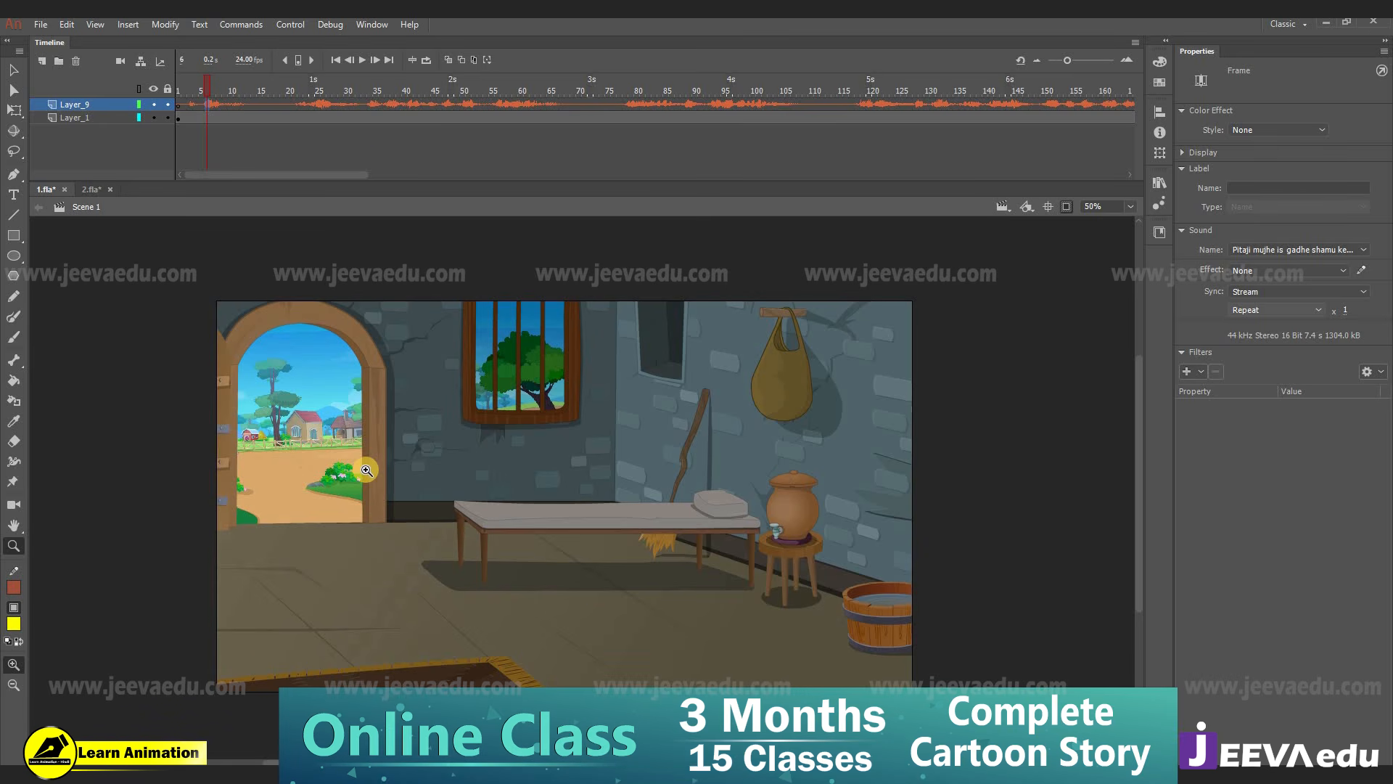
# - Show the artwork beyond the stage bounds and move the room background symbol up to about X -1320, Y -582
pyautogui.click(95, 190)
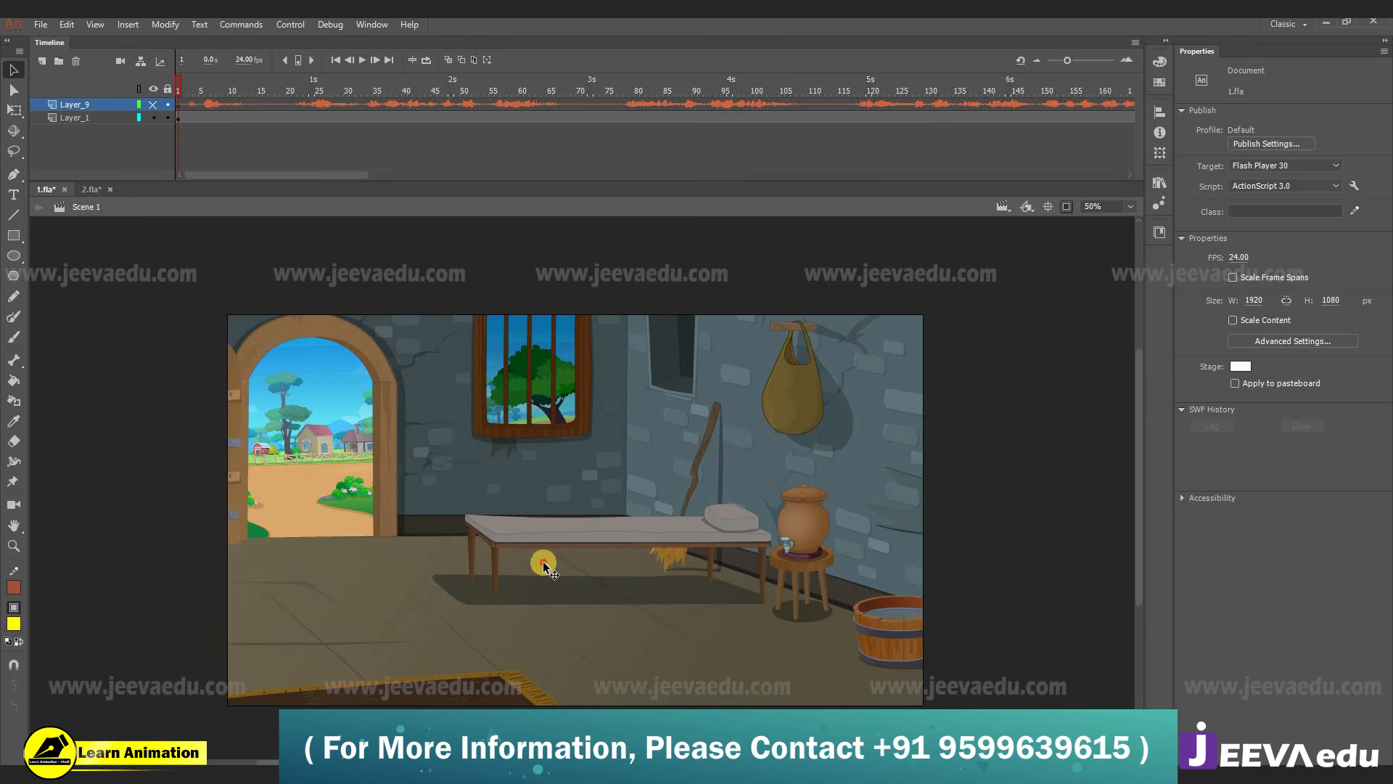
pyautogui.click(543, 564)
pyautogui.click(1066, 207)
pyautogui.press('z')
pyautogui.keyDown('alt'); pyautogui.click(617, 519); pyautogui.keyUp('alt')
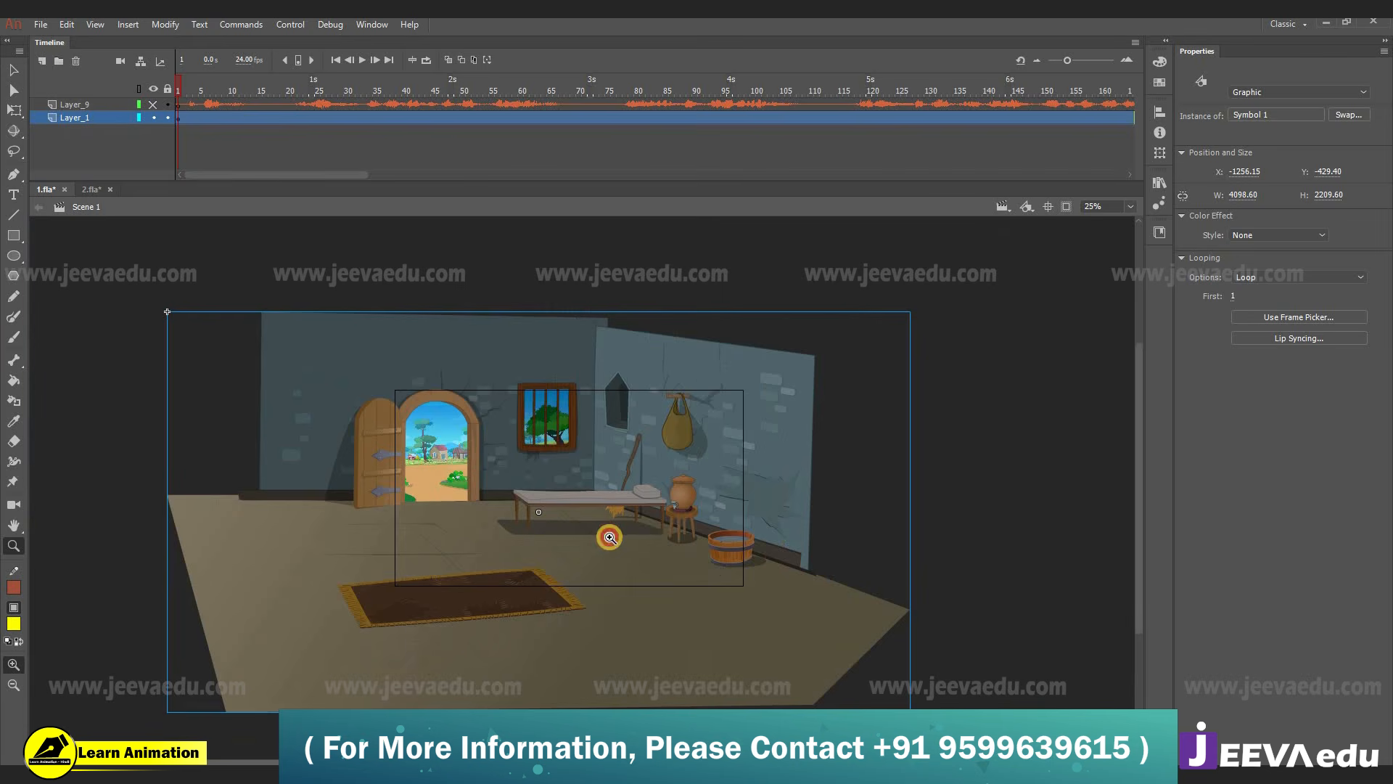
pyautogui.keyDown('alt'); pyautogui.click(610, 537); pyautogui.keyUp('alt')
pyautogui.press('v')
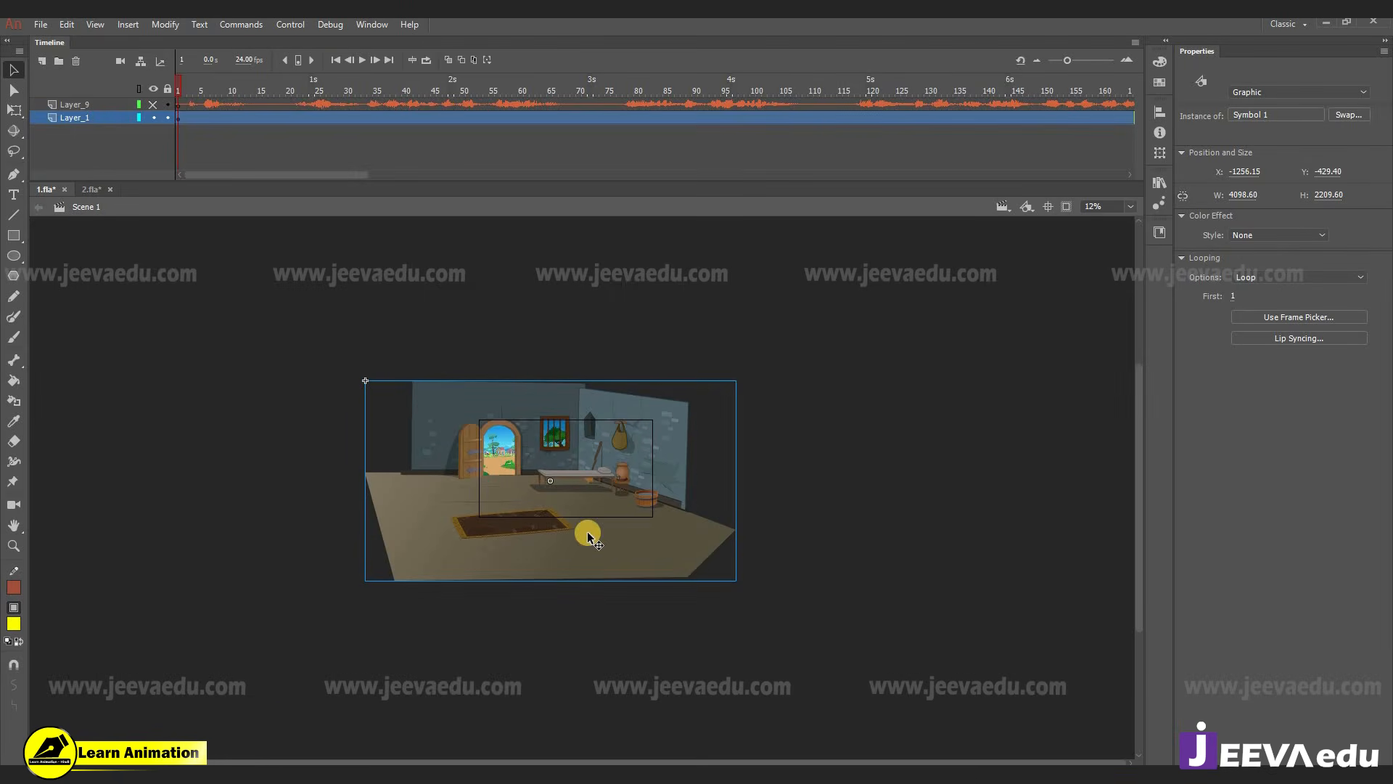
pyautogui.moveTo(612, 440); pyautogui.dragTo(621, 494)
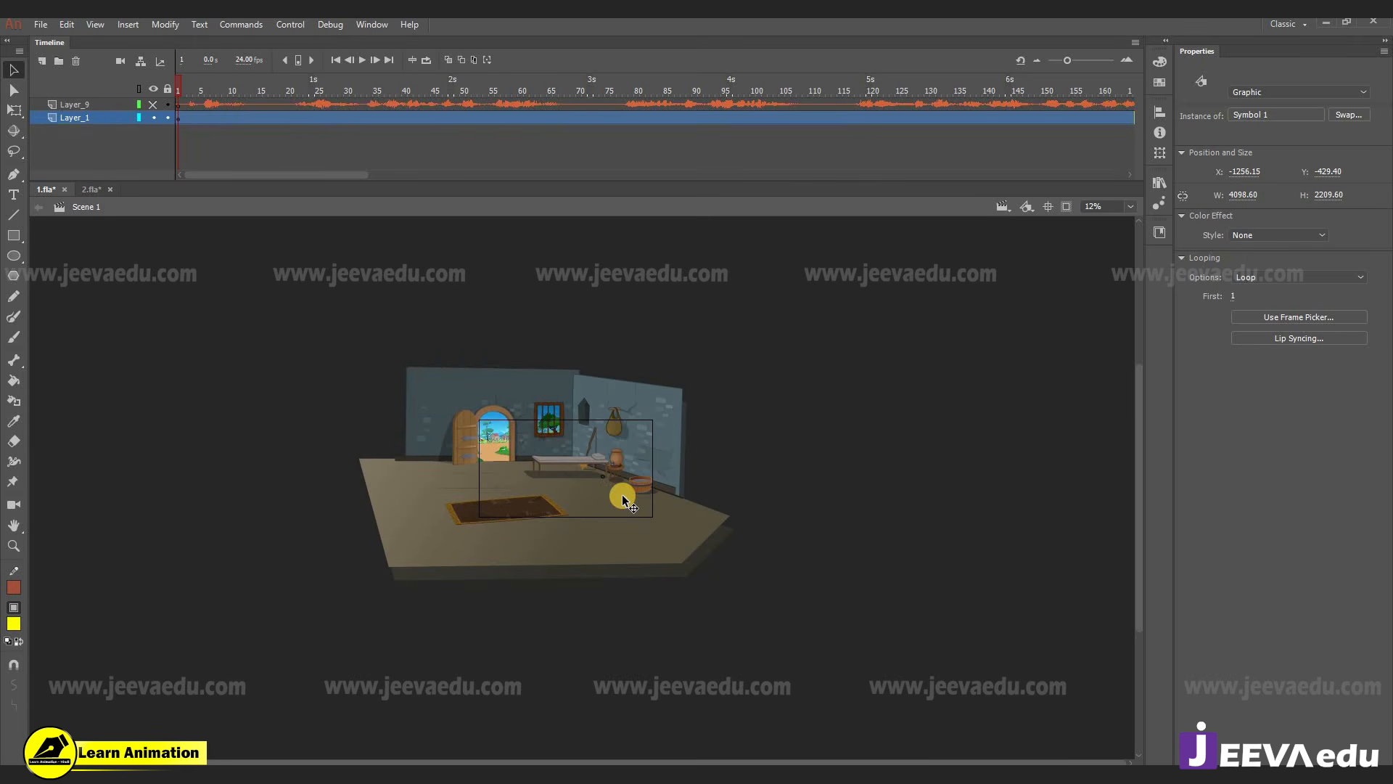
# - Shift the room background symbol slightly further up, to about X -1336, Y -650
pyautogui.press('z')
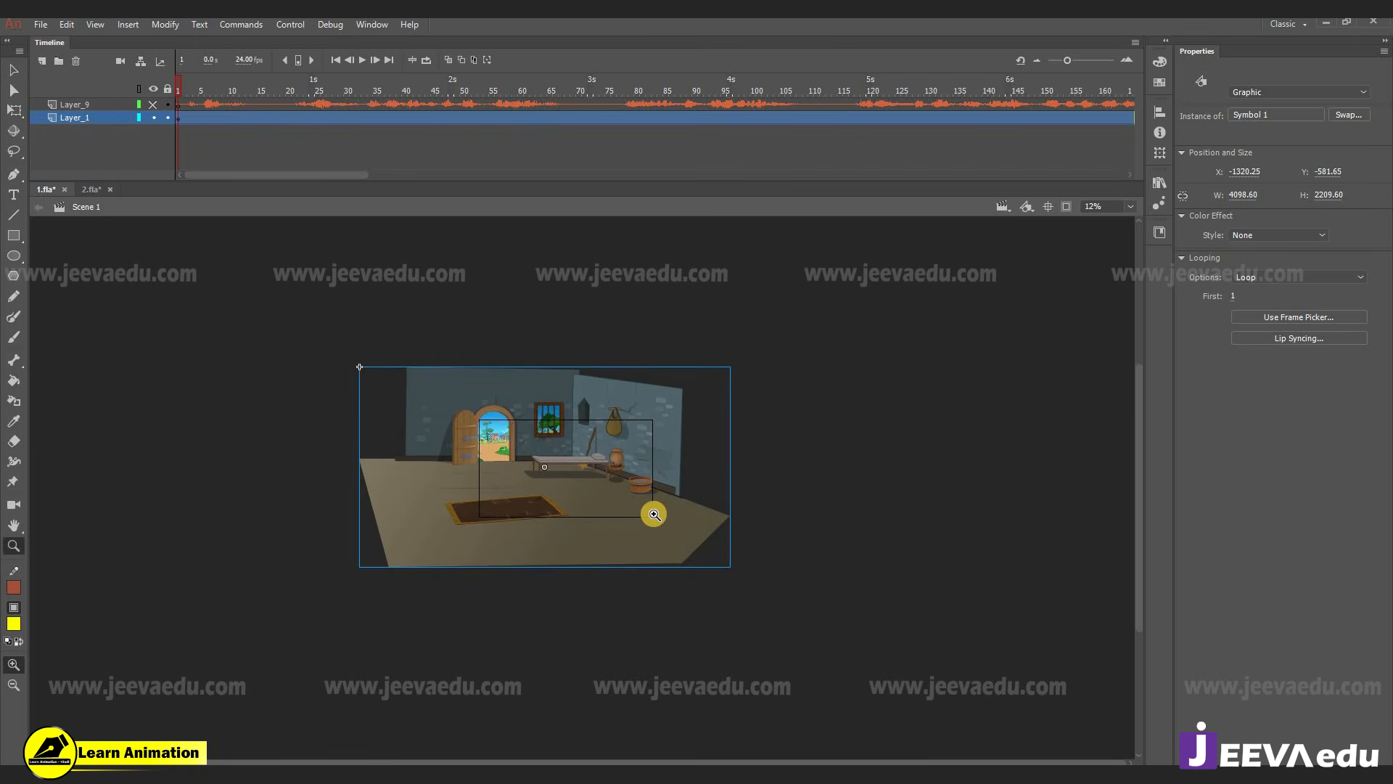
pyautogui.click(595, 490)
pyautogui.press('v')
pyautogui.moveTo(583, 544); pyautogui.dragTo(580, 533)
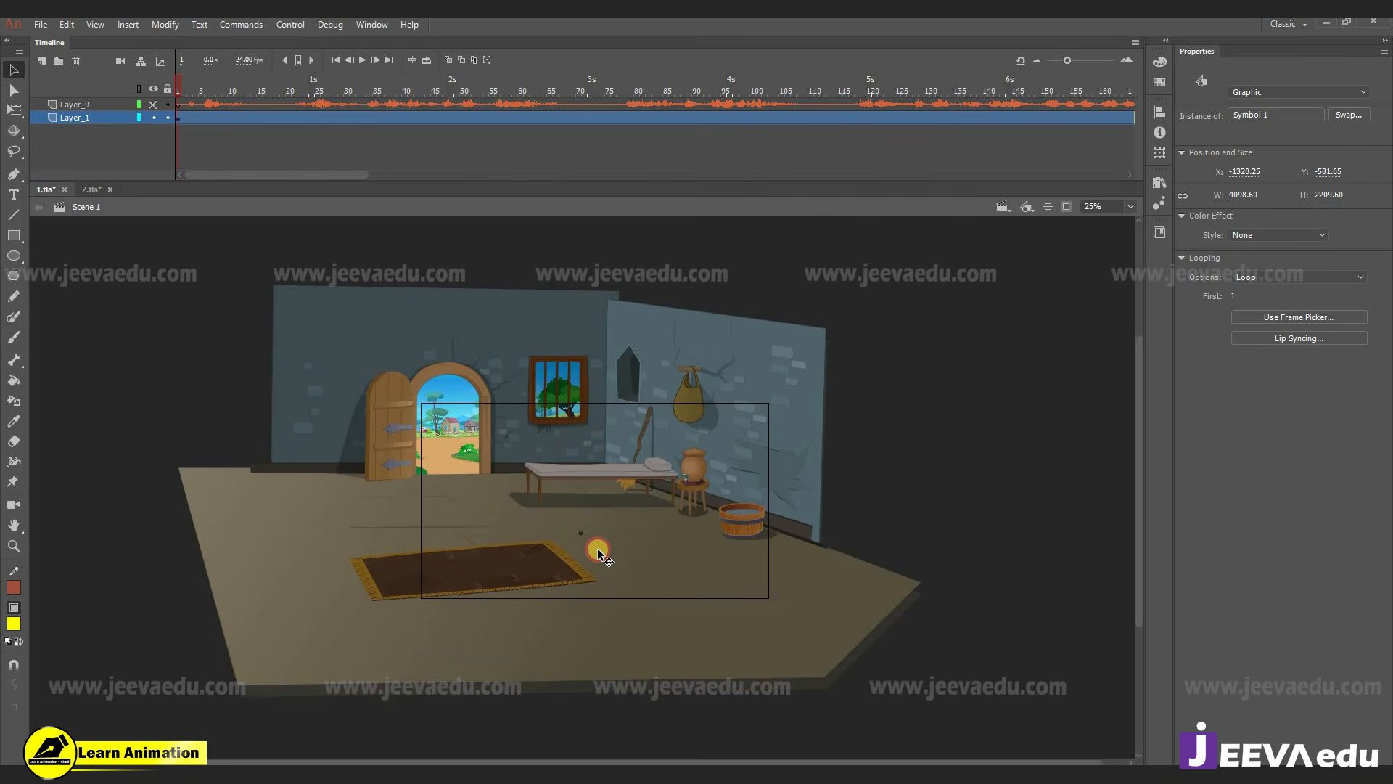
# - Examine the separate bed and room pieces and their layers inside the room symbol, and return to the main scene
pyautogui.doubleClick(586, 512)
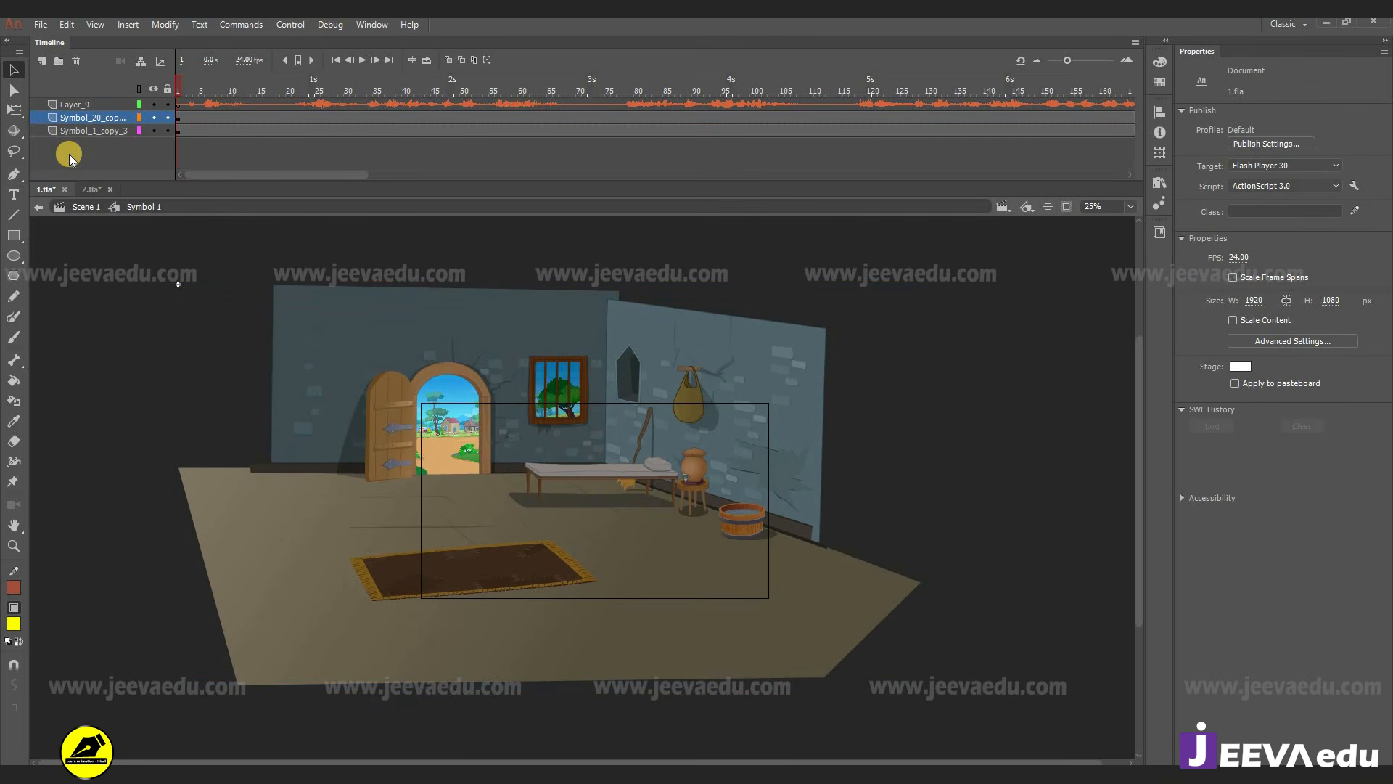
pyautogui.click(81, 206)
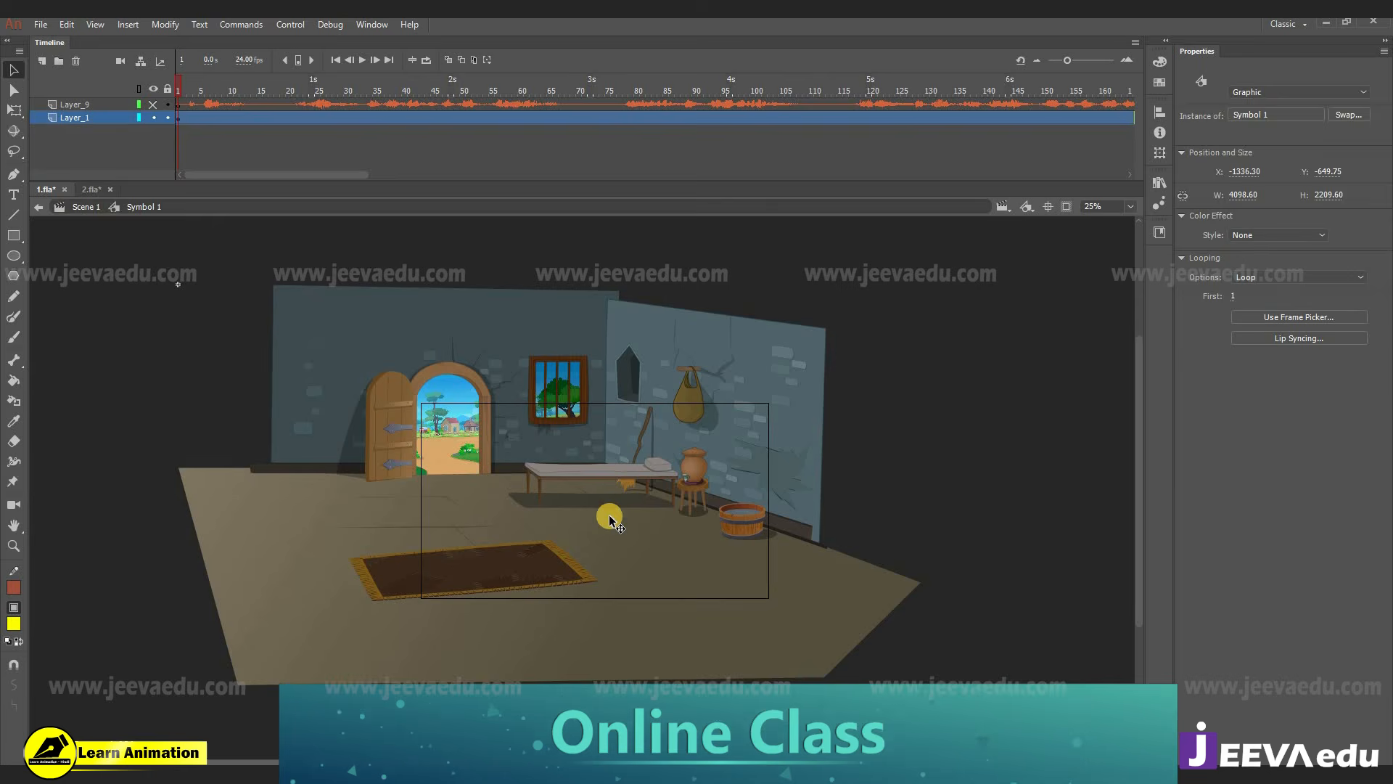
pyautogui.doubleClick(630, 480)
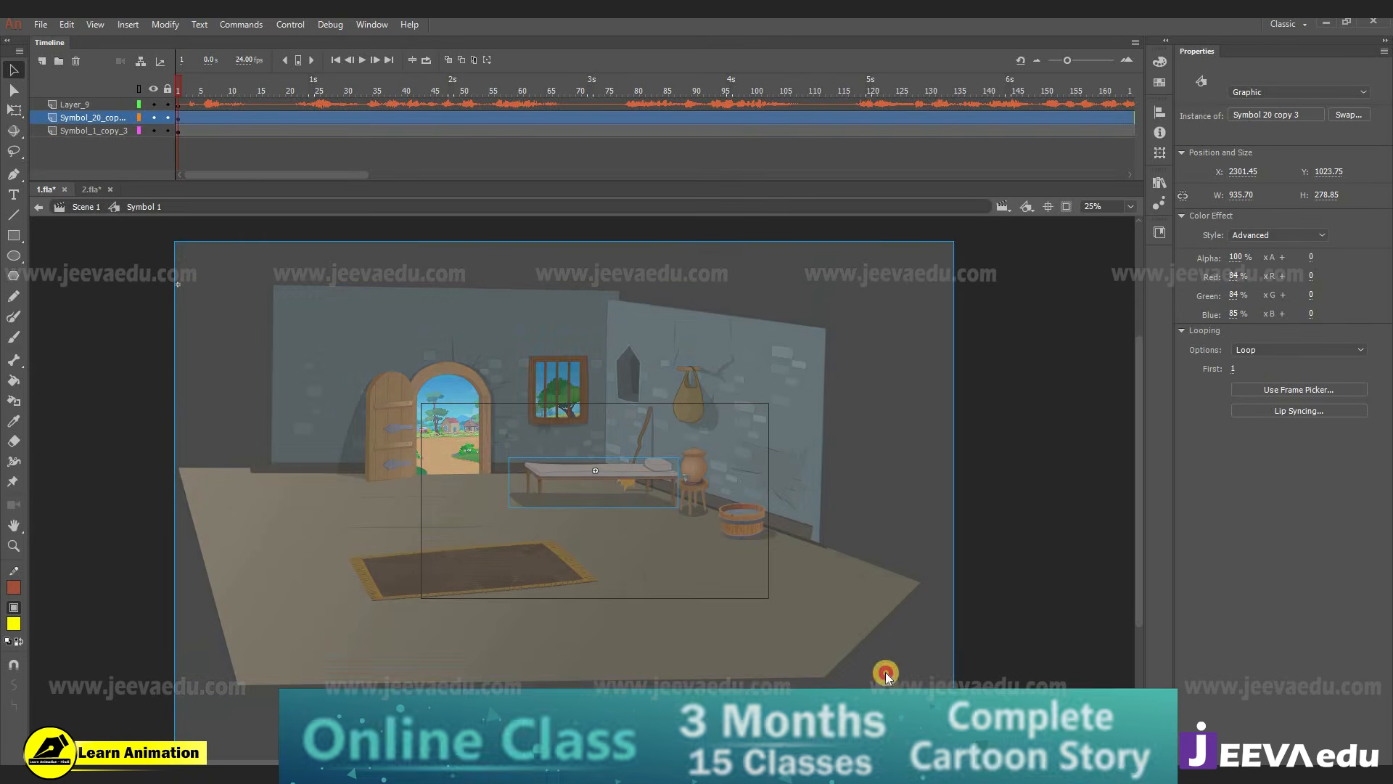
pyautogui.click(883, 669)
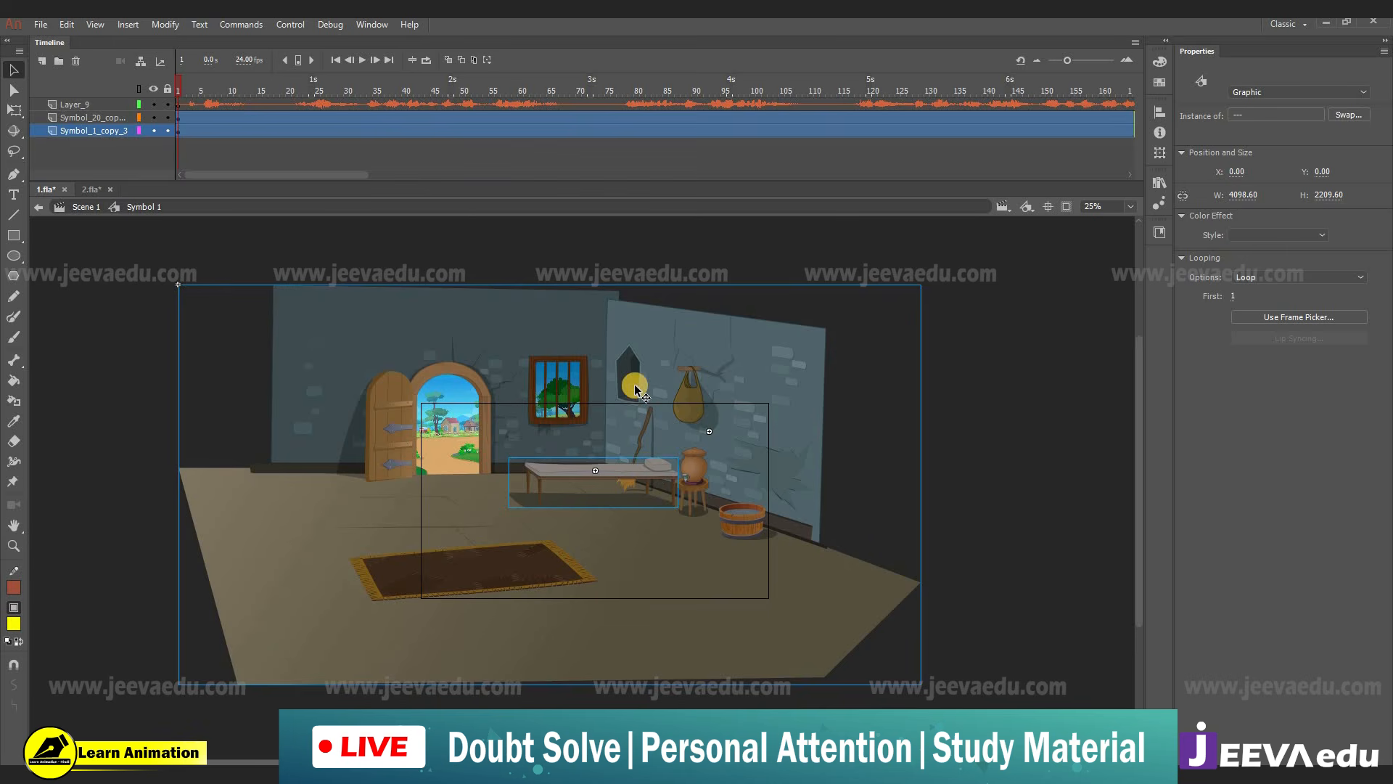
pyautogui.click(608, 501)
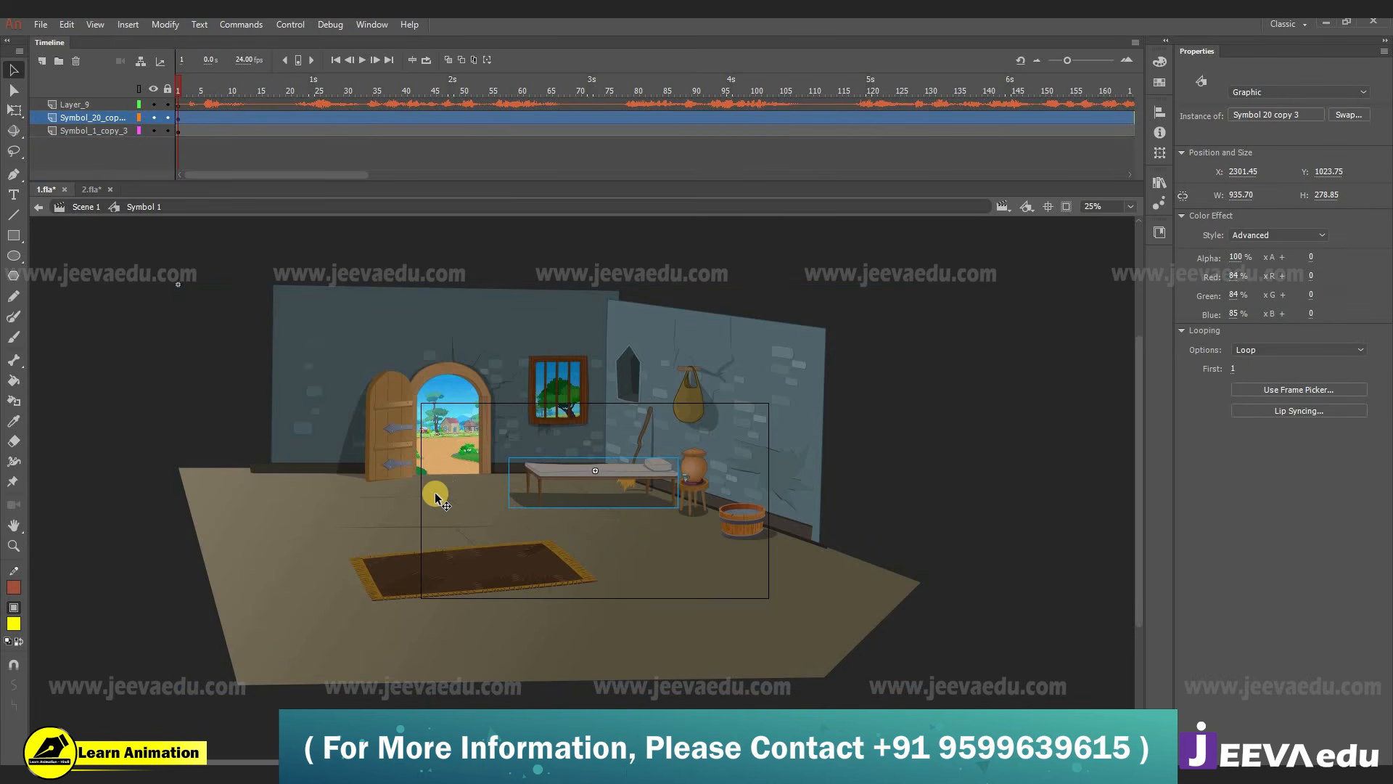
pyautogui.click(169, 351)
pyautogui.click(86, 208)
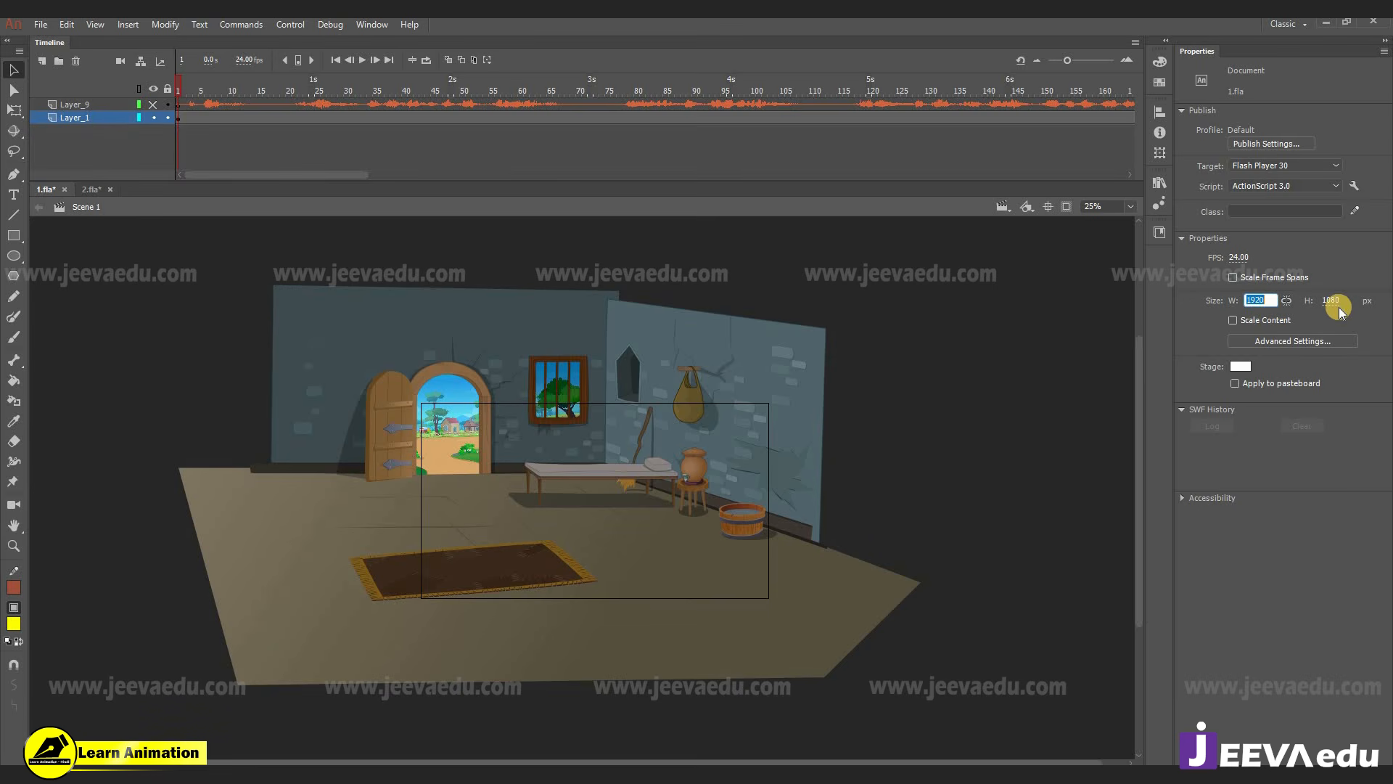
# - Try moving the whole room background in the main scene and undo the move
pyautogui.moveTo(615, 467); pyautogui.dragTo(698, 512)
pyautogui.hotkey('ctrl', 'z')
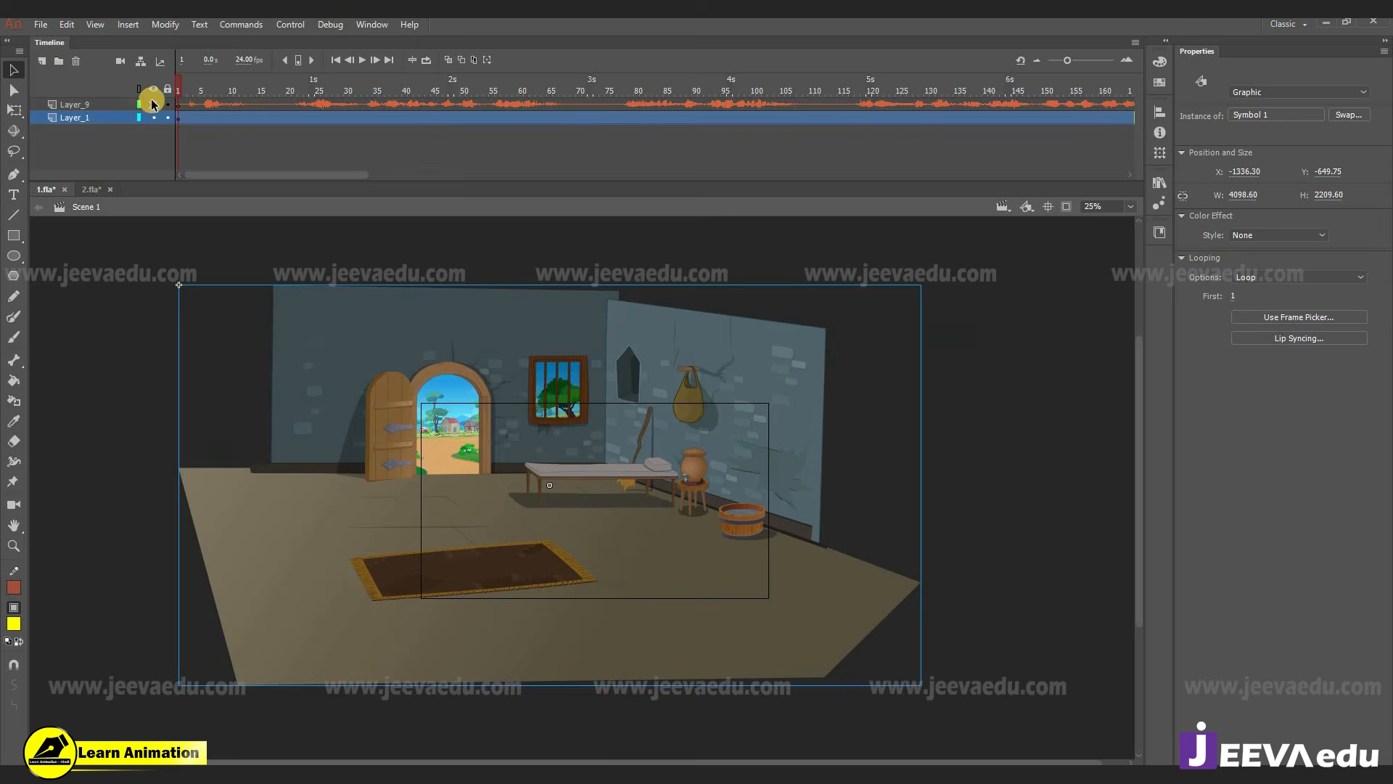
# - Copy the audio layer Layer_9 in the main scene and enter the room symbol at frame 5 of its sound layer
pyautogui.rightClick(93, 102)
pyautogui.click(149, 235)
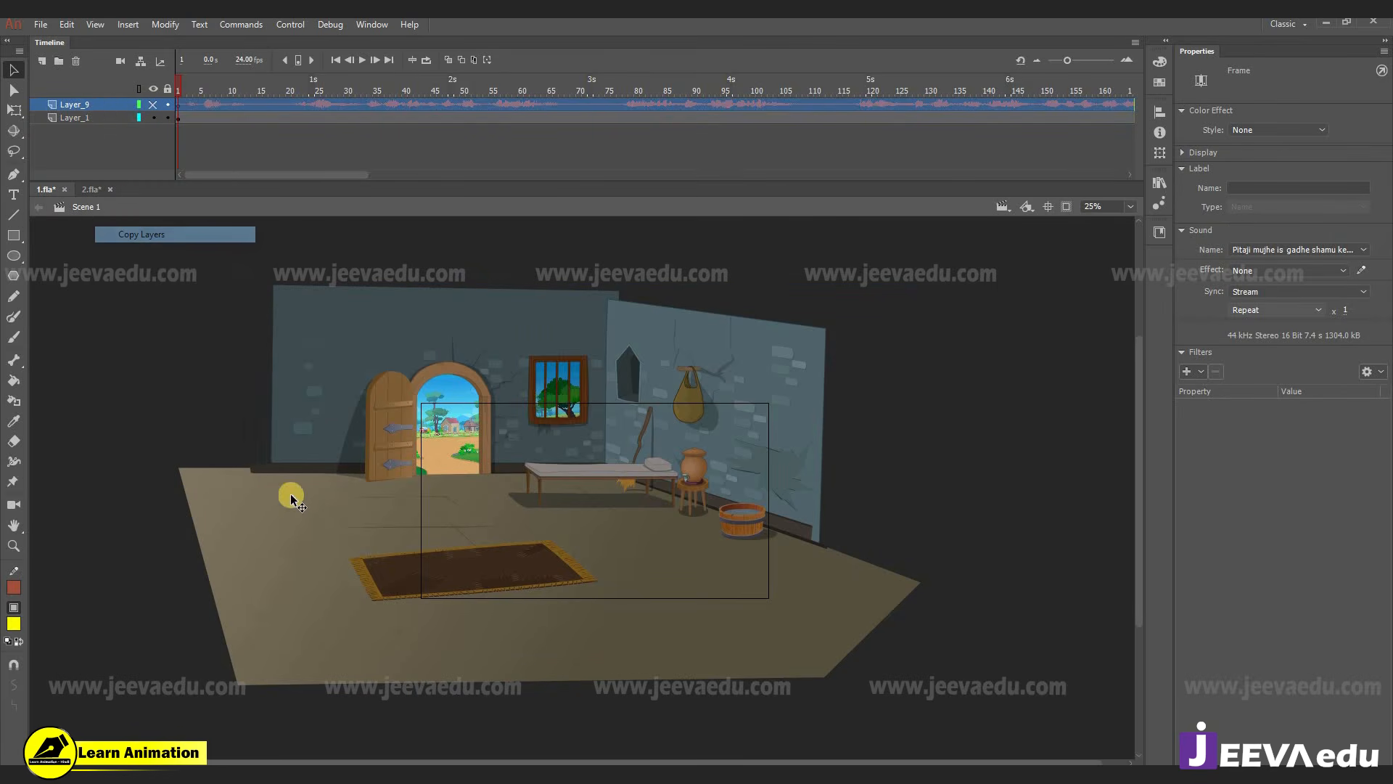
pyautogui.doubleClick(467, 475)
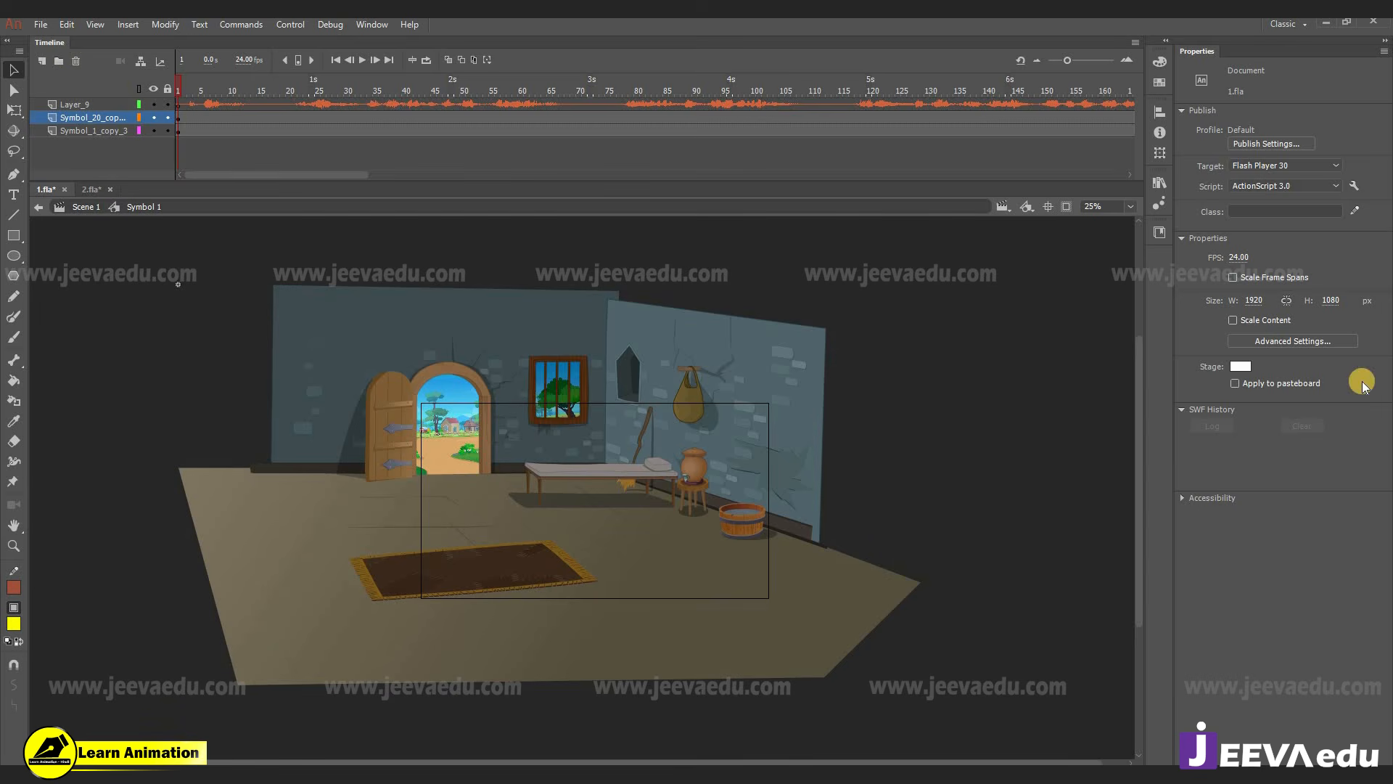
pyautogui.click(202, 104)
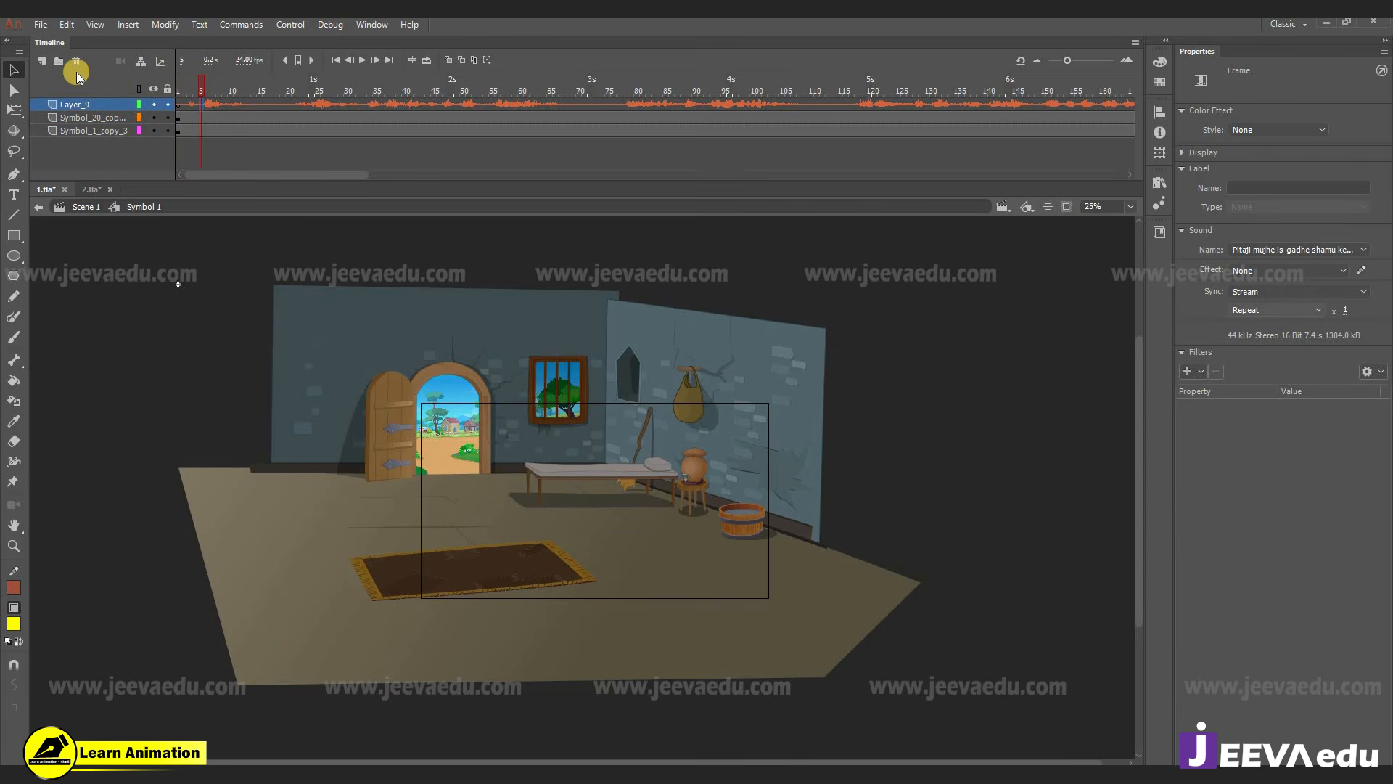
# - Import the audio file Bonfire - An Jone.mp3 from the Desktop into the document library
pyautogui.click(40, 24)
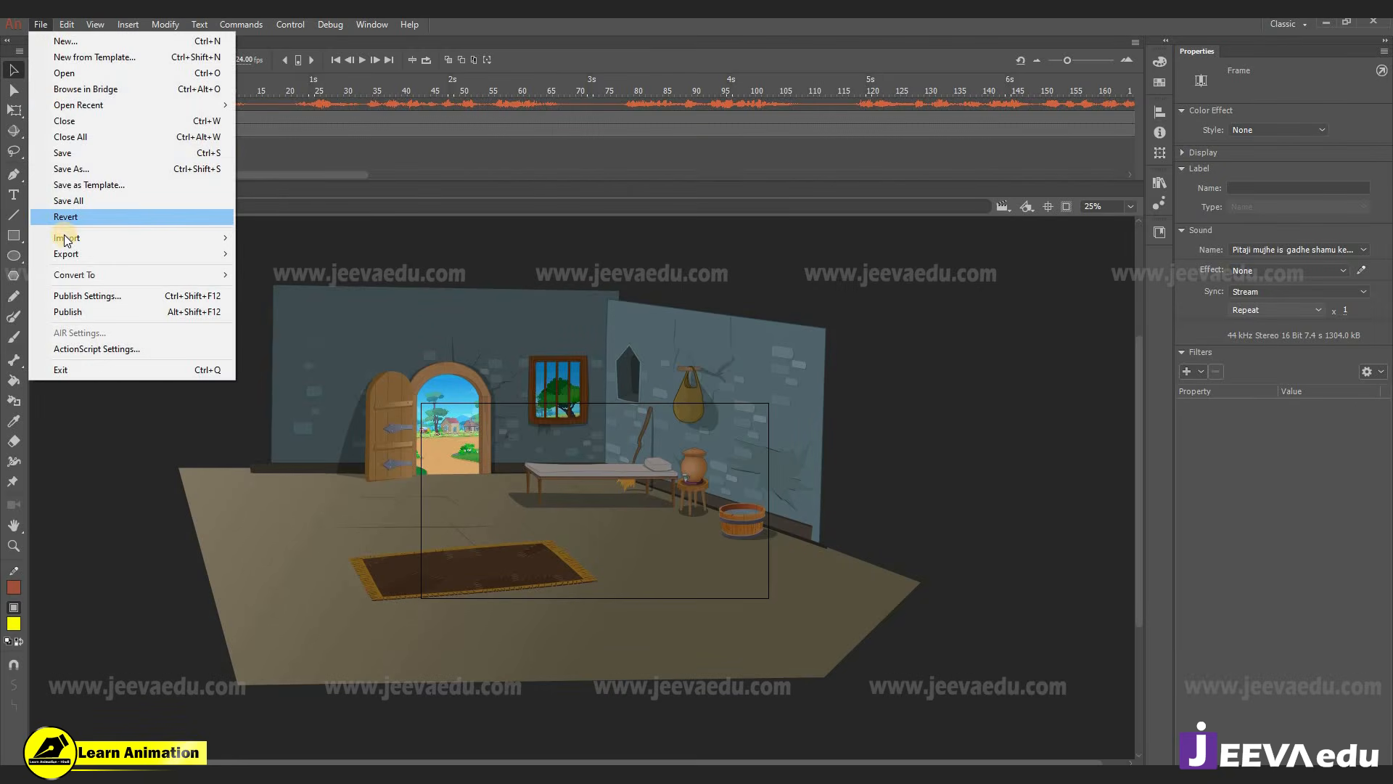
pyautogui.moveTo(66, 239)
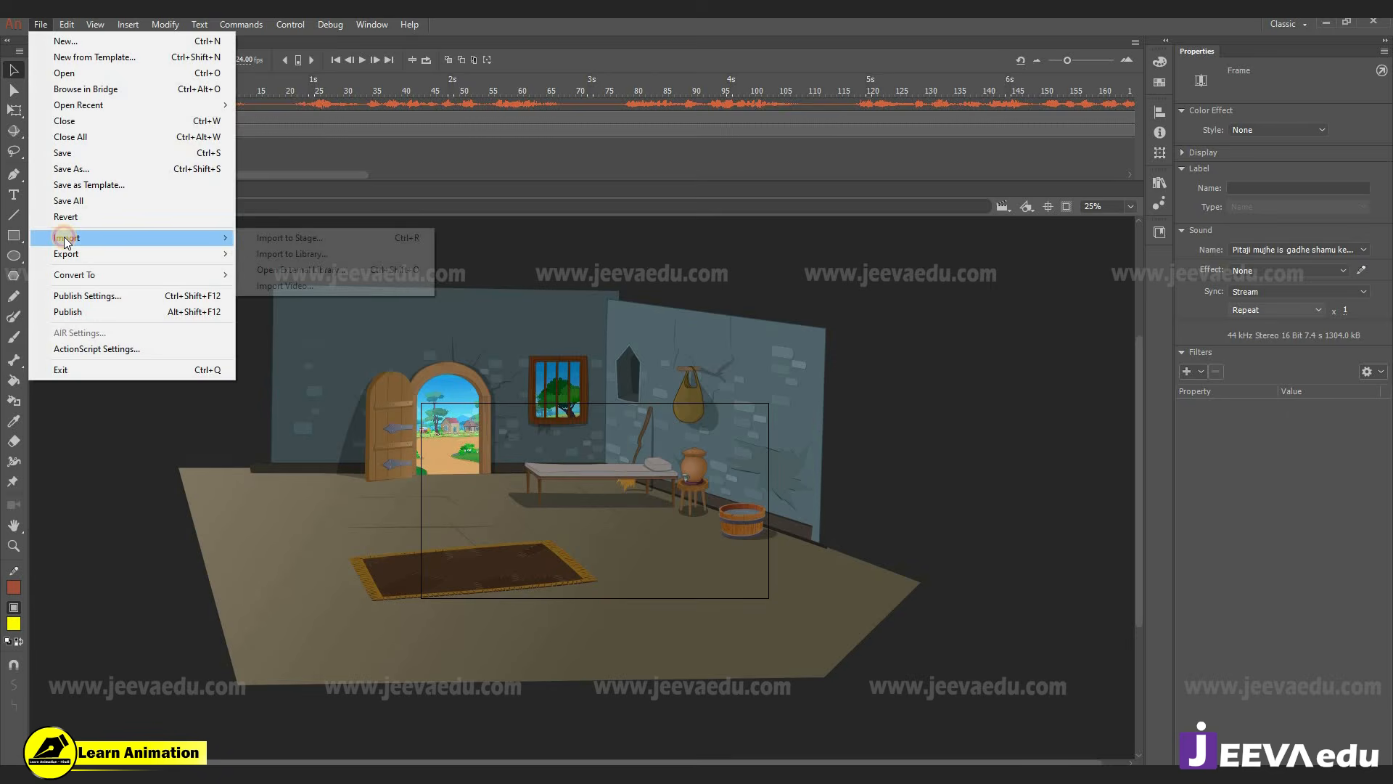
pyautogui.click(329, 258)
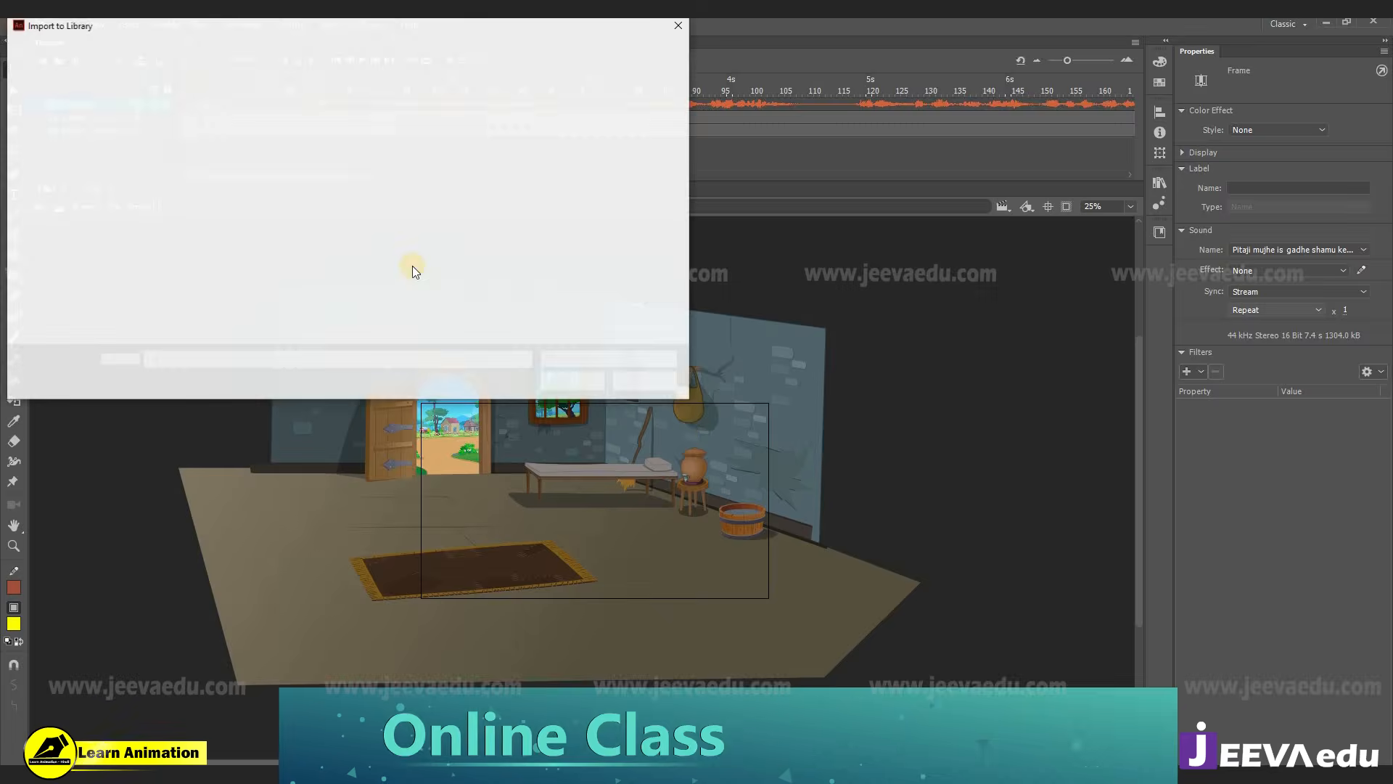
pyautogui.click(333, 148)
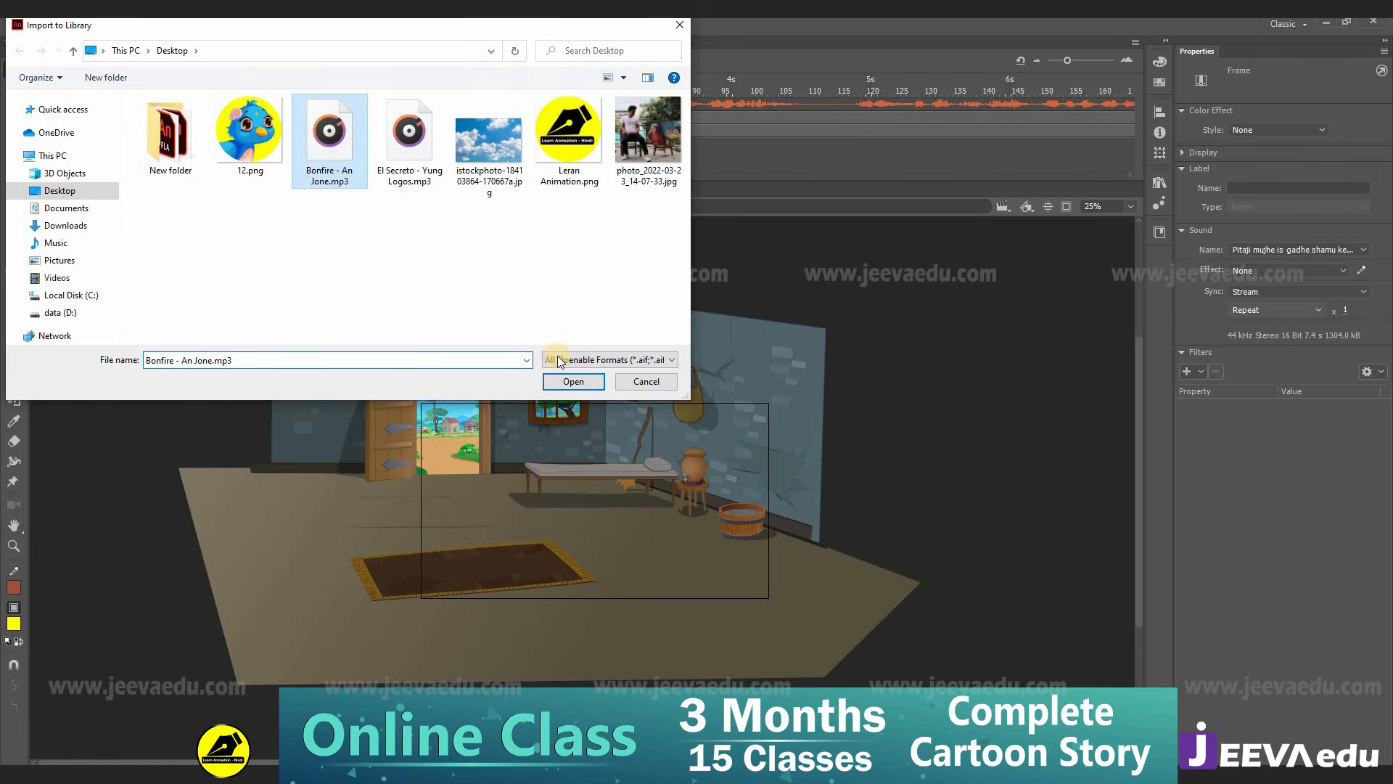
pyautogui.click(573, 382)
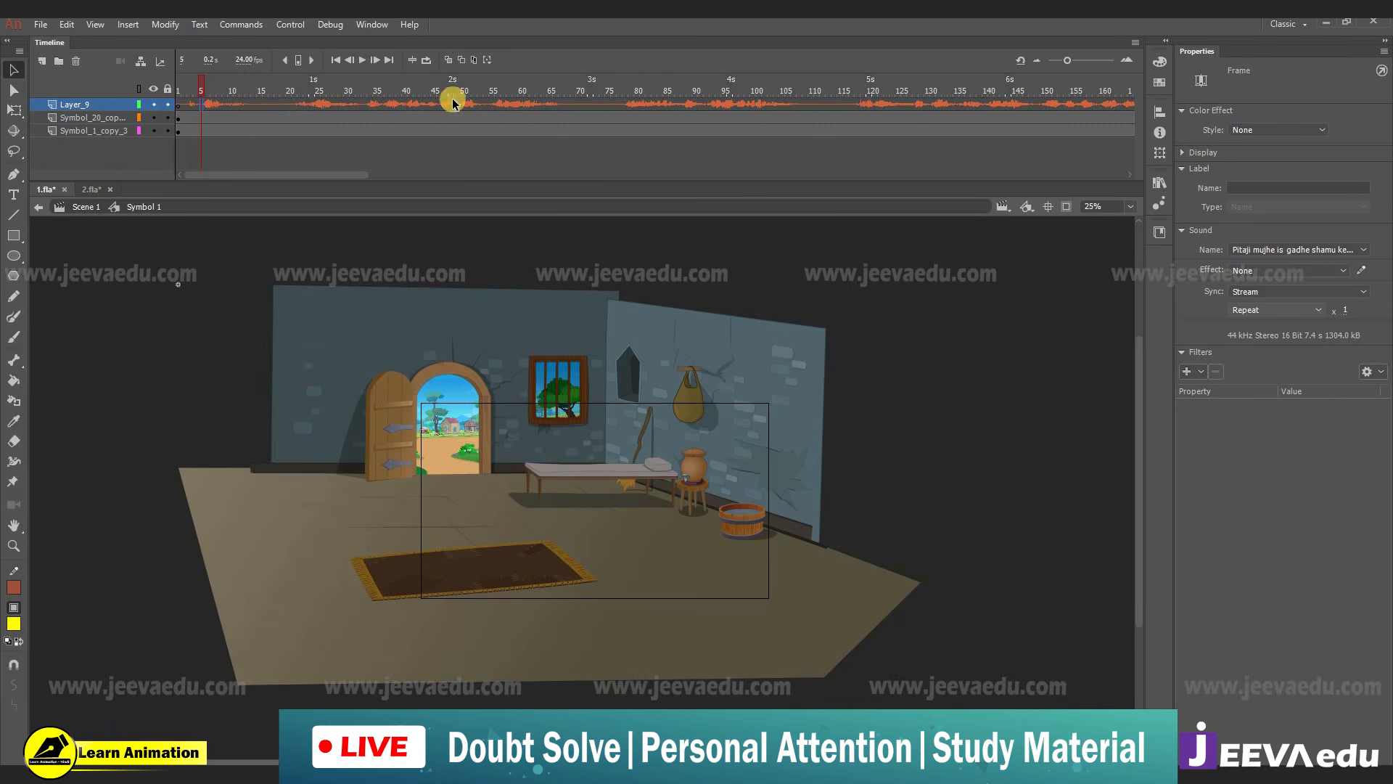
# - View the dialogue sound's waveform in the document library and close the library again
pyautogui.click(371, 24)
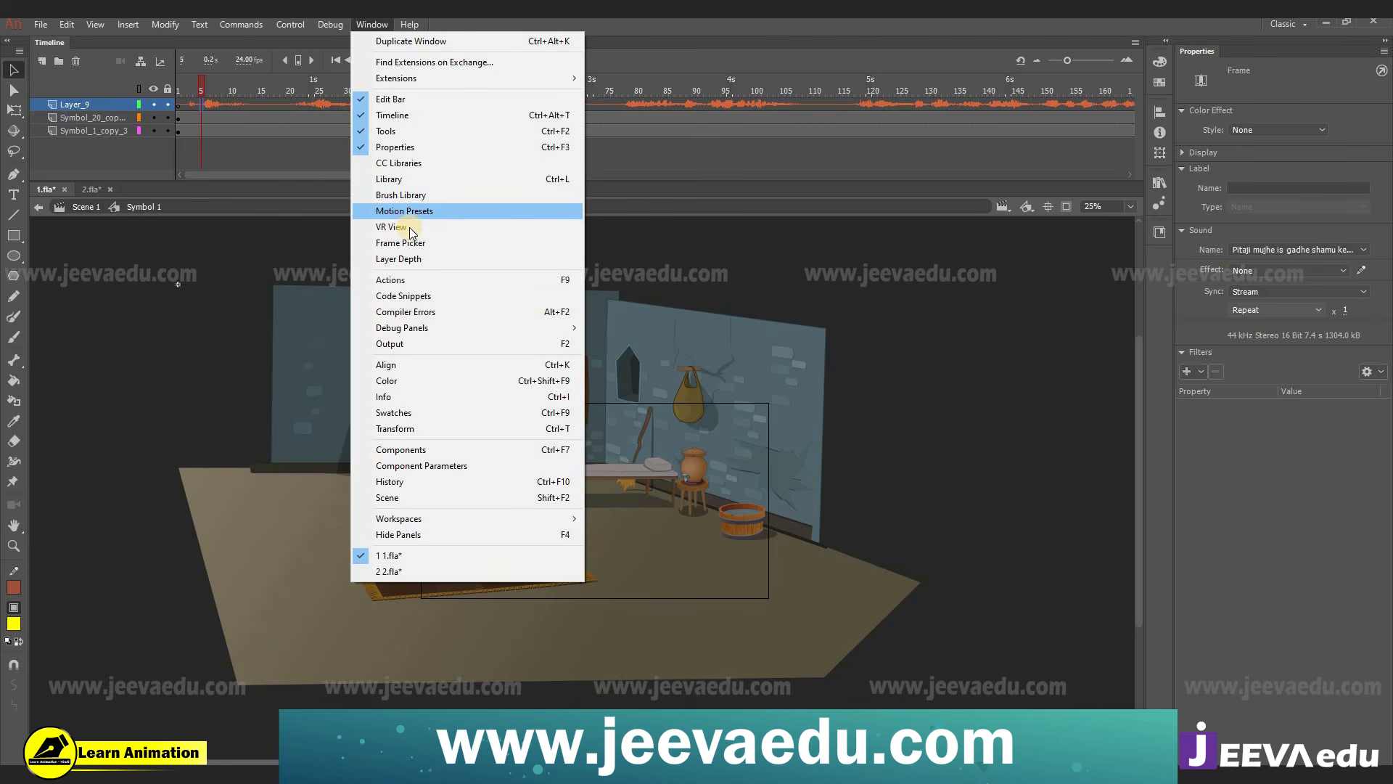
pyautogui.press('Return')
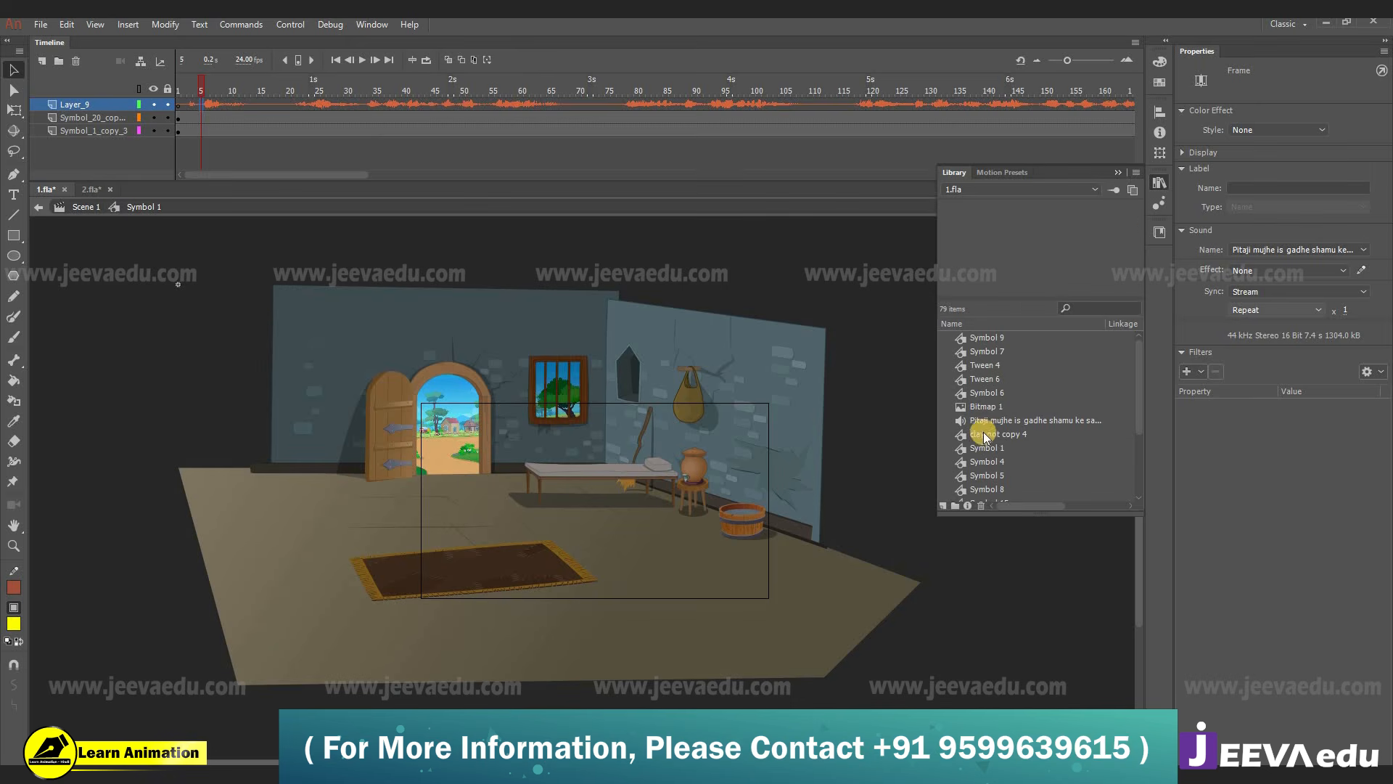
pyautogui.click(998, 420)
pyautogui.click(967, 247)
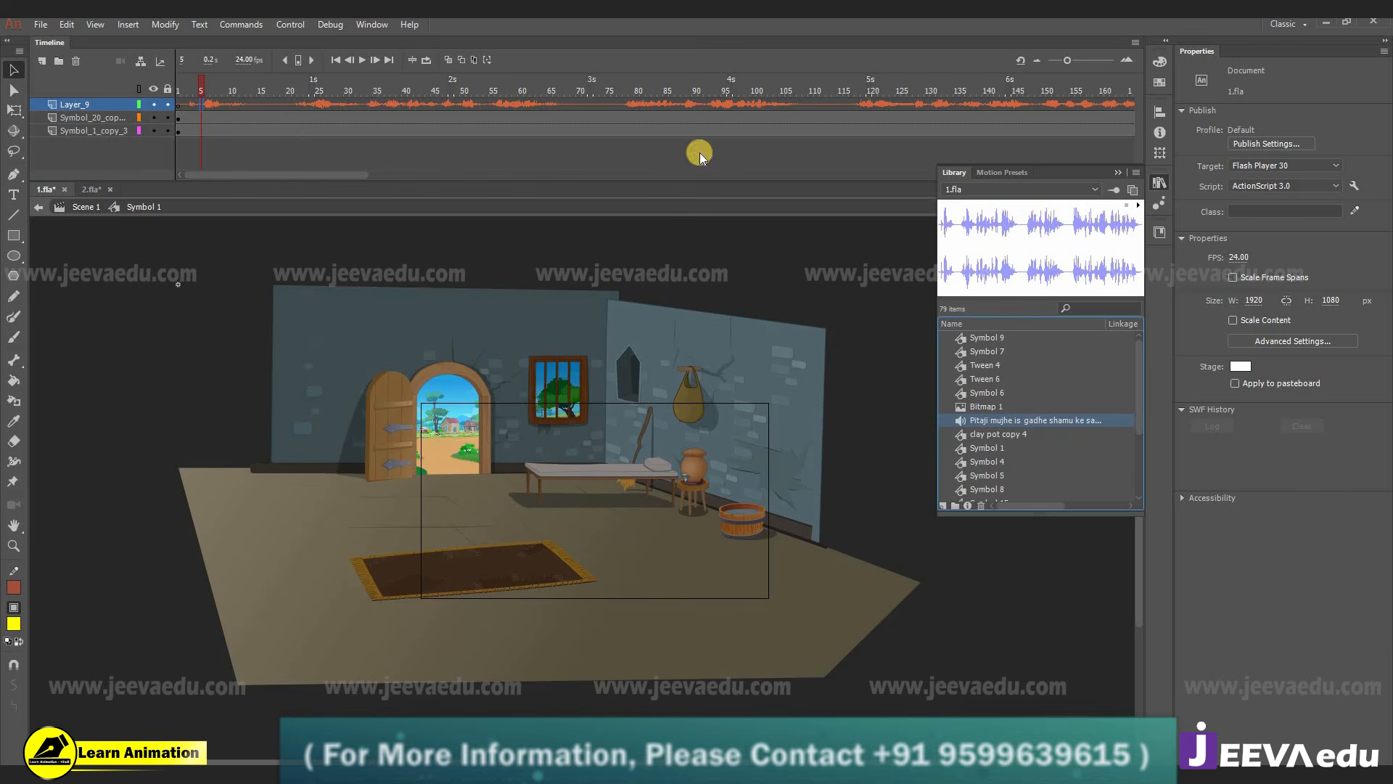
pyautogui.click(1136, 173)
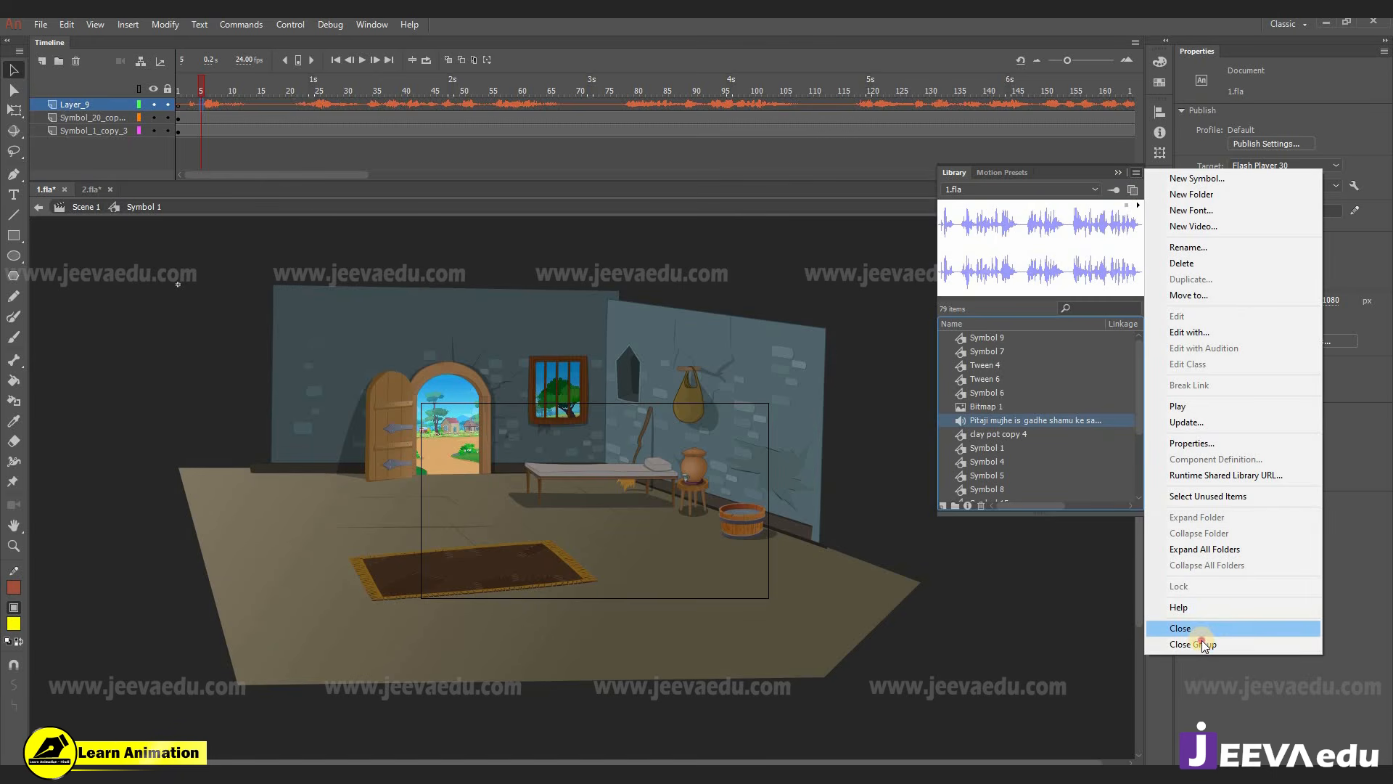
pyautogui.click(1201, 638)
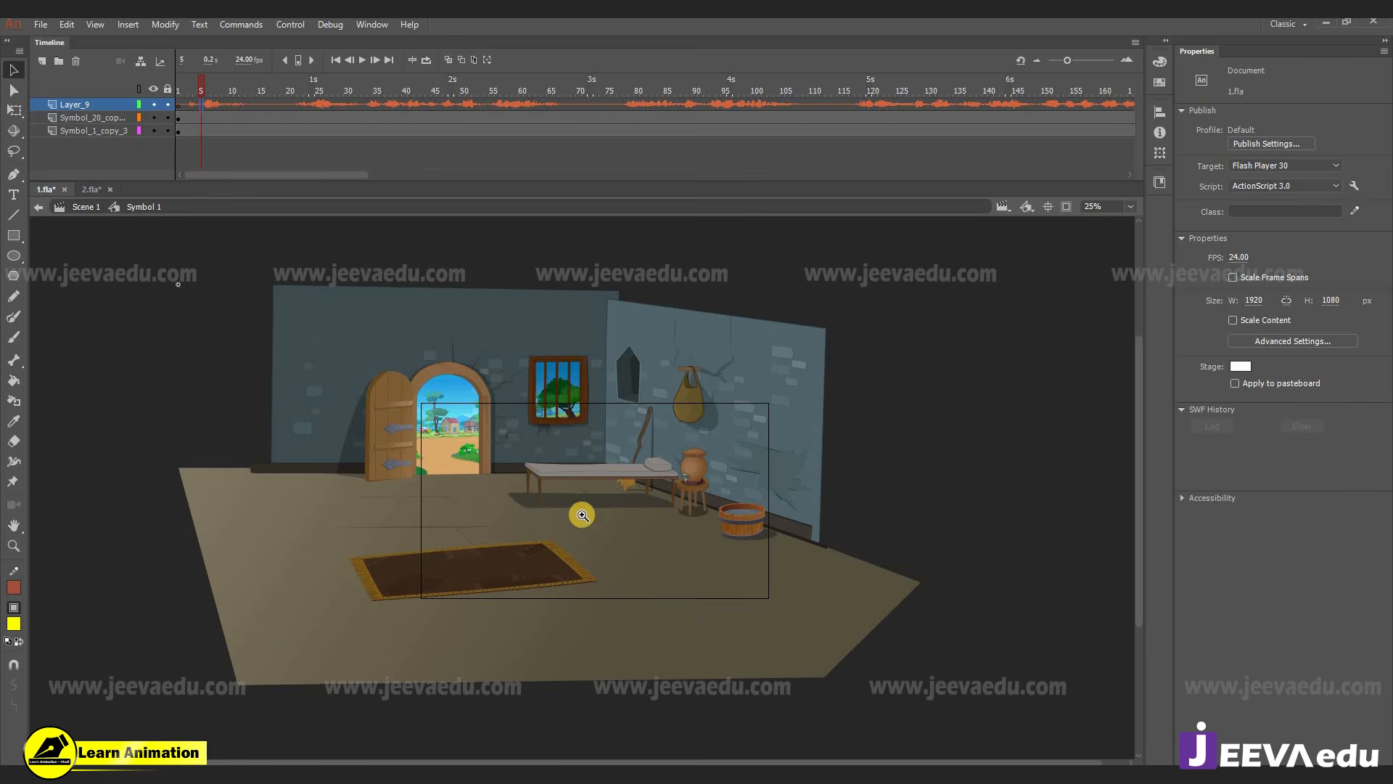
# - Play the dialogue audio from frame 1 inside the room symbol and stop the playback
pyautogui.press('z')
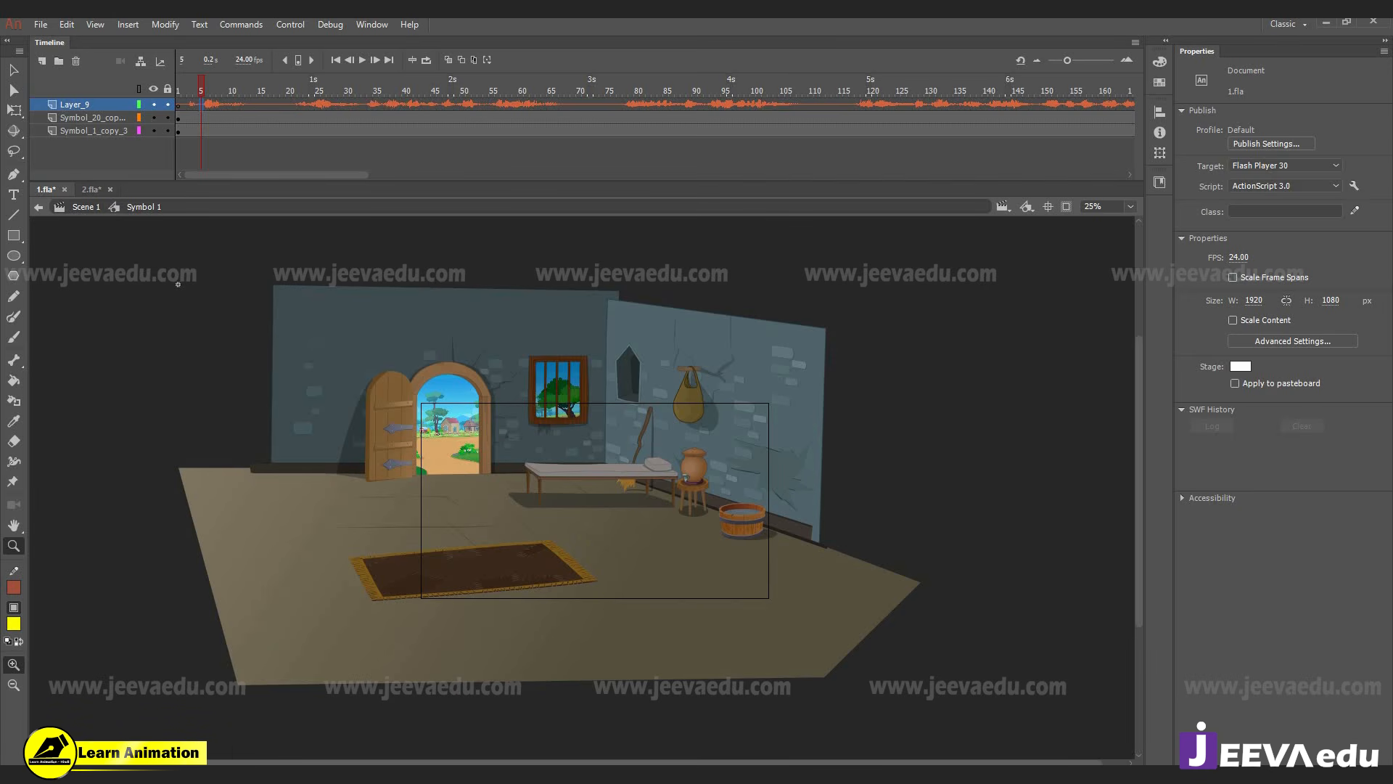
pyautogui.moveTo(552, 102); pyautogui.dragTo(137, 192)
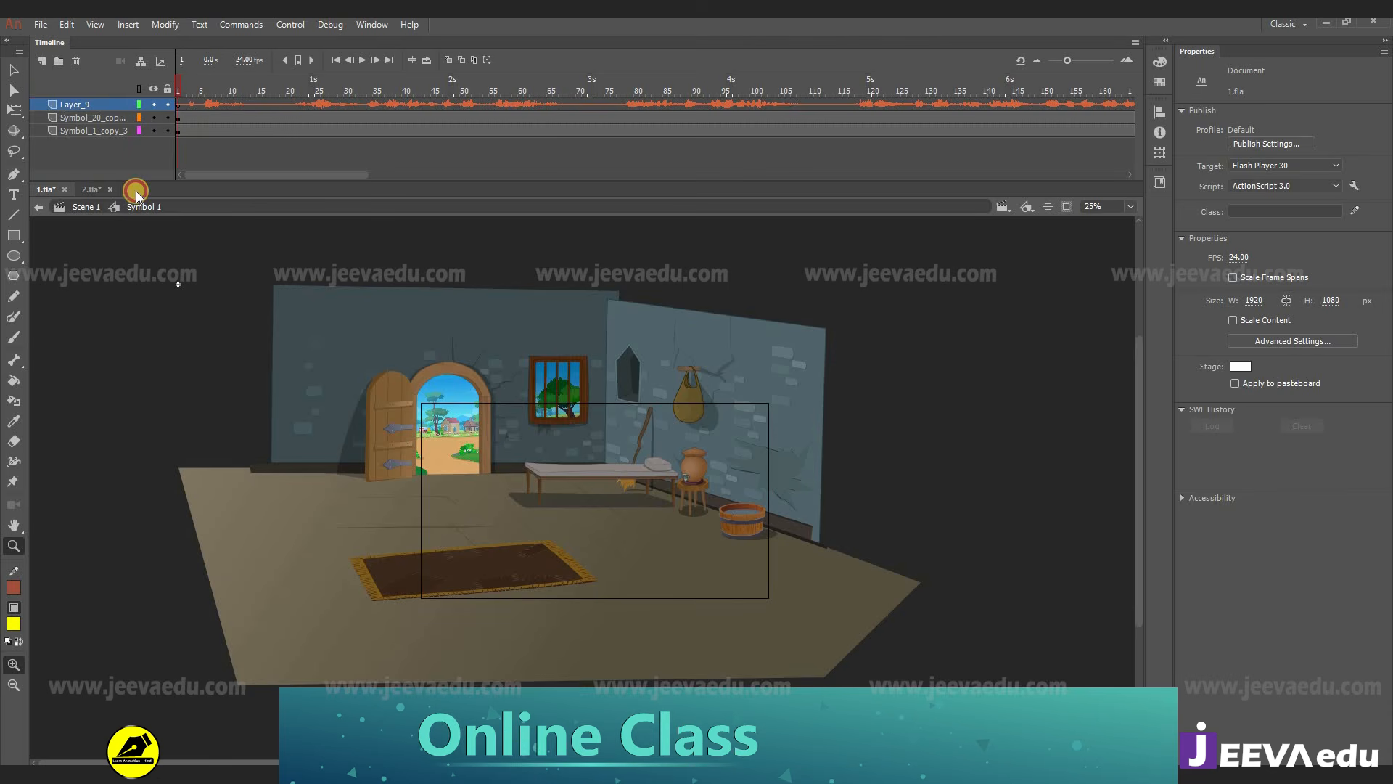
pyautogui.press('Return')
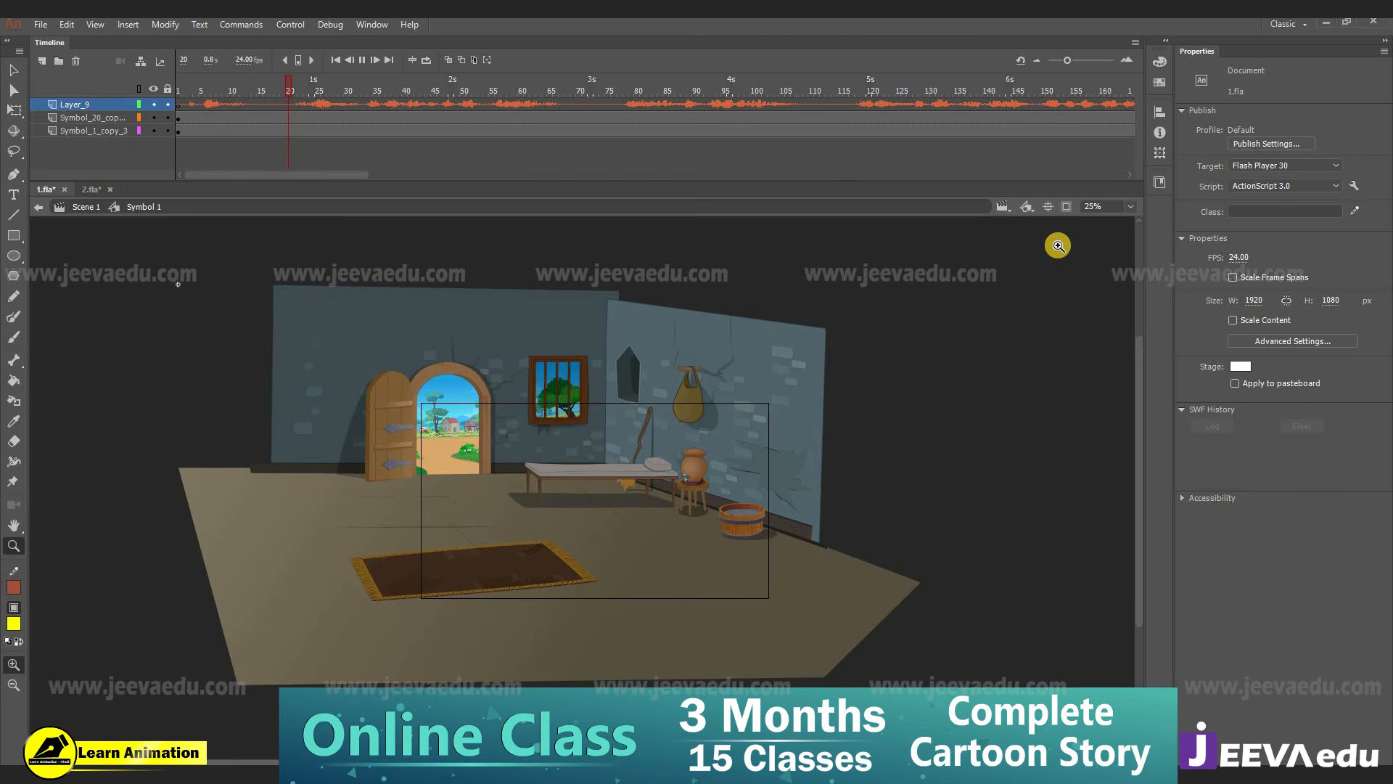
pyautogui.press('Return')
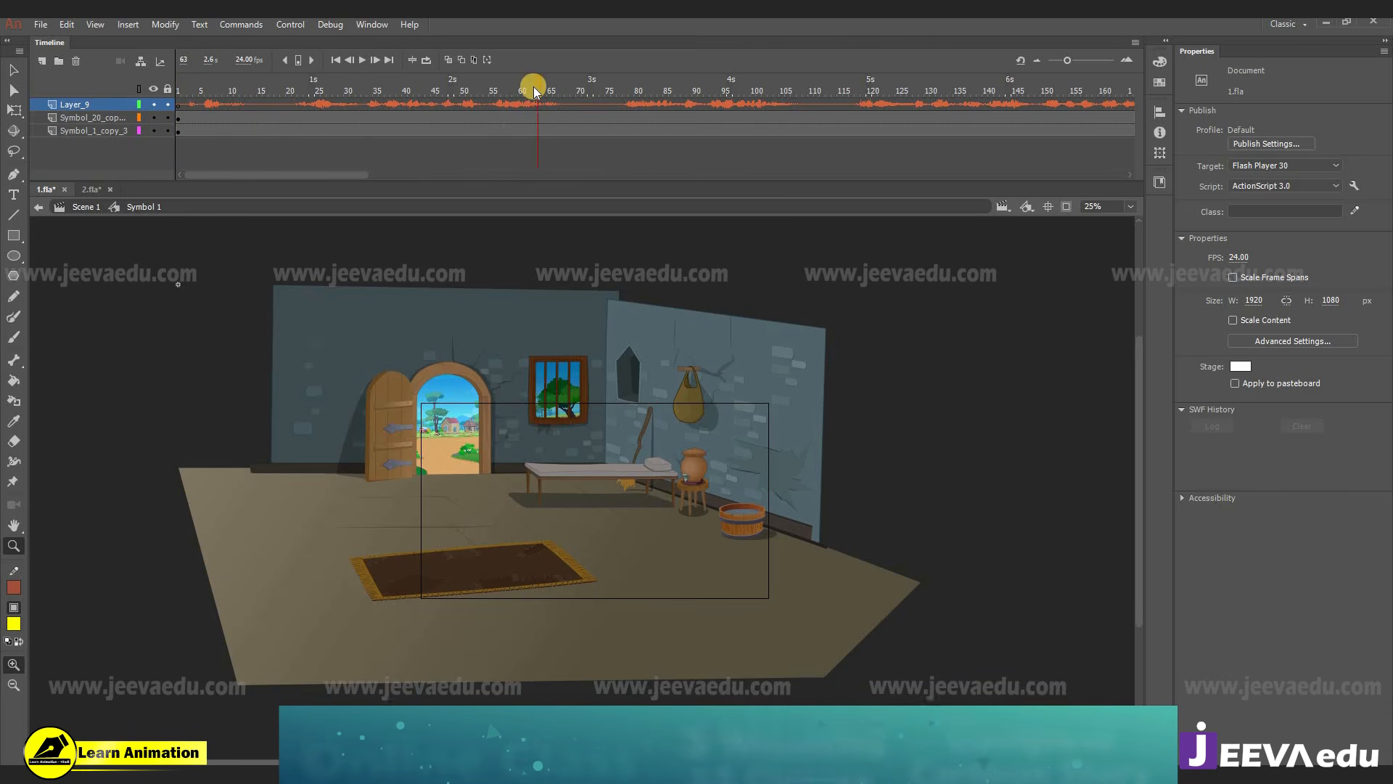
# - Clip the display to the stage bounds at 50% zoom, comparing the framing with the full room artwork
pyautogui.click(1064, 207)
pyautogui.click(701, 451)
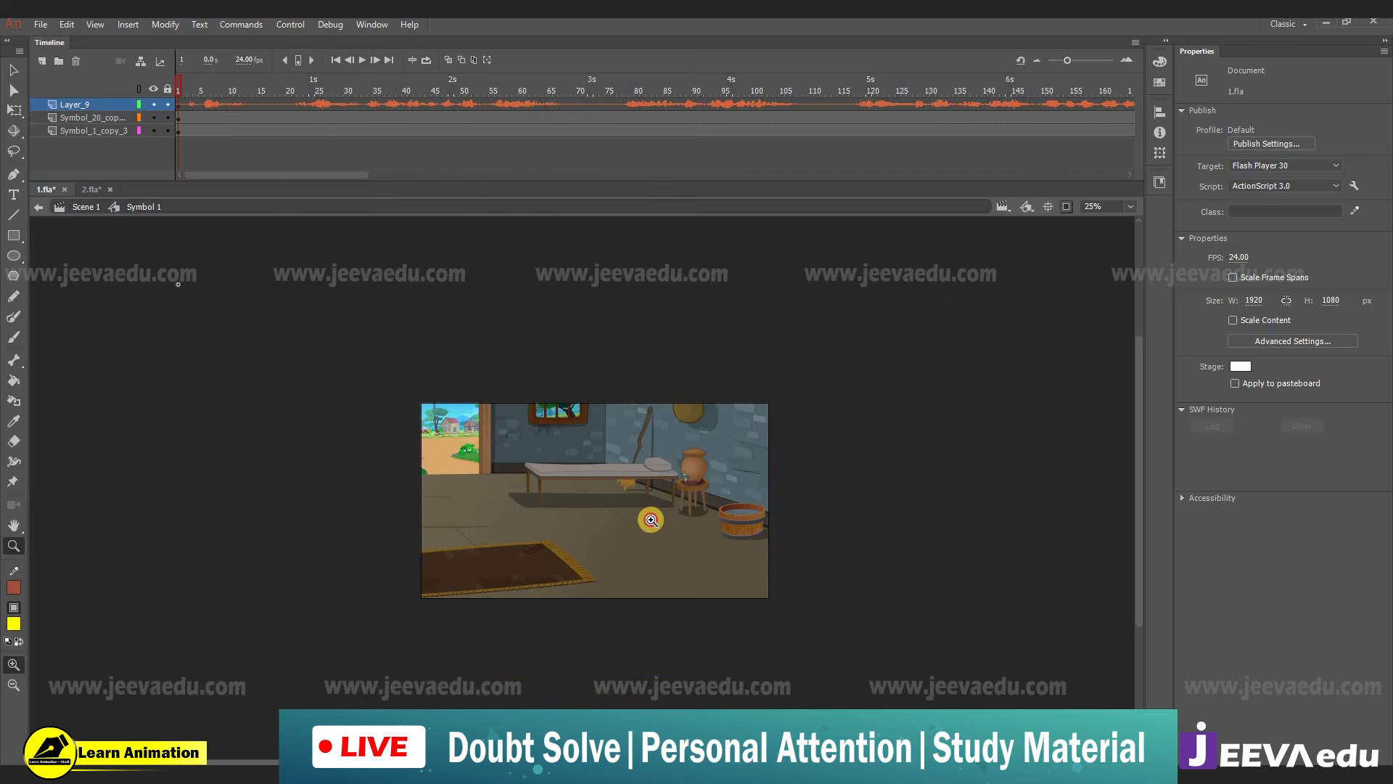
pyautogui.moveTo(650, 520); pyautogui.dragTo(868, 422)
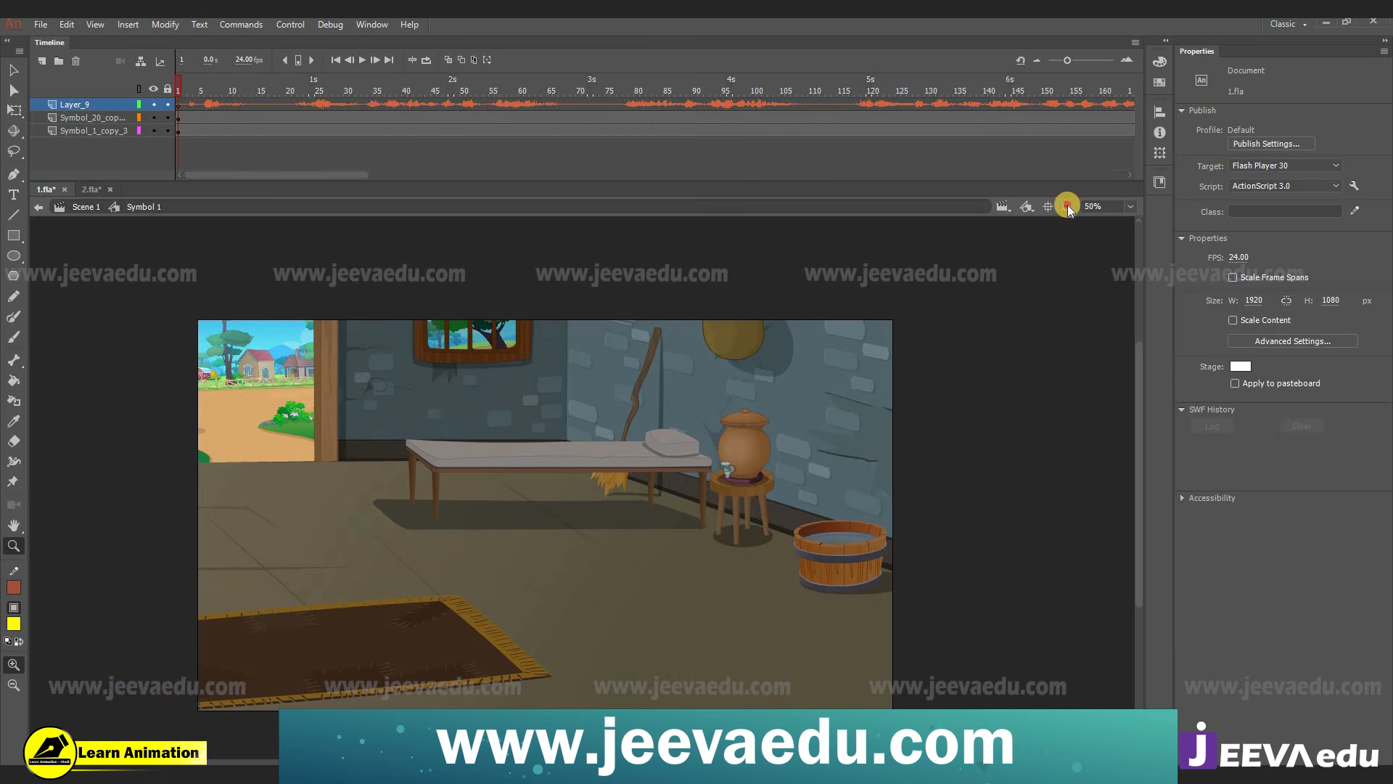
pyautogui.click(1066, 206)
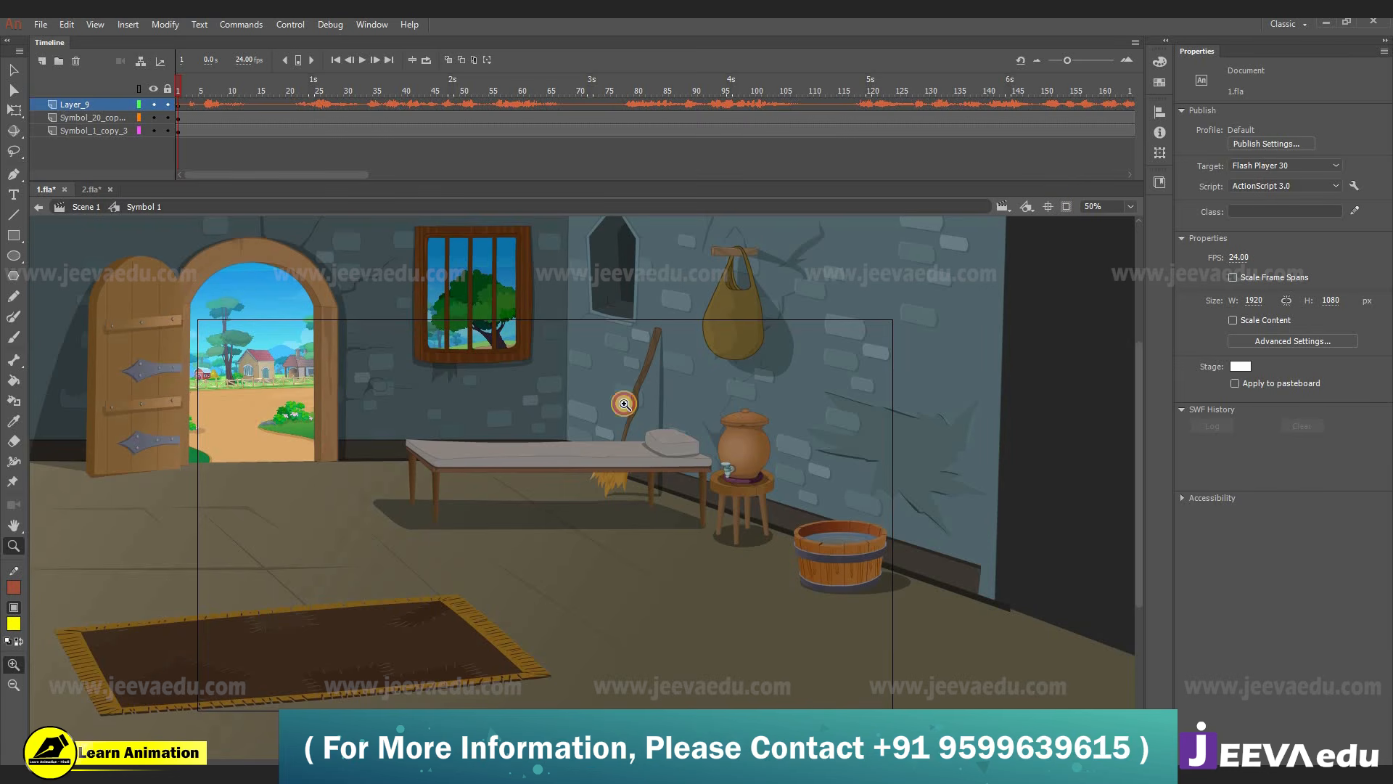
pyautogui.click(1068, 209)
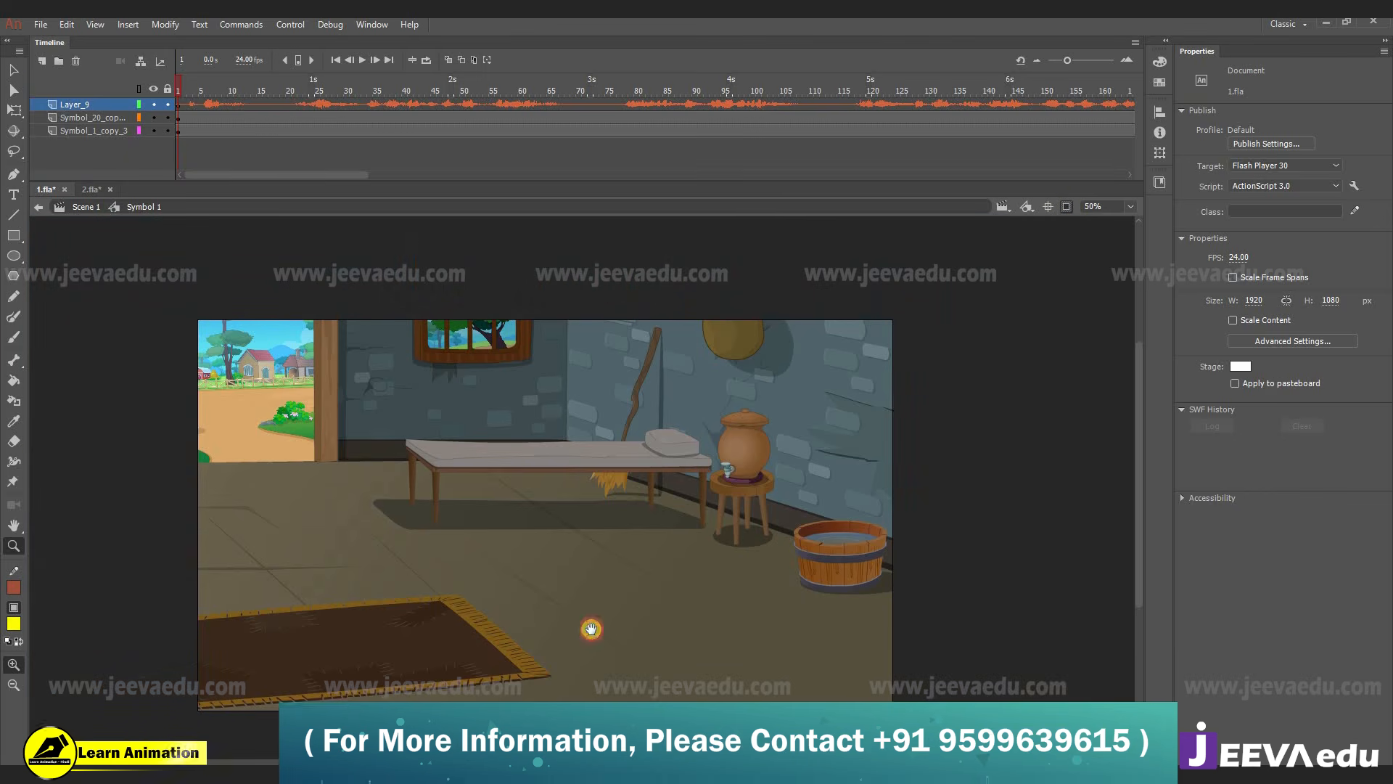
# - Move the room and bed down together inside the symbol, placing the room at about X 0, Y 126
pyautogui.moveTo(552, 496); pyautogui.dragTo(575, 575)
pyautogui.hotkey('ctrl', 'z')
pyautogui.click(272, 151)
pyautogui.click(224, 88)
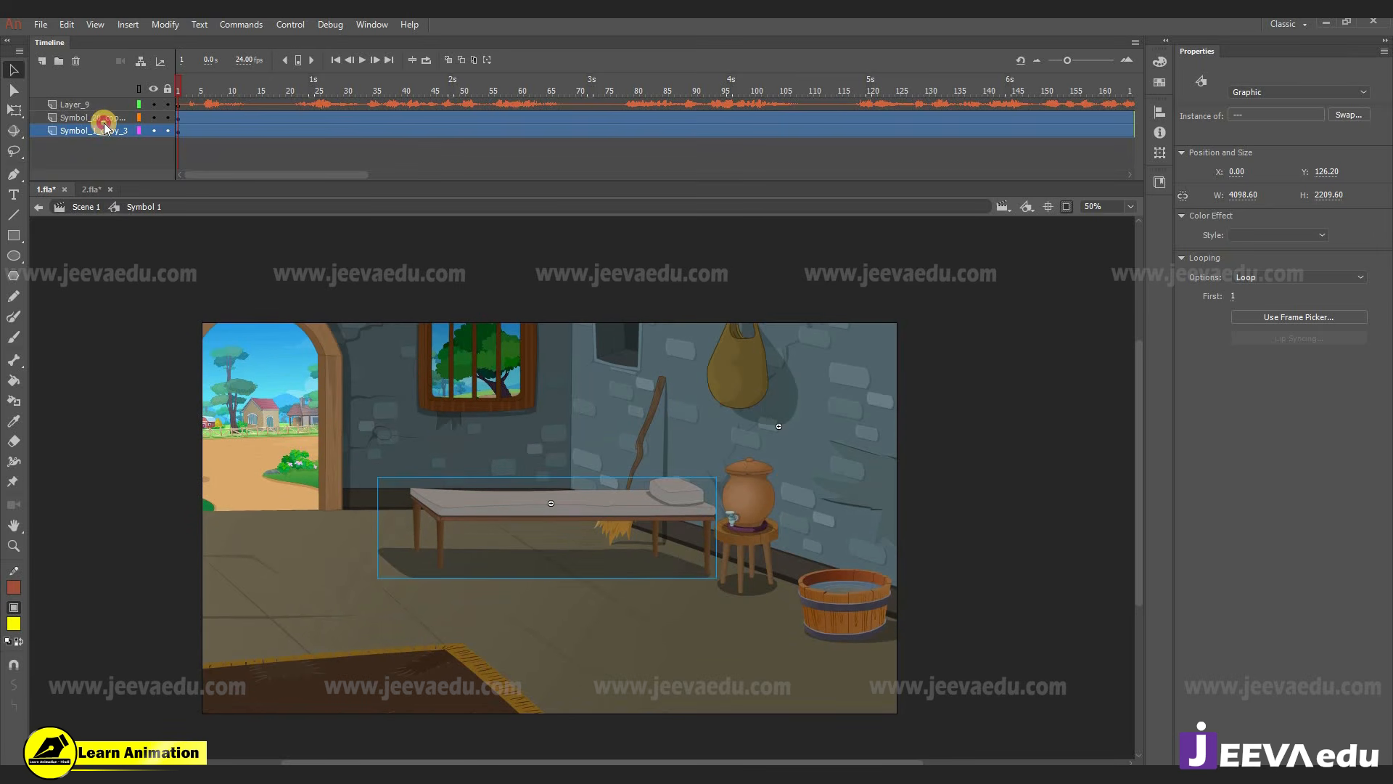
# - Add a new layer above the bed's layer inside the room symbol
pyautogui.click(81, 118)
pyautogui.click(122, 87)
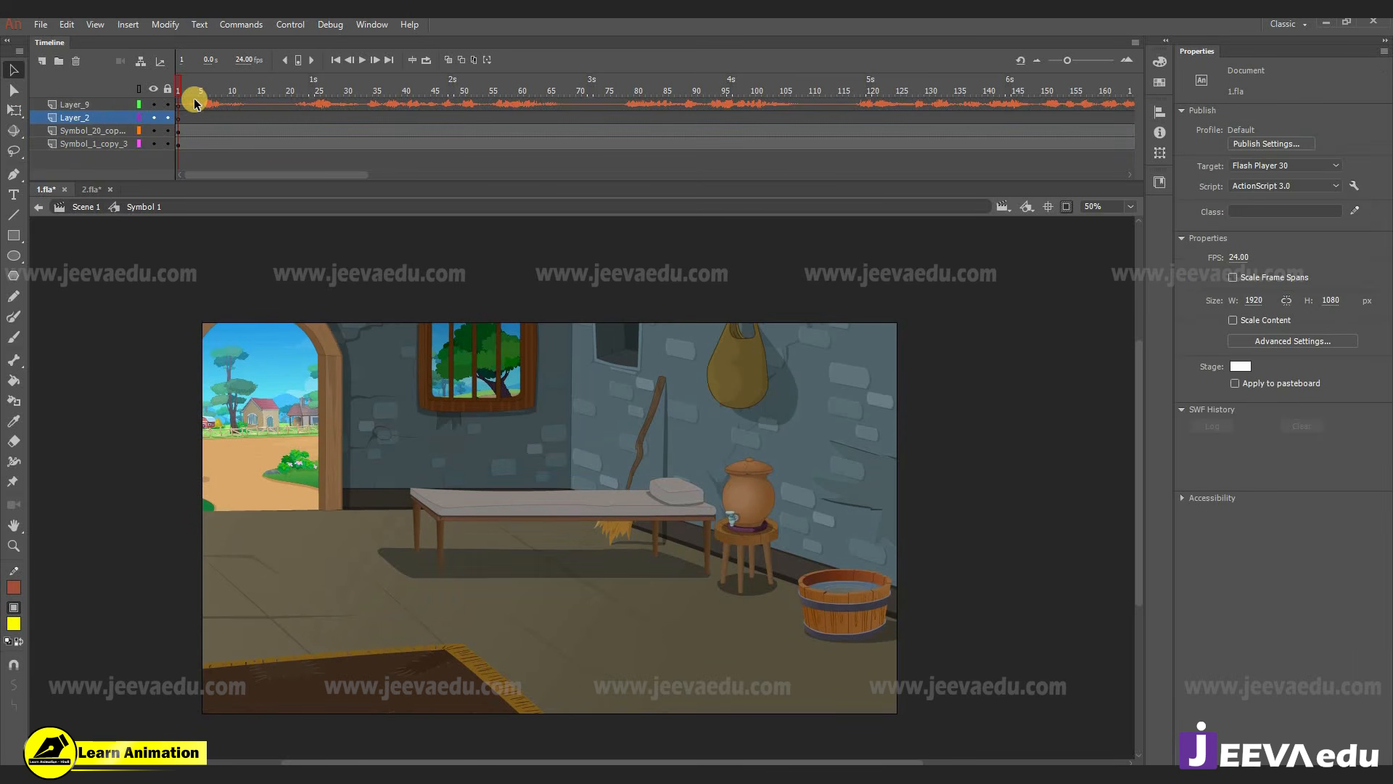
# - Switch to 2.fla, open the standing man's symbol for editing and hide its audio layer, Layer_2
pyautogui.click(81, 192)
pyautogui.doubleClick(434, 566)
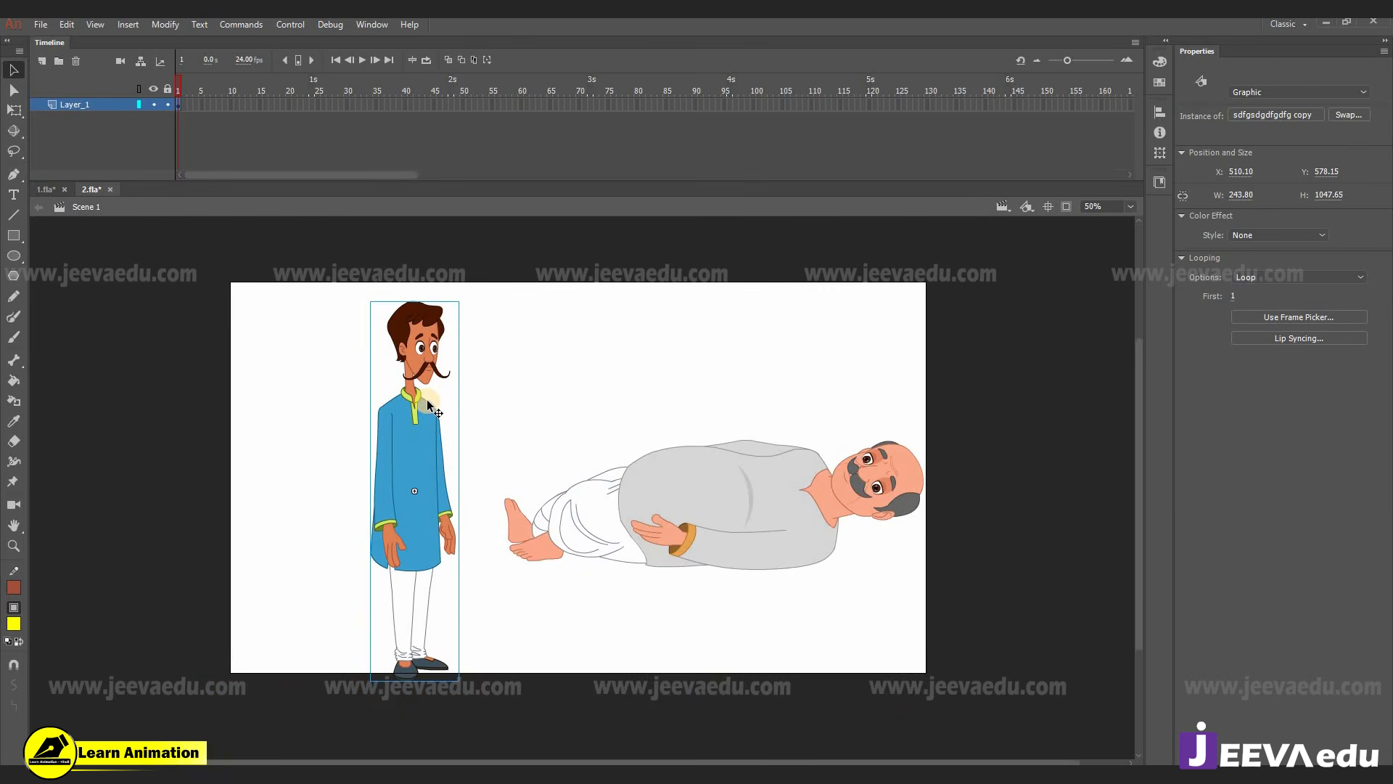
pyautogui.moveTo(208, 85); pyautogui.dragTo(164, 98)
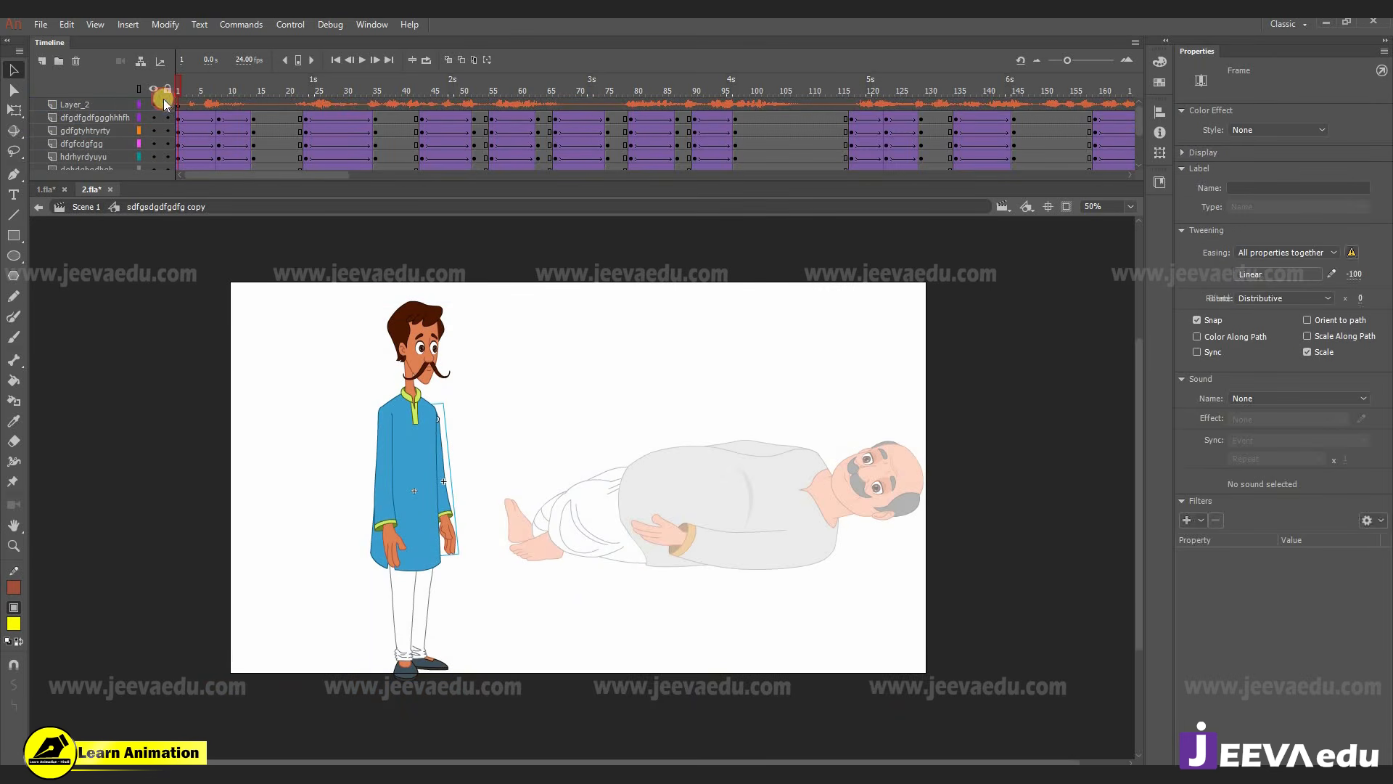
pyautogui.click(423, 236)
# - Play the standing man's animation, examine his gestures up close, and return the playhead to frame 1
pyautogui.press('Return')
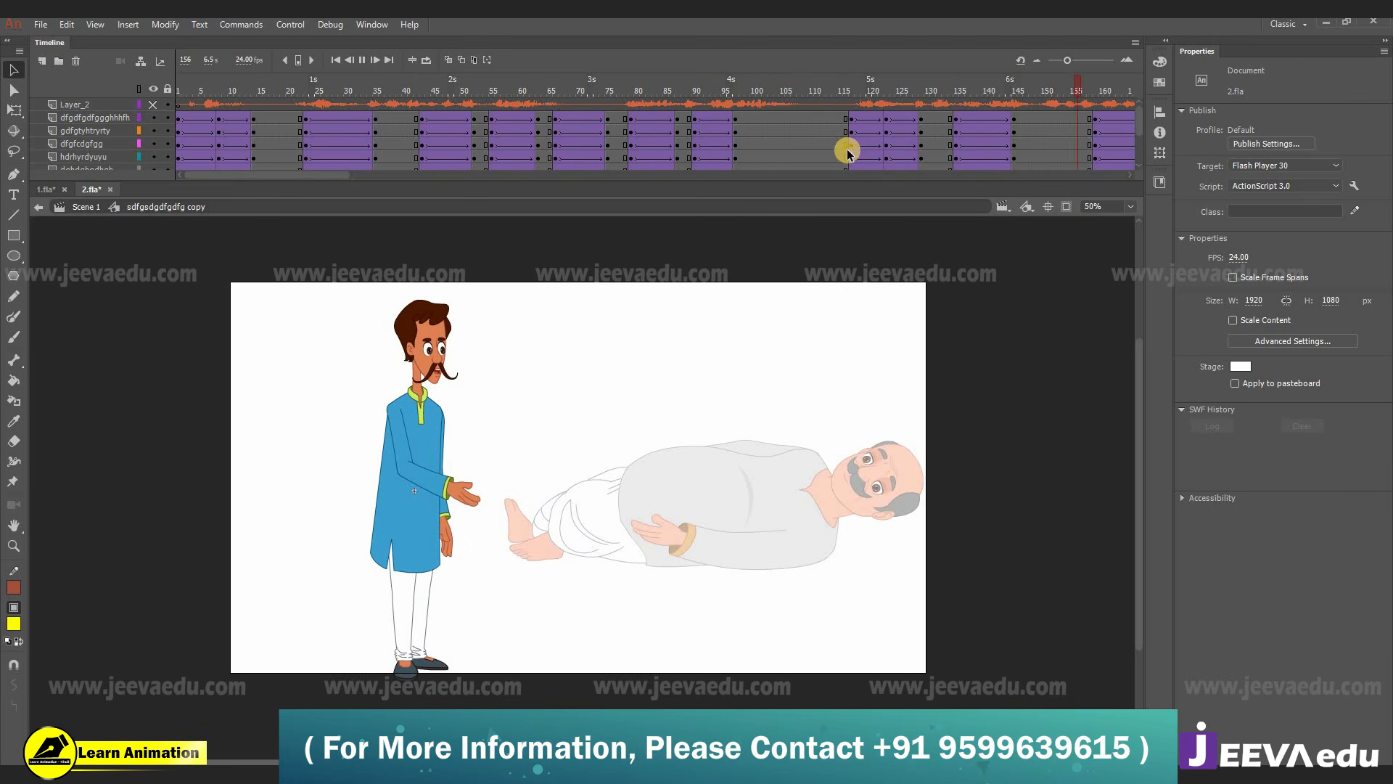
pyautogui.hotkey('ctrl', 'space')
pyautogui.click(479, 480)
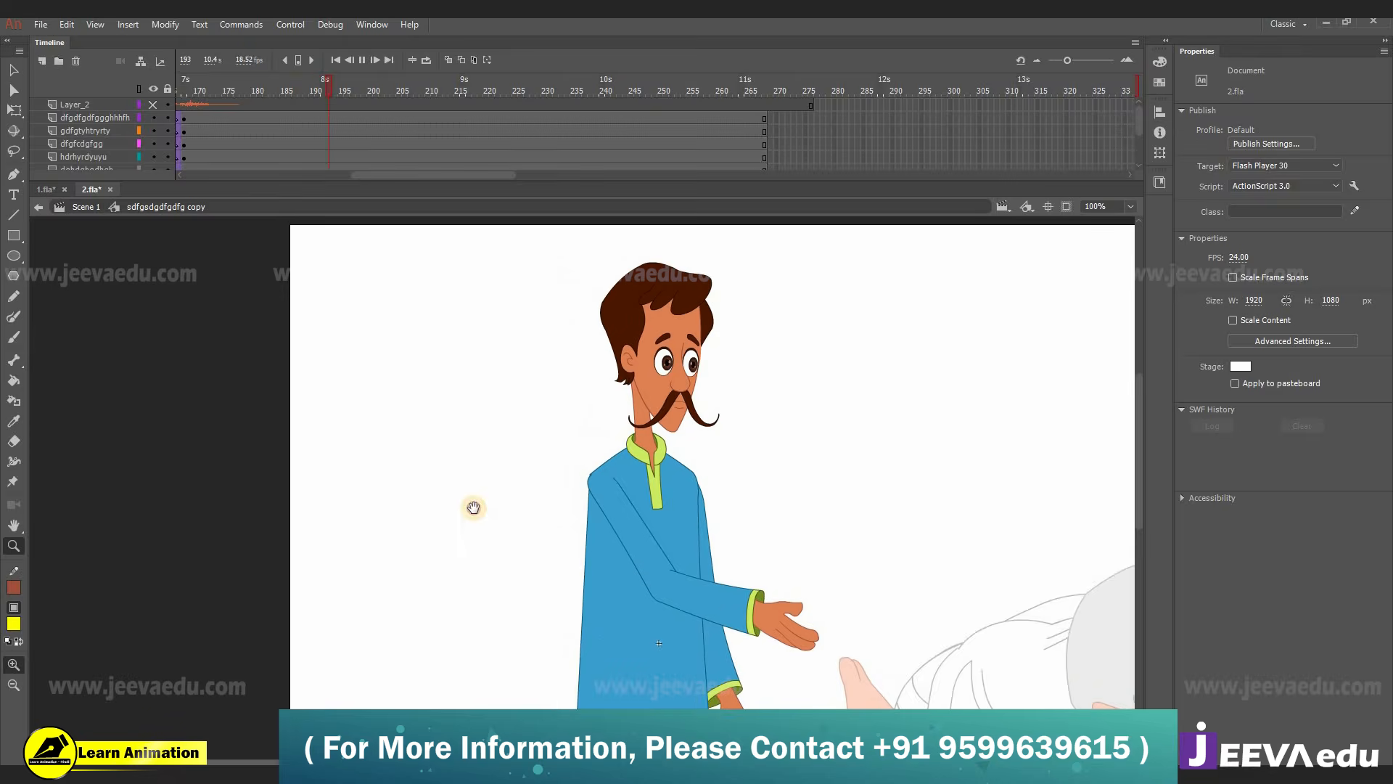
pyautogui.click(307, 104)
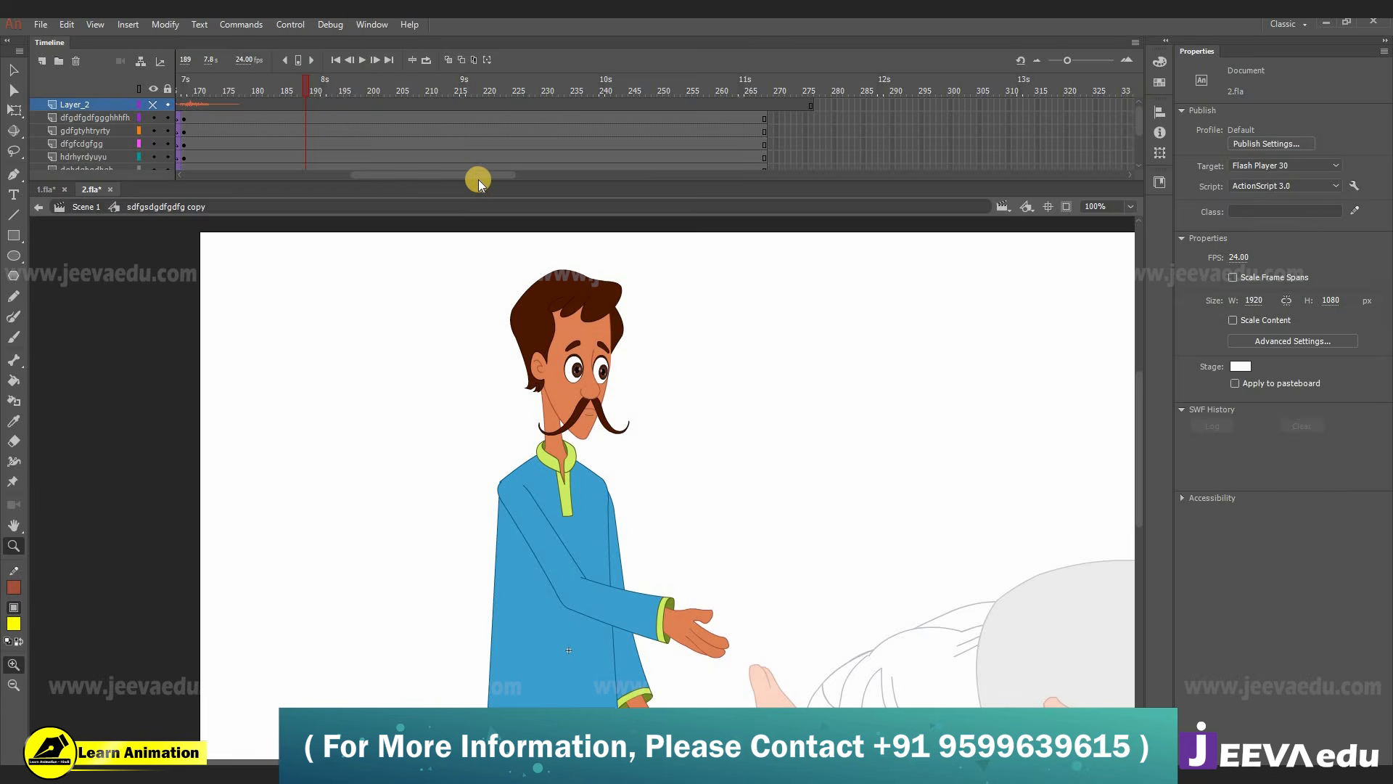
pyautogui.moveTo(483, 174); pyautogui.dragTo(4, 201)
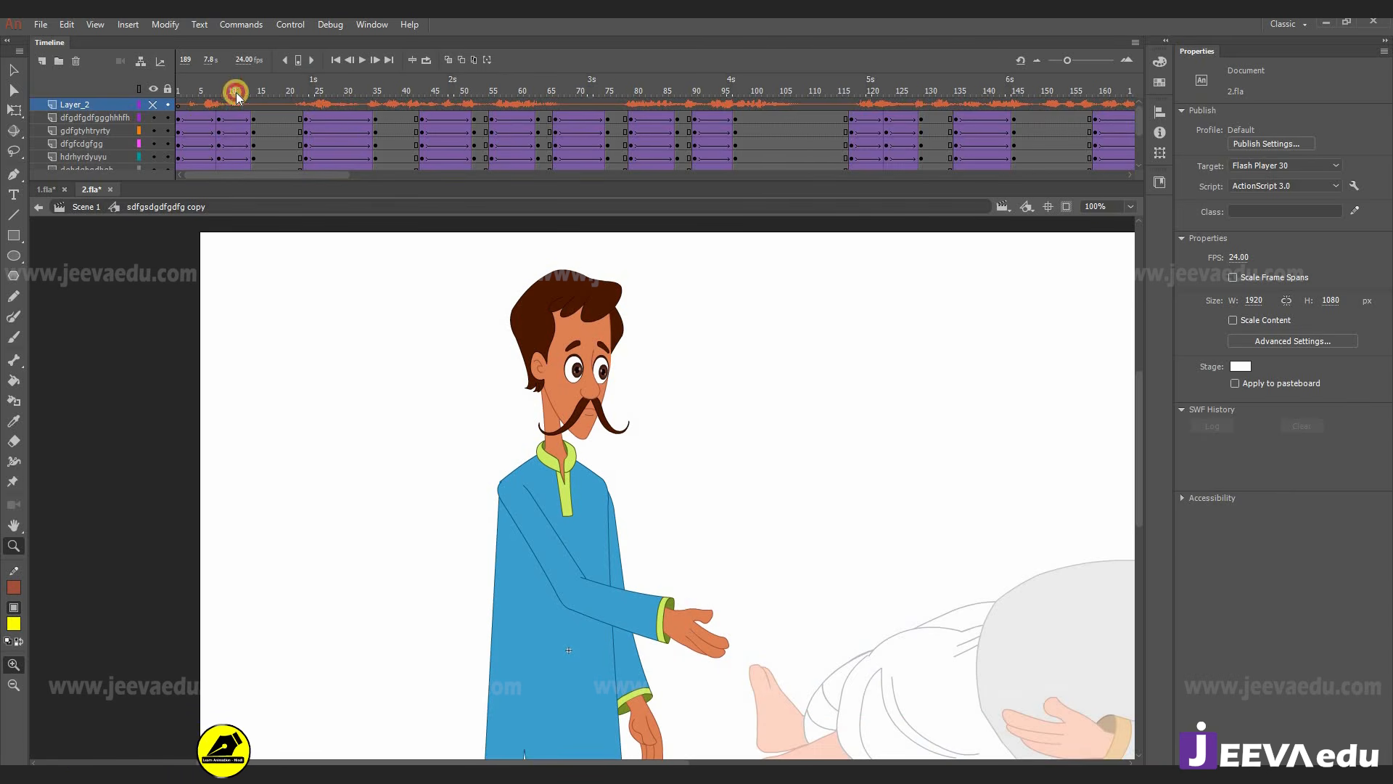
pyautogui.click(181, 104)
pyautogui.press('Return')
pyautogui.moveTo(593, 132); pyautogui.dragTo(82, 174)
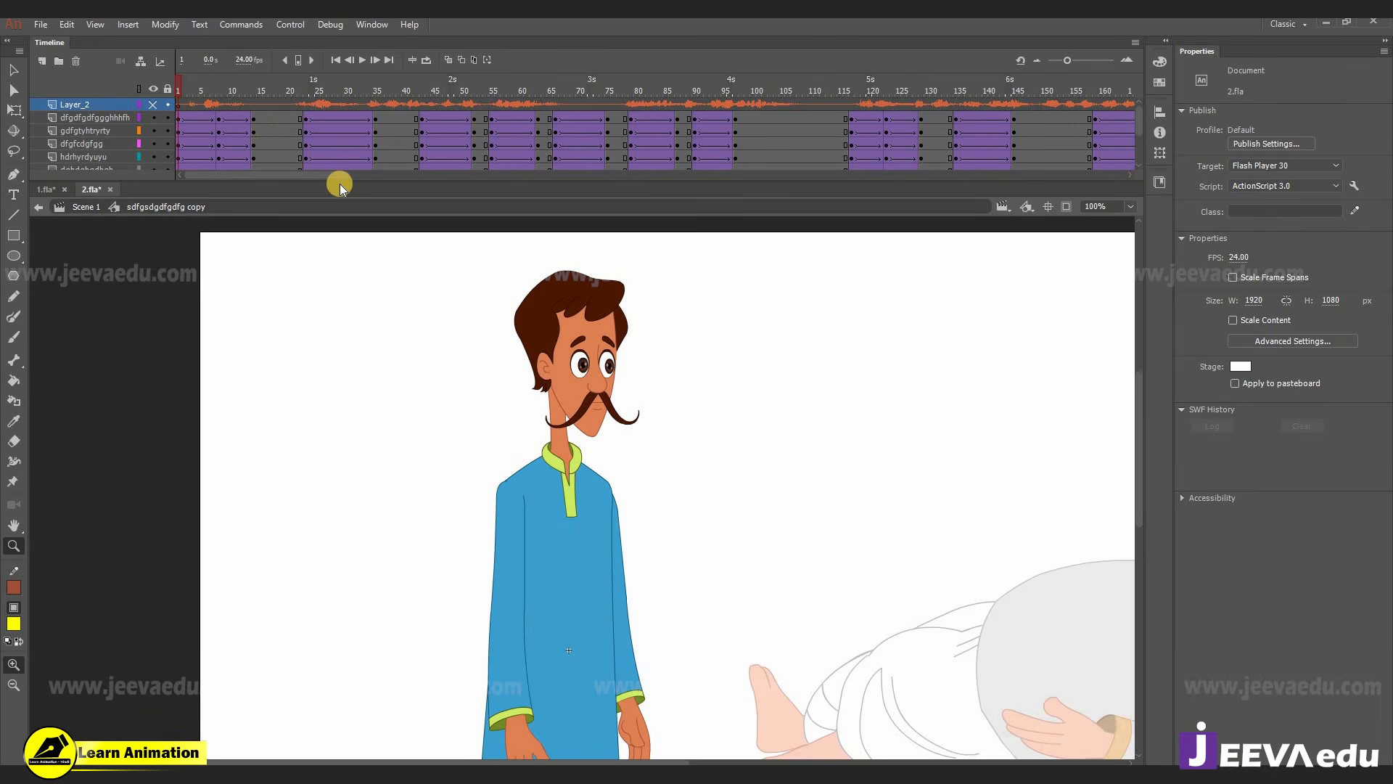
# - Copy the standing man from 2.fla into frame 1 of Layer_2 in the room symbol, placing him at about X 1836, Y 1120
pyautogui.click(81, 208)
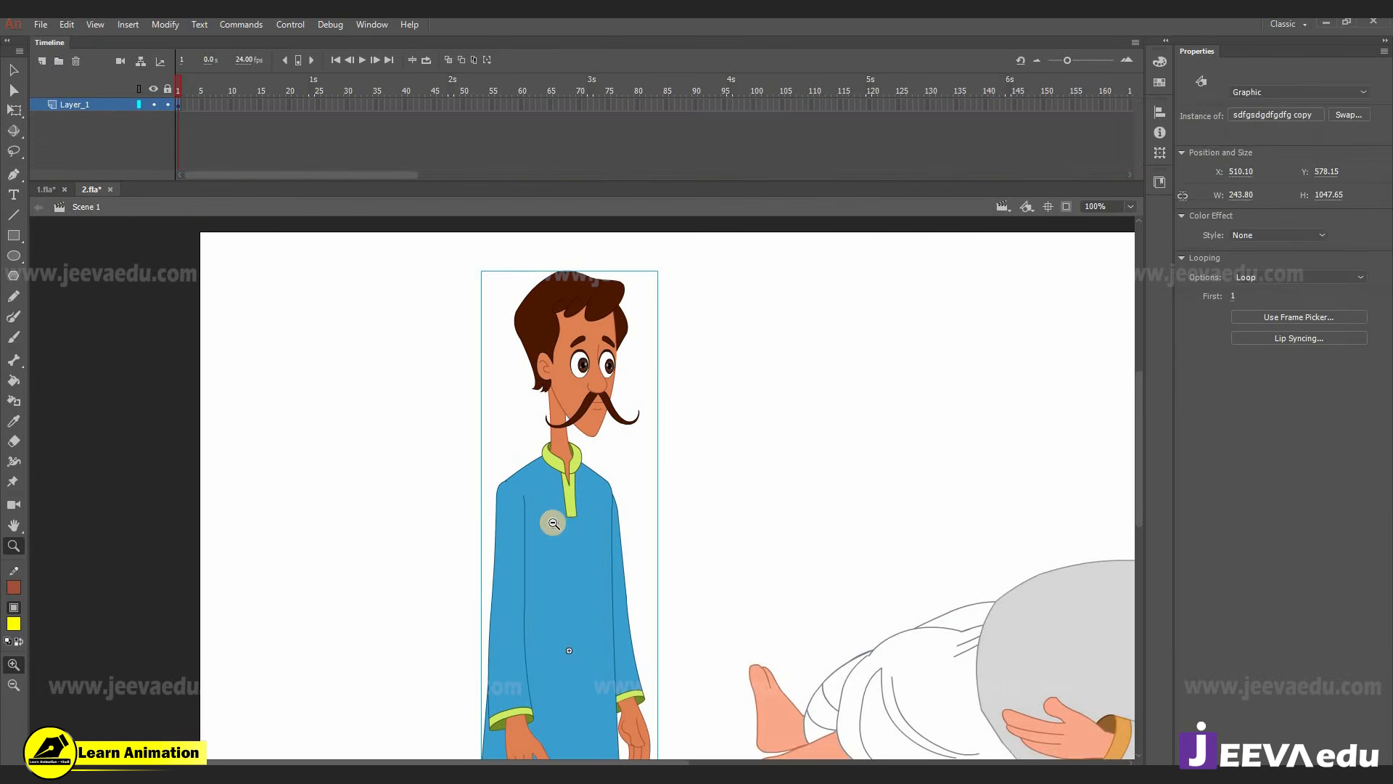
pyautogui.keyDown('alt'); pyautogui.click(531, 546); pyautogui.keyUp('alt')
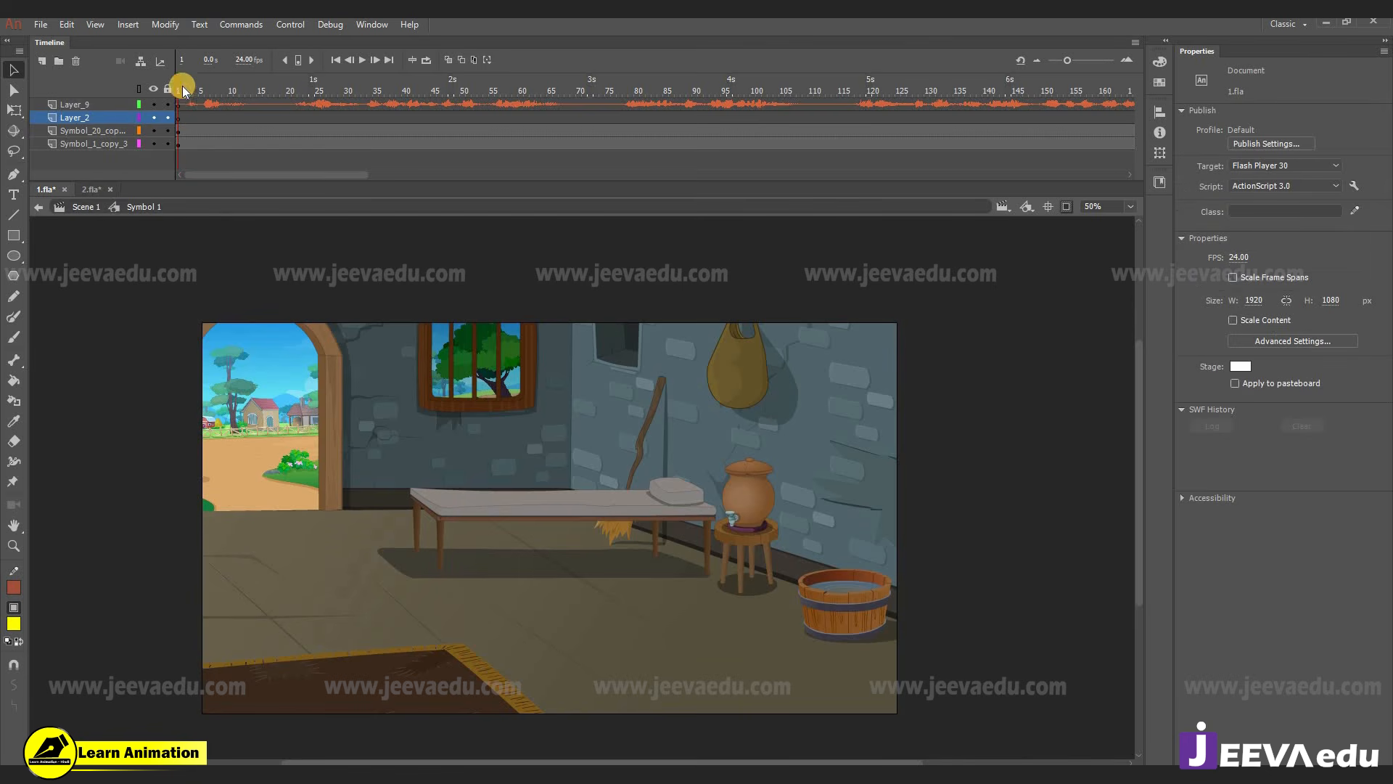
pyautogui.click(179, 118)
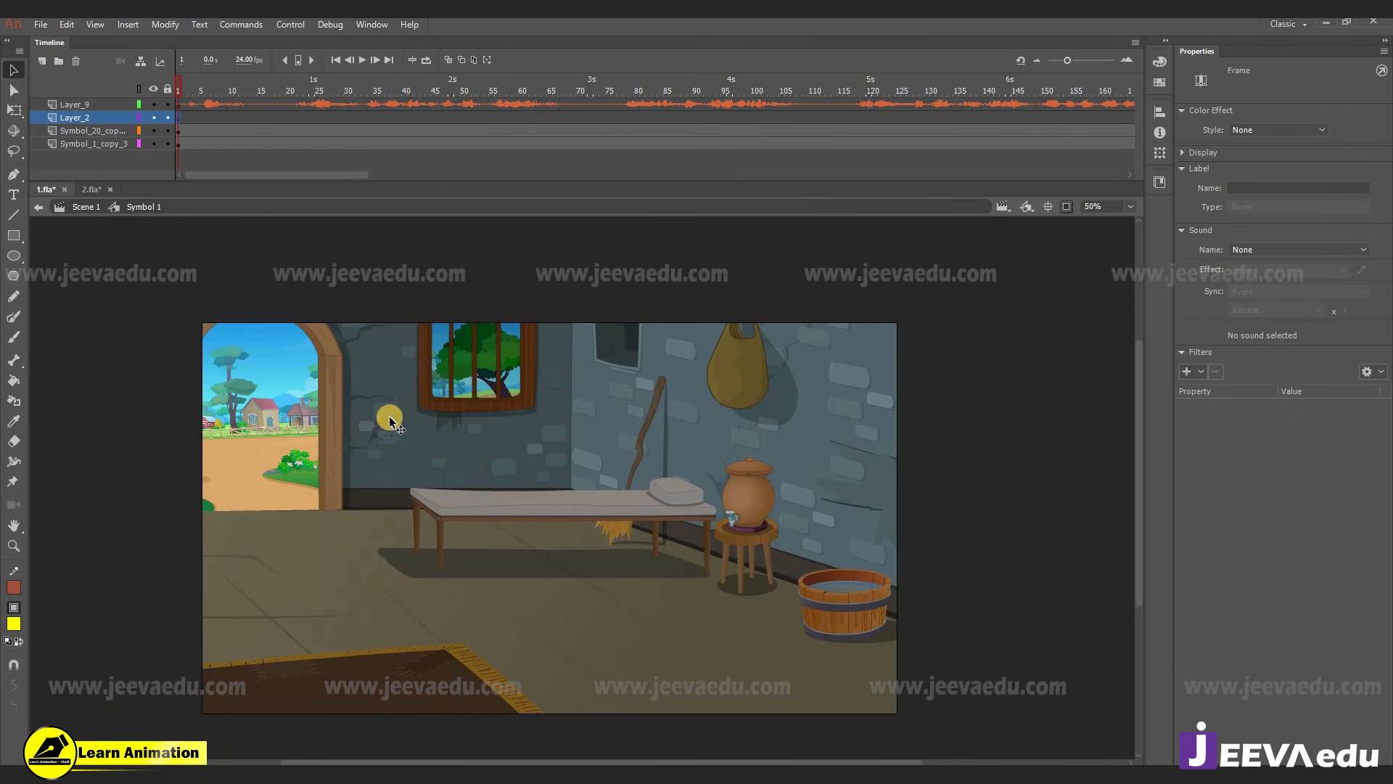
pyautogui.hotkey('ctrl', 'v')
pyautogui.moveTo(496, 534); pyautogui.dragTo(376, 531)
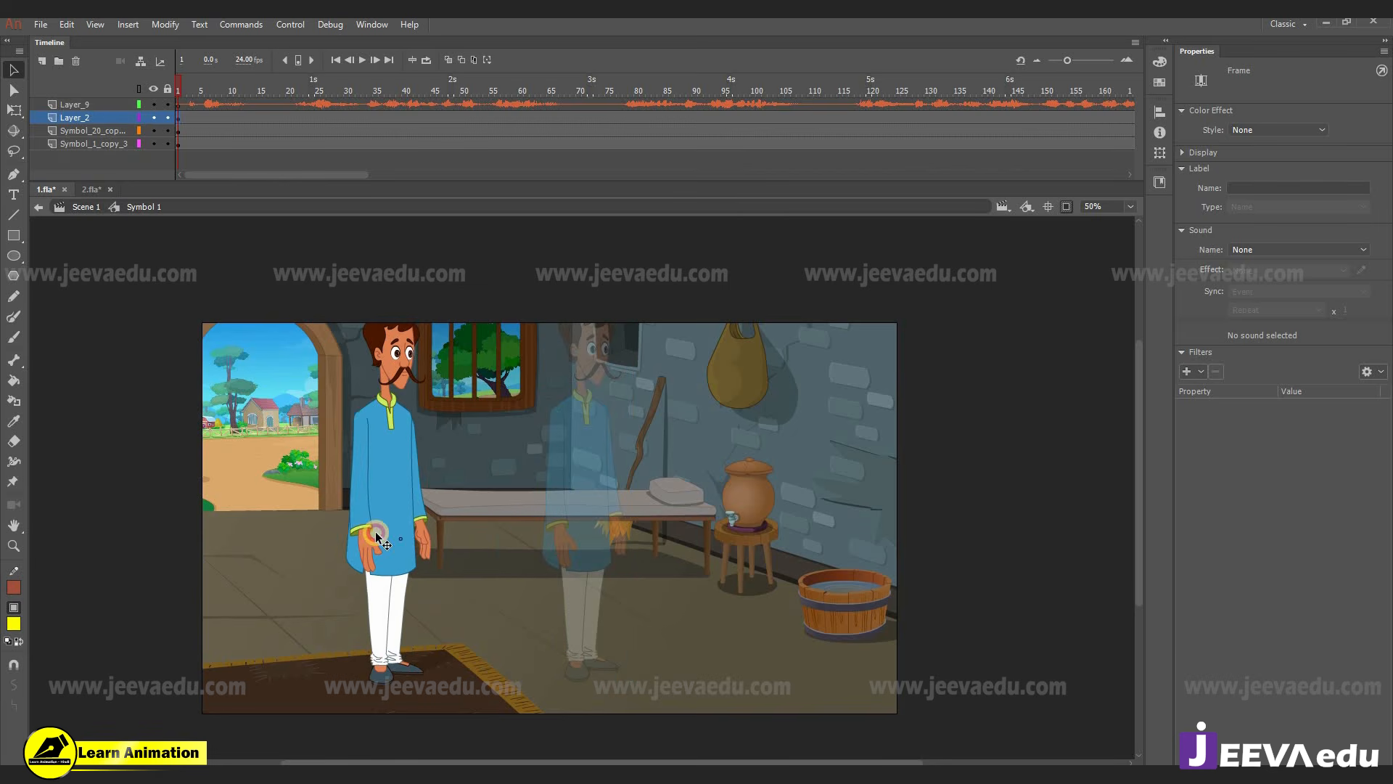
# - Scale the standing man to about 192 × 824 px with Free Transform and move him to the doorway, about X 1736, Y 1082
pyautogui.press('q')
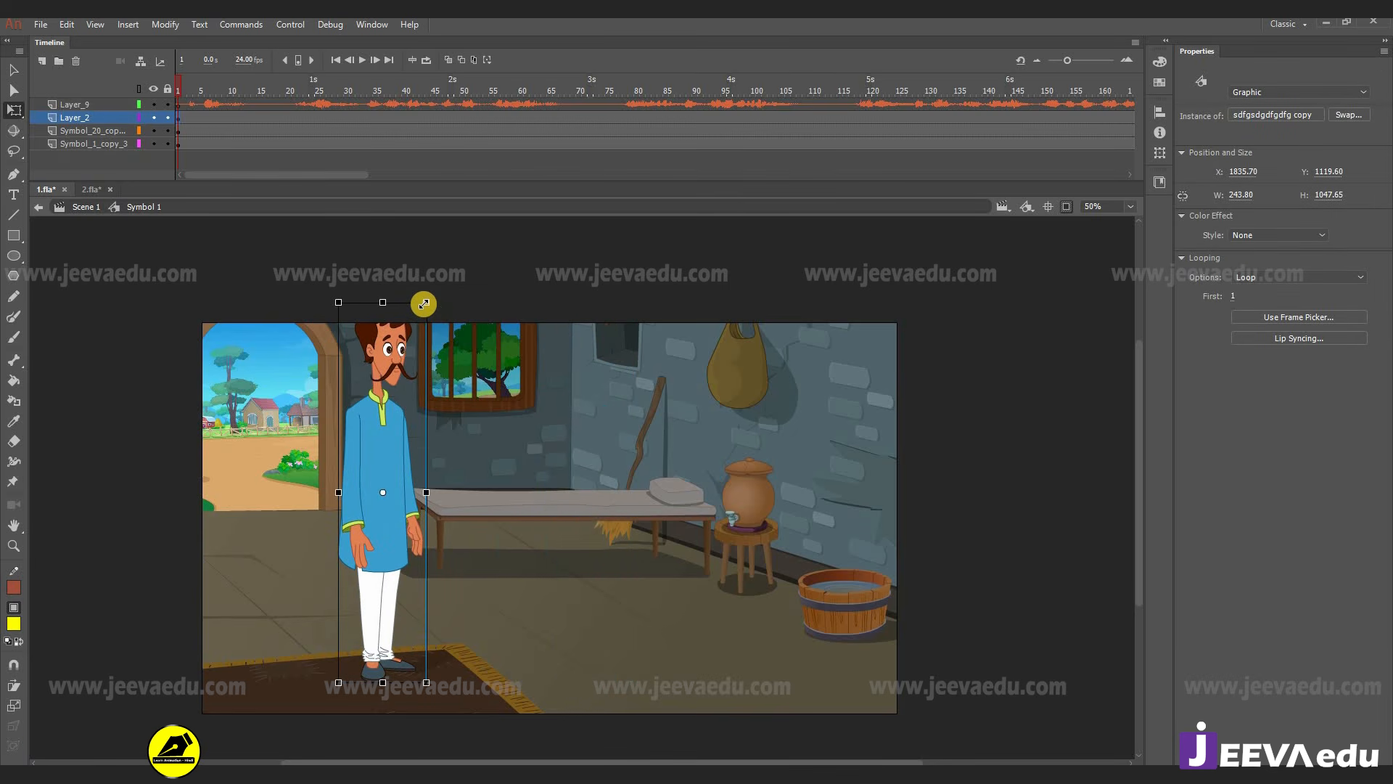
pyautogui.moveTo(427, 301); pyautogui.dragTo(418, 307)
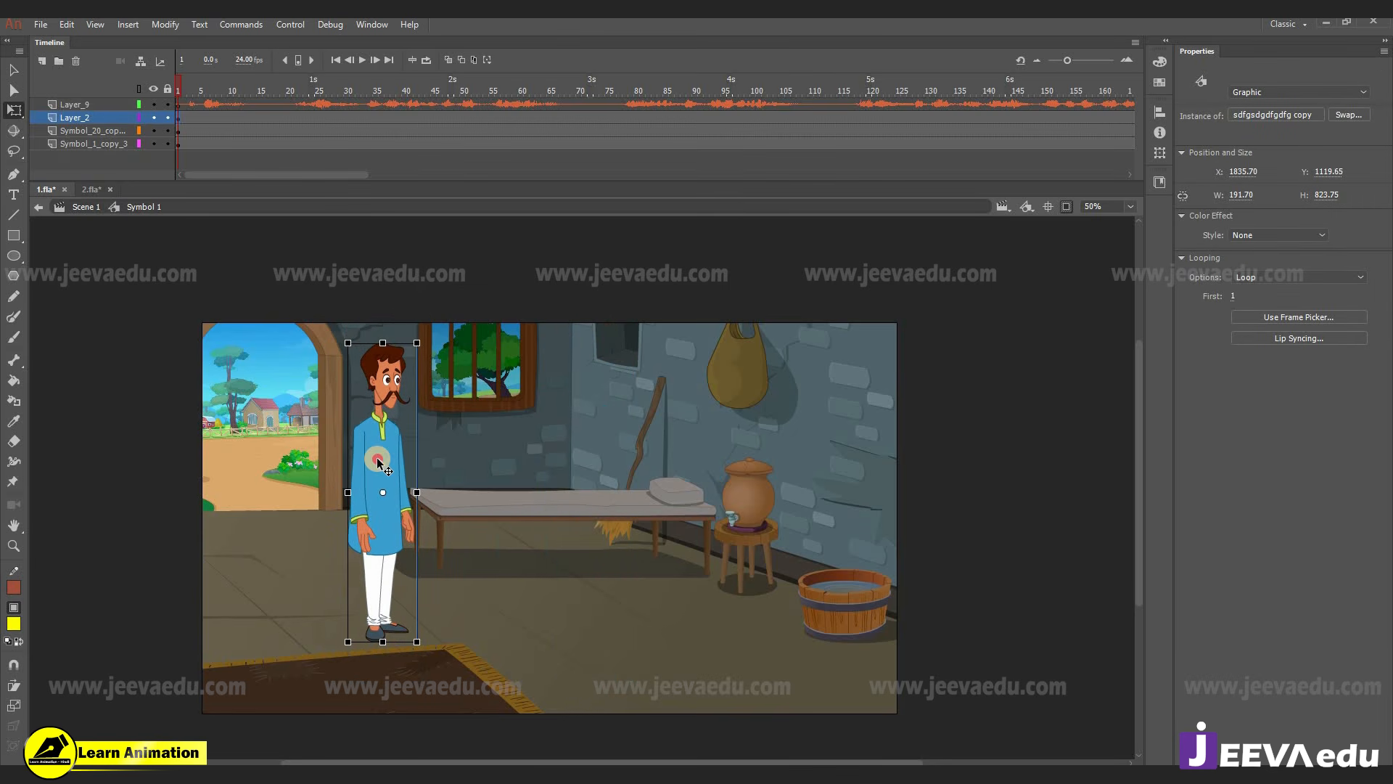
pyautogui.moveTo(370, 457); pyautogui.dragTo(333, 444)
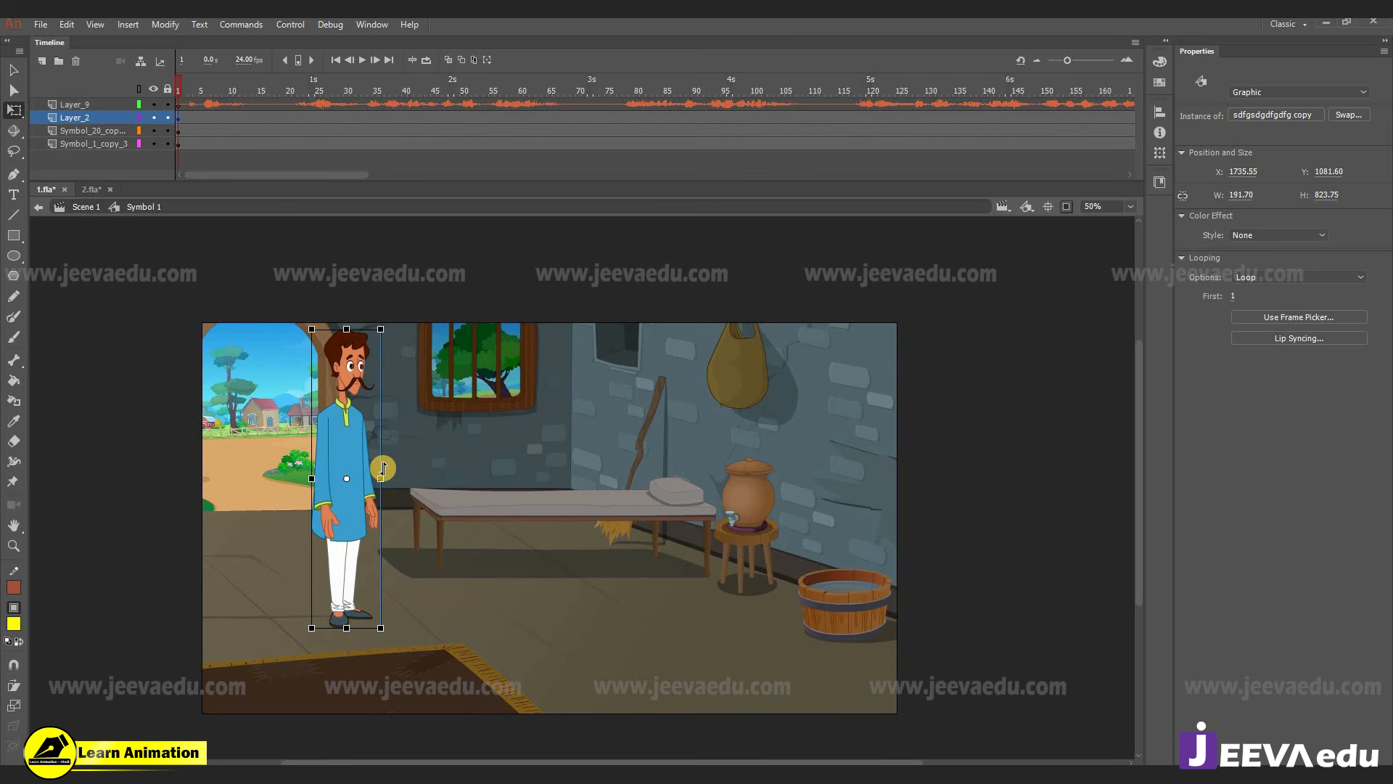
pyautogui.hotkey('ctrl', 'alt', 's')
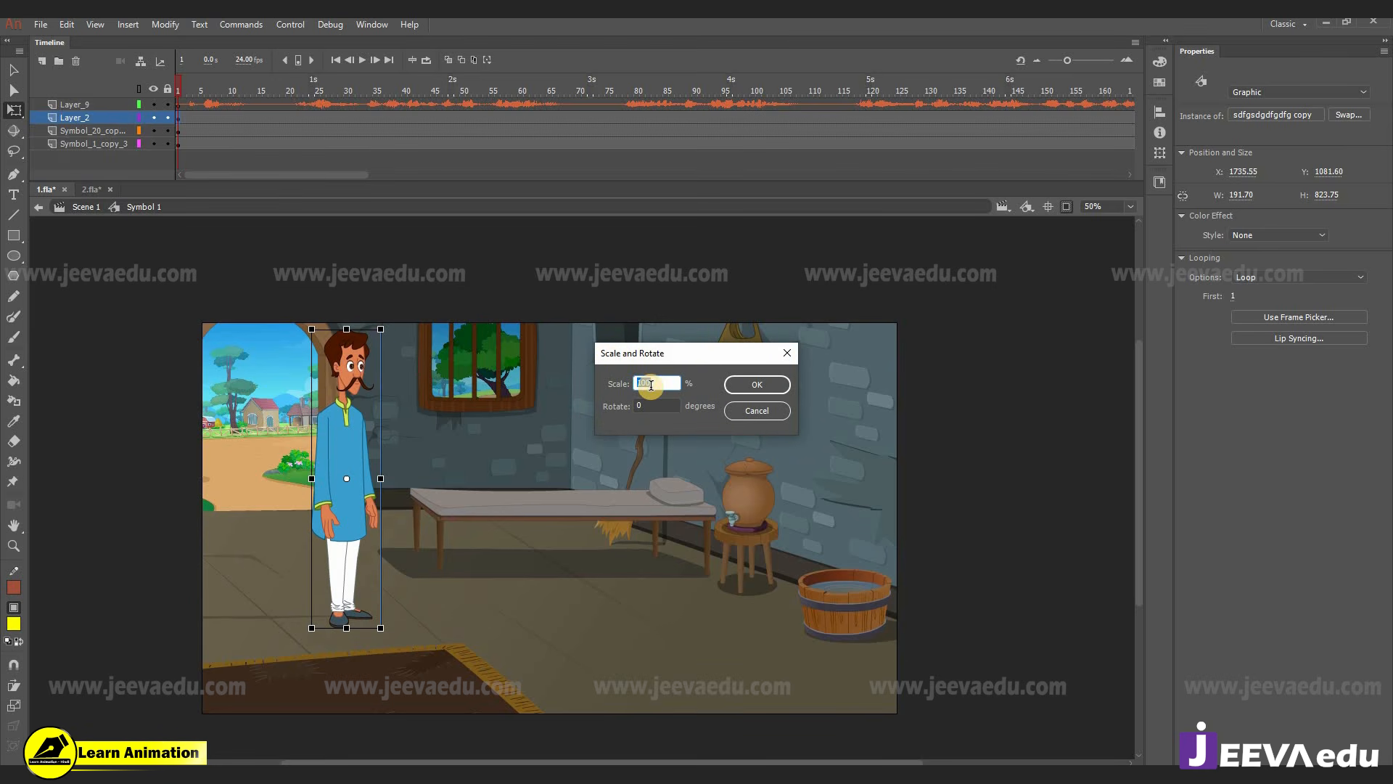
pyautogui.moveTo(670, 379); pyautogui.dragTo(634, 379)
pyautogui.click(748, 410)
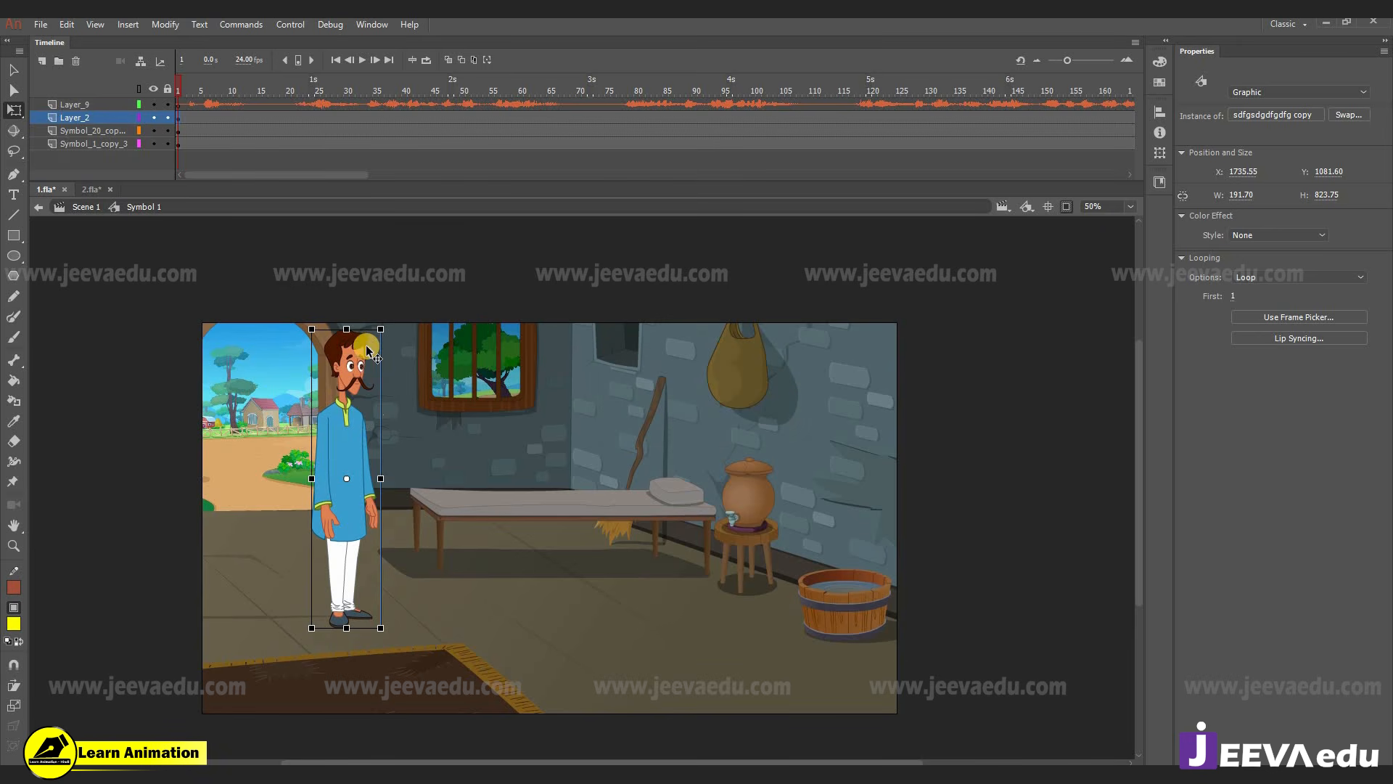
# - Shrink the standing man to about 174 × 748 px, scale him by 98%, and move him to about X 1679, Y 1080
pyautogui.moveTo(380, 330); pyautogui.dragTo(378, 342)
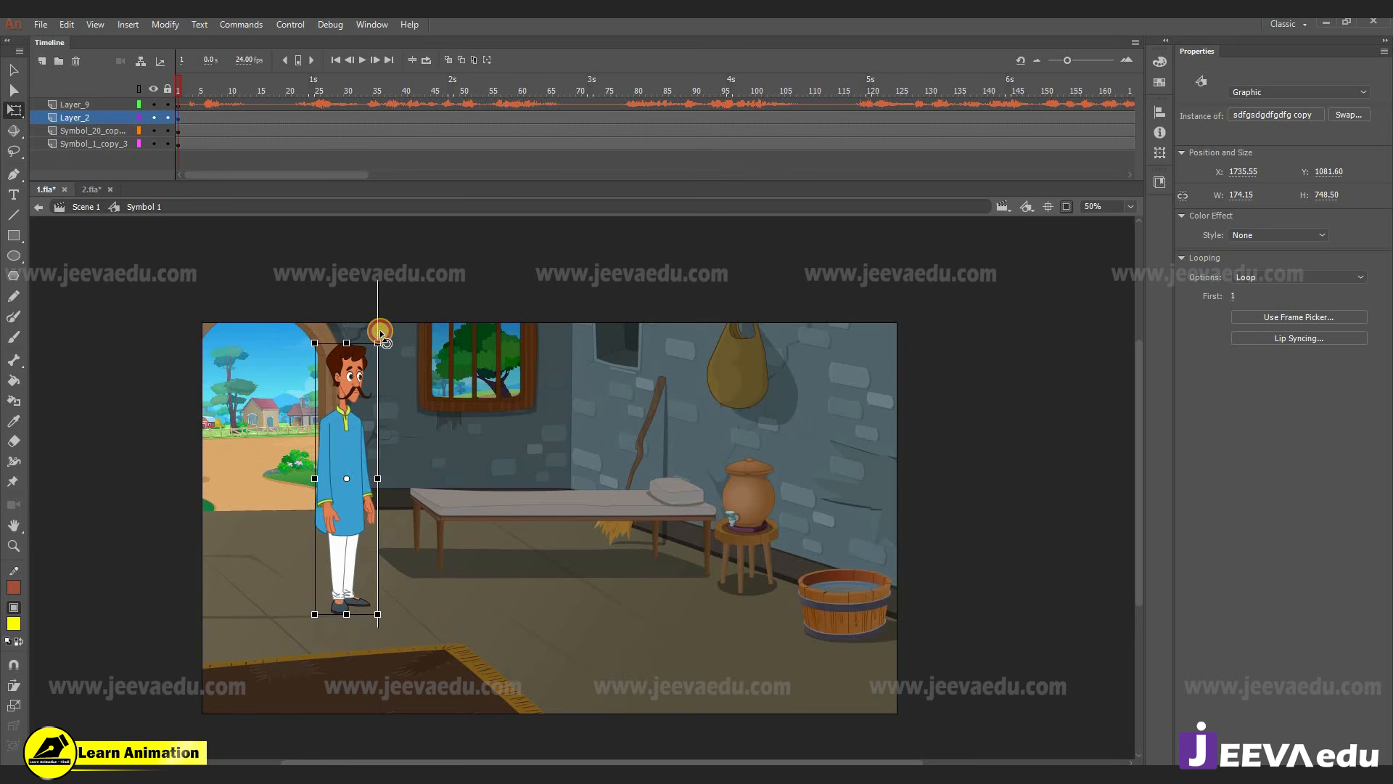
pyautogui.hotkey('ctrl', 'alt', 's')
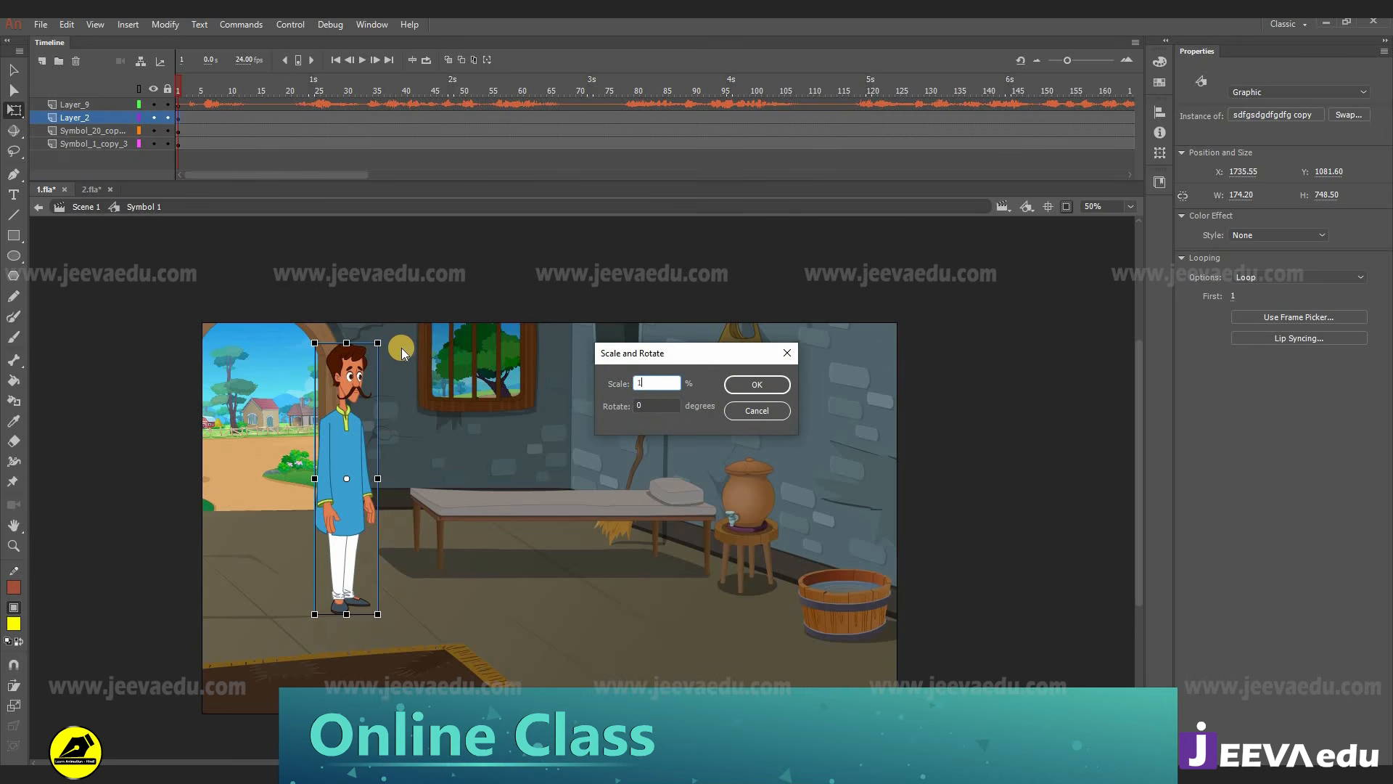
pyautogui.press('BackSpace')
pyautogui.write('98')
pyautogui.press('Return')
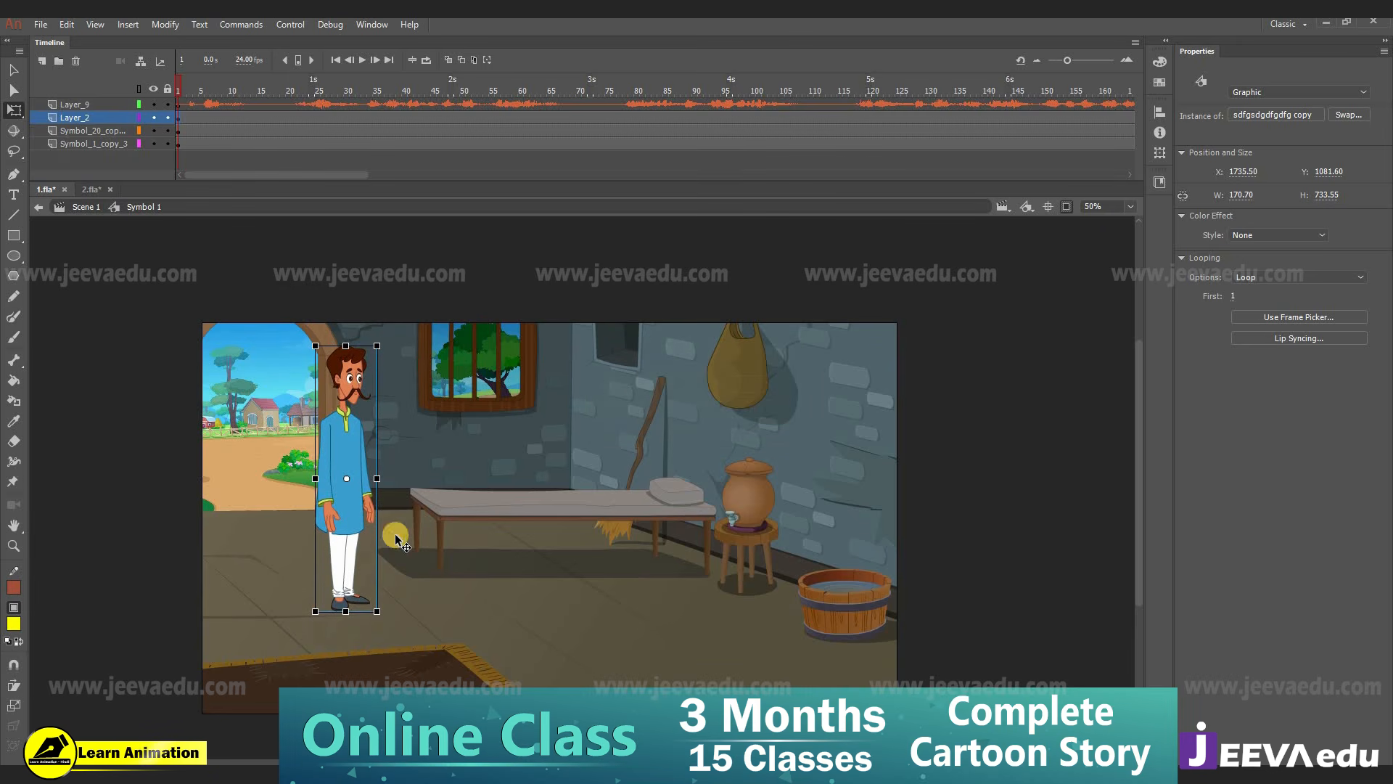
pyautogui.moveTo(362, 518); pyautogui.dragTo(342, 518)
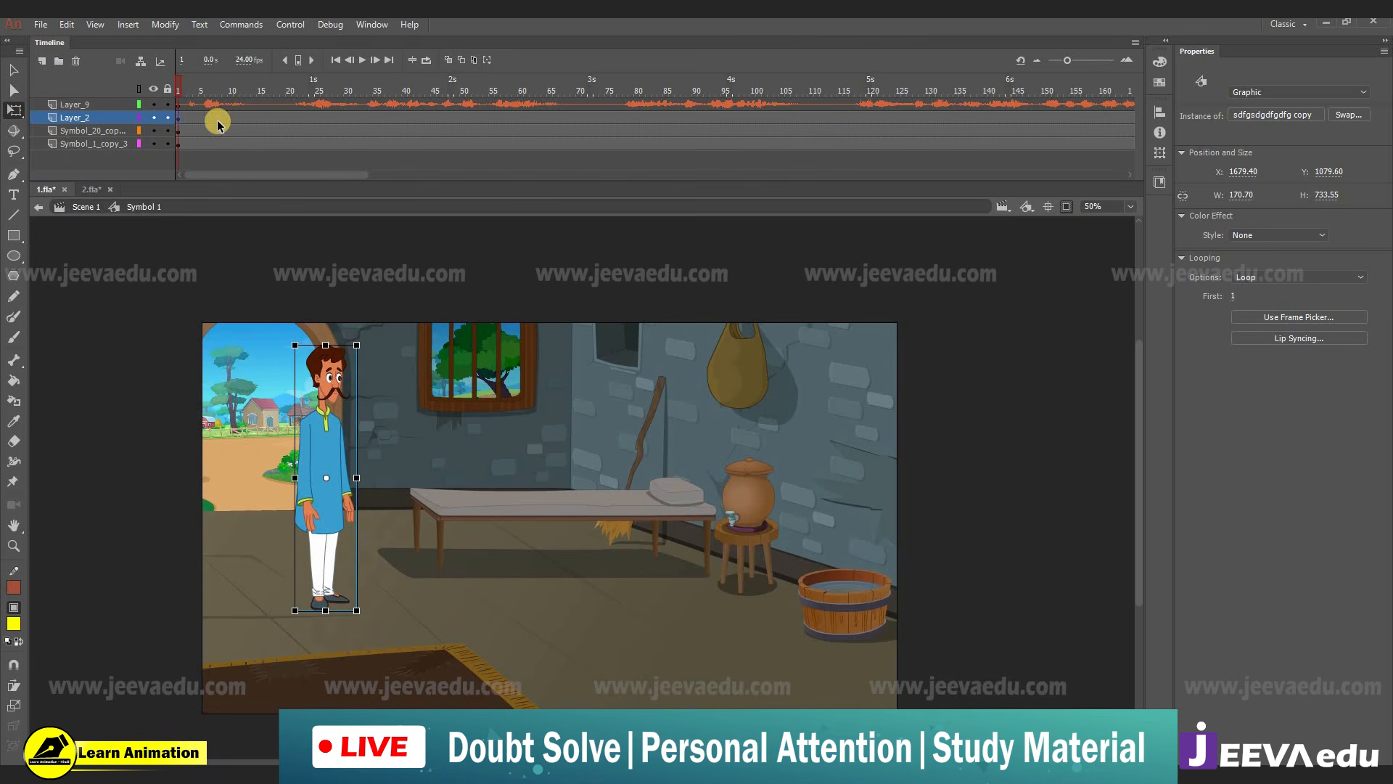
# - Select the man, bed and room on their three layers and move them down together to about X 50, Y 230
pyautogui.moveTo(216, 120); pyautogui.dragTo(225, 152)
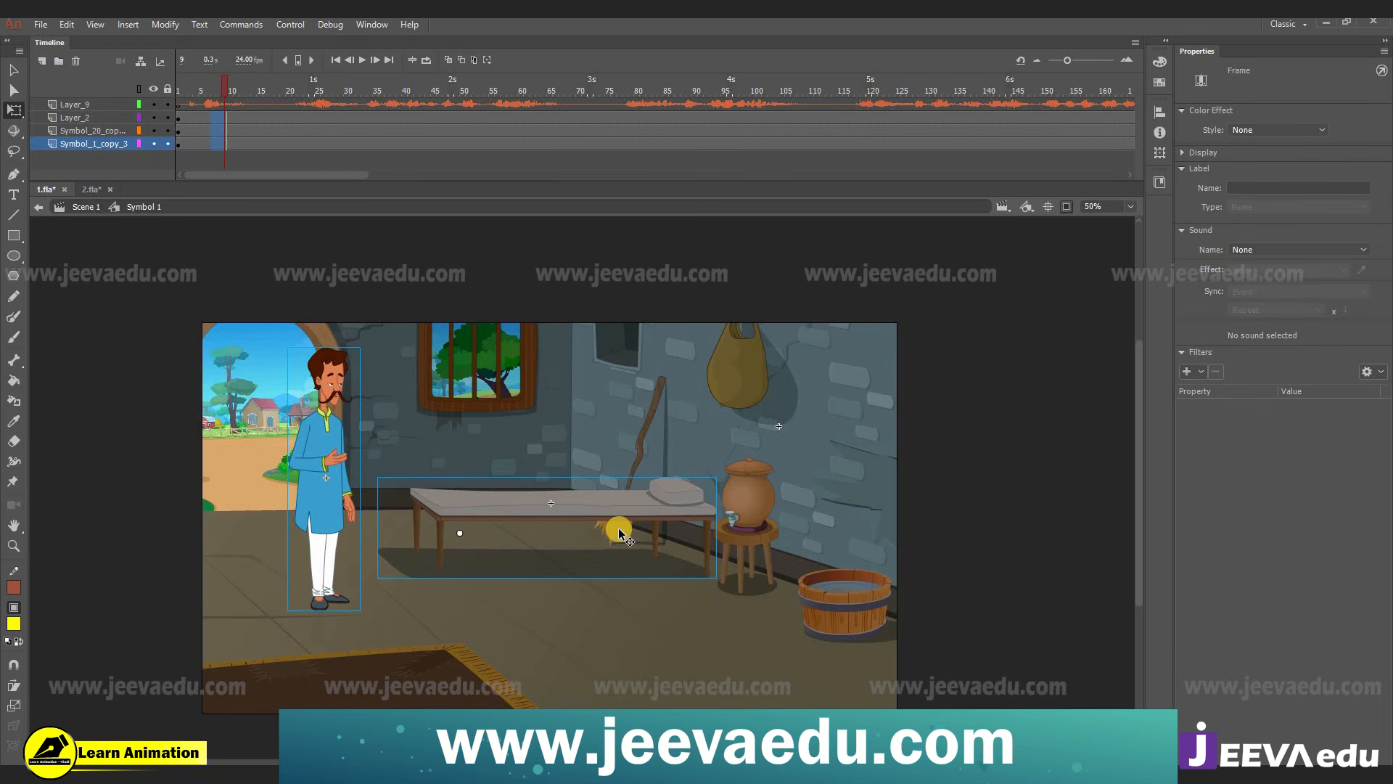
pyautogui.hotkey('ctrl', 'a')
pyautogui.moveTo(619, 528); pyautogui.dragTo(636, 566)
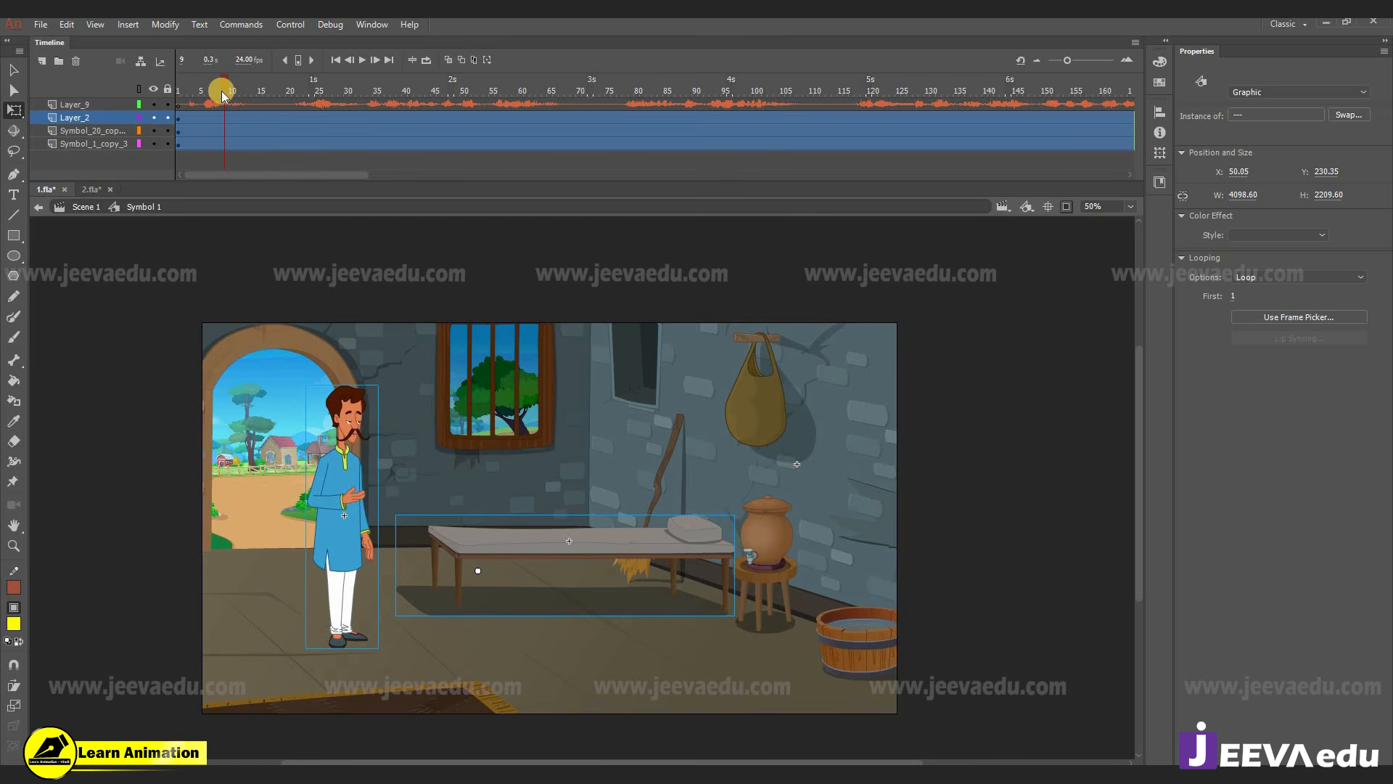
# - Scrub through the man's animation in the room, hide the audio layer Layer_9, and return to frame 1
pyautogui.moveTo(193, 87); pyautogui.dragTo(501, 103)
pyautogui.click(312, 111)
pyautogui.moveTo(312, 111); pyautogui.dragTo(113, 104)
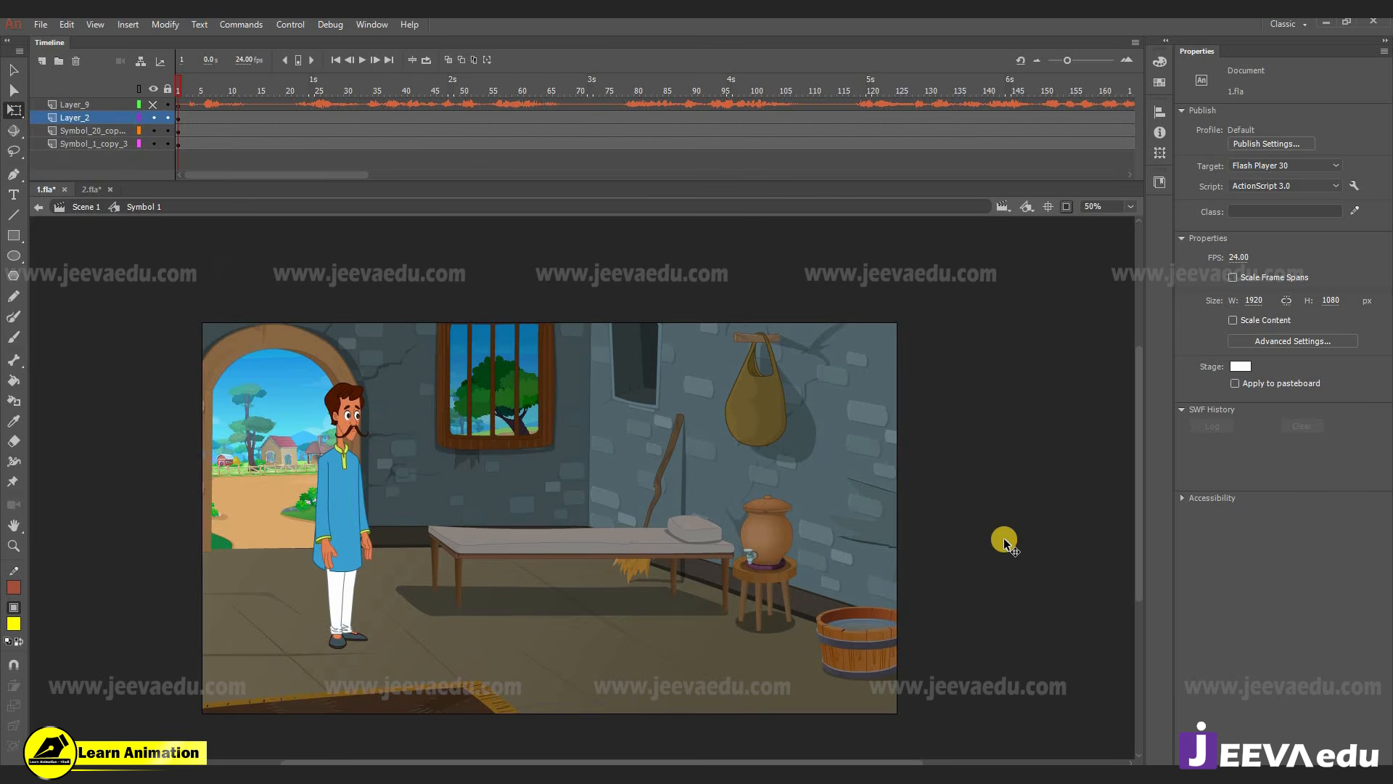
# - In 2.fla, try repositioning the lying old man, and move the standing man slightly up and to the left
pyautogui.click(91, 189)
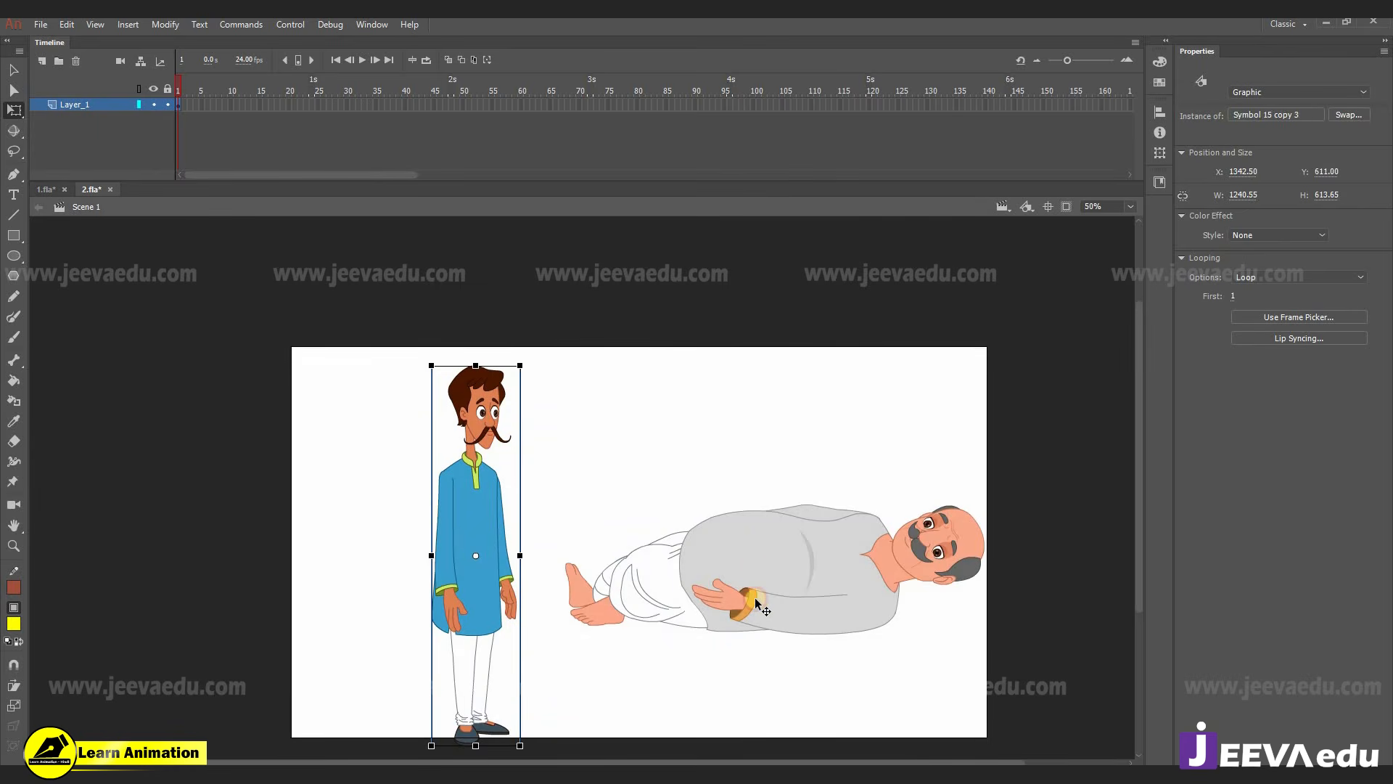
pyautogui.click(782, 569)
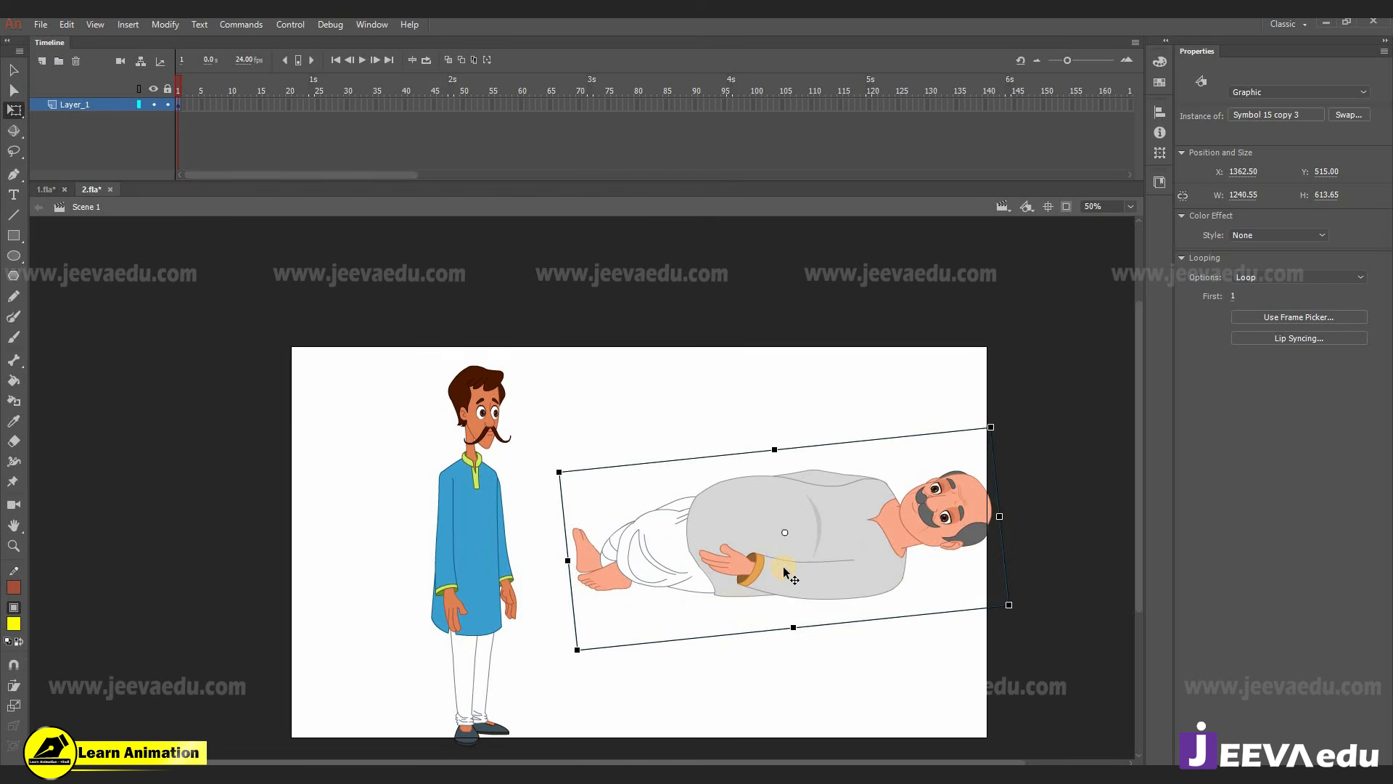
pyautogui.moveTo(784, 583); pyautogui.dragTo(785, 593)
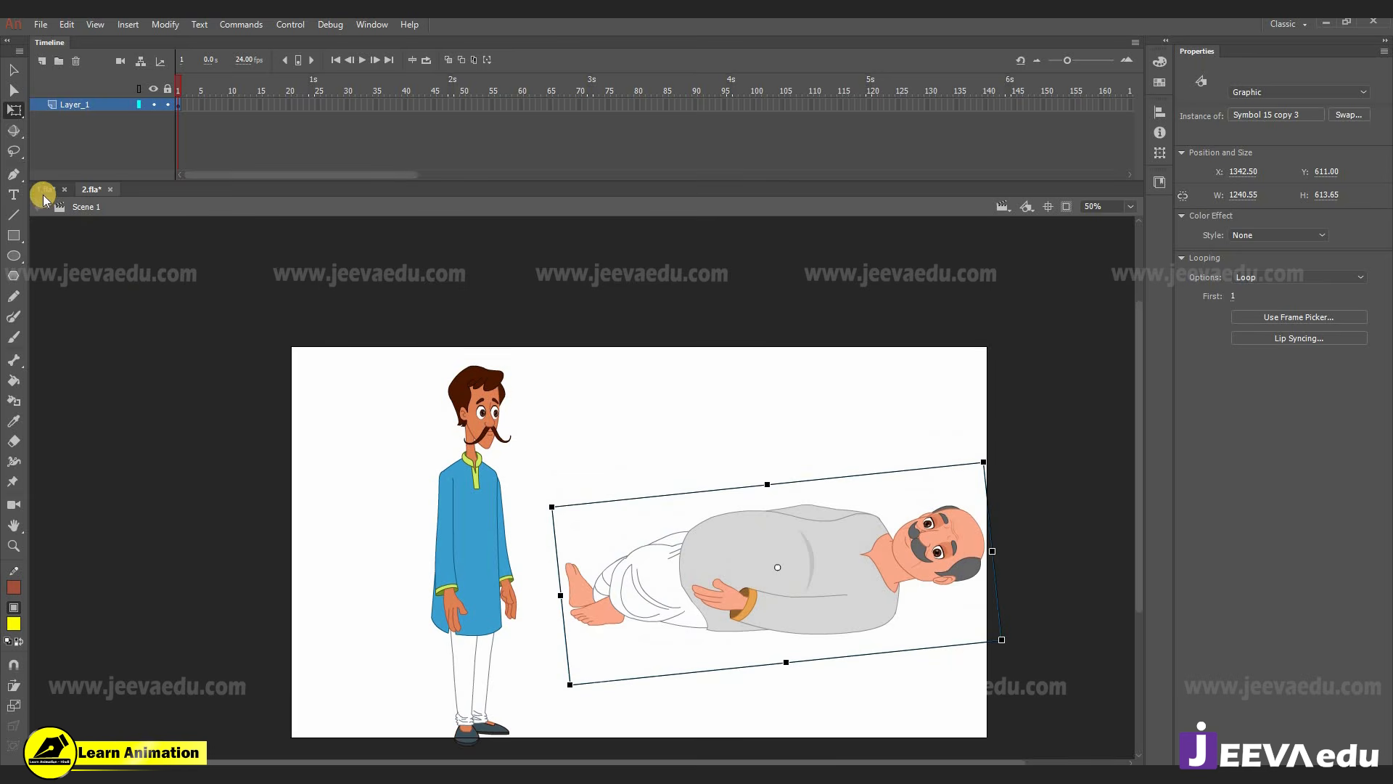
pyautogui.click(493, 518)
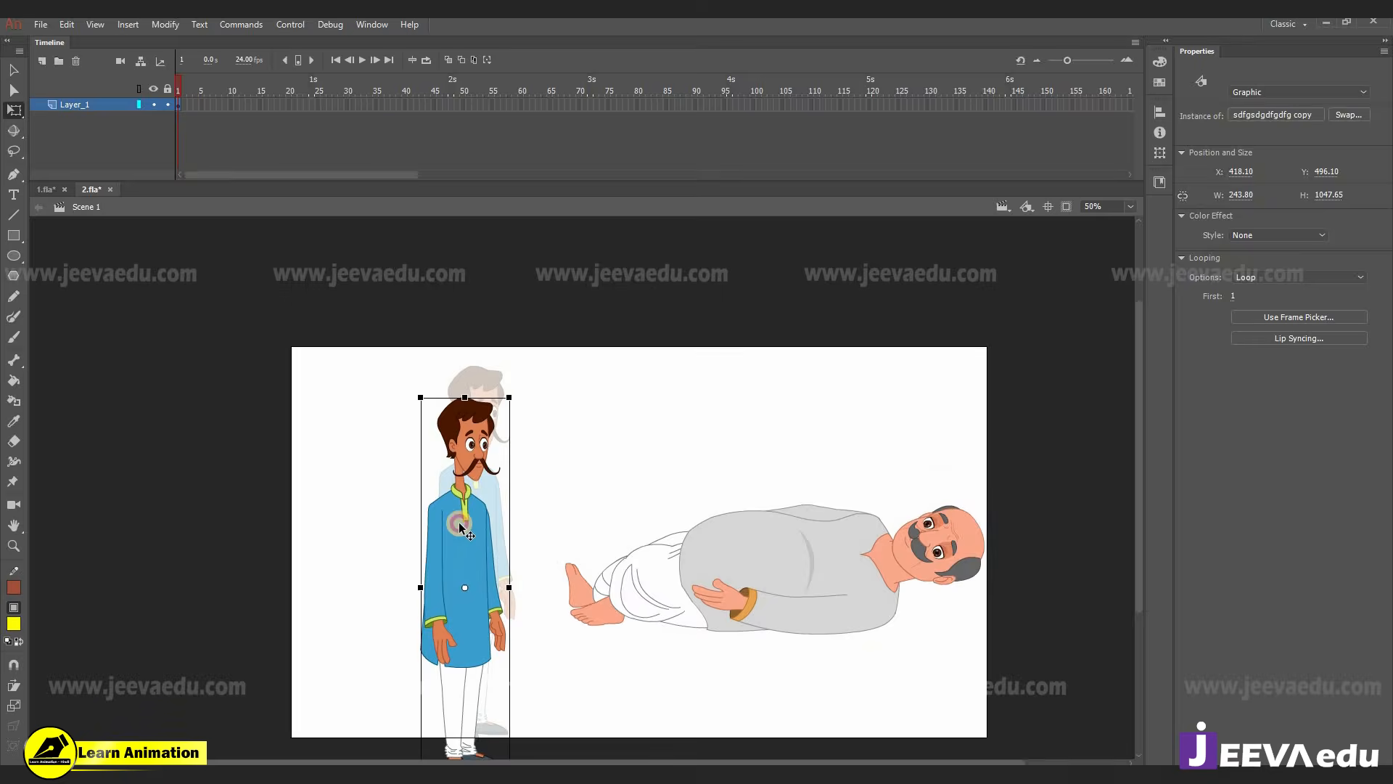
pyautogui.moveTo(494, 519); pyautogui.dragTo(470, 485)
# - Copy the lying old man from 2.fla and paste him onto a new layer above the standing man's layer in 1.fla
pyautogui.click(735, 573)
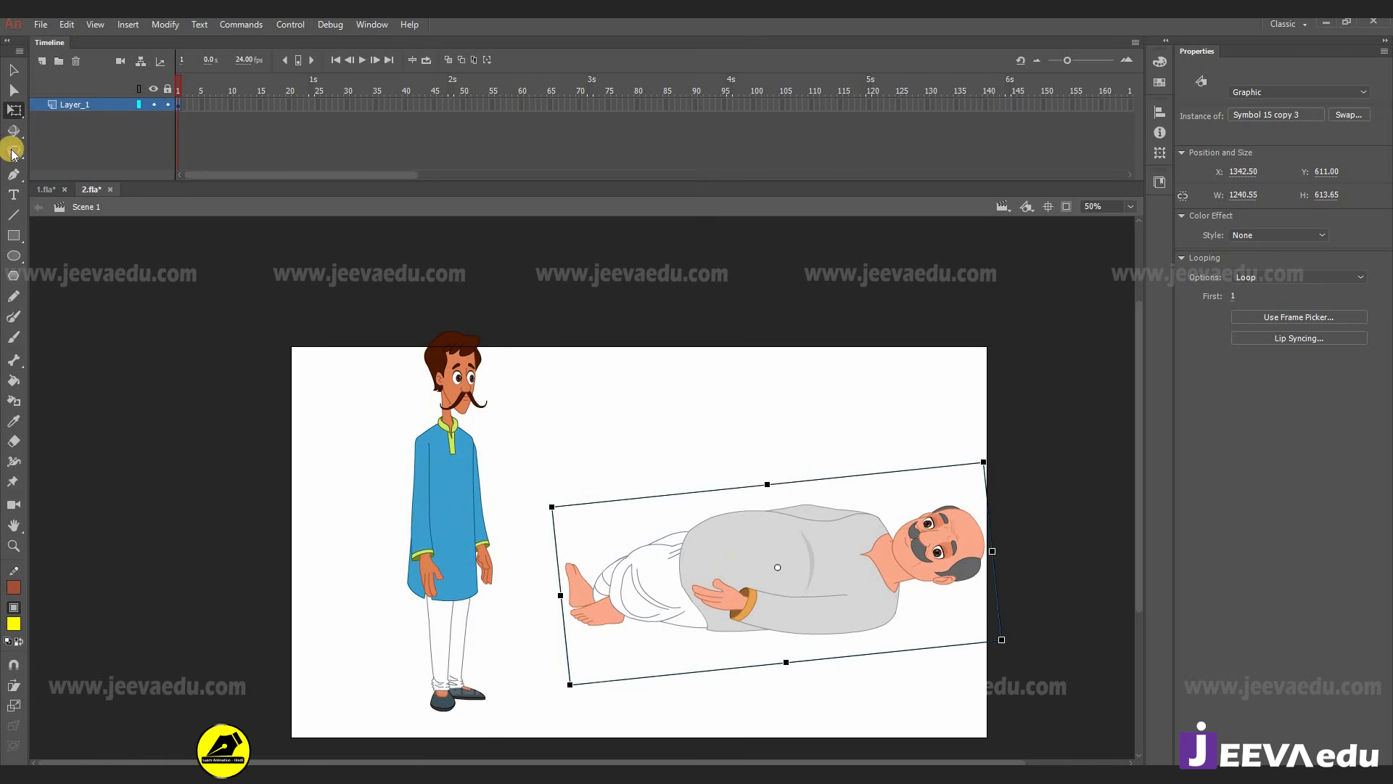
pyautogui.click(43, 190)
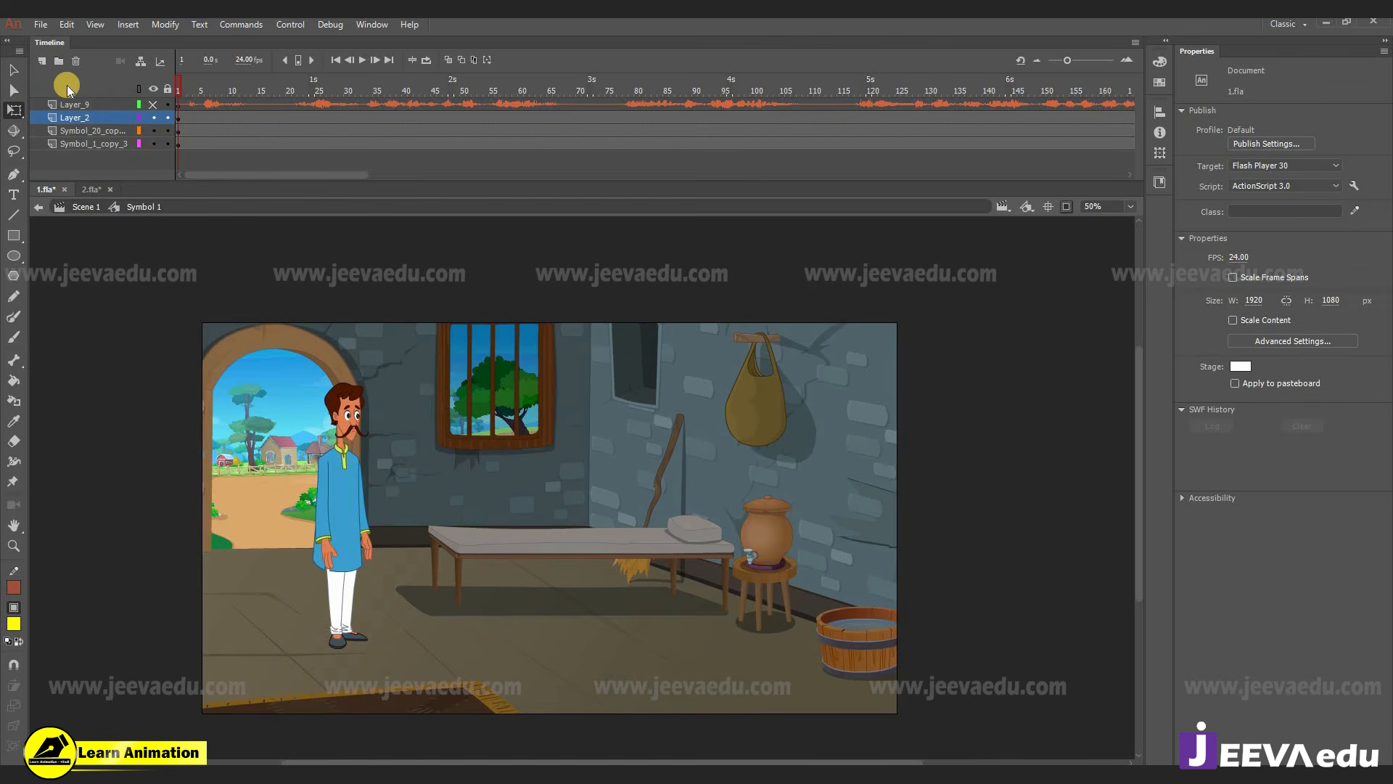
pyautogui.click(42, 61)
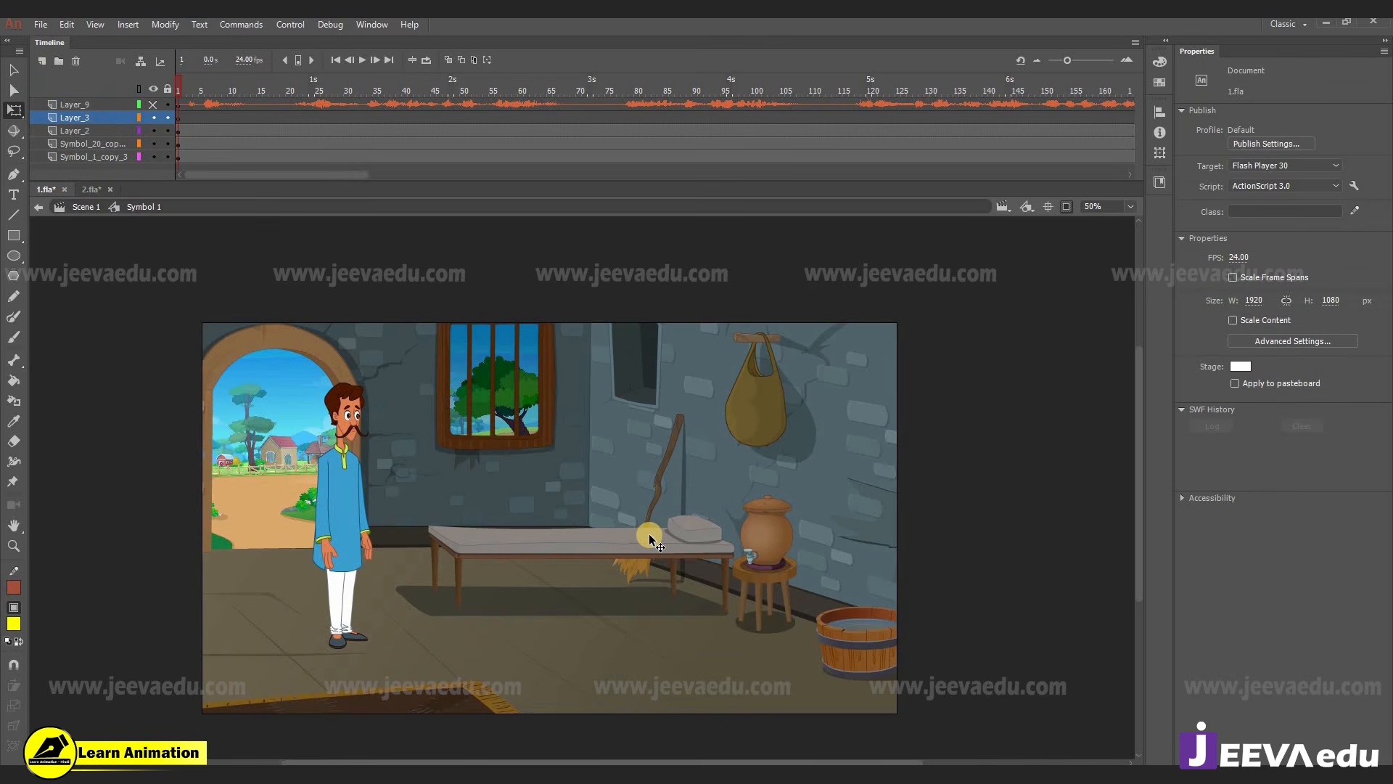
pyautogui.hotkey('ctrl', 'v')
# - Scale the lying old man to about 789 × 390 px over the bed, at about X 2401, Y 1102, and check his fit
pyautogui.moveTo(796, 381); pyautogui.dragTo(719, 419)
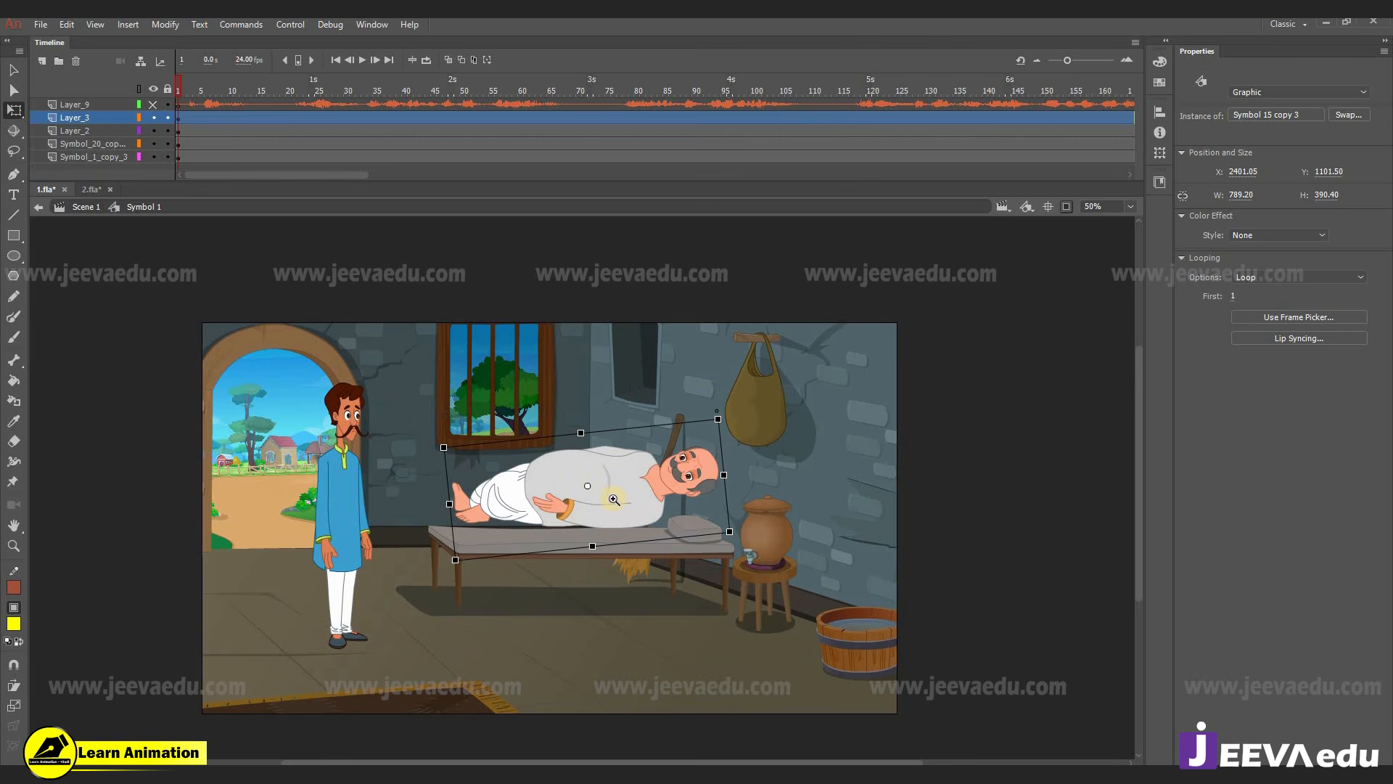
pyautogui.press('z')
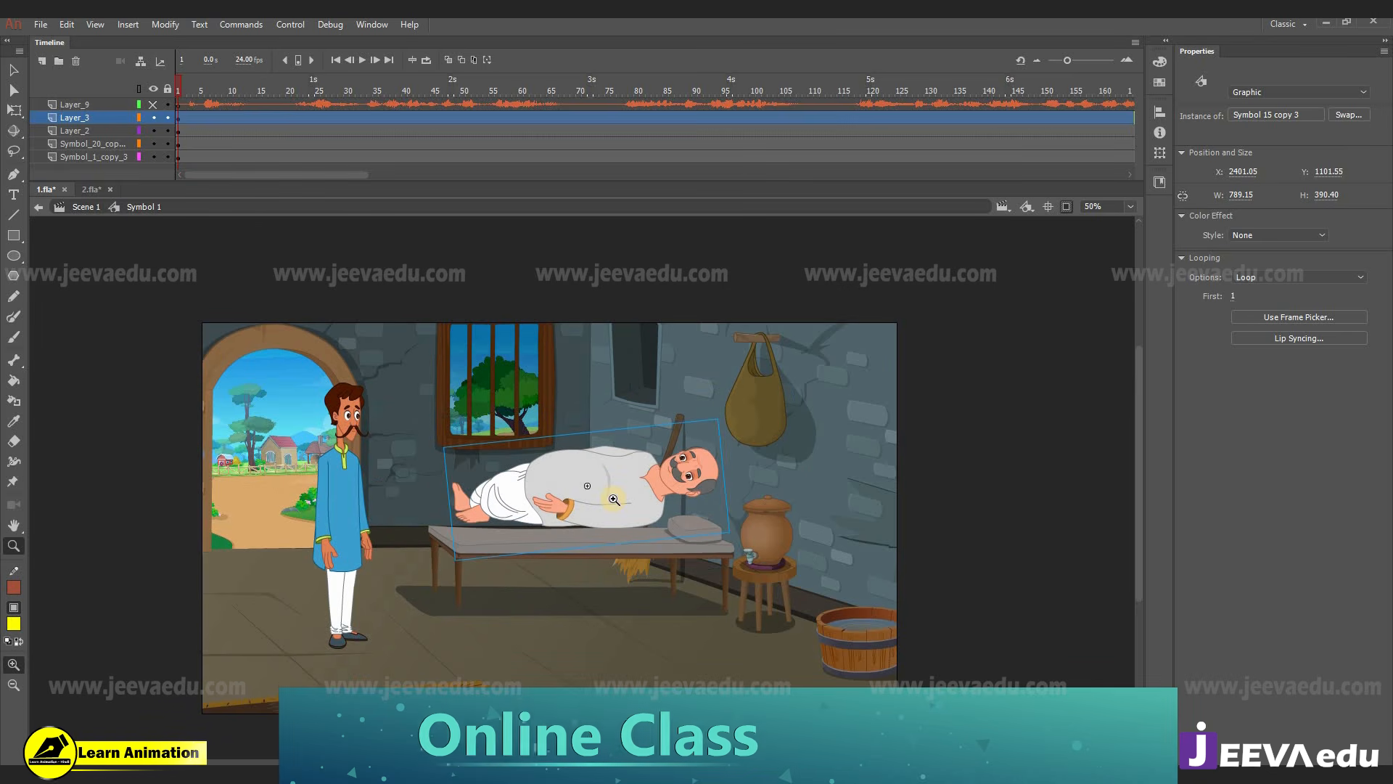
pyautogui.click(505, 493)
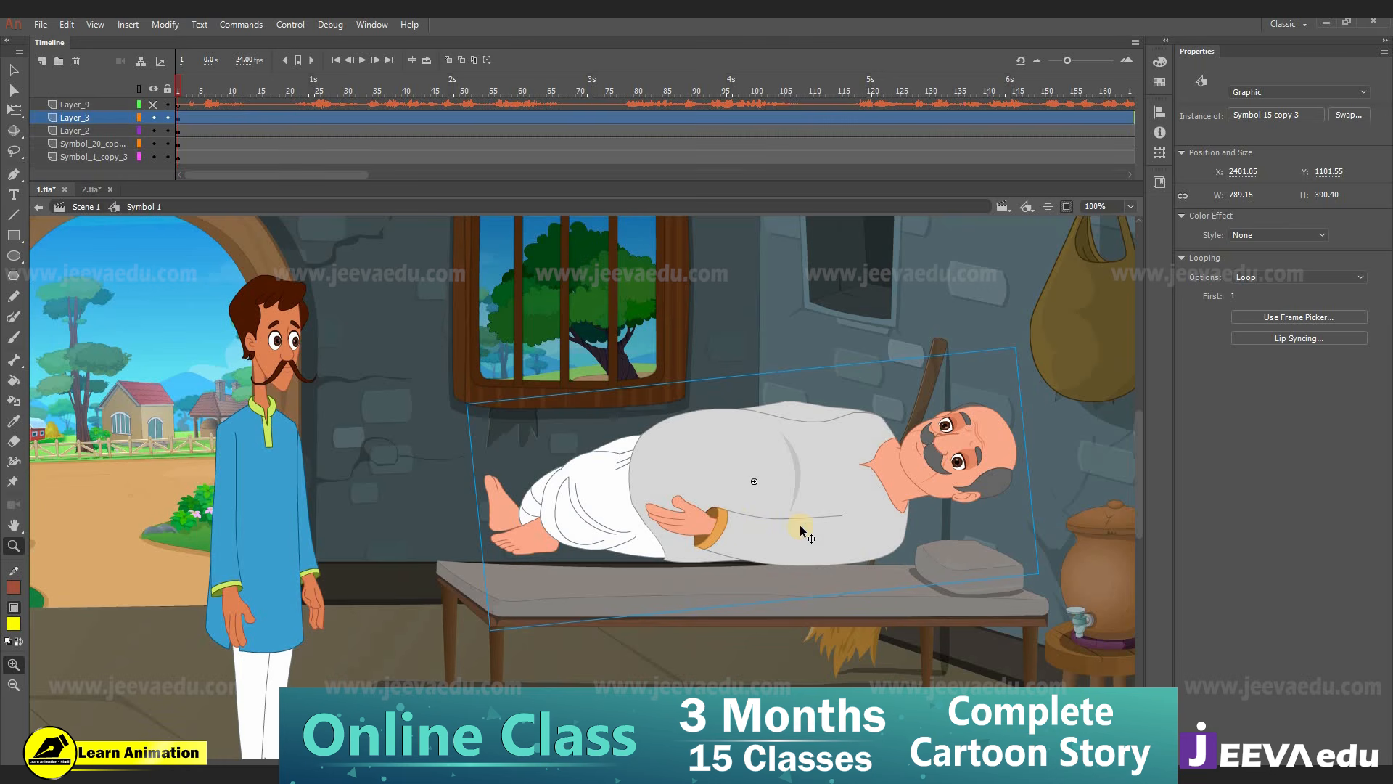
pyautogui.press('v')
pyautogui.keyDown('alt'); pyautogui.click(781, 502); pyautogui.keyUp('alt')
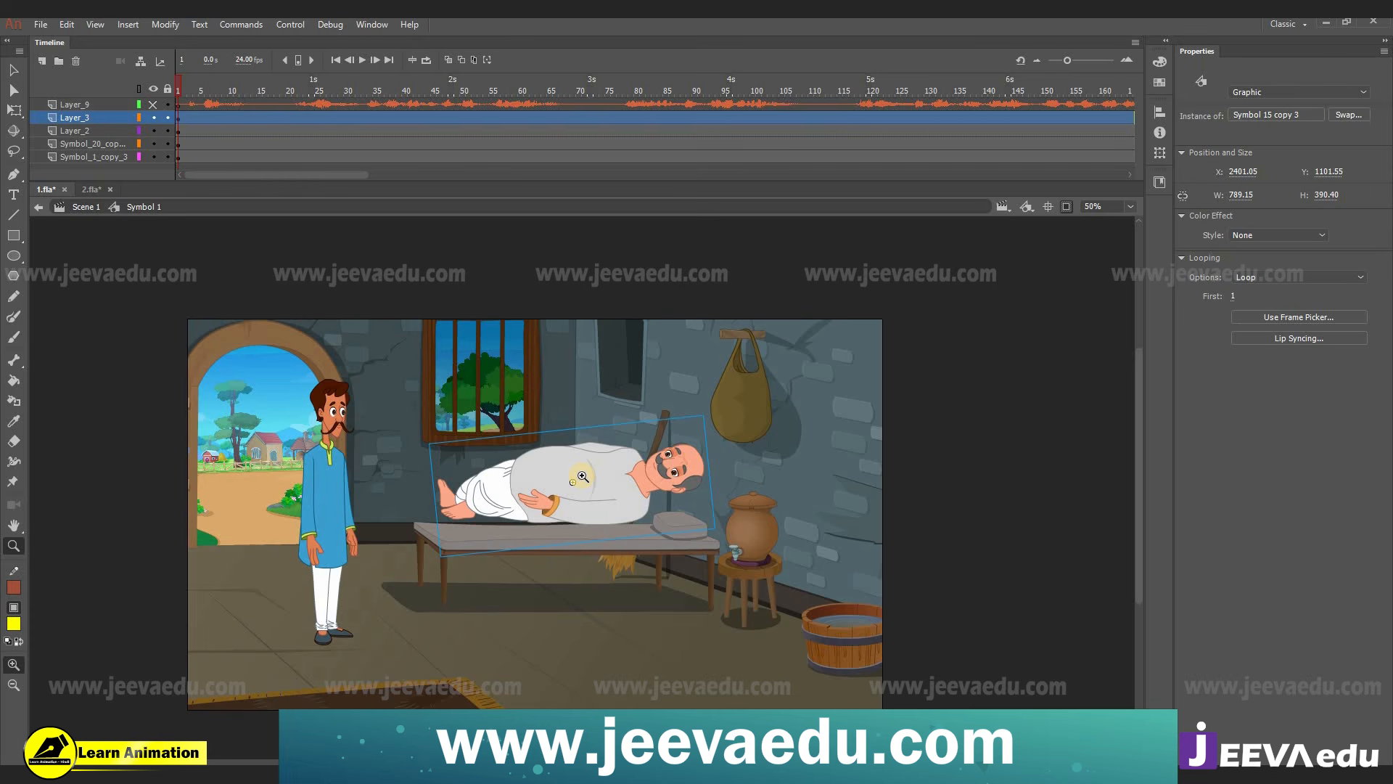
# - Scale the lying old man down to about 694 × 343 px and lower him onto the bed at about X 2429, Y 1182
pyautogui.press('z')
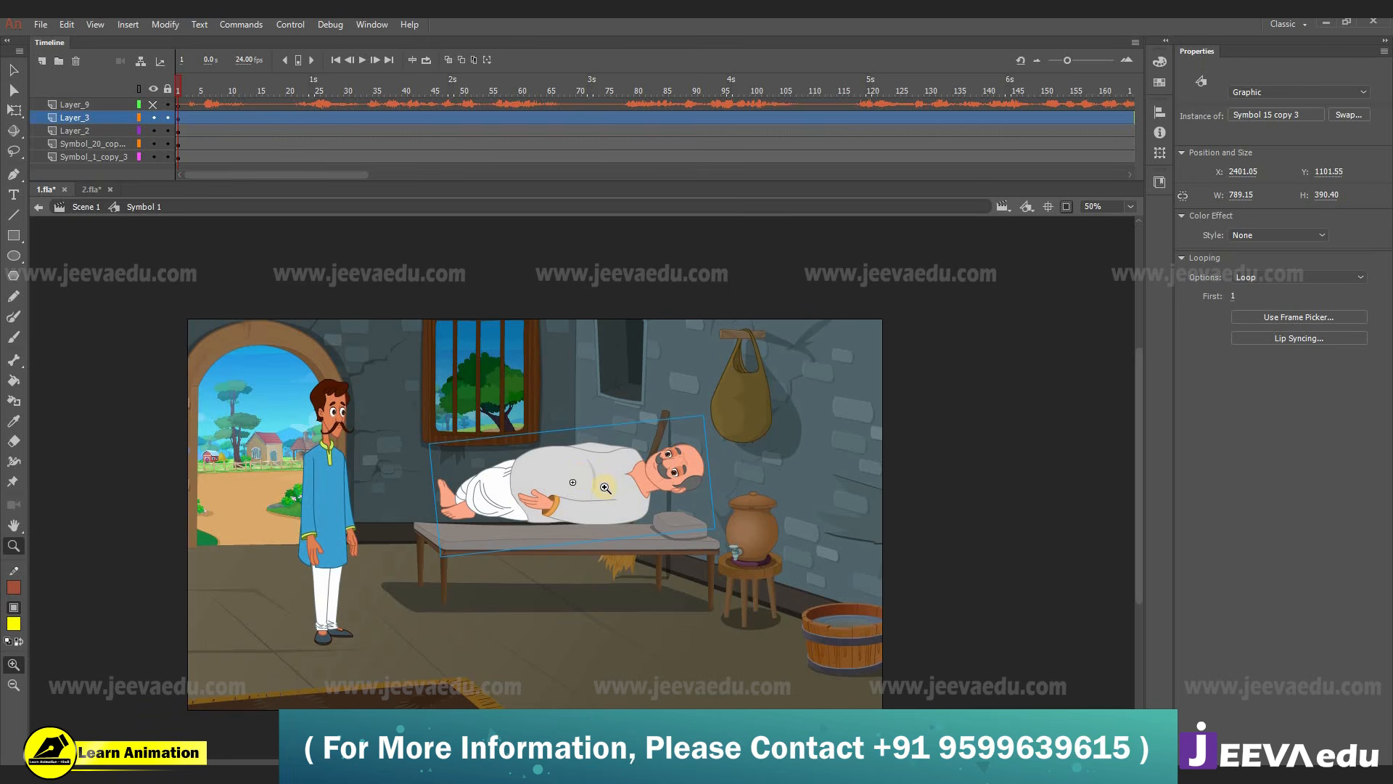
pyautogui.moveTo(635, 464)
pyautogui.mouseDown()
pyautogui.moveTo(638, 500)
pyautogui.moveTo(655, 457)
pyautogui.mouseUp()
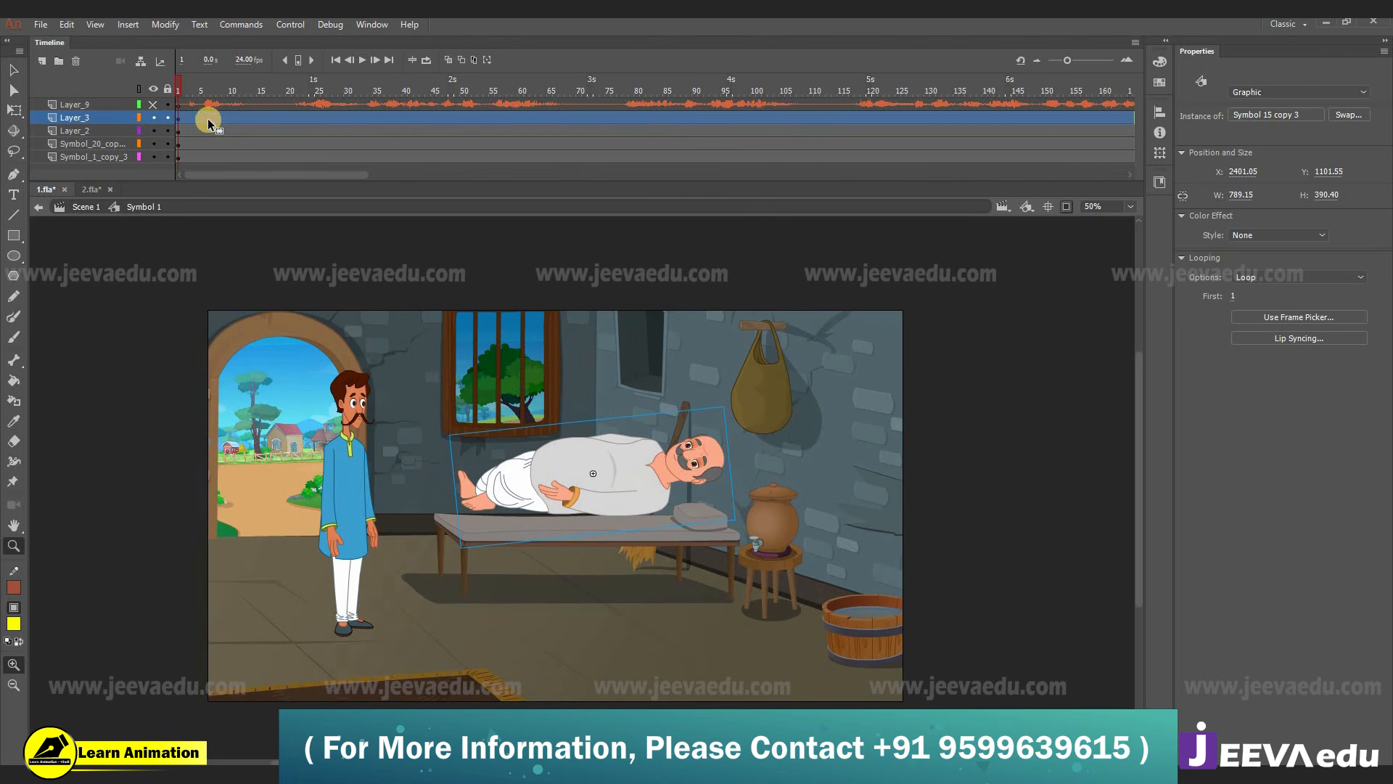
pyautogui.click(180, 154)
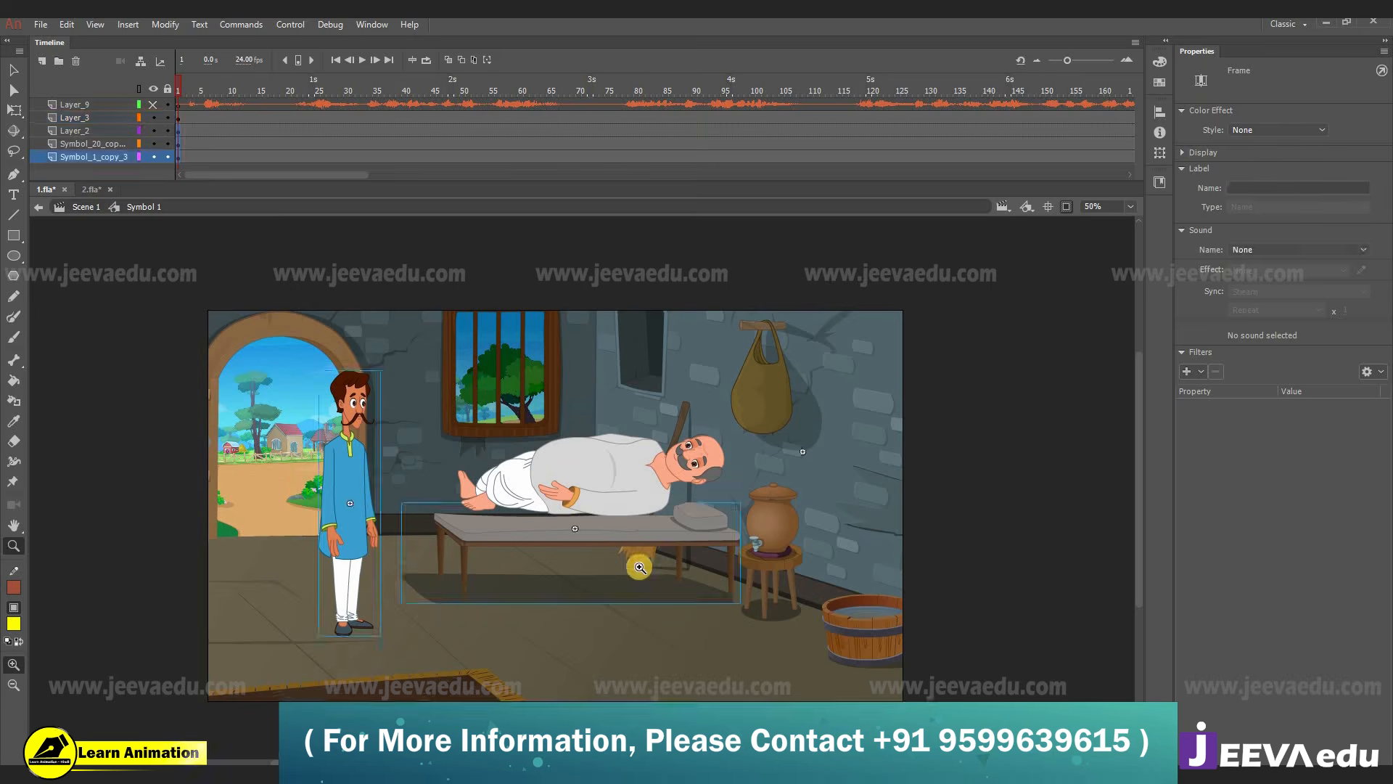
pyautogui.press('v')
pyautogui.click(628, 503)
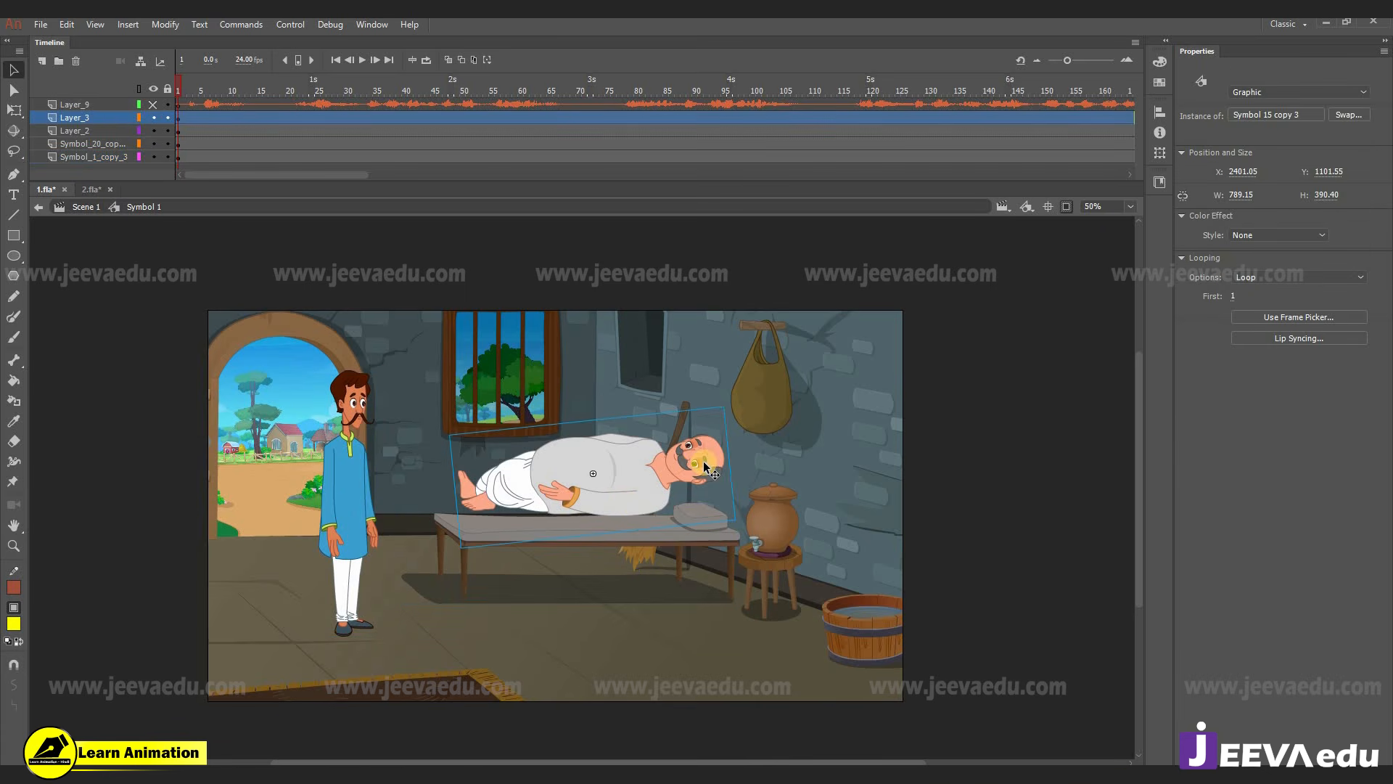
pyautogui.press('q')
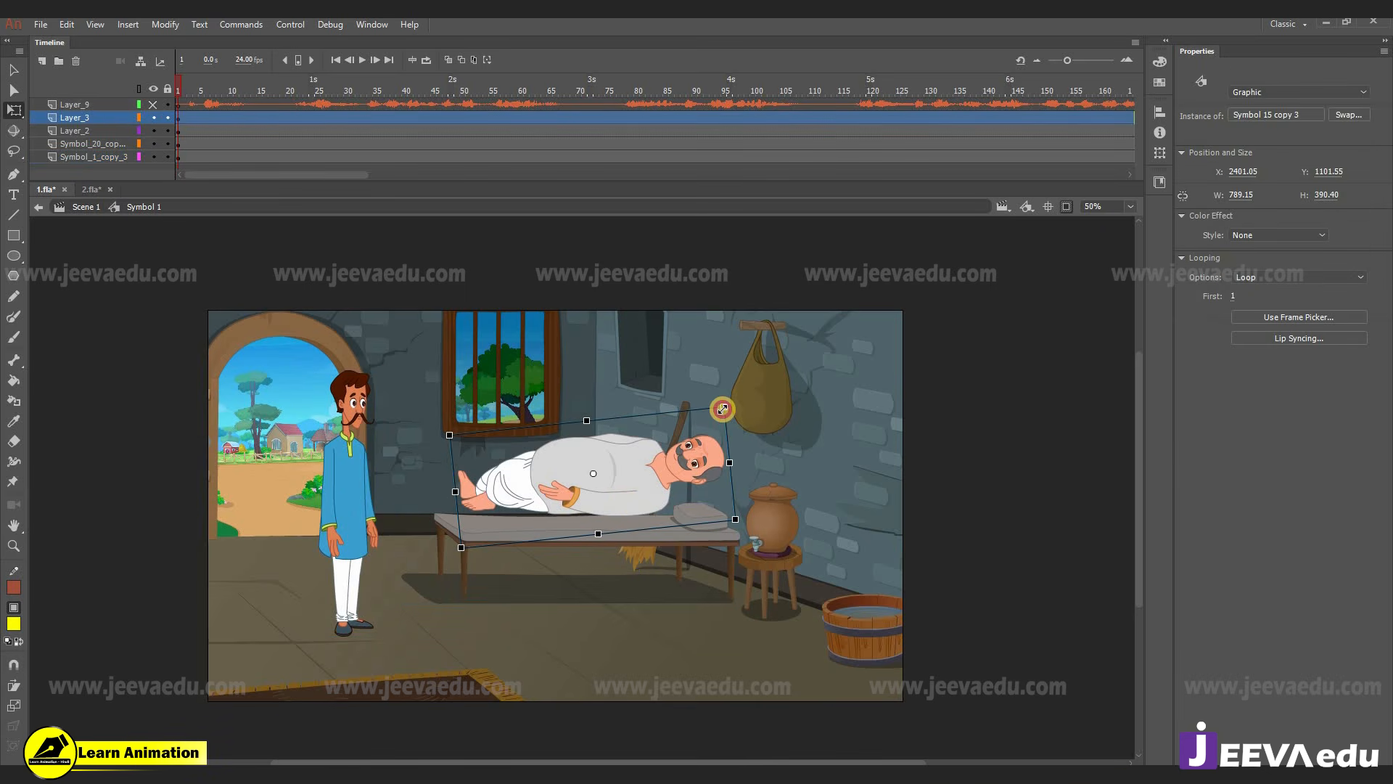
pyautogui.moveTo(723, 409); pyautogui.dragTo(708, 415)
pyautogui.press('v')
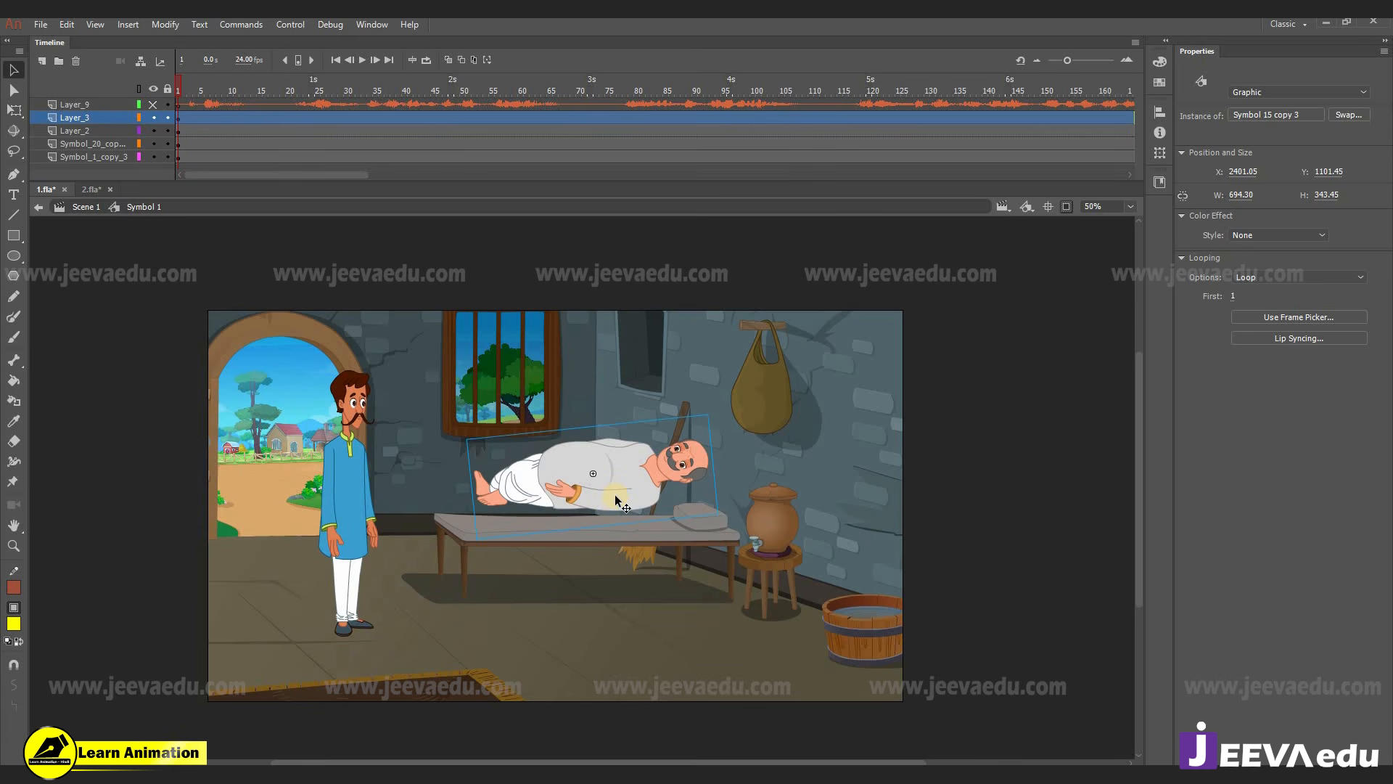
pyautogui.moveTo(615, 495); pyautogui.dragTo(625, 524)
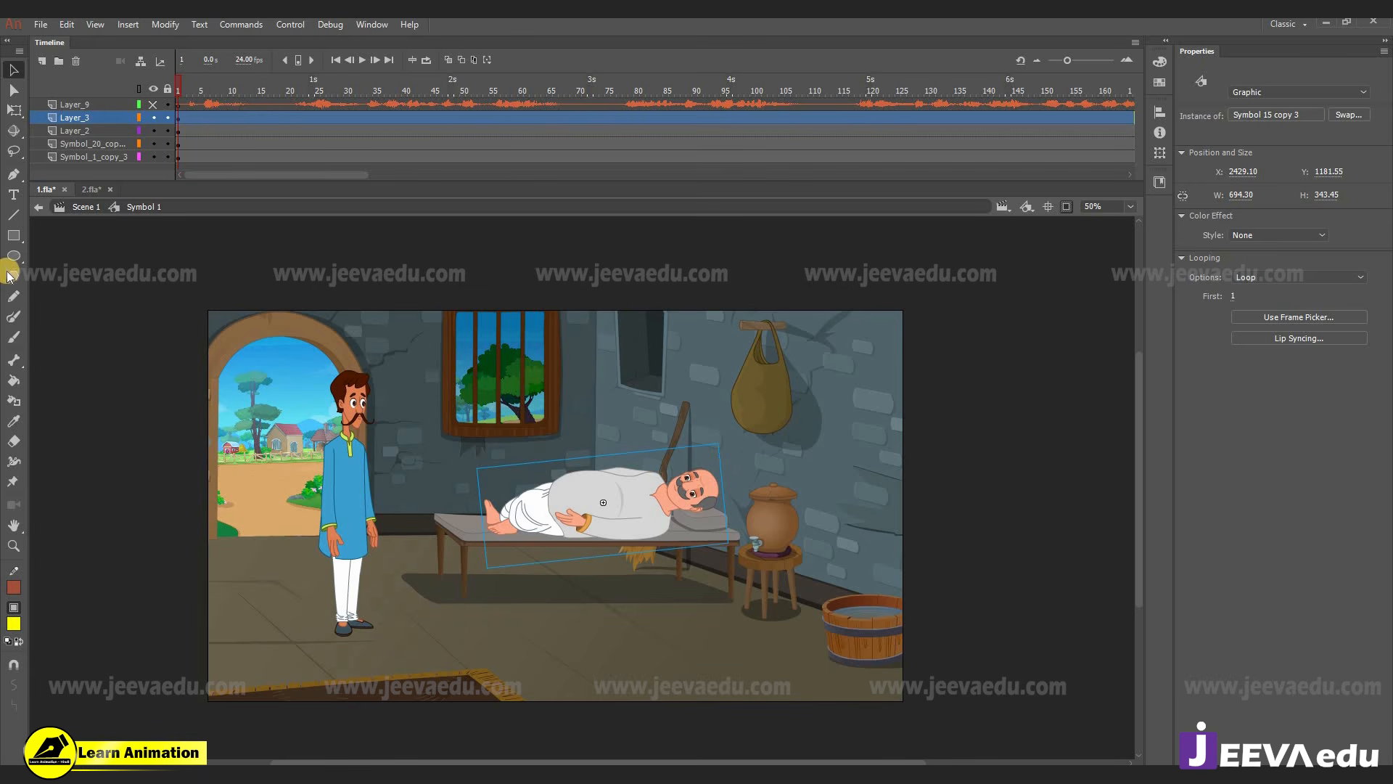
# - Shrink the lying old man to about 608 × 301 px and shift him toward the pillow at about X 2448
pyautogui.click(13, 235)
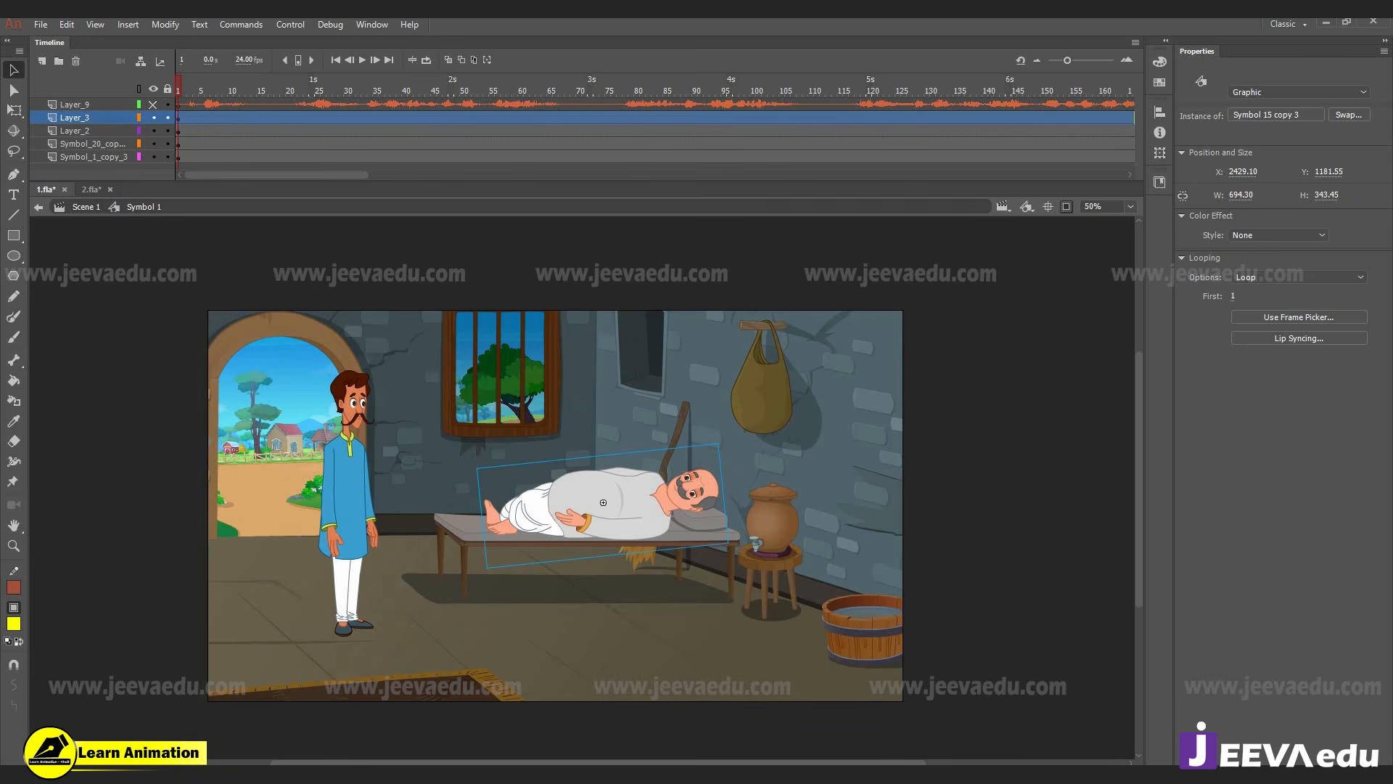
pyautogui.click(14, 109)
pyautogui.click(481, 468)
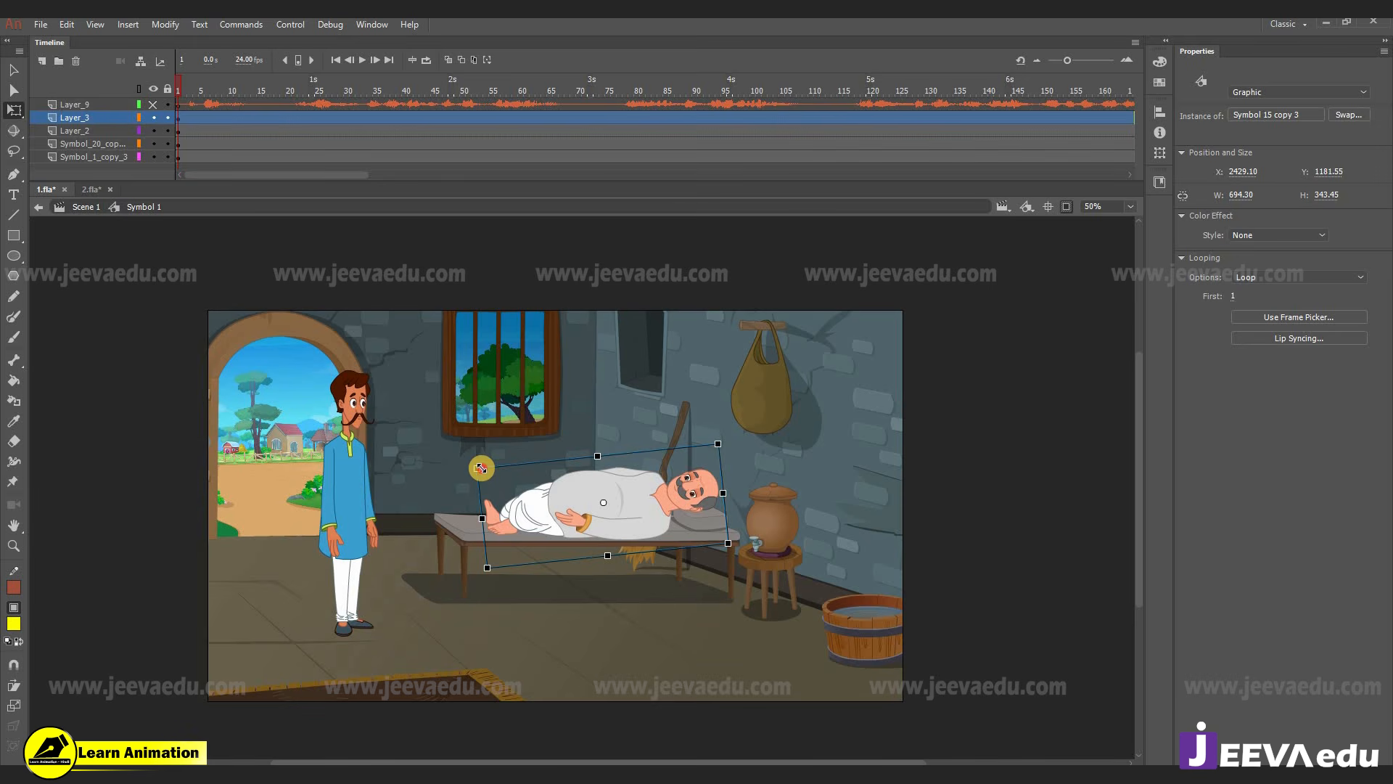
pyautogui.moveTo(491, 471); pyautogui.dragTo(494, 473)
pyautogui.press('z')
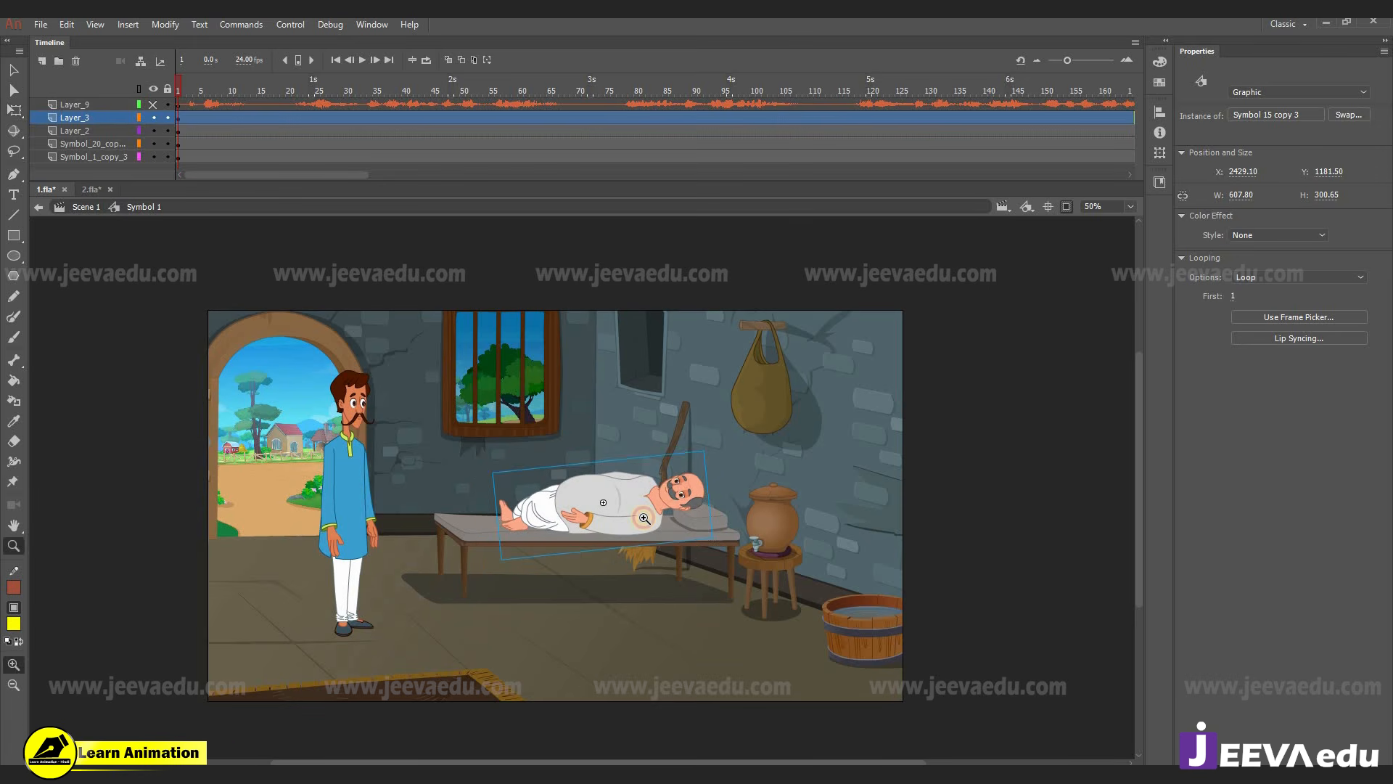
pyautogui.click(641, 516)
pyautogui.press('v')
pyautogui.moveTo(592, 481); pyautogui.dragTo(606, 481)
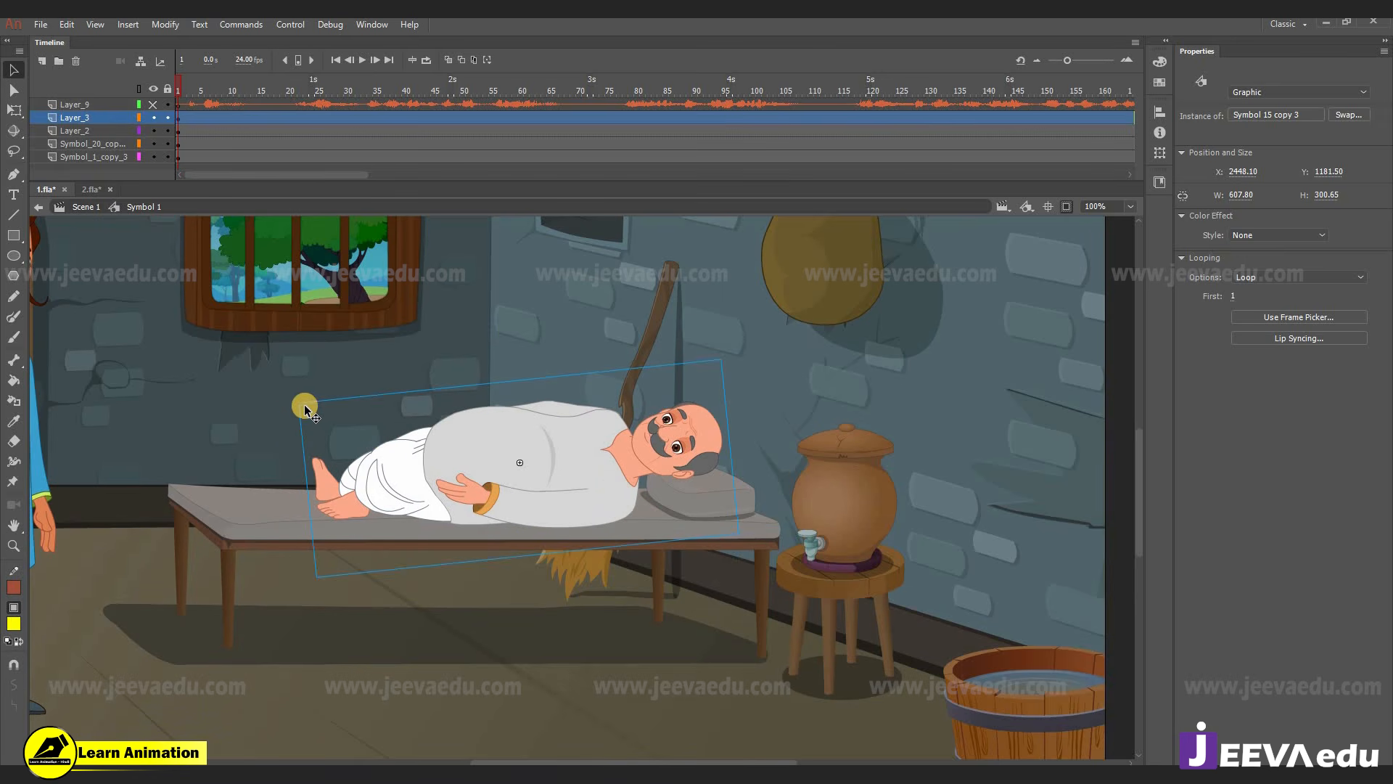
# - Reduce the lying old man to about 479 × 237 px at about X 2496, Y 1192, and check him against the whole room
pyautogui.press('q')
pyautogui.moveTo(326, 413); pyautogui.dragTo(401, 426)
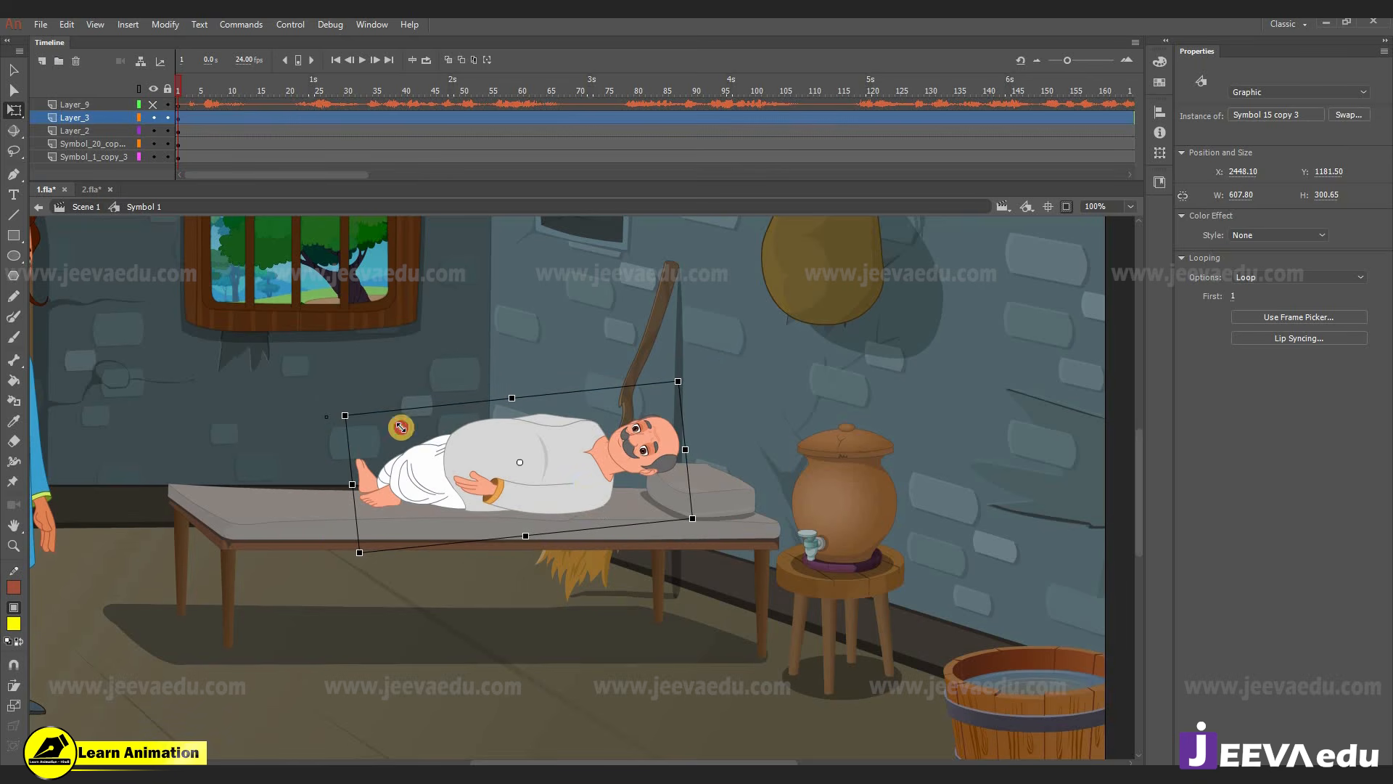
pyautogui.moveTo(588, 490); pyautogui.dragTo(623, 498)
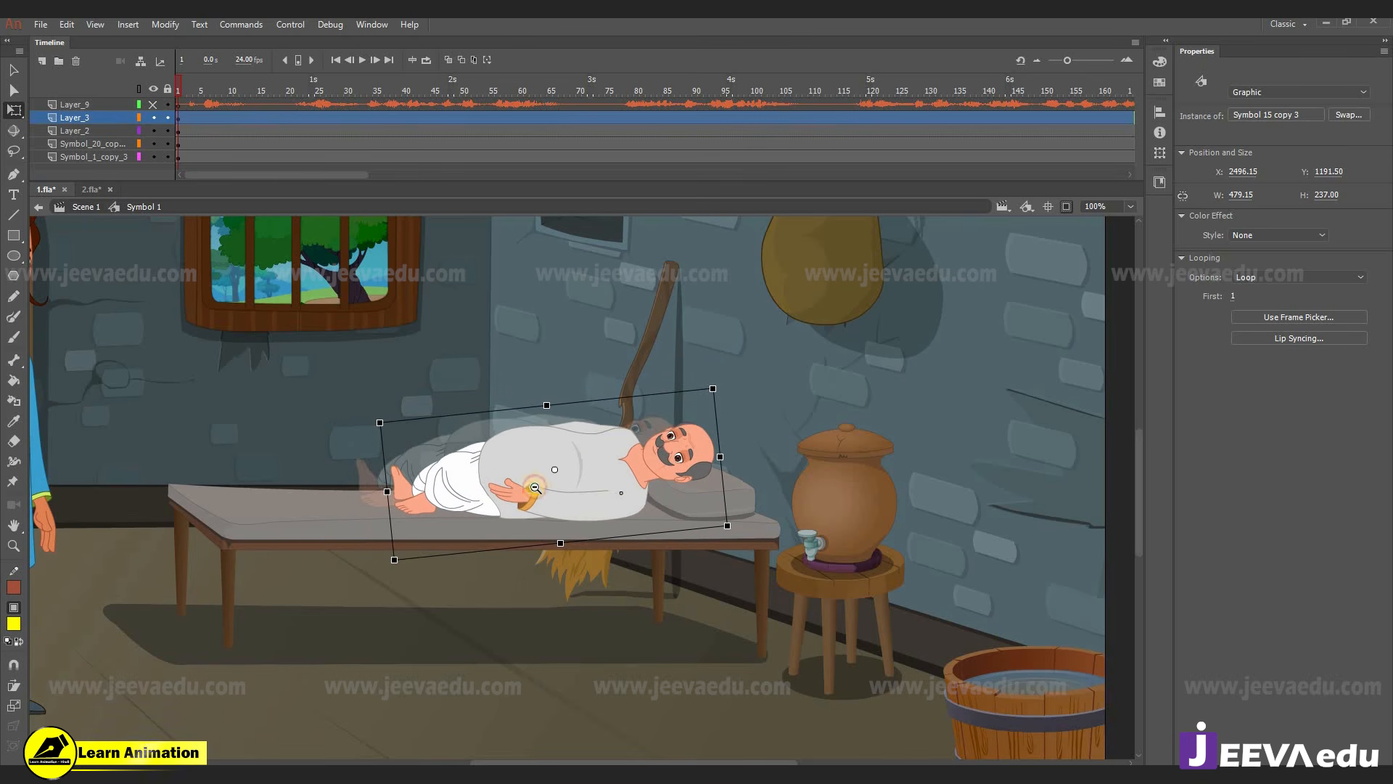
pyautogui.press('z')
pyautogui.keyDown('alt'); pyautogui.click(553, 501); pyautogui.keyUp('alt')
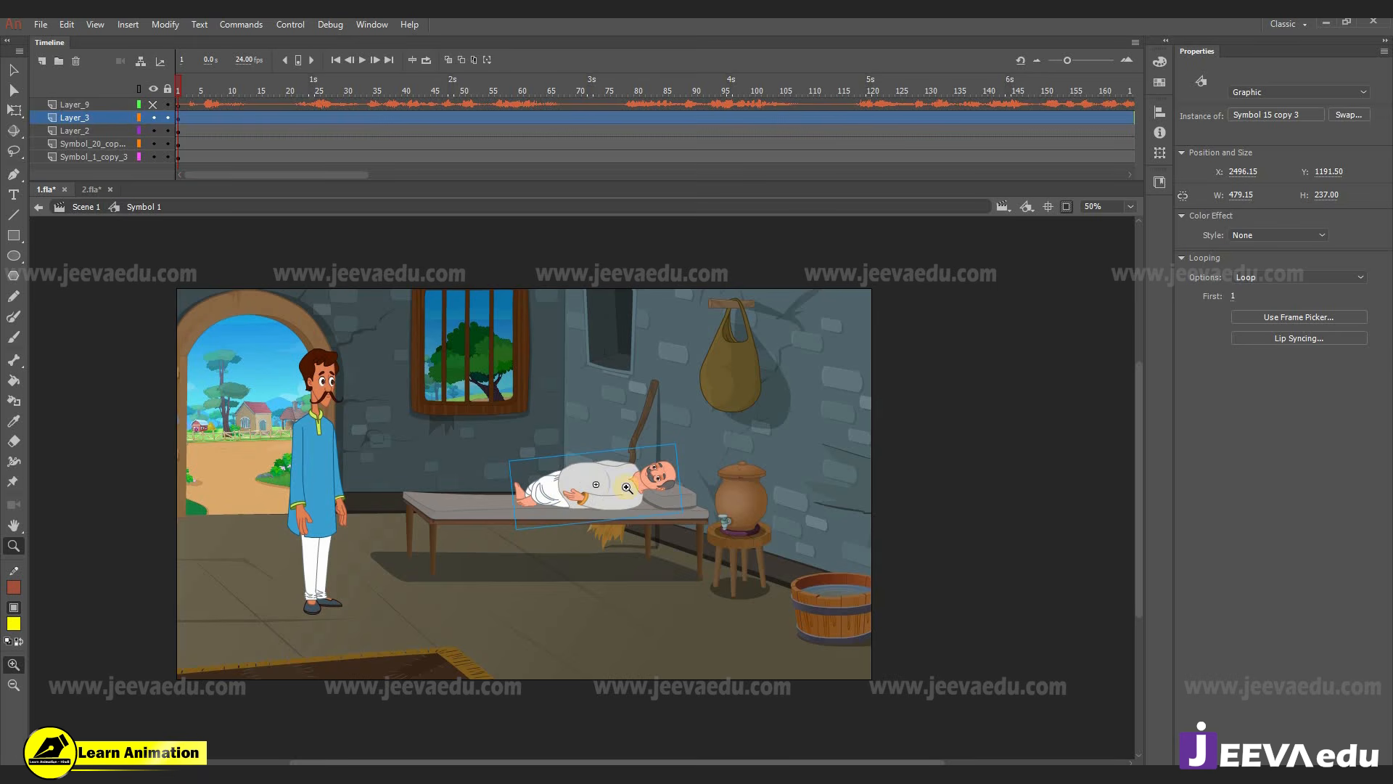
# - Enlarge the lying old man to about 571 × 282 px and place him along the bed at about X 2443, Y 1194
pyautogui.click(565, 469)
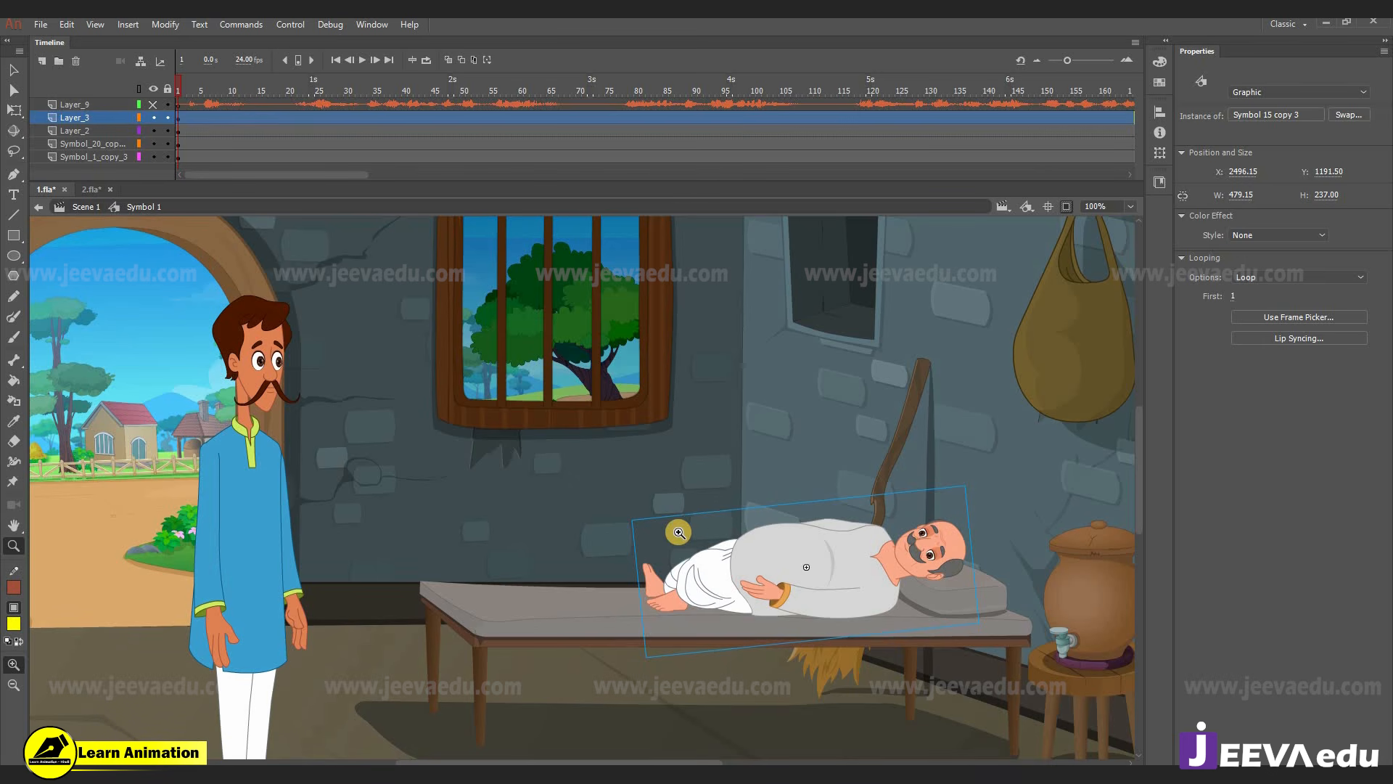
pyautogui.press('q')
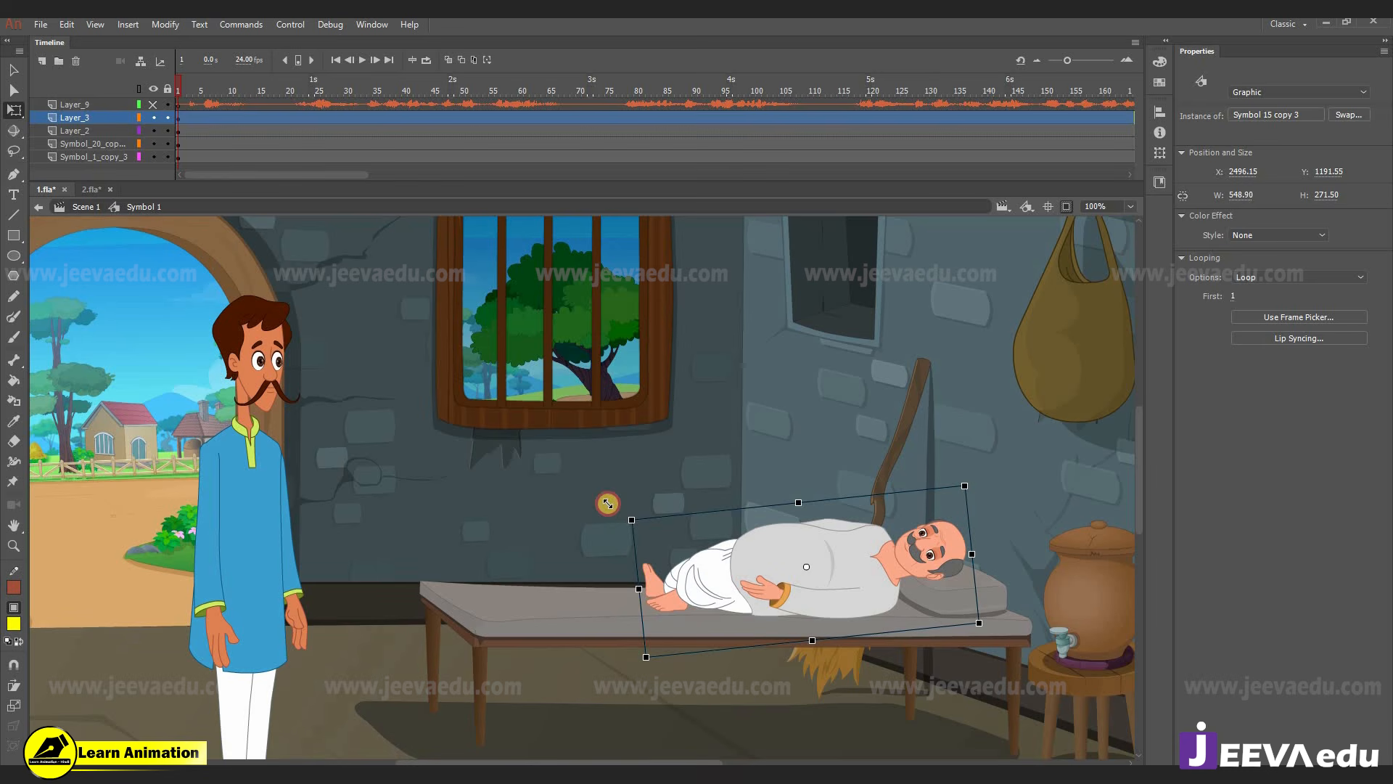
pyautogui.moveTo(608, 503); pyautogui.dragTo(607, 511)
pyautogui.moveTo(825, 585); pyautogui.dragTo(800, 586)
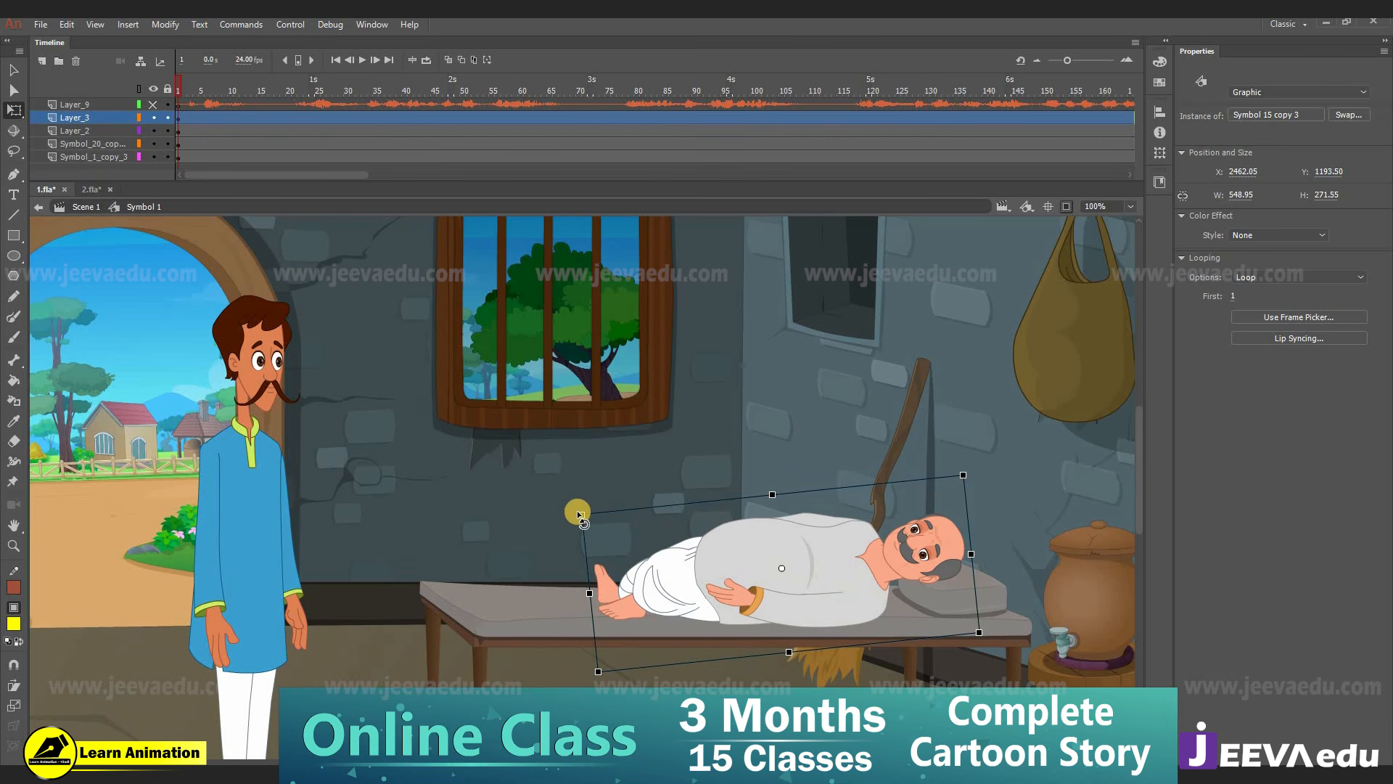
pyautogui.moveTo(572, 510); pyautogui.dragTo(572, 510)
pyautogui.moveTo(809, 615); pyautogui.dragTo(795, 616)
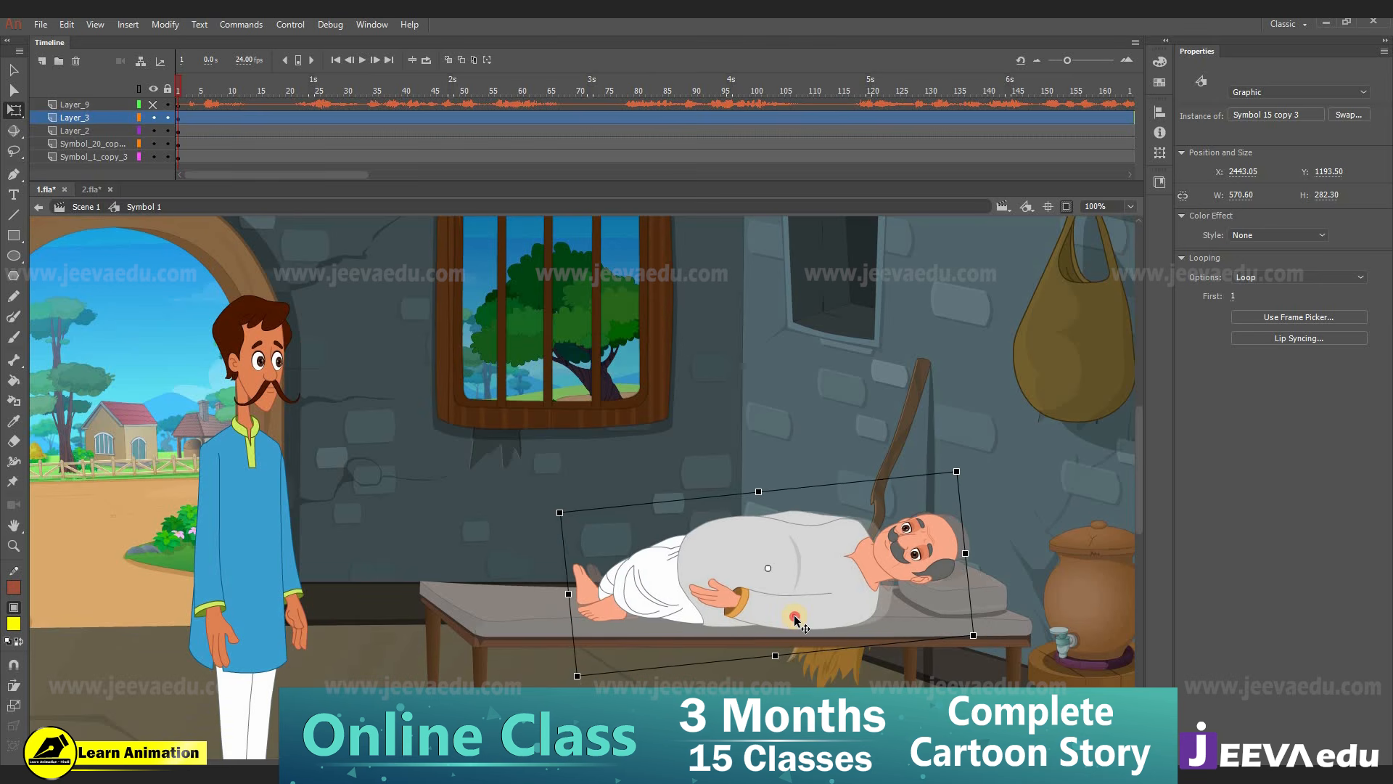
# - Scale the lying old man numerically by 102% and check his size against the whole scene
pyautogui.hotkey('ctrl', 'alt', 's')
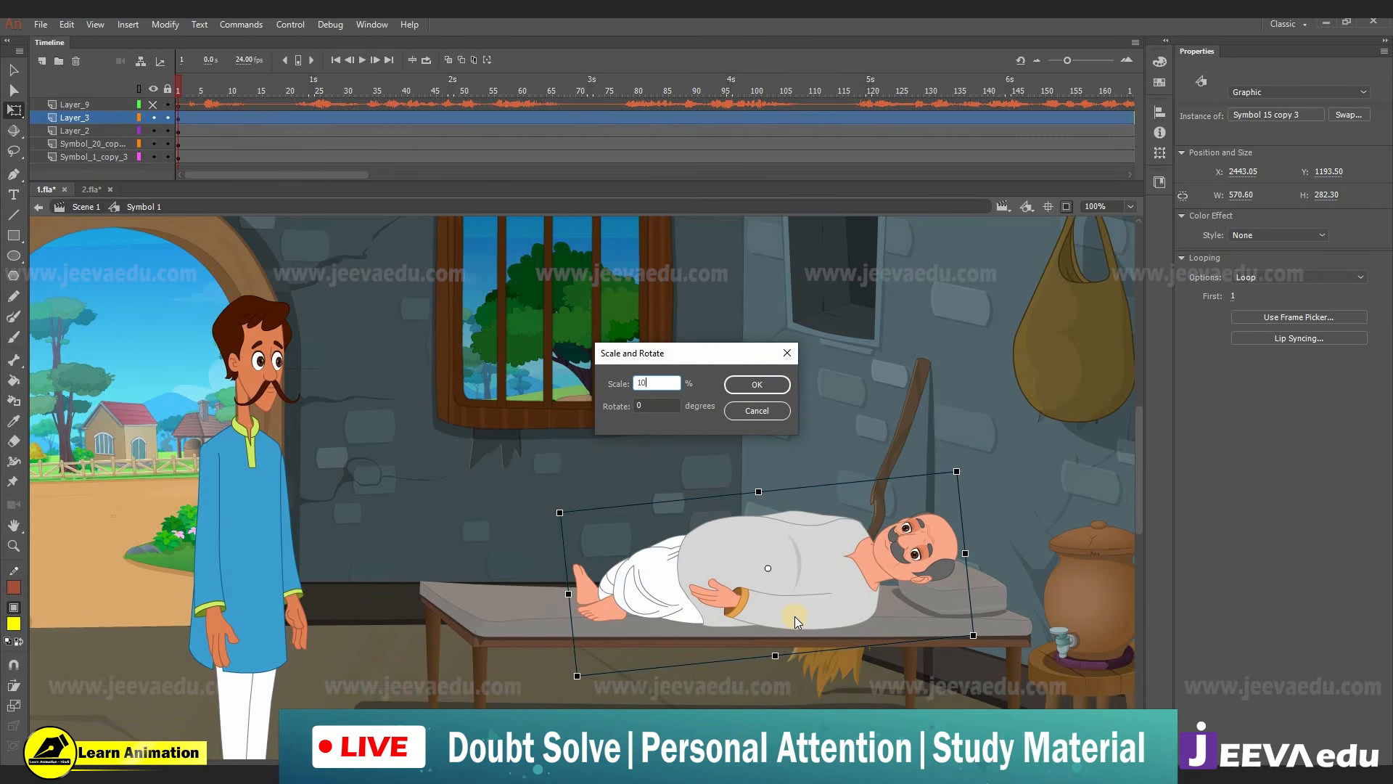
pyautogui.write('102')
pyautogui.press('Return')
pyautogui.press('z')
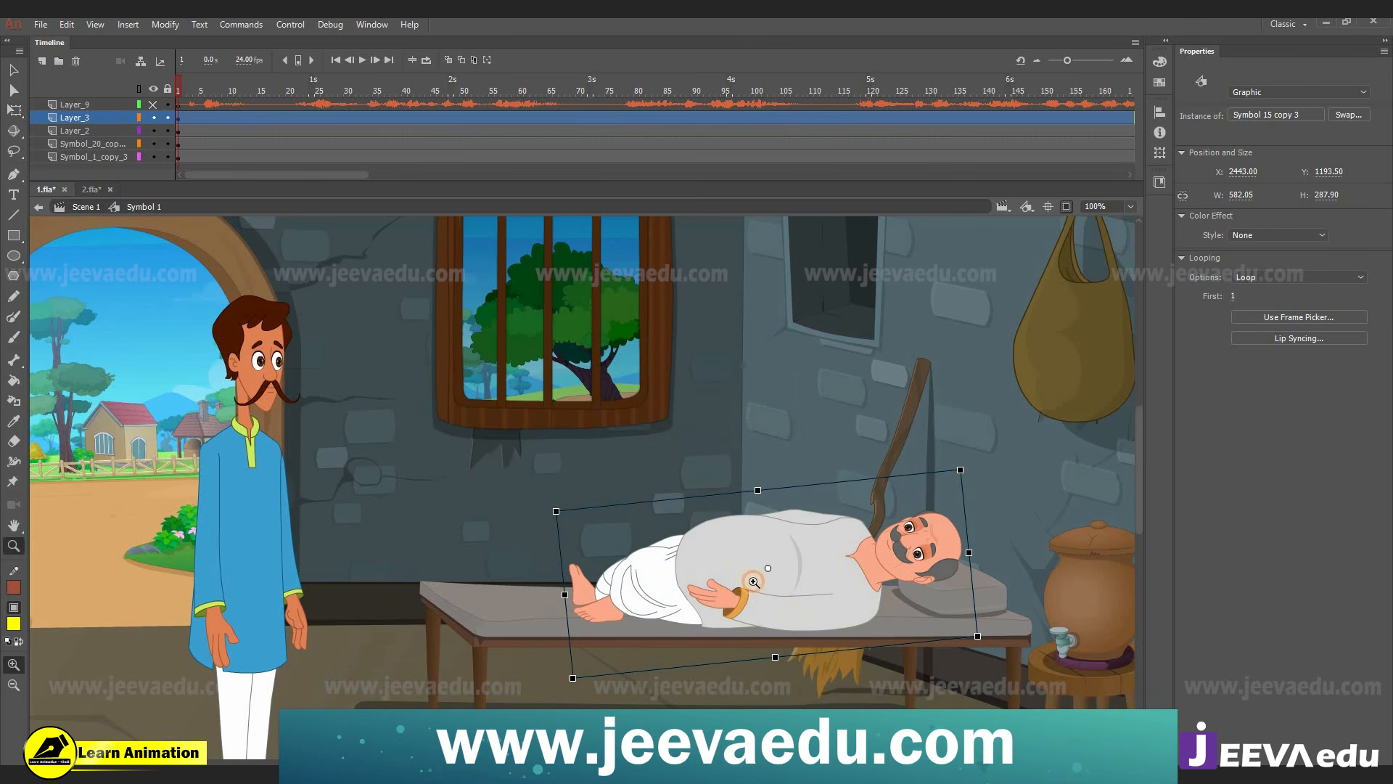
pyautogui.keyDown('alt'); pyautogui.click(789, 622); pyautogui.keyUp('alt')
pyautogui.moveTo(789, 622); pyautogui.dragTo(827, 664)
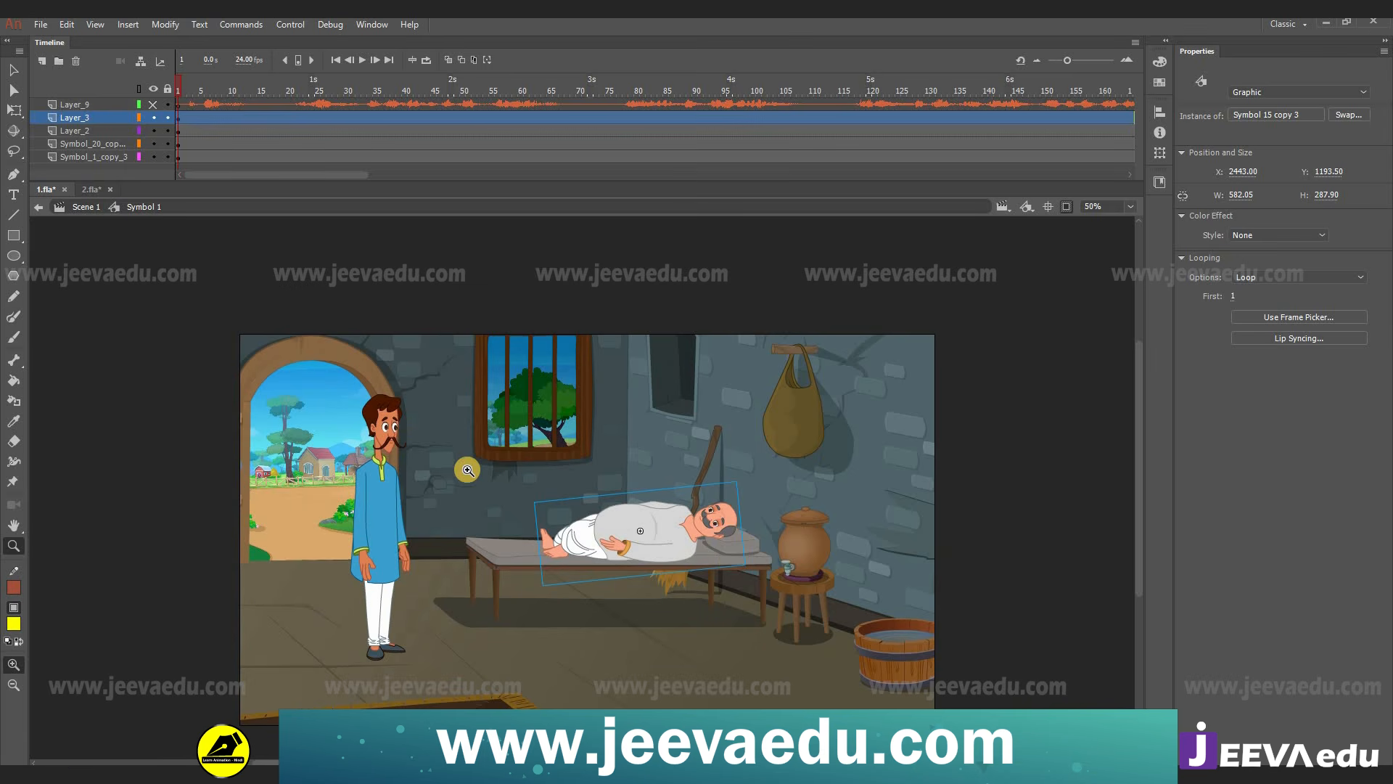
# - Move the standing man slightly up beside the doorway, to about X 1734, Y 1160
pyautogui.press('v')
pyautogui.click(383, 577)
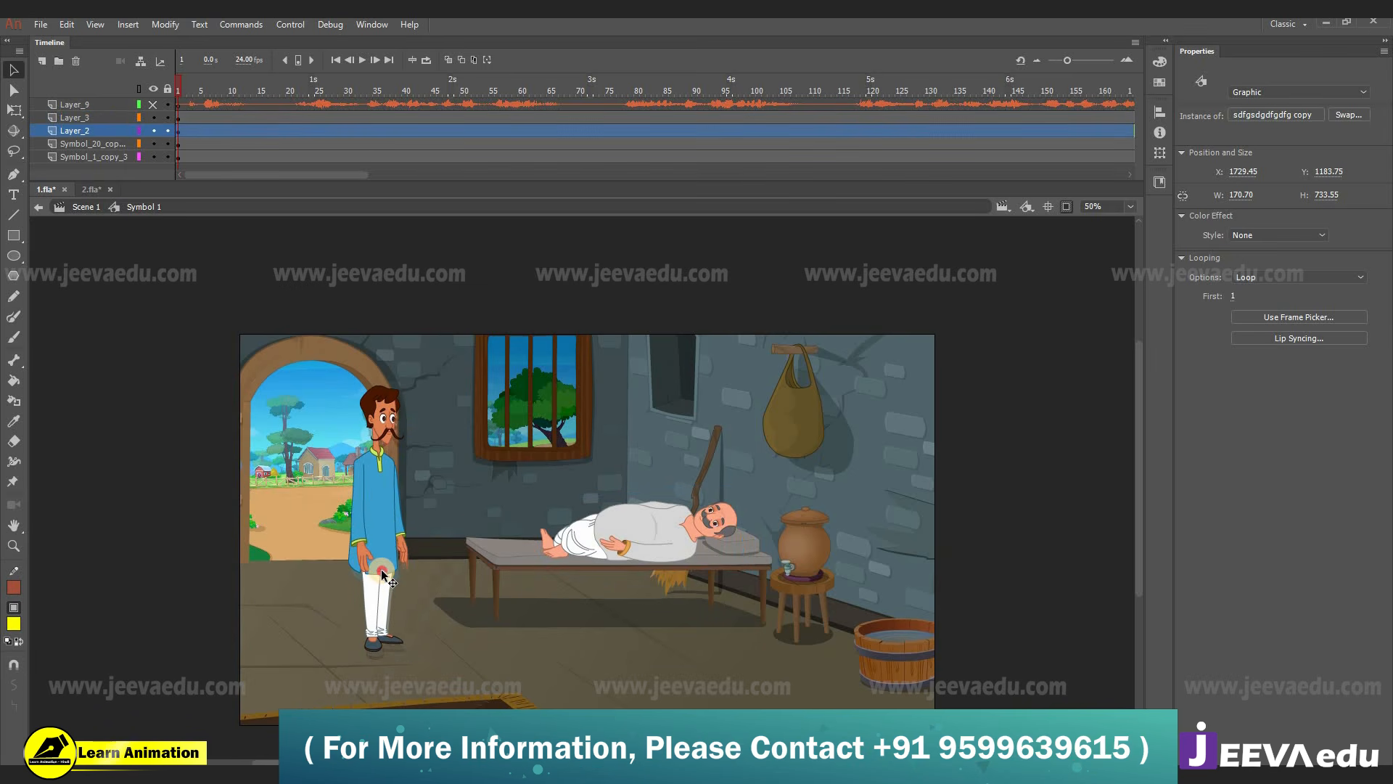
pyautogui.moveTo(383, 571); pyautogui.dragTo(383, 570)
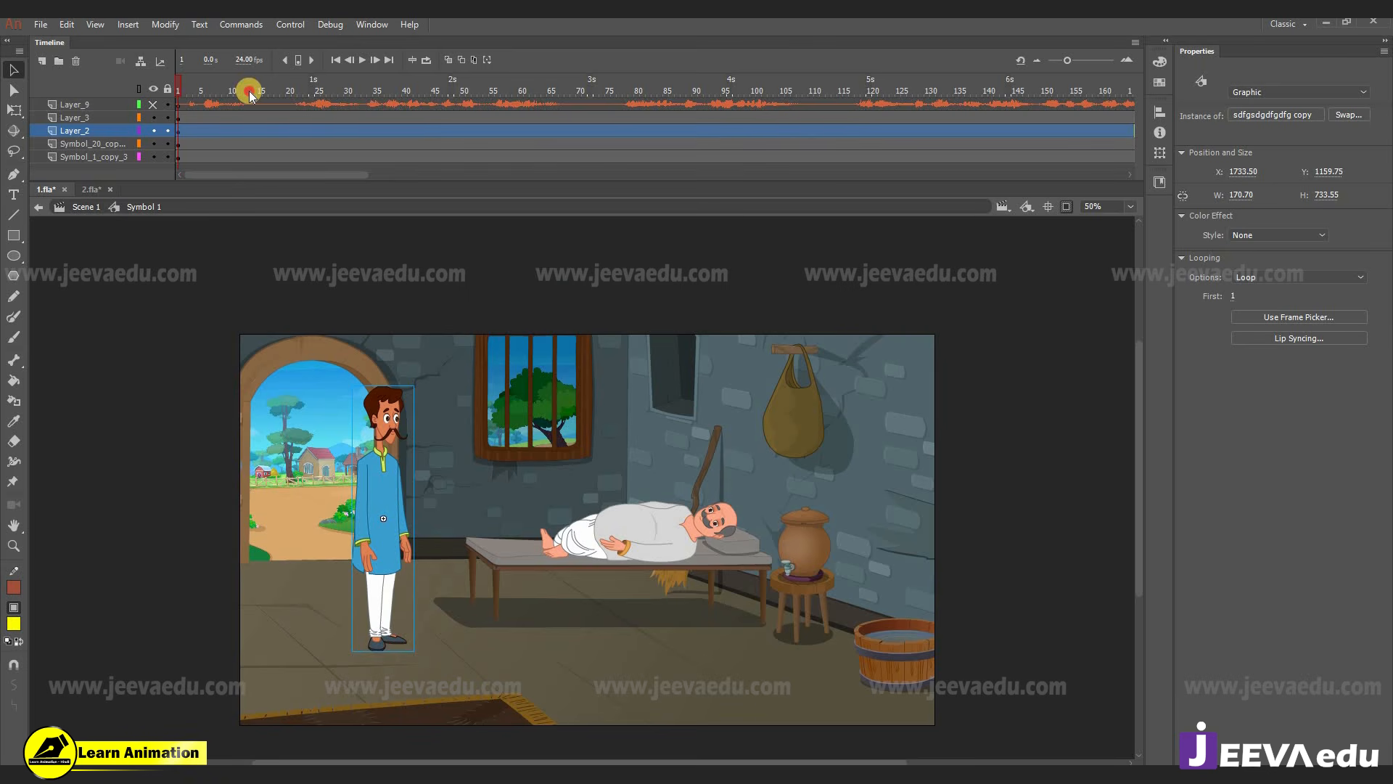
pyautogui.moveTo(402, 108); pyautogui.dragTo(26, 143)
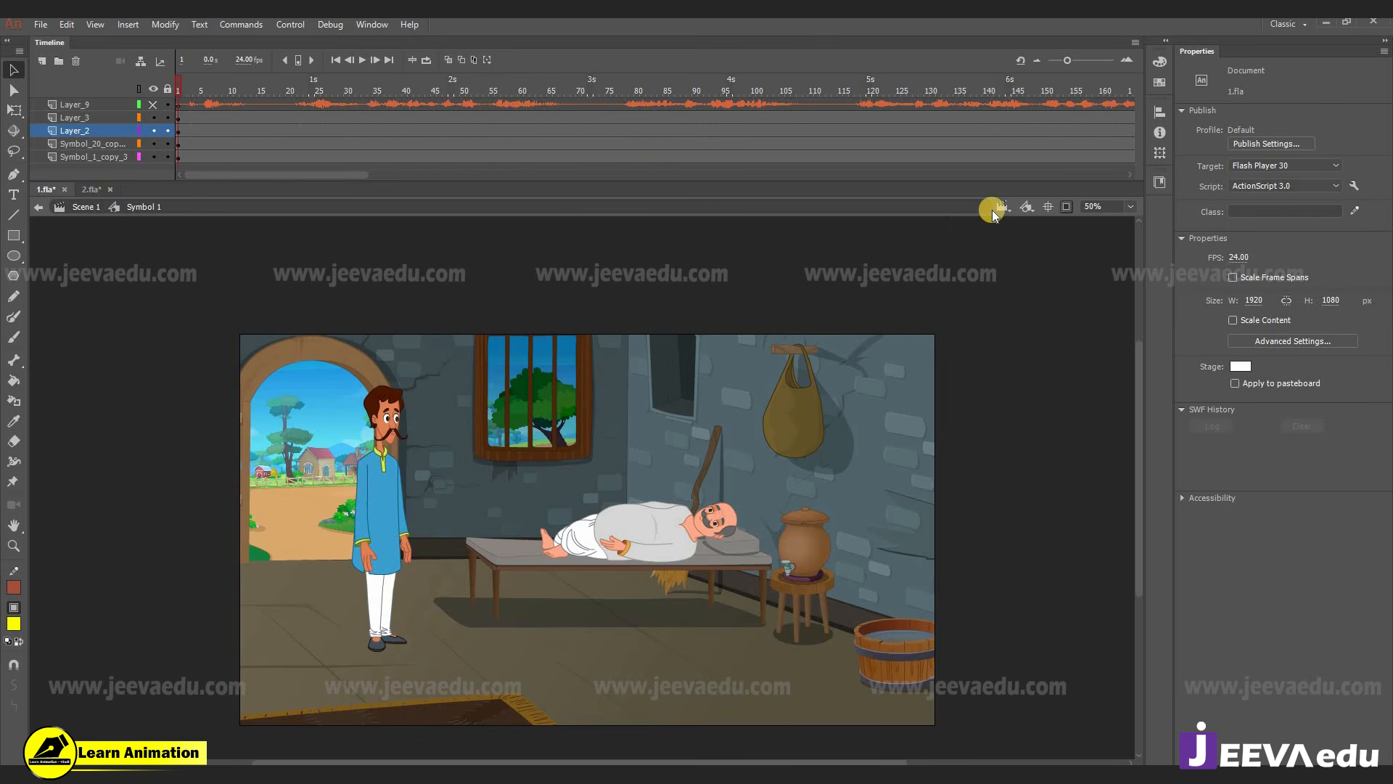
# - Show the content outside the stage, open the room background symbol Symbol 1 copy 3, and select its door
pyautogui.click(1066, 209)
pyautogui.hotkey('ctrl', '-')
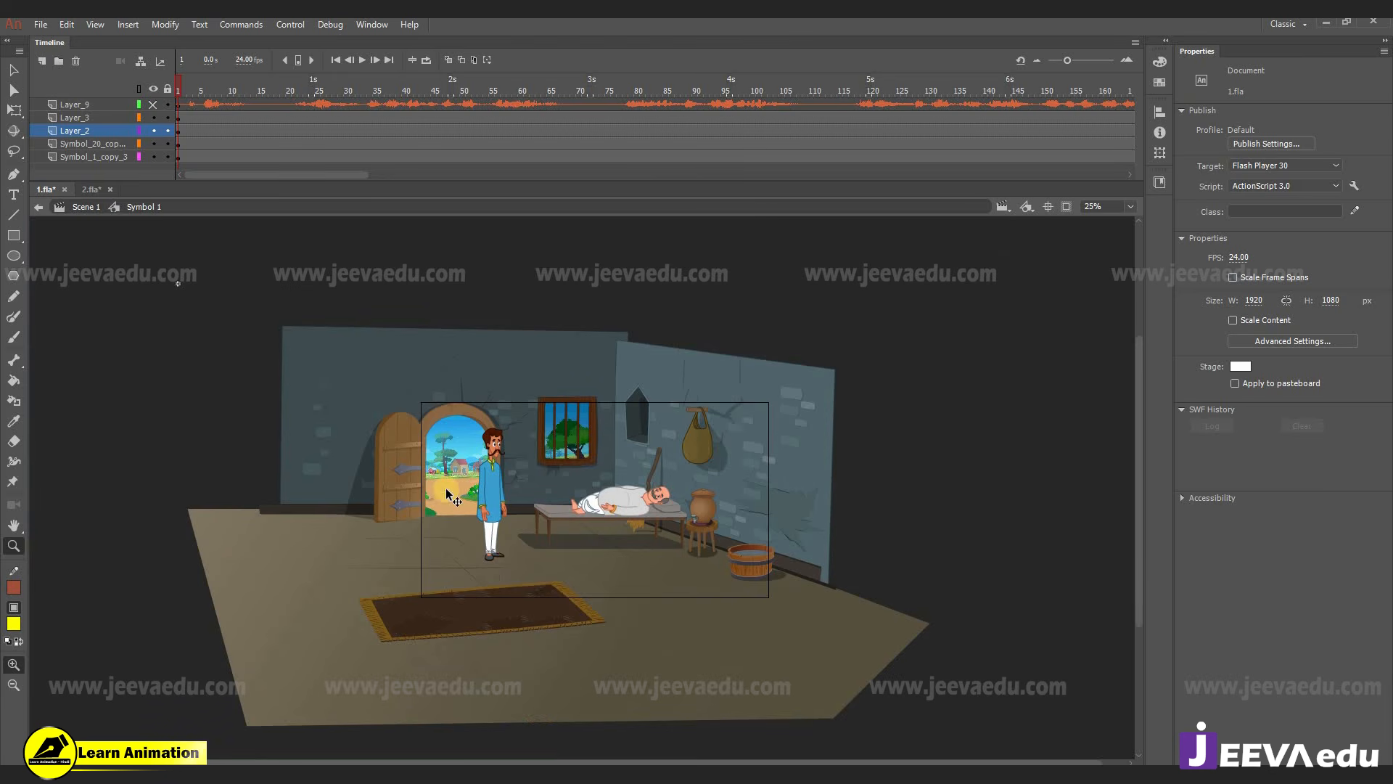
pyautogui.click(448, 482)
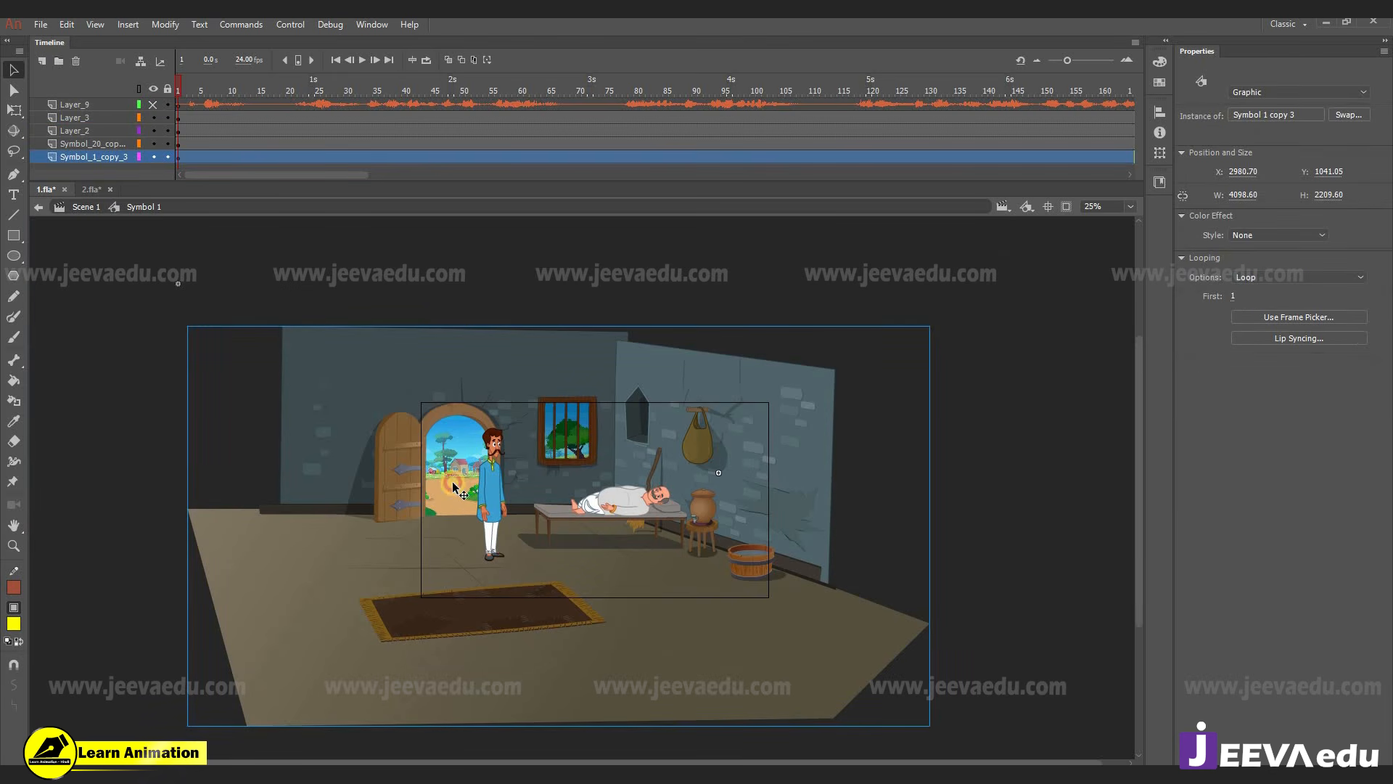
pyautogui.doubleClick(454, 486)
pyautogui.click(477, 481)
pyautogui.click(480, 486)
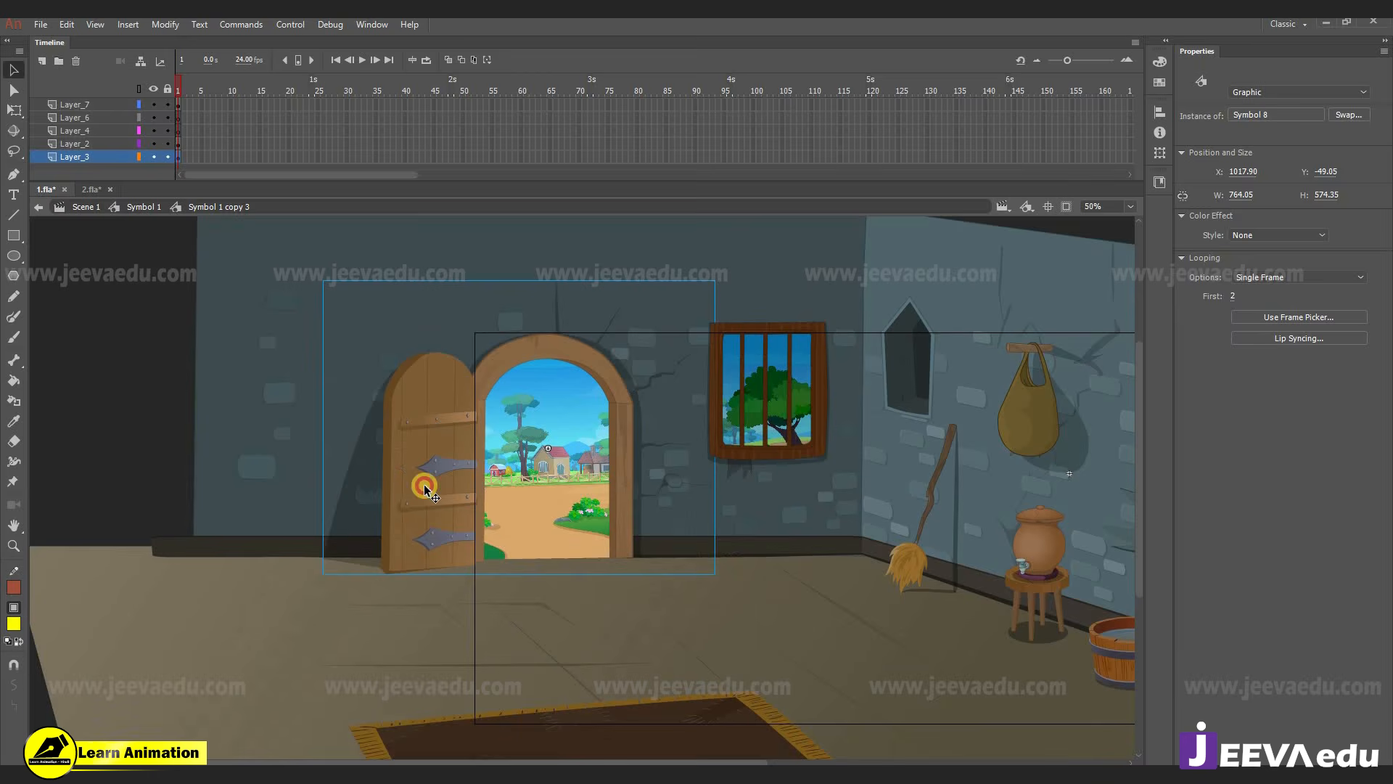
pyautogui.press('v')
pyautogui.moveTo(556, 515); pyautogui.dragTo(582, 512)
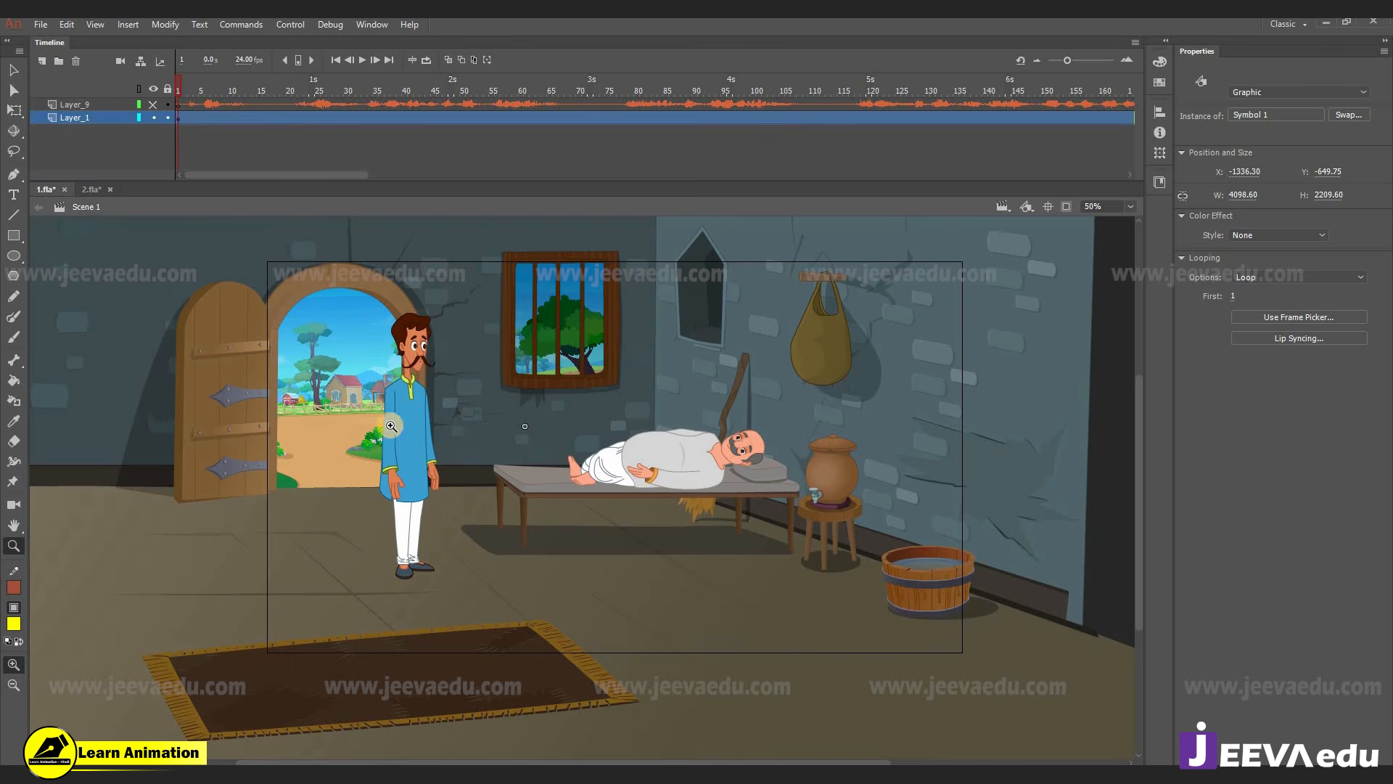
# - From Scene 1, open the nested room background symbol and enter its door symbol, Symbol 8, for editing
pyautogui.click(340, 458)
pyautogui.press('v')
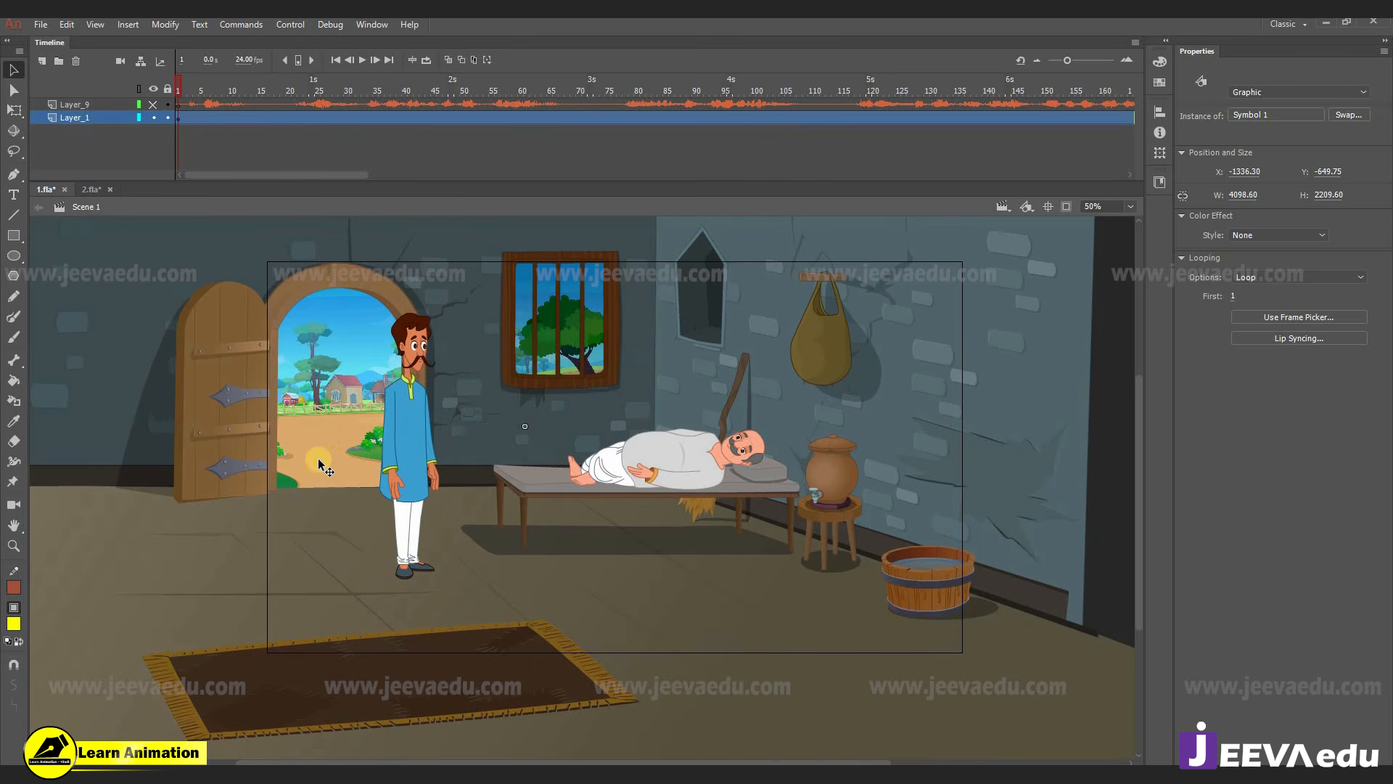
pyautogui.press('z')
pyautogui.keyDown('alt'); pyautogui.click(446, 479); pyautogui.keyUp('alt')
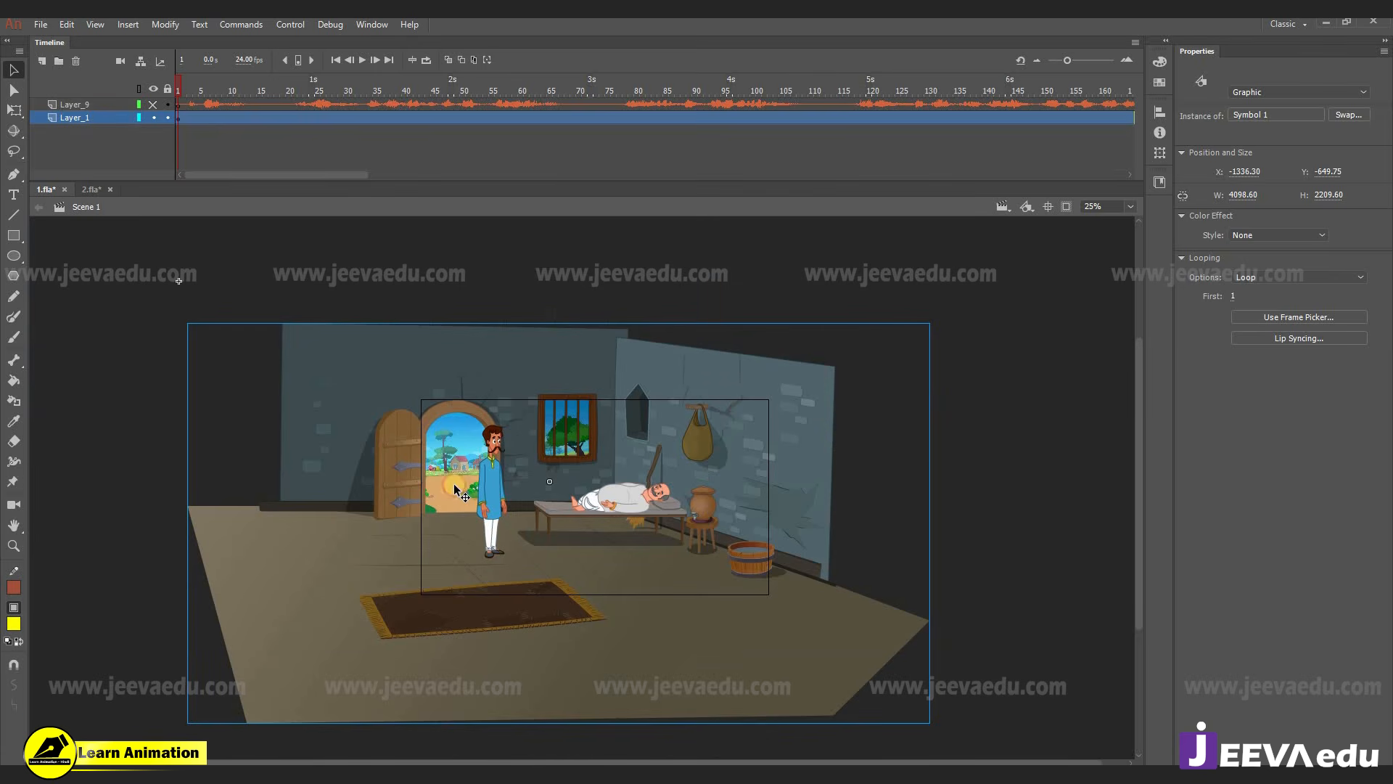
pyautogui.doubleClick(456, 499)
pyautogui.doubleClick(456, 486)
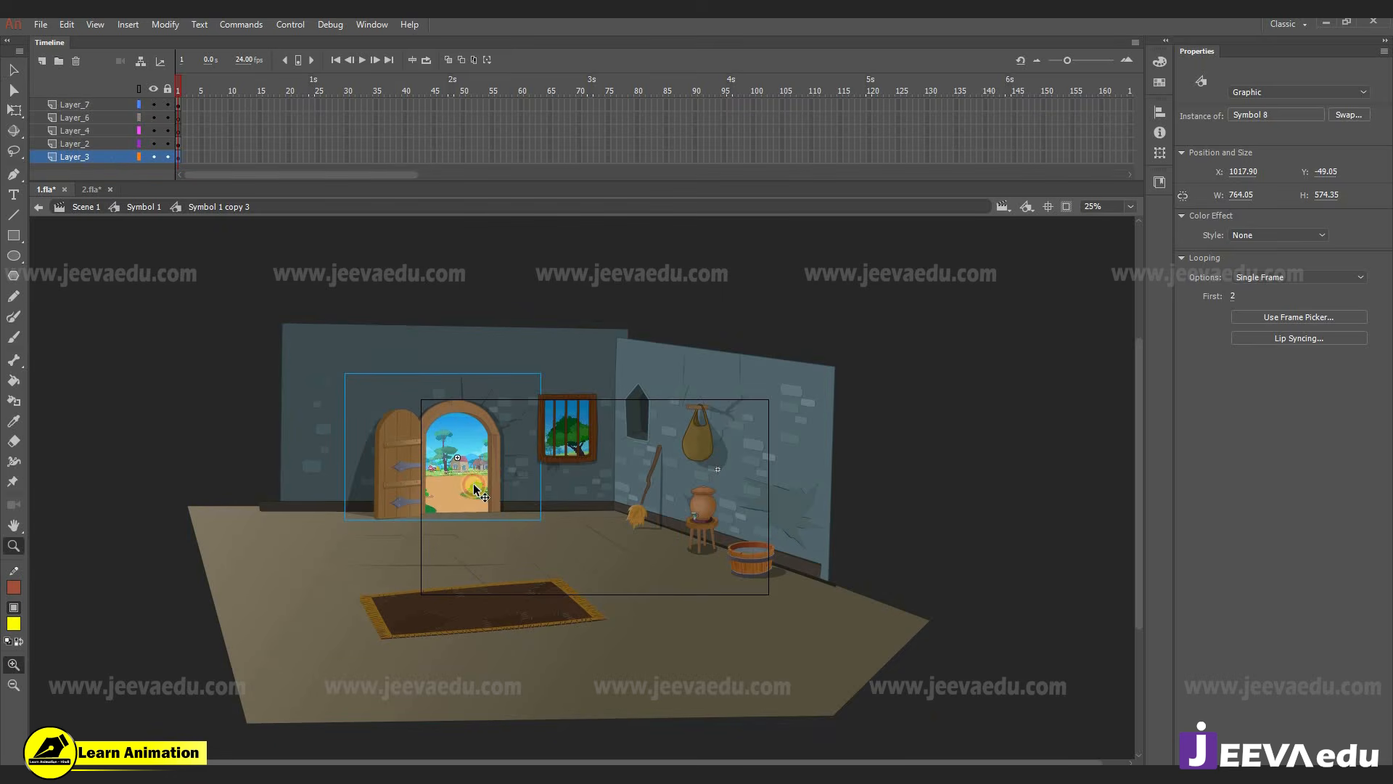
pyautogui.hotkey('ctrl', '=')
pyautogui.doubleClick(541, 513)
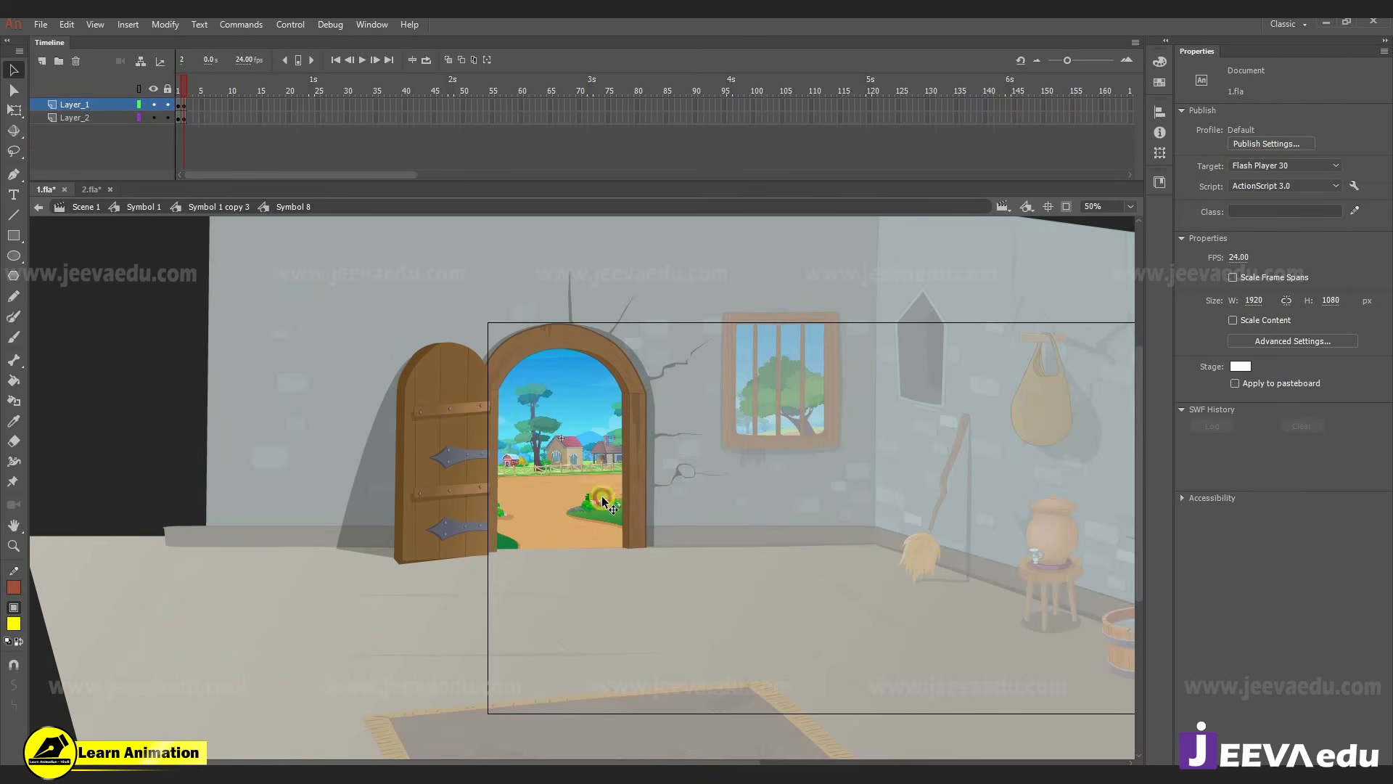
# - Try shifting the outdoor view inside the doorway sideways, and undo the move
pyautogui.click(550, 506)
pyautogui.moveTo(555, 508); pyautogui.dragTo(582, 508)
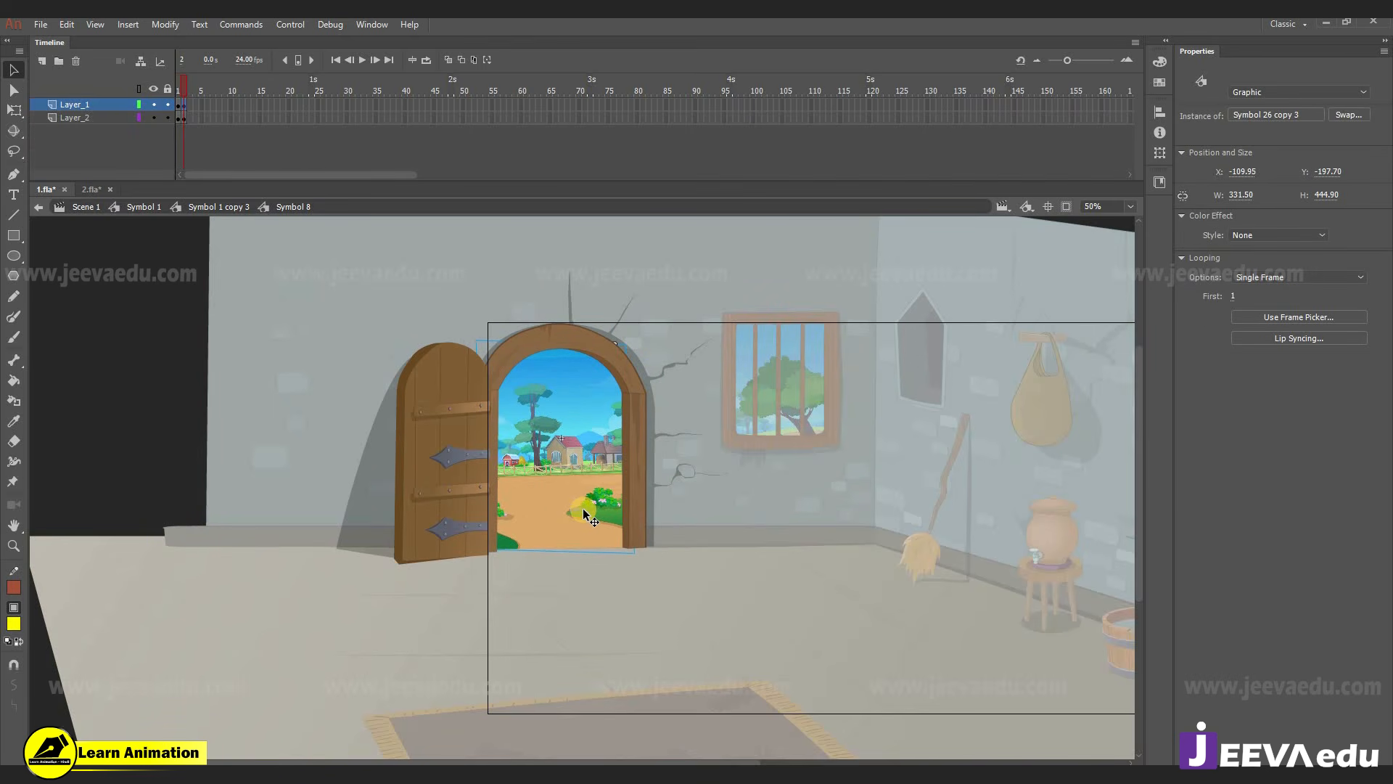
pyautogui.hotkey('ctrl', 'z')
# - Compare the door symbol's frames 1 and 2, finishing on frame 1
pyautogui.click(178, 89)
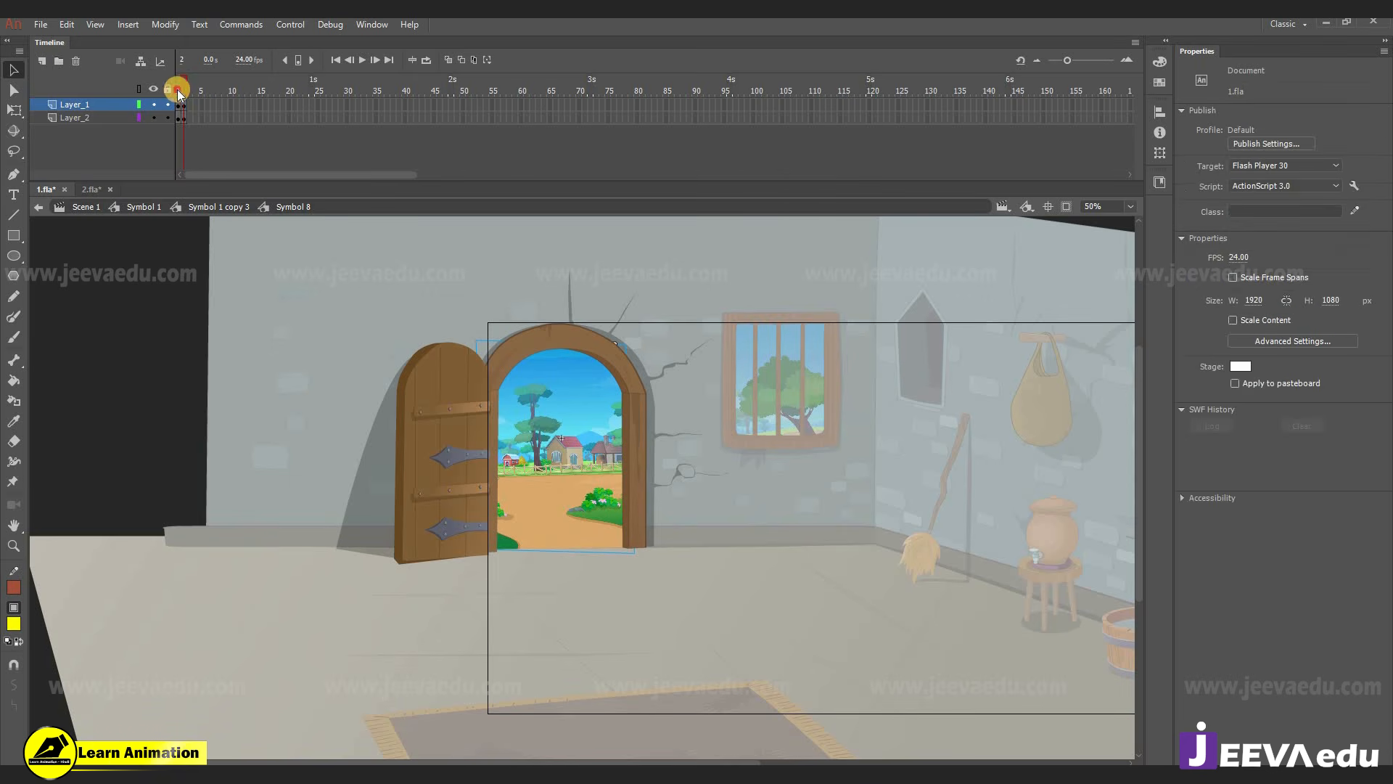
pyautogui.click(186, 88)
pyautogui.click(176, 91)
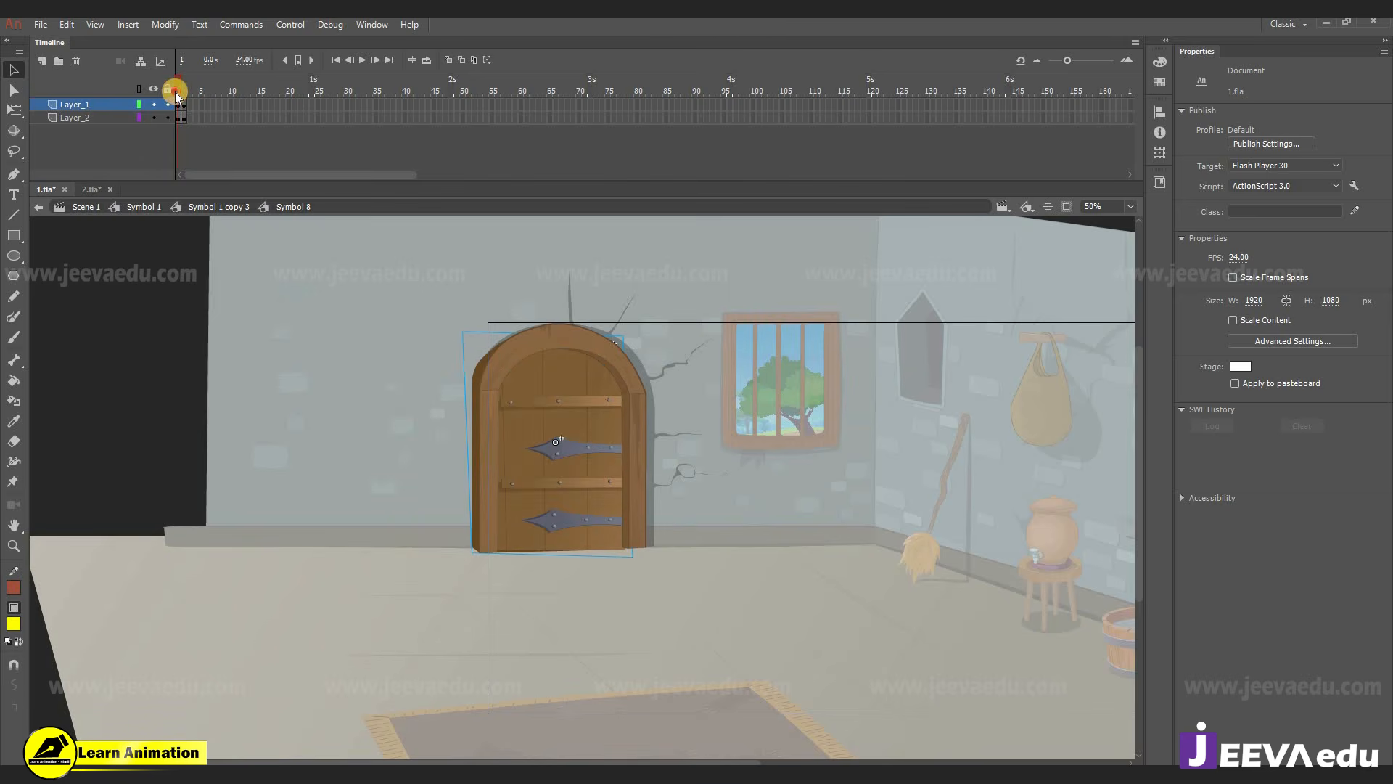
# - Return to Symbol 1 copy 3 and reopen its door symbol, Symbol 8
pyautogui.click(186, 89)
pyautogui.click(235, 210)
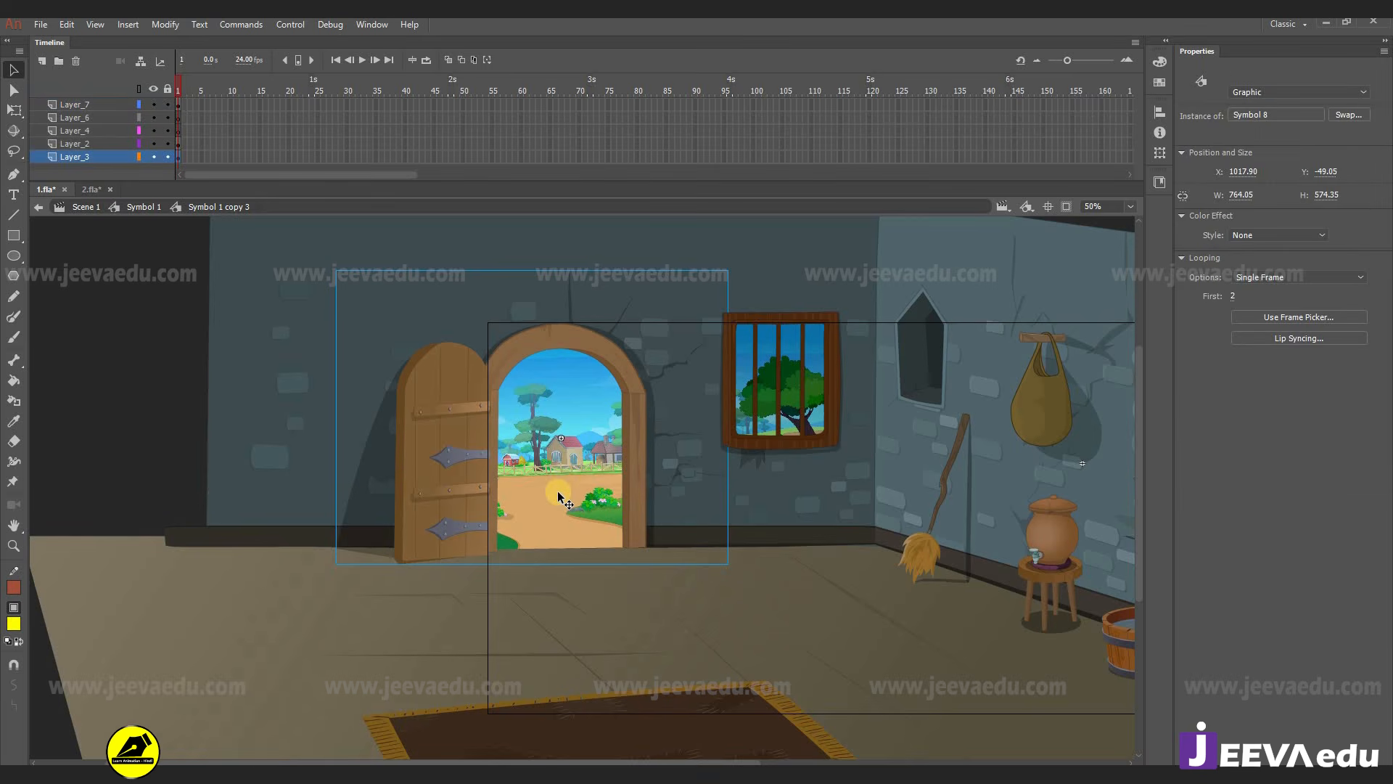
pyautogui.doubleClick(560, 498)
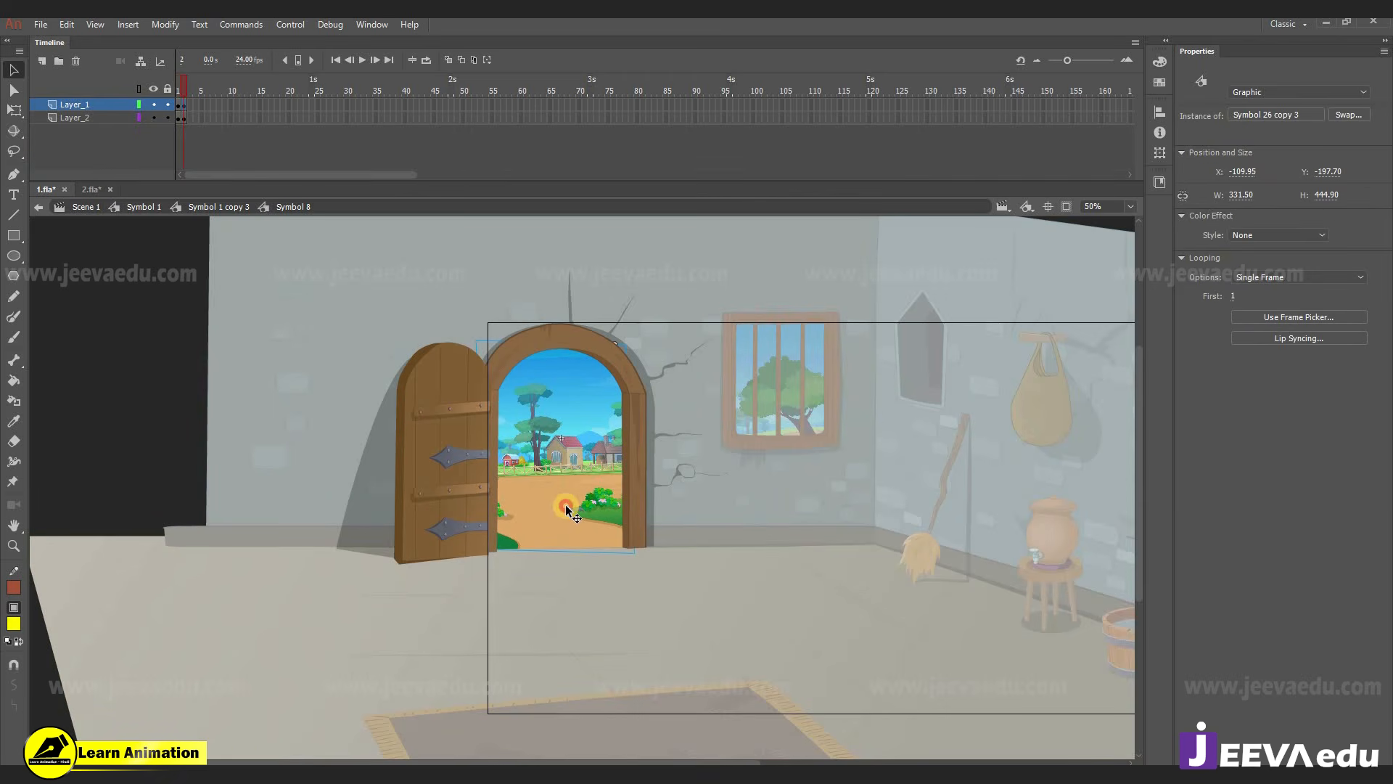
# - Try shifting the landscape artwork inside Symbol 26 copy 3, undo the move, and return to Symbol 1 copy 3
pyautogui.doubleClick(573, 502)
pyautogui.click(766, 531)
pyautogui.moveTo(704, 543)
pyautogui.mouseDown()
pyautogui.moveTo(777, 520)
pyautogui.moveTo(730, 540)
pyautogui.mouseUp()
pyautogui.hotkey('ctrl', 'z')
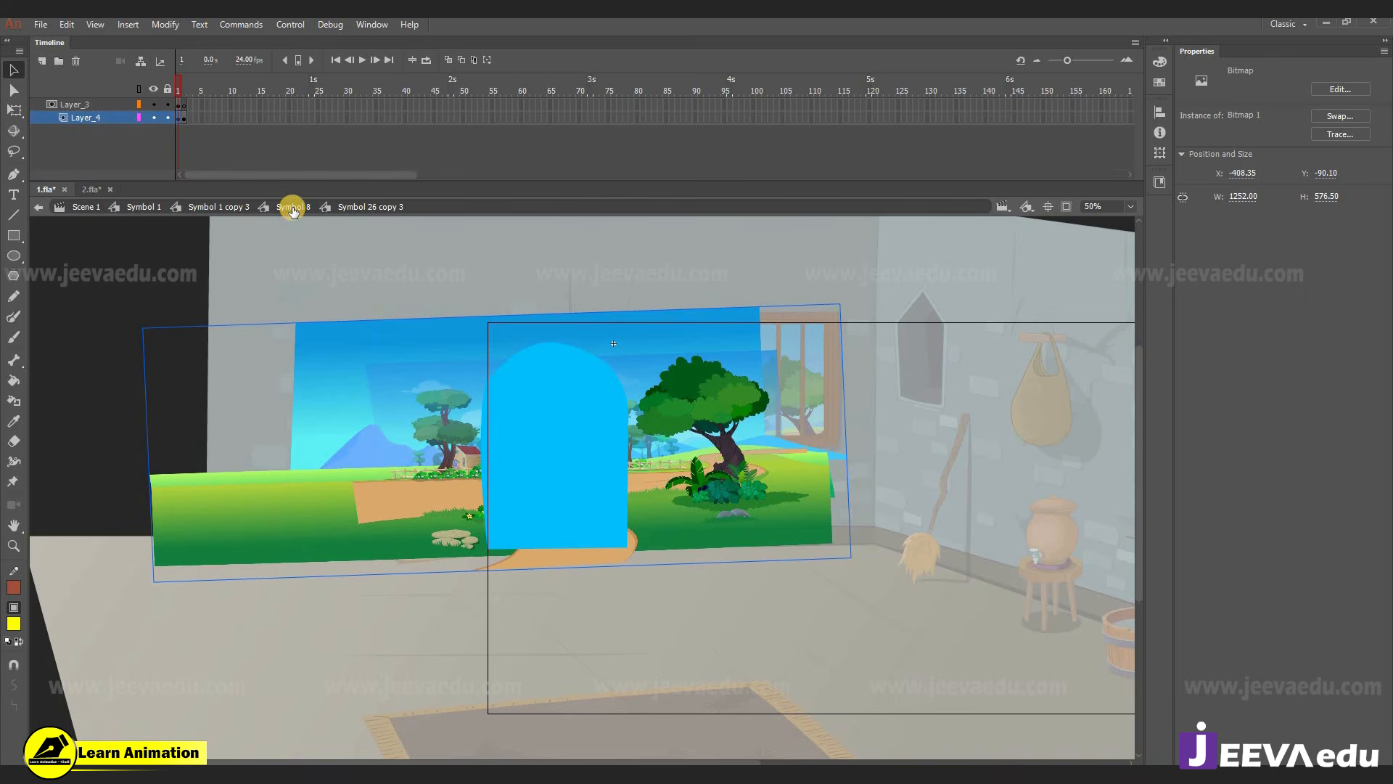
pyautogui.click(221, 206)
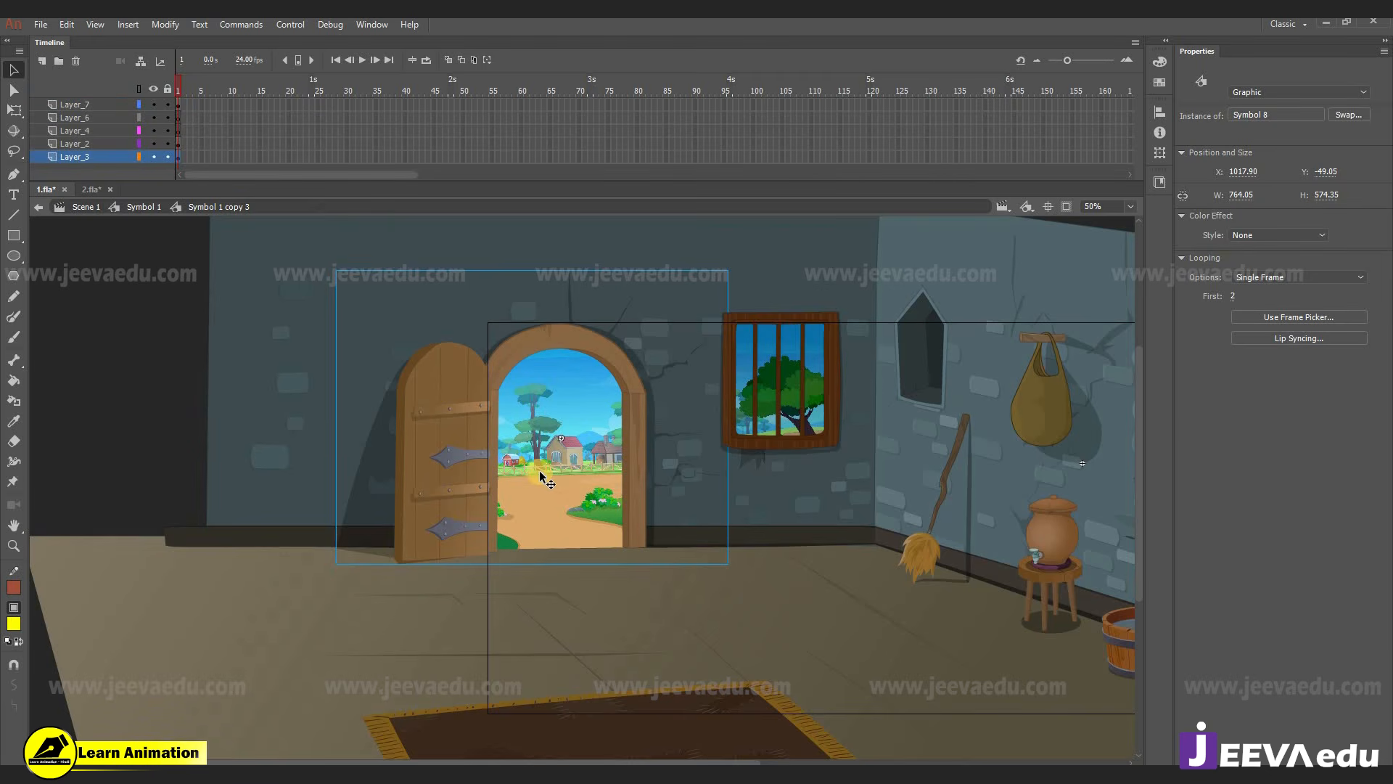
# - Extend the frames of all layers in Symbol 1 copy 3 beyond frame 160
pyautogui.click(639, 210)
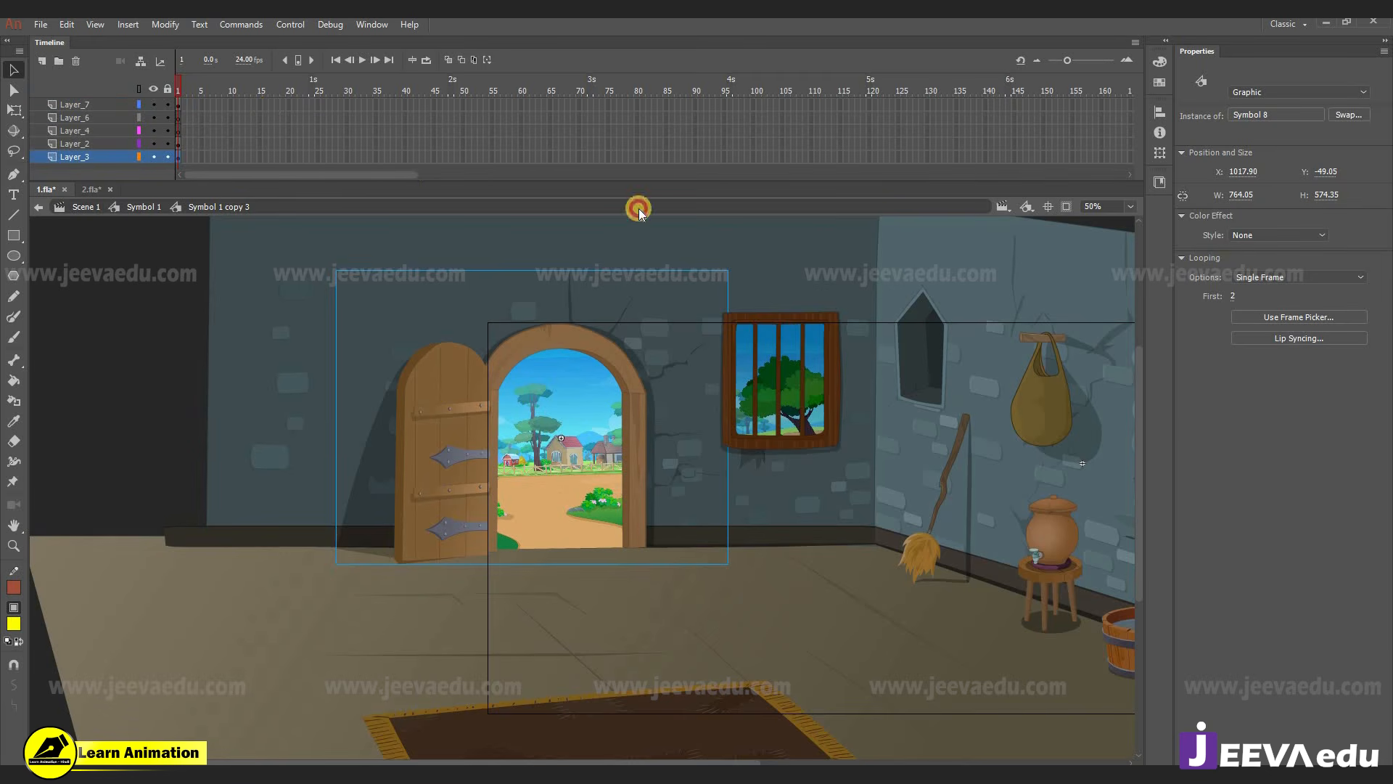
pyautogui.moveTo(639, 210); pyautogui.dragTo(707, 102)
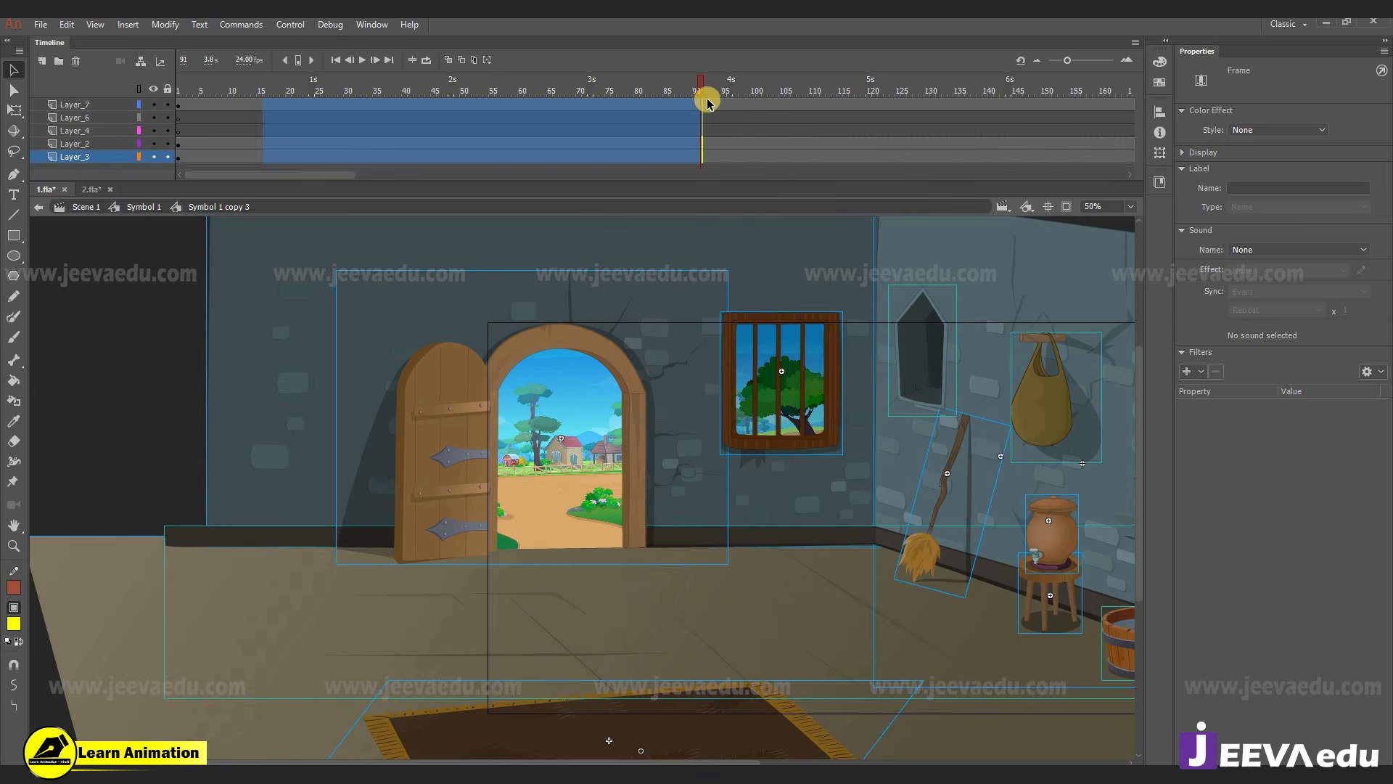
pyautogui.moveTo(199, 90); pyautogui.dragTo(87, 140)
# - Delete Layer_4 and Layer_6 from Symbol 1 copy 3
pyautogui.click(87, 134)
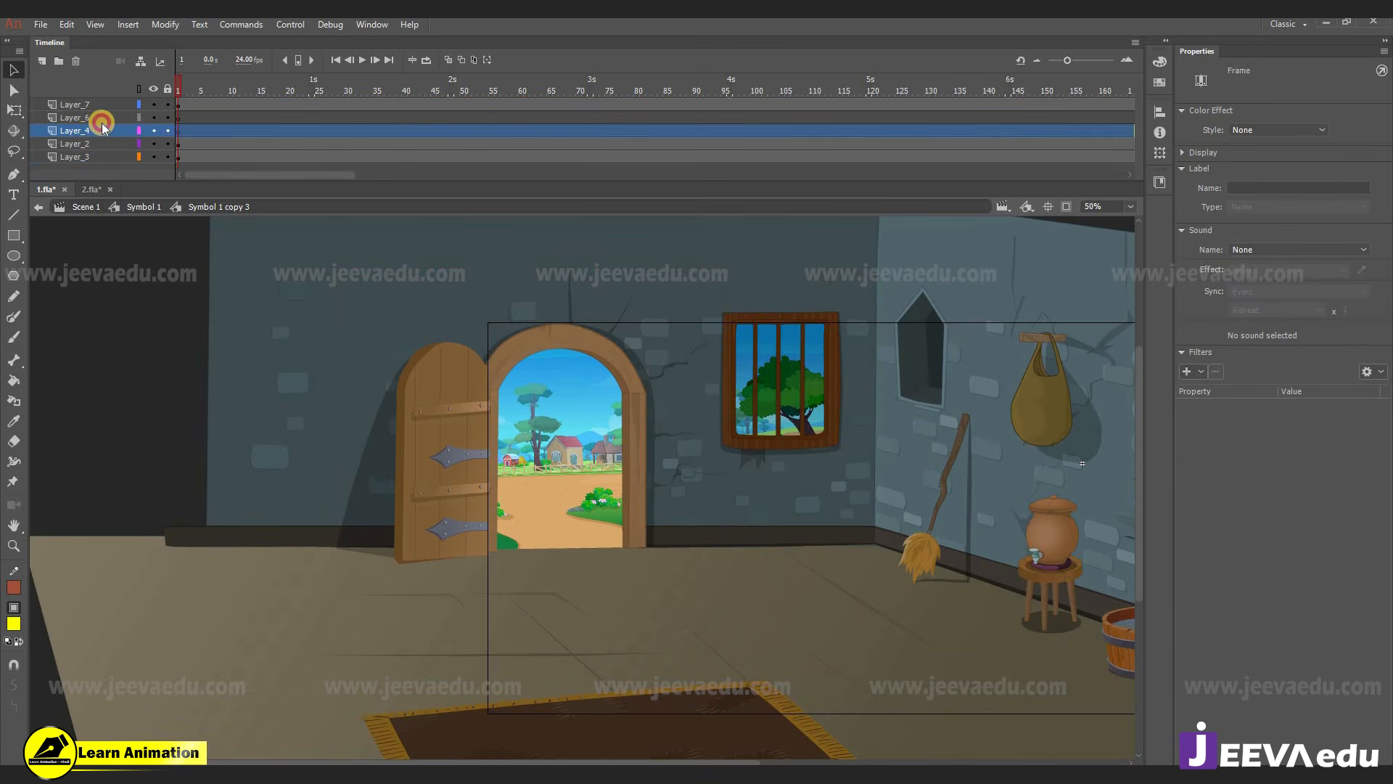
pyautogui.keyDown('ctrl'); pyautogui.click(102, 122); pyautogui.keyUp('ctrl')
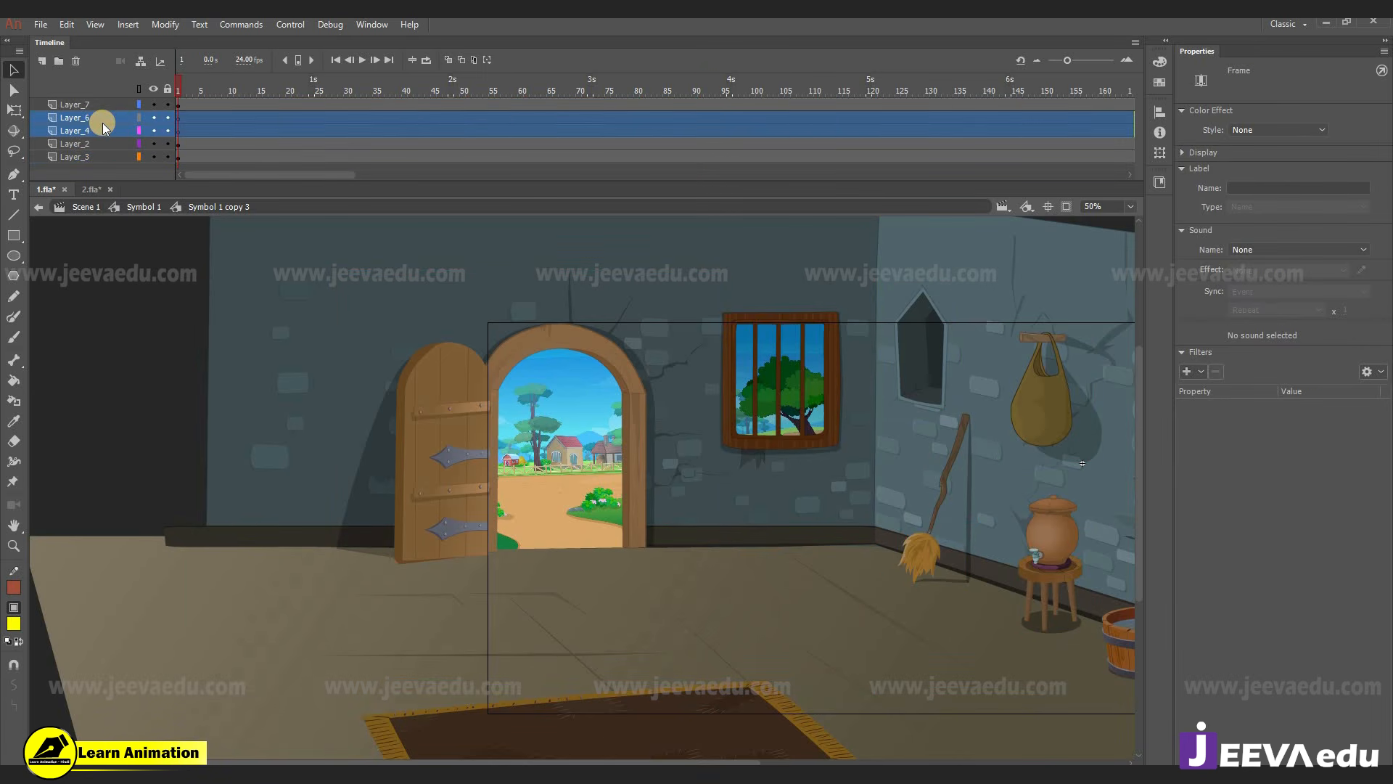
pyautogui.click(80, 62)
pyautogui.click(188, 77)
pyautogui.click(504, 357)
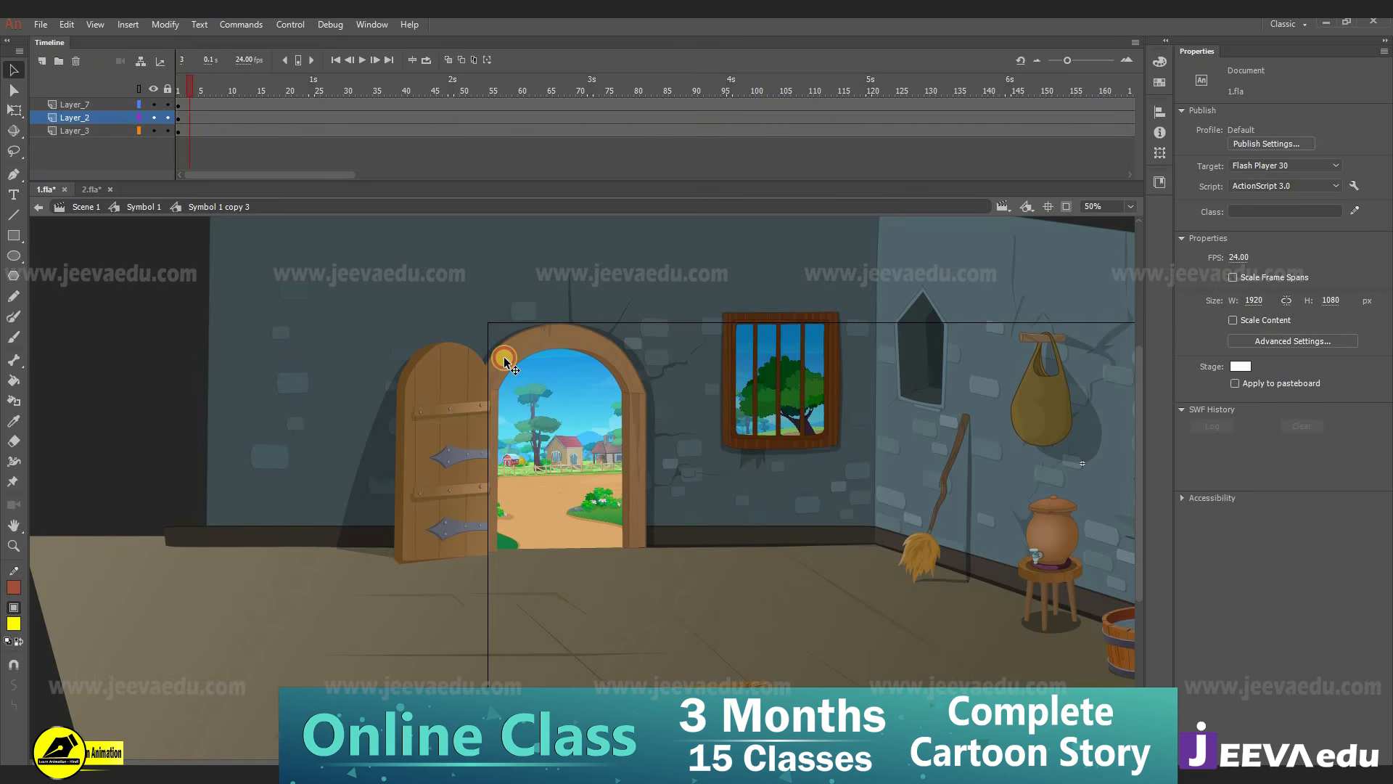
# - Set the looping option of the door instance, Symbol 8, to Loop
pyautogui.click(565, 517)
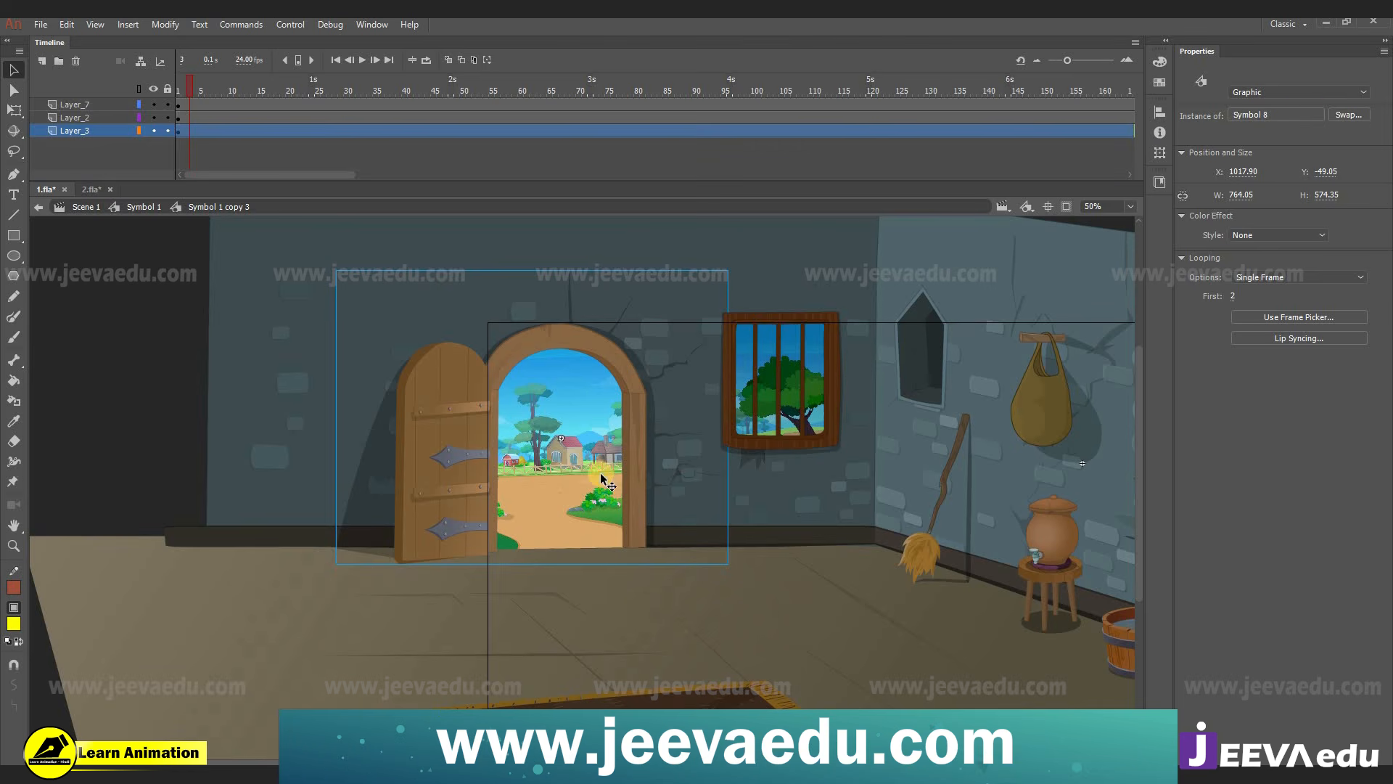
pyautogui.click(1296, 276)
pyautogui.click(1266, 293)
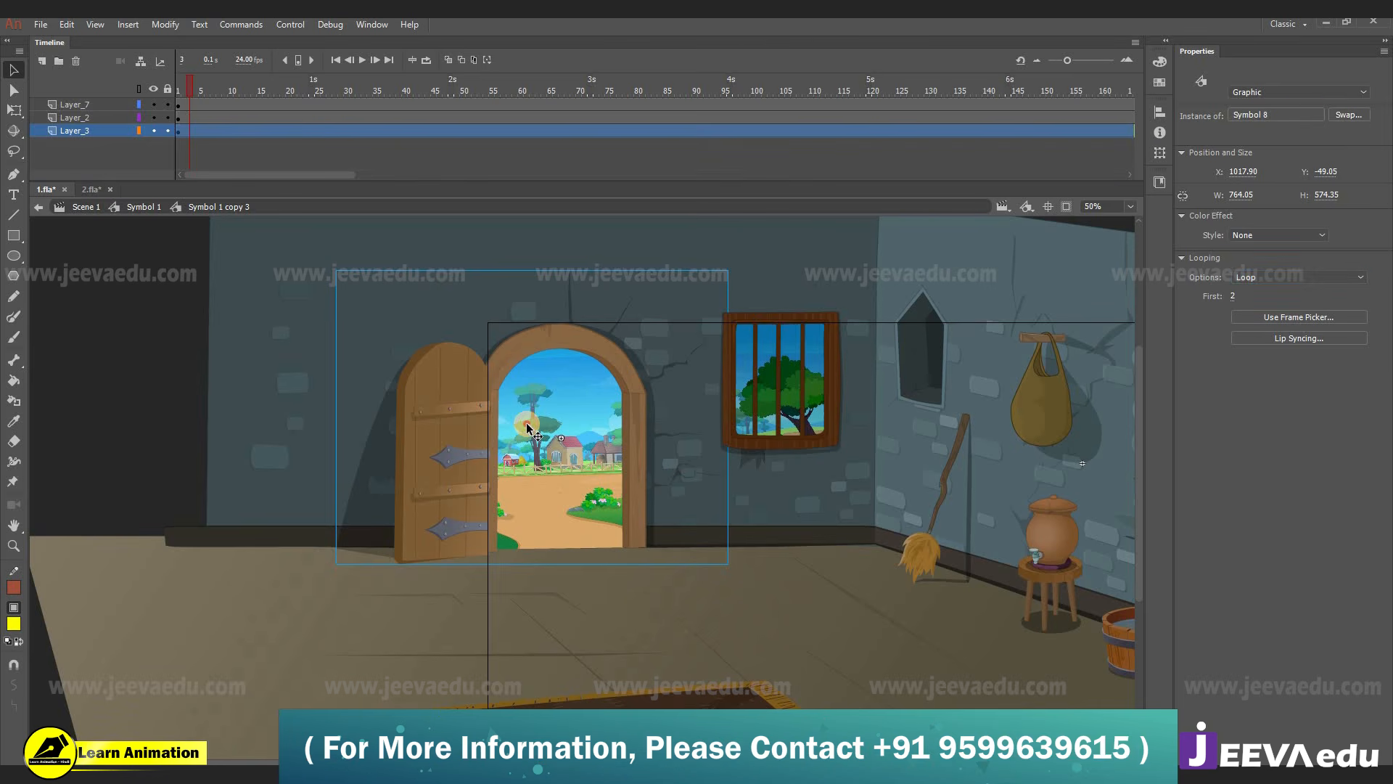
# - In Symbol 8, remove the closed-door first frame and extend the frames of both layers beyond frame 160
pyautogui.doubleClick(499, 418)
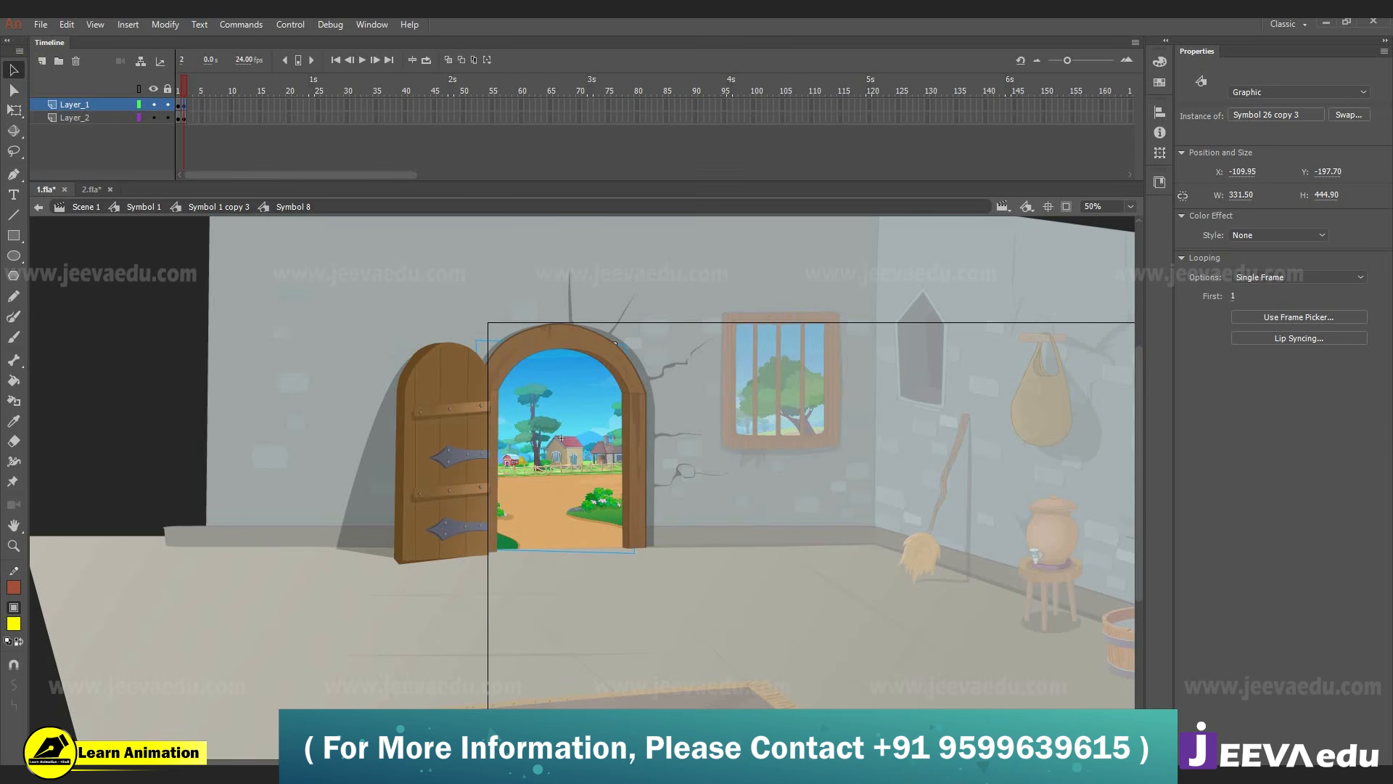
pyautogui.moveTo(190, 89); pyautogui.dragTo(170, 89)
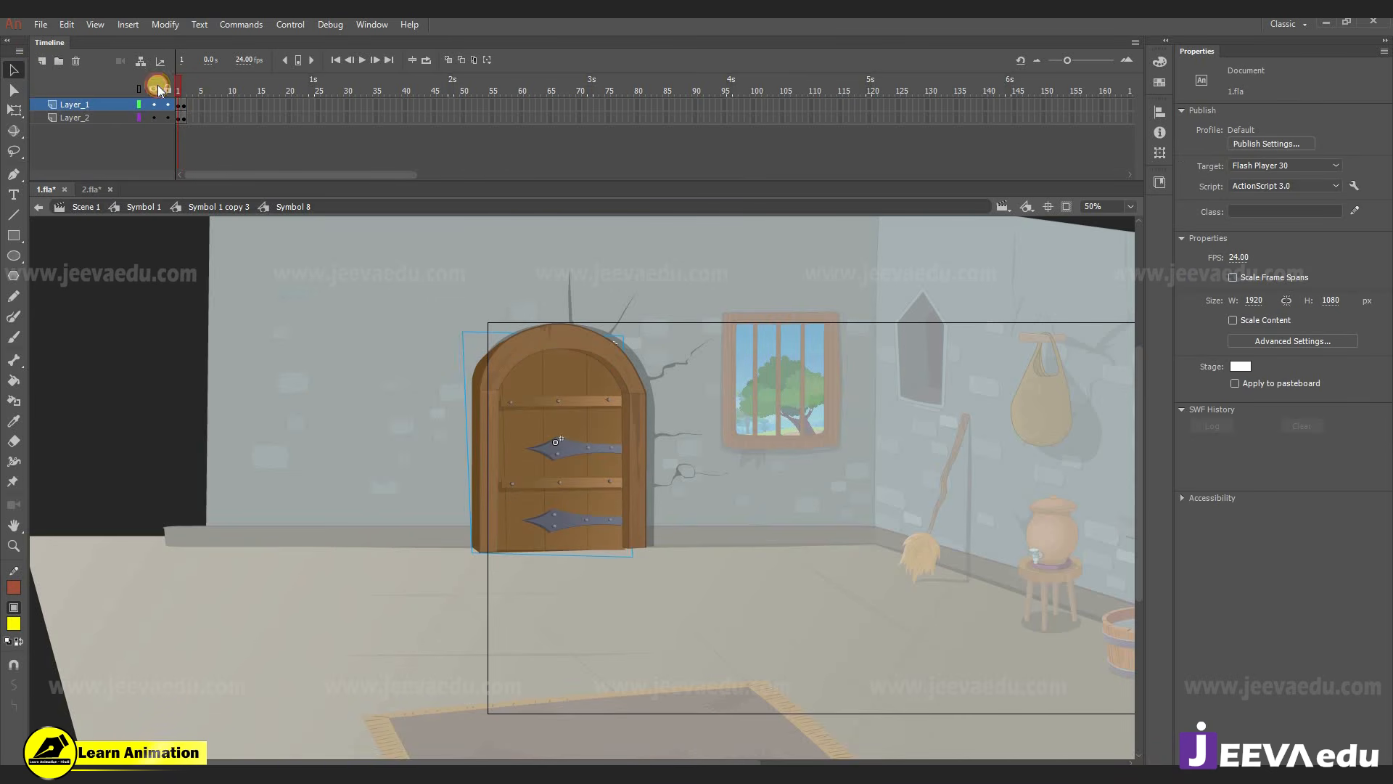
pyautogui.click(177, 89)
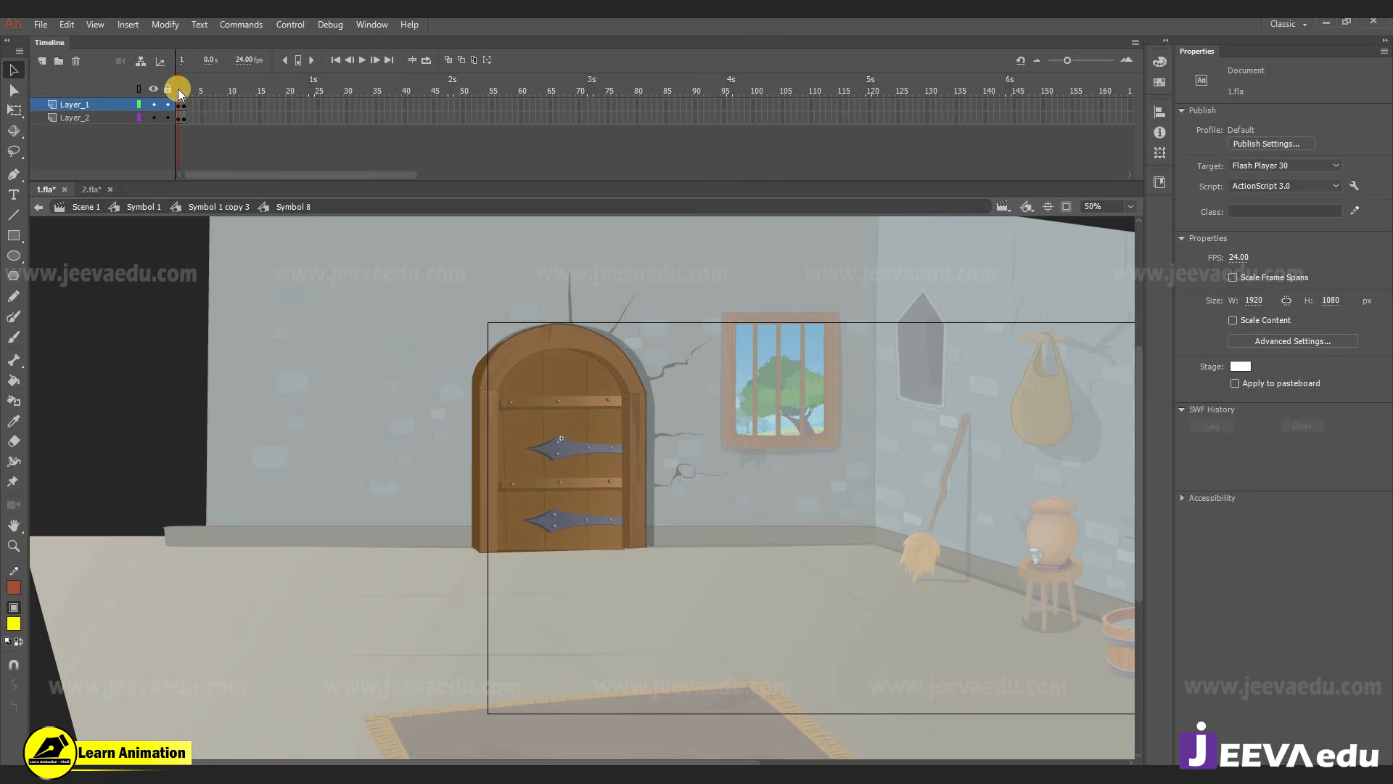
pyautogui.hotkey('shift', 'F5')
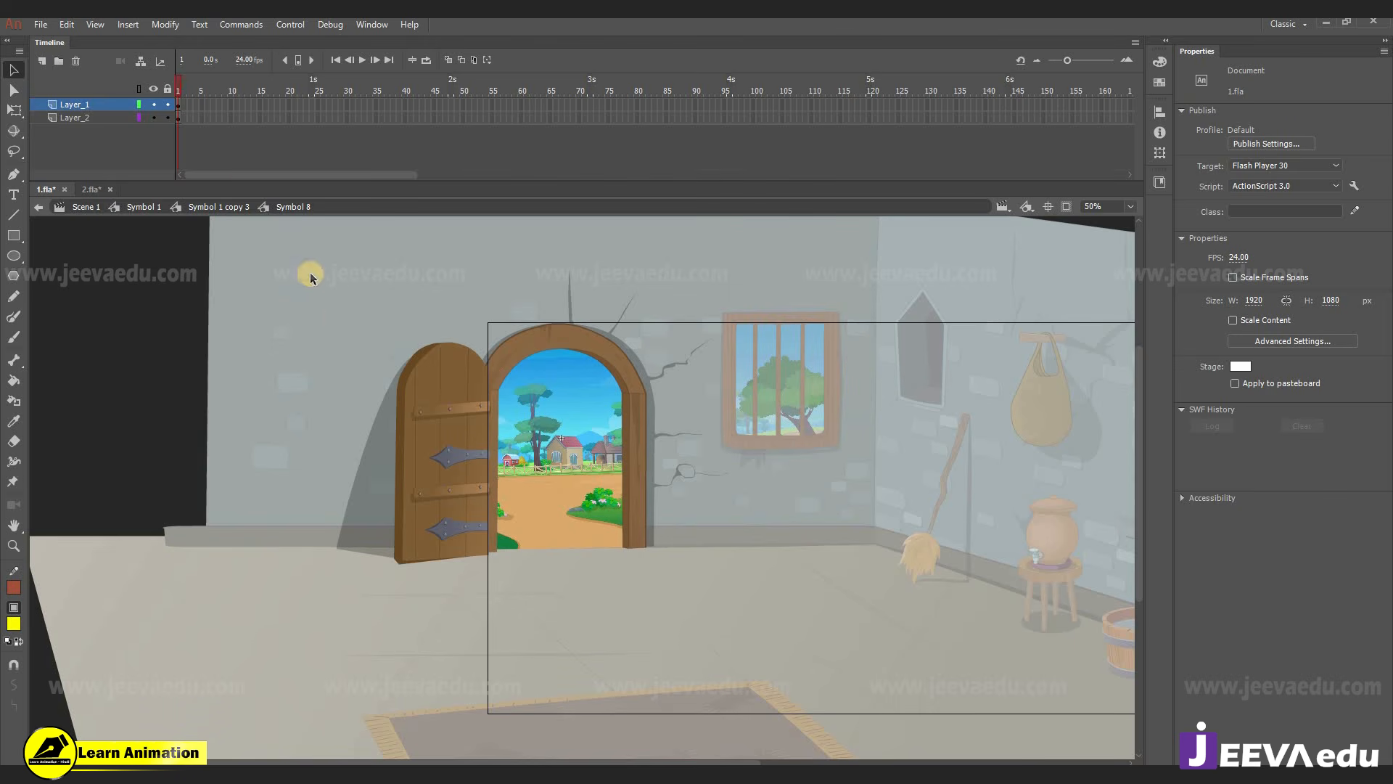
pyautogui.moveTo(332, 104); pyautogui.dragTo(6, 150)
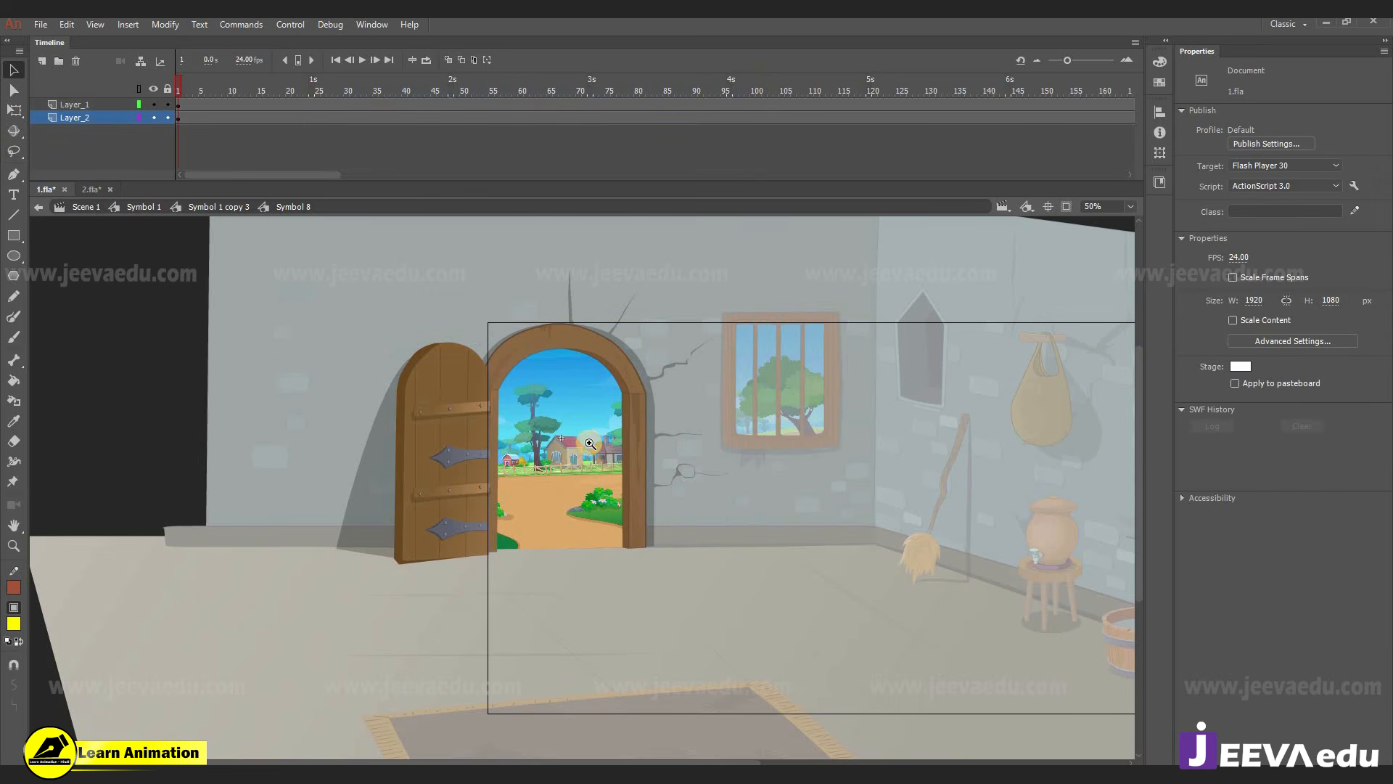
# - Try moving the outdoor view in Symbol 8 diagonally away from the doorway, and undo the move
pyautogui.click(553, 499)
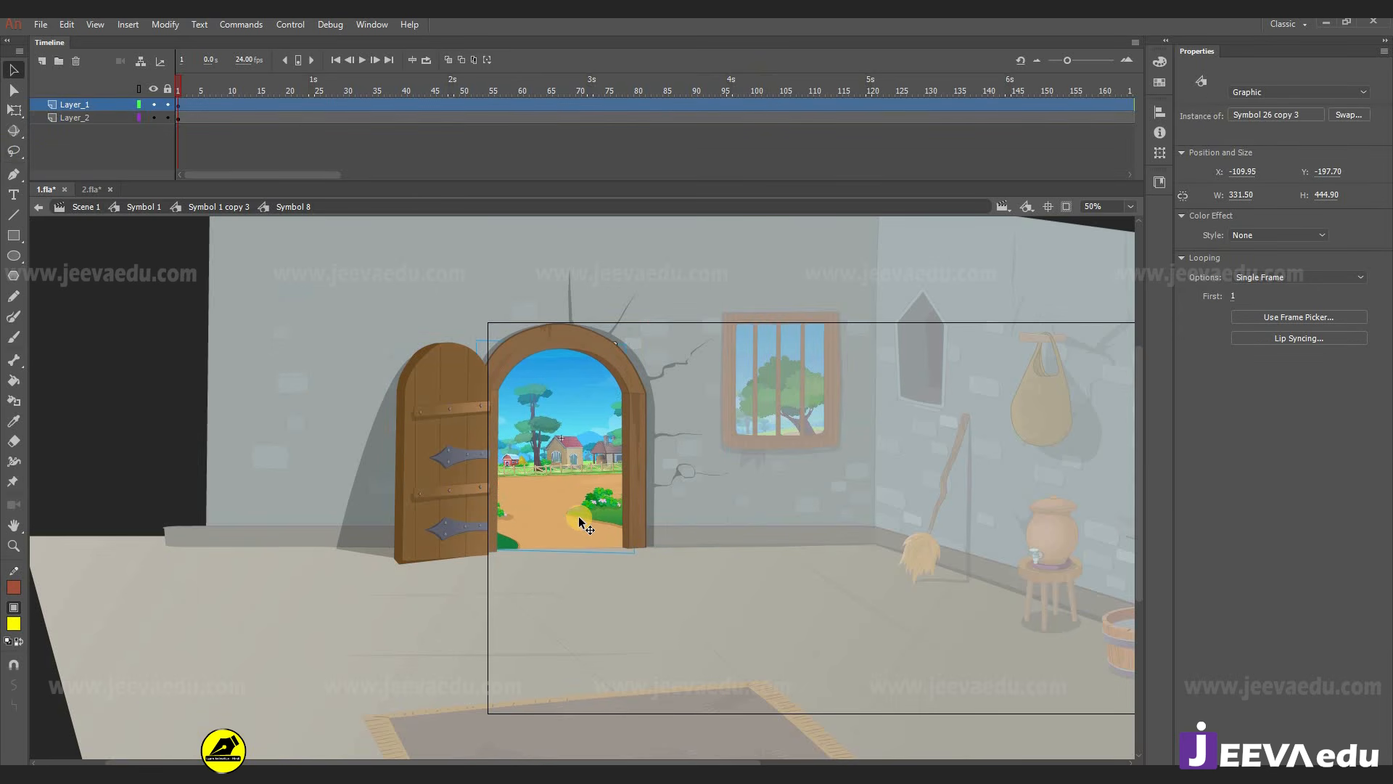
pyautogui.moveTo(574, 514); pyautogui.dragTo(592, 534)
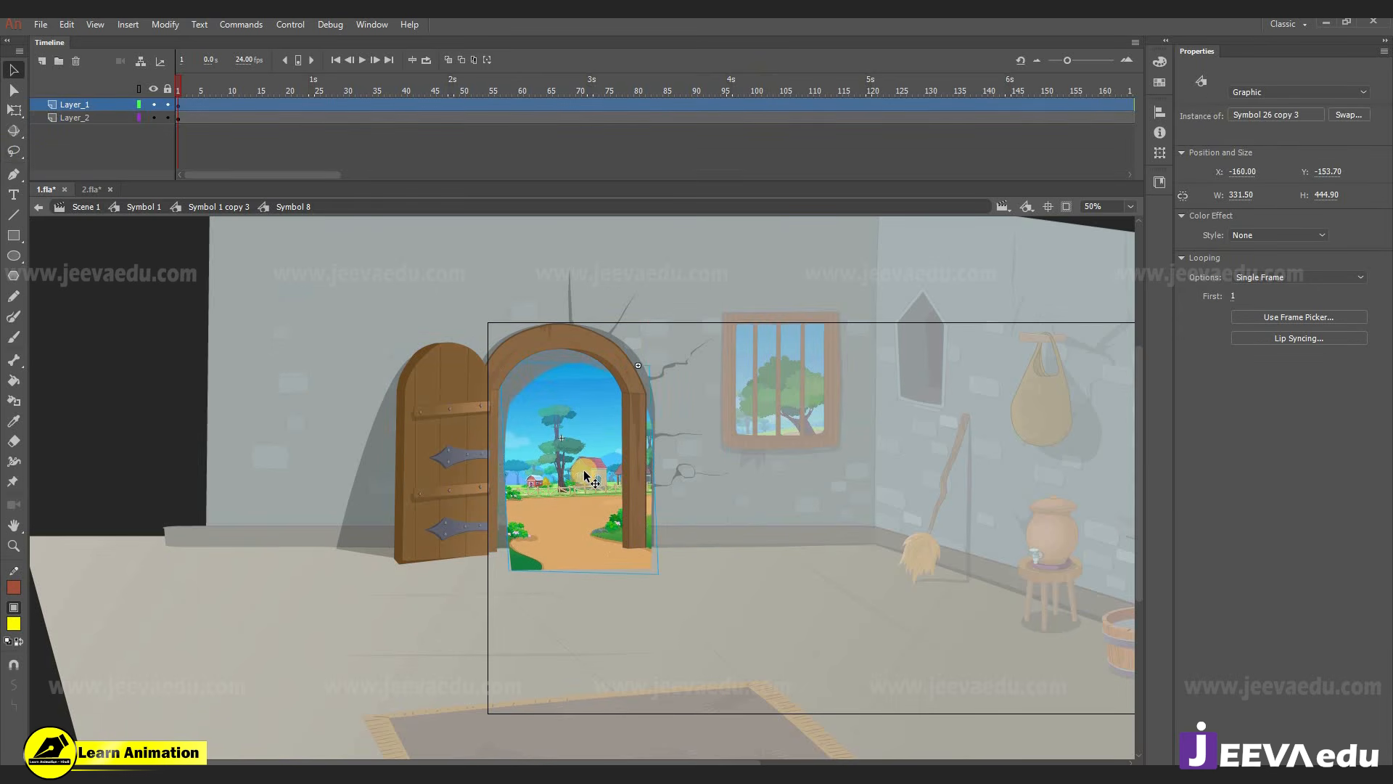
pyautogui.hotkey('ctrl', 'z')
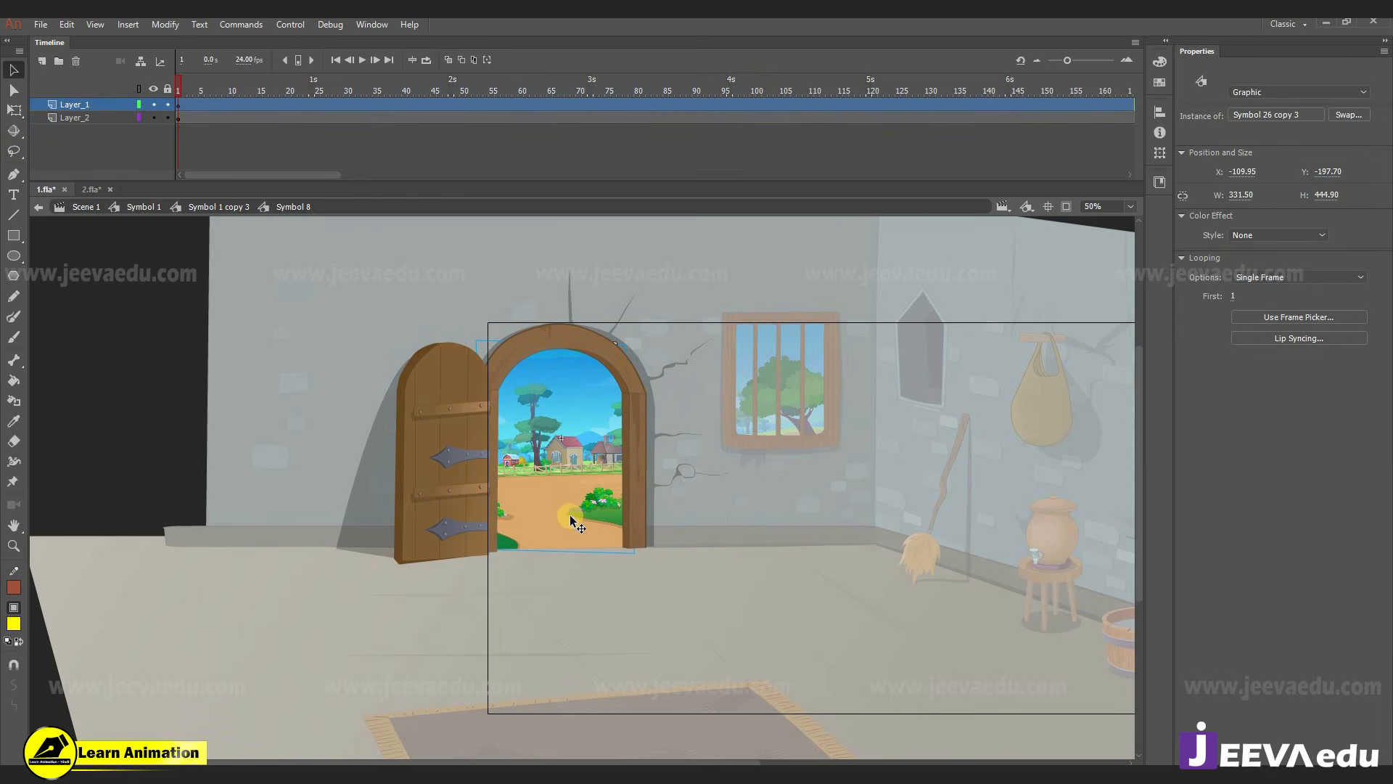
# - Set the looping option of the outdoor view instance, Symbol 26 copy 3, to Loop
pyautogui.click(1274, 278)
pyautogui.click(1266, 309)
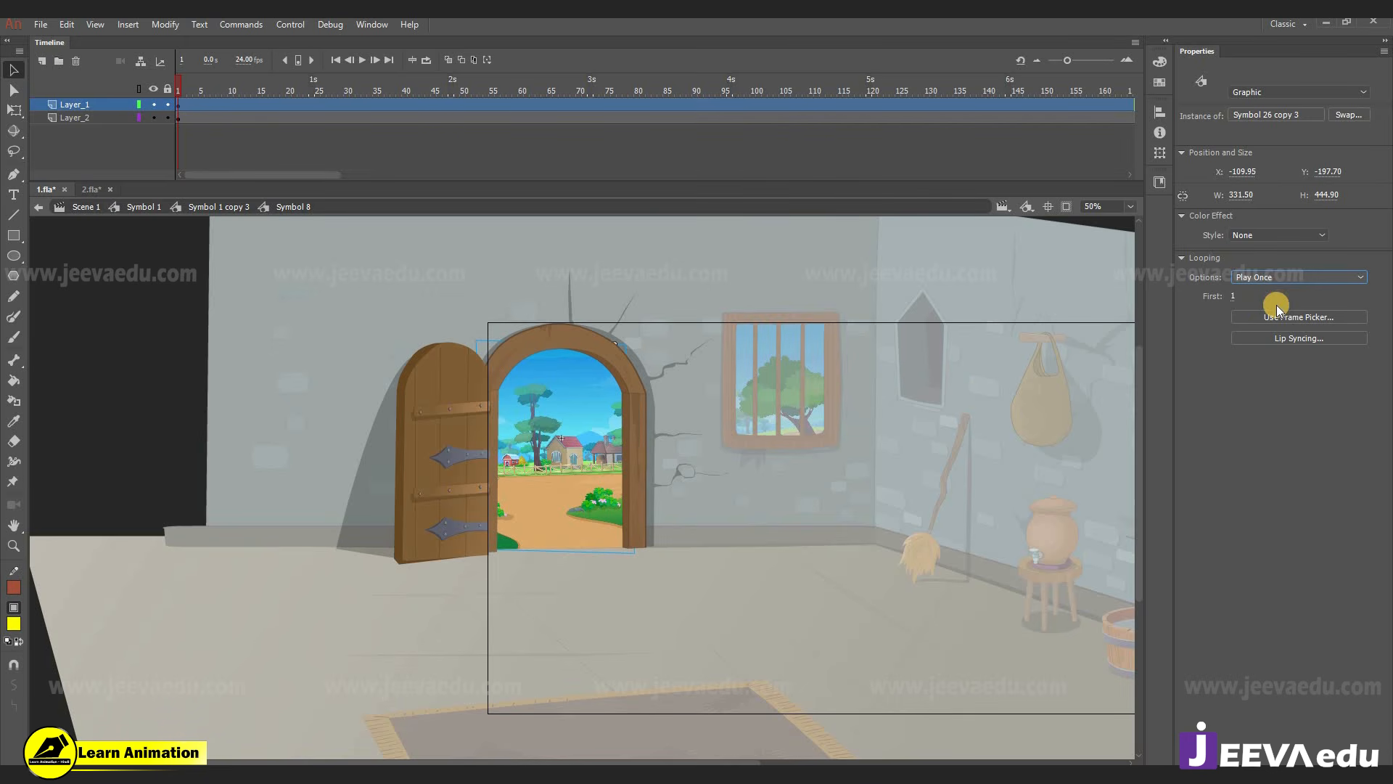
pyautogui.click(1270, 278)
pyautogui.click(1263, 291)
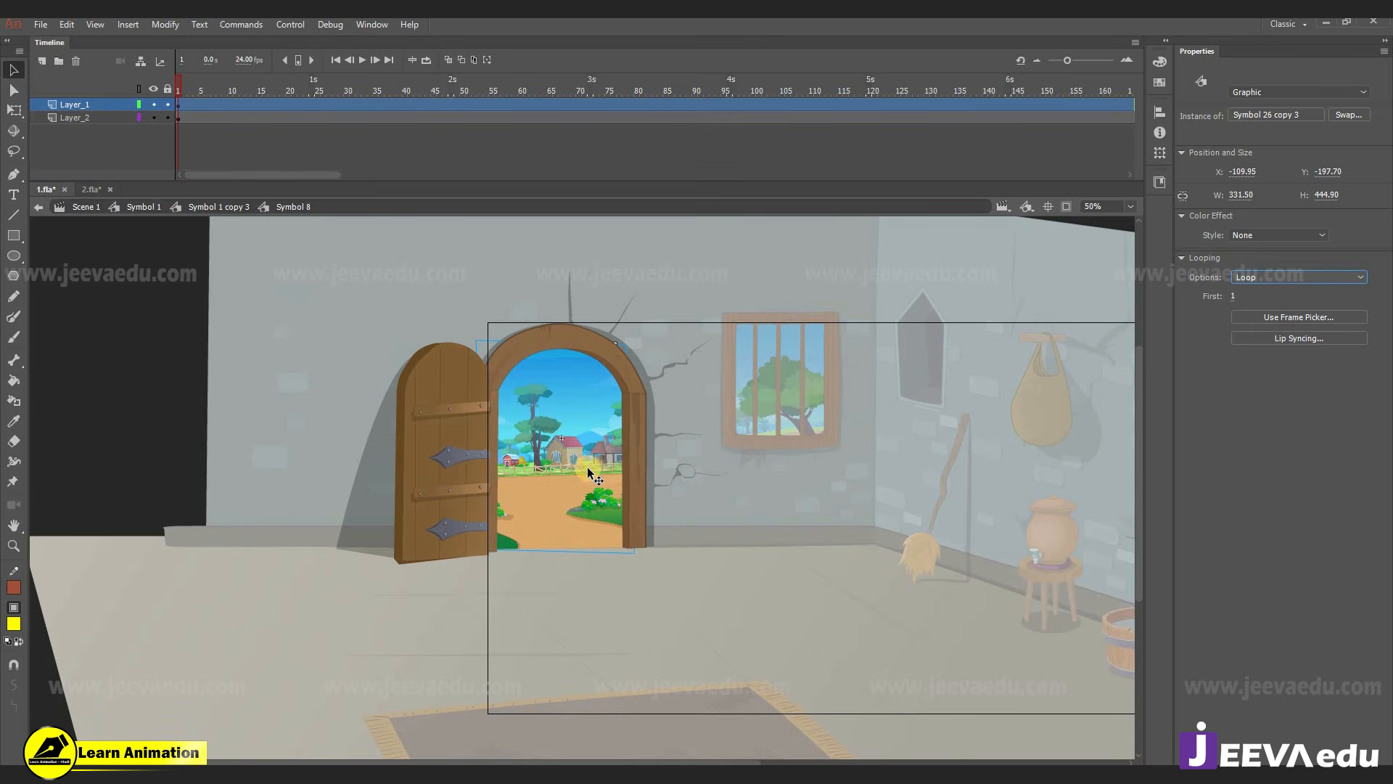
# - Open Symbol 26 copy 3 and extend the frames of Layer_3 and Layer_4 beyond frame 160
pyautogui.doubleClick(582, 476)
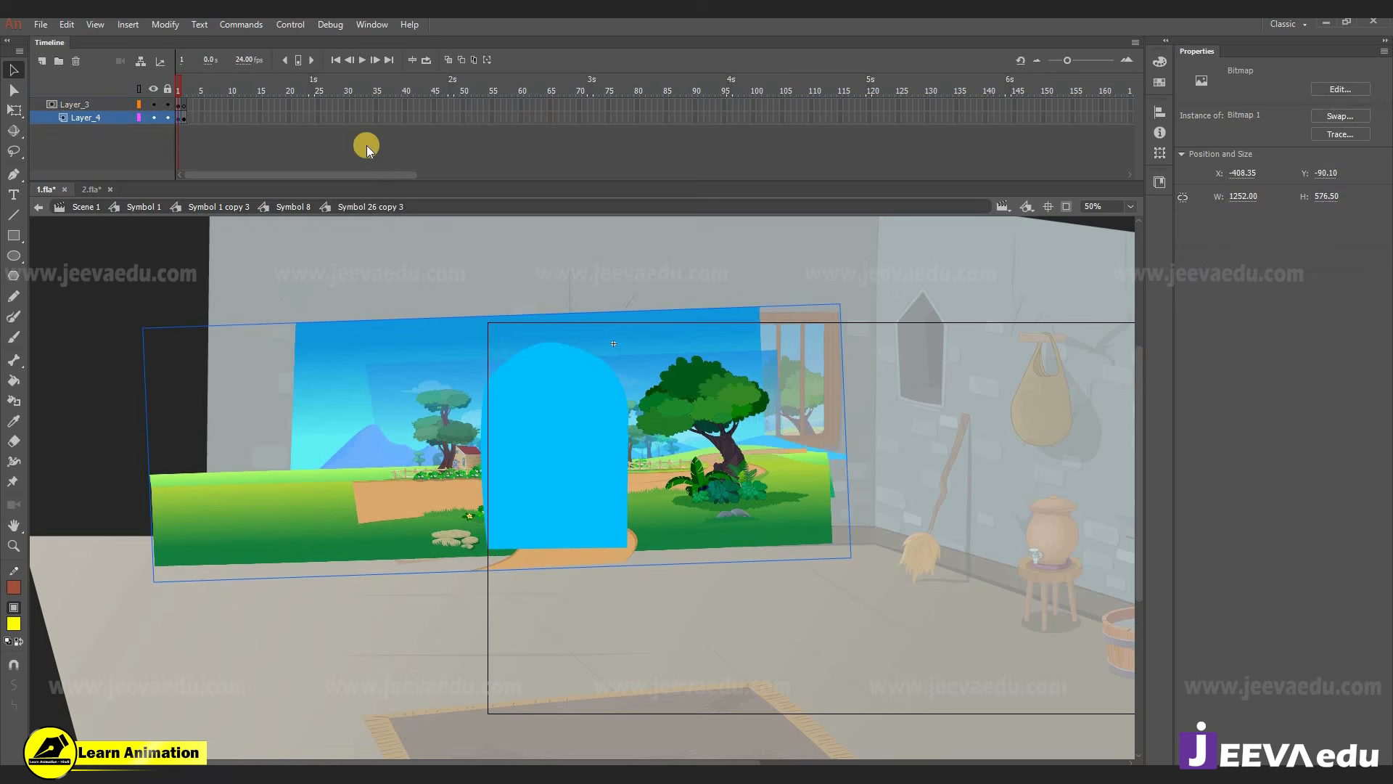
pyautogui.moveTo(356, 102); pyautogui.dragTo(804, 150)
pyautogui.press('F5')
pyautogui.press('F5')
pyautogui.press('F5')
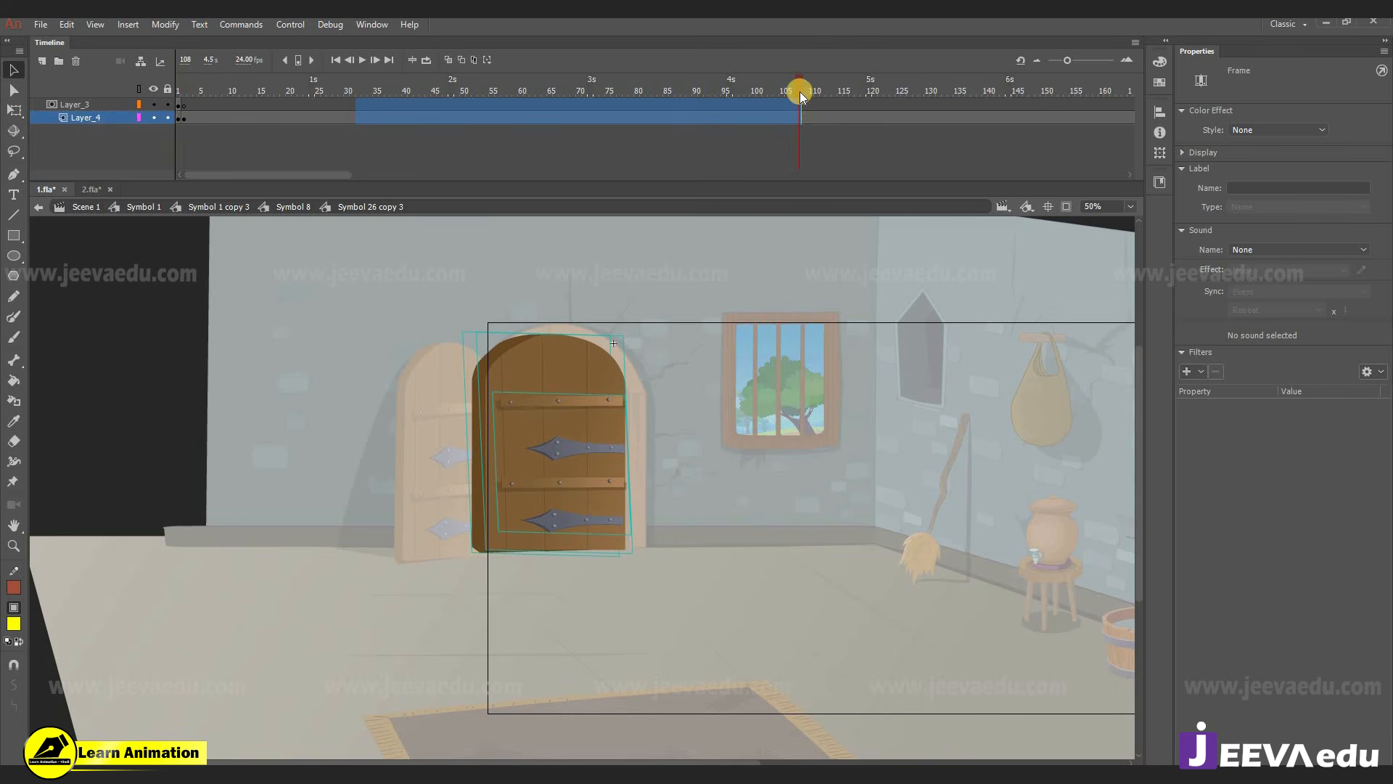
# - Clear the frame 2 keyframes on Layer_4 and Layer_3 in Symbol 26 copy 3
pyautogui.moveTo(799, 90); pyautogui.dragTo(224, 124)
pyautogui.rightClick(185, 117)
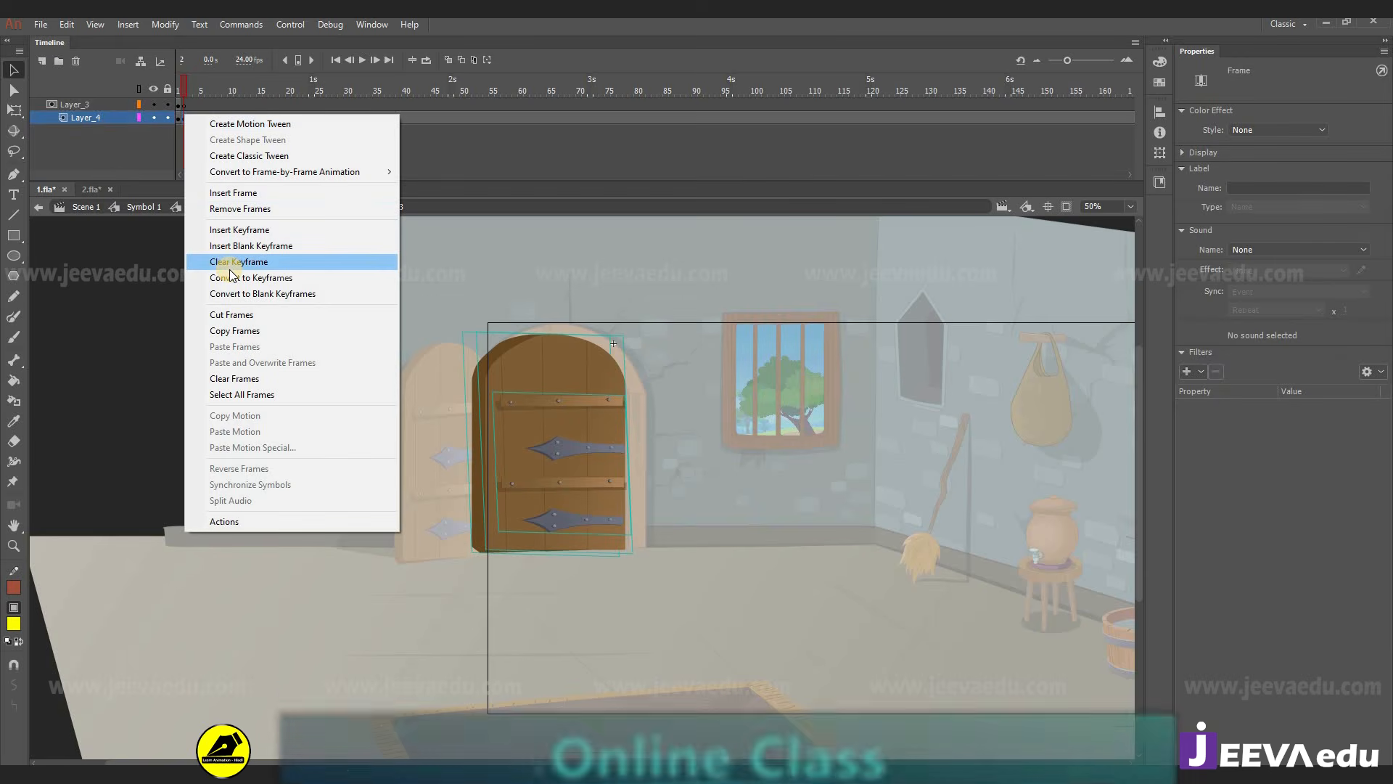
pyautogui.click(229, 267)
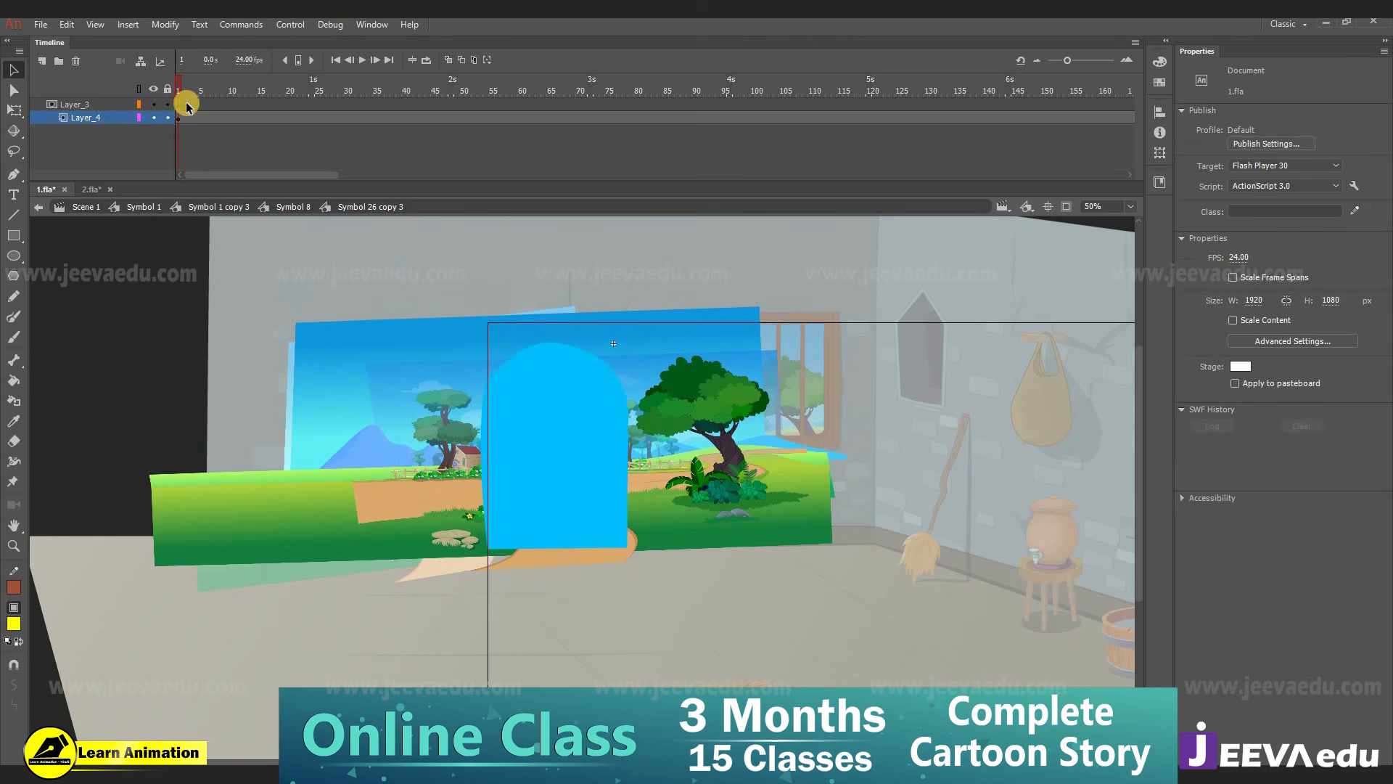
pyautogui.rightClick(185, 105)
pyautogui.click(225, 250)
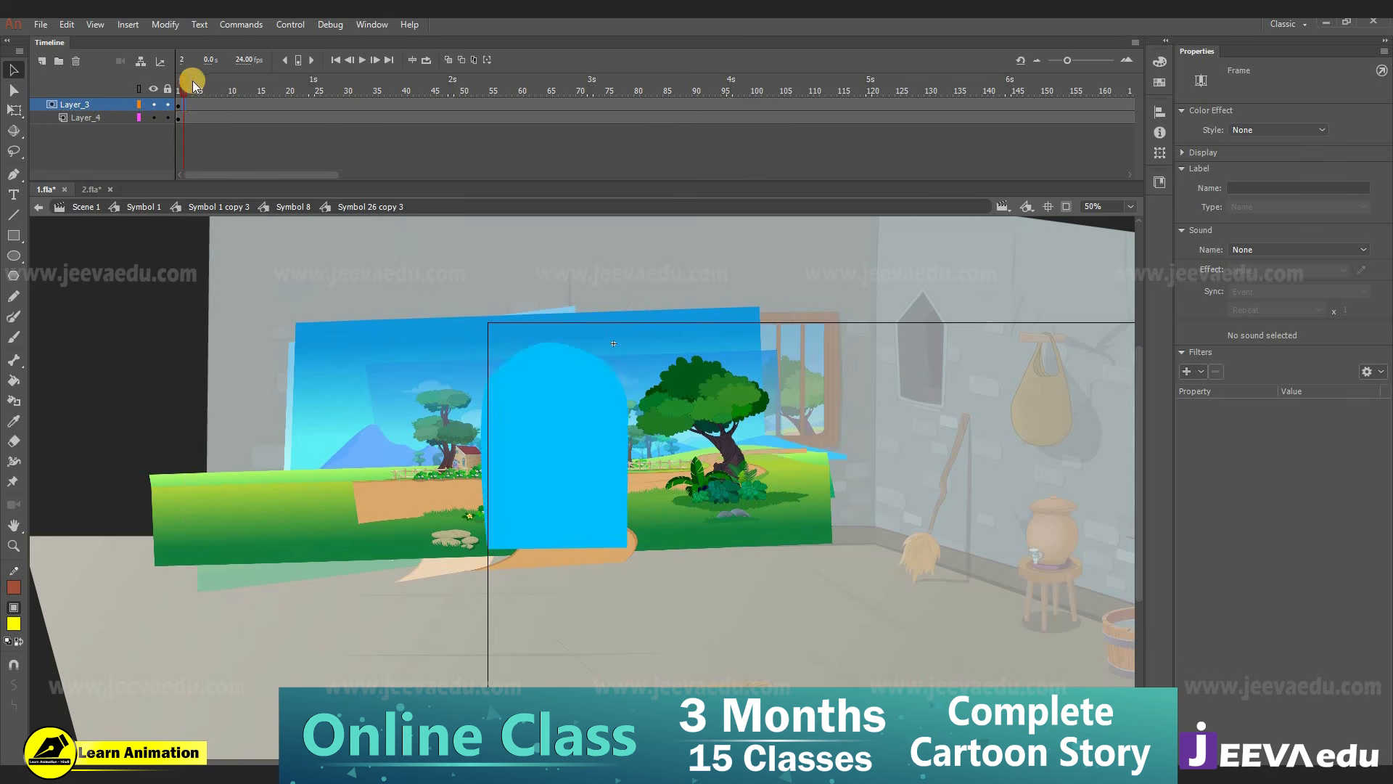
# - Lock Layer_3 and Layer_4 to apply the doorway mask, and bring the playhead back to frame 1
pyautogui.moveTo(192, 85); pyautogui.dragTo(214, 138)
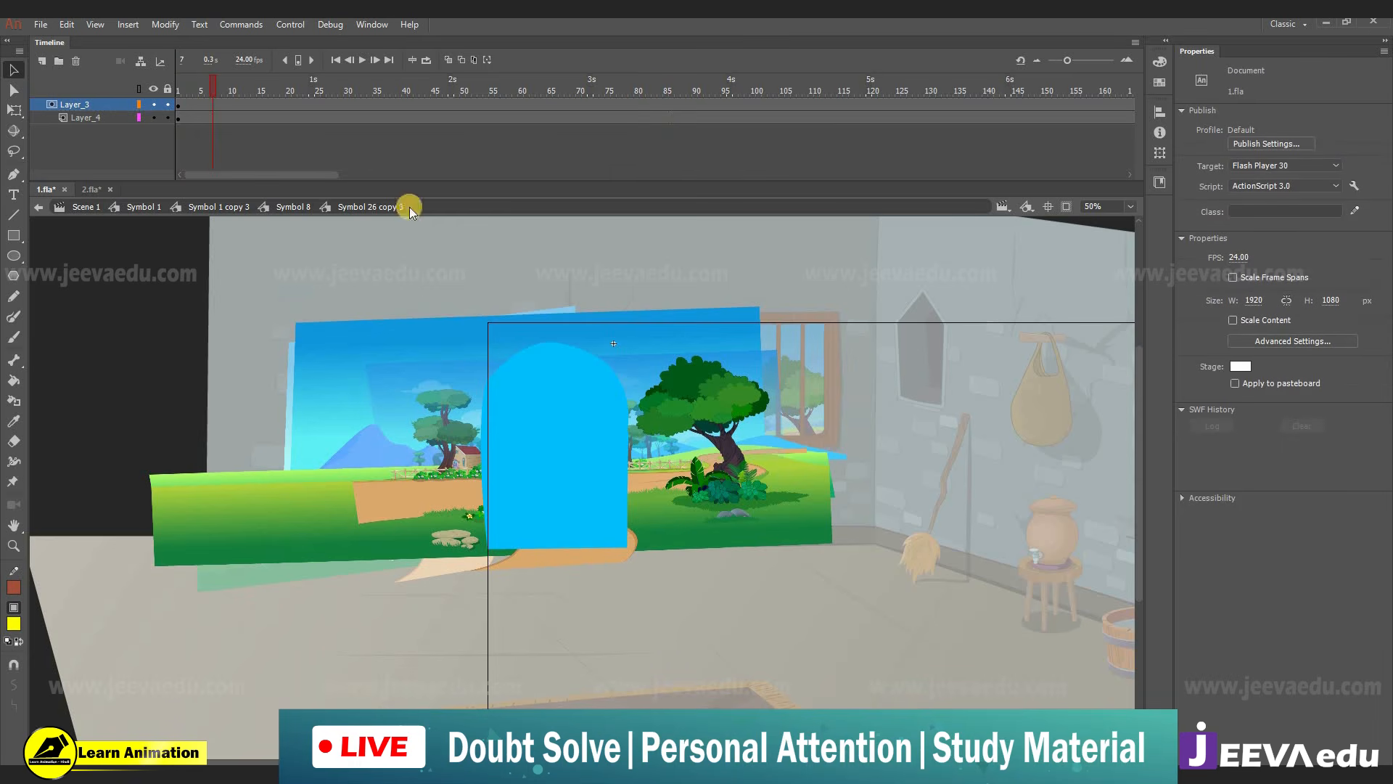
pyautogui.click(596, 500)
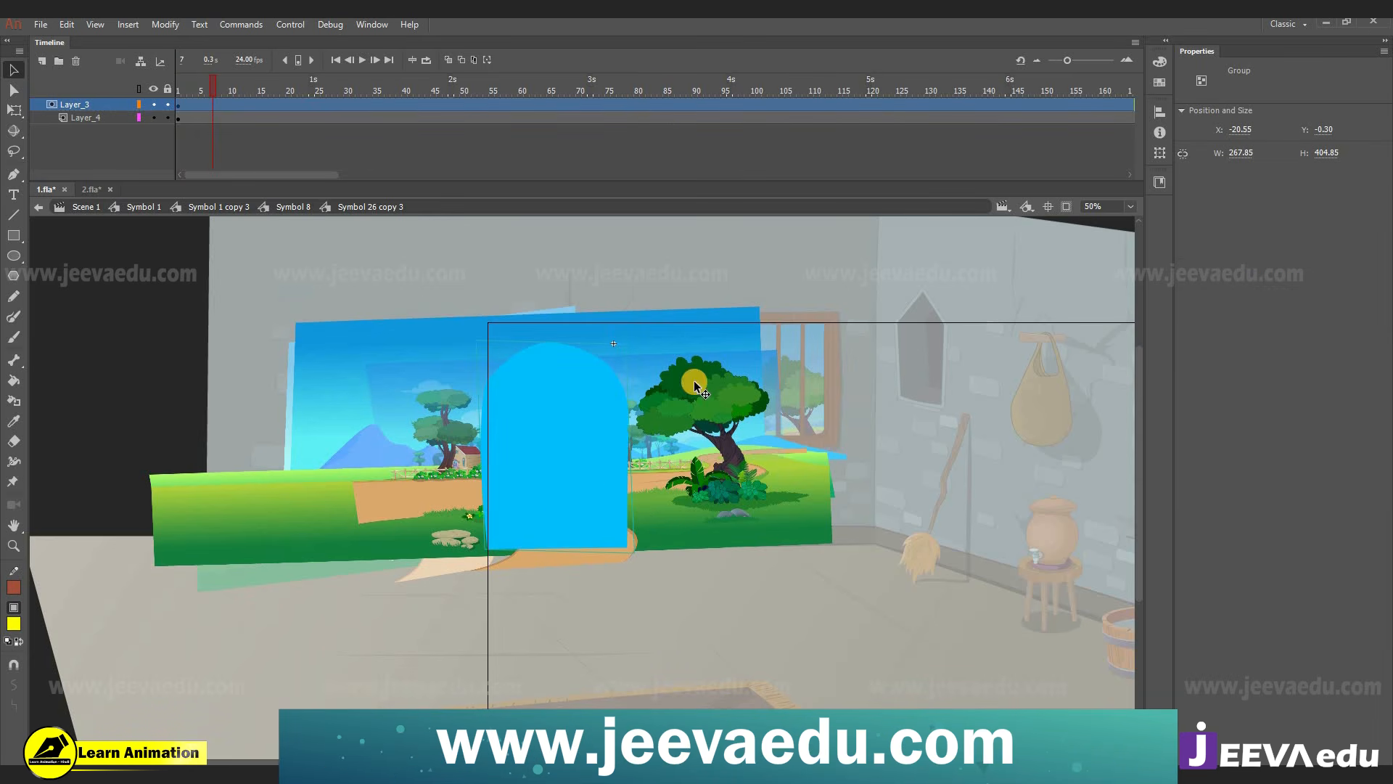
pyautogui.click(153, 111)
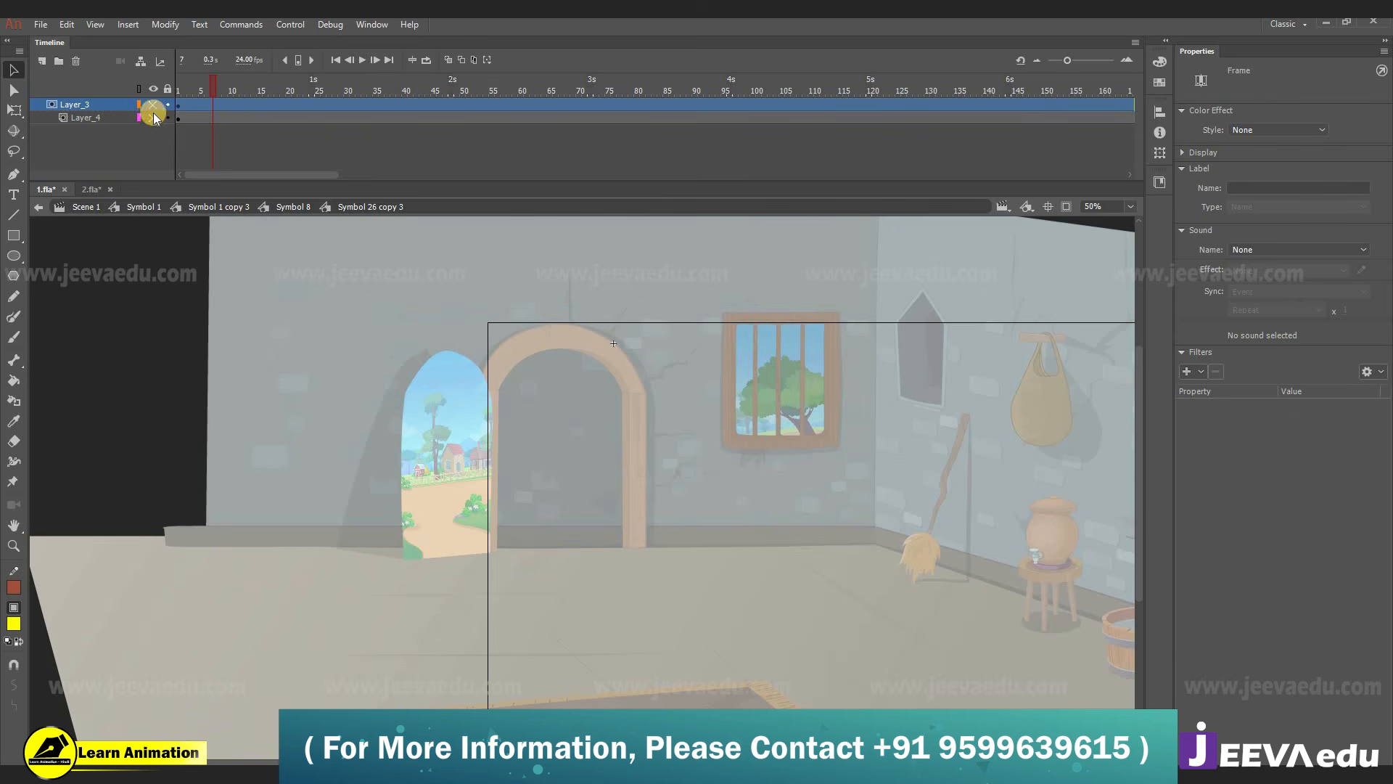
pyautogui.moveTo(167, 105); pyautogui.dragTo(167, 122)
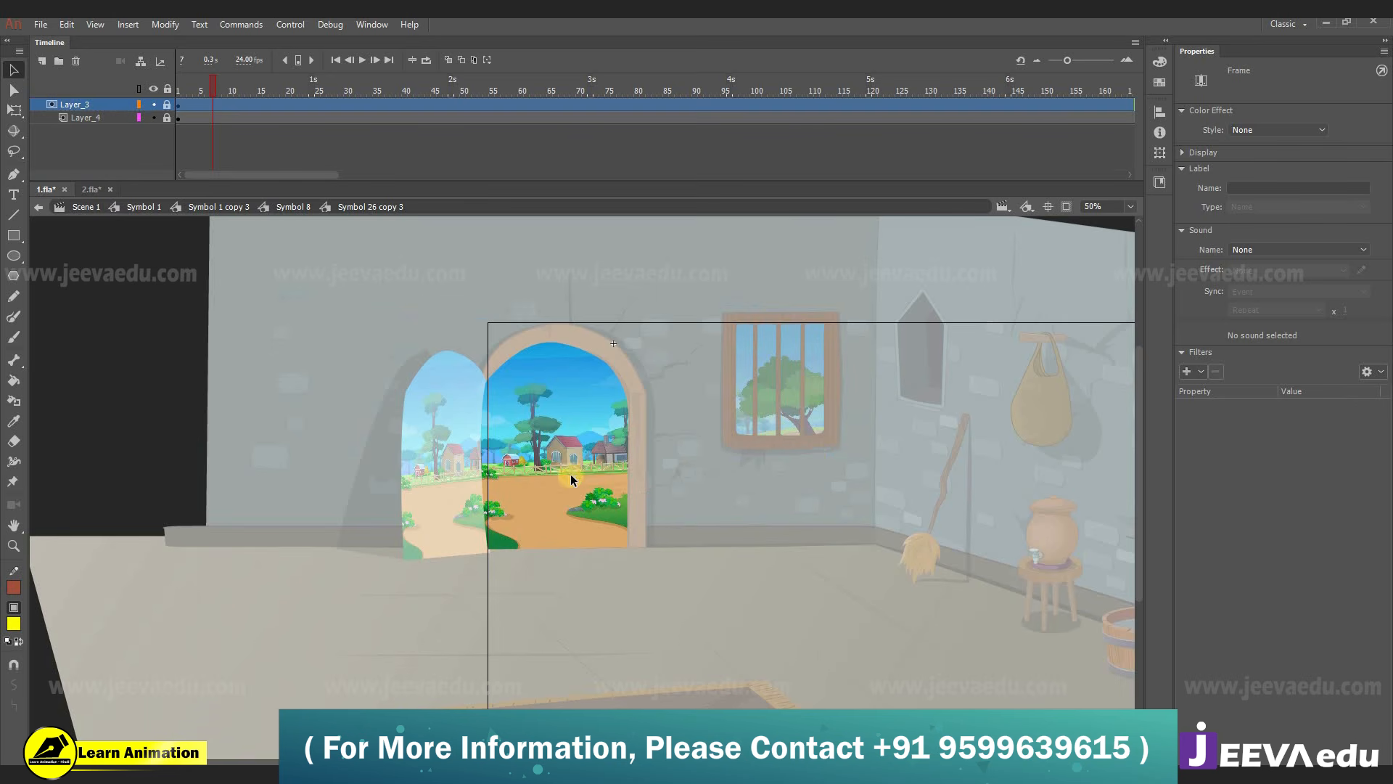
pyautogui.moveTo(239, 80); pyautogui.dragTo(105, 105)
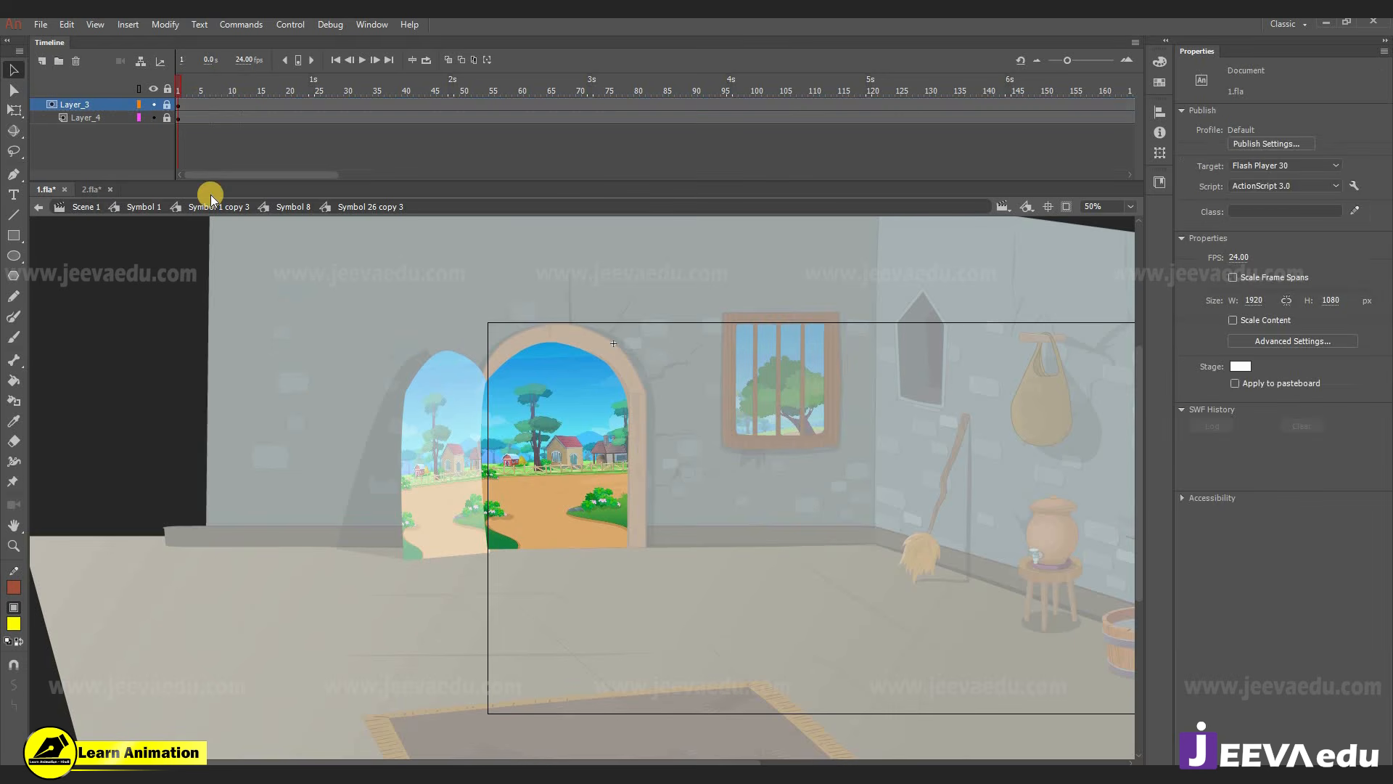
# - Back in Symbol 8, delete the extra Symbol 26 copy 3 instance beside the doorway and the open door's shadow
pyautogui.click(278, 210)
pyautogui.click(495, 415)
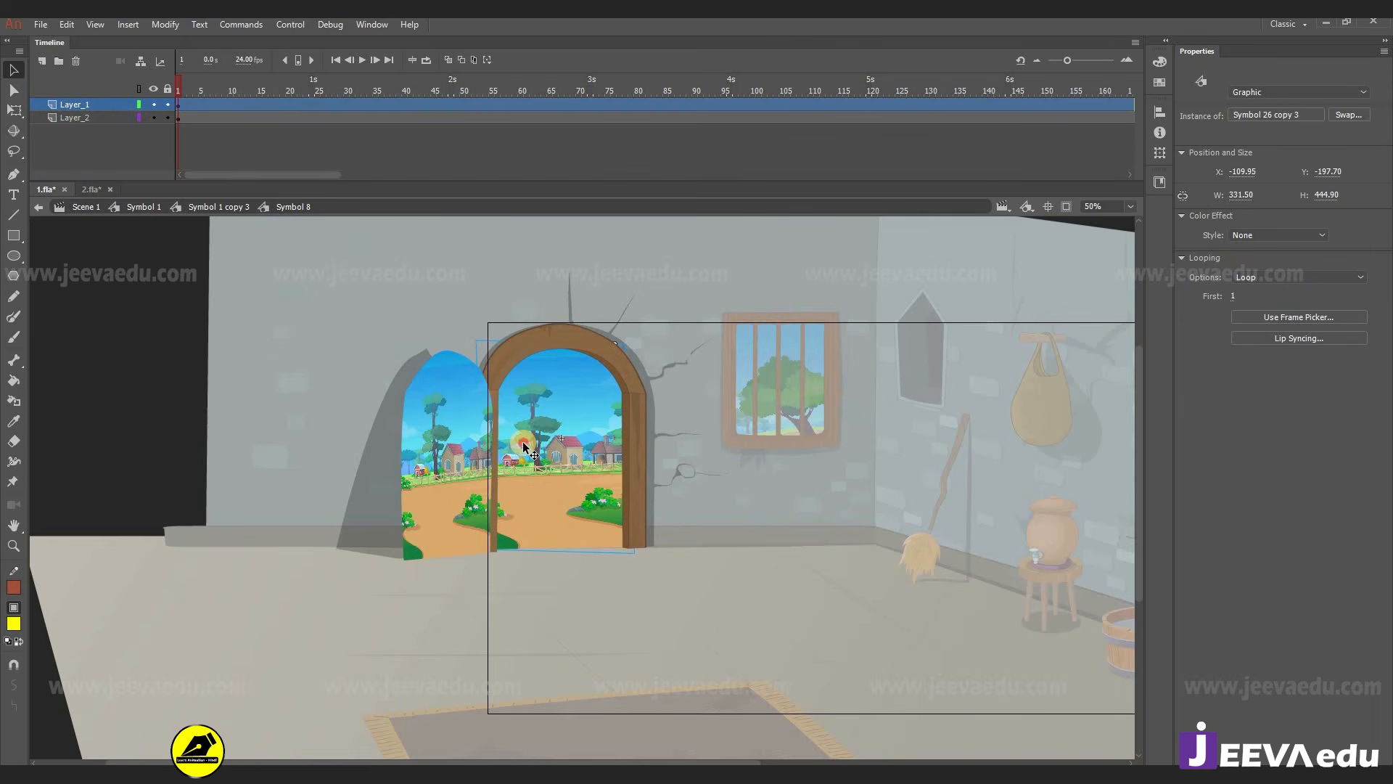
pyautogui.doubleClick(481, 450)
pyautogui.doubleClick(446, 469)
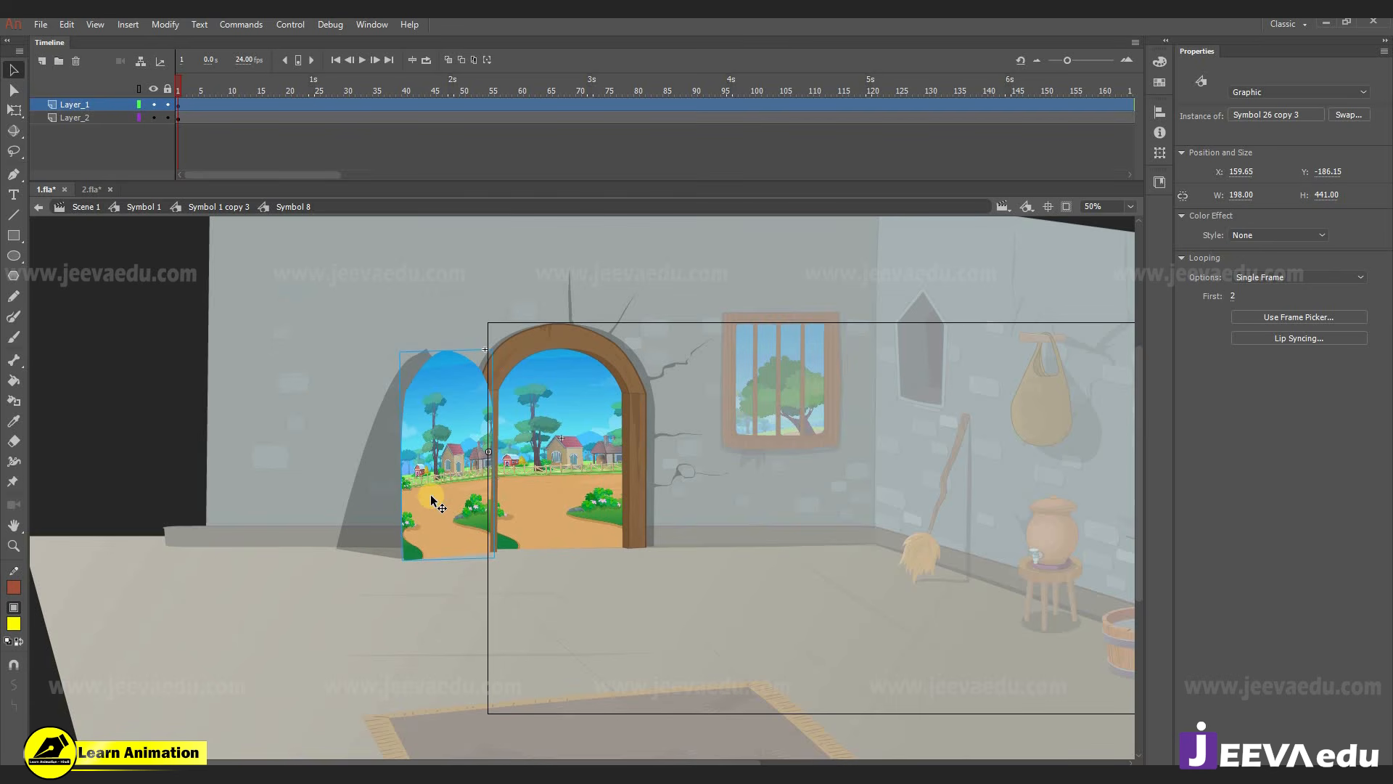
pyautogui.press('Delete')
pyautogui.click(445, 492)
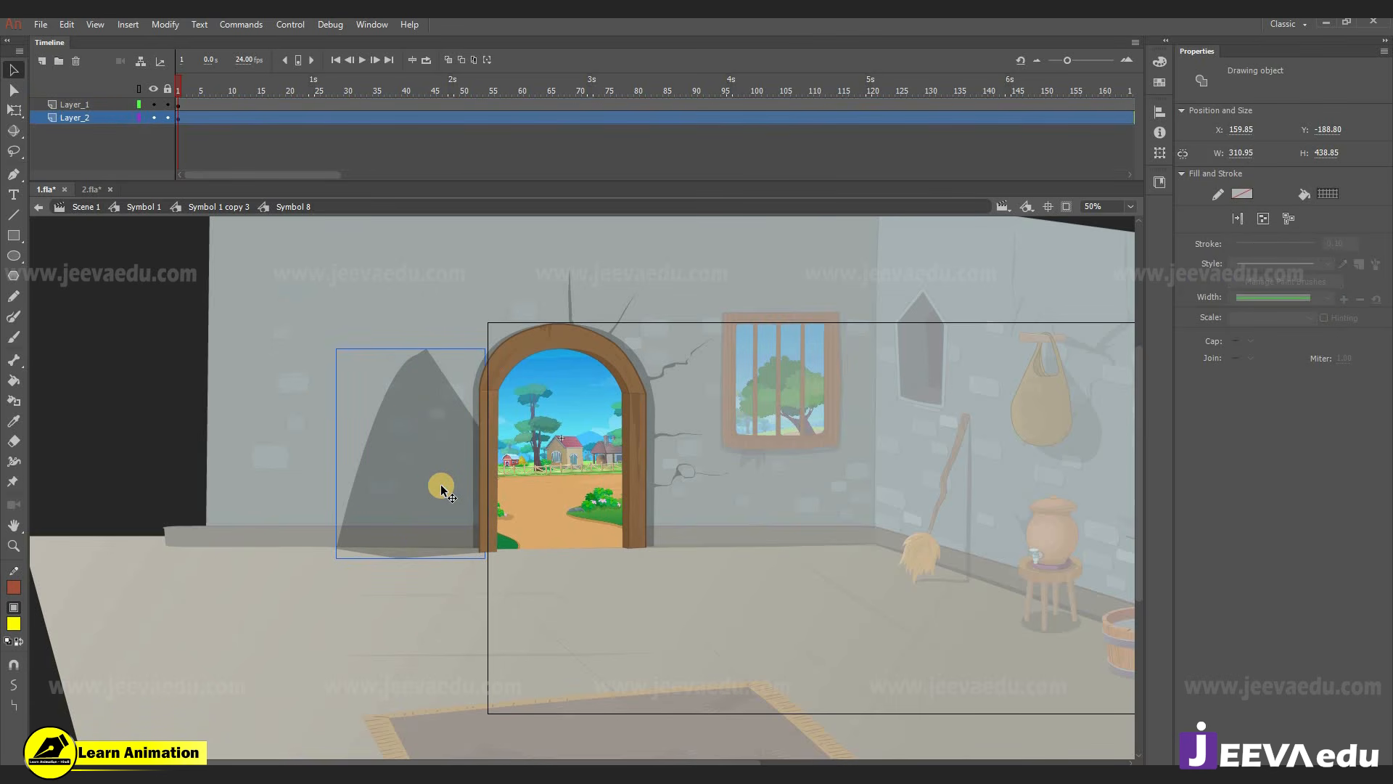
pyautogui.press('Delete')
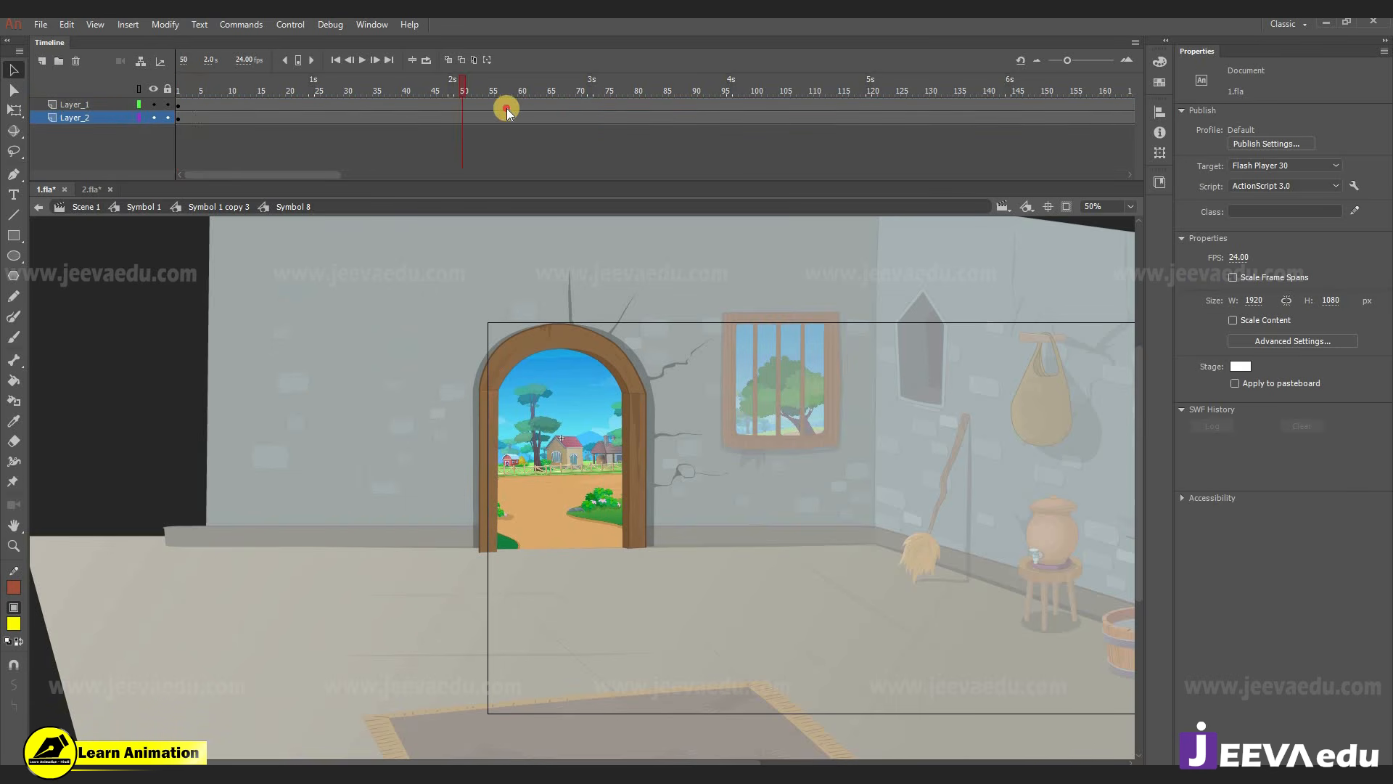
# - Open Symbol 26 copy 3 in the doorway, unlock its mask layers, and convert the landscape bitmap on Layer_4 into a graphic symbol
pyautogui.moveTo(506, 109); pyautogui.dragTo(507, 113)
pyautogui.click(611, 472)
pyautogui.doubleClick(591, 484)
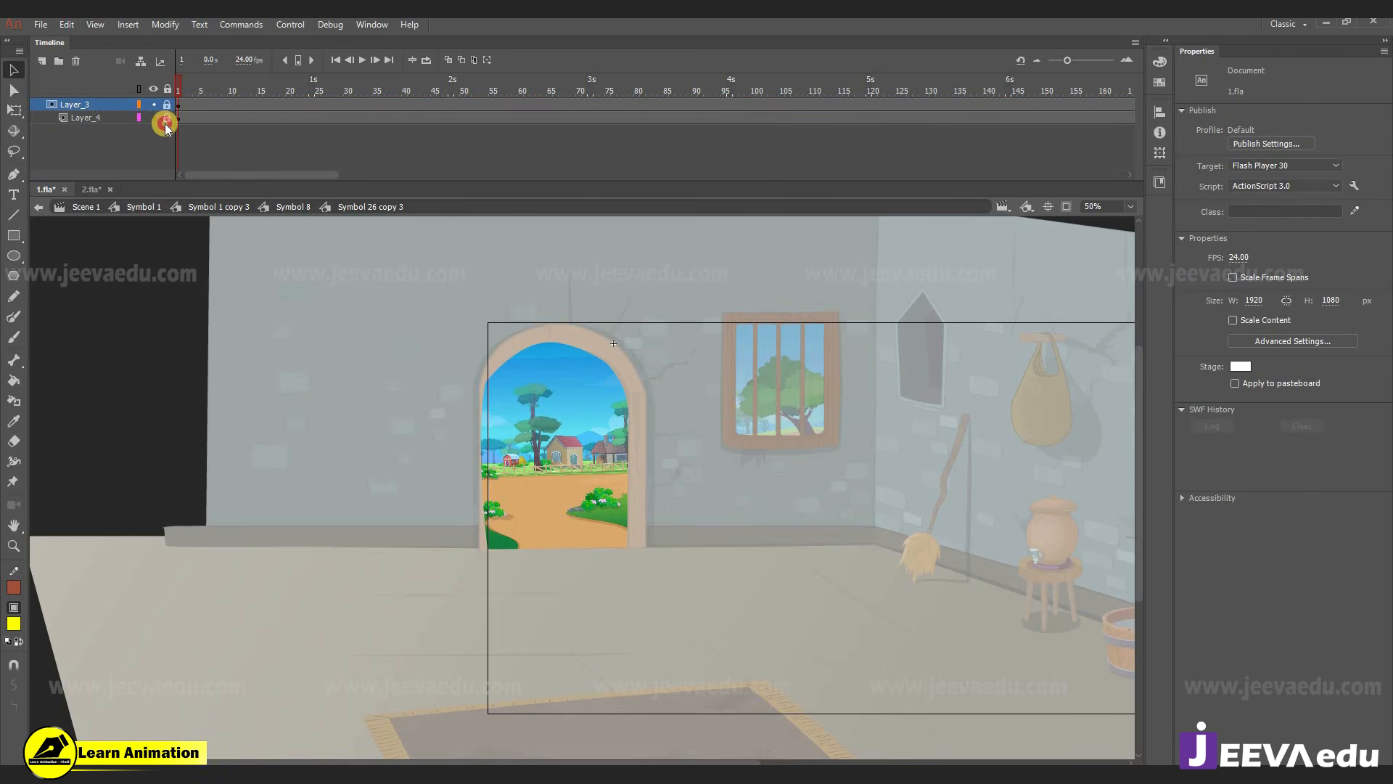
pyautogui.click(165, 123)
pyautogui.click(207, 89)
pyautogui.click(454, 401)
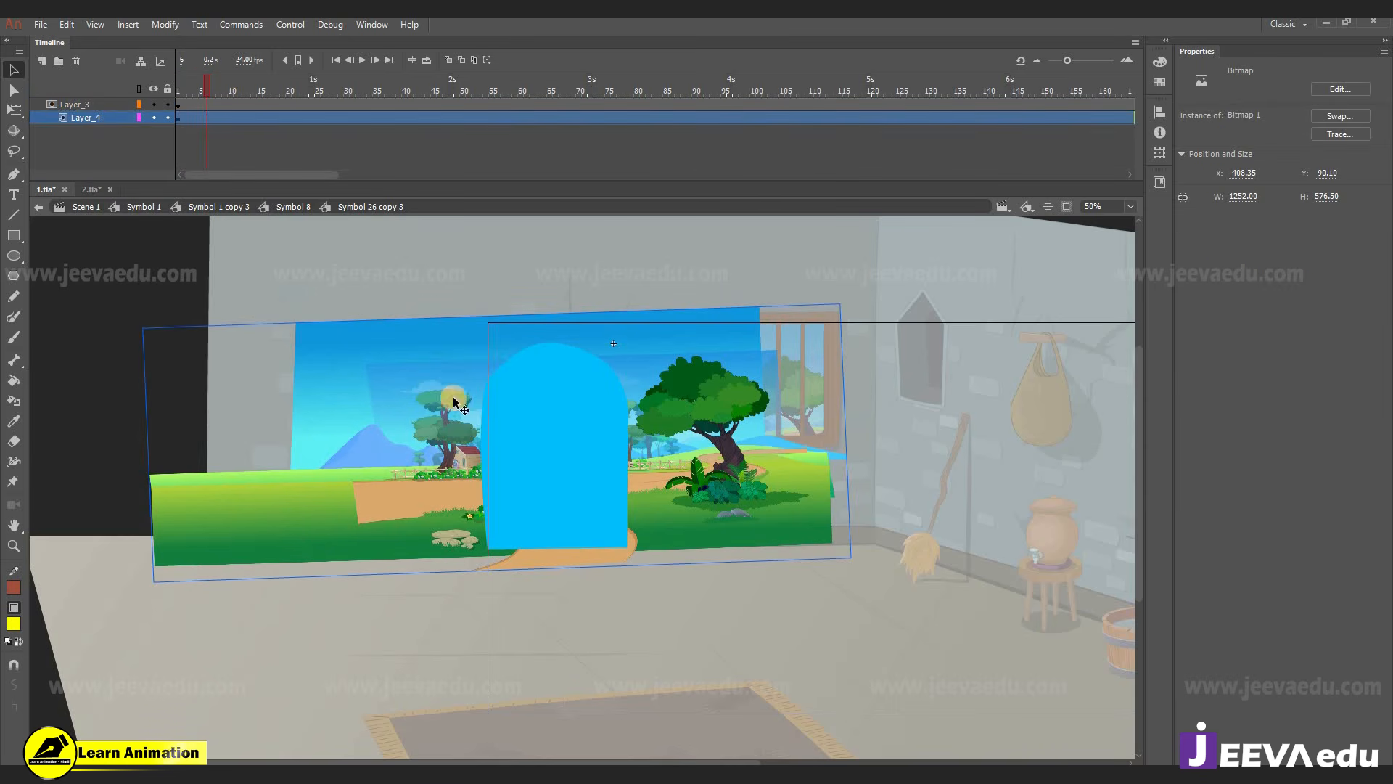
pyautogui.press('F8')
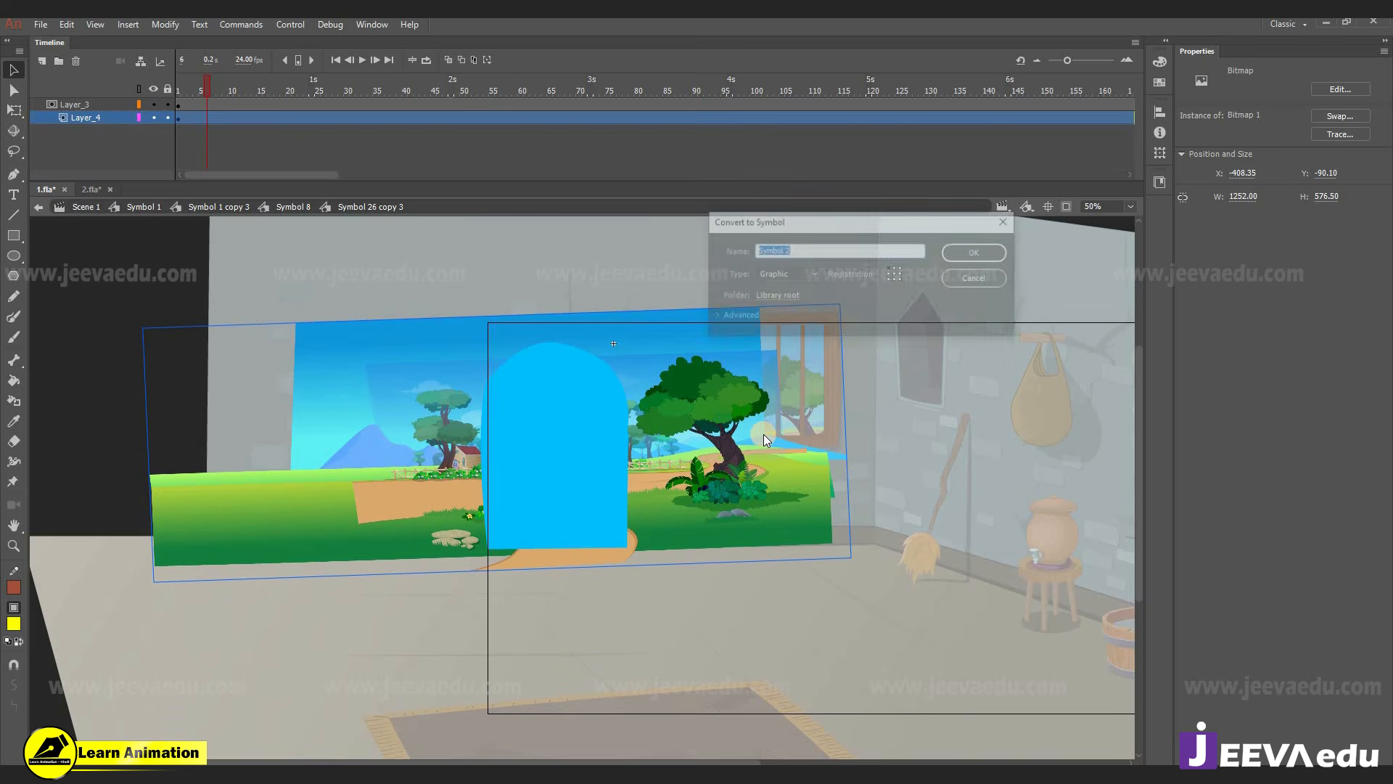
pyautogui.press('Return')
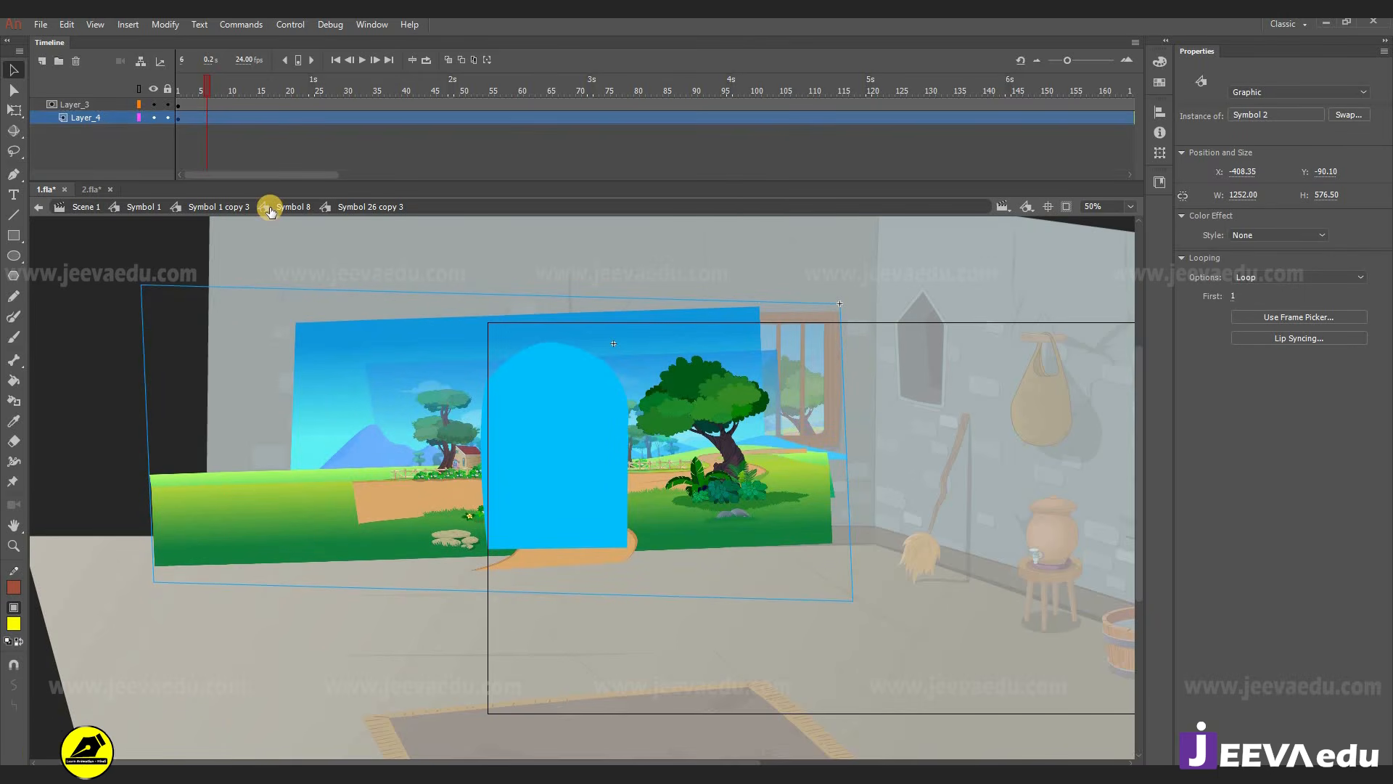
# - Return to the Symbol 1 timeline and clip the artwork that lies outside the stage
pyautogui.click(290, 207)
pyautogui.click(214, 207)
pyautogui.press('z')
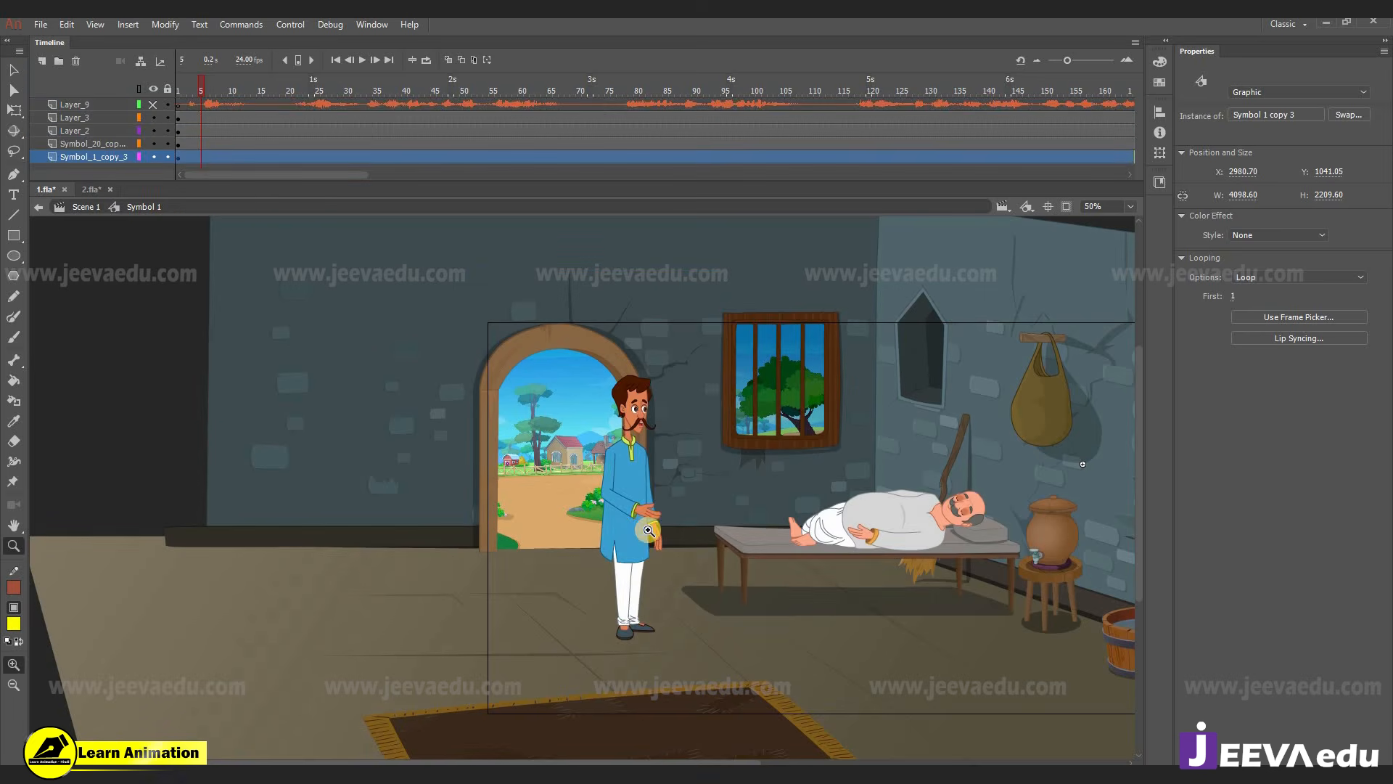
pyautogui.keyDown('alt'); pyautogui.click(827, 518); pyautogui.keyUp('alt')
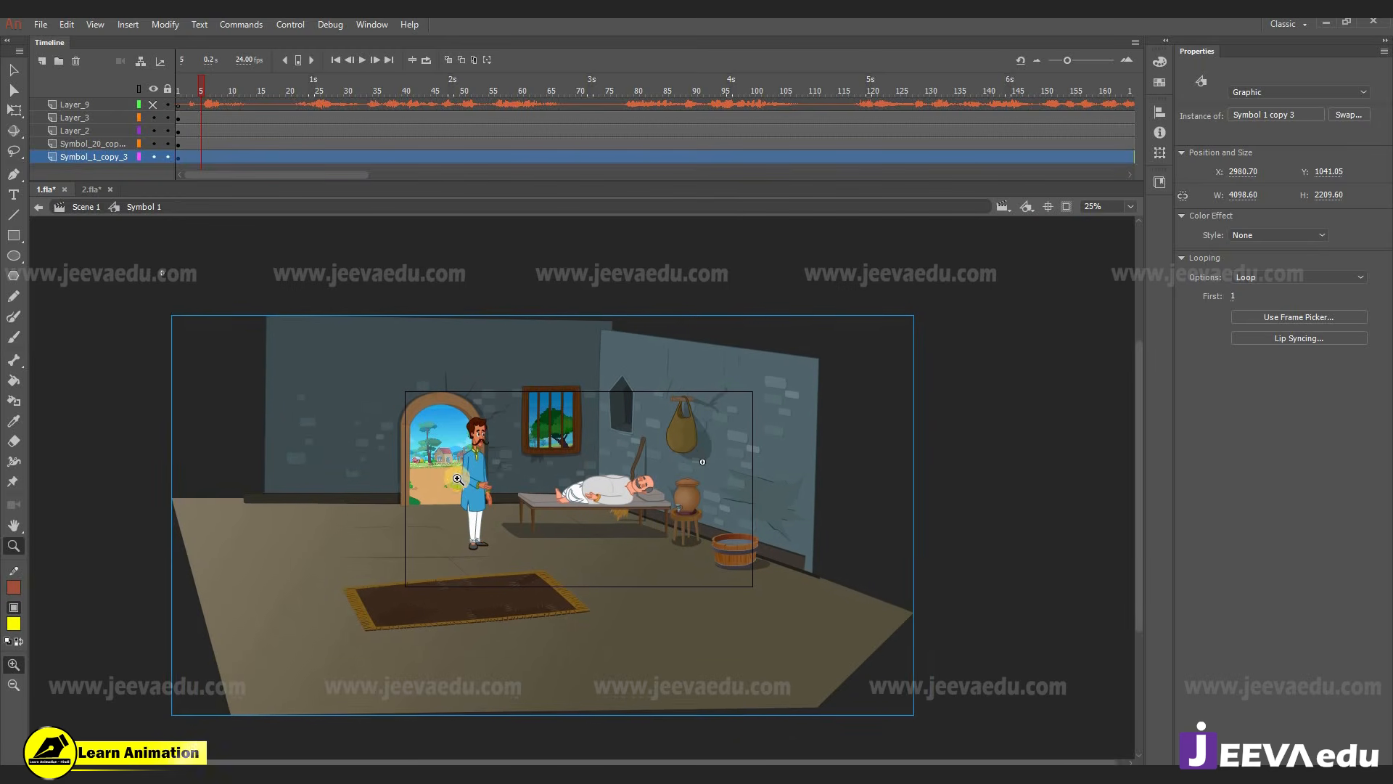
pyautogui.click(1064, 208)
# - Unhide Layer_9 and play the dialogue scene from frame 1 to about frame 69
pyautogui.press('Home')
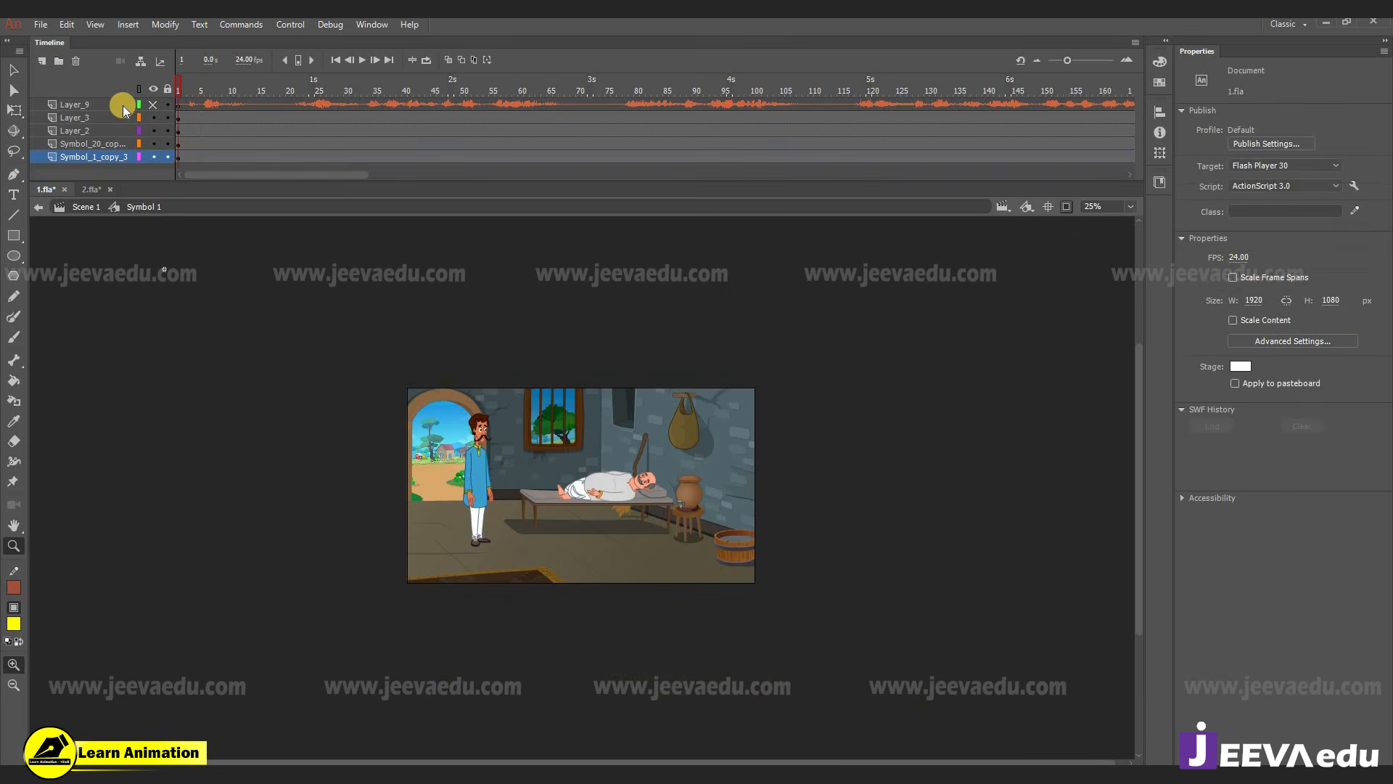
pyautogui.press('Return')
pyautogui.press('Return')
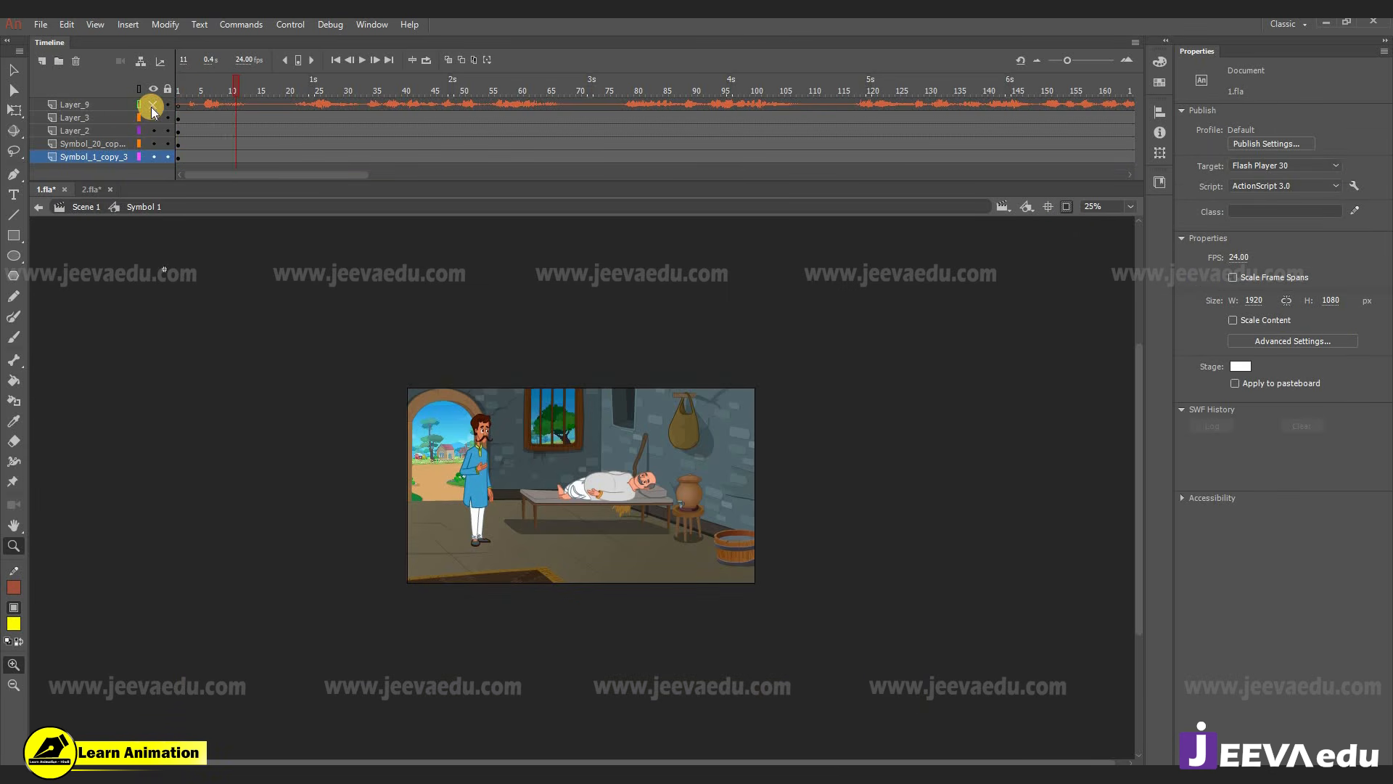
pyautogui.press('Return')
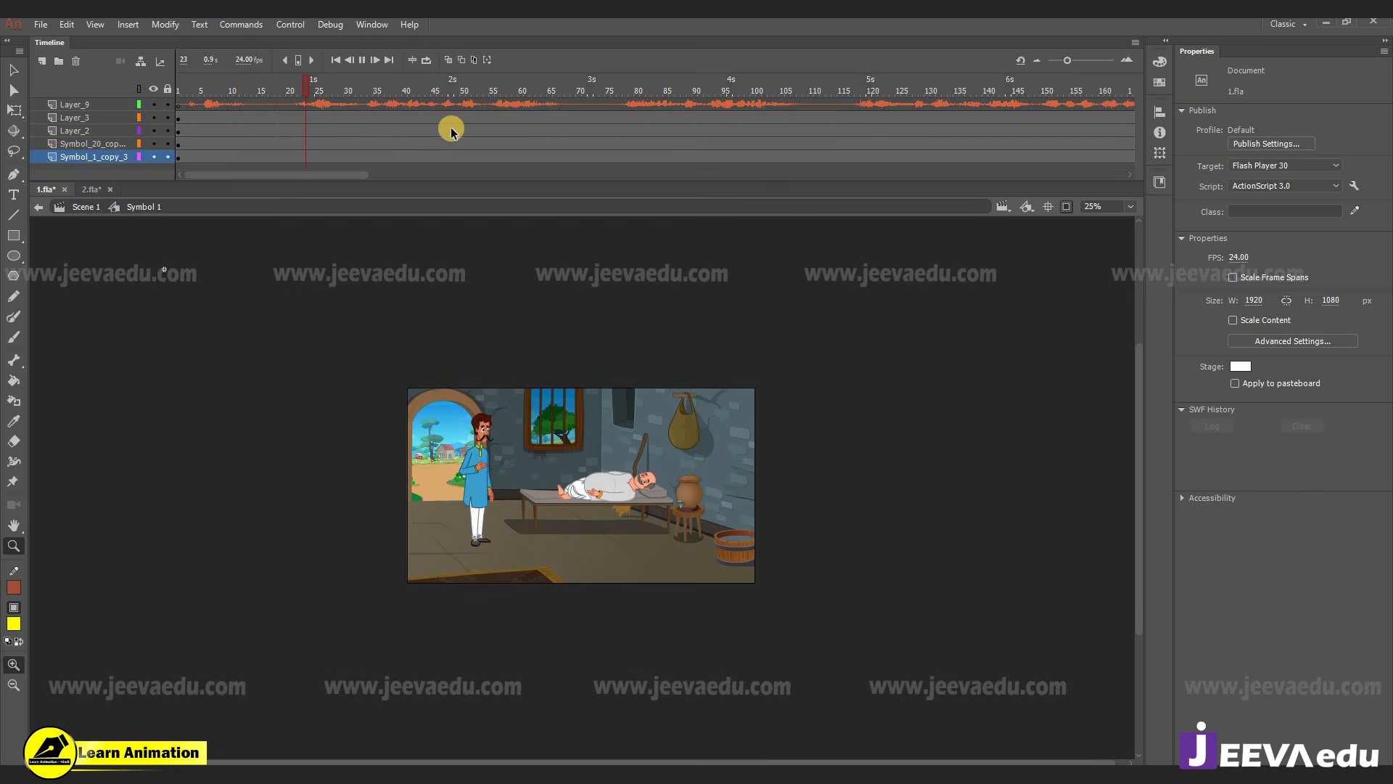
pyautogui.press('Return')
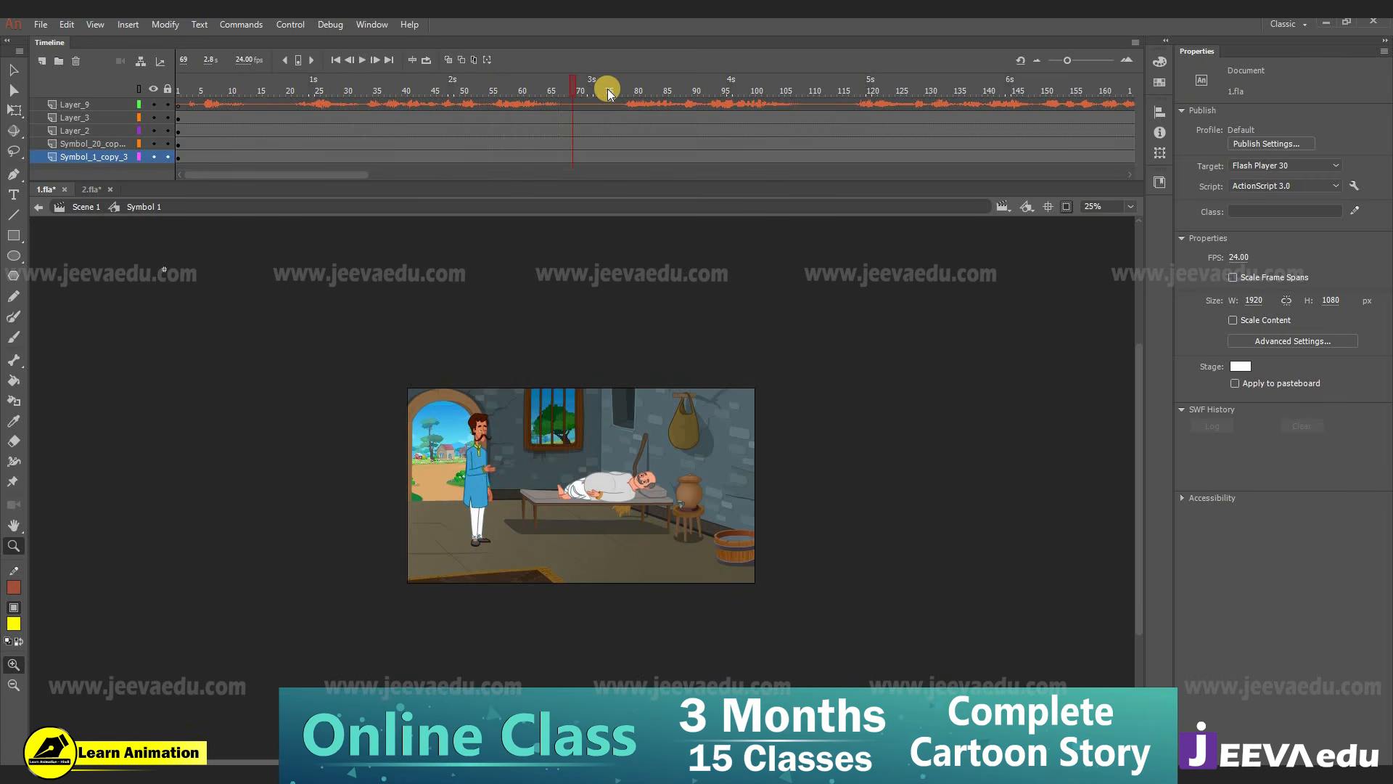
# - Insert keyframes at frame 76 on the four artwork layers below Layer_9, hide Layer_9, and replay the scene from frame 1
pyautogui.moveTo(608, 93); pyautogui.dragTo(618, 96)
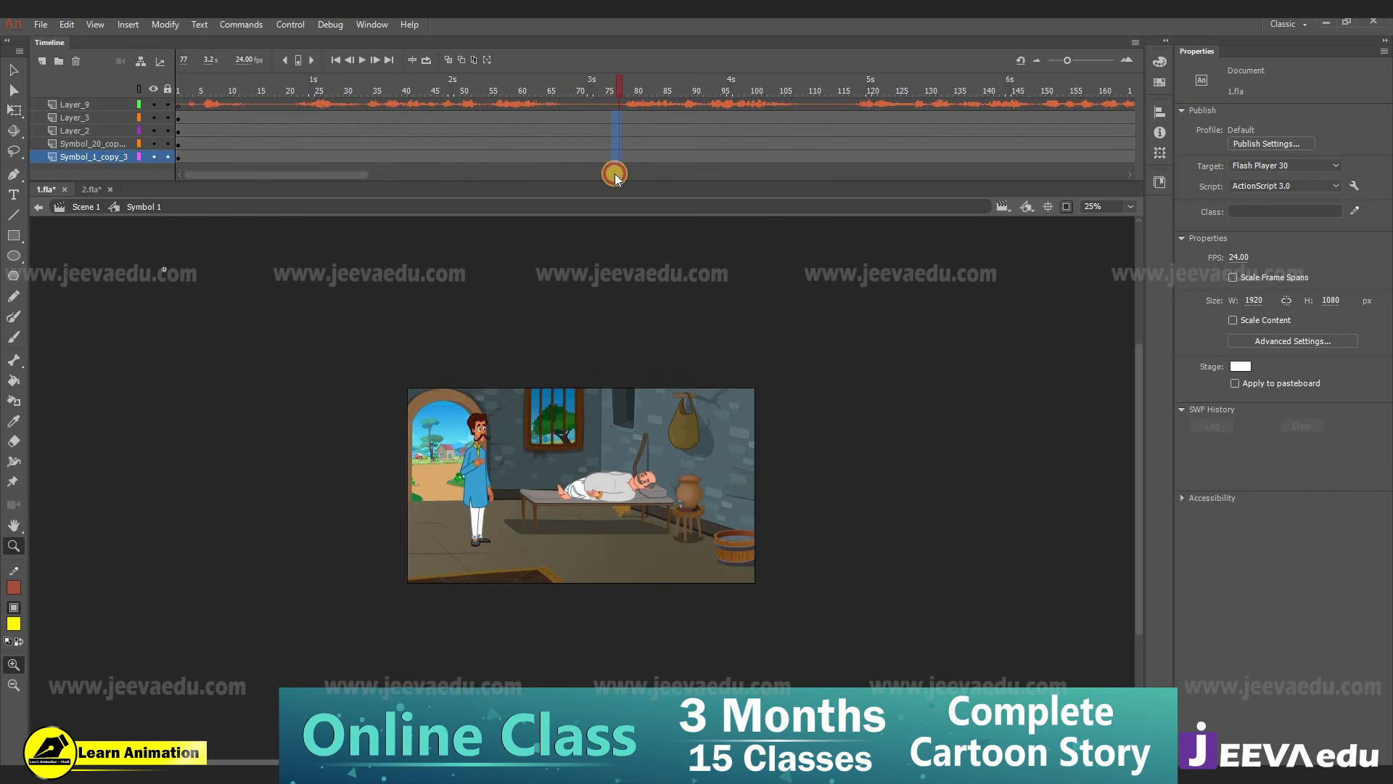
pyautogui.press('F6')
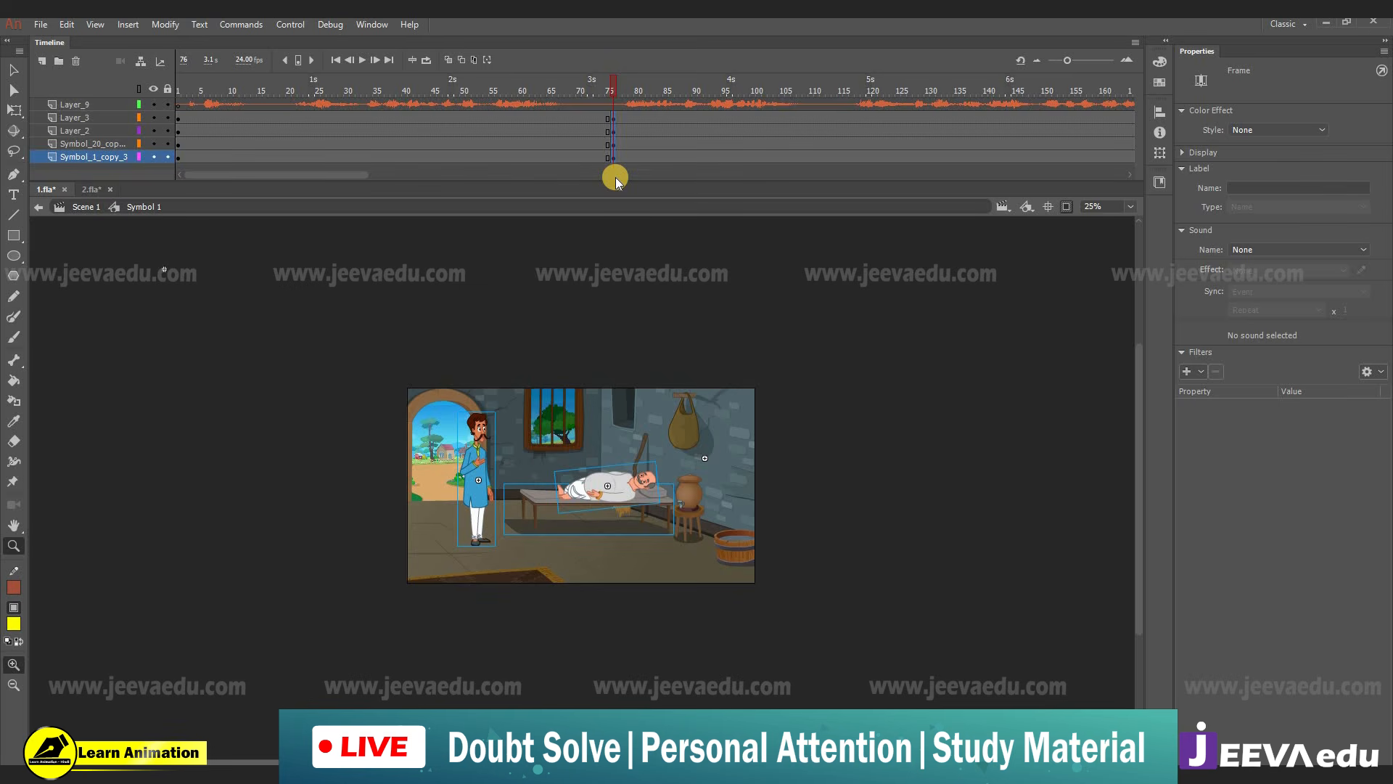
pyautogui.moveTo(591, 87); pyautogui.dragTo(154, 155)
pyautogui.click(154, 105)
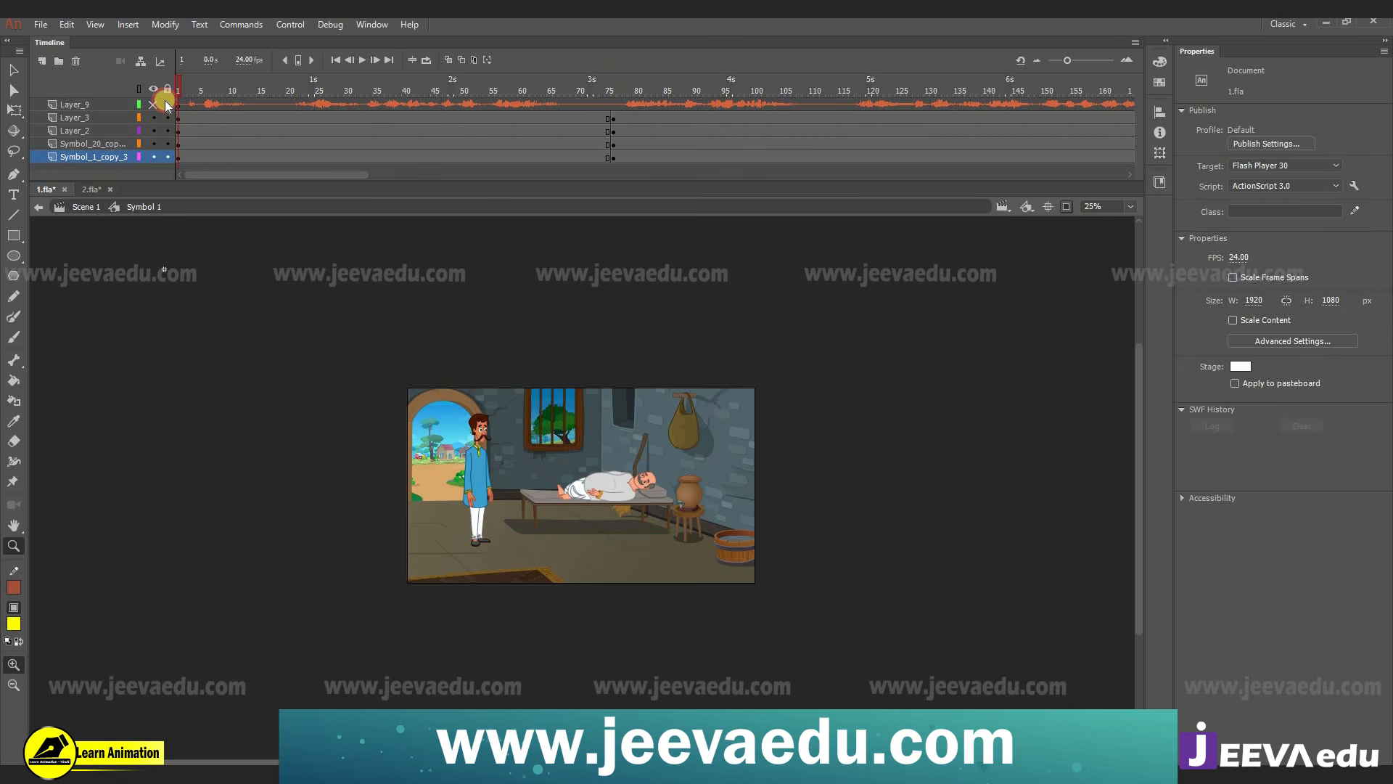
pyautogui.press('Return')
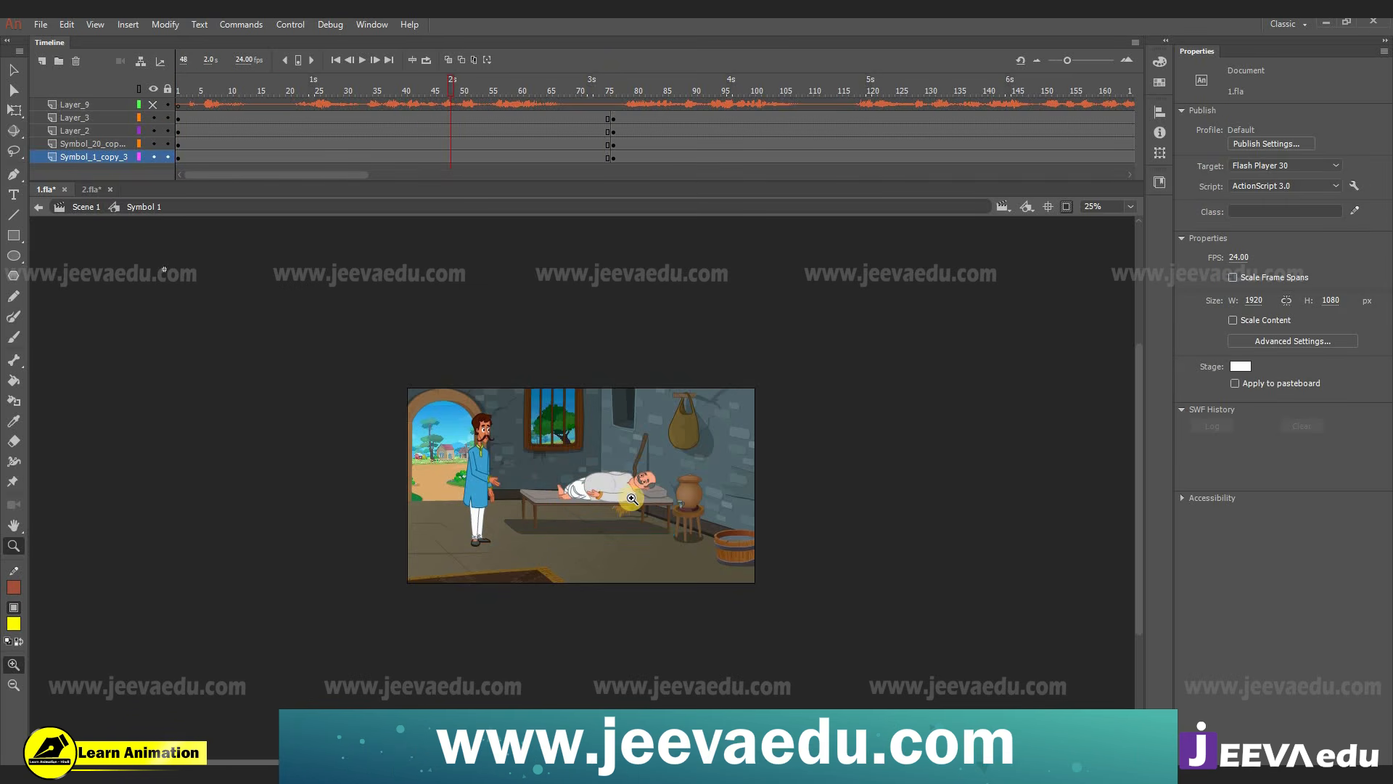
# - Create classic tweens between frames 1 and 76 on all four artwork layers
pyautogui.moveTo(571, 159); pyautogui.dragTo(522, 120)
pyautogui.rightClick(544, 136)
pyautogui.click(595, 177)
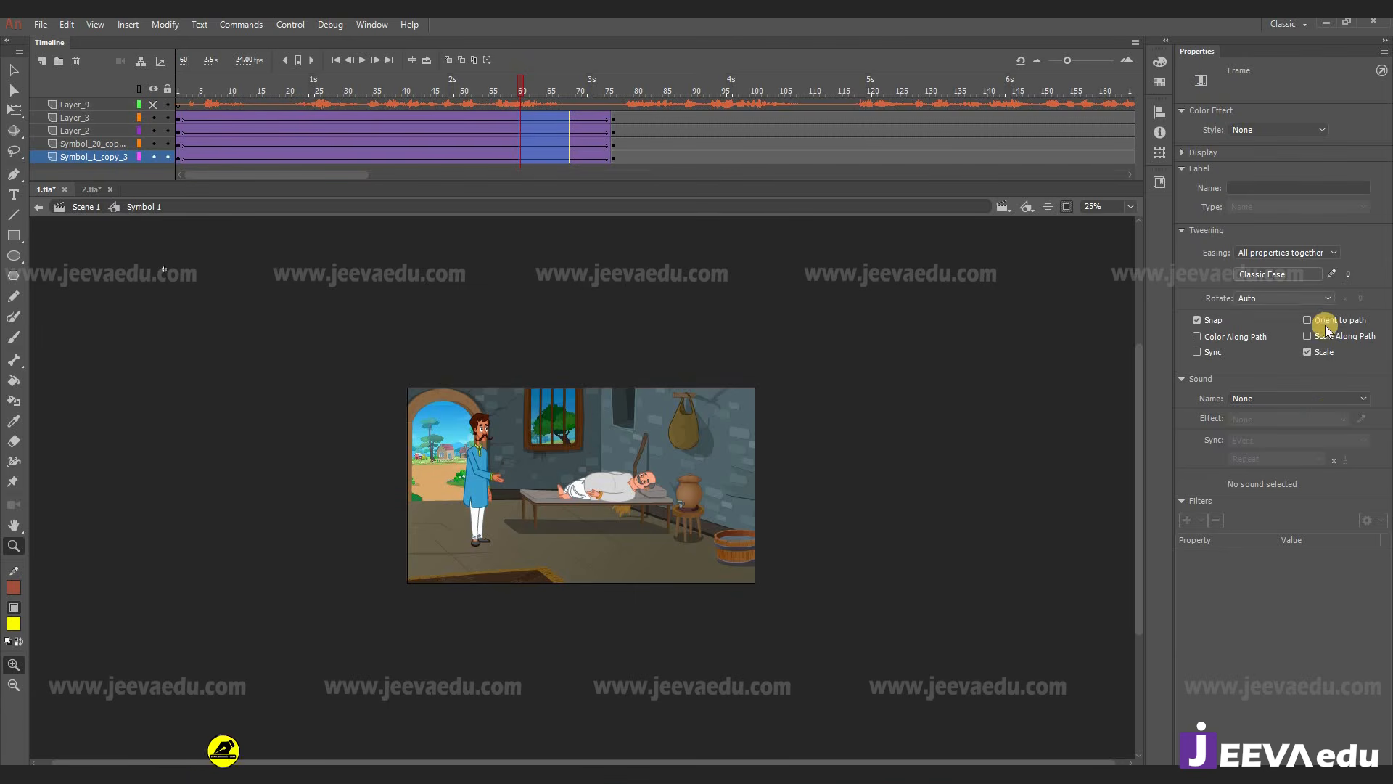
# - Shape an S-curve custom ease for the tweens, slow at start and end, and save it as My Ease 1
pyautogui.click(1331, 273)
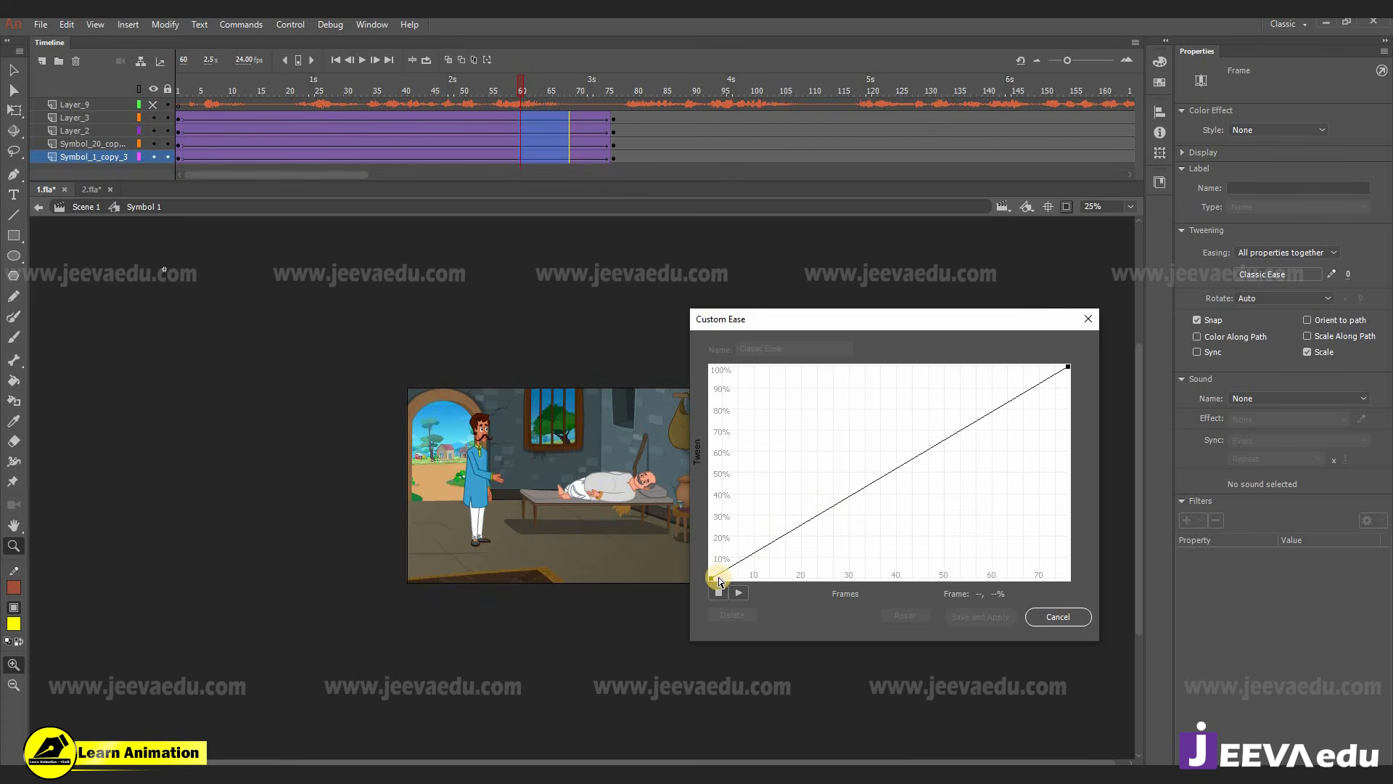
pyautogui.moveTo(831, 509); pyautogui.dragTo(908, 576)
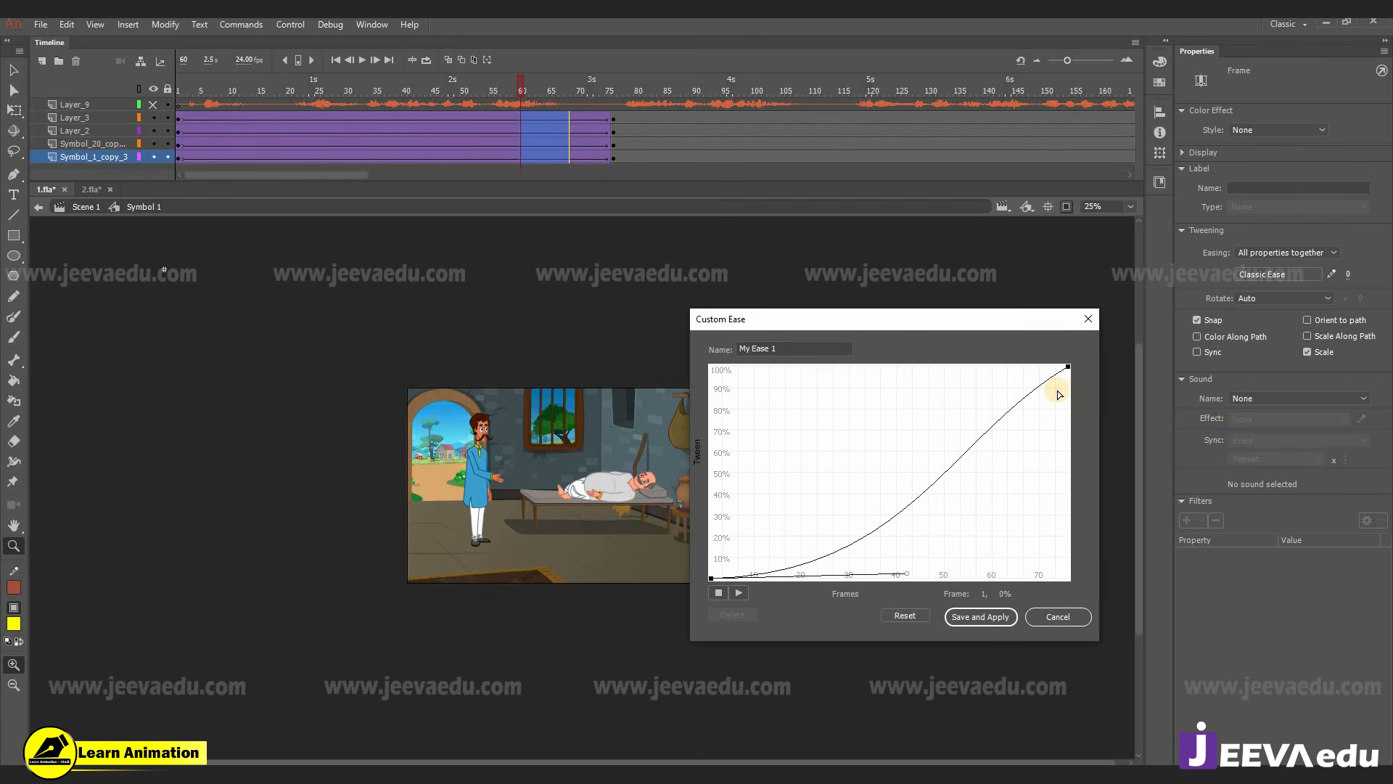
pyautogui.moveTo(1067, 368); pyautogui.dragTo(947, 371)
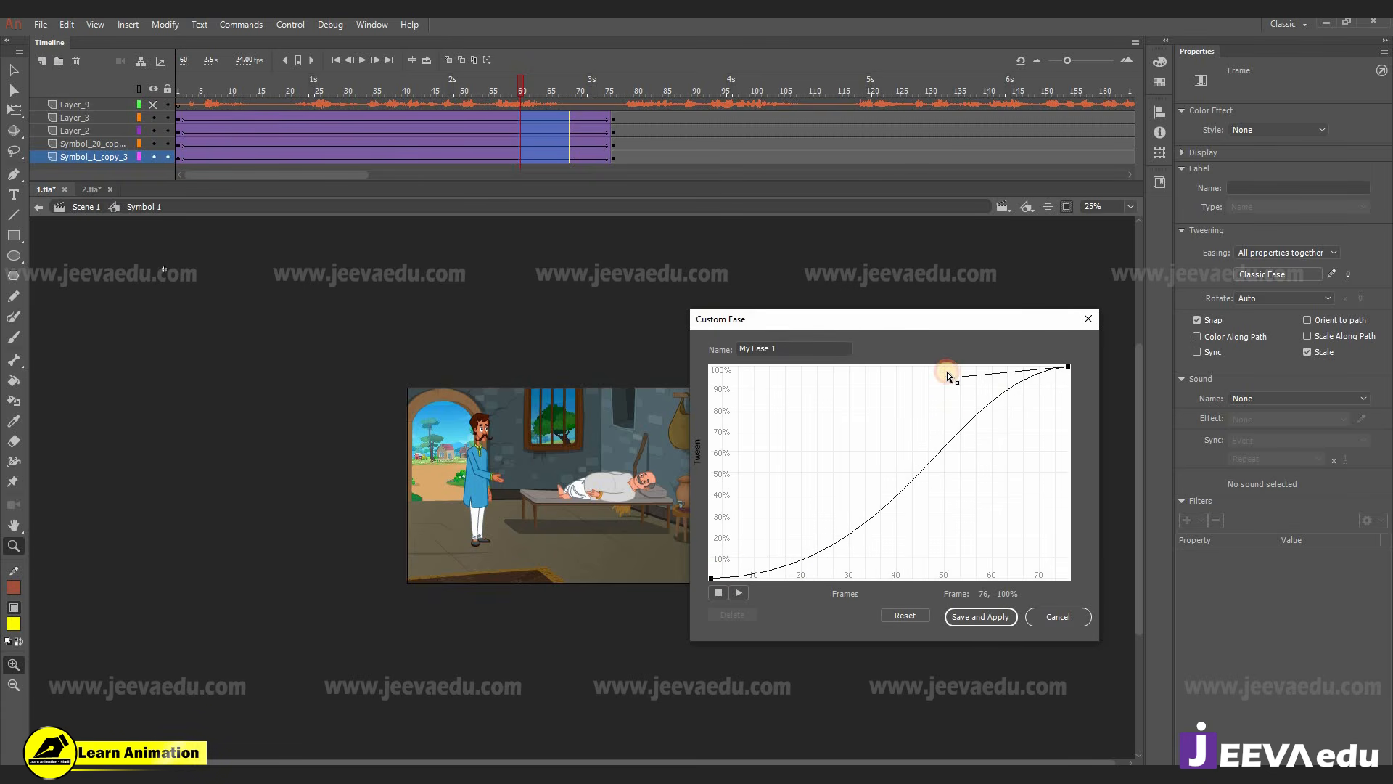
pyautogui.click(990, 618)
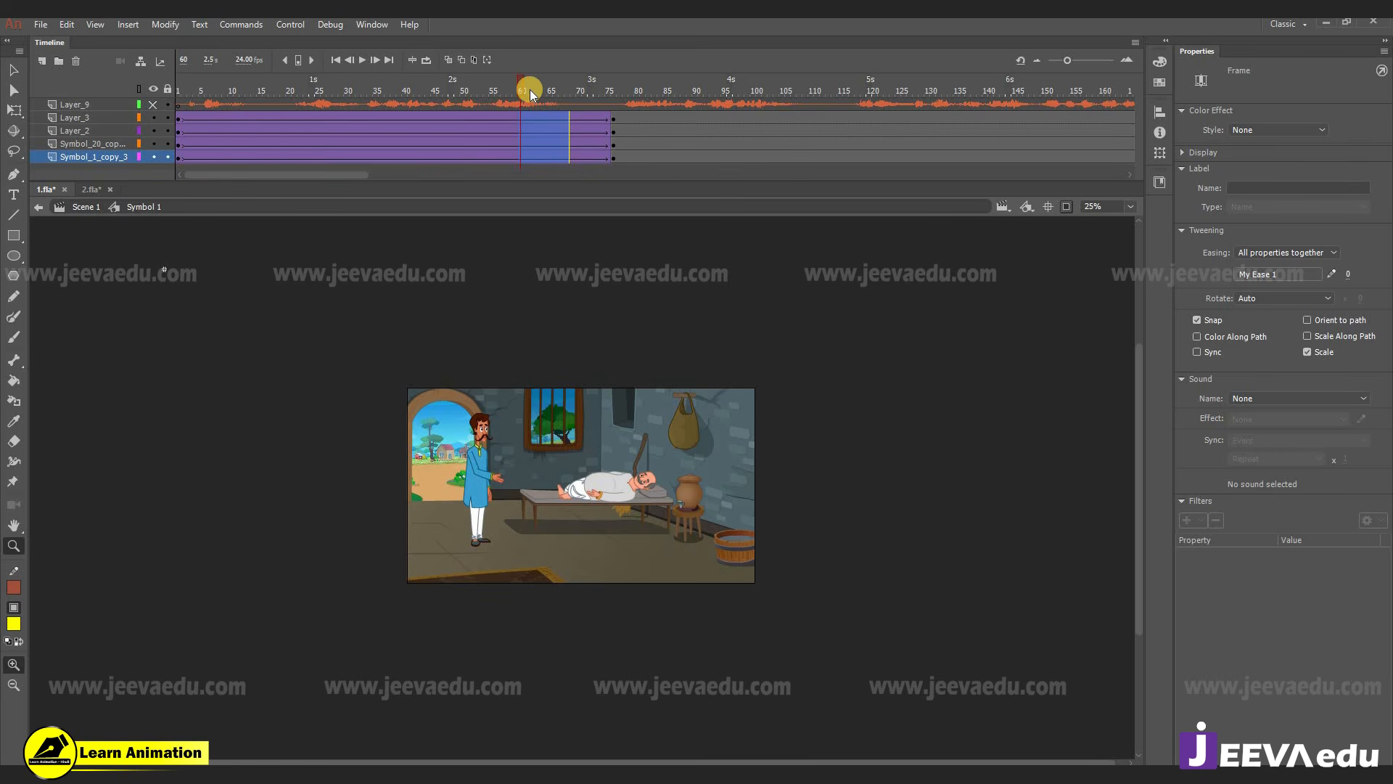
# - Select the frame 76 keyframes on all four artwork layers and scale their content to 115%
pyautogui.moveTo(613, 118); pyautogui.dragTo(615, 180)
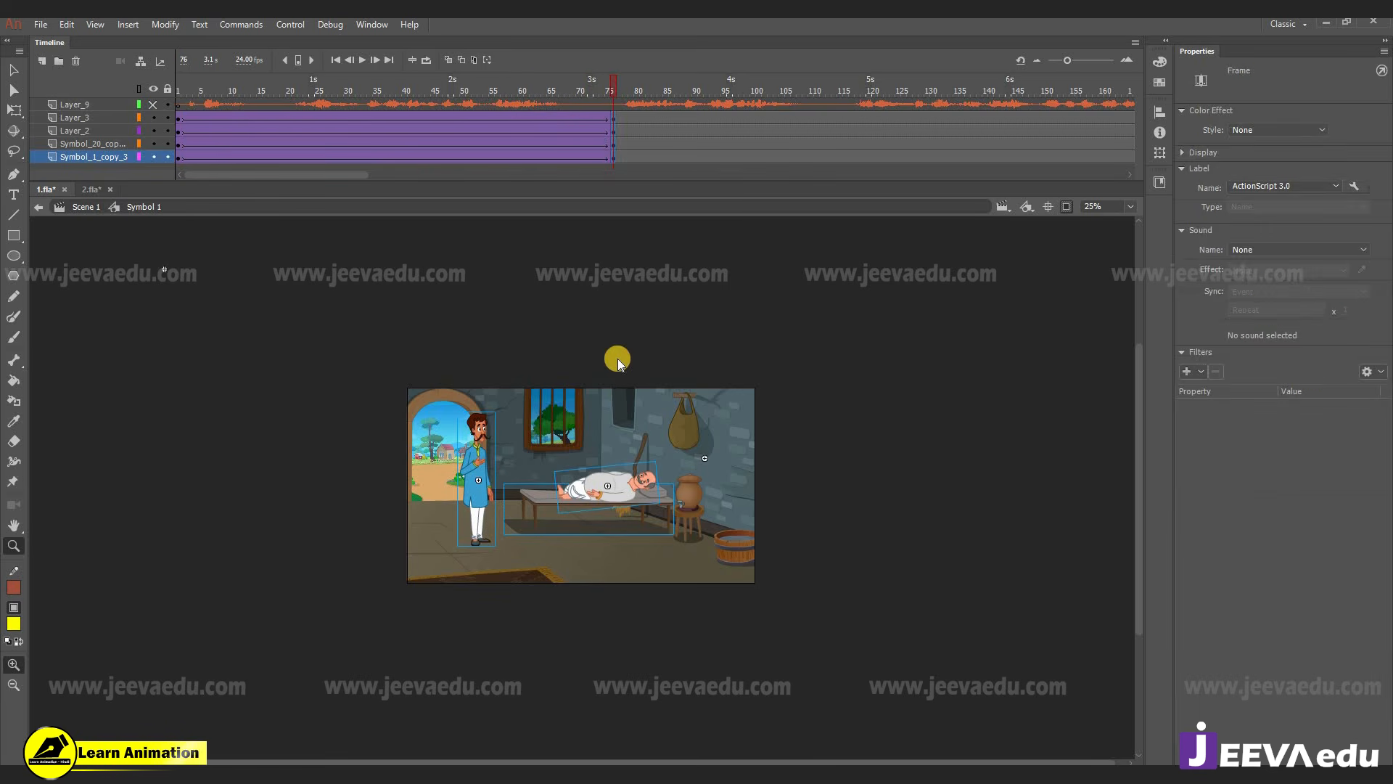
pyautogui.hotkey('ctrl', 'alt', 's')
pyautogui.write('10')
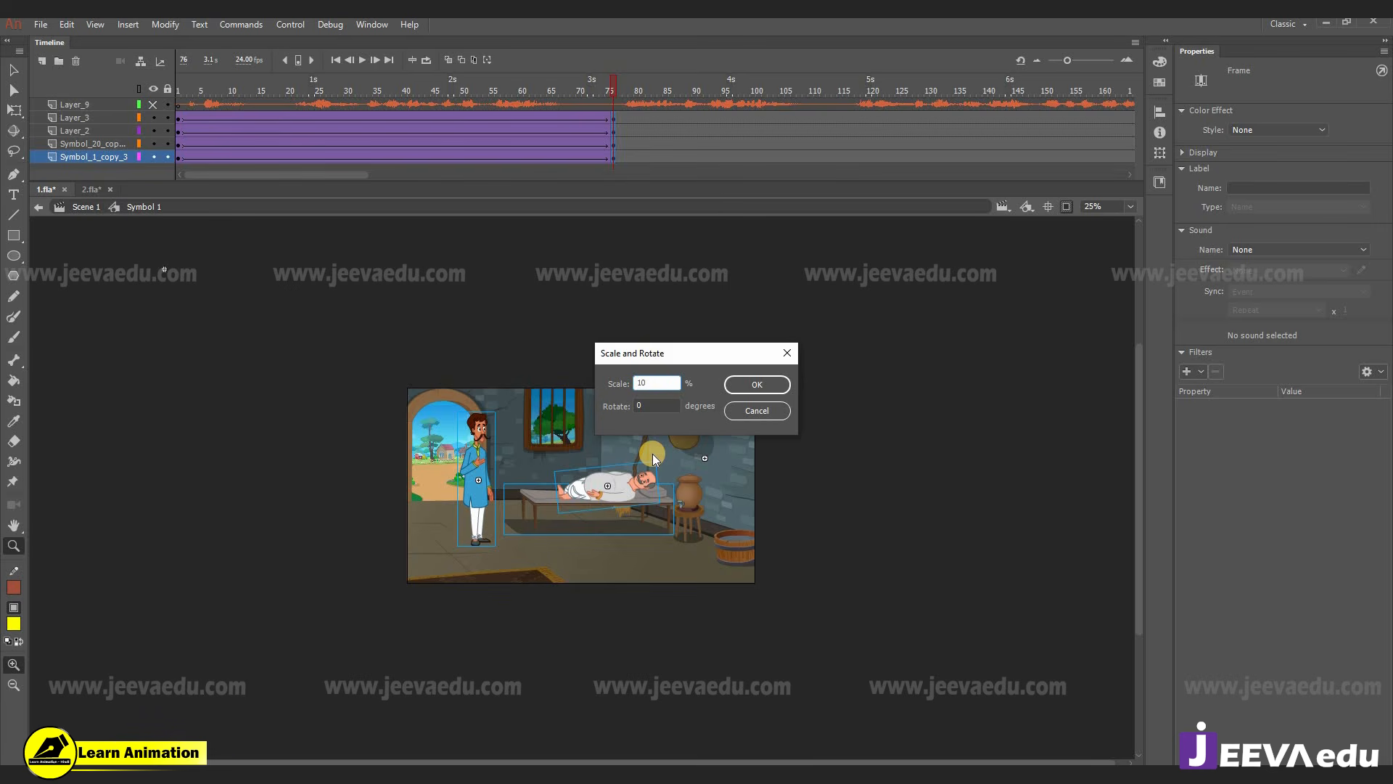
pyautogui.press('BackSpace')
pyautogui.write('15')
pyautogui.press('Return')
# - Scale the frame 76 artwork by another 105% and move it slightly down to reframe both characters
pyautogui.hotkey('ctrl', 'alt', 's')
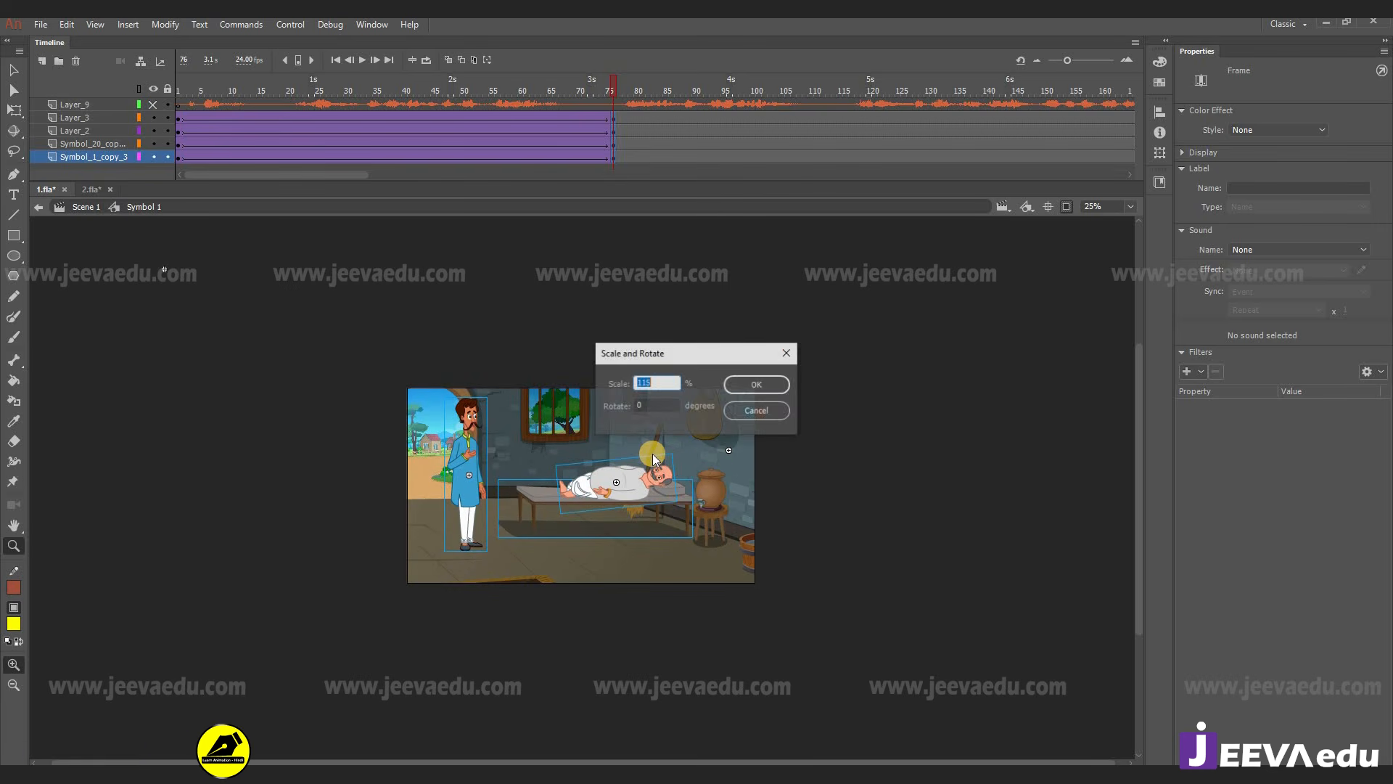
pyautogui.write('105')
pyautogui.press('Return')
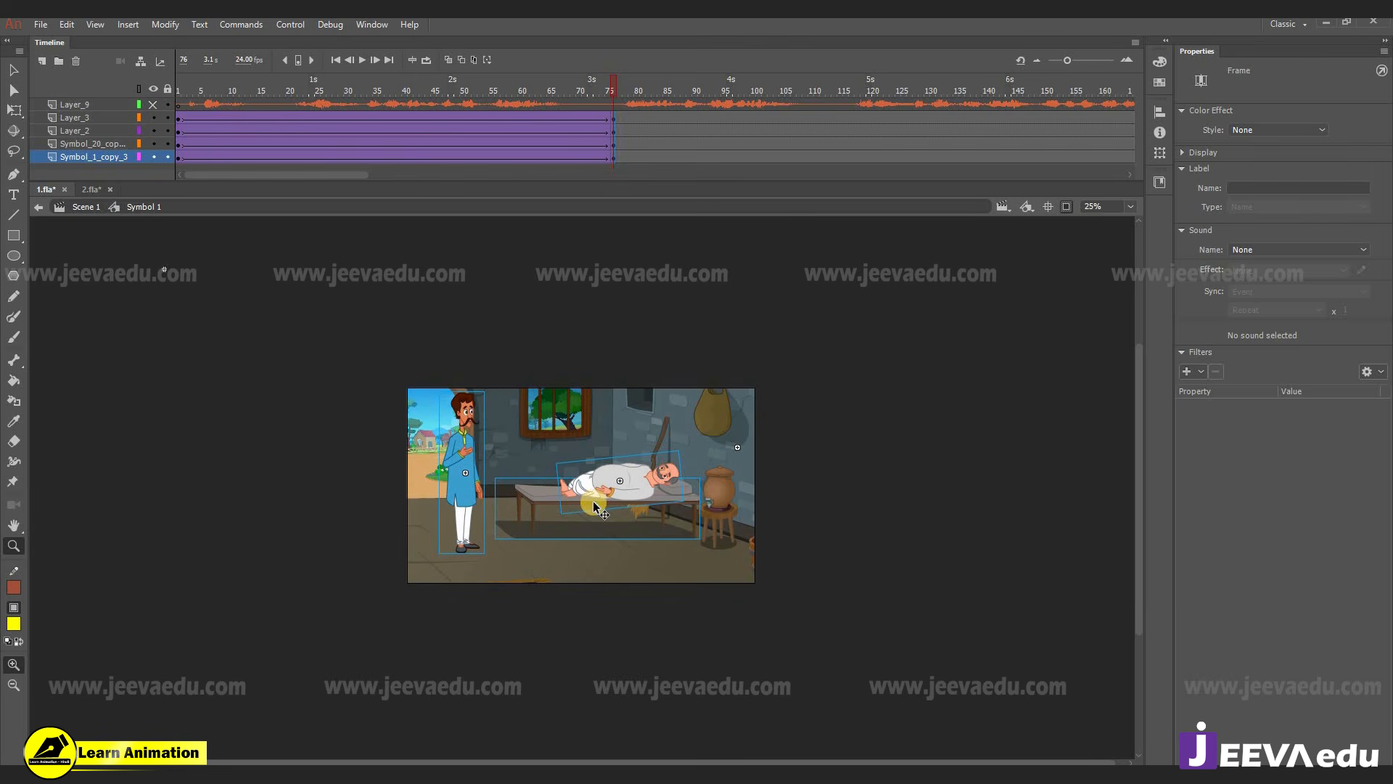
pyautogui.press('v')
pyautogui.moveTo(606, 486); pyautogui.dragTo(608, 504)
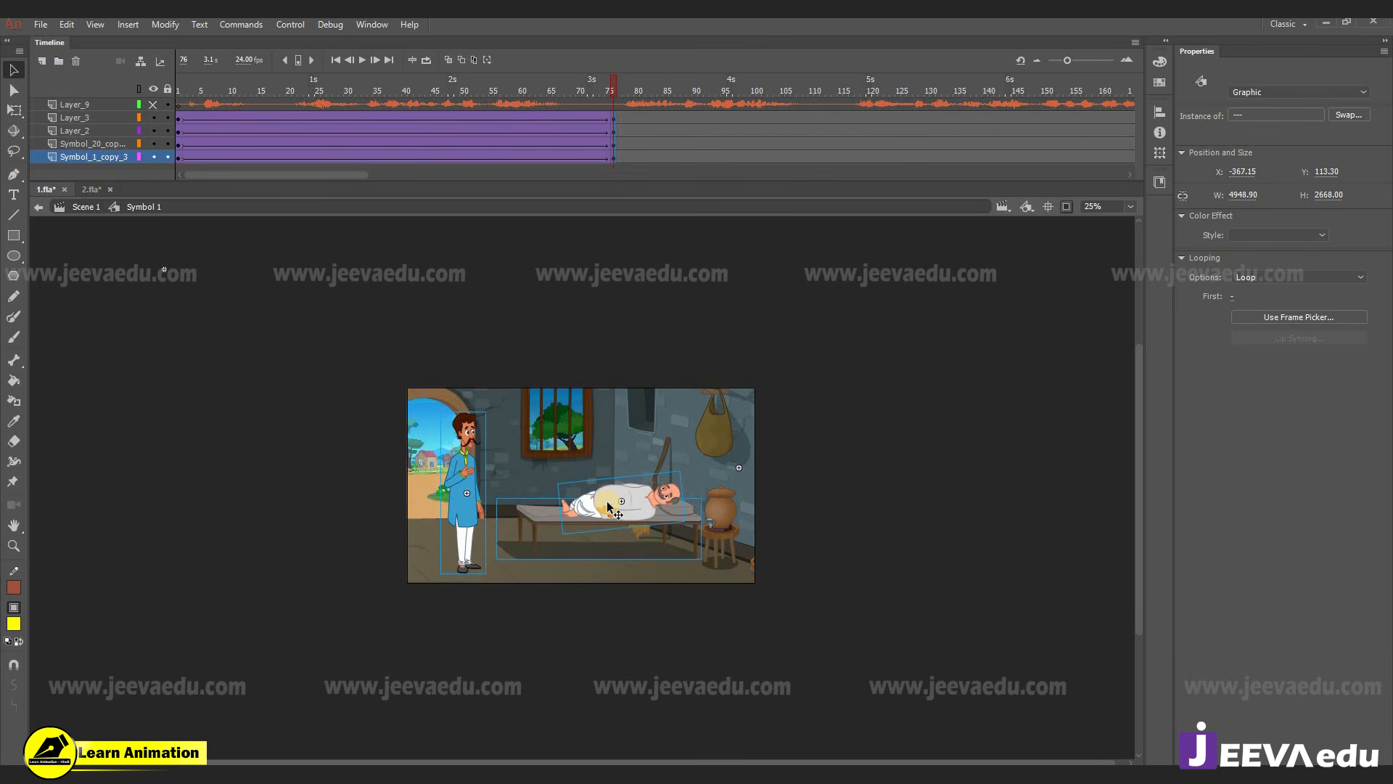
# - Preview the zoom-in tween from frame 1 and check the early frames at 50% magnification
pyautogui.moveTo(599, 84); pyautogui.dragTo(107, 175)
pyautogui.press('Return')
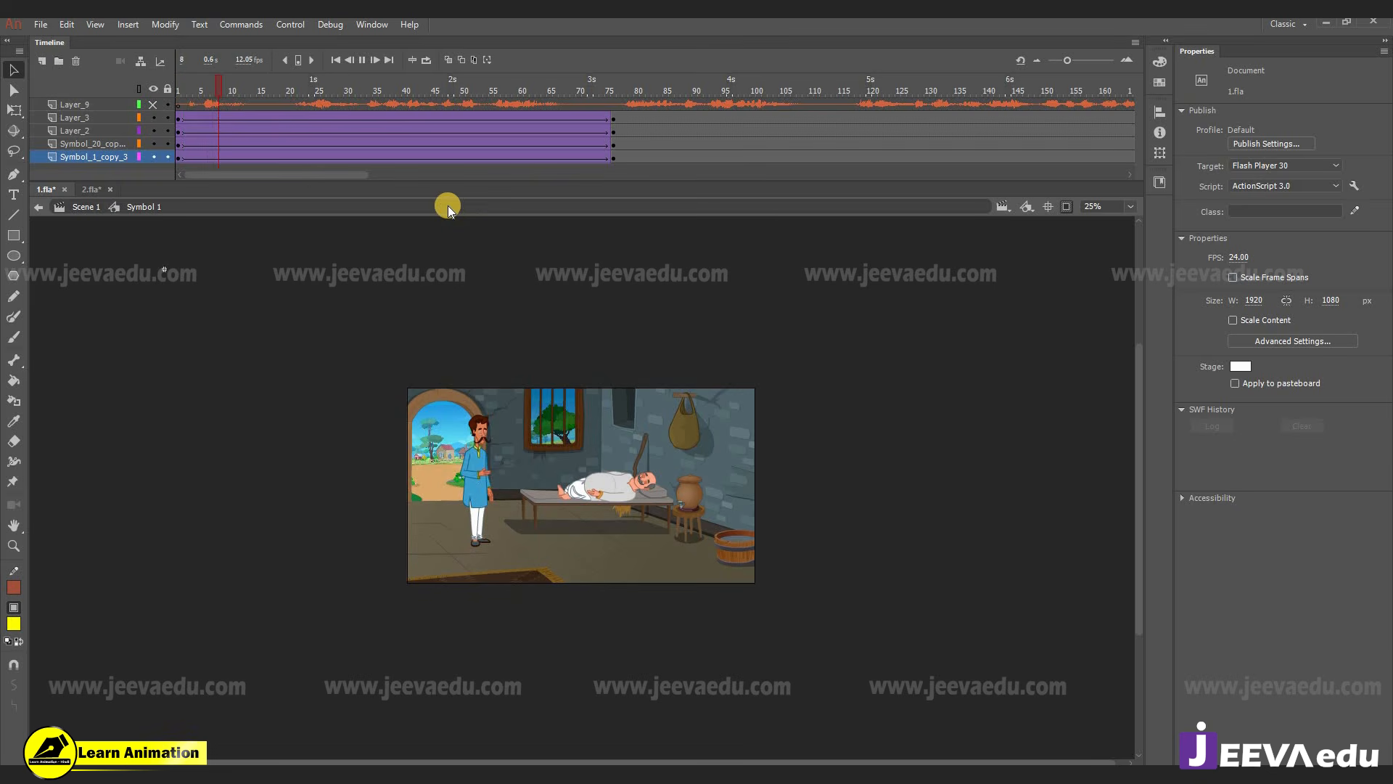
pyautogui.press('Return')
pyautogui.press('z')
pyautogui.click(589, 500)
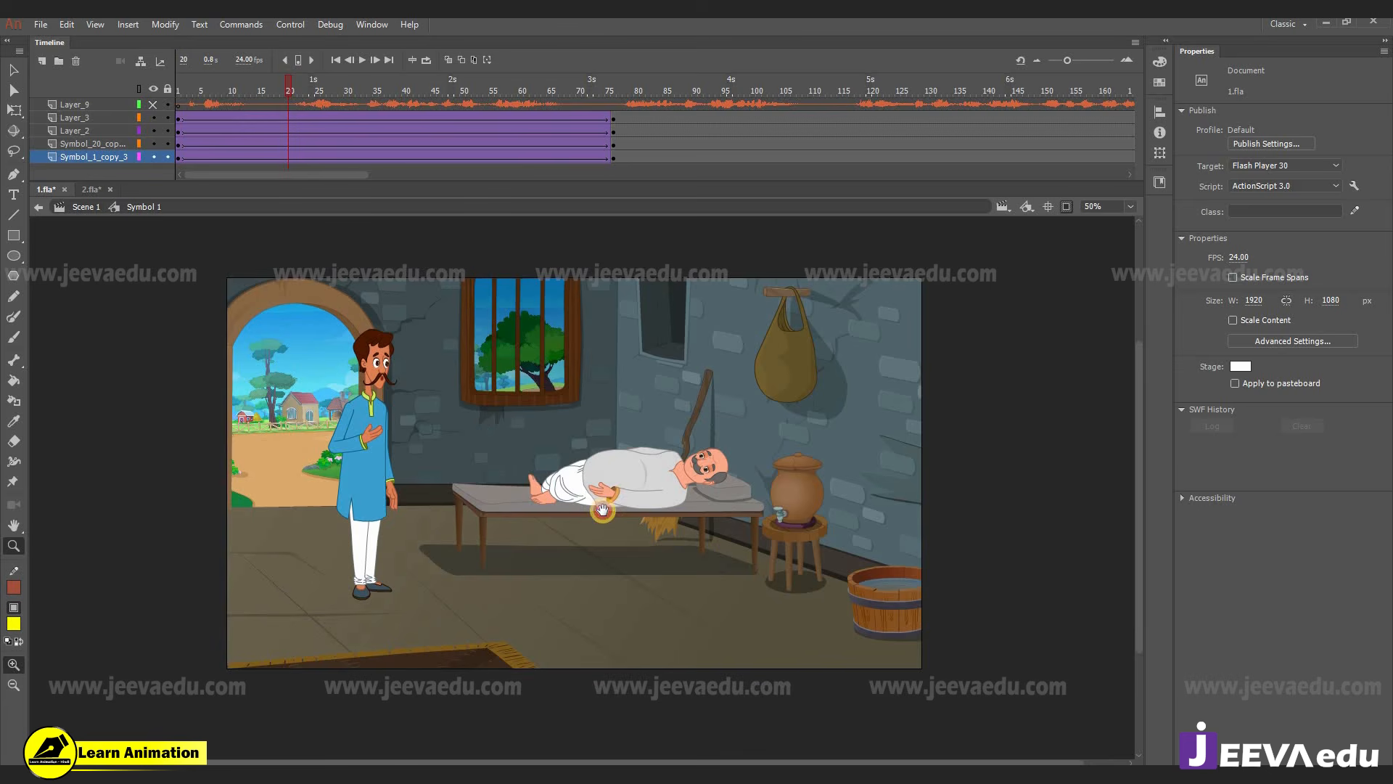
pyautogui.moveTo(604, 514); pyautogui.dragTo(601, 524)
pyautogui.moveTo(246, 91); pyautogui.dragTo(212, 97)
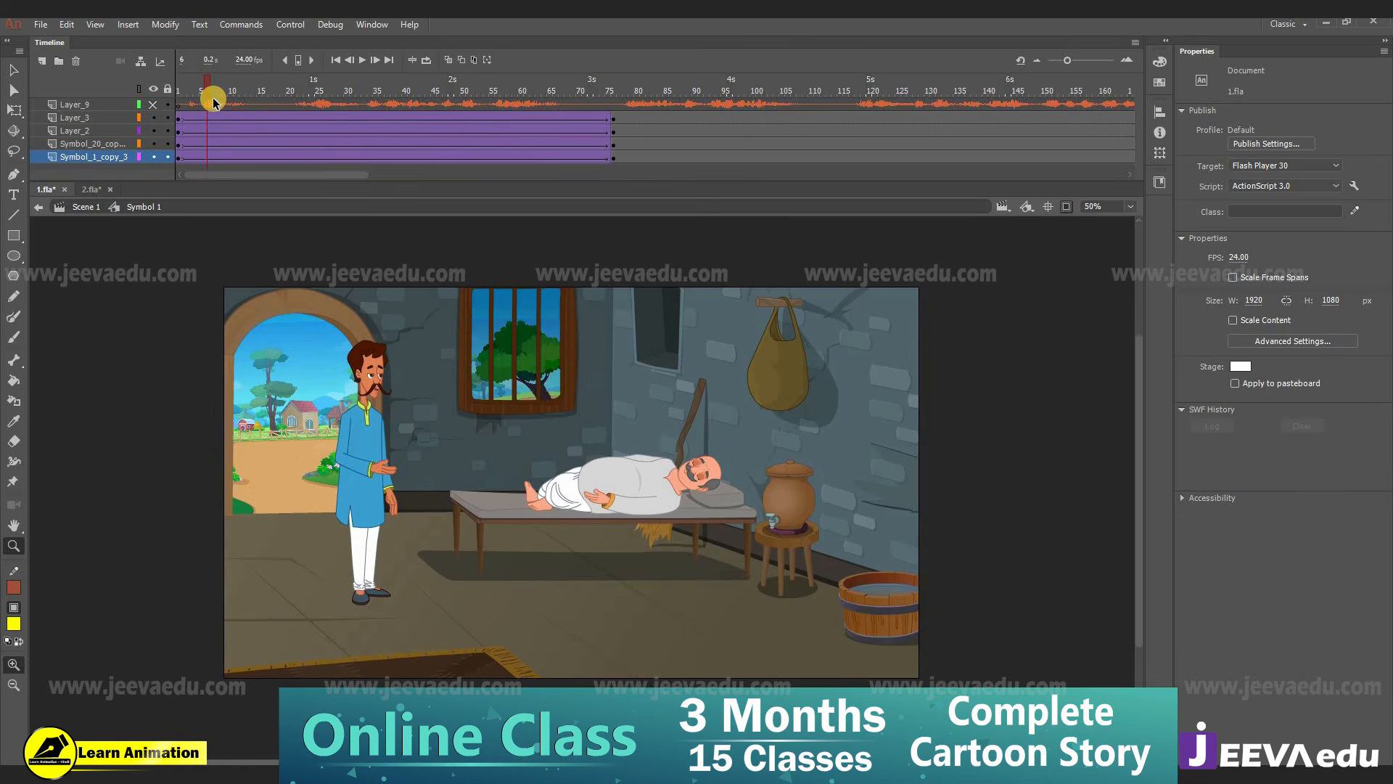
# - Examine the Export Video settings and the export destination chooser, and leave both without exporting
pyautogui.click(35, 26)
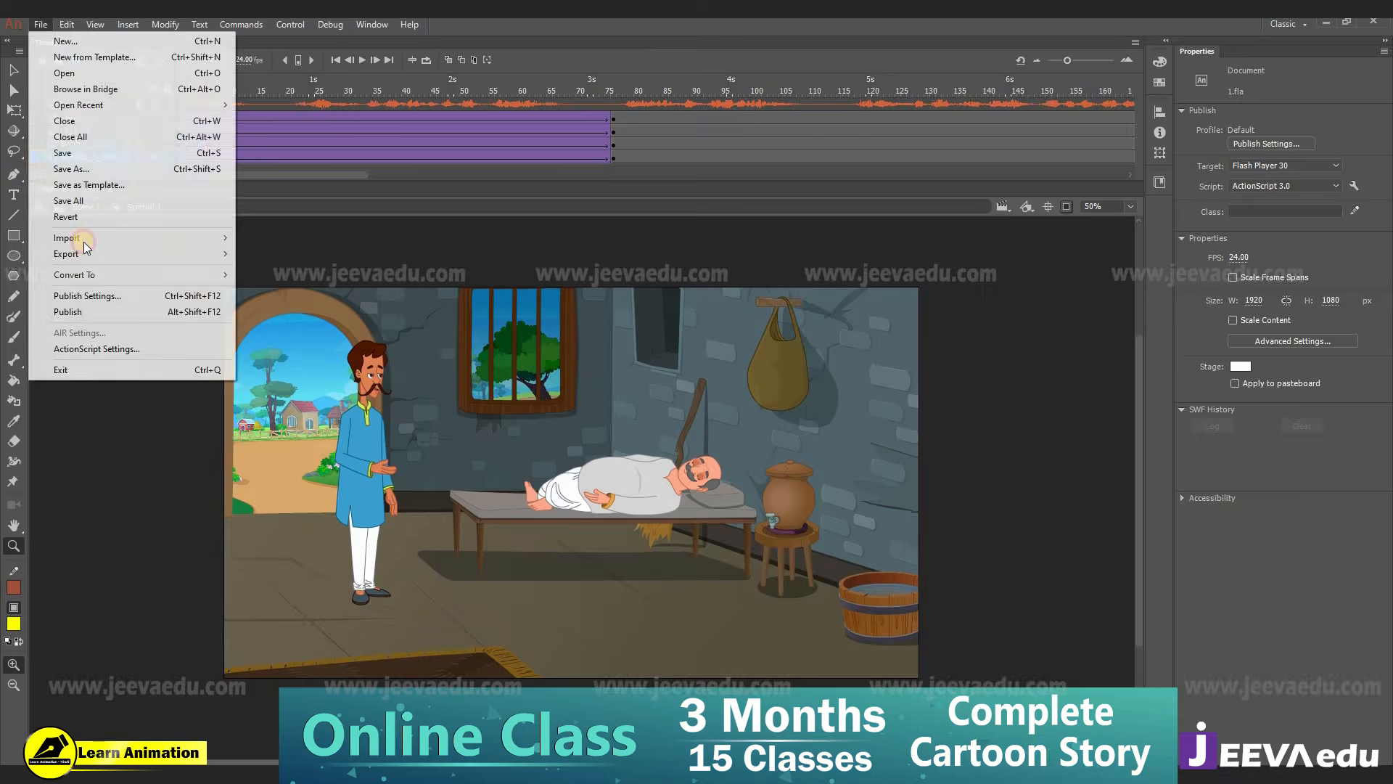
pyautogui.moveTo(95, 255)
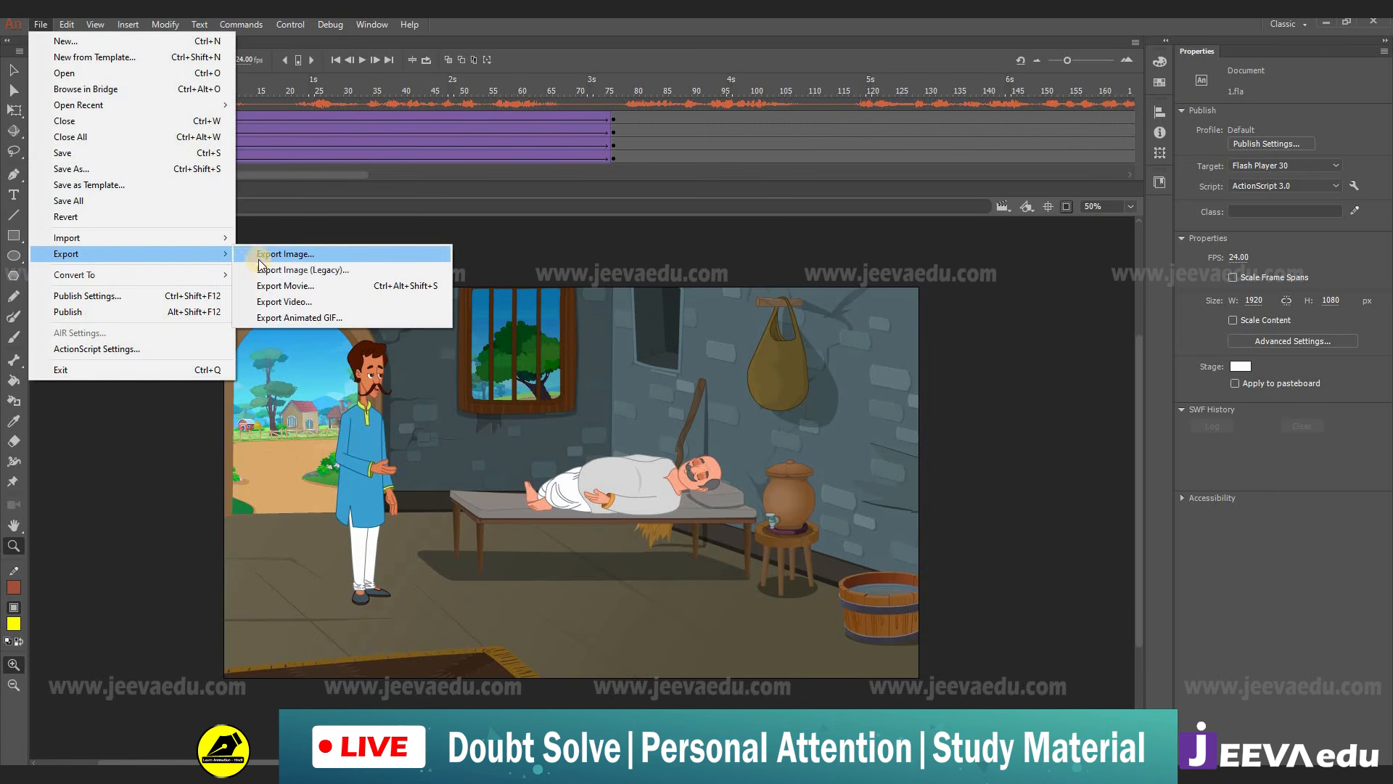
pyautogui.click(278, 311)
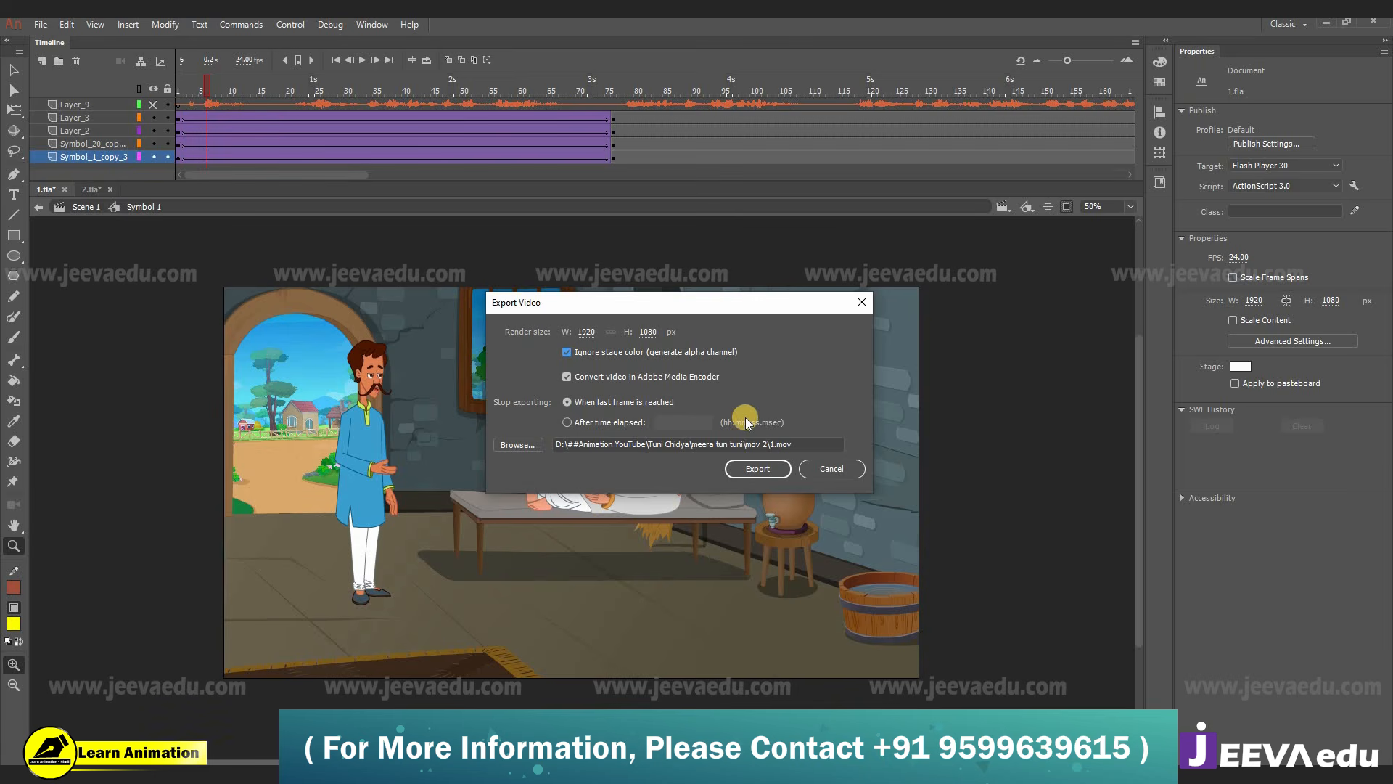
pyautogui.click(521, 444)
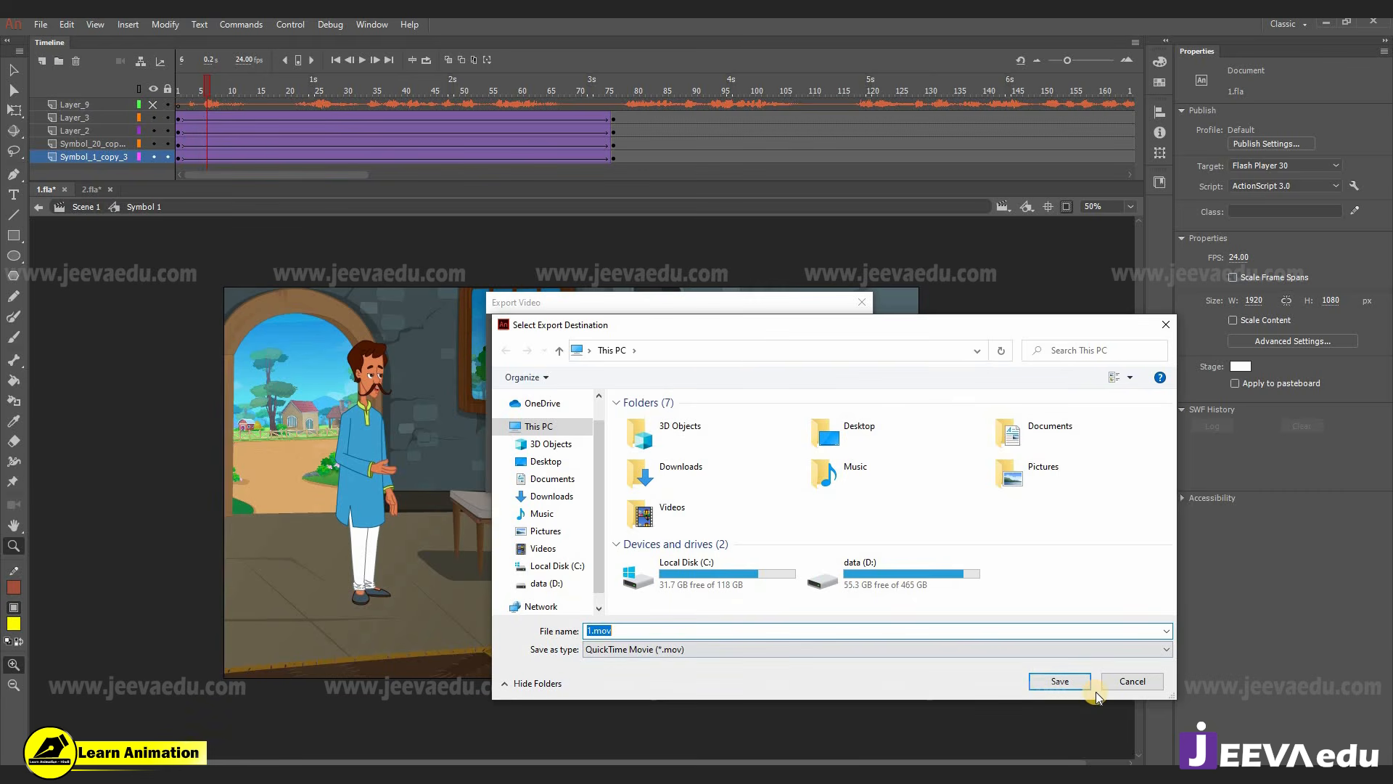
pyautogui.click(1134, 681)
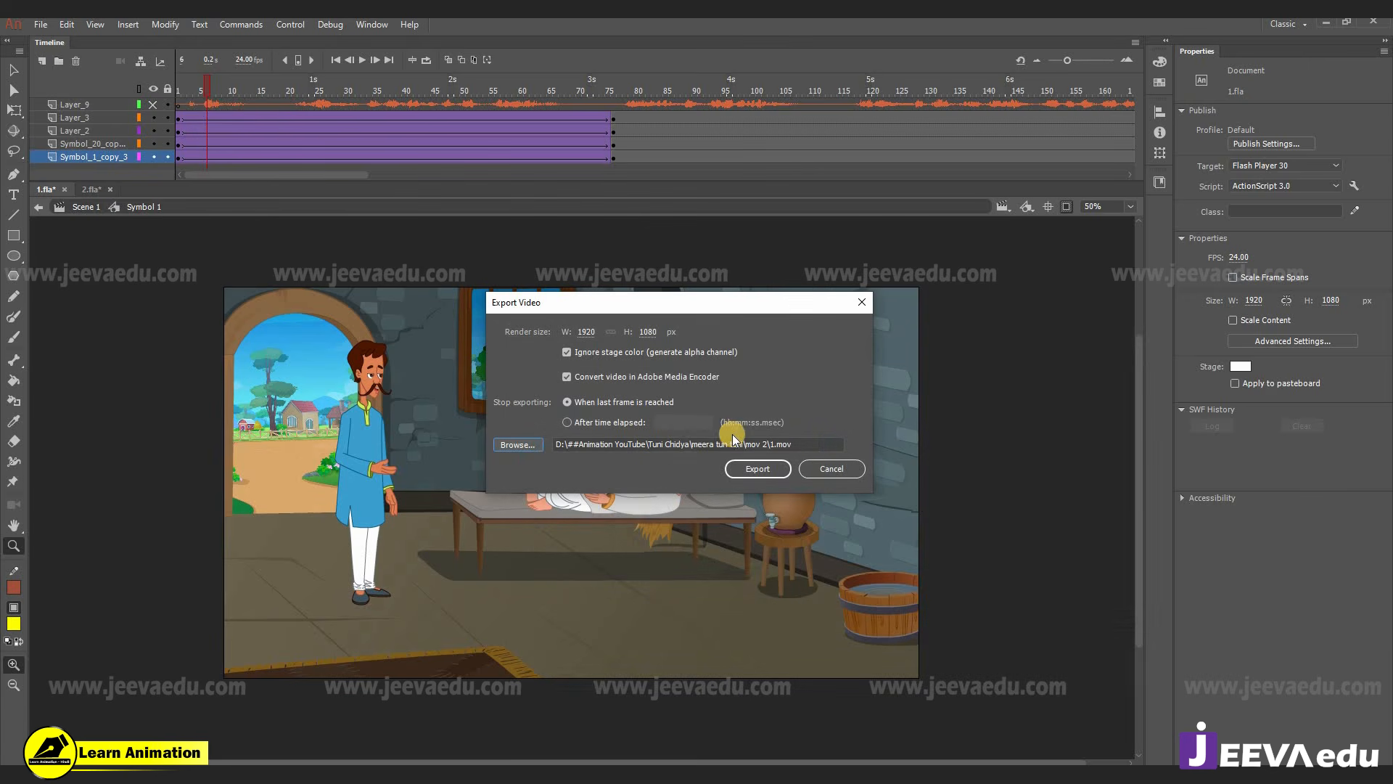
pyautogui.click(831, 467)
# - Scrub through the zoom from frame 1 to frame 76 and show the artwork beyond the stage again
pyautogui.moveTo(186, 87); pyautogui.dragTo(497, 116)
pyautogui.moveTo(250, 162); pyautogui.dragTo(109, 177)
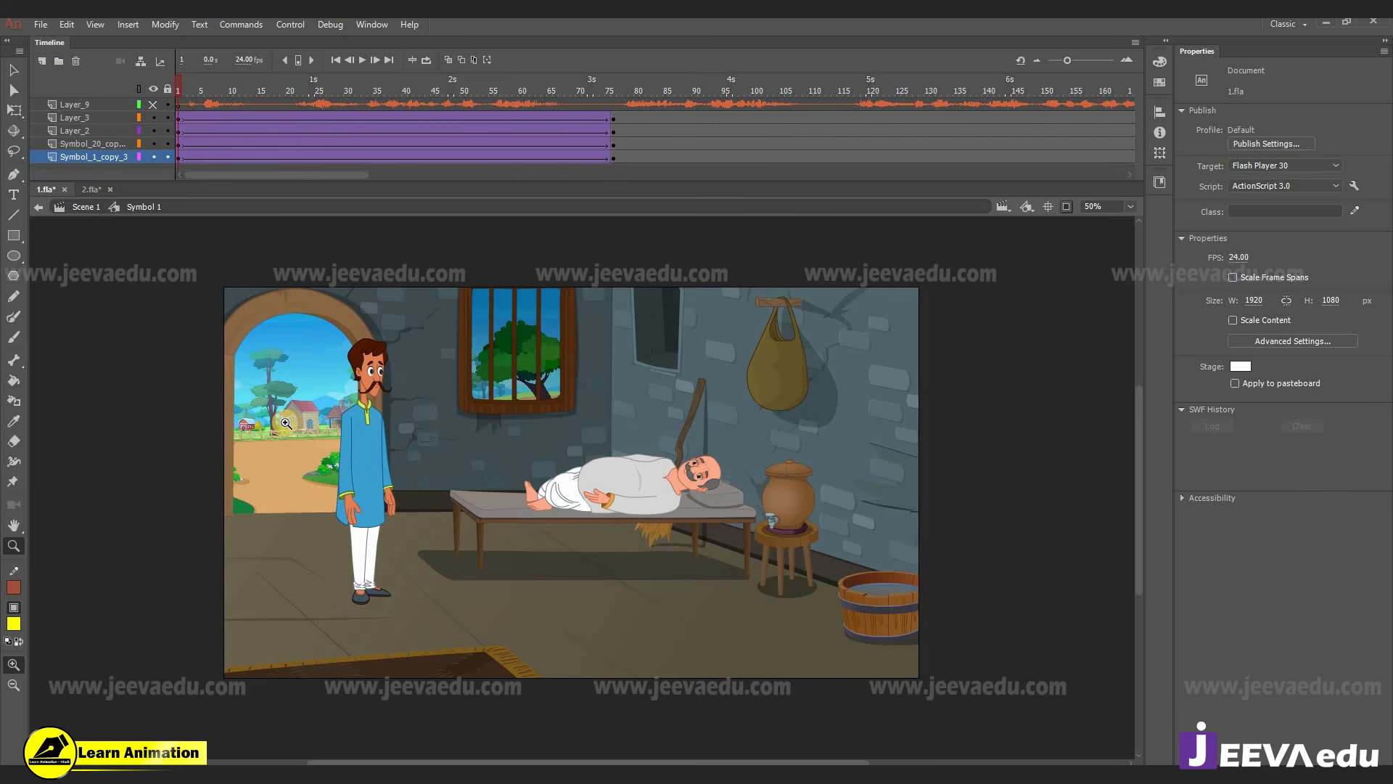
pyautogui.moveTo(192, 96); pyautogui.dragTo(616, 114)
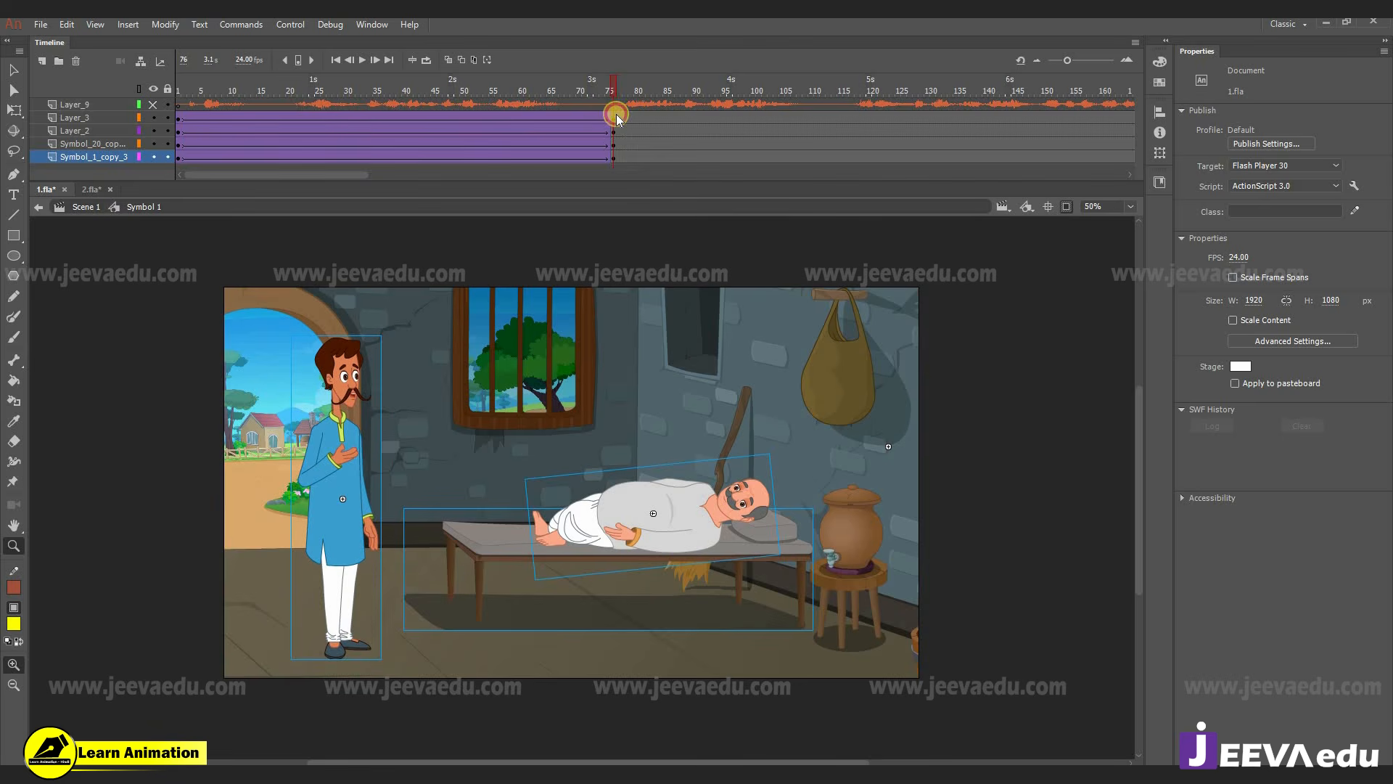
pyautogui.click(1066, 208)
pyautogui.press('v')
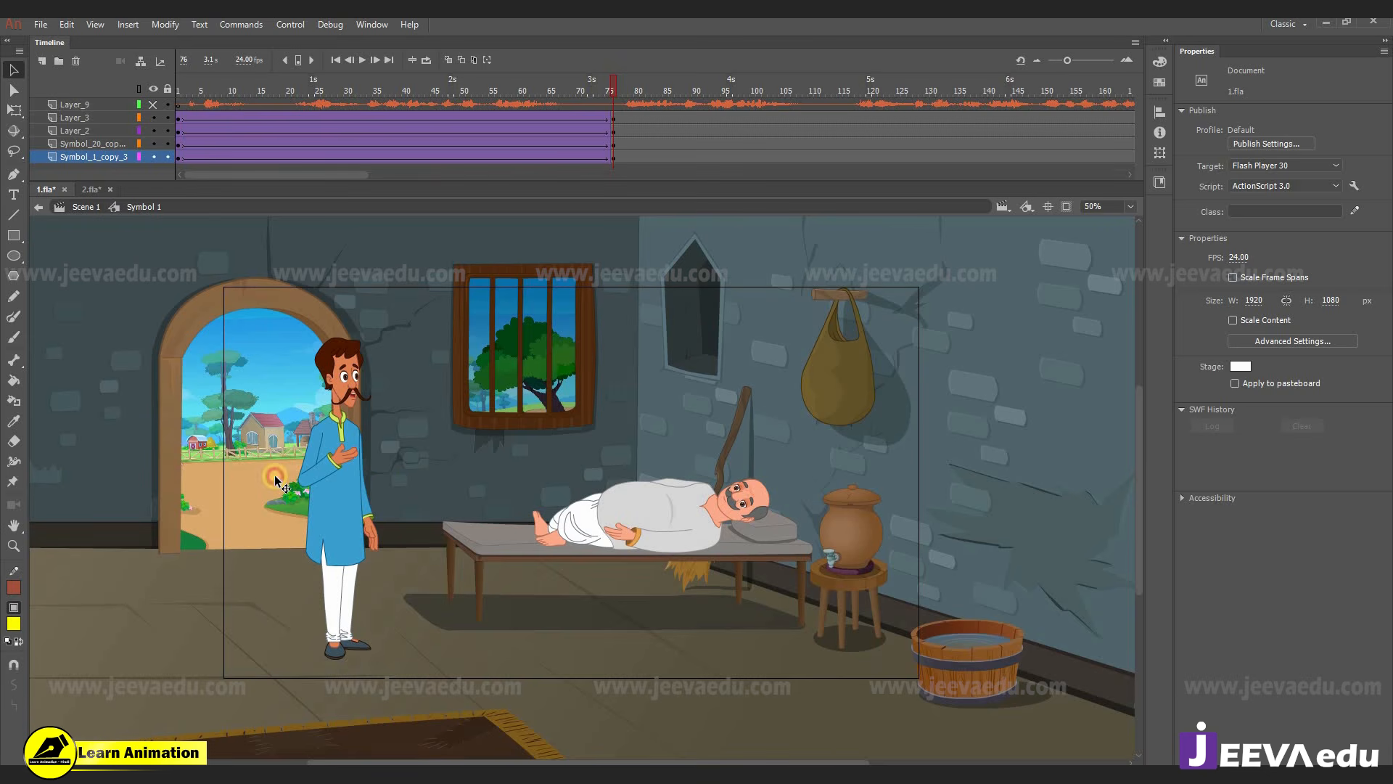
# - Inside the doorway's scenery symbol, add a frame 77 keyframe to the landscape layer and create a classic tween from frame 1
pyautogui.click(260, 475)
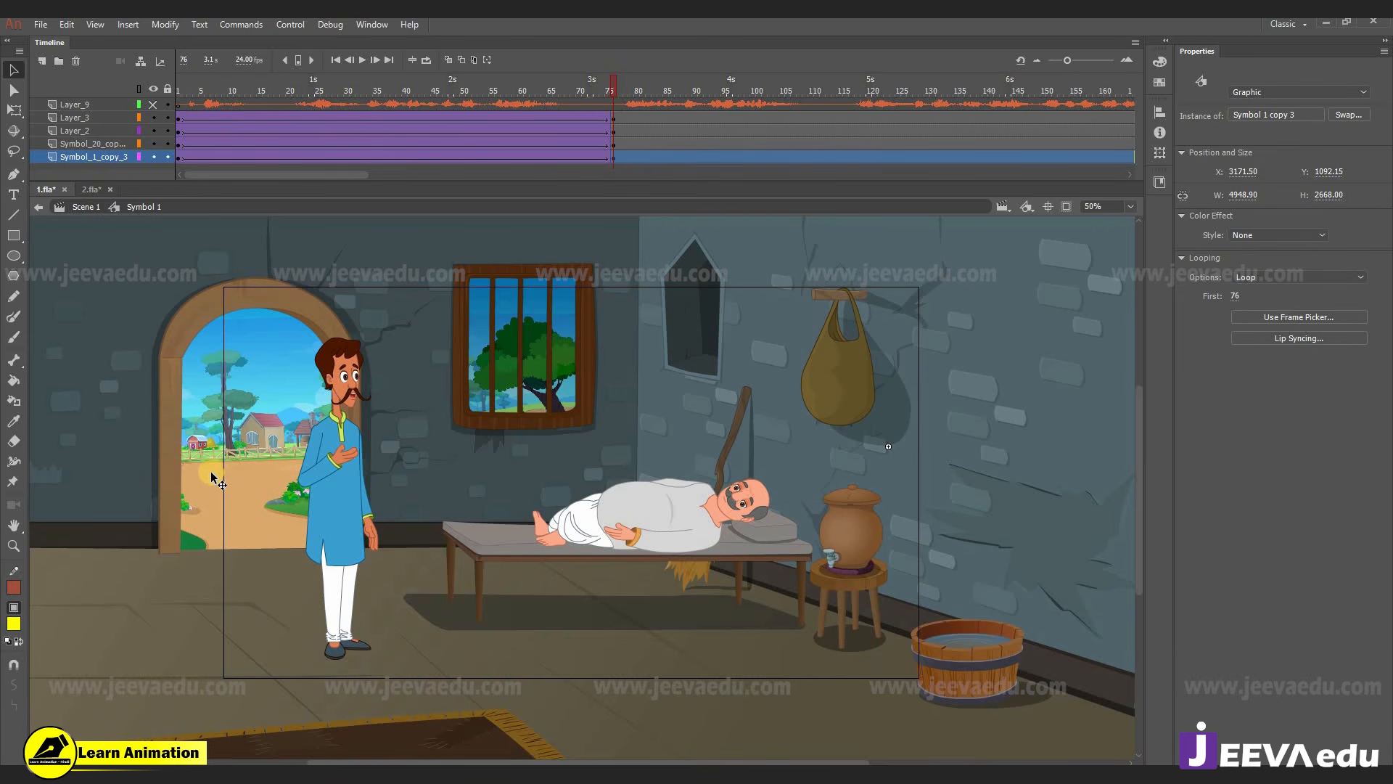
pyautogui.doubleClick(266, 447)
pyautogui.doubleClick(266, 447)
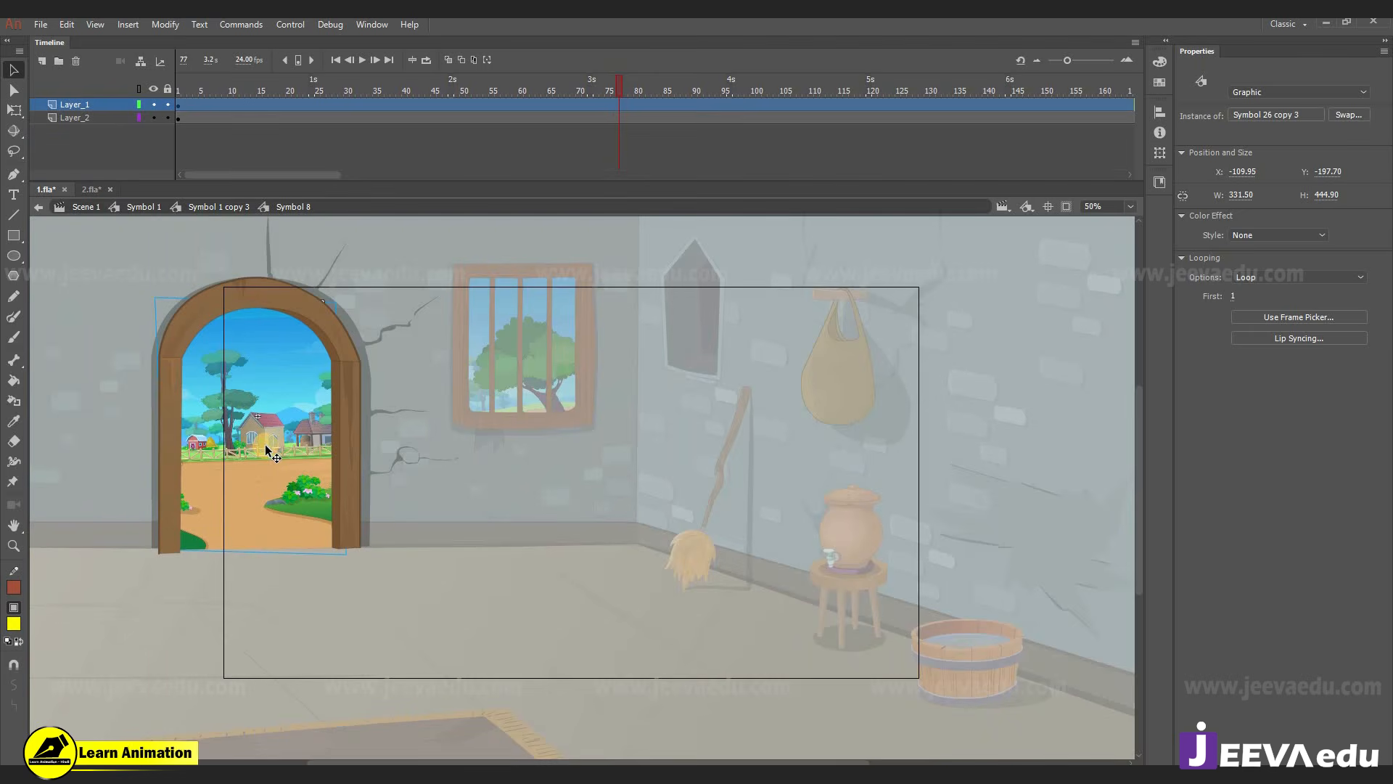
pyautogui.doubleClick(268, 463)
pyautogui.click(620, 117)
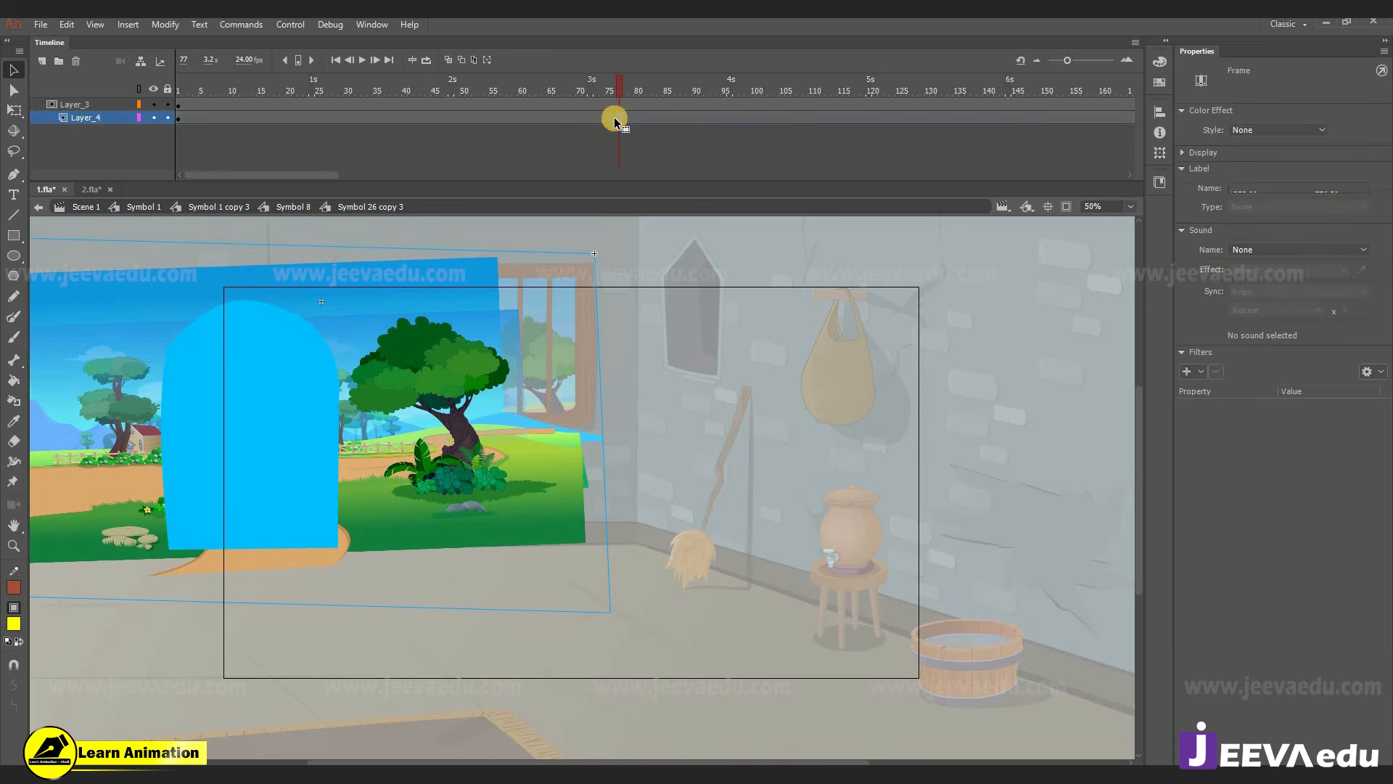
pyautogui.rightClick(589, 119)
pyautogui.click(653, 163)
# - Apply a custom ease to the landscape tween, with an S-shaped curve that starts and ends gently
pyautogui.click(1331, 274)
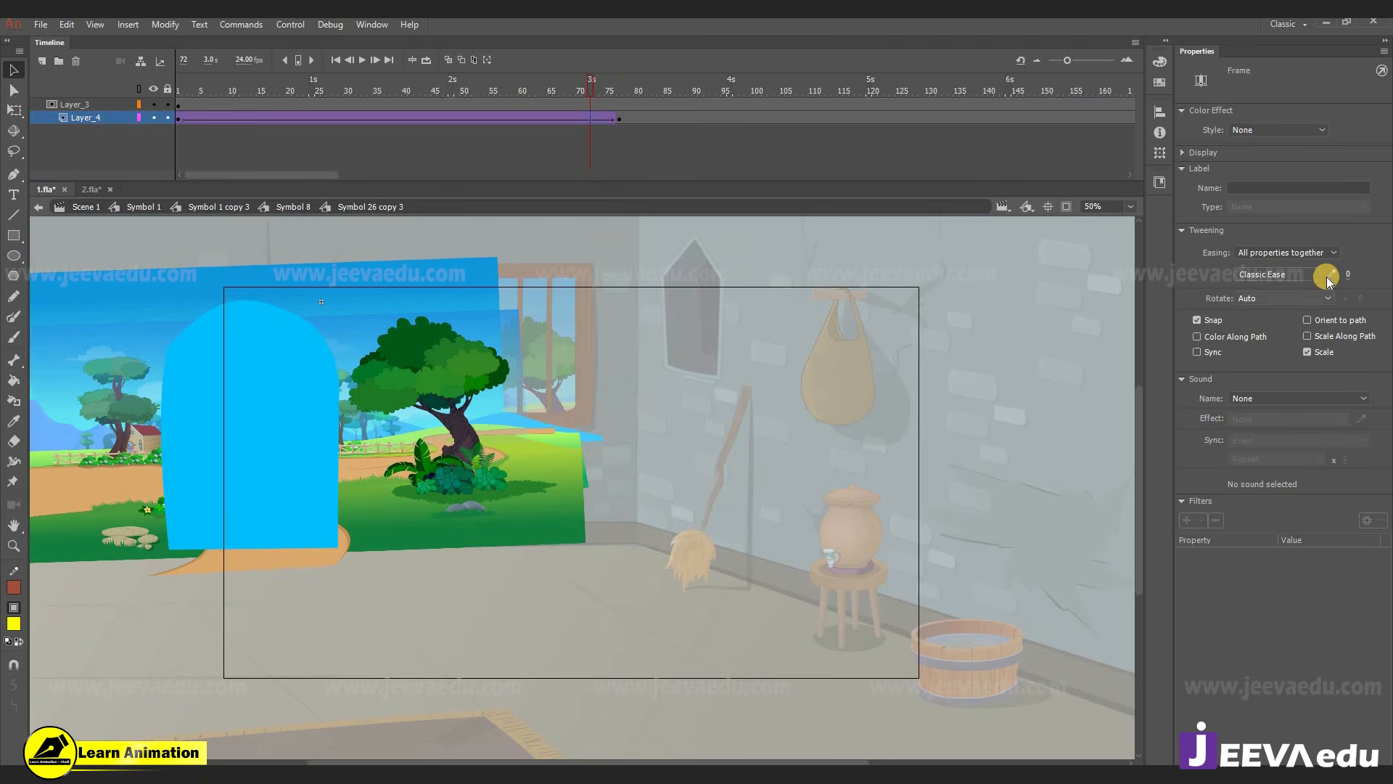
pyautogui.click(712, 578)
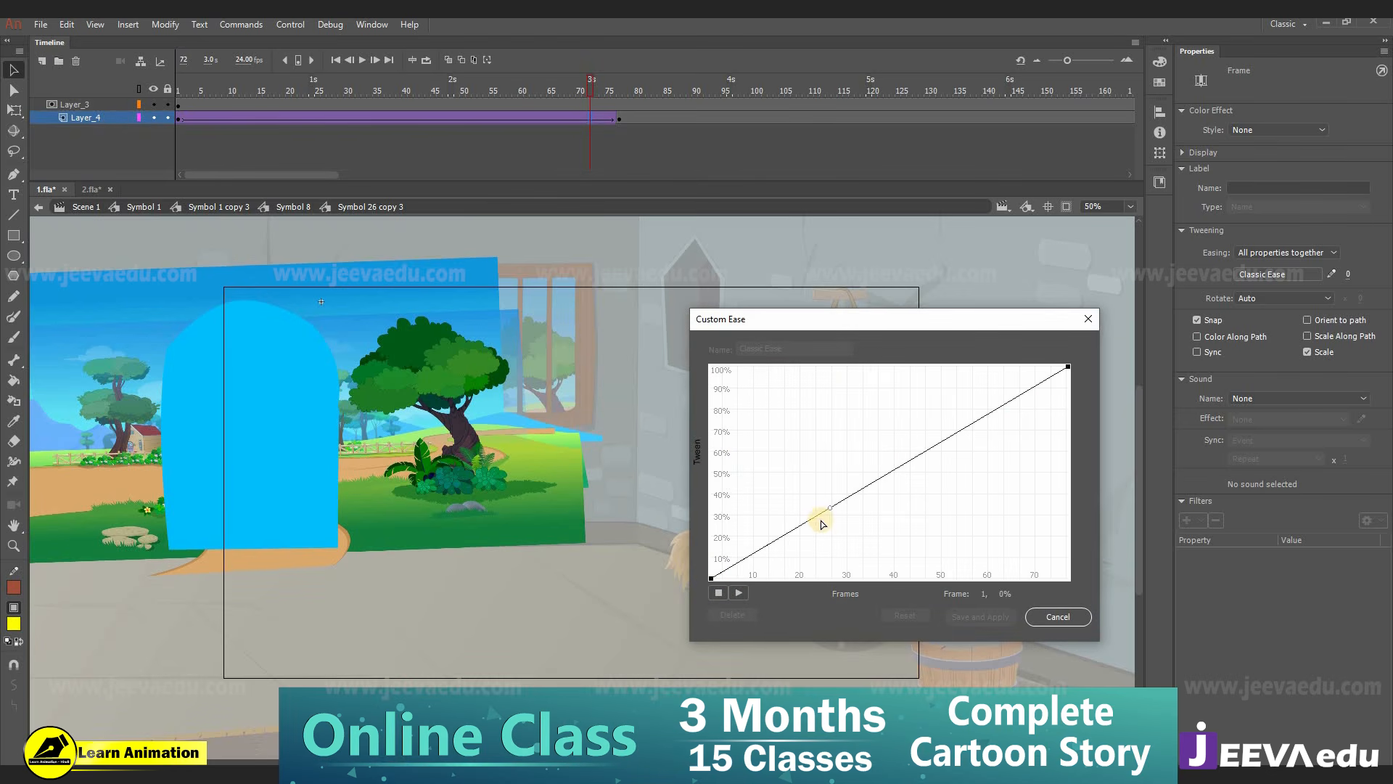
pyautogui.click(830, 508)
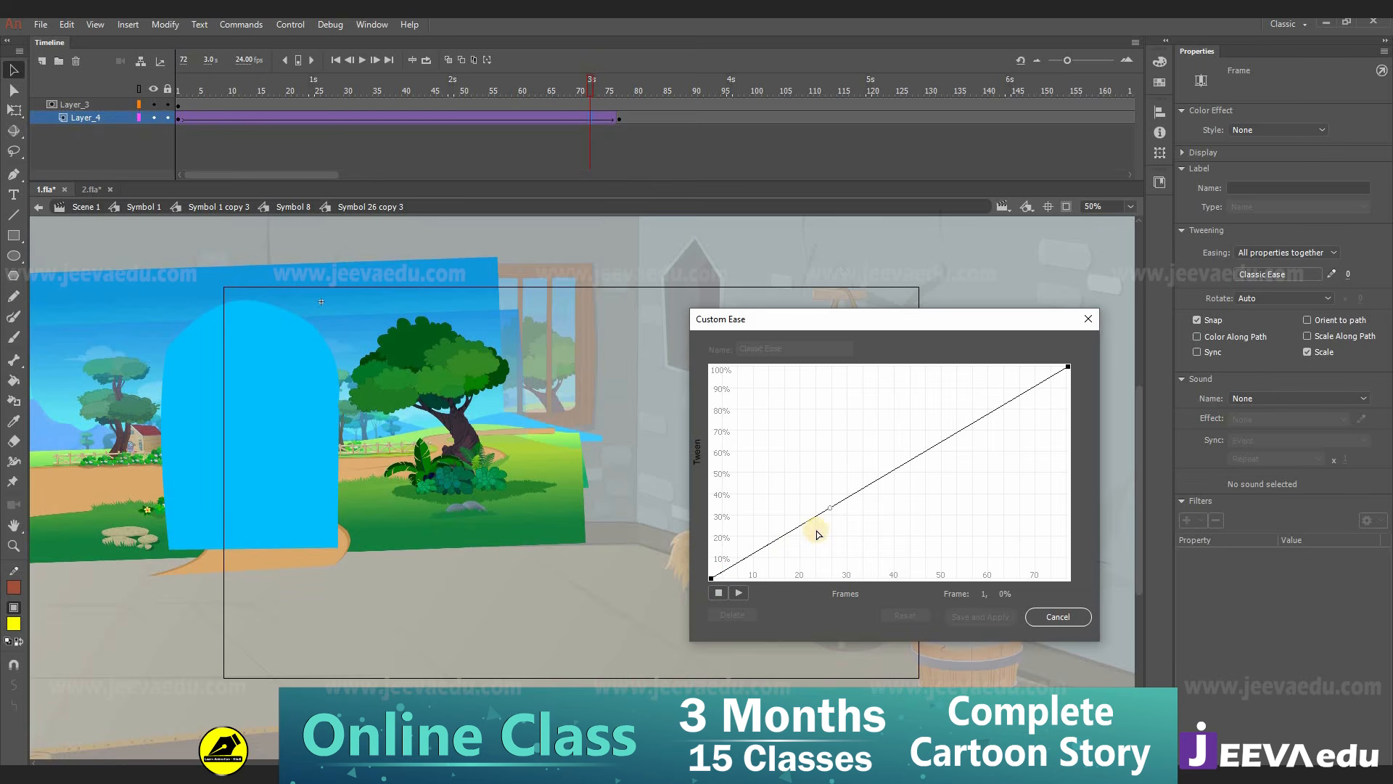
pyautogui.click(710, 579)
pyautogui.moveTo(830, 507); pyautogui.dragTo(840, 573)
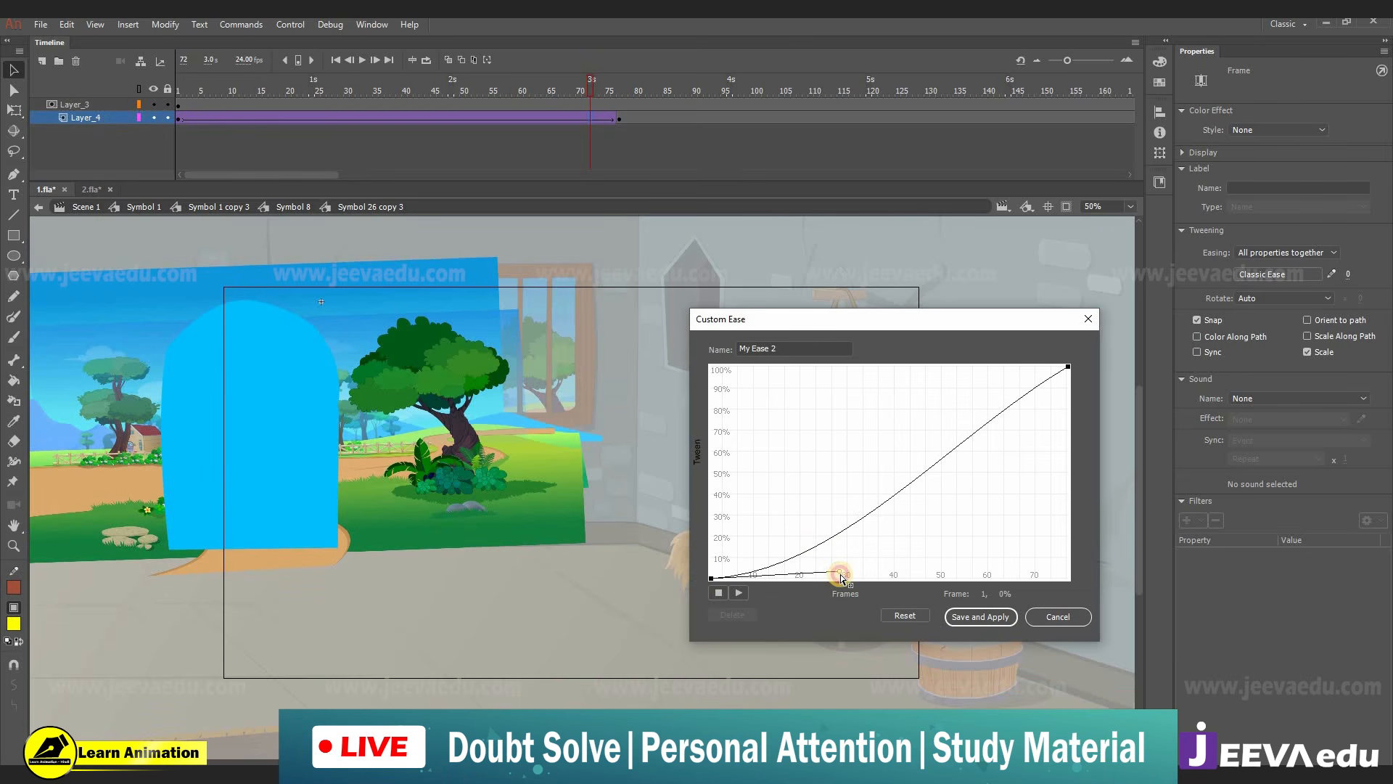
pyautogui.click(1067, 367)
pyautogui.moveTo(953, 408); pyautogui.dragTo(983, 377)
pyautogui.click(1008, 612)
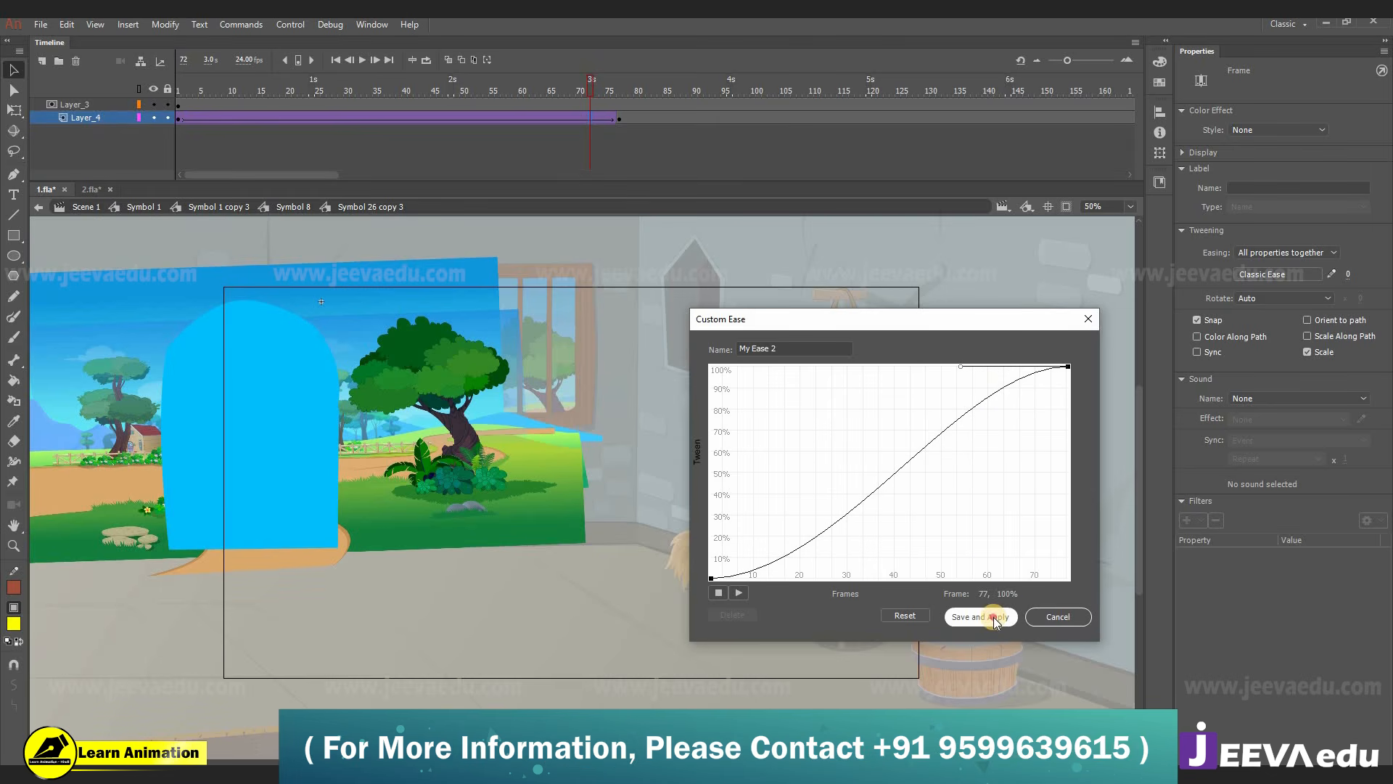
# - Break apart the doorway mask shape on Layer_3, fill it with bright green, and display that layer as outlines
pyautogui.click(620, 117)
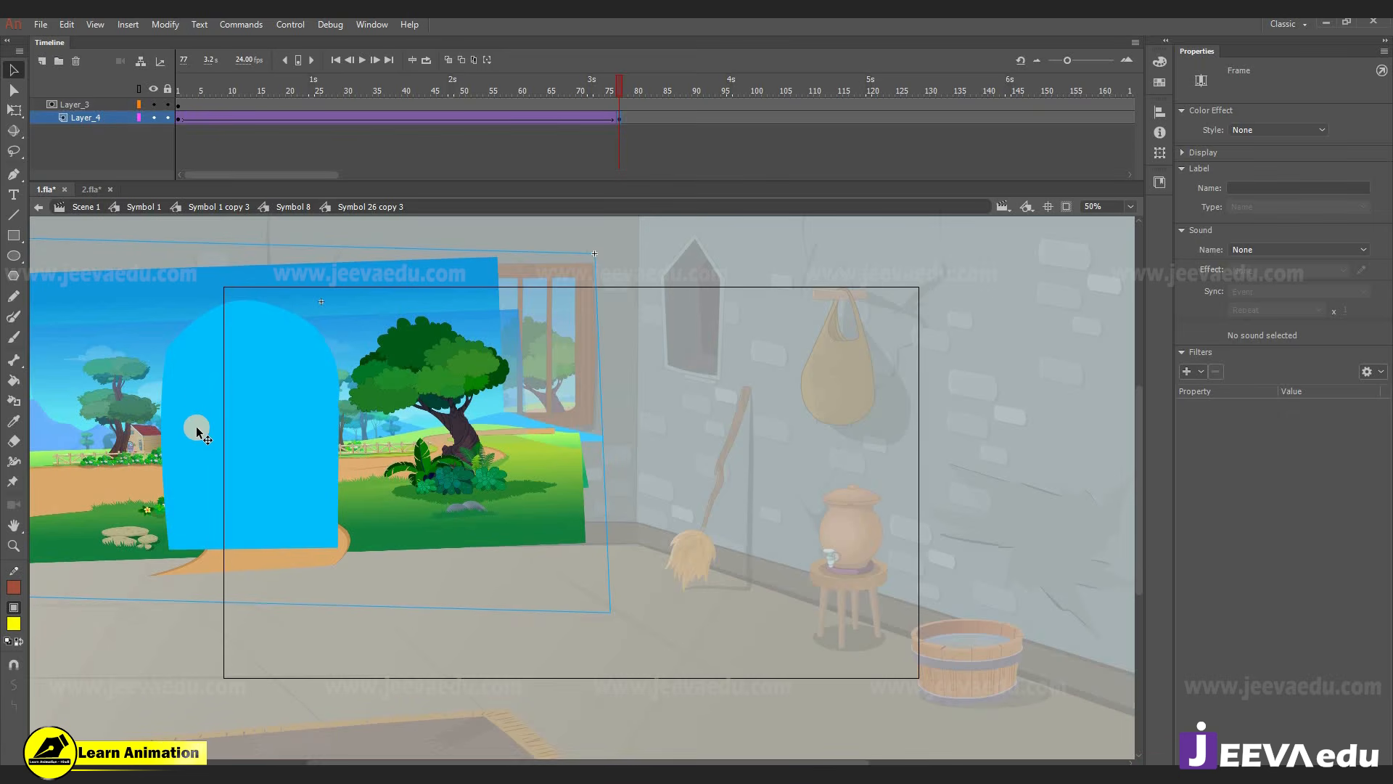
pyautogui.click(295, 450)
pyautogui.click(168, 91)
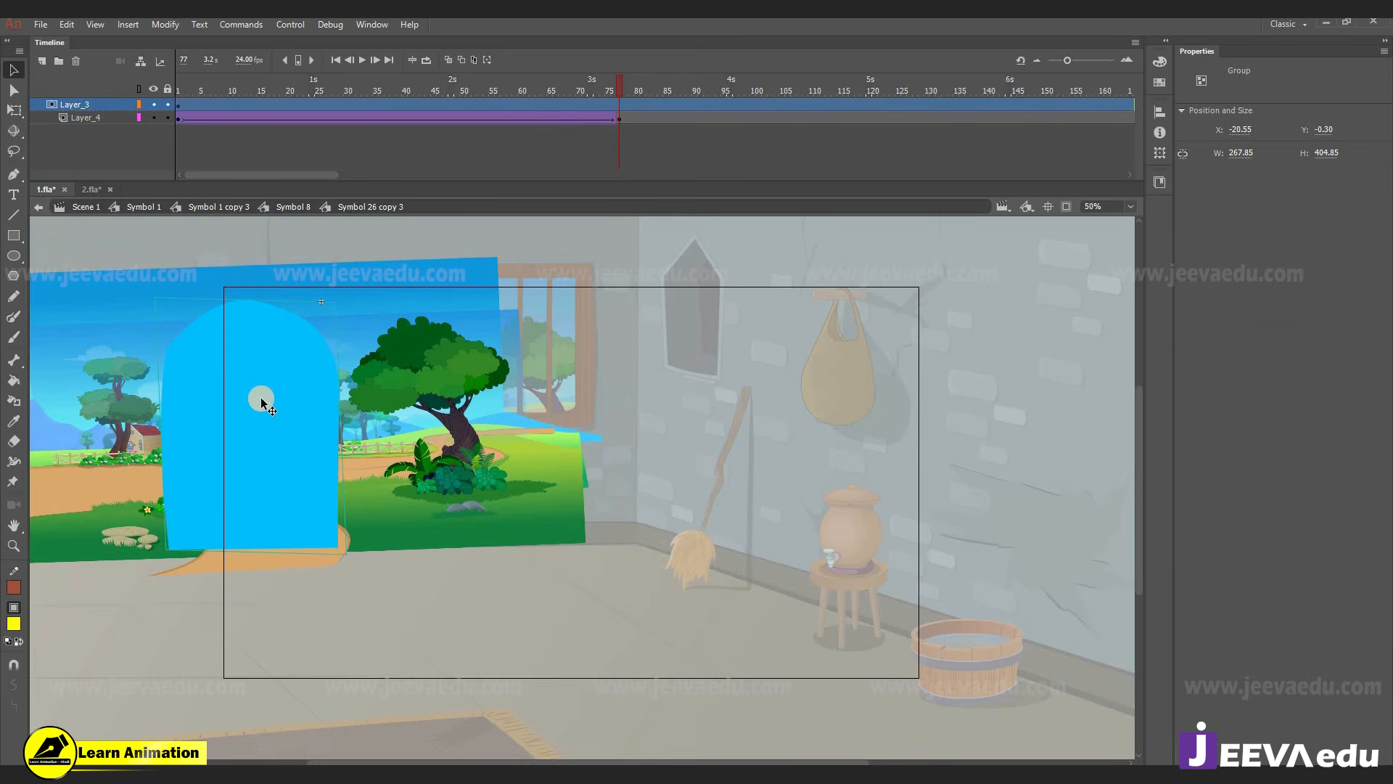
pyautogui.hotkey('ctrl', 'b')
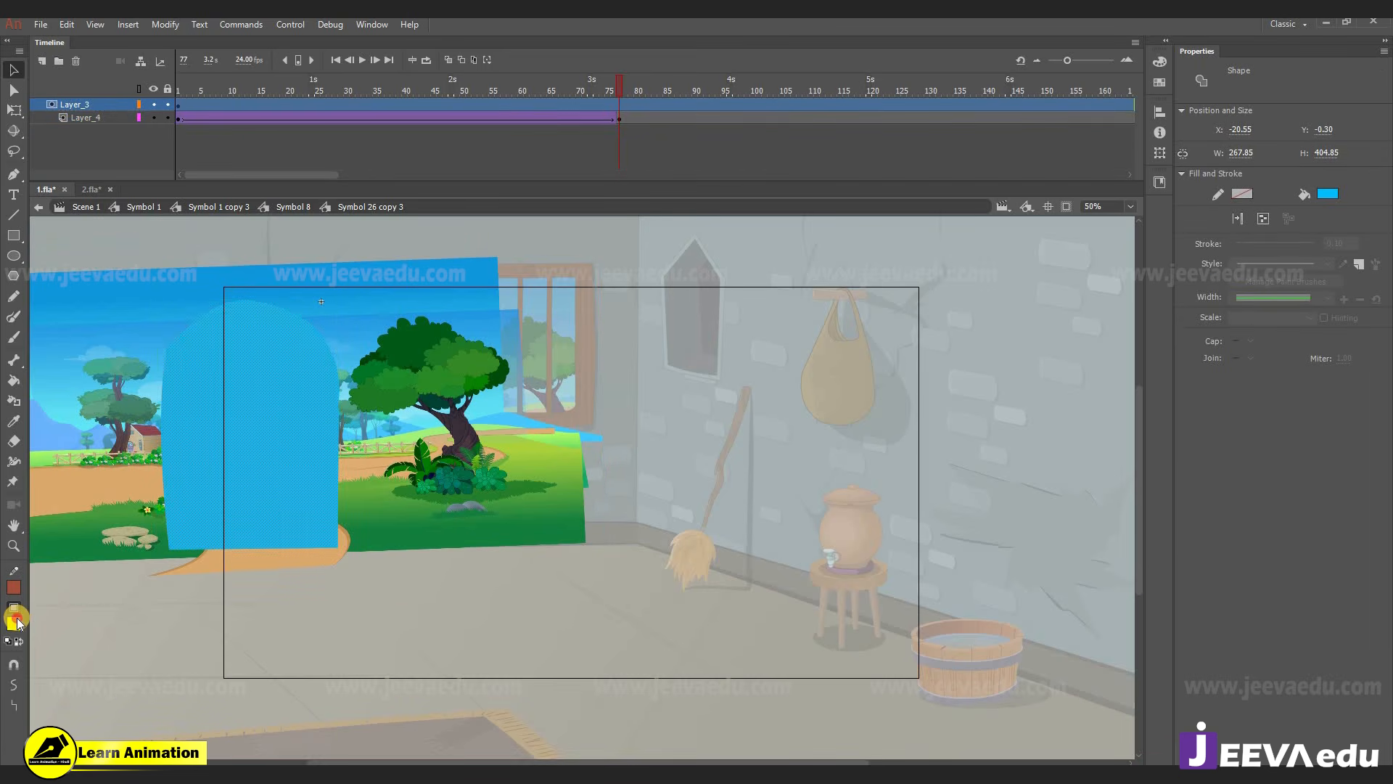
pyautogui.click(14, 622)
pyautogui.click(130, 539)
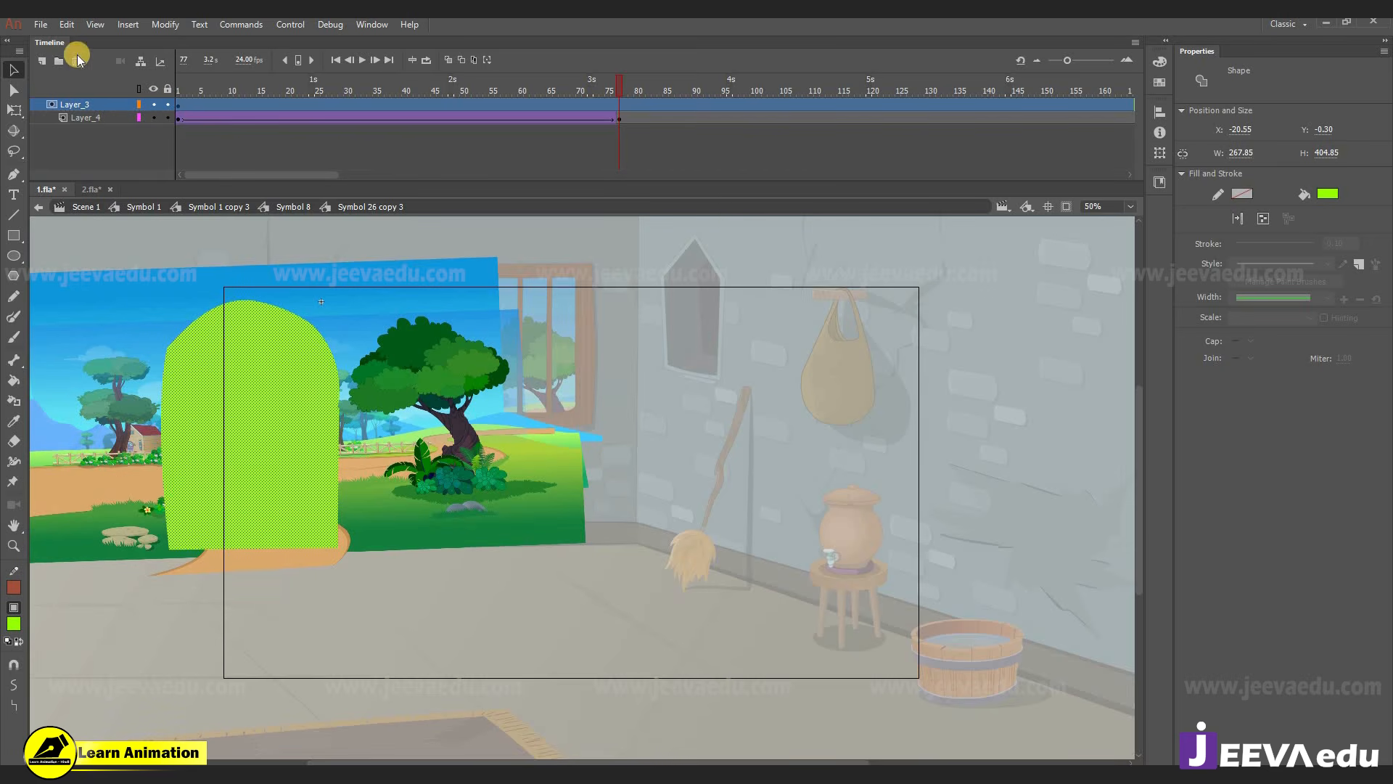
pyautogui.click(139, 104)
# - Shift the landscape left inside the doorway outline at frame 77 and scrub its tween
pyautogui.click(448, 527)
pyautogui.click(472, 513)
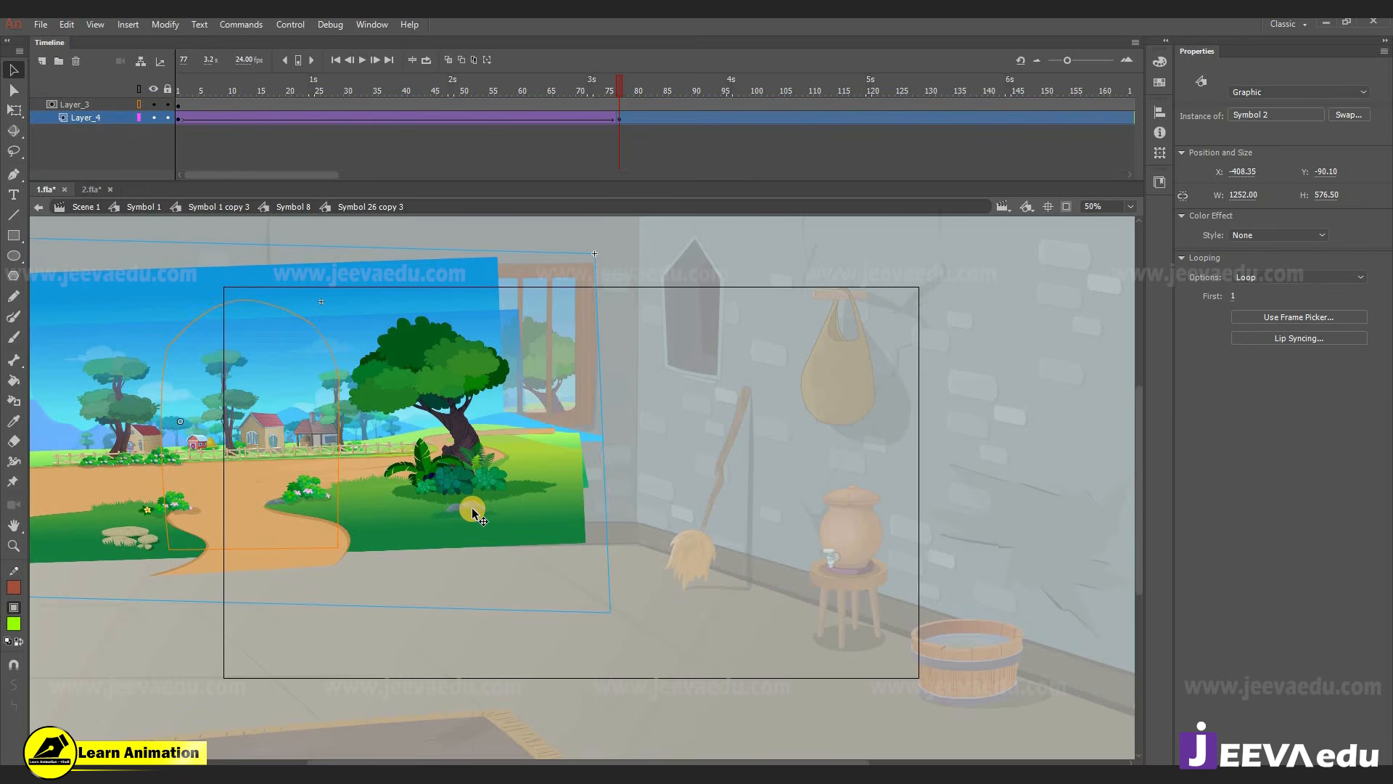
pyautogui.hotkey('shift', 'Left')
pyautogui.hotkey('shift', 'Left')
pyautogui.hotkey('shift', 'Left')
pyautogui.hotkey('shift', 'Left')
pyautogui.hotkey('shift', 'Left')
pyautogui.hotkey('shift', 'Left')
pyautogui.hotkey('shift', 'Left')
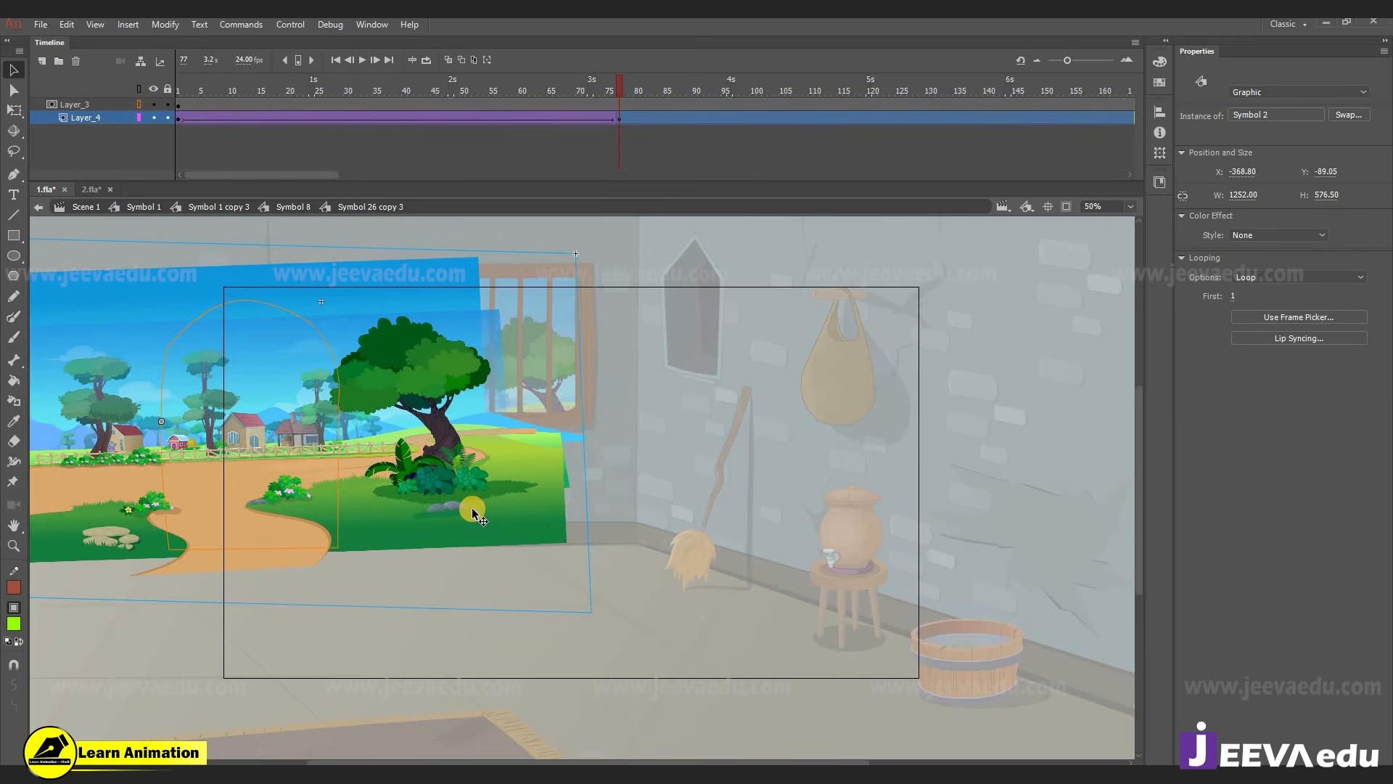
pyautogui.moveTo(325, 133); pyautogui.dragTo(620, 123)
# - Return to Symbol 1, clip the view to the stage, and scrub the zoom-in to check how the doorway scenery moves
pyautogui.click(357, 485)
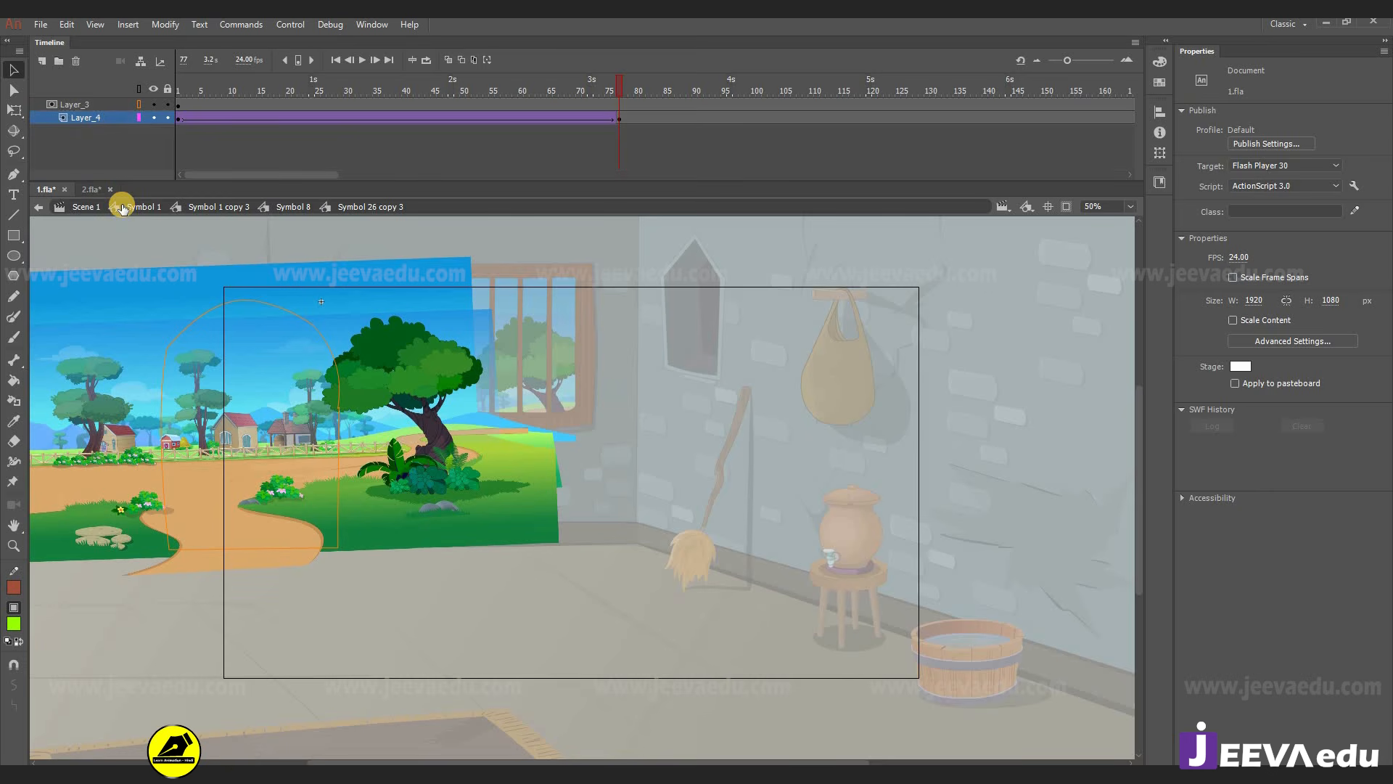
pyautogui.doubleClick(198, 243)
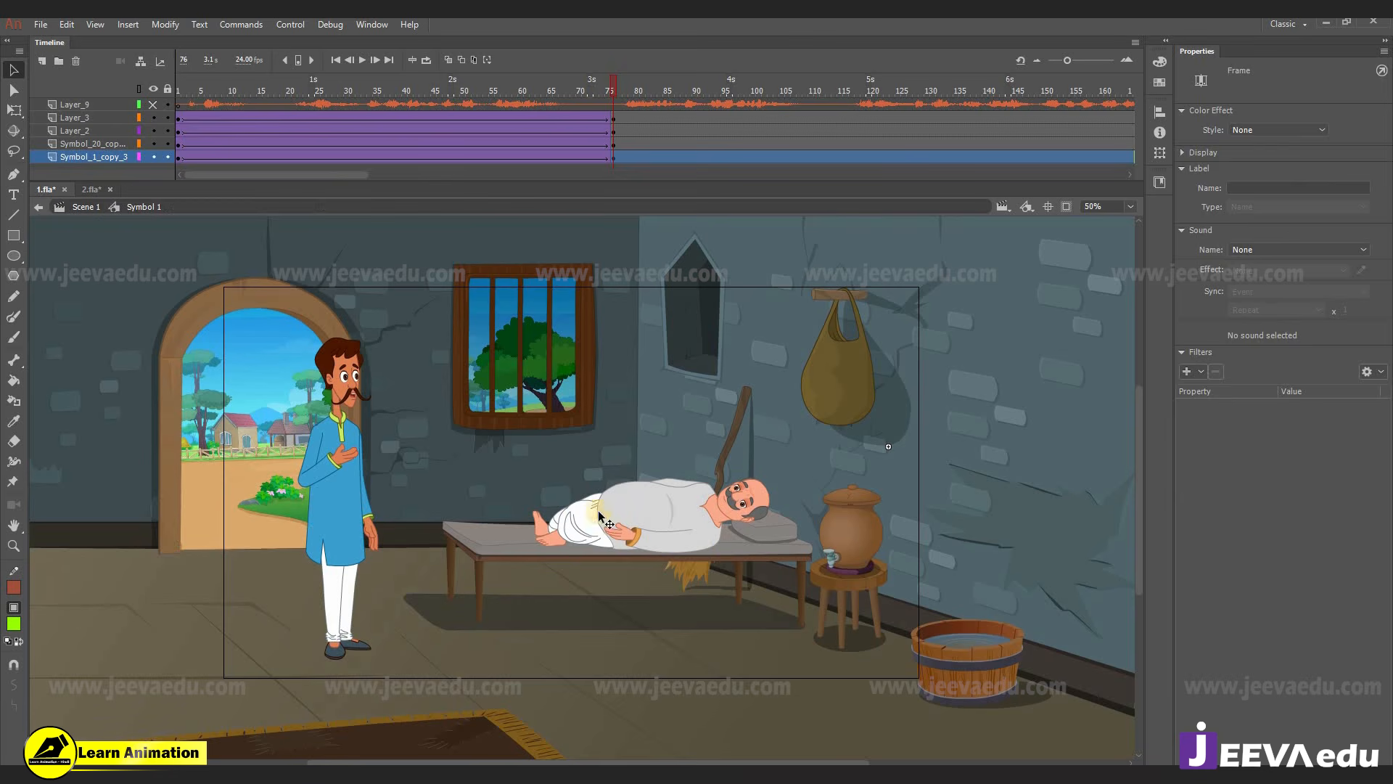
pyautogui.click(1066, 206)
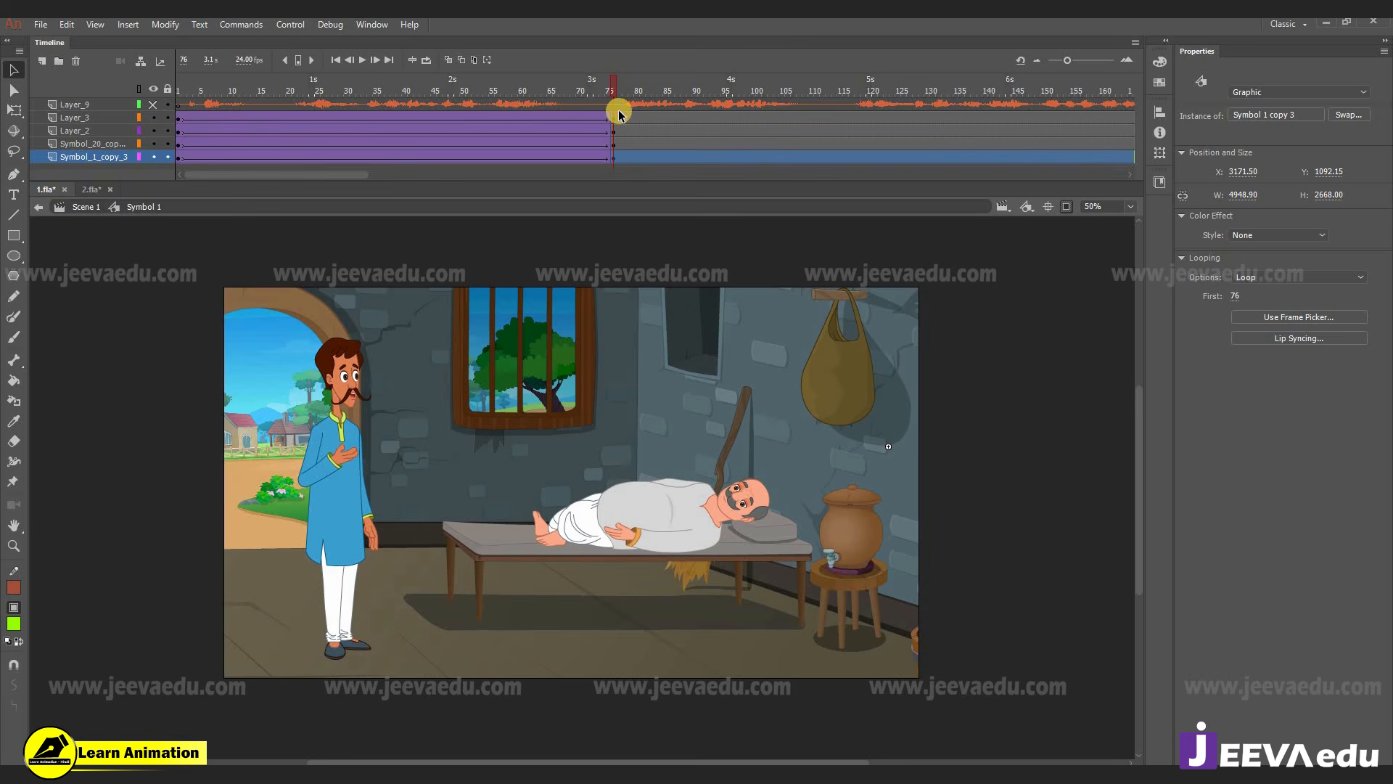
pyautogui.moveTo(315, 117); pyautogui.dragTo(329, 181)
pyautogui.moveTo(526, 174); pyautogui.dragTo(3, 217)
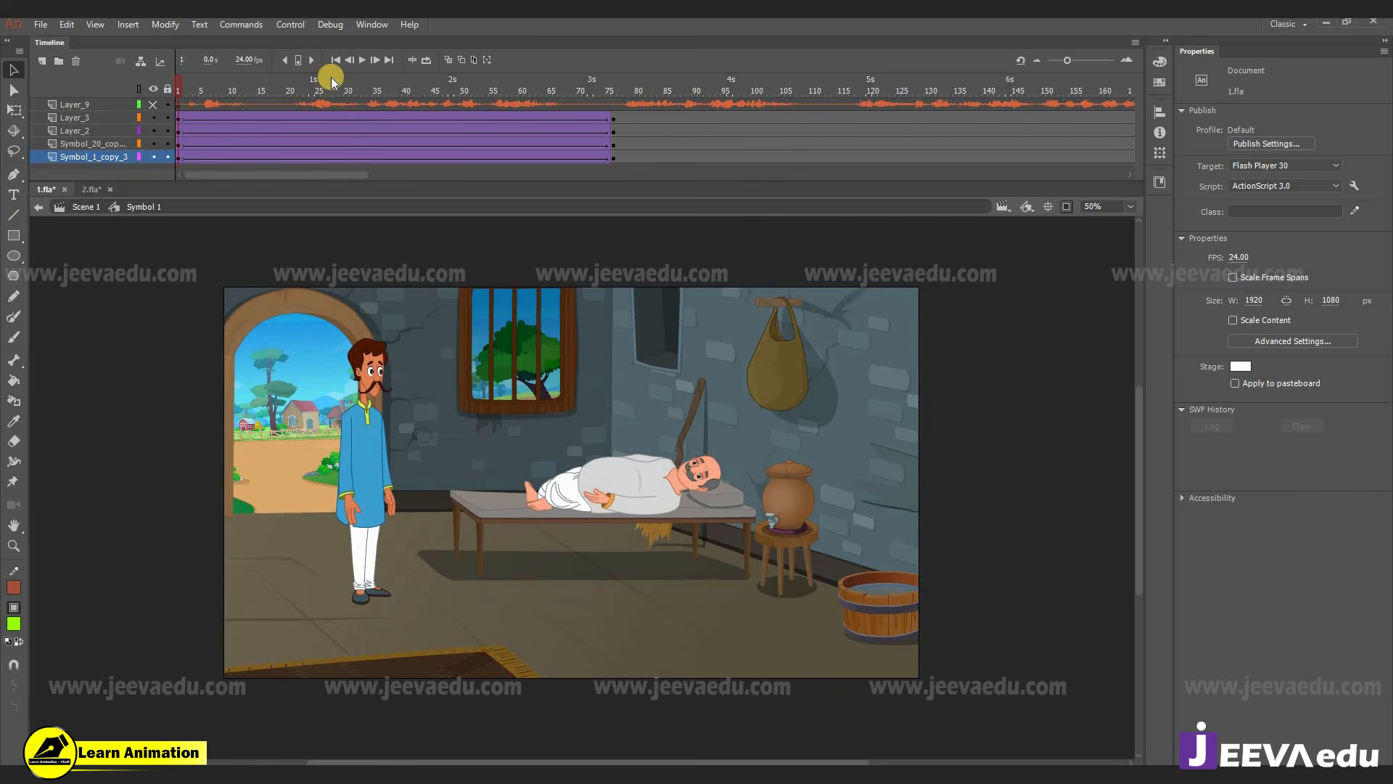
pyautogui.moveTo(223, 99); pyautogui.dragTo(283, 171)
pyautogui.moveTo(424, 170); pyautogui.dragTo(607, 185)
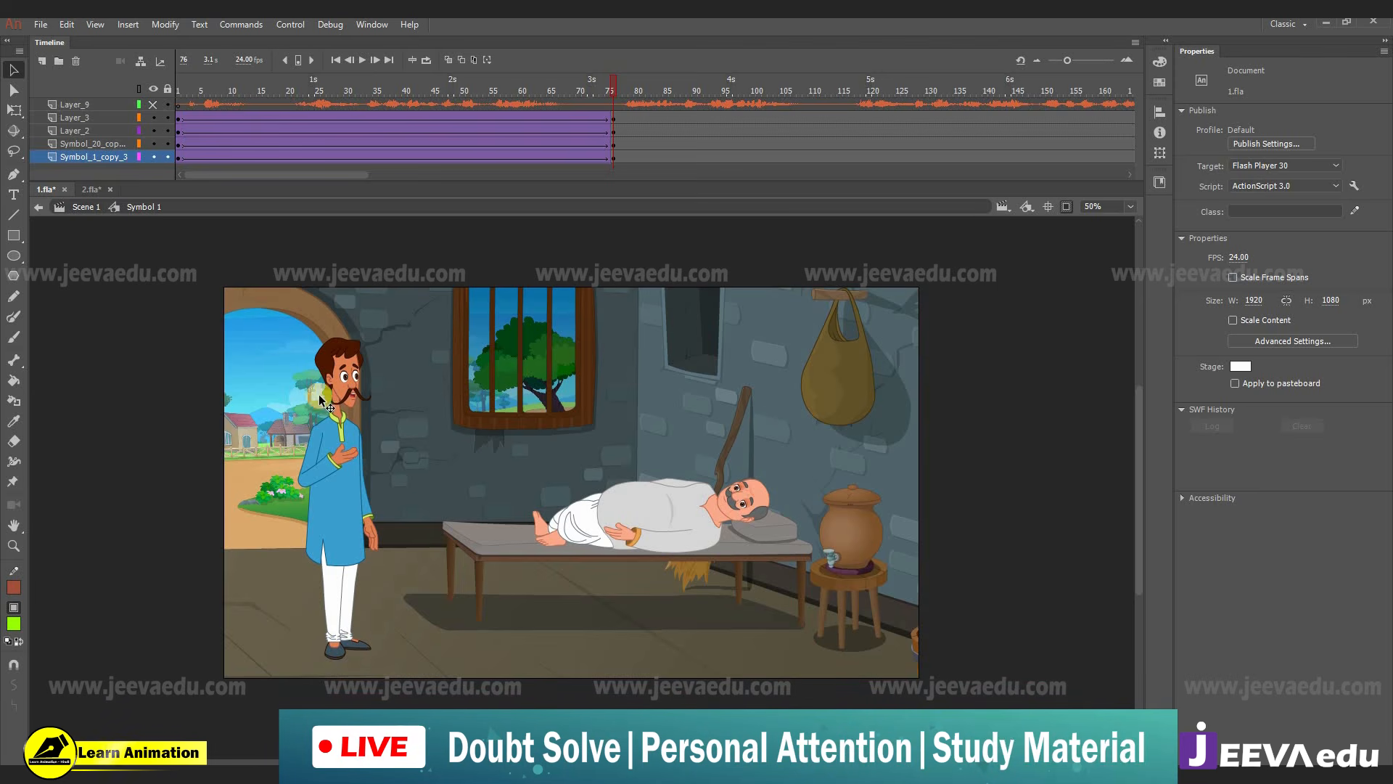
pyautogui.moveTo(555, 93); pyautogui.dragTo(613, 178)
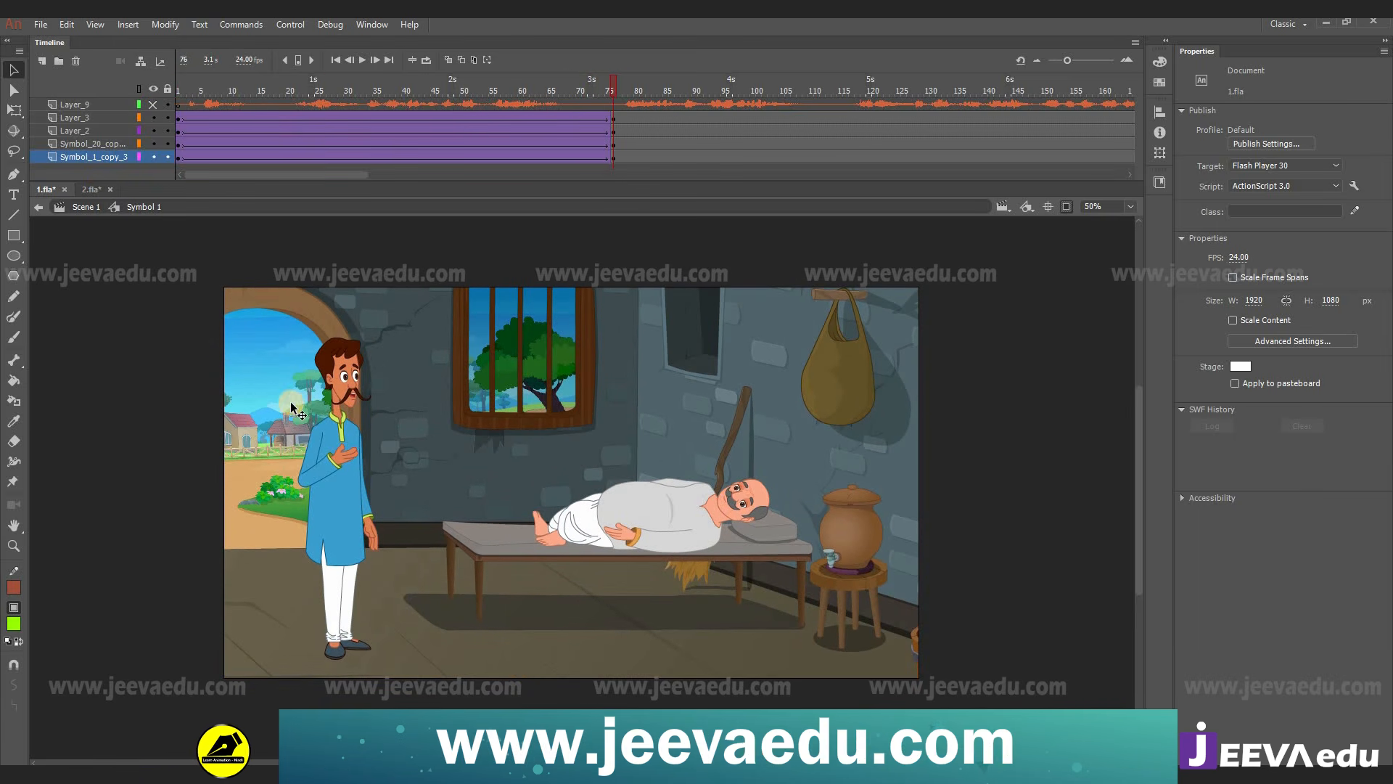
# - Examine the doorway scenery at 100% magnification while scrubbing from frame 40 to frame 76
pyautogui.click(302, 458)
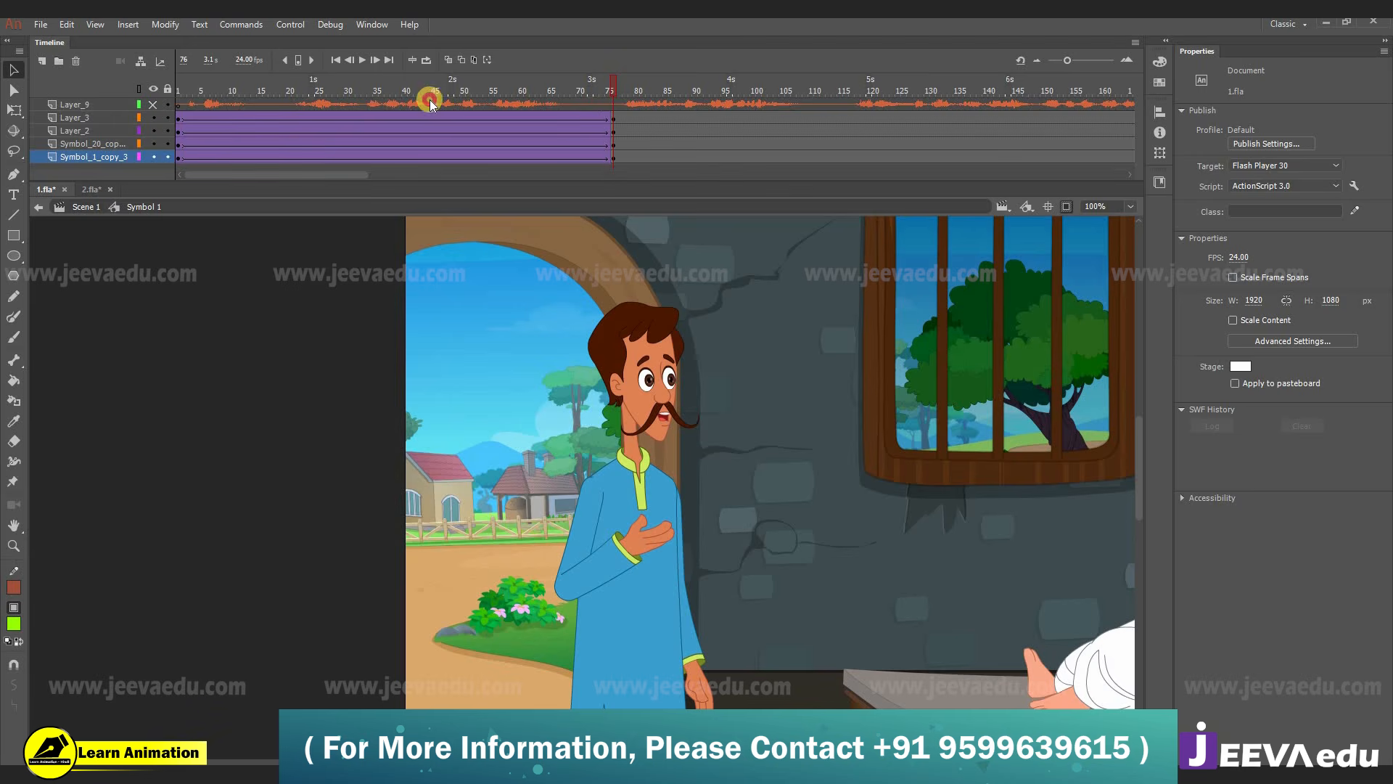
pyautogui.moveTo(429, 102); pyautogui.dragTo(405, 149)
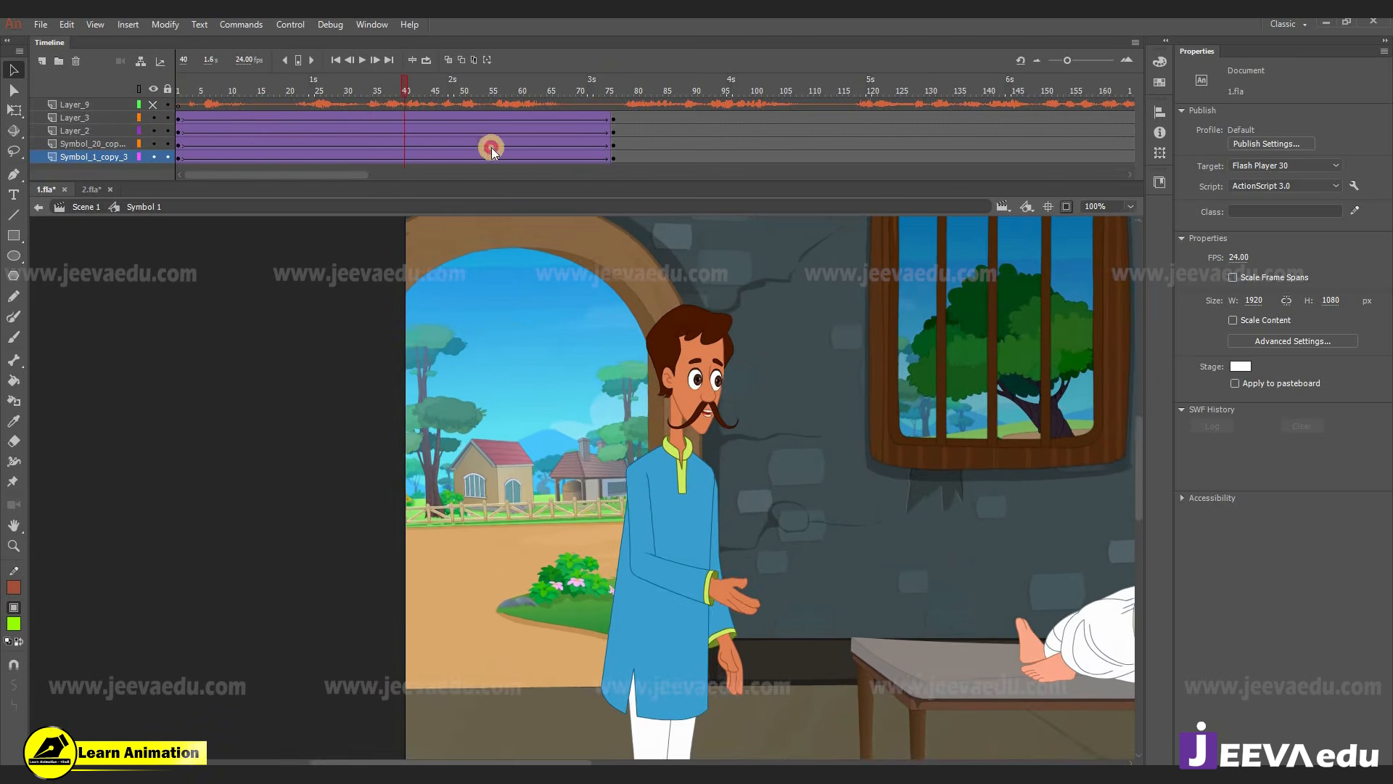
pyautogui.moveTo(490, 148); pyautogui.dragTo(614, 139)
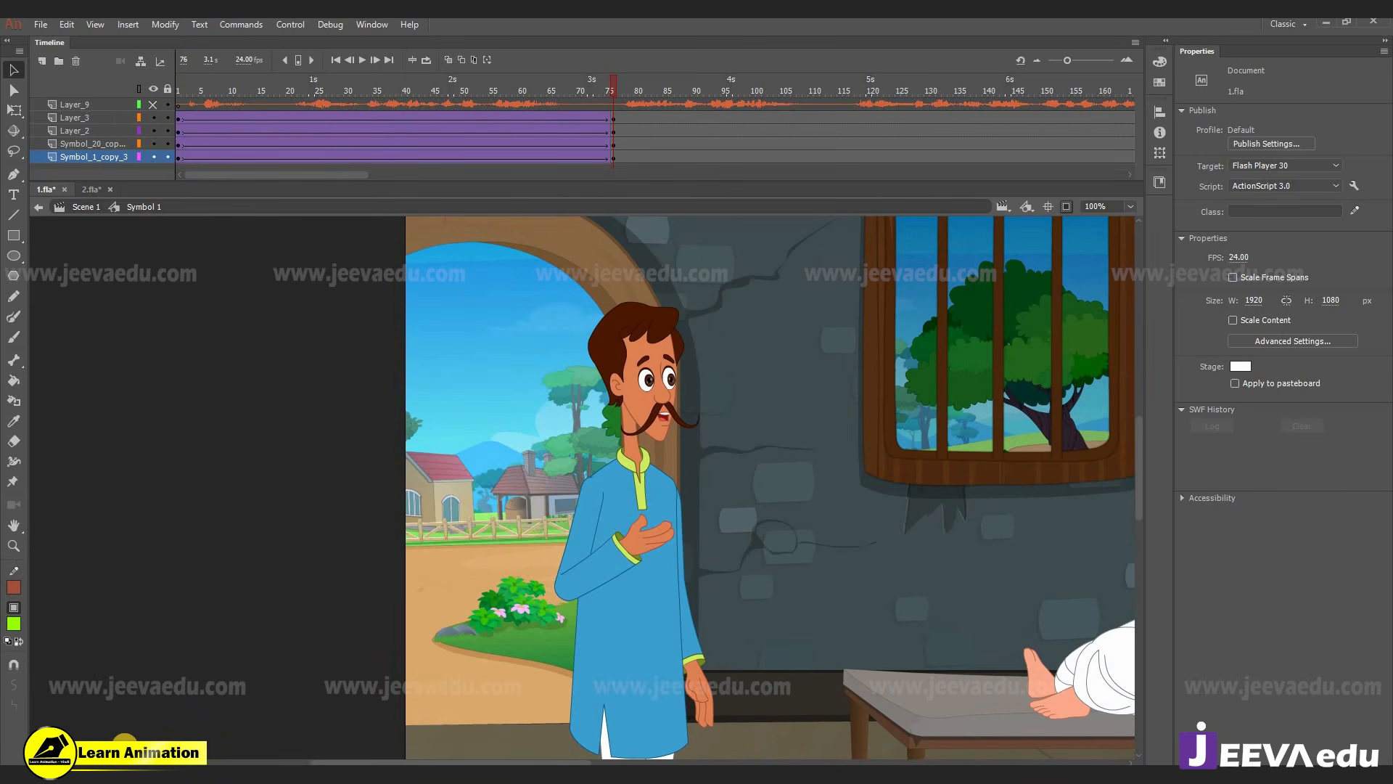
# - Reopen the doorway's scenery symbol and move the frame 77 landscape right to X -430.75
pyautogui.doubleClick(507, 490)
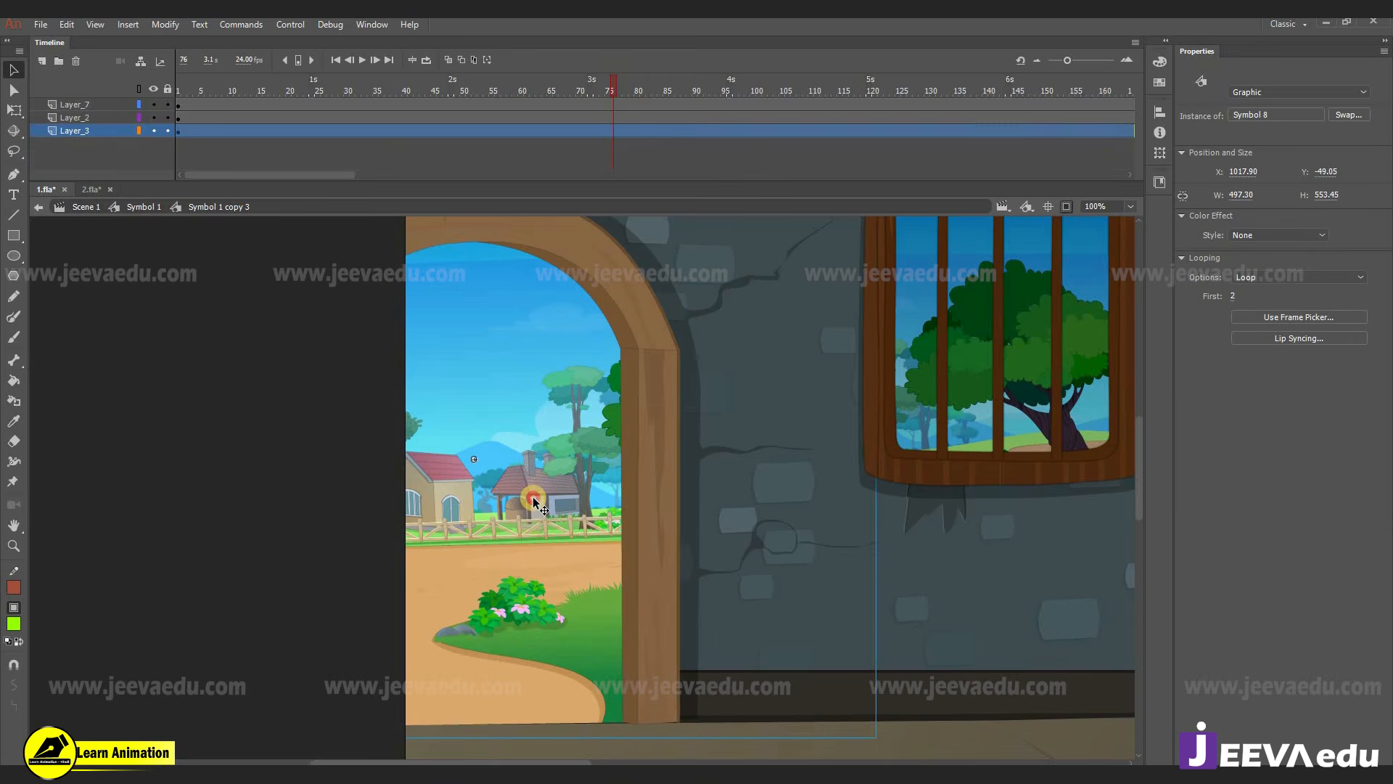
pyautogui.doubleClick(533, 496)
pyautogui.doubleClick(542, 514)
pyautogui.click(542, 514)
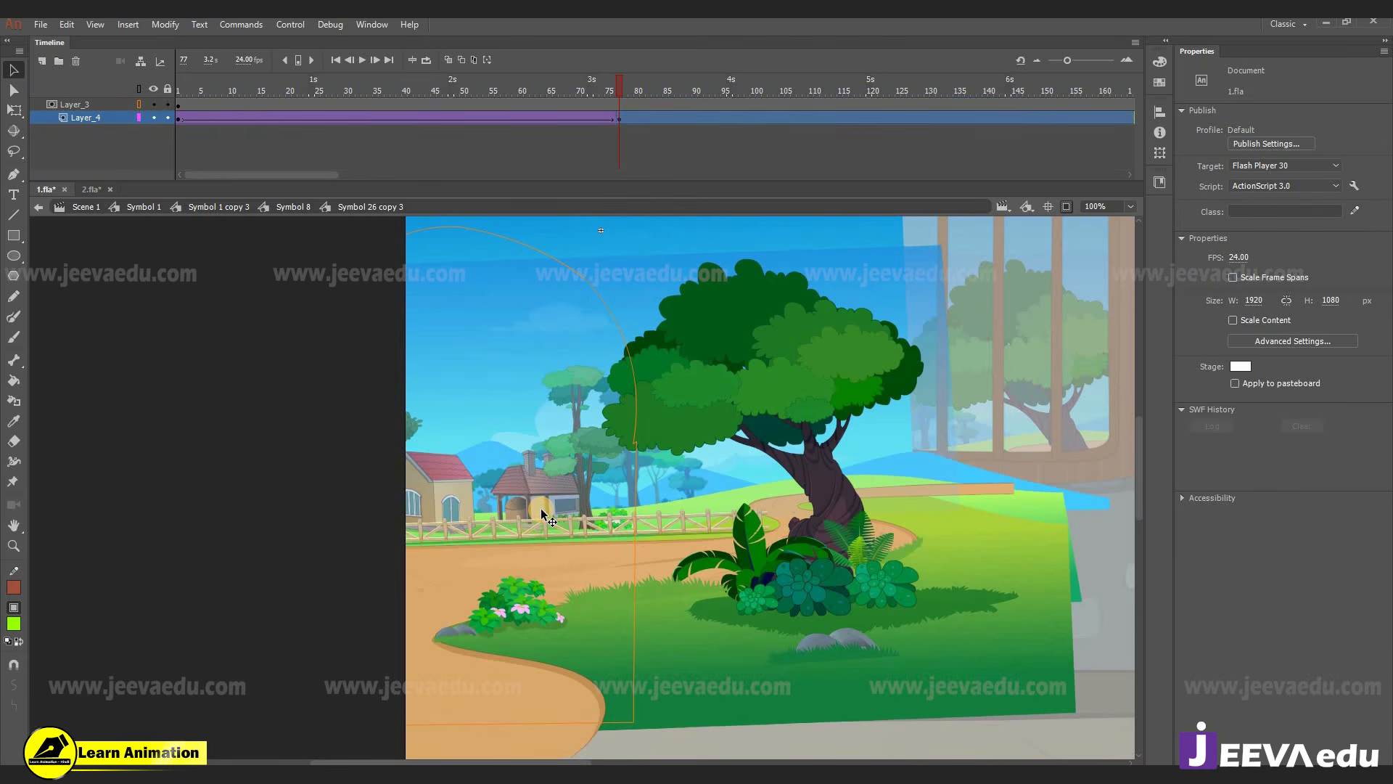
pyautogui.press('Right')
pyautogui.press('Right')
pyautogui.press('Right')
pyautogui.press('Right')
pyautogui.press('Right')
pyautogui.press('Right')
pyautogui.press('Right')
pyautogui.press('Right')
pyautogui.press('Right')
pyautogui.press('Right')
pyautogui.press('Right')
pyautogui.press('Right')
pyautogui.press('Right')
pyautogui.press('Right')
pyautogui.press('Right')
pyautogui.press('Right')
pyautogui.press('Right')
pyautogui.press('Right')
pyautogui.press('Right')
pyautogui.press('Right')
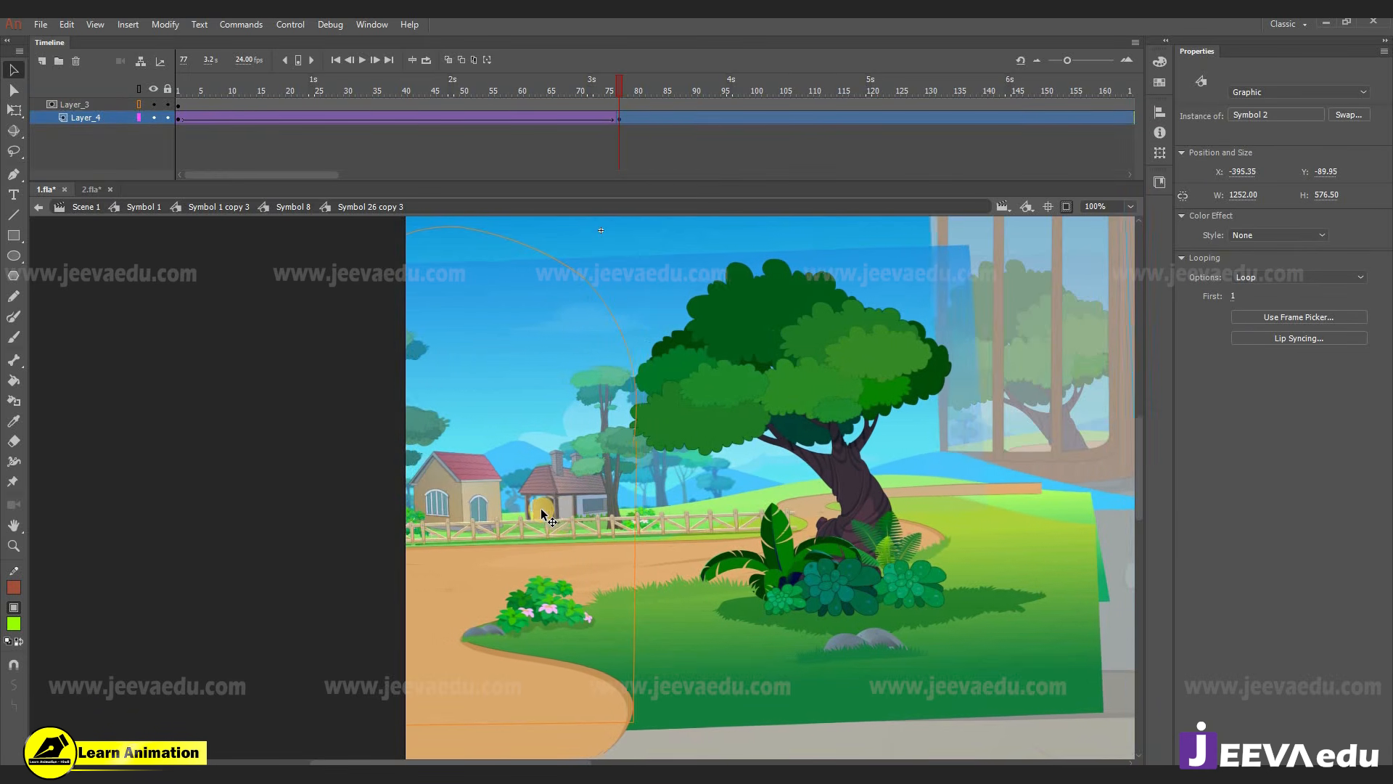
pyautogui.press('Right')
pyautogui.press('Right')
pyautogui.press('Right')
pyautogui.press('Right')
pyautogui.press('Right')
pyautogui.press('Right')
pyautogui.press('Right')
pyautogui.press('Right')
pyautogui.press('Right')
pyautogui.press('Right')
pyautogui.press('Right')
pyautogui.press('Right')
pyautogui.press('Right')
pyautogui.press('Right')
pyautogui.press('Right')
pyautogui.press('Right')
pyautogui.press('Right')
pyautogui.press('Right')
pyautogui.press('Right')
pyautogui.press('Right')
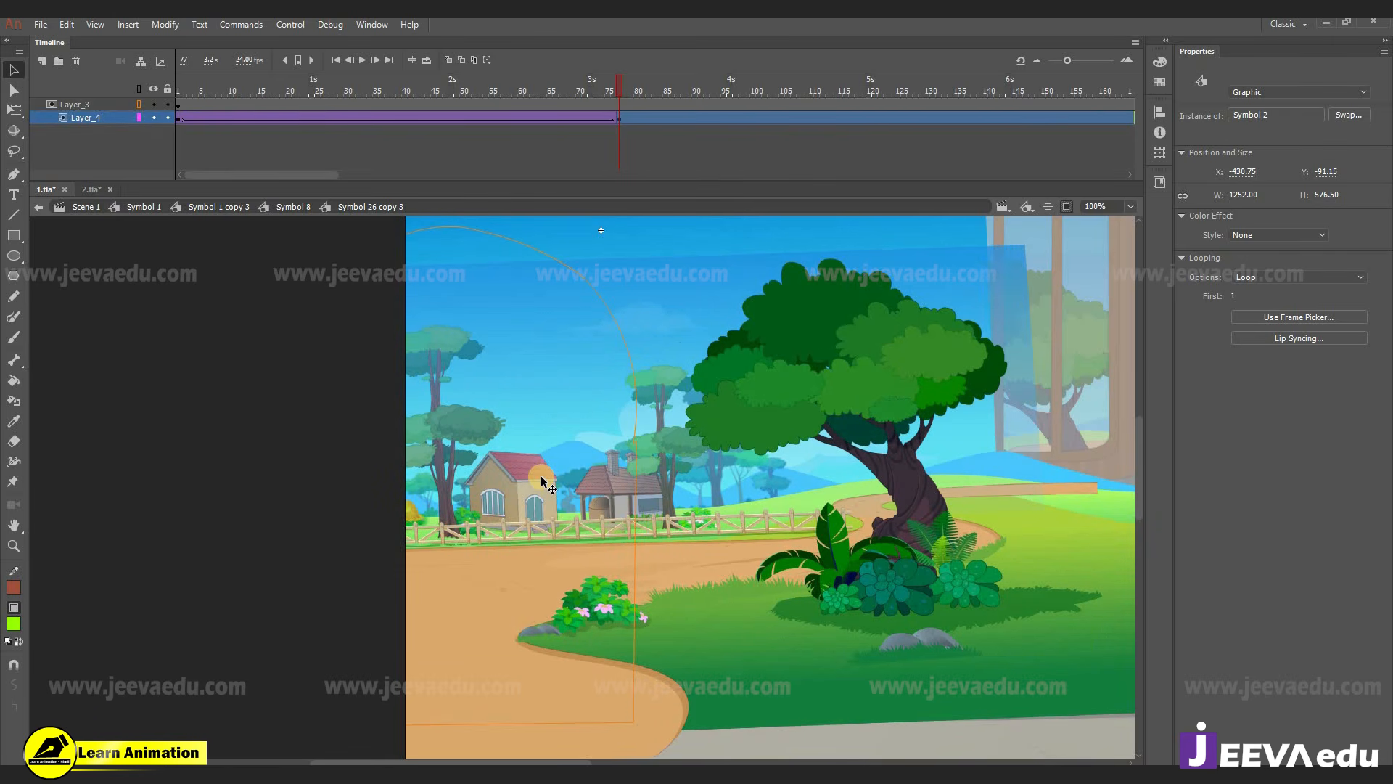
# - Return to Symbol 1 and scrub the timeline back to frame 76 to check the doorway scenery behind the standing man
pyautogui.click(211, 207)
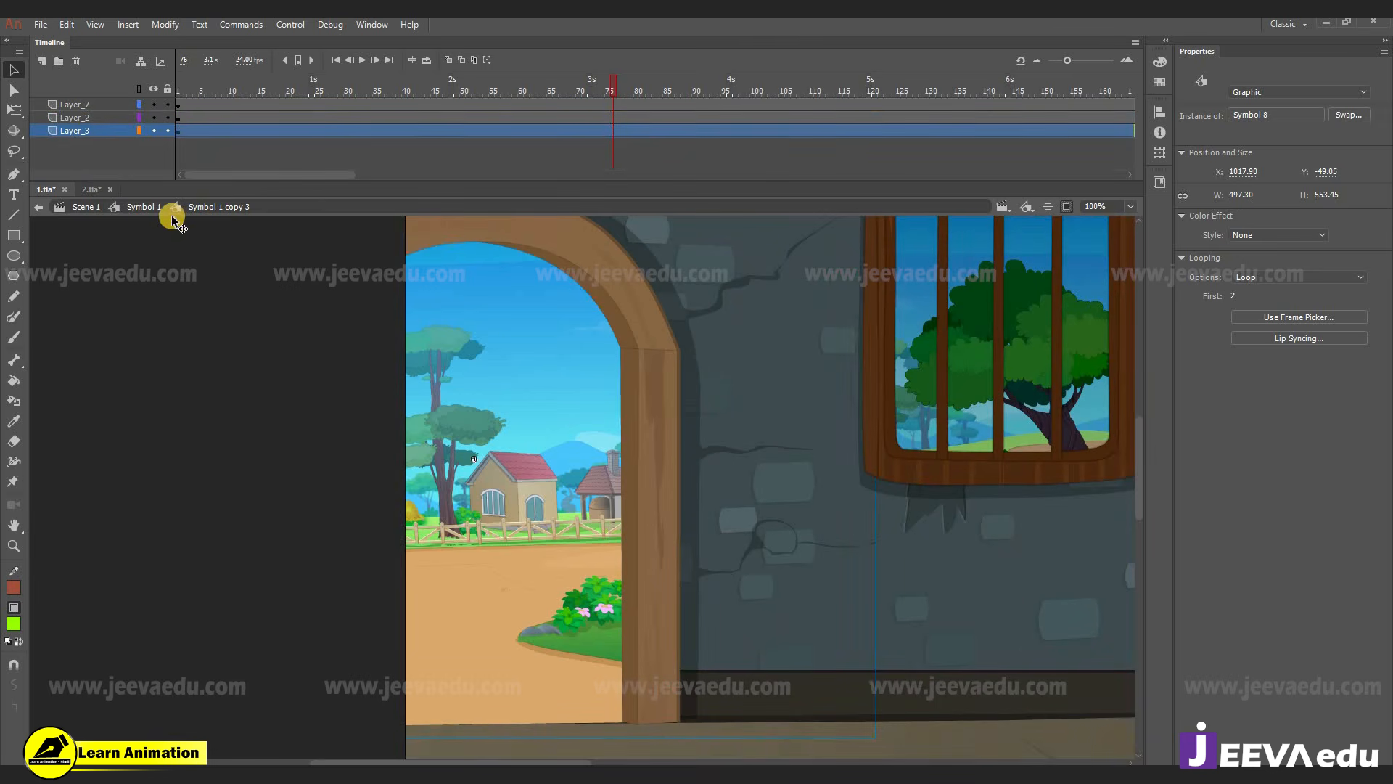
pyautogui.press('z')
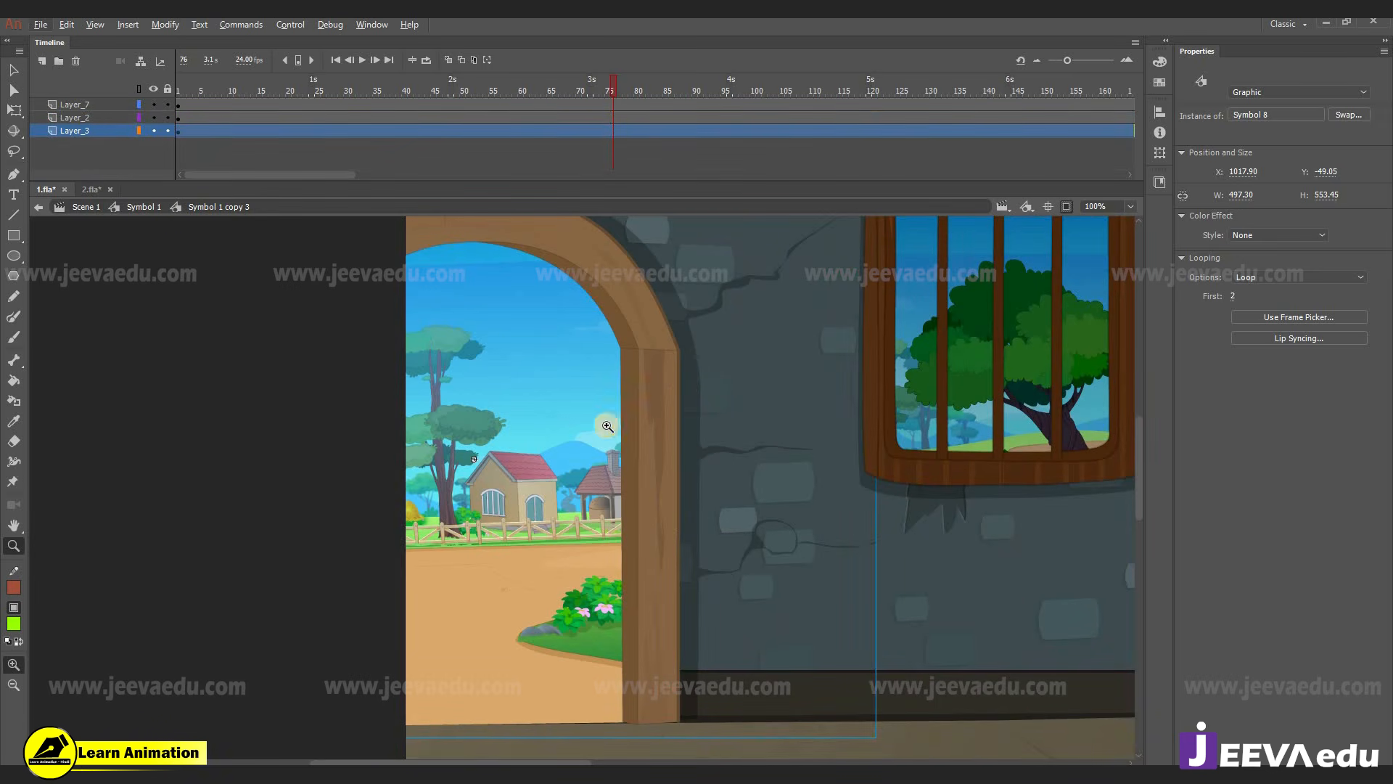
pyautogui.click(140, 209)
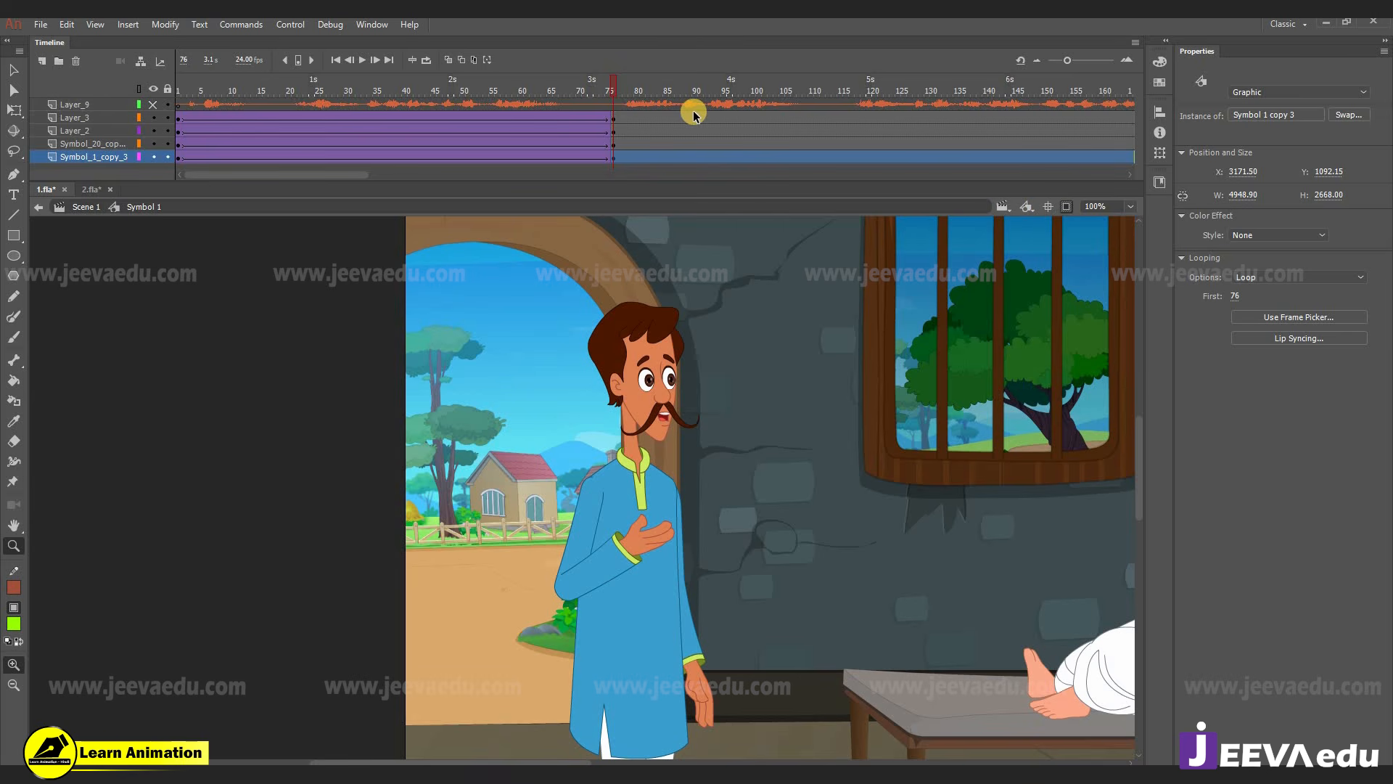
pyautogui.moveTo(604, 90); pyautogui.dragTo(613, 160)
# - Move the frame 77 doorway landscape further right, and scrub the zoom-in from Symbol 1 to check its parallax
pyautogui.click(527, 516)
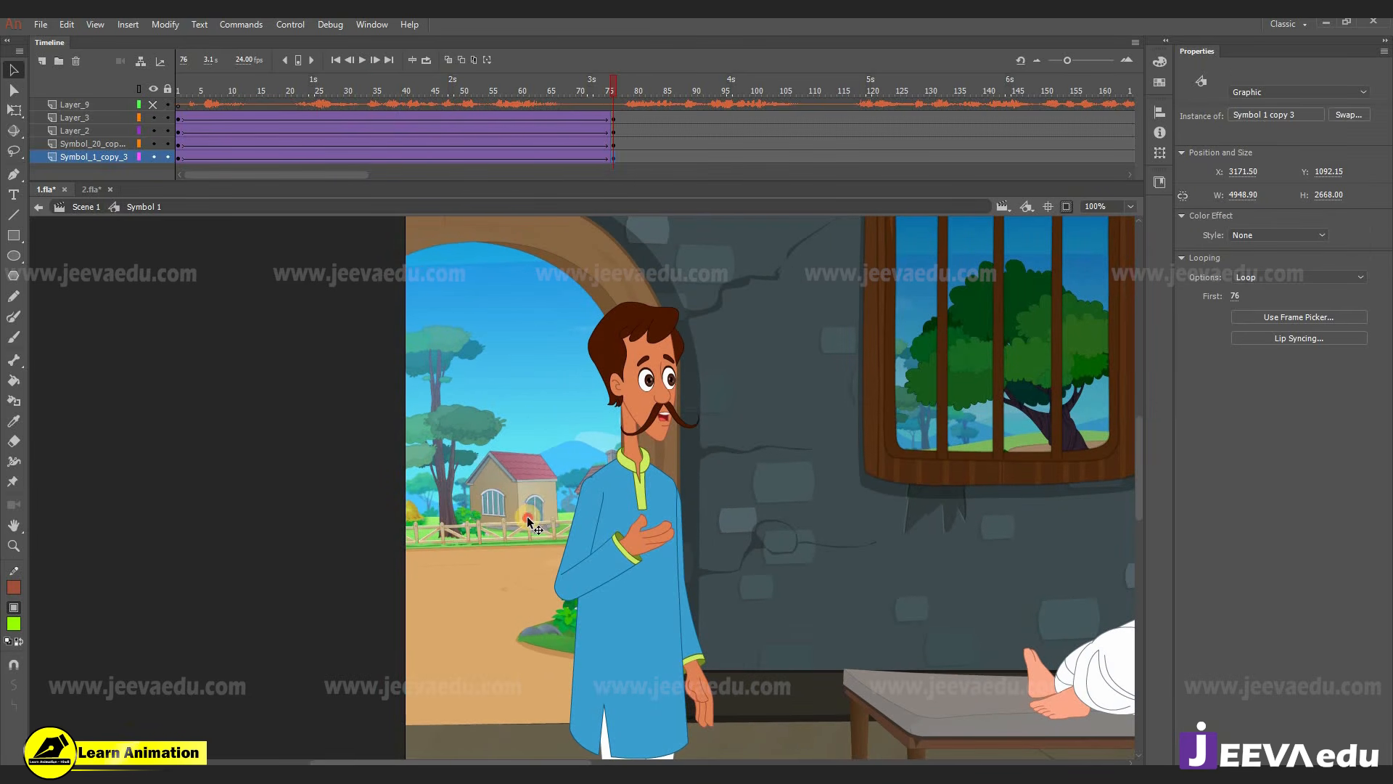
pyautogui.doubleClick(521, 534)
pyautogui.doubleClick(522, 537)
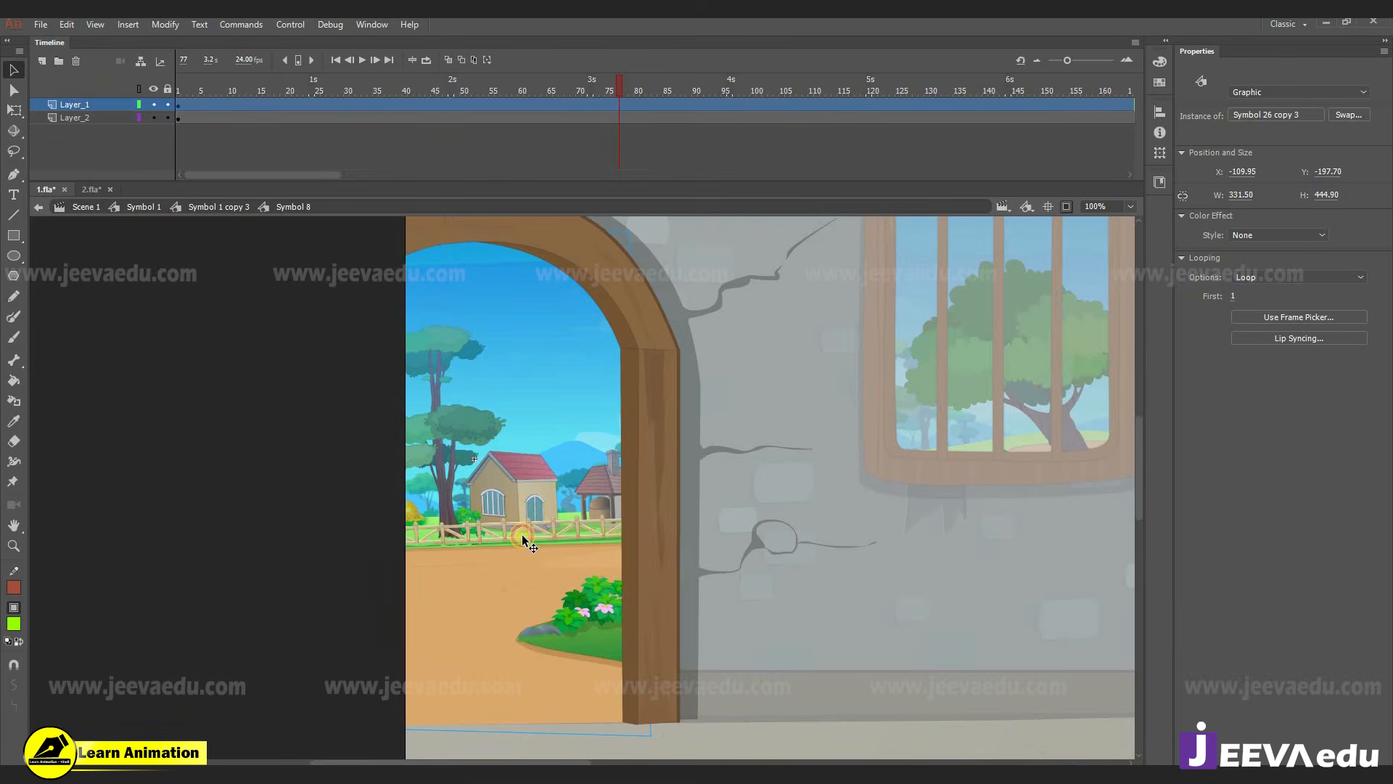
pyautogui.doubleClick(523, 536)
pyautogui.hotkey('shift', 'Right')
pyautogui.hotkey('shift', 'Right')
pyautogui.hotkey('shift', 'Right')
pyautogui.hotkey('shift', 'Right')
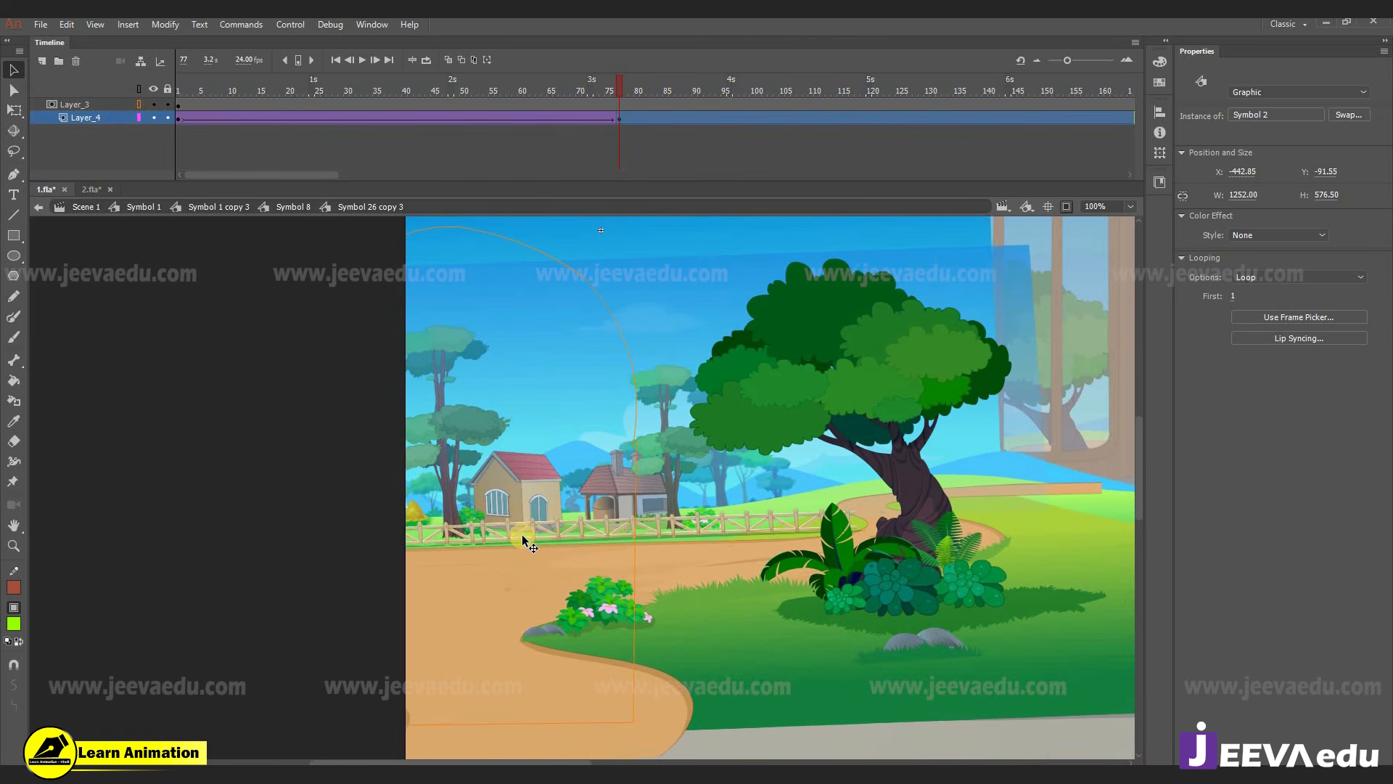
pyautogui.click(140, 207)
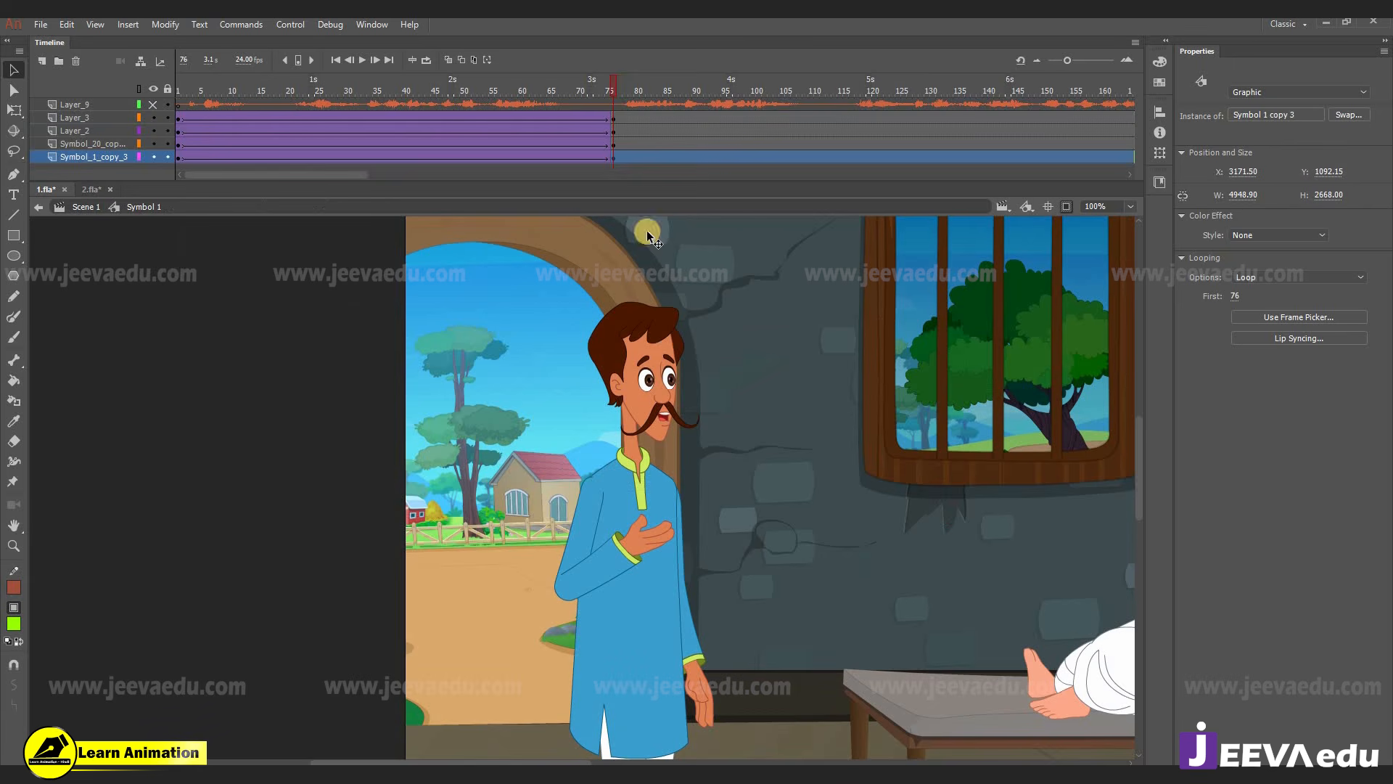
pyautogui.moveTo(253, 93); pyautogui.dragTo(283, 205)
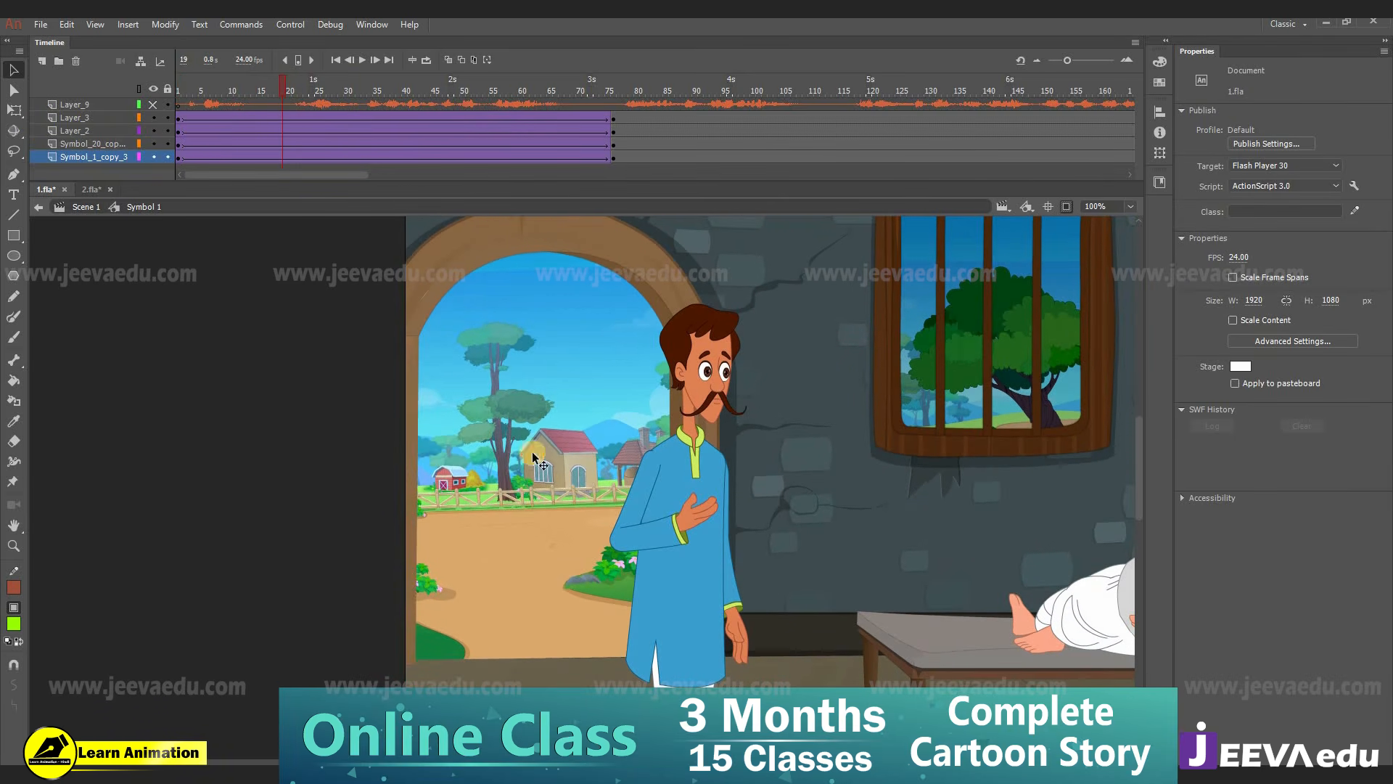
# - Scrub the zoom-in up to frame 76 and back to frame 1, checking the scenery behind the doorway and the window
pyautogui.moveTo(280, 84); pyautogui.dragTo(322, 193)
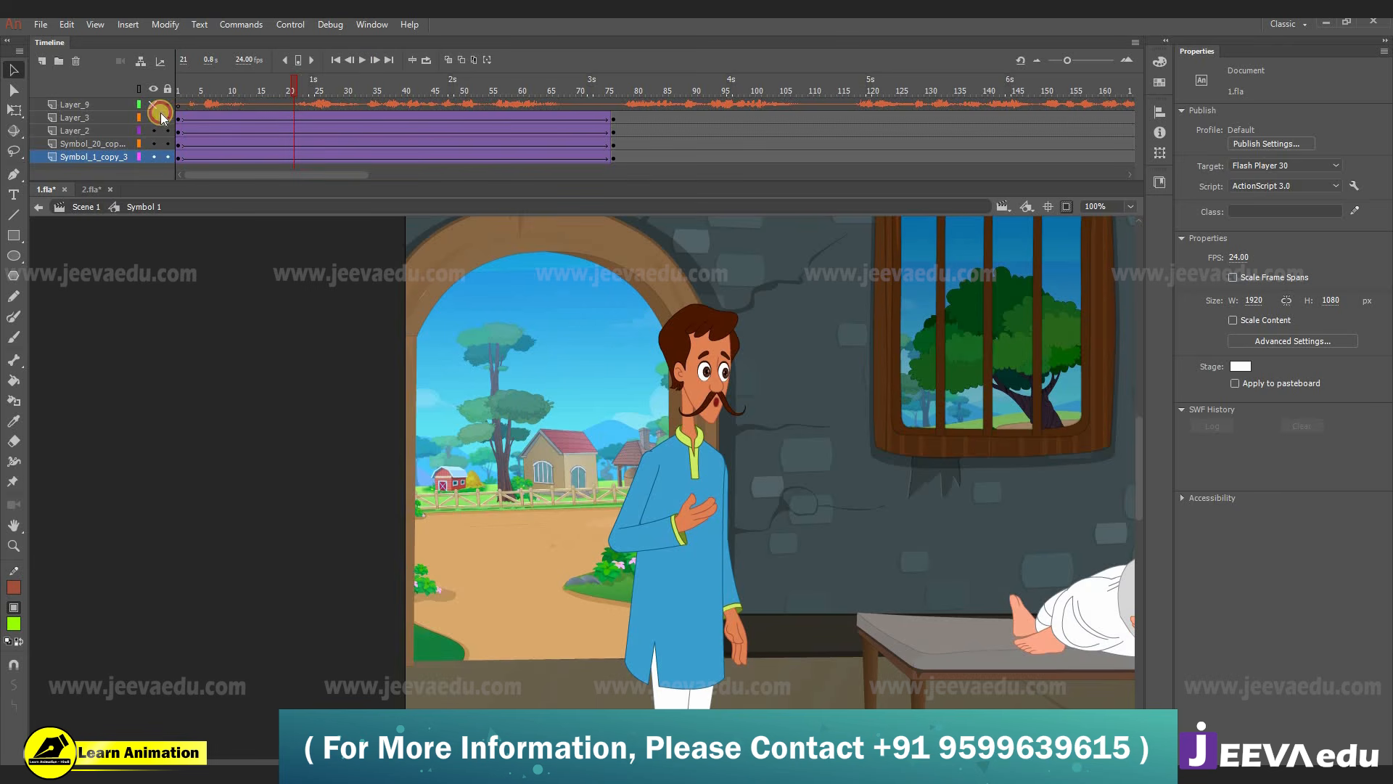
pyautogui.moveTo(161, 118); pyautogui.dragTo(468, 137)
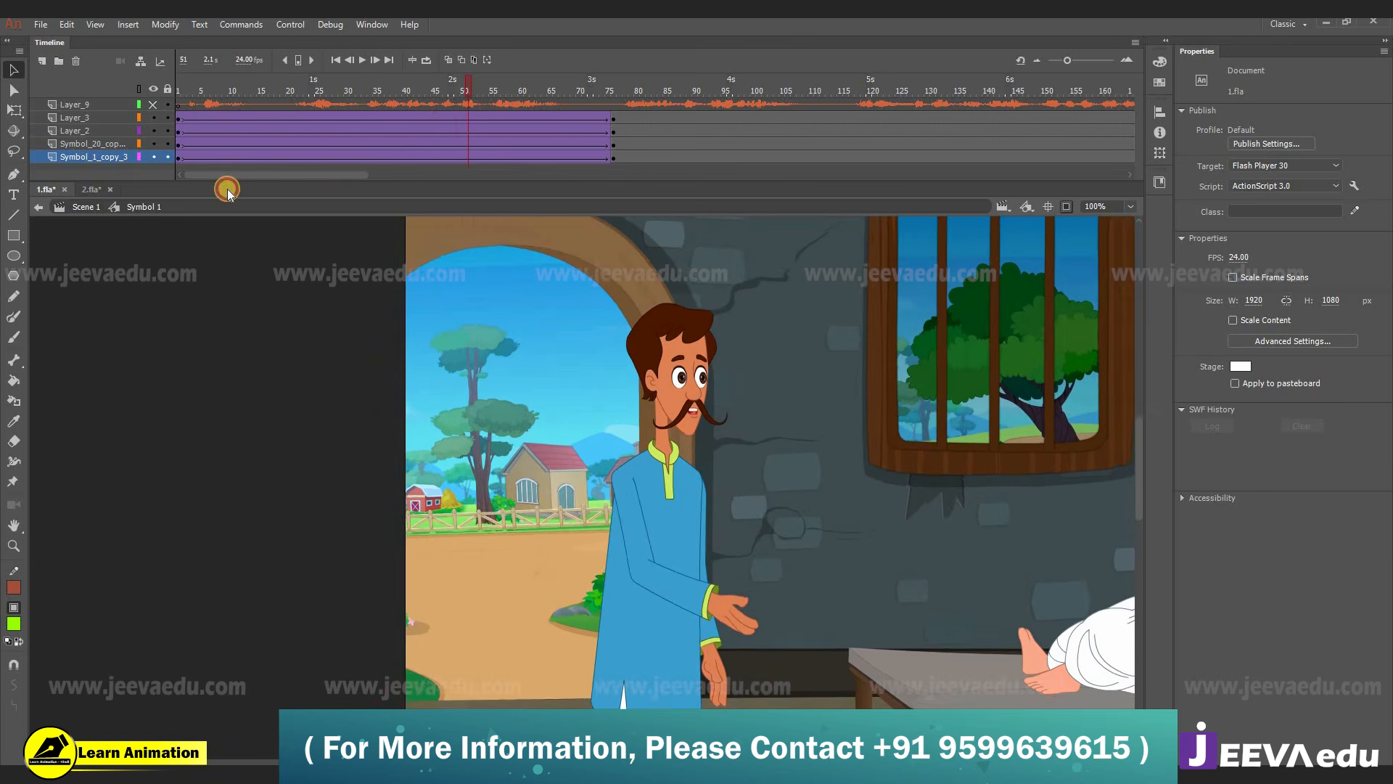
pyautogui.moveTo(590, 138); pyautogui.dragTo(612, 138)
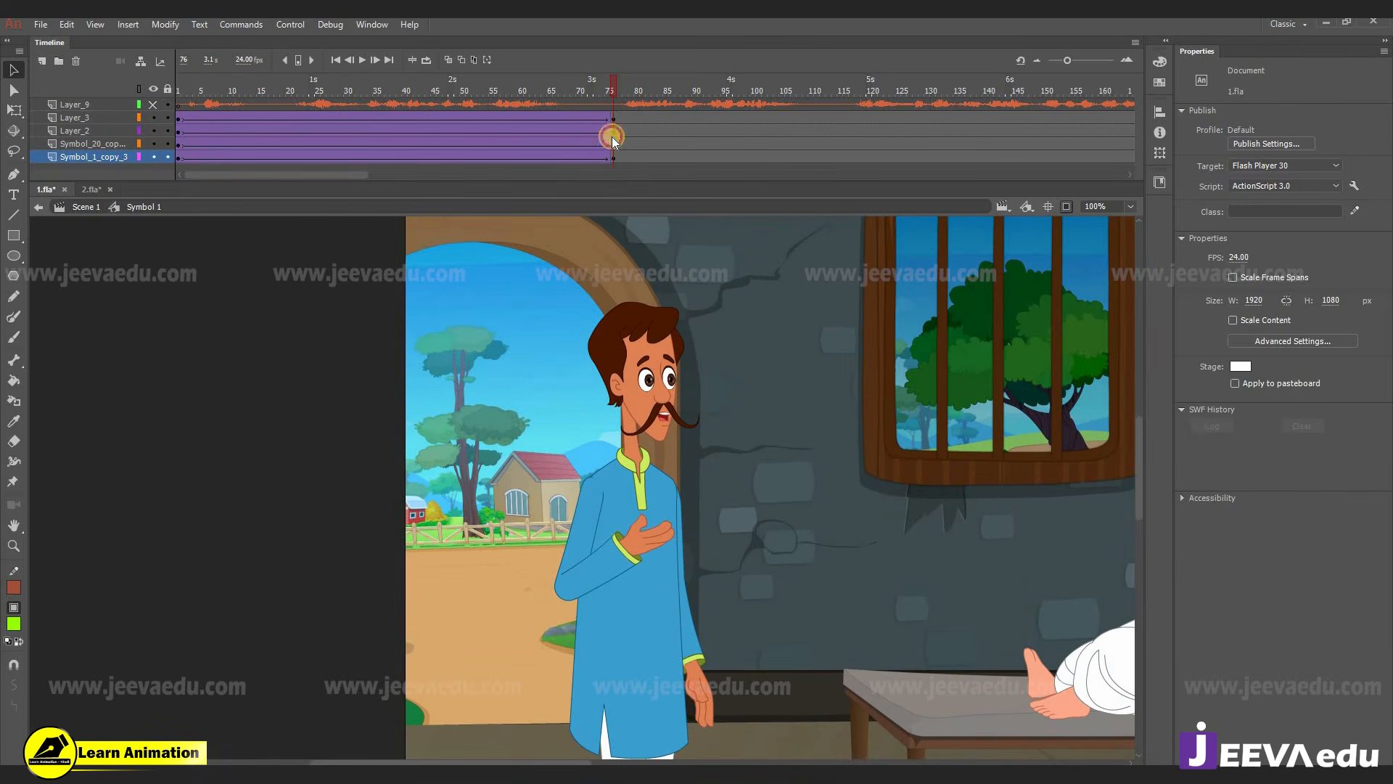
pyautogui.keyDown('ctrl'); pyautogui.keyDown('alt'); pyautogui.click(818, 502); pyautogui.keyUp('alt'); pyautogui.keyUp('ctrl')
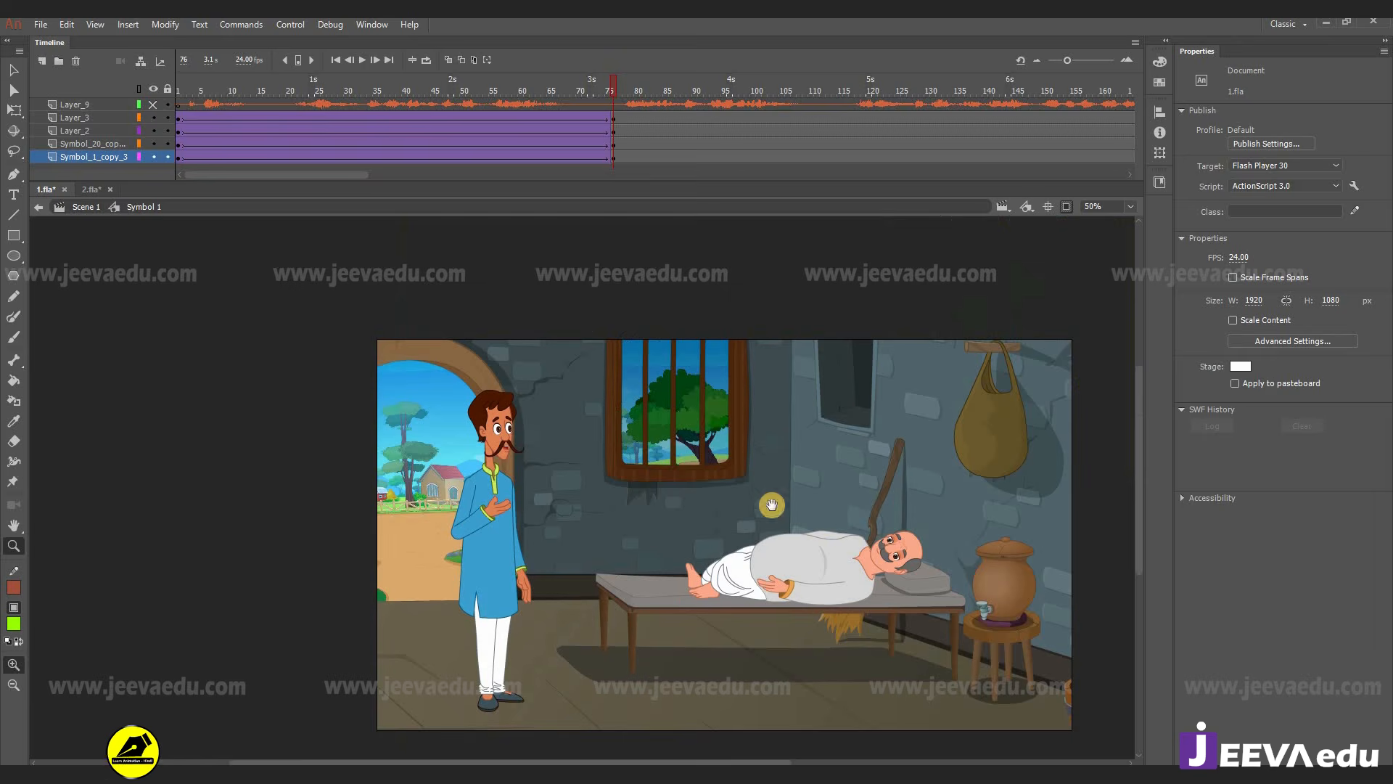
pyautogui.click(688, 426)
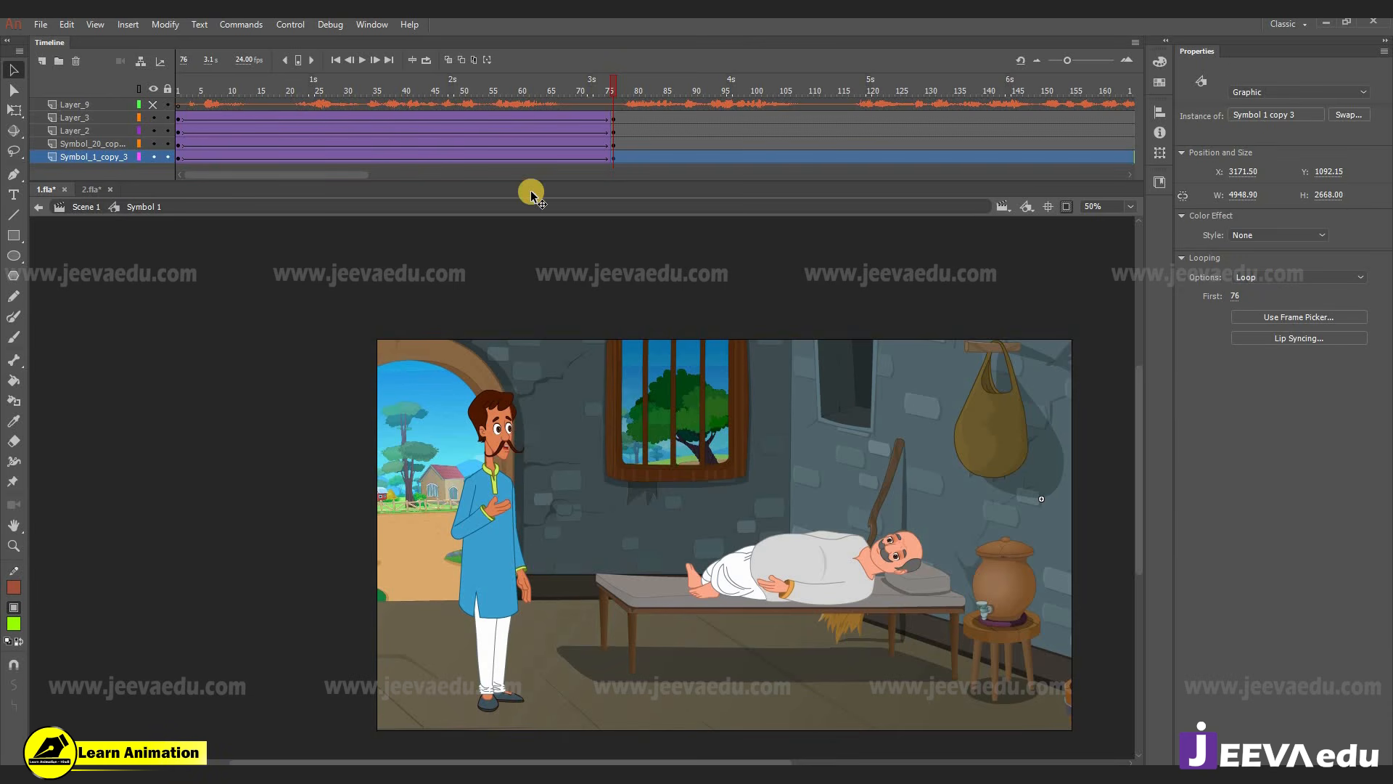
pyautogui.click(350, 145)
pyautogui.click(383, 175)
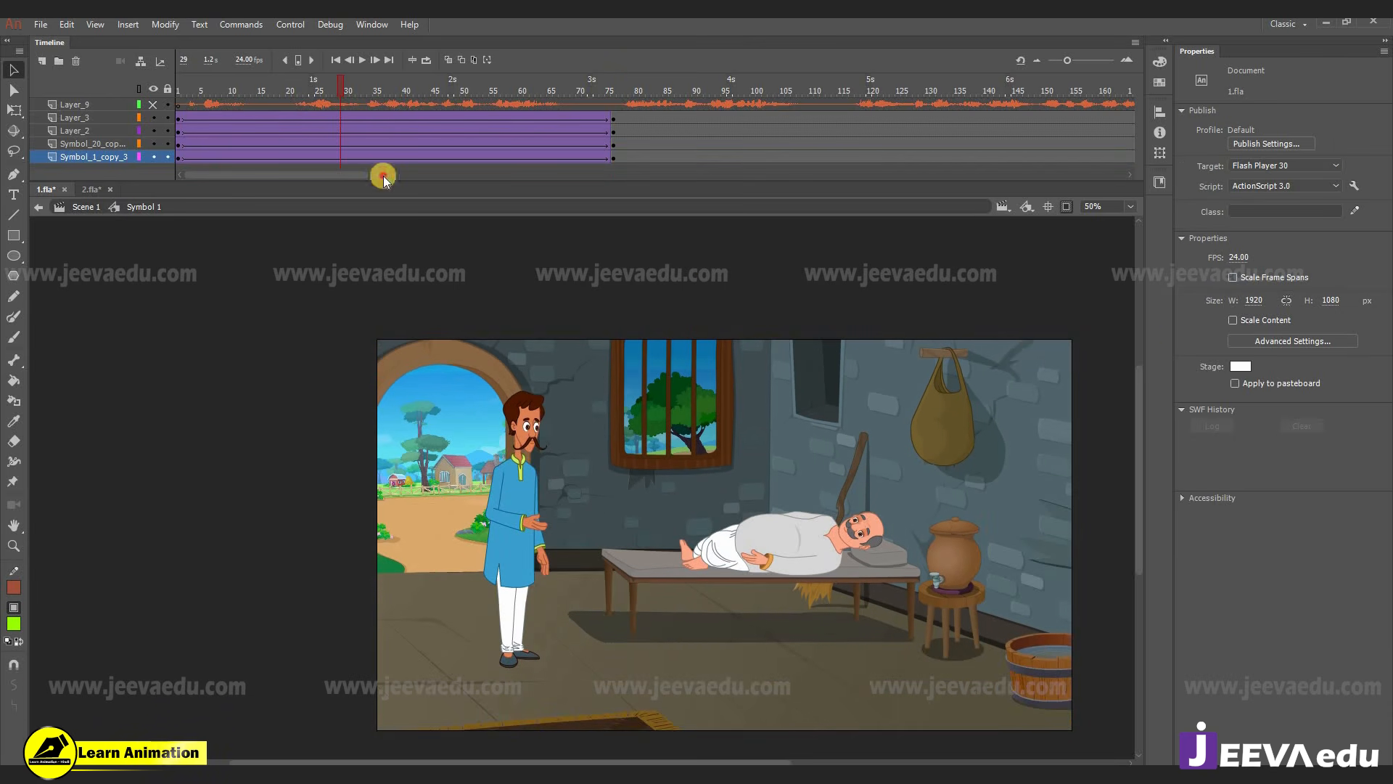
pyautogui.moveTo(306, 107); pyautogui.dragTo(72, 147)
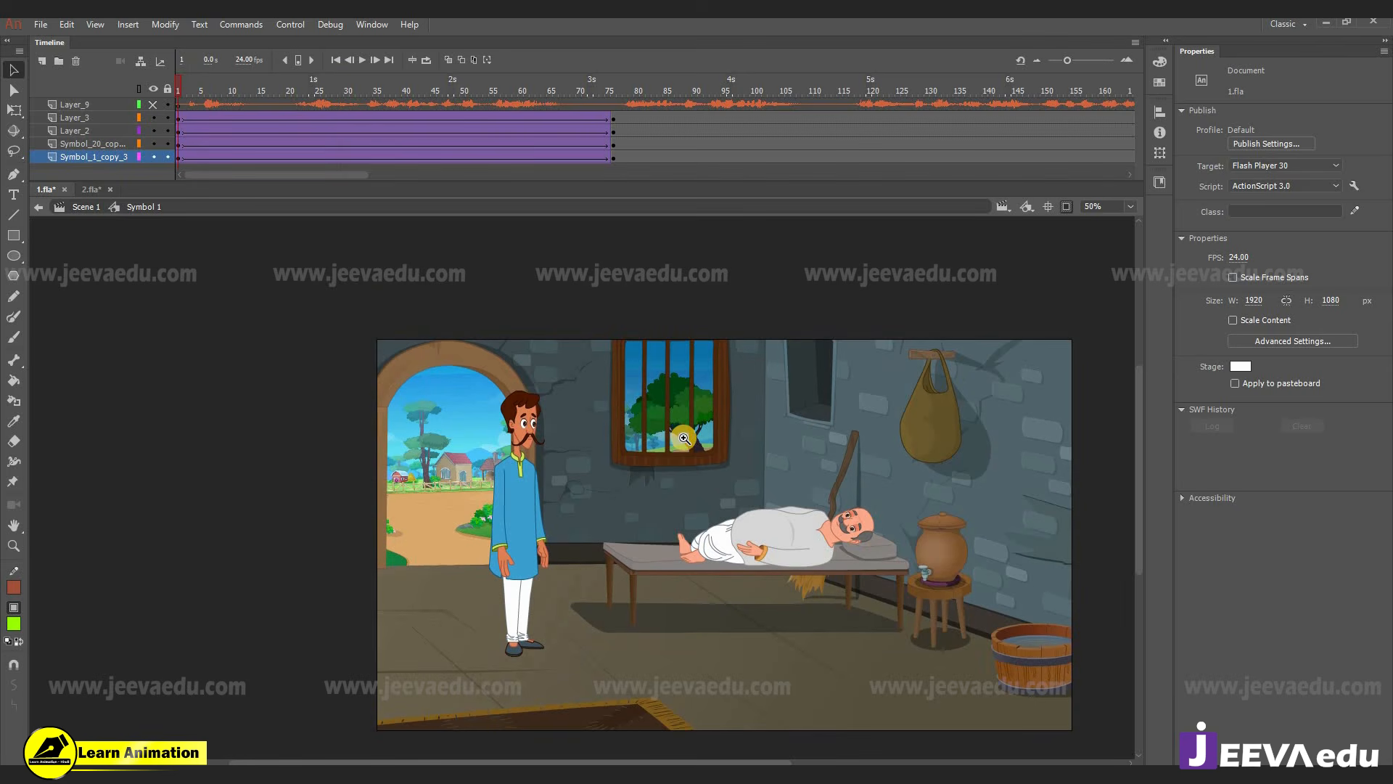
# - Open the room background symbol at frame 1 and enter the barred window's symbol inside it
pyautogui.click(665, 424)
pyautogui.doubleClick(661, 425)
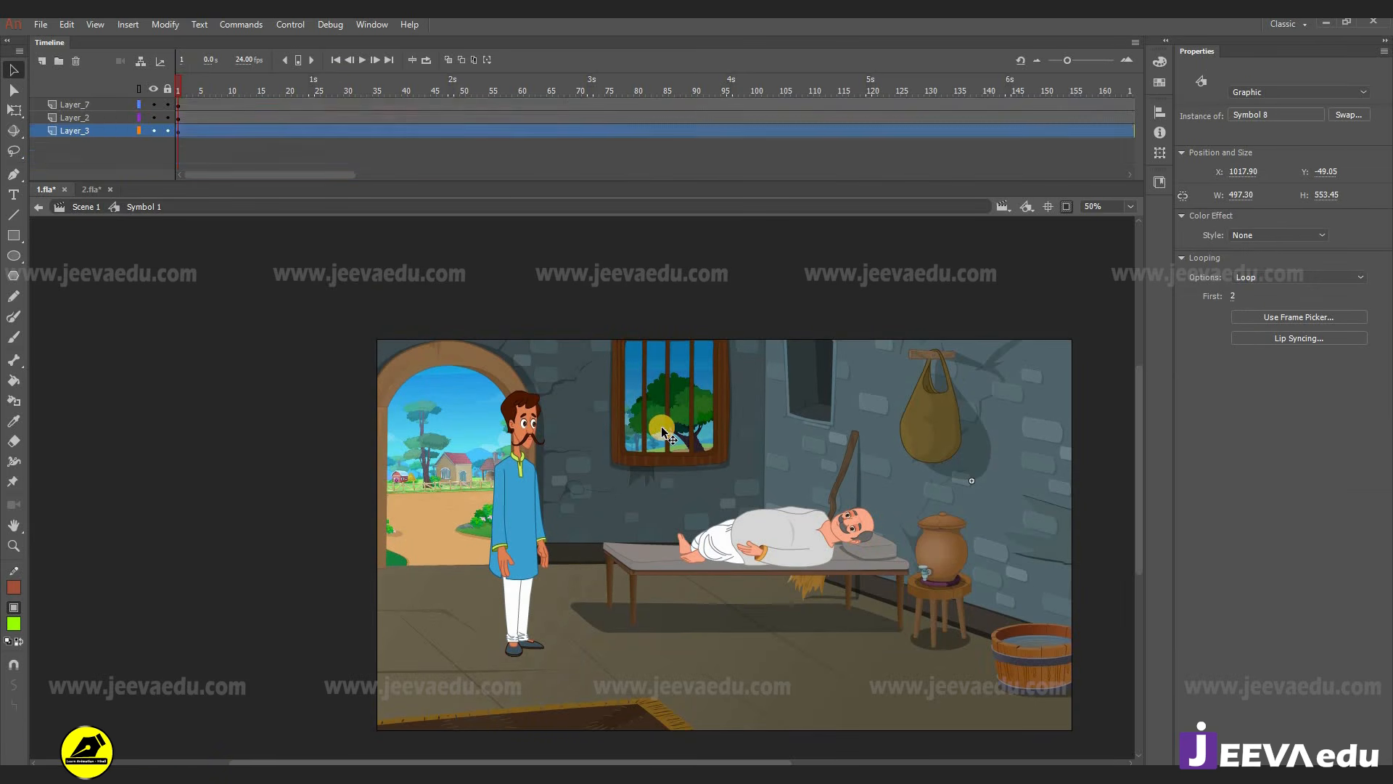
pyautogui.click(669, 435)
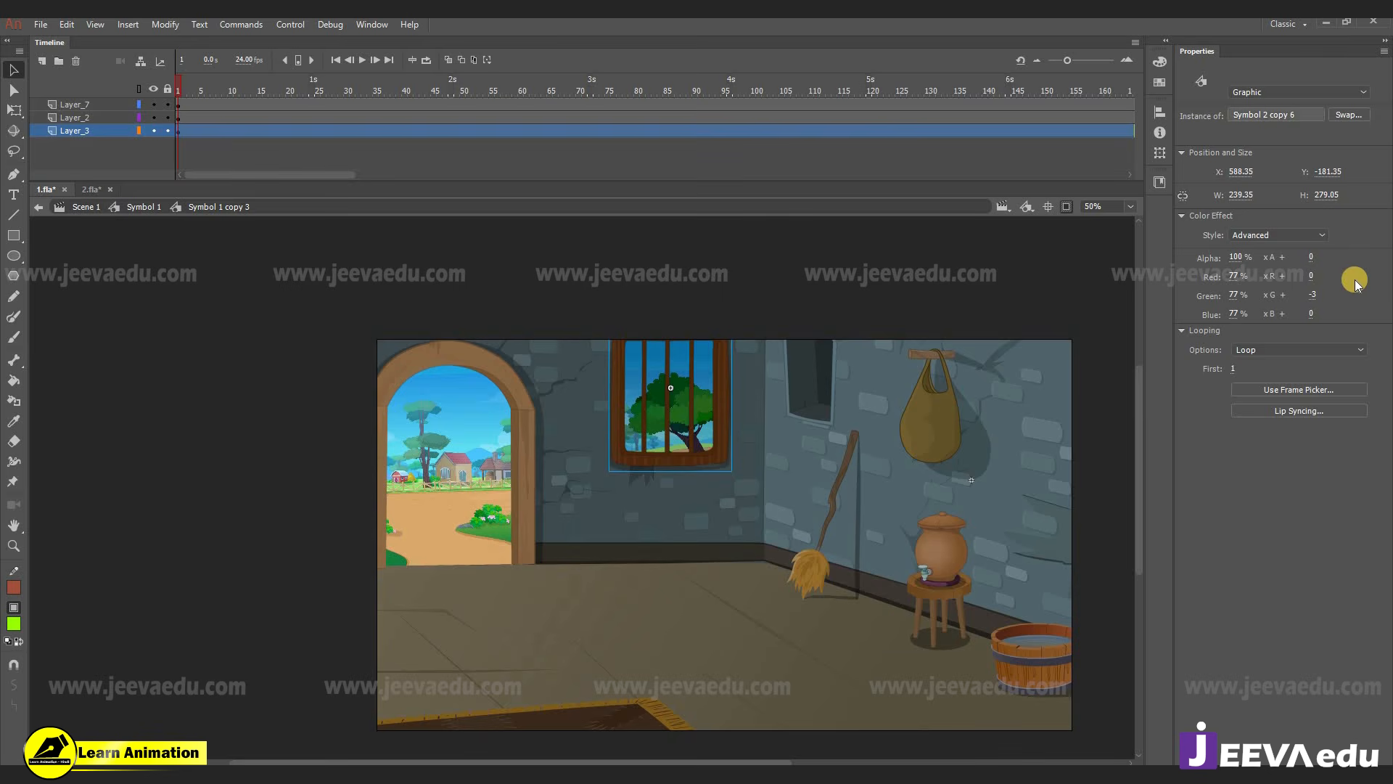
pyautogui.click(1309, 93)
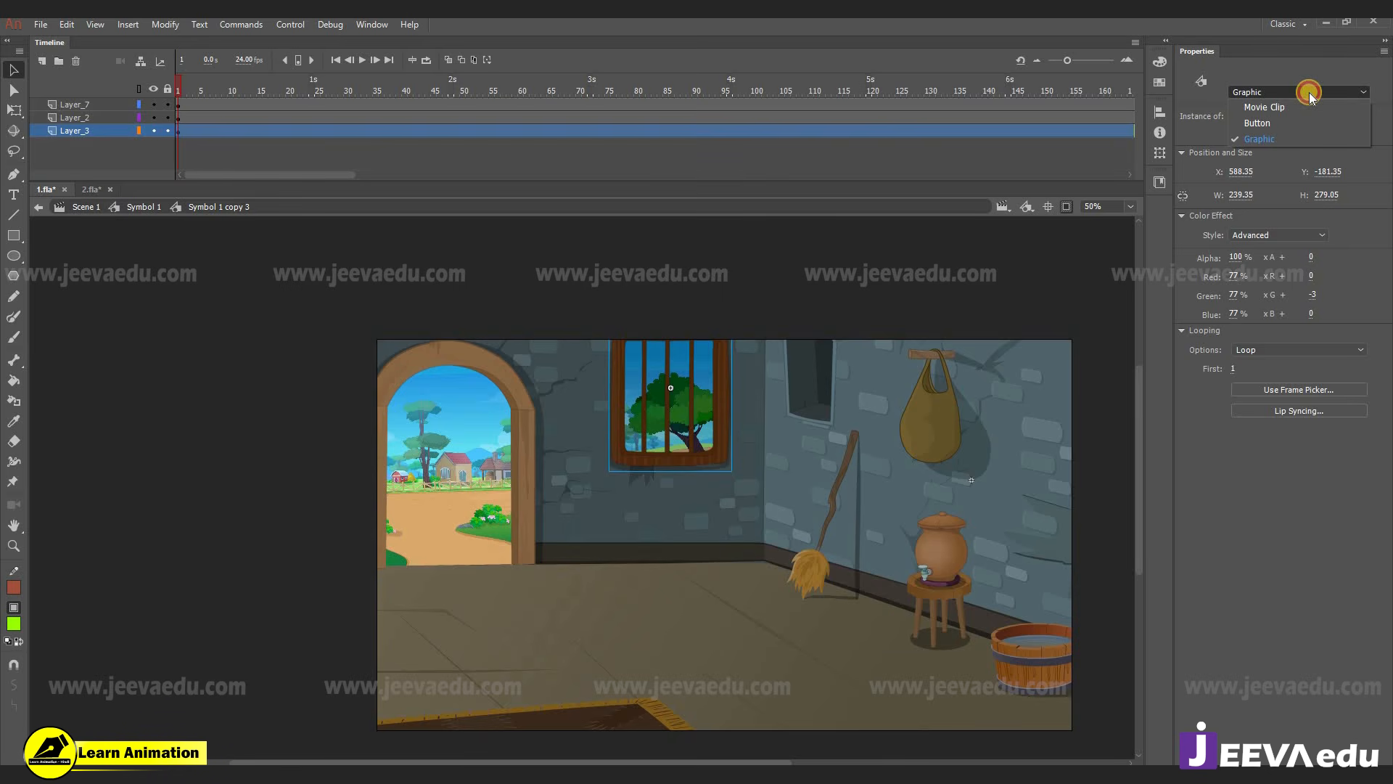
pyautogui.click(1309, 93)
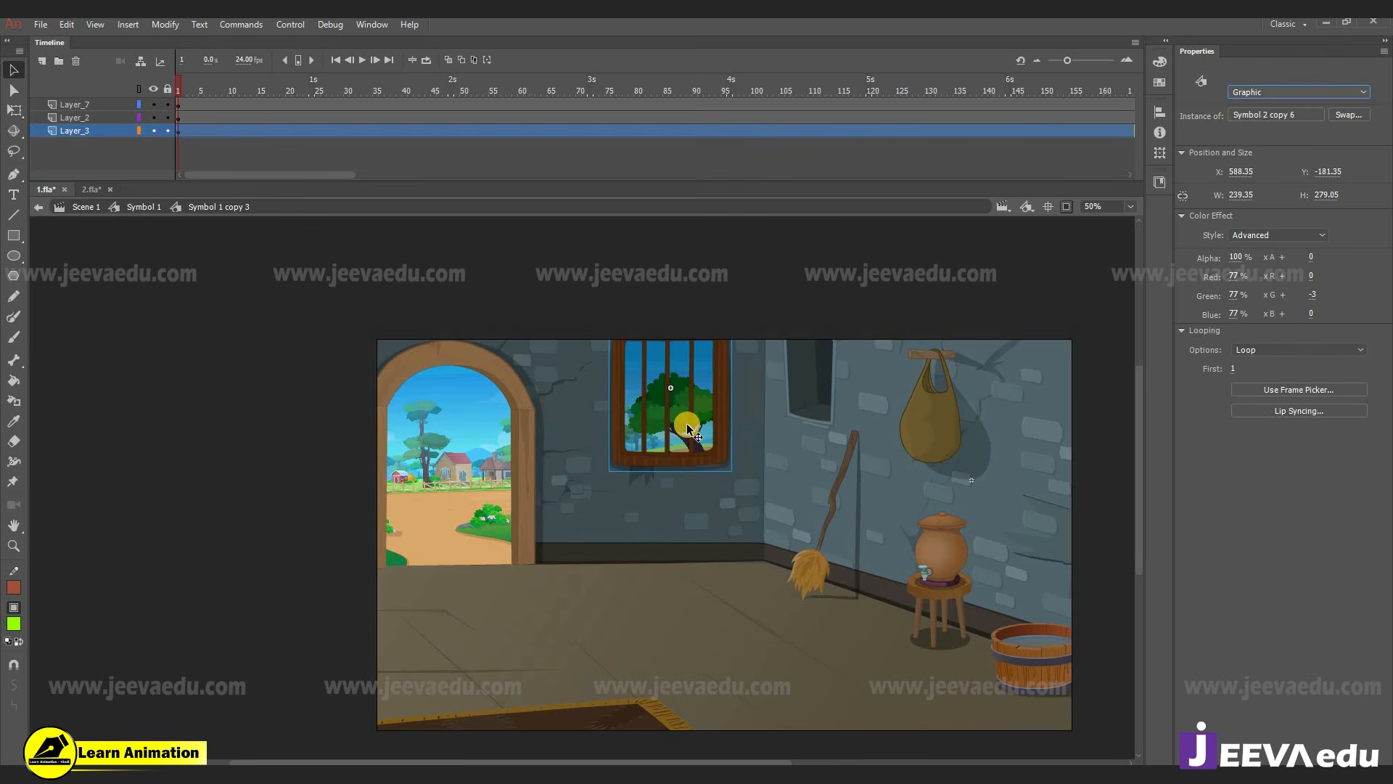
pyautogui.doubleClick(688, 429)
# - Extend all layers of the window symbol to frame 106 and return to frame 1
pyautogui.hotkey('ctrl', 'a')
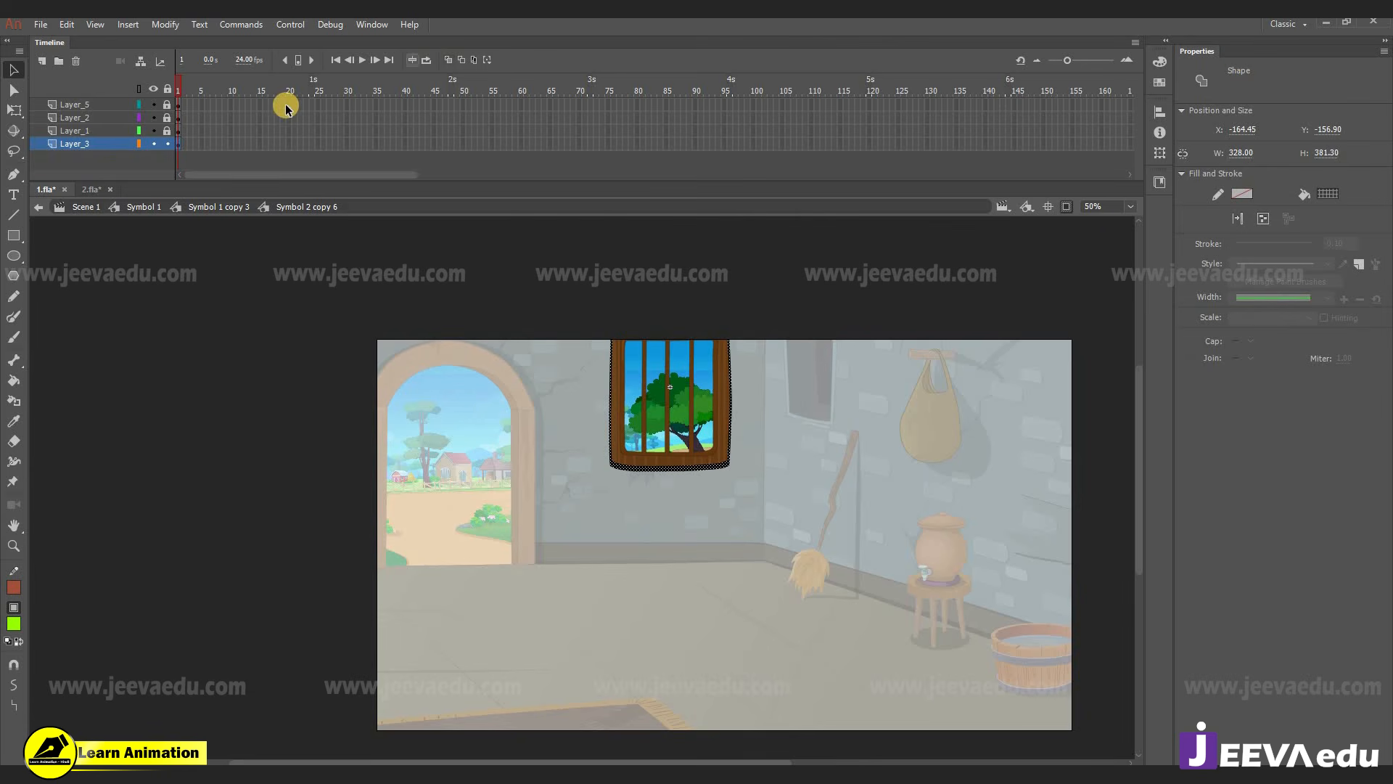
pyautogui.moveTo(287, 105); pyautogui.dragTo(783, 219)
pyautogui.press('F5')
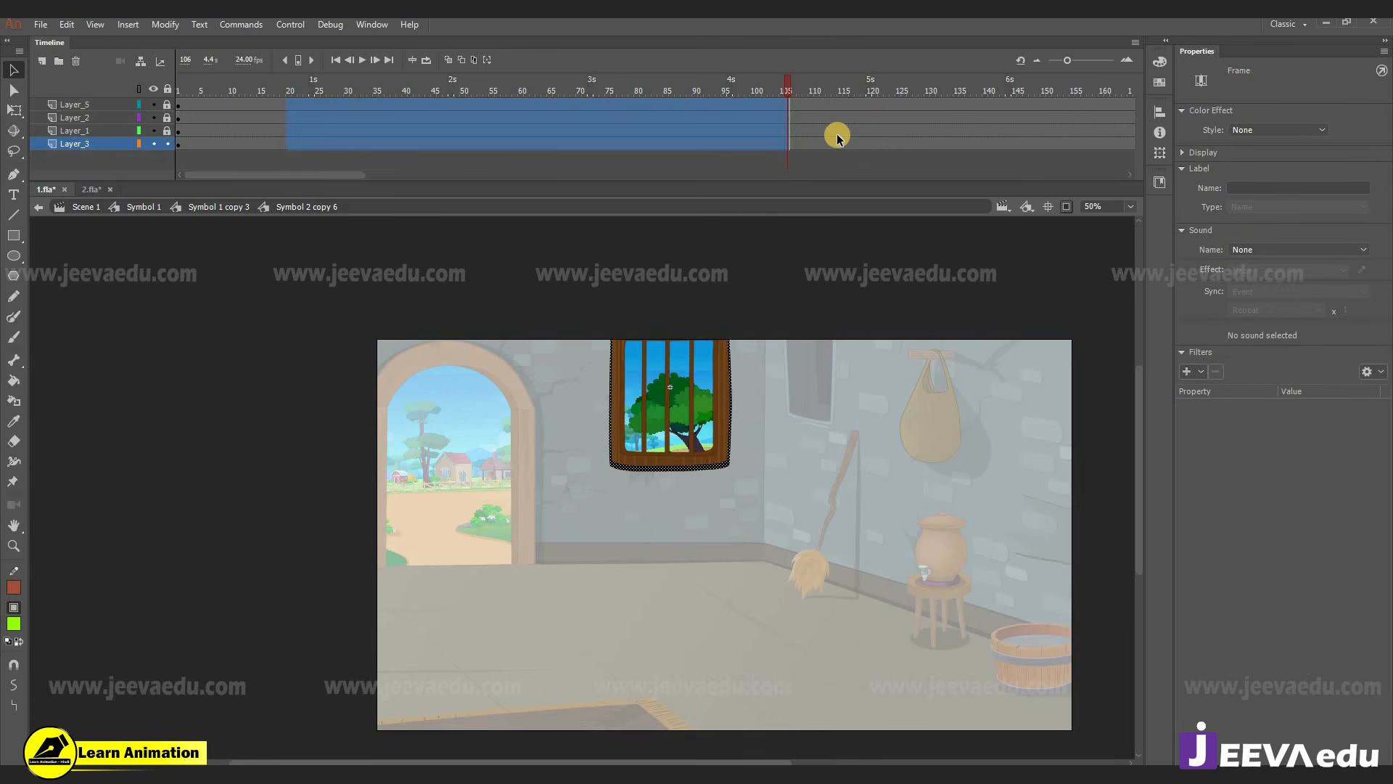
pyautogui.press('F5')
pyautogui.moveTo(792, 88); pyautogui.dragTo(51, 143)
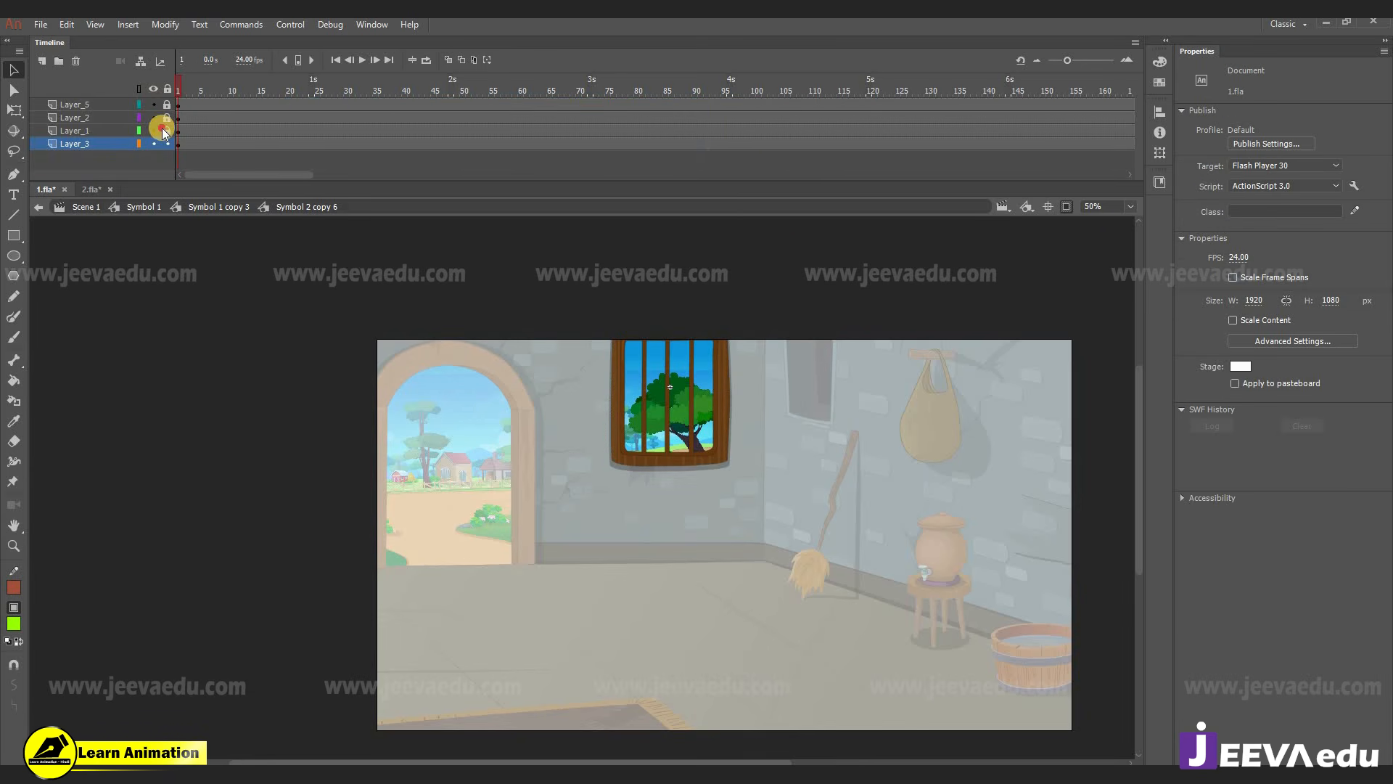
# - Change the behaviour of the window's Symbol 20 instance to Graphic and open it for editing
pyautogui.moveTo(658, 410)
pyautogui.mouseDown()
pyautogui.moveTo(569, 415)
pyautogui.moveTo(665, 429)
pyautogui.mouseUp()
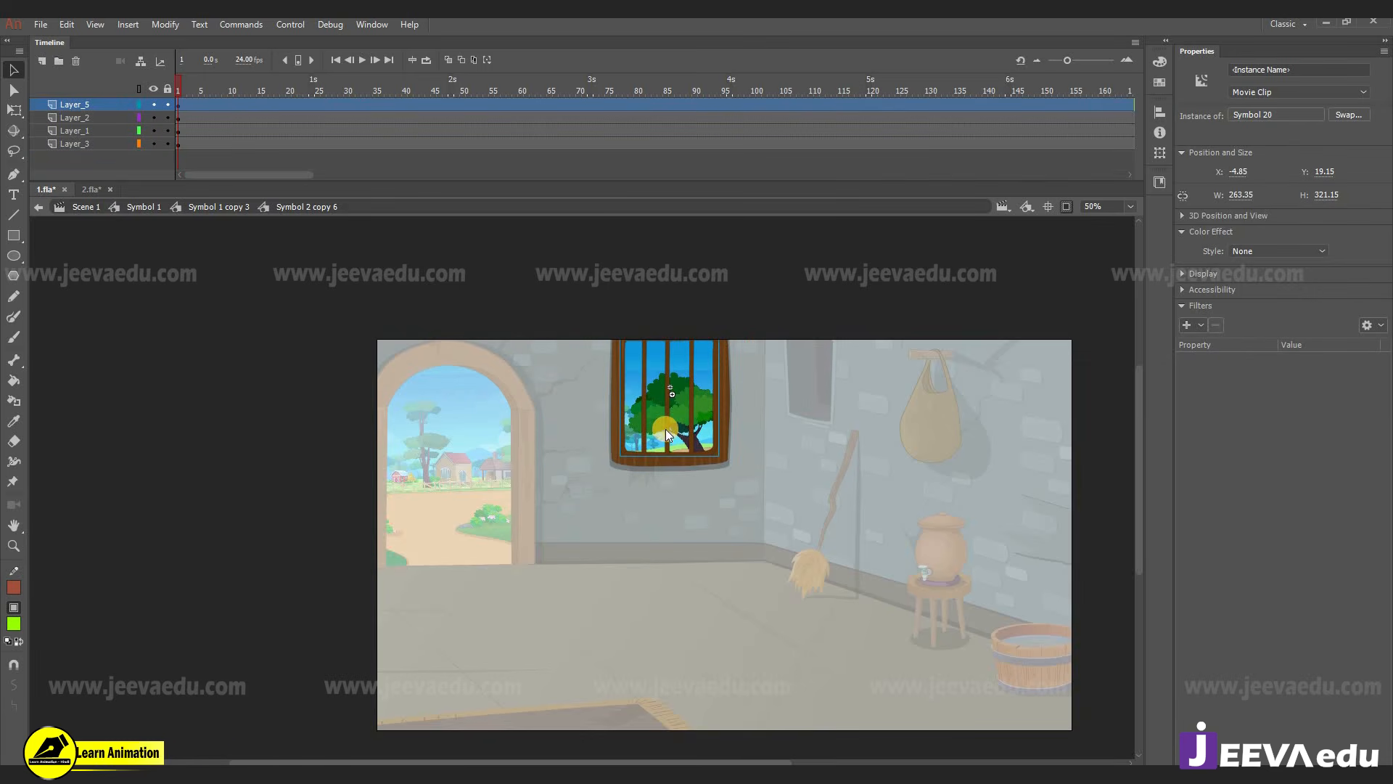
pyautogui.click(1312, 93)
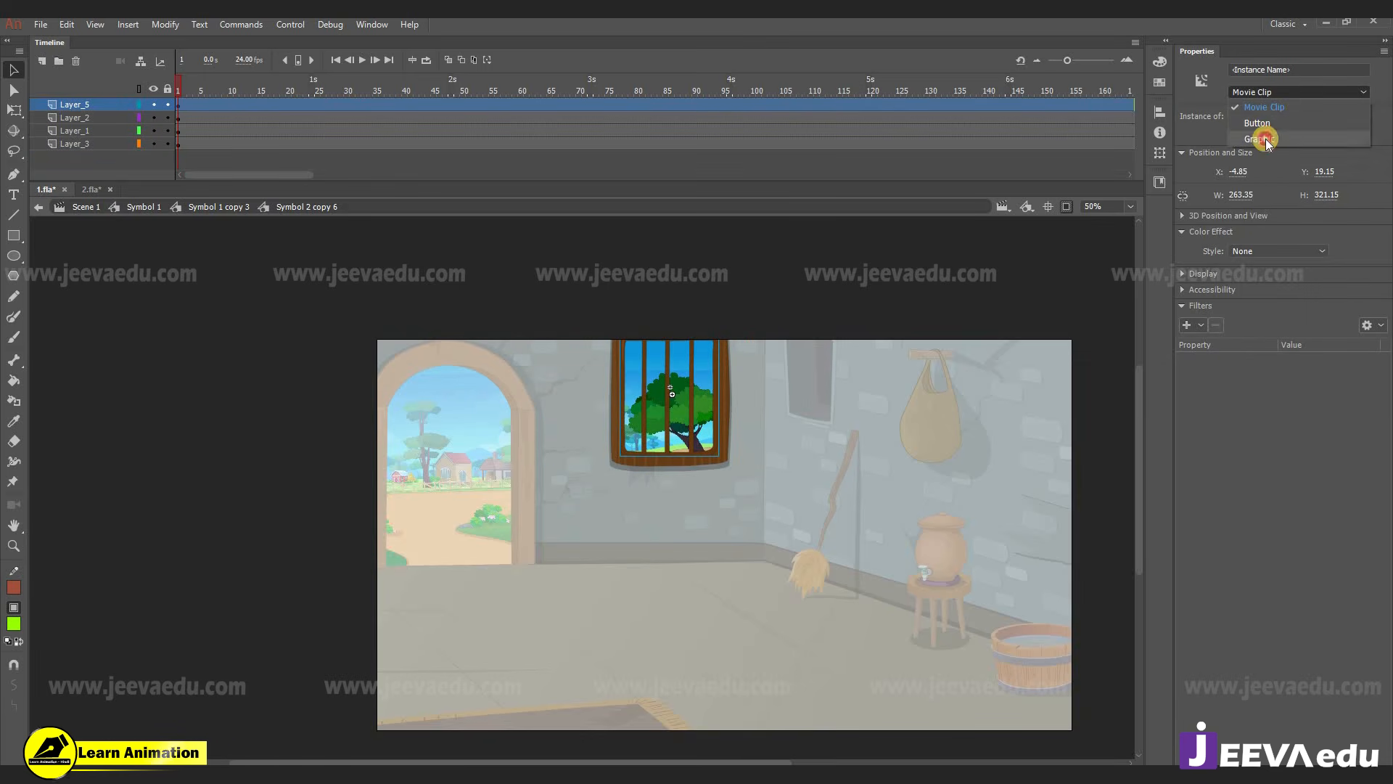
pyautogui.click(1266, 138)
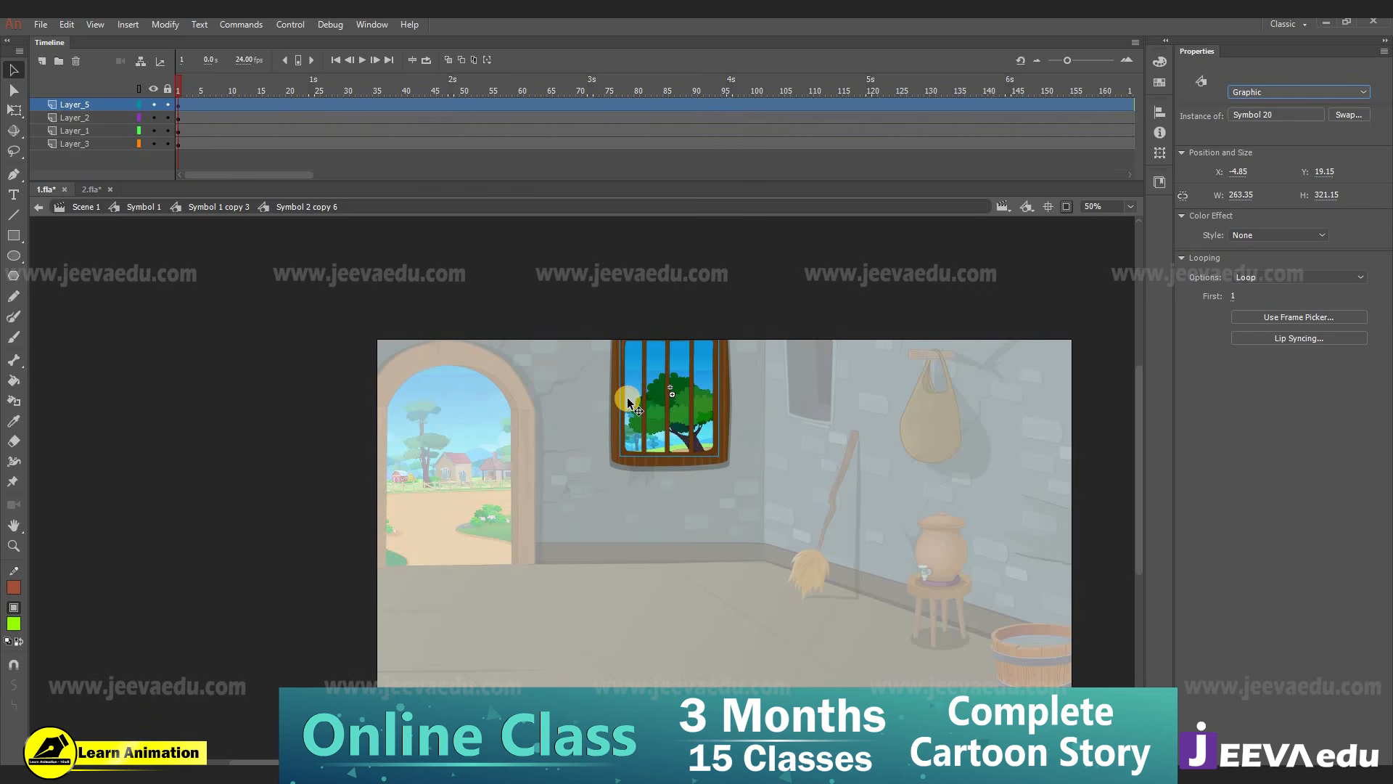
pyautogui.click(677, 434)
pyautogui.doubleClick(677, 434)
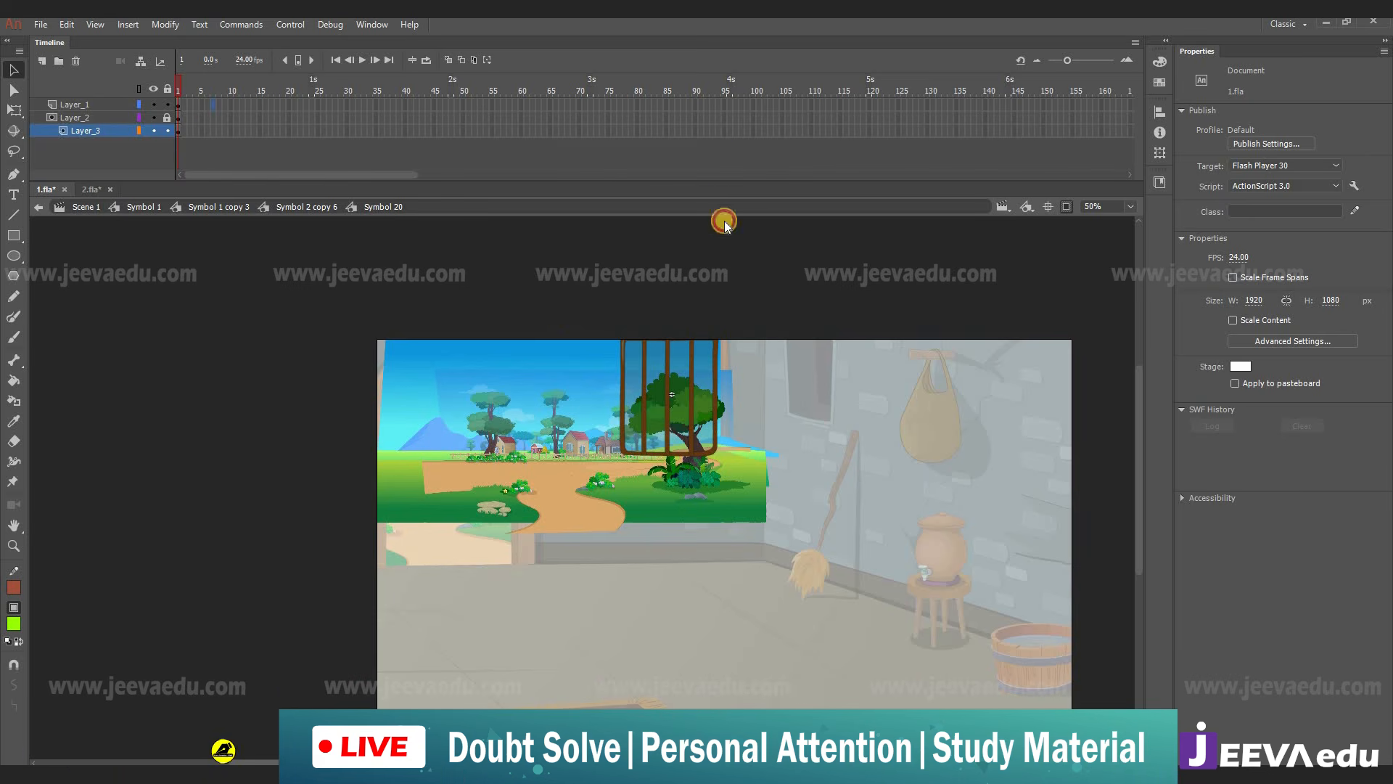
# - Extend all Symbol 20 layers to frame 96, return to frame 1, and lock the window bars on Layer_1
pyautogui.moveTo(725, 221); pyautogui.dragTo(730, 217)
pyautogui.press('F5')
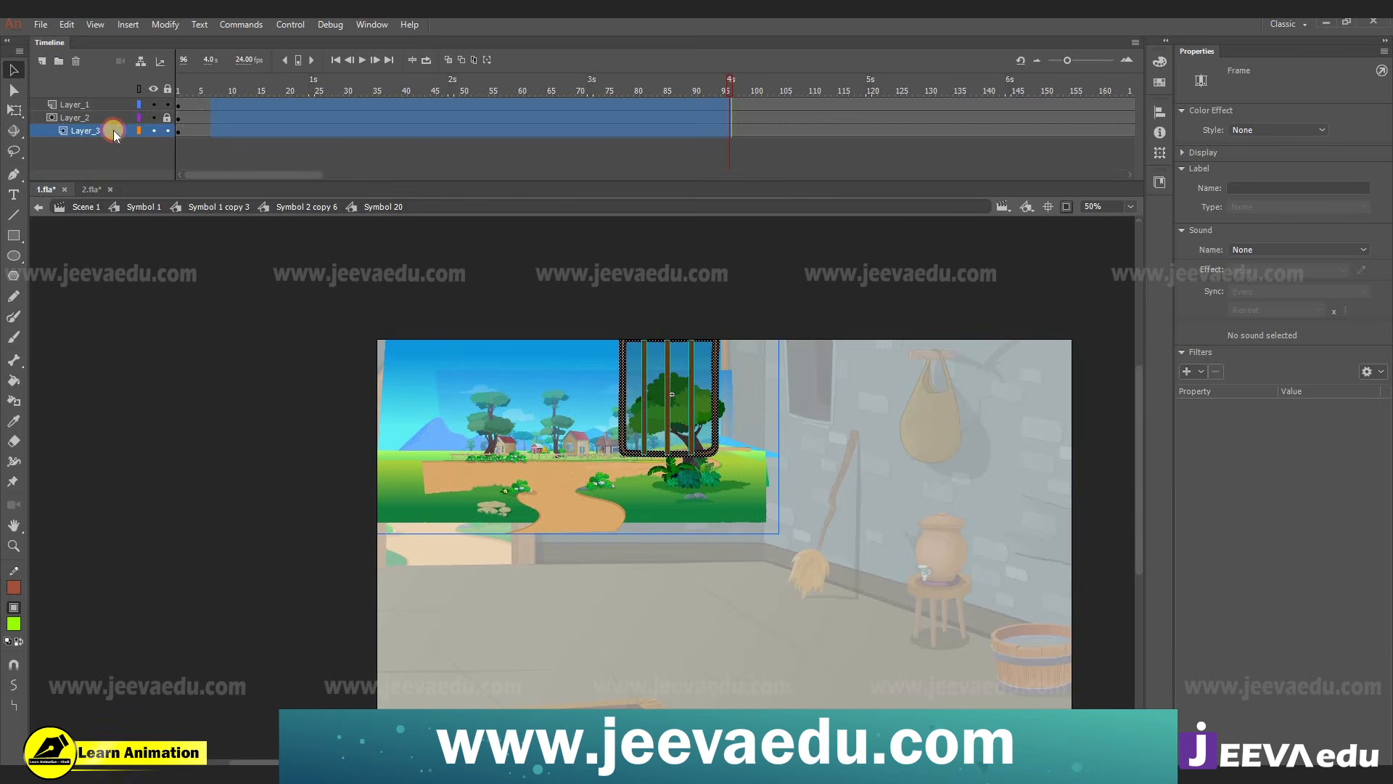
pyautogui.click(178, 87)
pyautogui.click(67, 103)
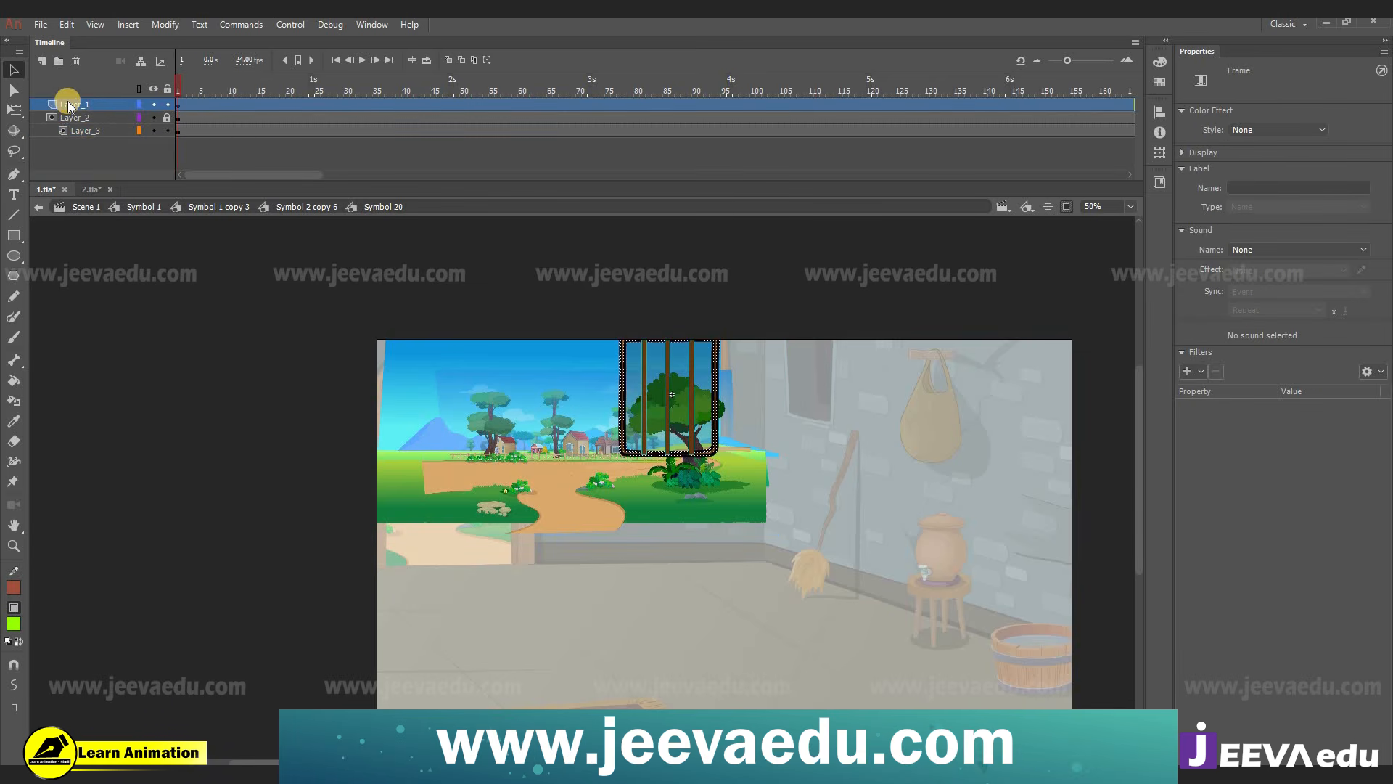
pyautogui.click(167, 104)
pyautogui.click(656, 499)
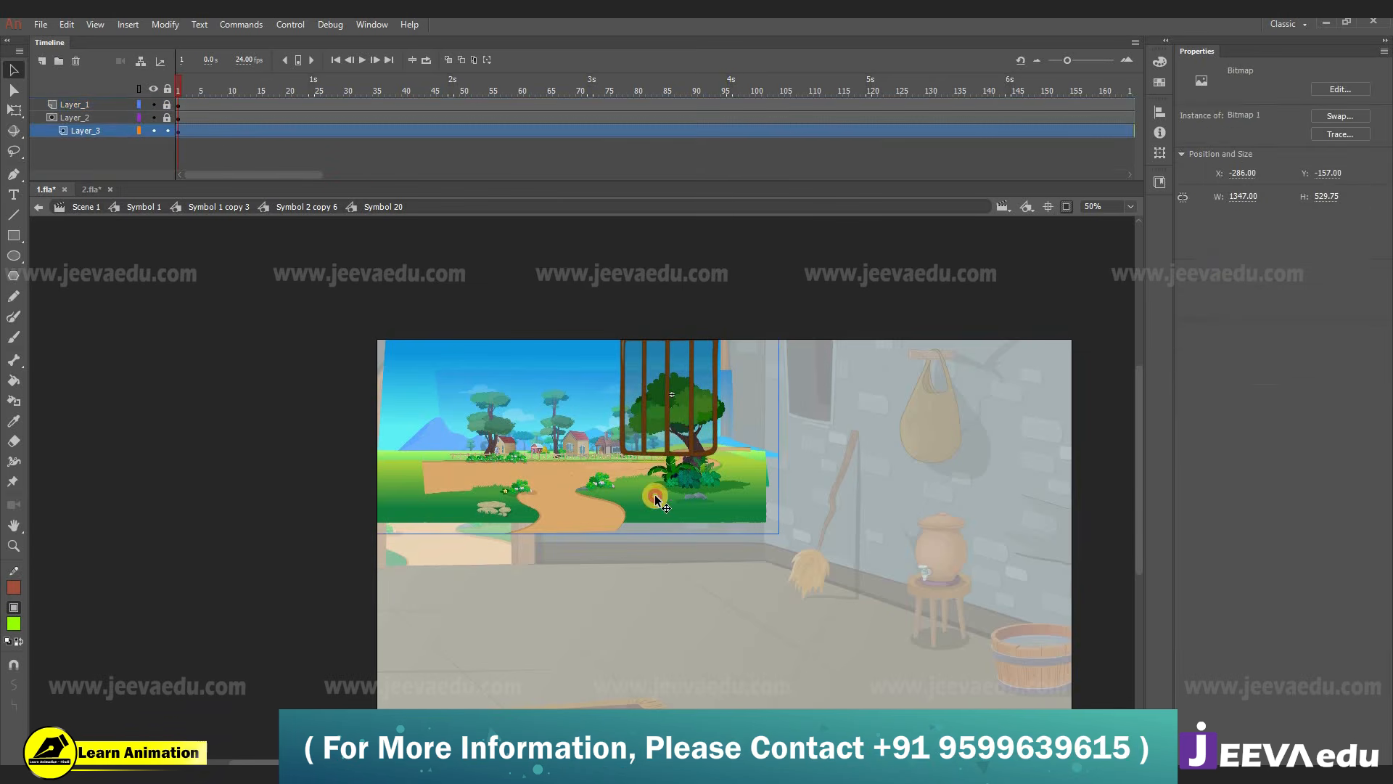
# - Unlock the Layer_2 mask, recolour its window shape bright green (#99FF00), and hide Layer_1 to inspect it
pyautogui.click(164, 119)
pyautogui.click(142, 118)
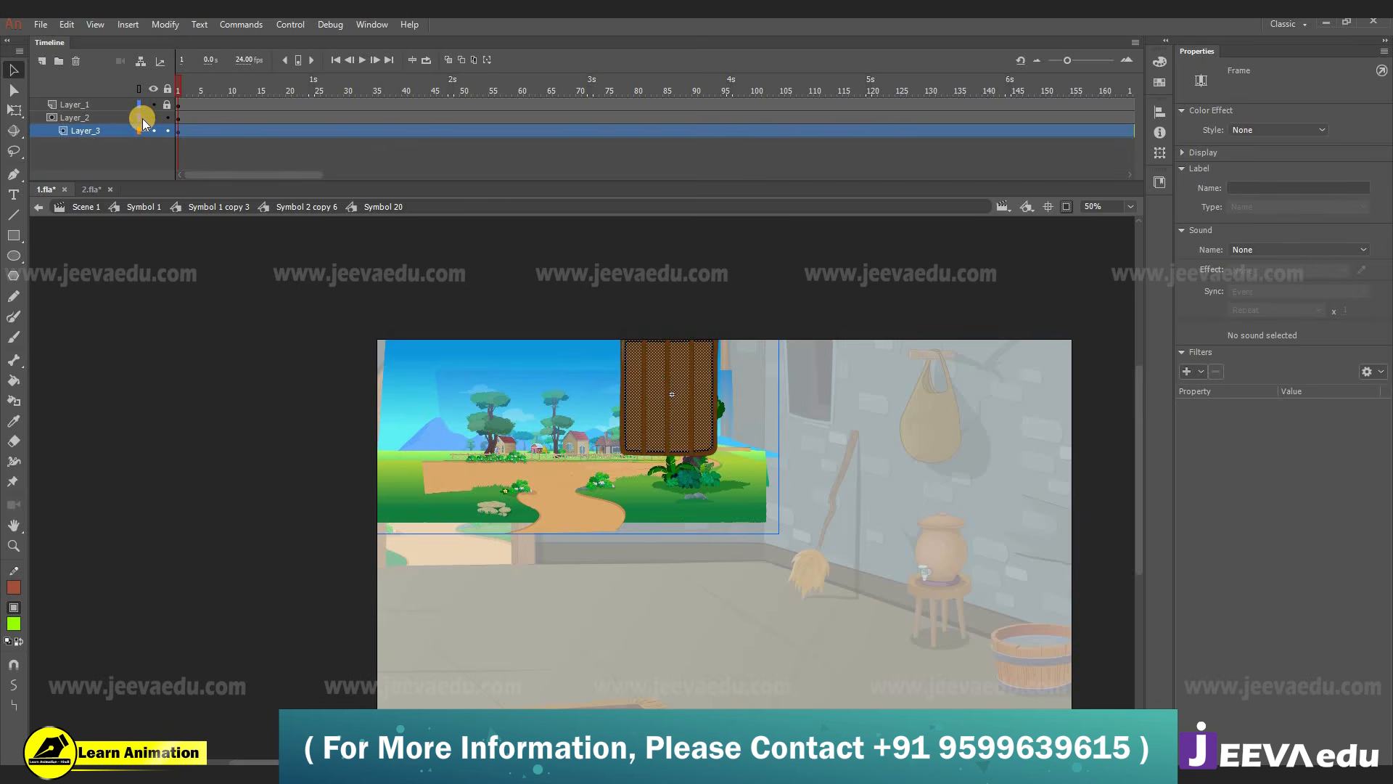
pyautogui.hotkey('ctrl', 'z')
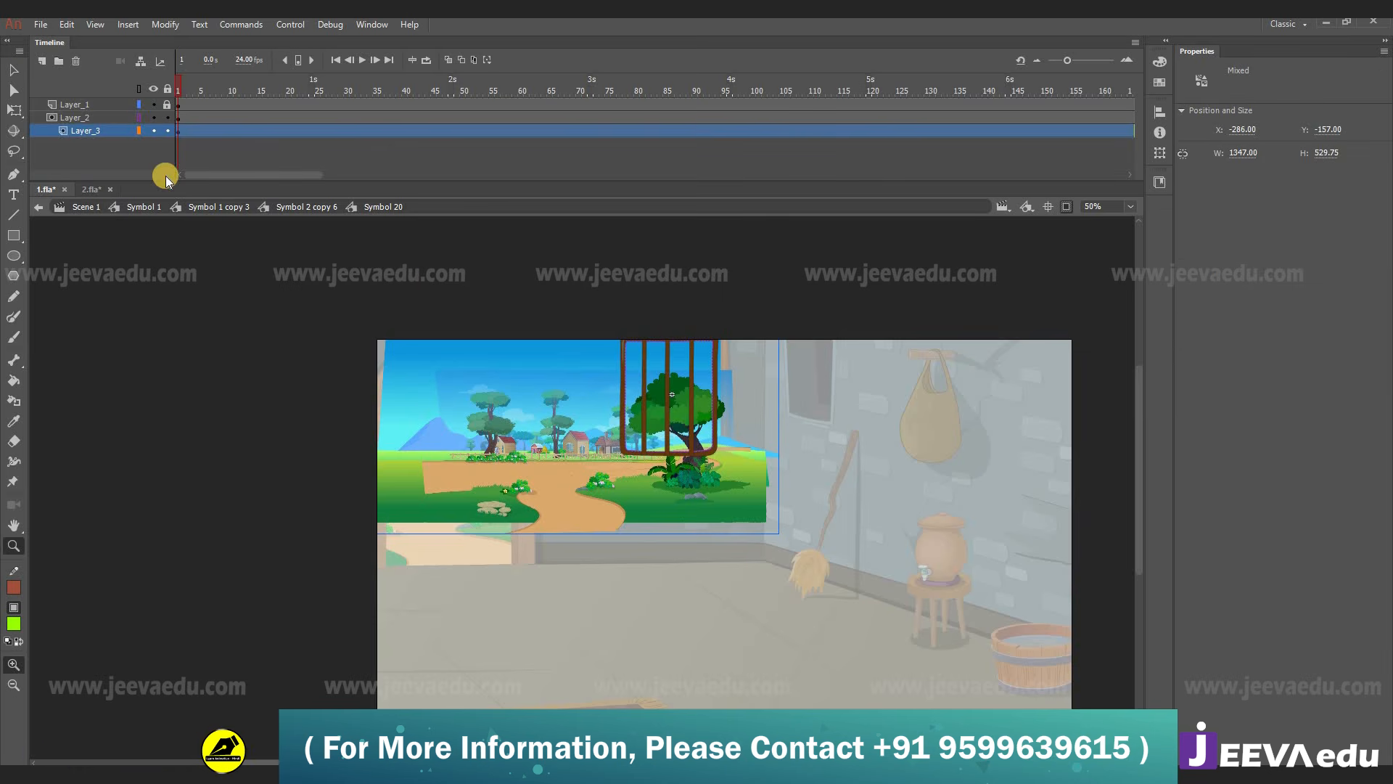
pyautogui.click(146, 115)
pyautogui.click(16, 623)
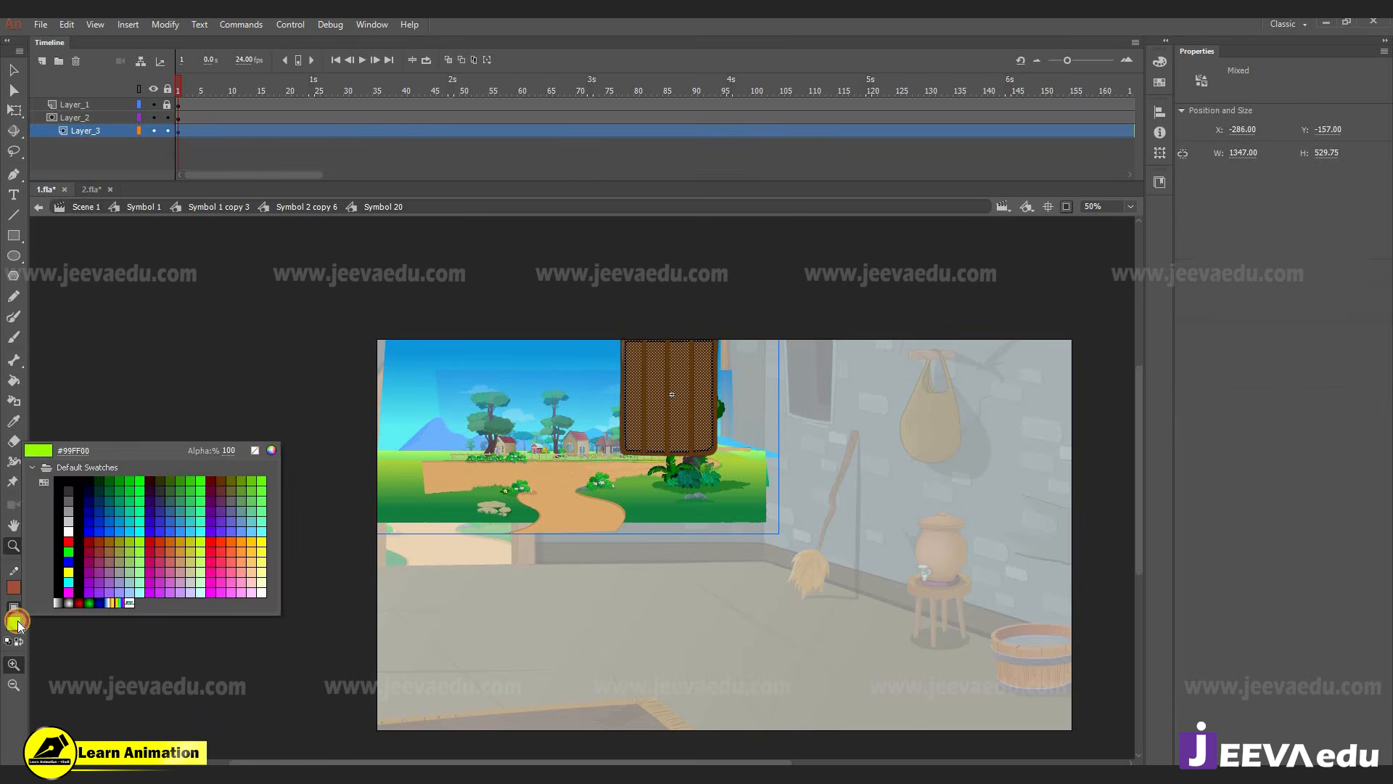
pyautogui.click(45, 604)
pyautogui.click(656, 450)
pyautogui.press('v')
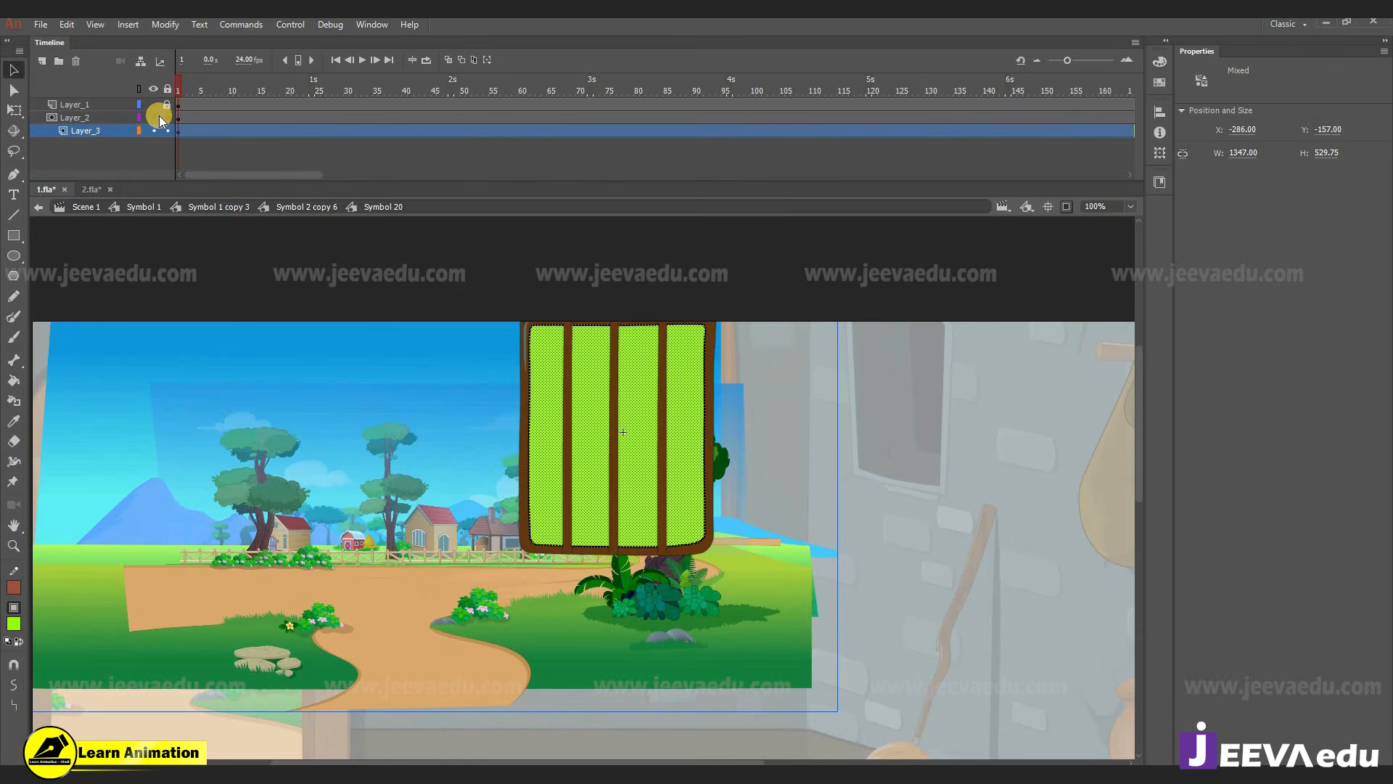
pyautogui.click(156, 105)
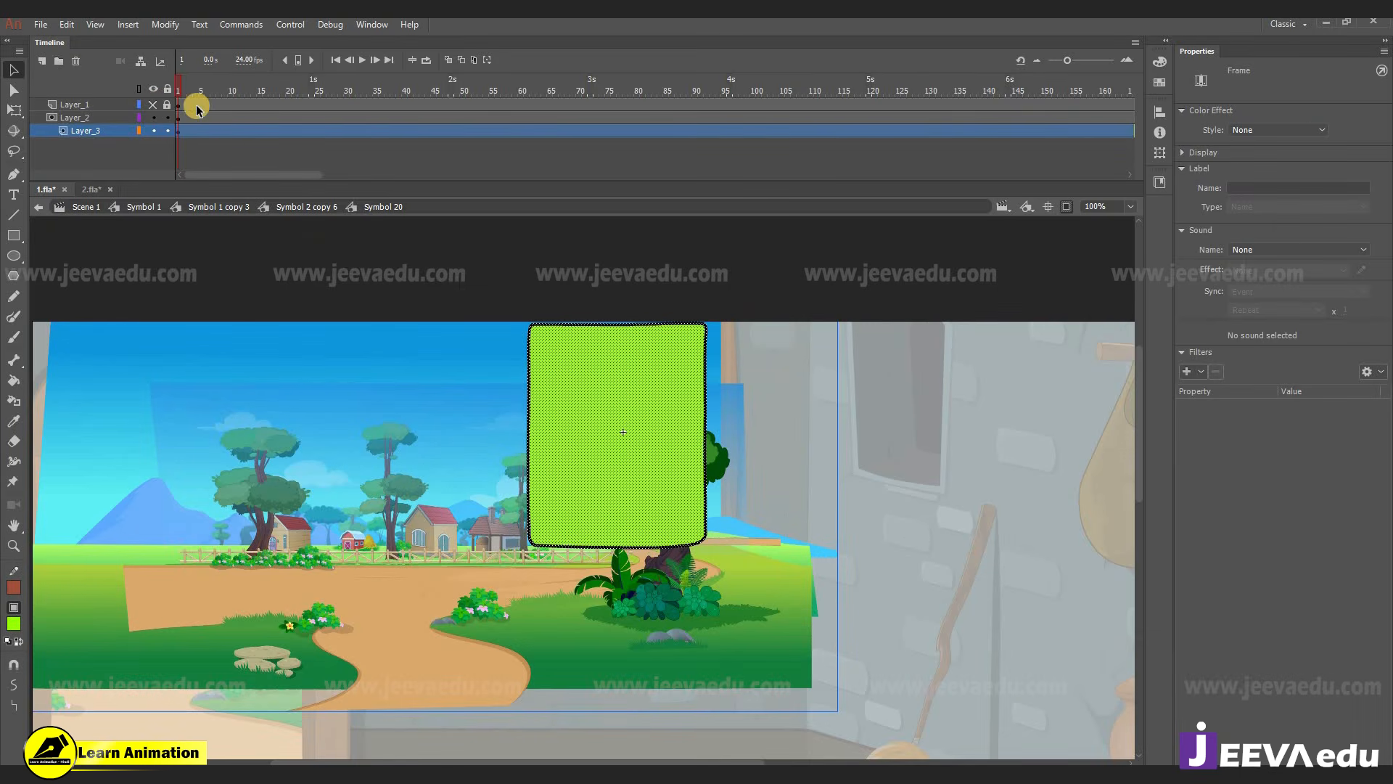
# - Show Layer_1 again and convert the landscape bitmap on Layer_3 into a Graphic symbol
pyautogui.press('z')
pyautogui.keyDown('alt'); pyautogui.click(548, 523); pyautogui.keyUp('alt')
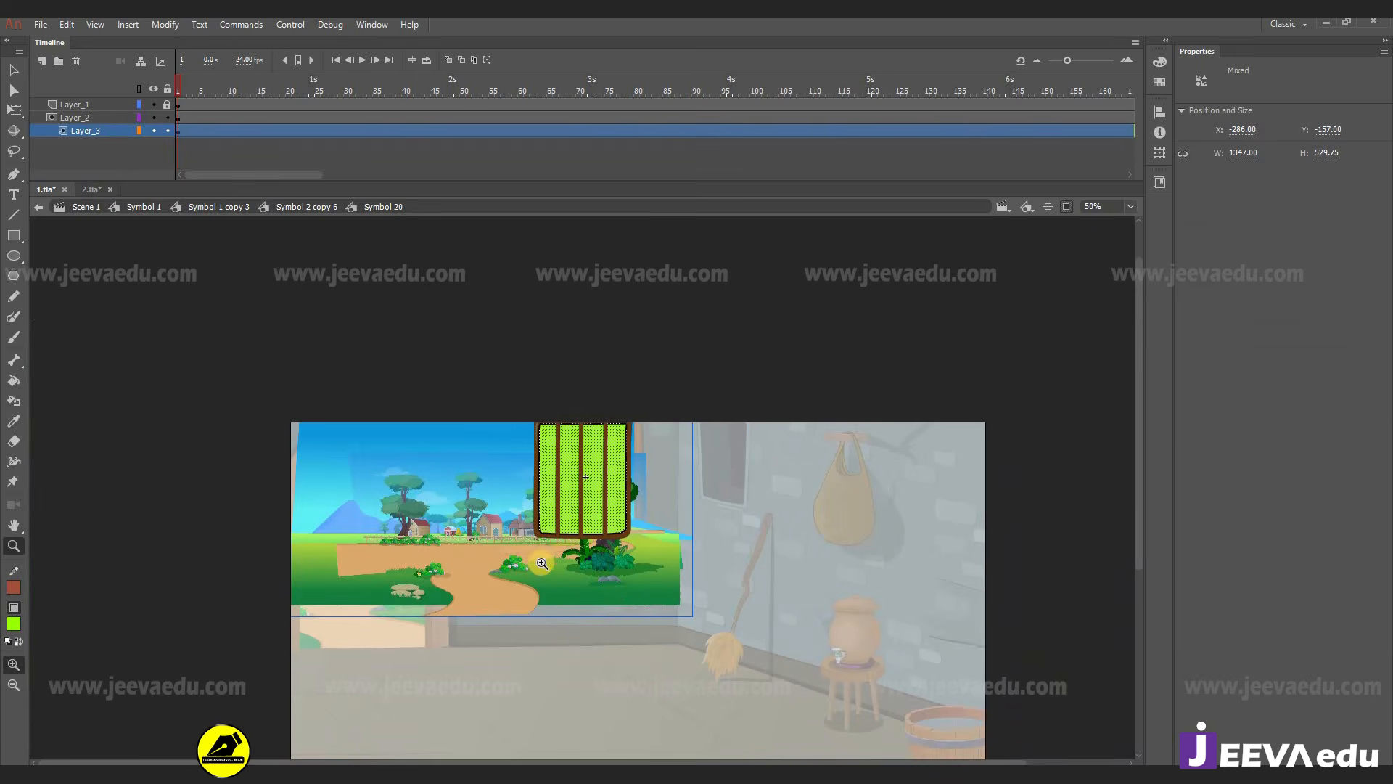
pyautogui.press('v')
pyautogui.click(461, 570)
pyautogui.click(485, 564)
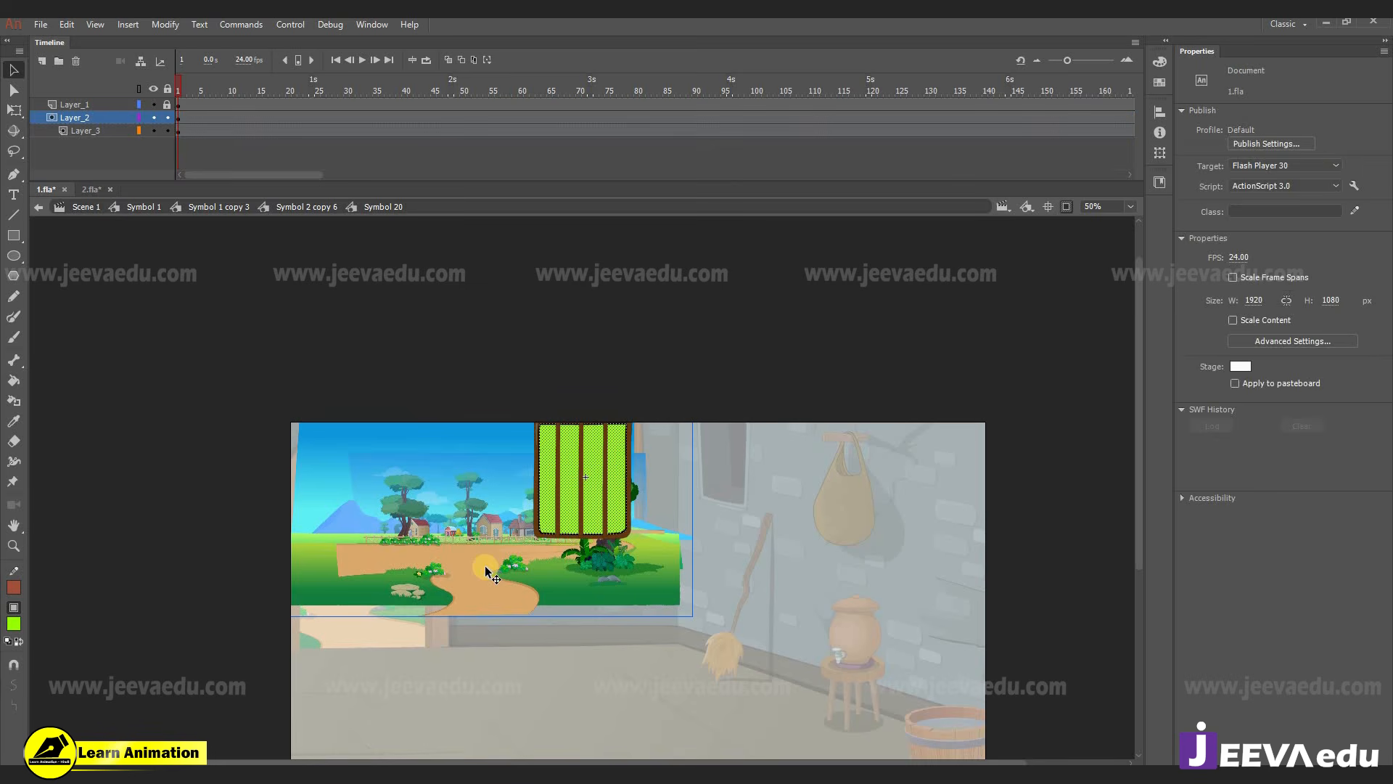
pyautogui.press('F8')
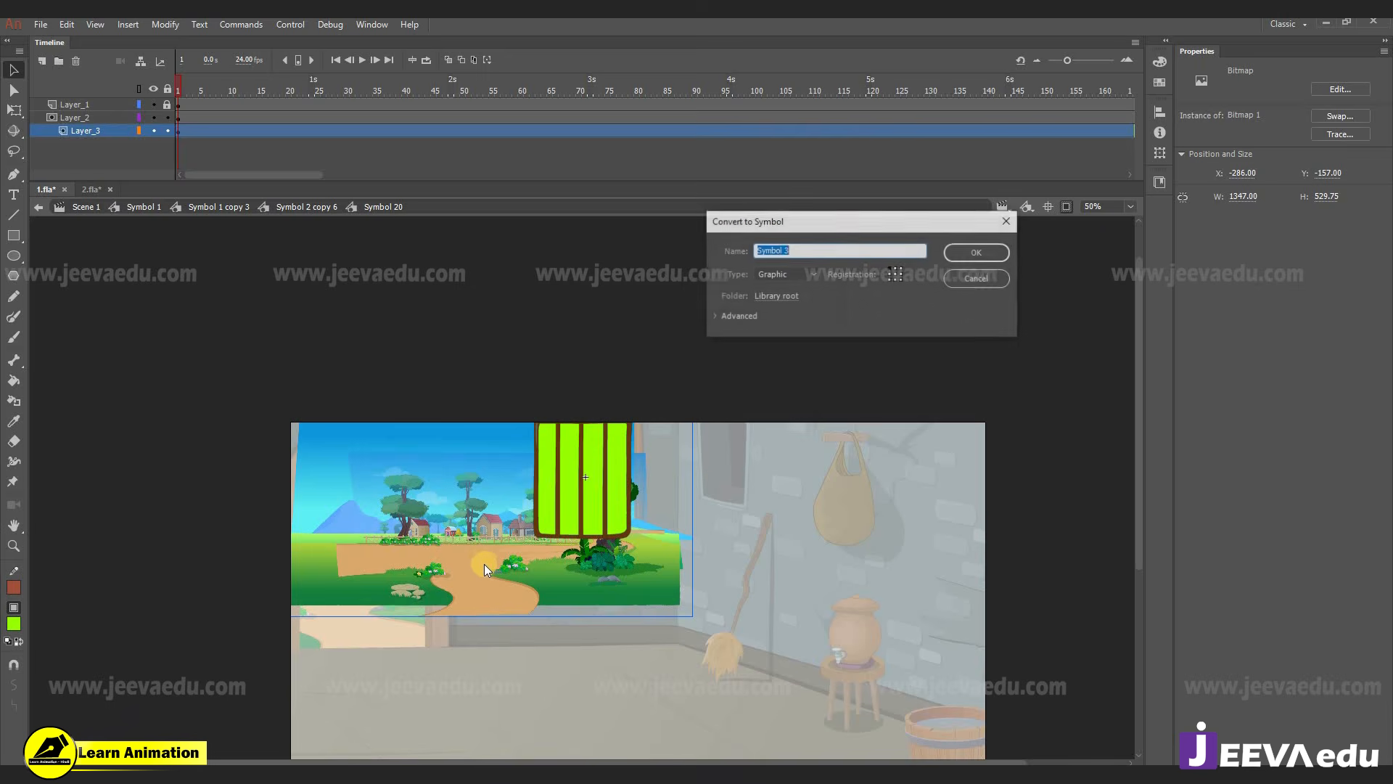
pyautogui.press('Return')
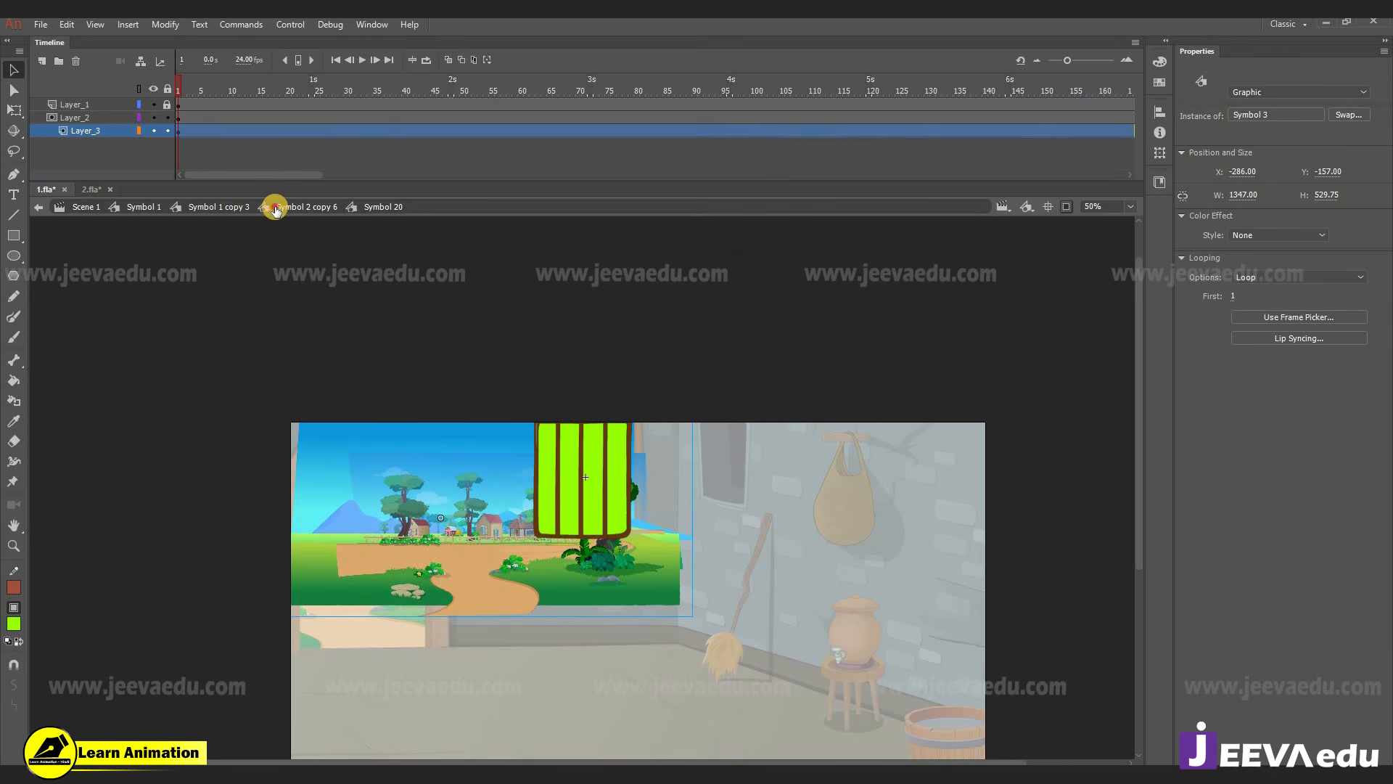
# - Return to Symbol 1 and view frame 76 at 50% magnification to check the scenery behind the window
pyautogui.click(276, 211)
pyautogui.click(219, 206)
pyautogui.click(144, 206)
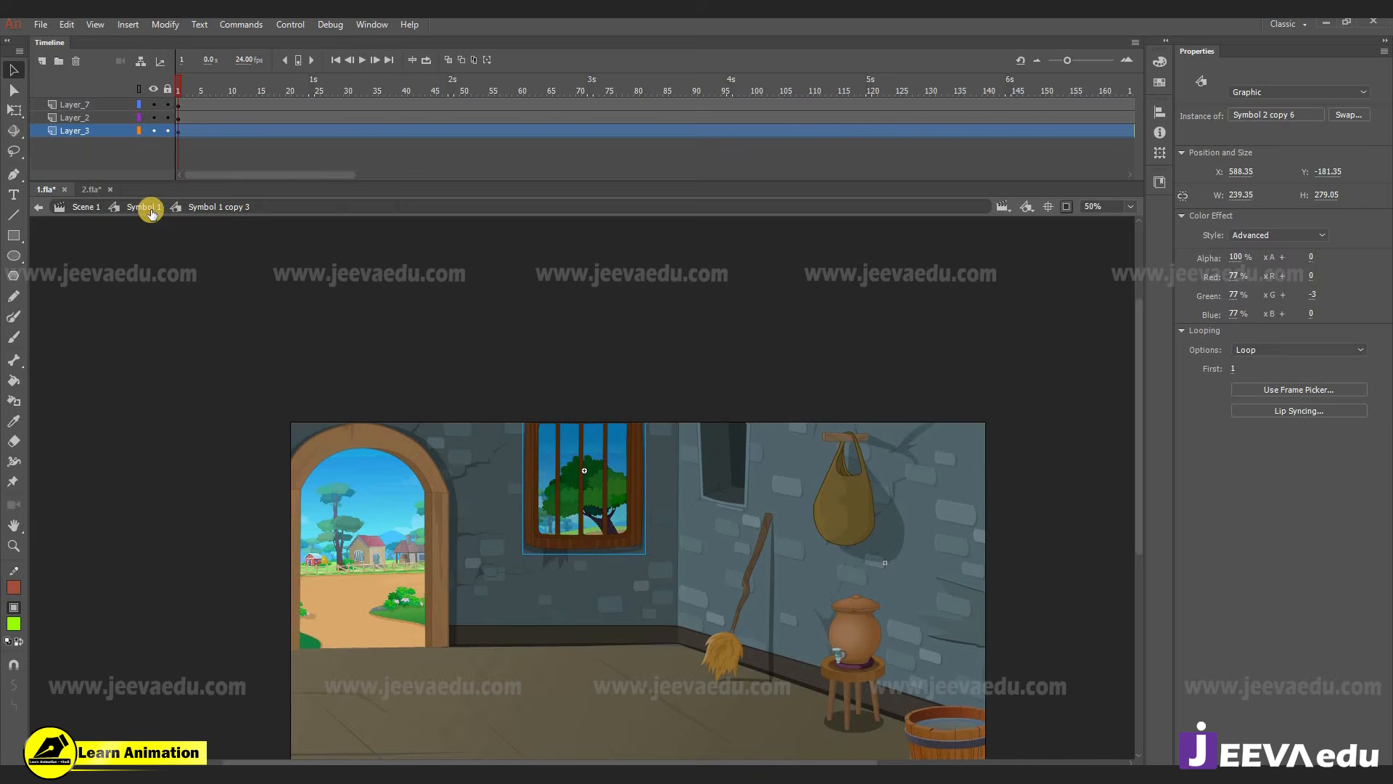
pyautogui.keyDown('ctrl'); pyautogui.keyDown('alt'); pyautogui.click(642, 640); pyautogui.keyUp('alt'); pyautogui.keyUp('ctrl')
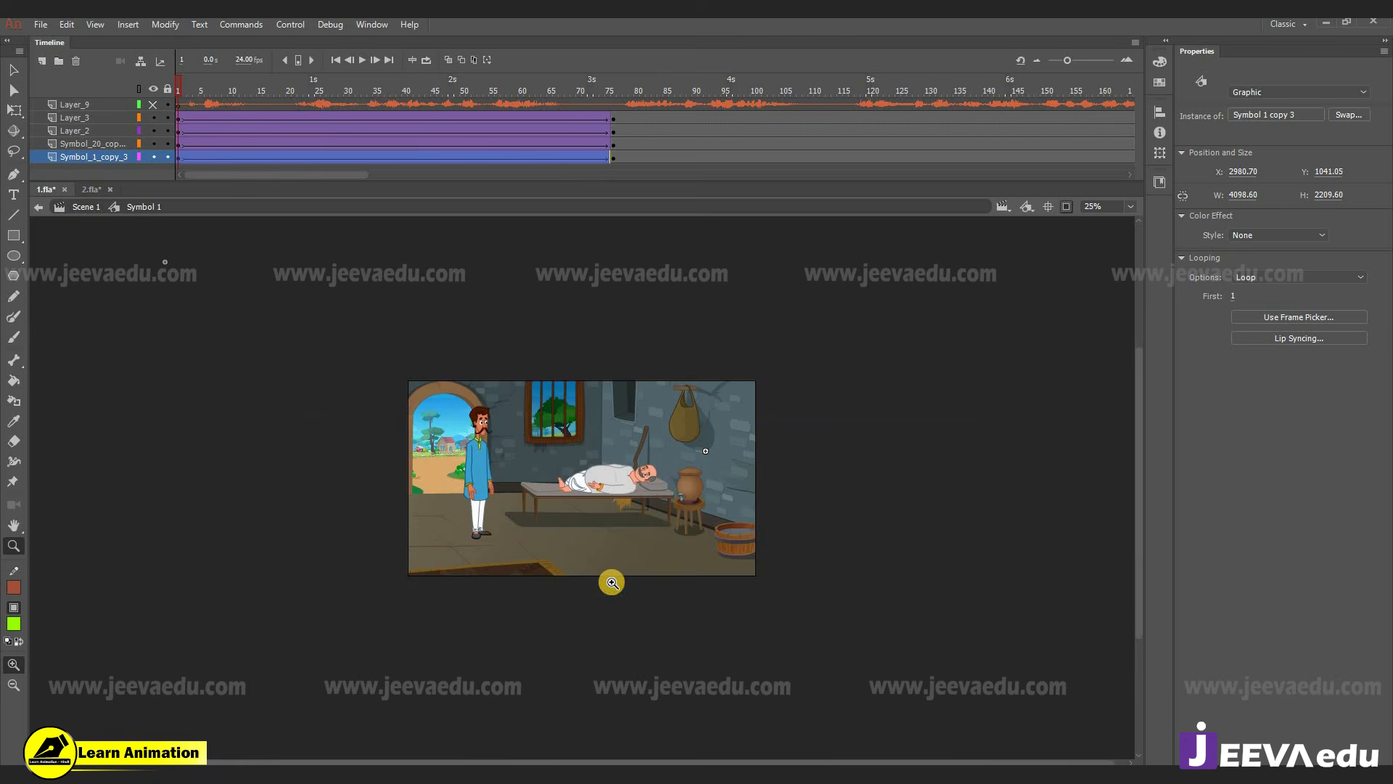
pyautogui.click(613, 158)
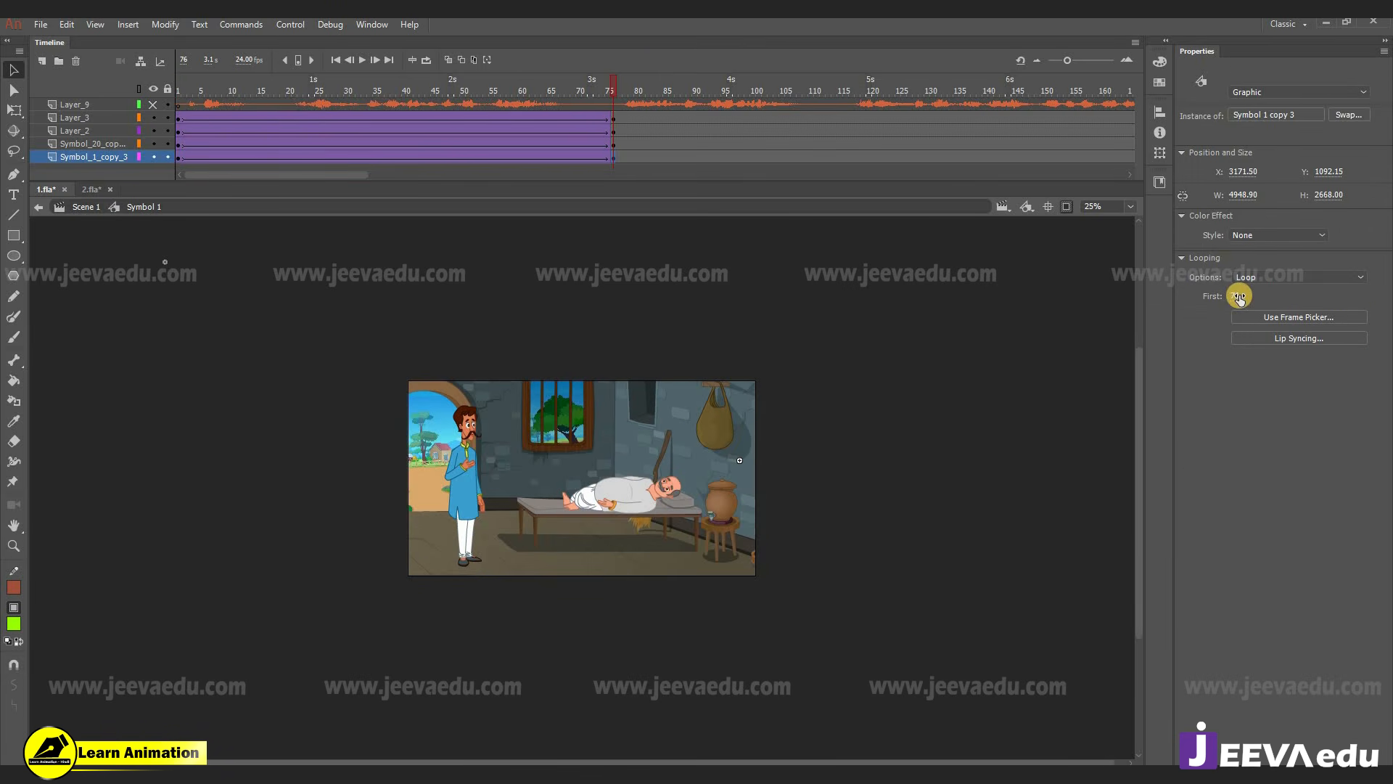
pyautogui.press('z')
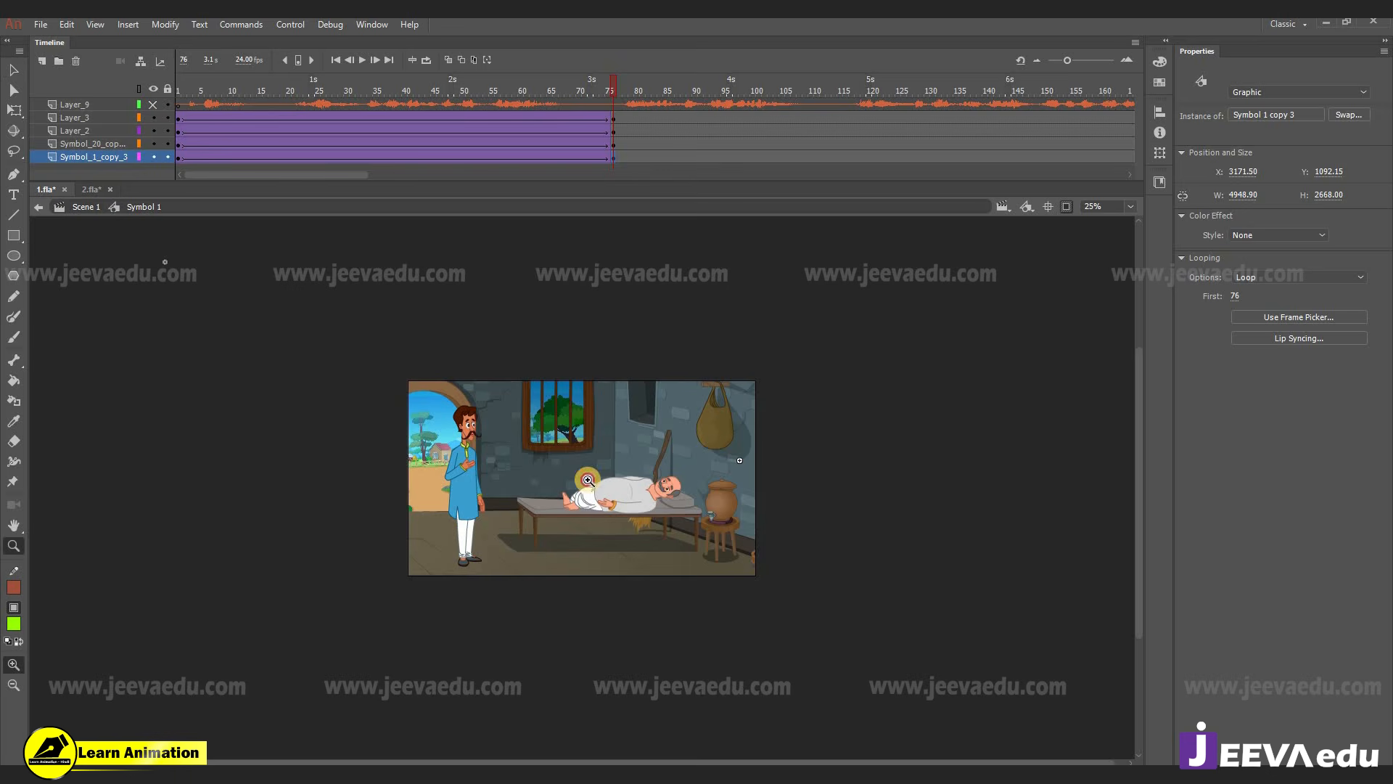
pyautogui.click(571, 436)
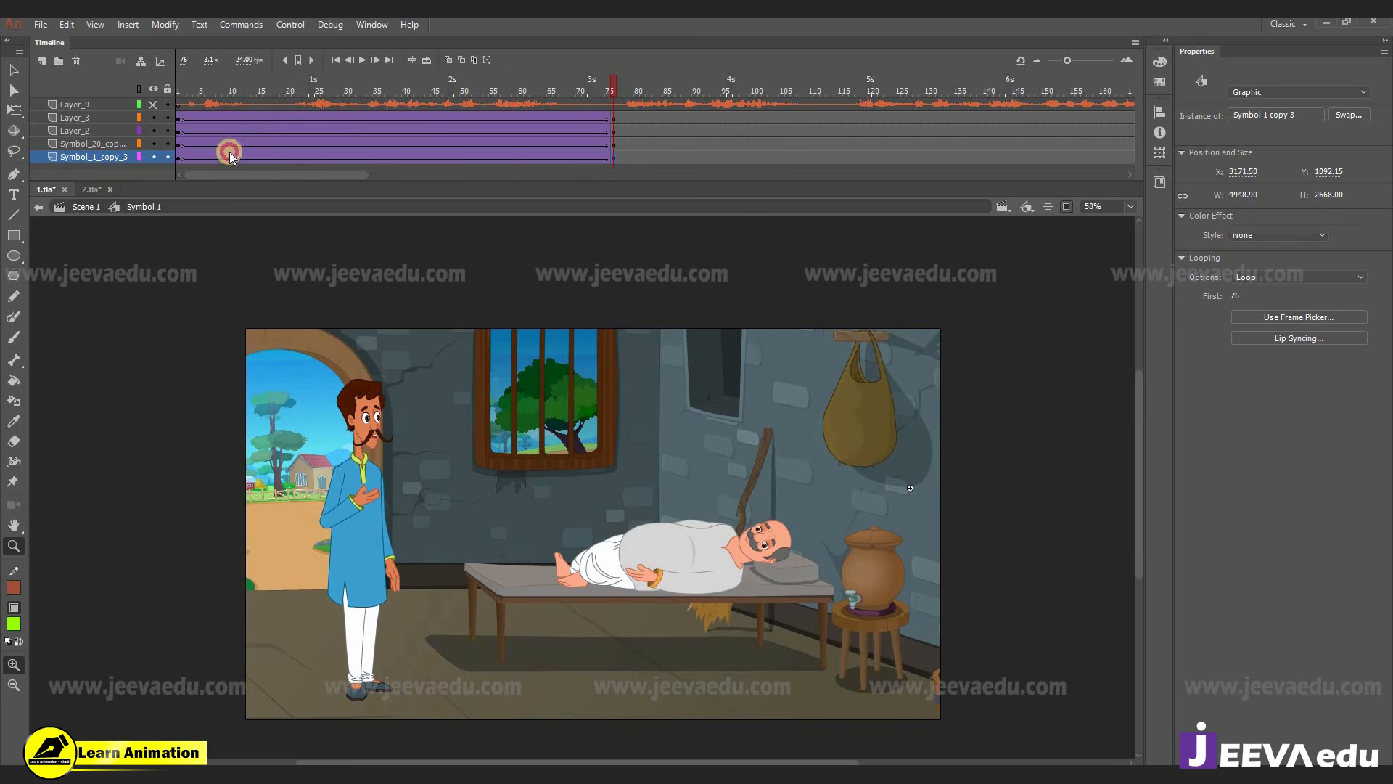
# - Preview the camera zoom in Symbol 1 across frames 1 to 76, watching the scenery behind the doorway and window
pyautogui.moveTo(229, 156); pyautogui.dragTo(468, 156)
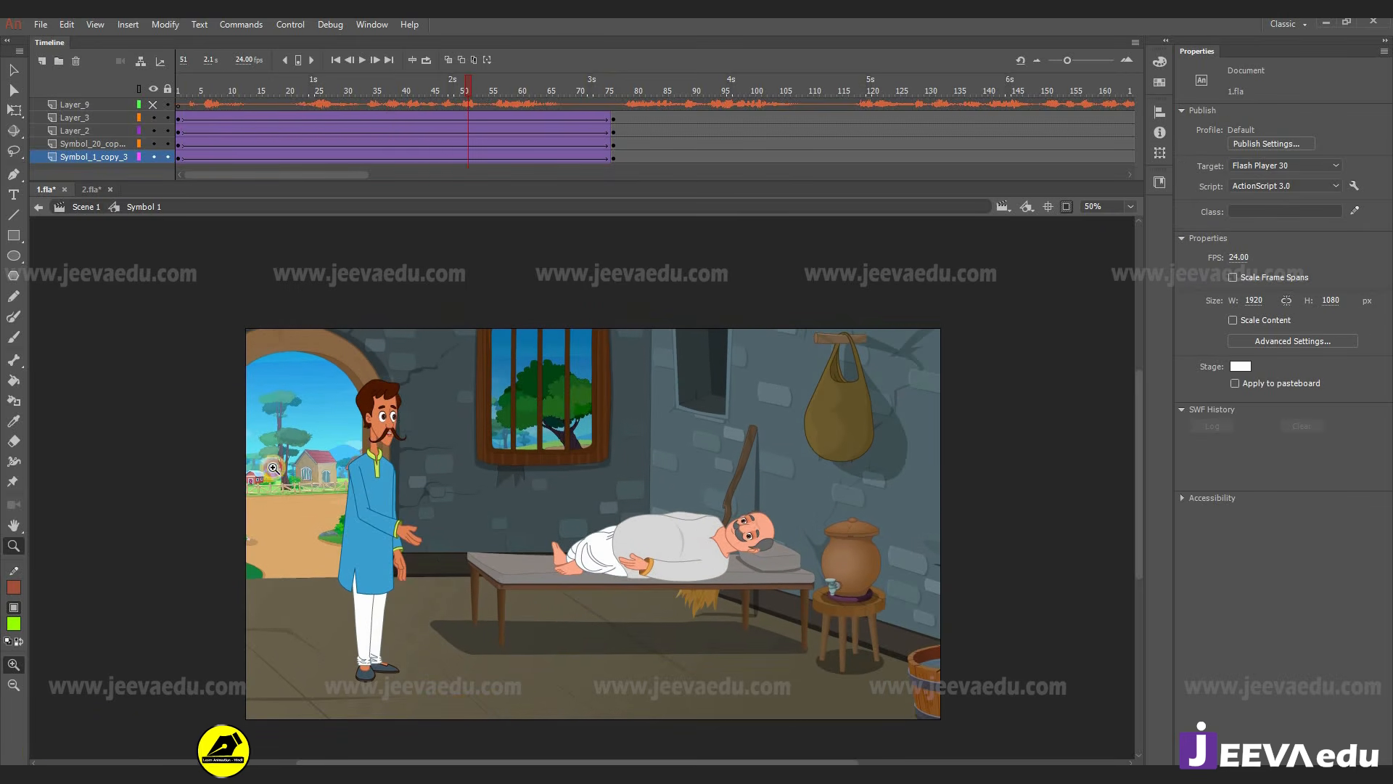
pyautogui.moveTo(560, 102); pyautogui.dragTo(611, 120)
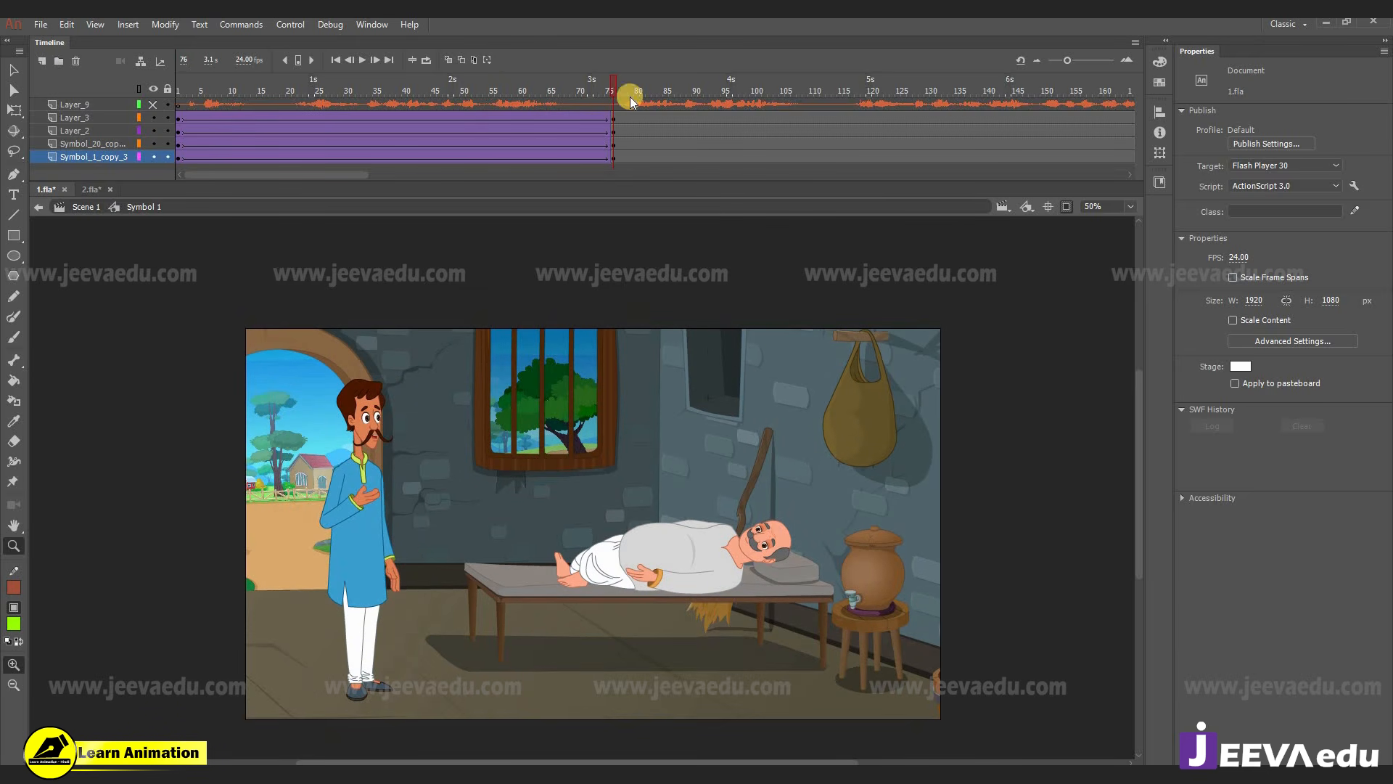
pyautogui.moveTo(220, 137); pyautogui.dragTo(52, 162)
pyautogui.moveTo(334, 172); pyautogui.dragTo(463, 167)
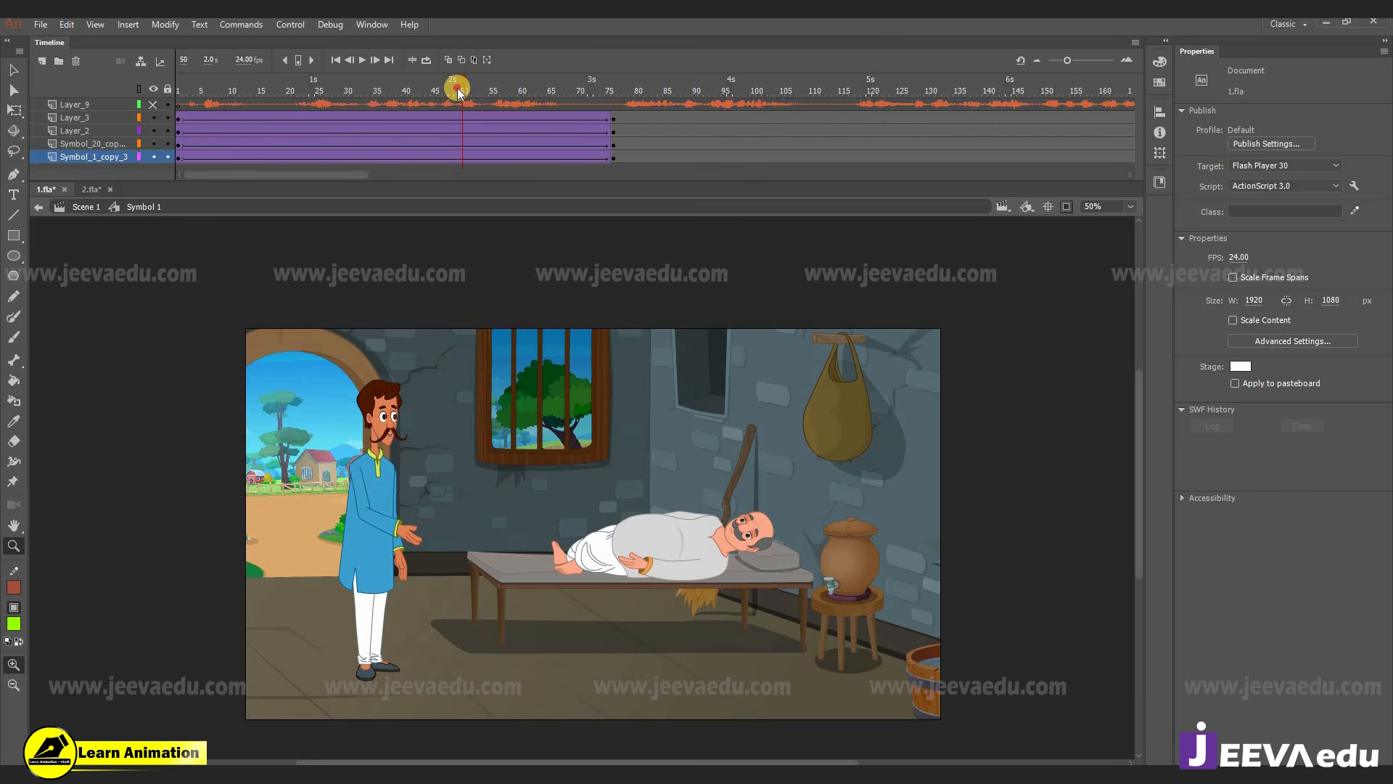
pyautogui.moveTo(458, 91); pyautogui.dragTo(191, 129)
pyautogui.moveTo(596, 142); pyautogui.dragTo(618, 159)
# - Open Symbol 20 inside the window at frame 76, insert a keyframe on Layer_3, and hide the Layer_2 mask shape
pyautogui.click(612, 144)
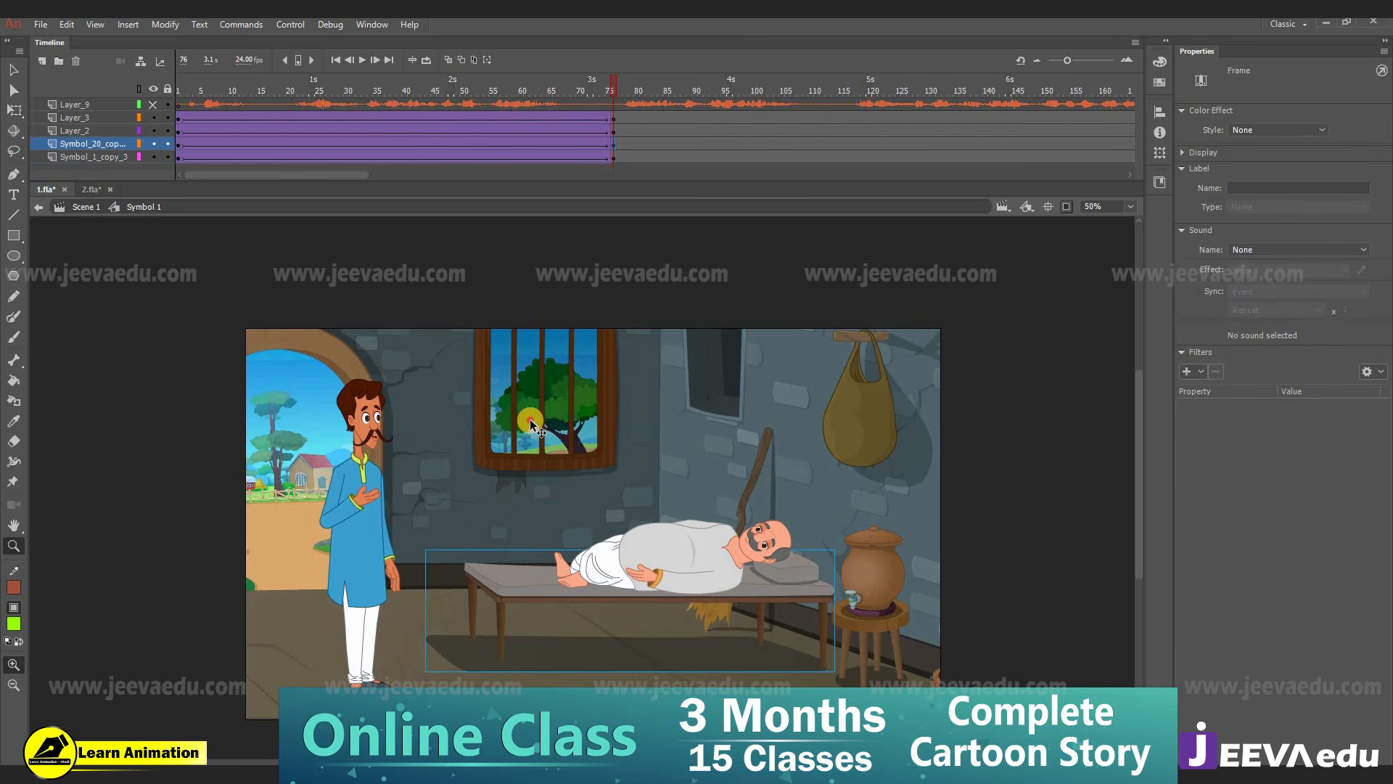
pyautogui.press('v')
pyautogui.doubleClick(555, 433)
pyautogui.doubleClick(561, 431)
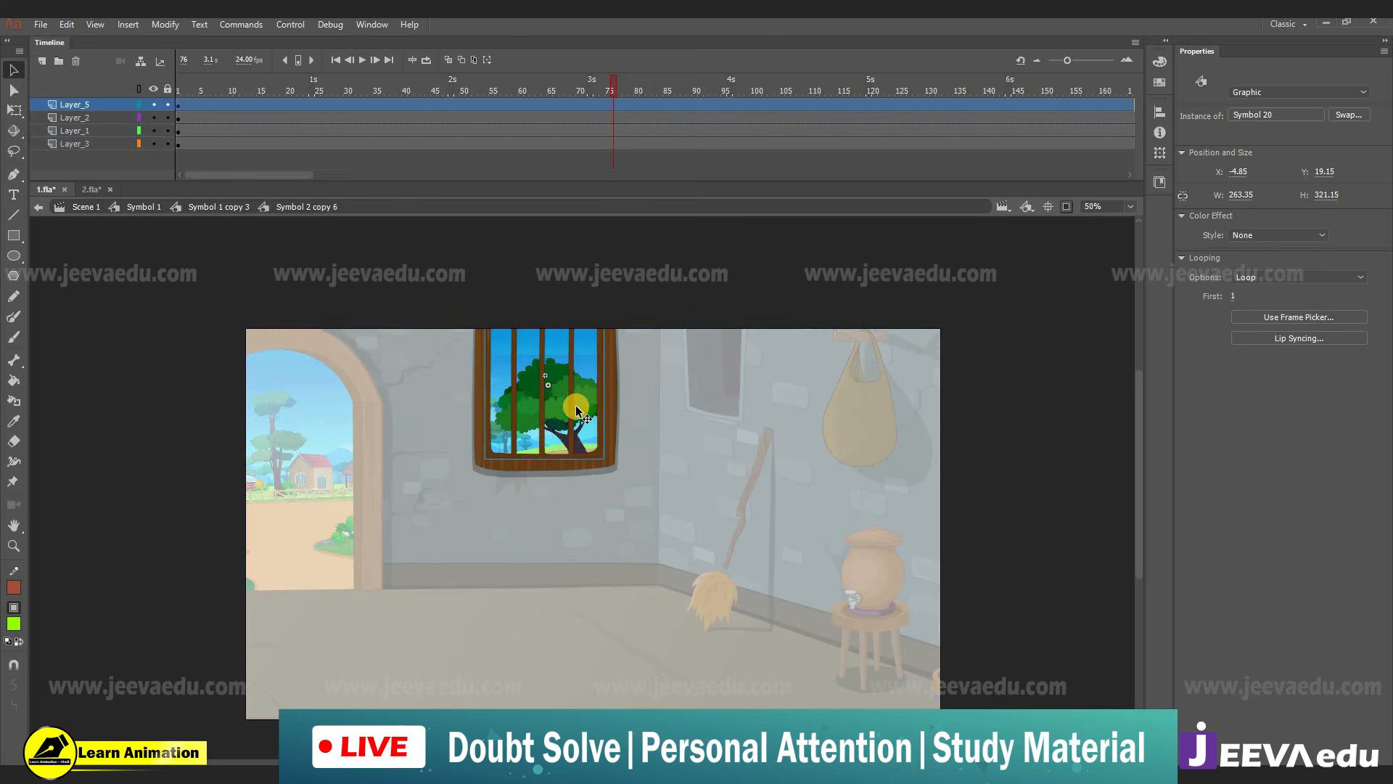
pyautogui.doubleClick(563, 421)
pyautogui.click(615, 134)
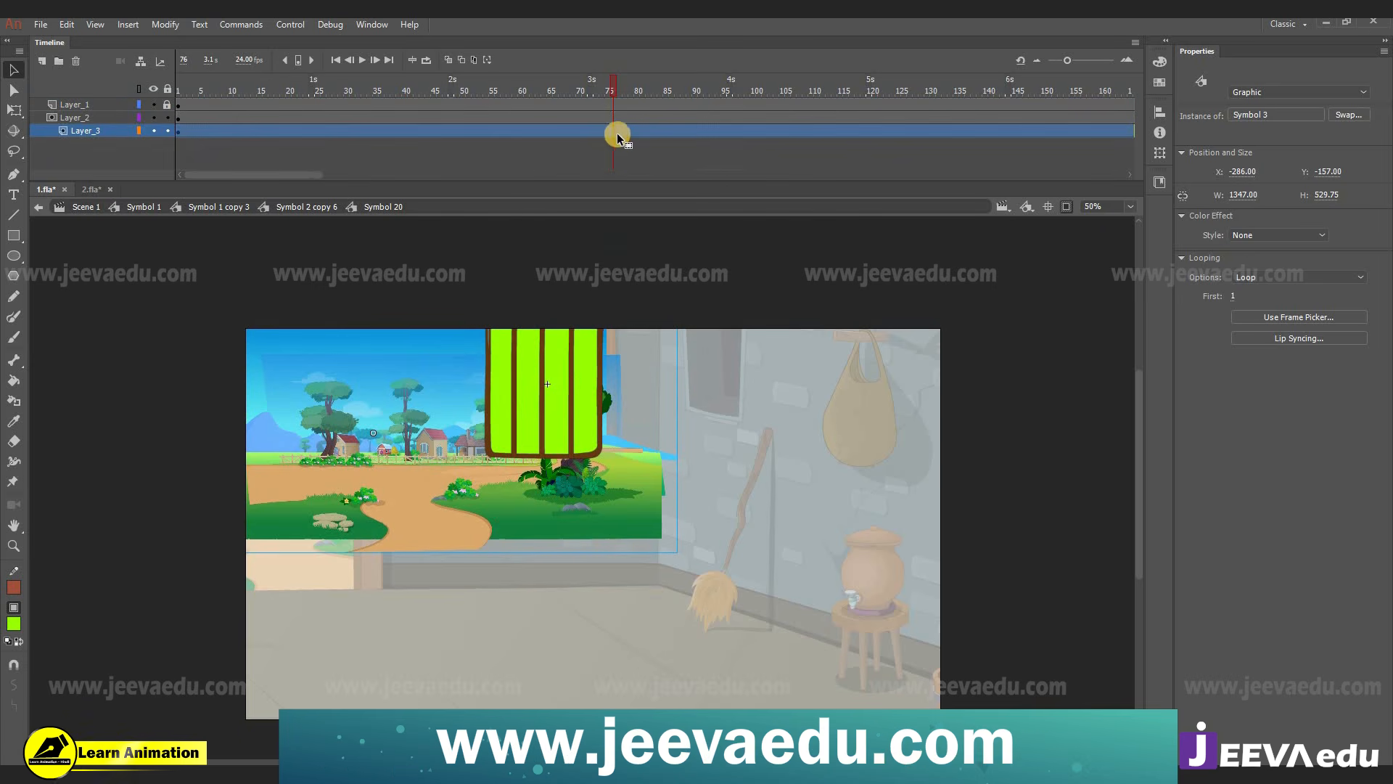
pyautogui.click(614, 131)
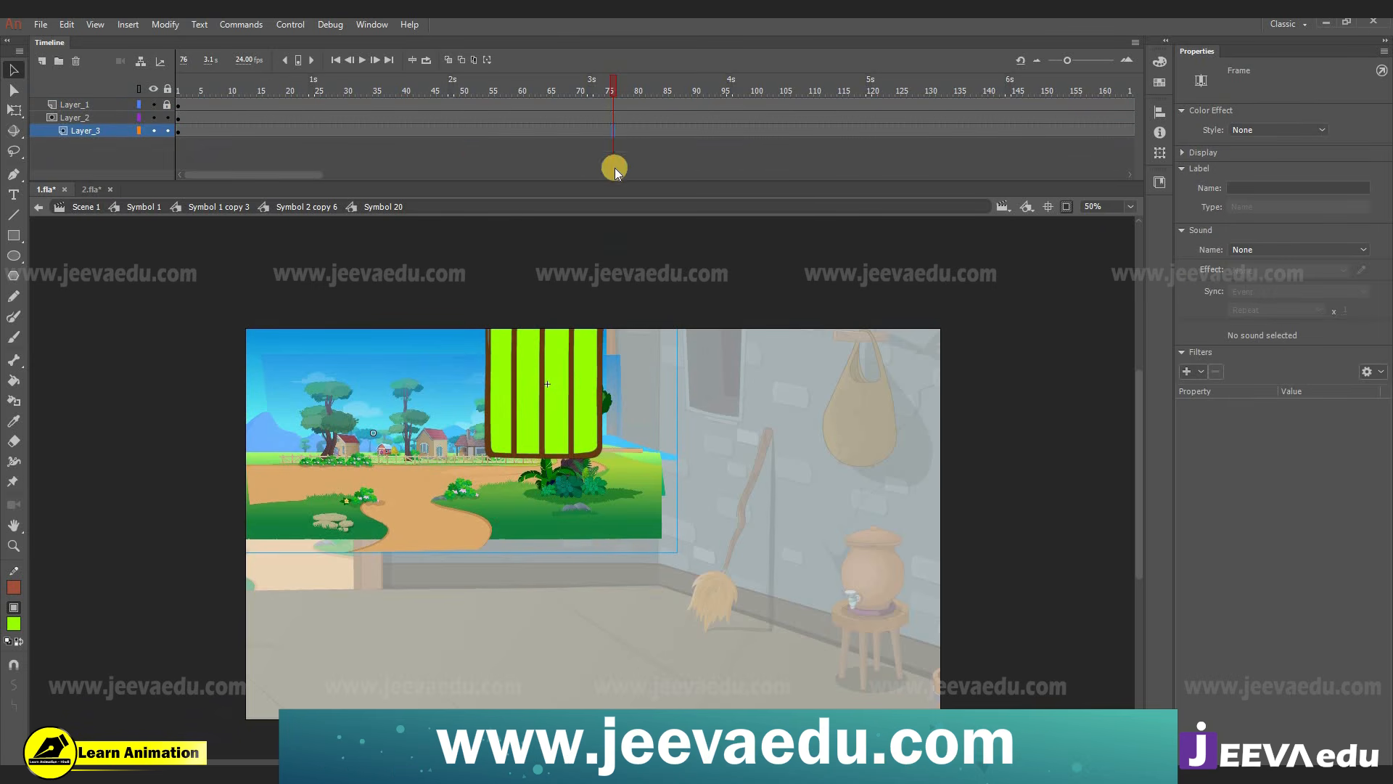
pyautogui.click(148, 119)
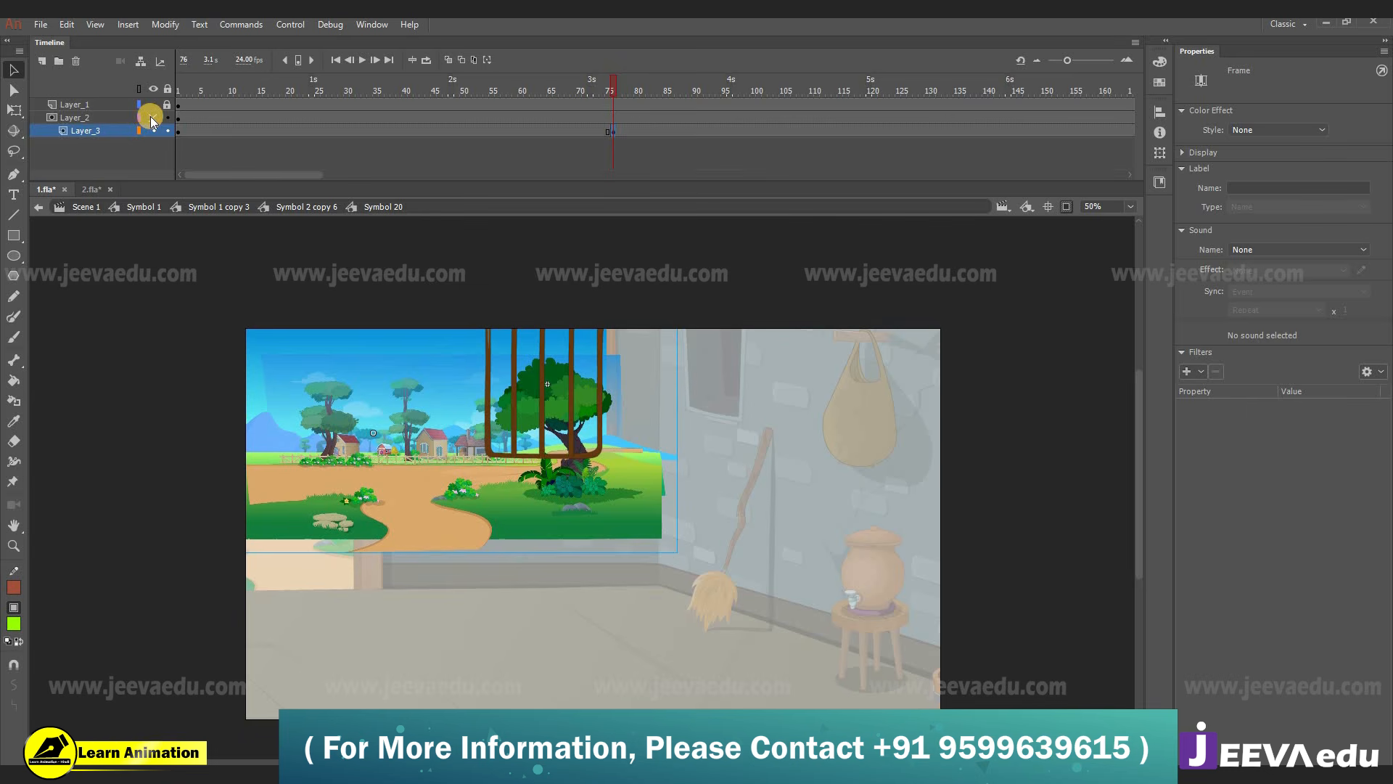
# - Move the landscape on Layer_3 to the right at frame 76, to X -401.65
pyautogui.click(599, 503)
pyautogui.hotkey('shift', 'Right')
pyautogui.hotkey('shift', 'Right')
pyautogui.hotkey('shift', 'Right')
pyautogui.hotkey('shift', 'Right')
pyautogui.hotkey('shift', 'Right')
pyautogui.hotkey('shift', 'Right')
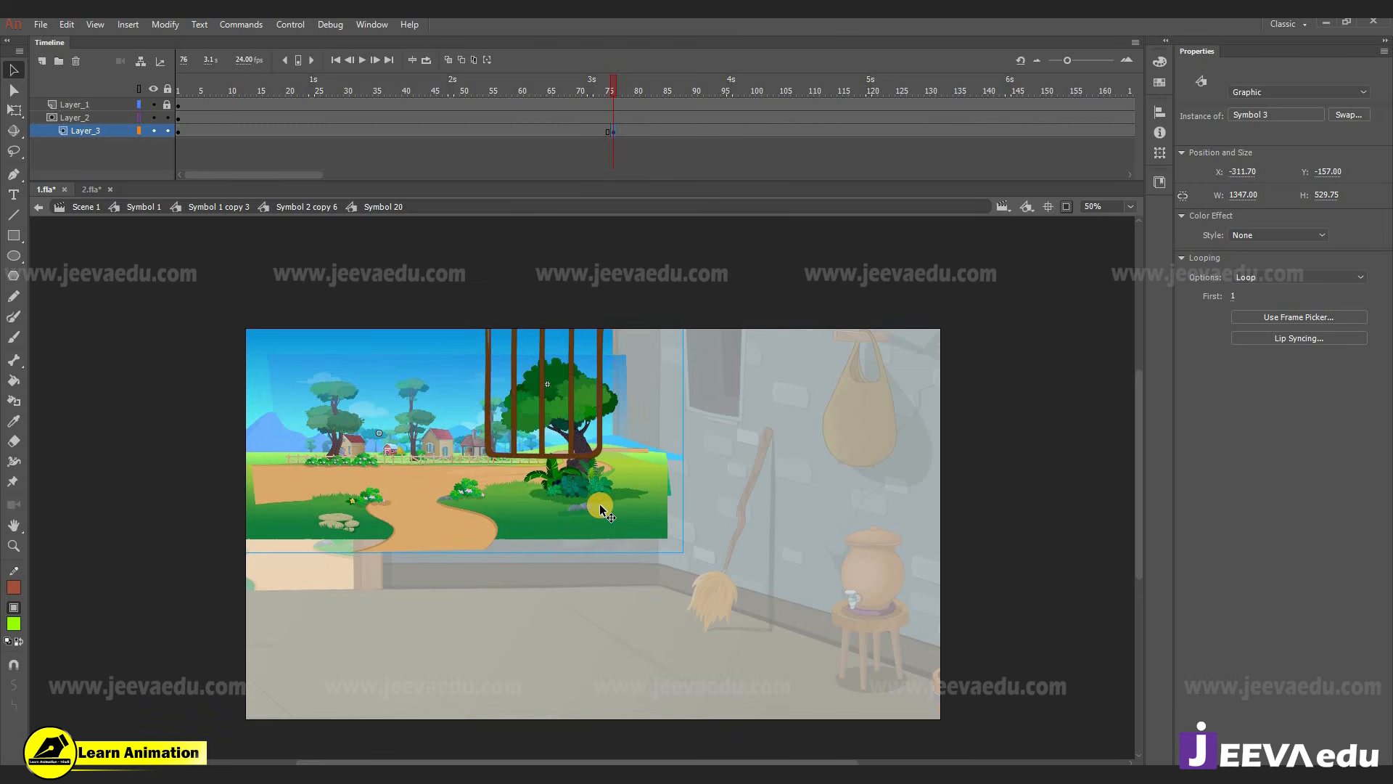
pyautogui.hotkey('shift', 'Right')
pyautogui.hotkey('shift', 'Right')
pyautogui.hotkey('shift', 'Right')
pyautogui.hotkey('shift', 'Right')
pyautogui.hotkey('shift', 'Right')
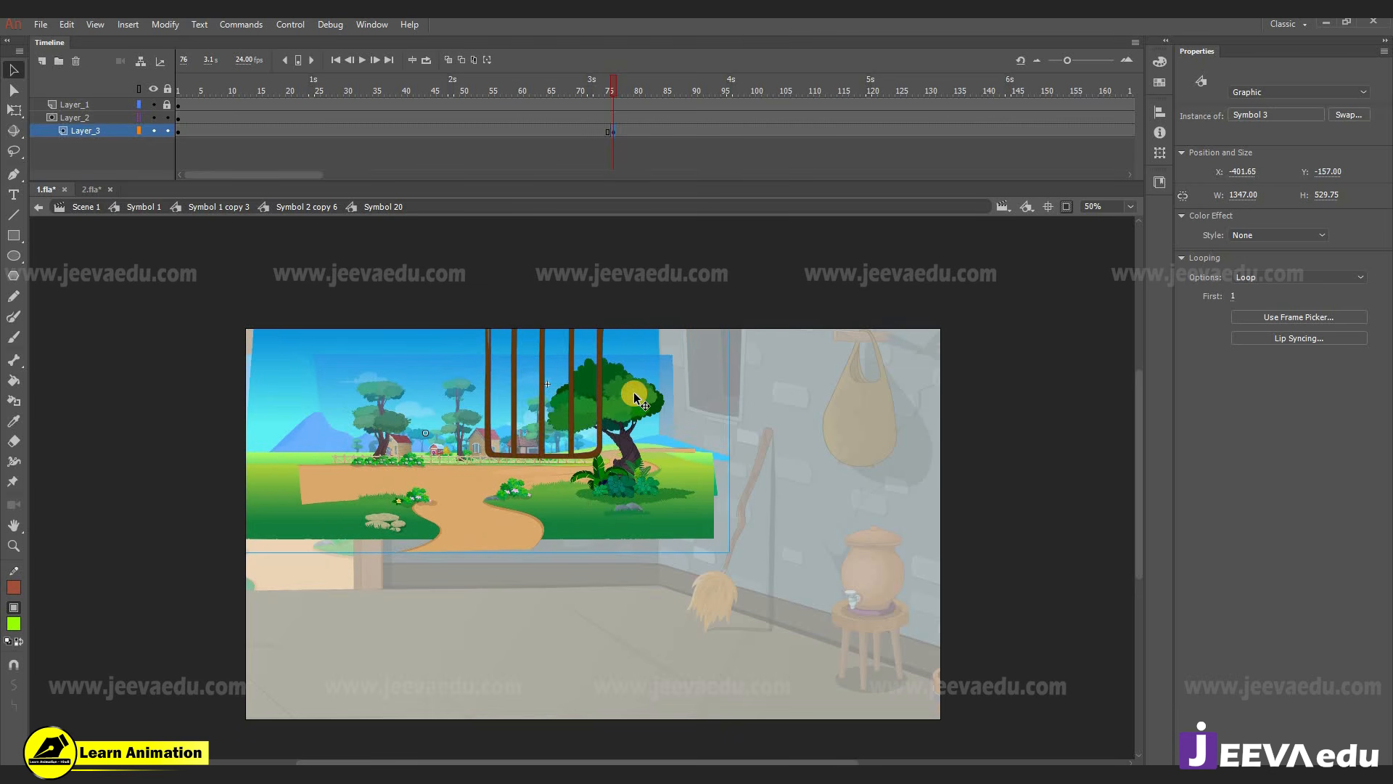
# - Create a classic tween between the Layer_3 keyframes and apply a custom S-curve ease with a gentle start and finish
pyautogui.rightClick(547, 122)
pyautogui.rightClick(525, 130)
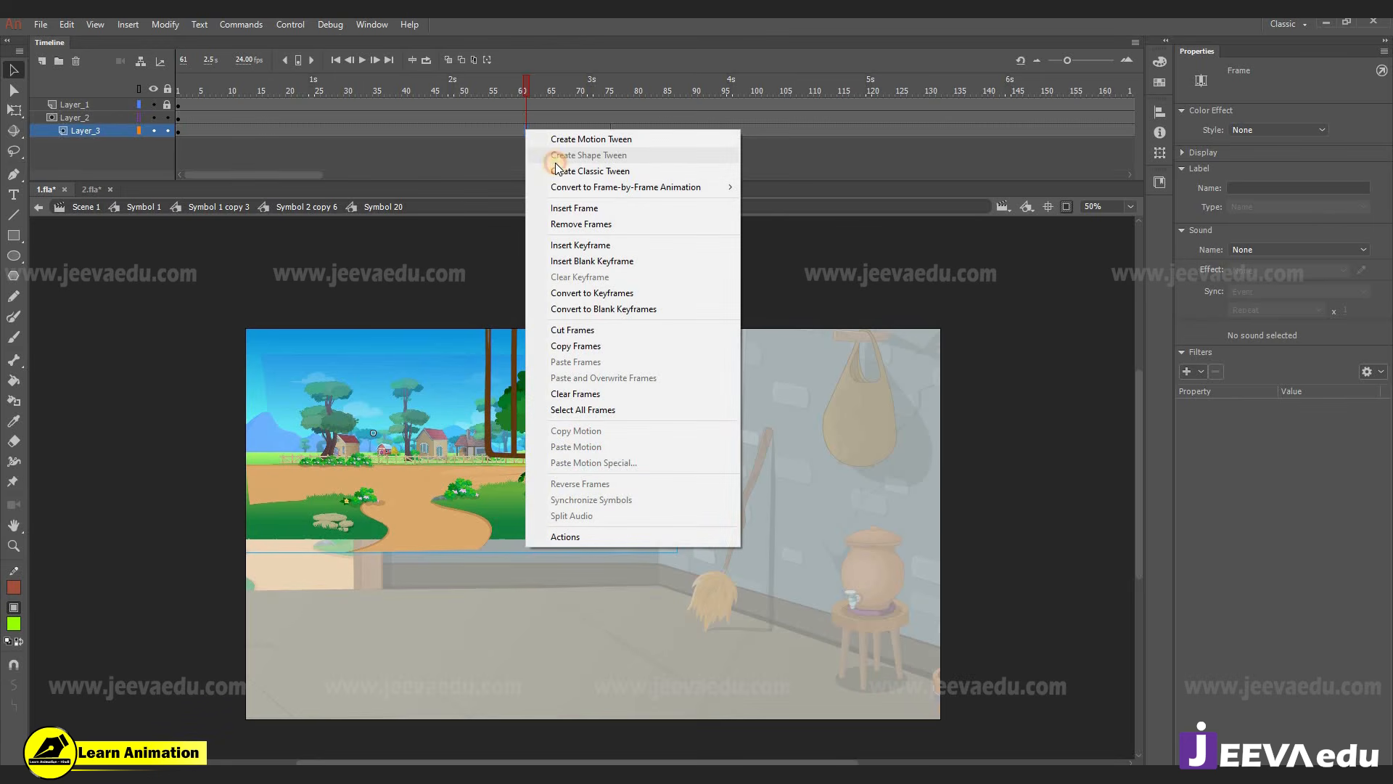
pyautogui.click(564, 171)
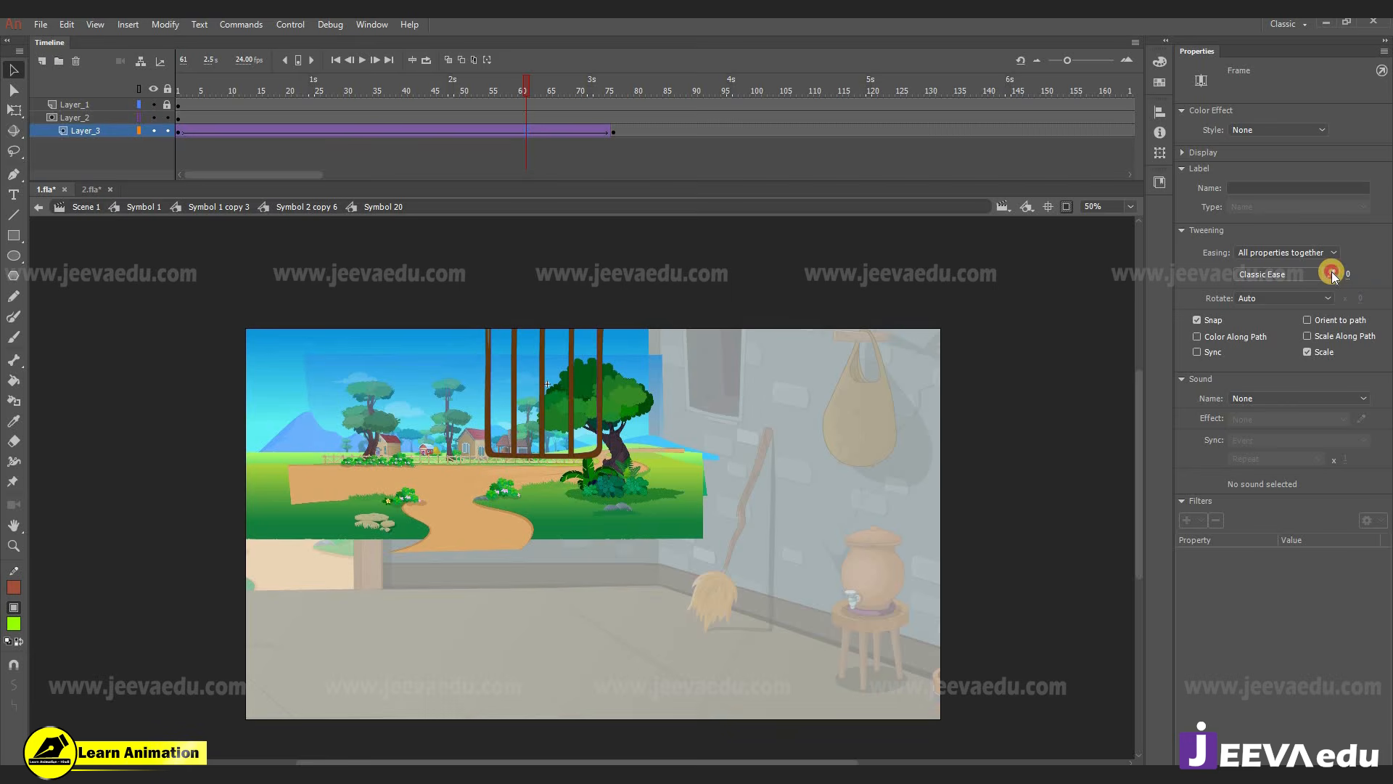
pyautogui.click(1331, 273)
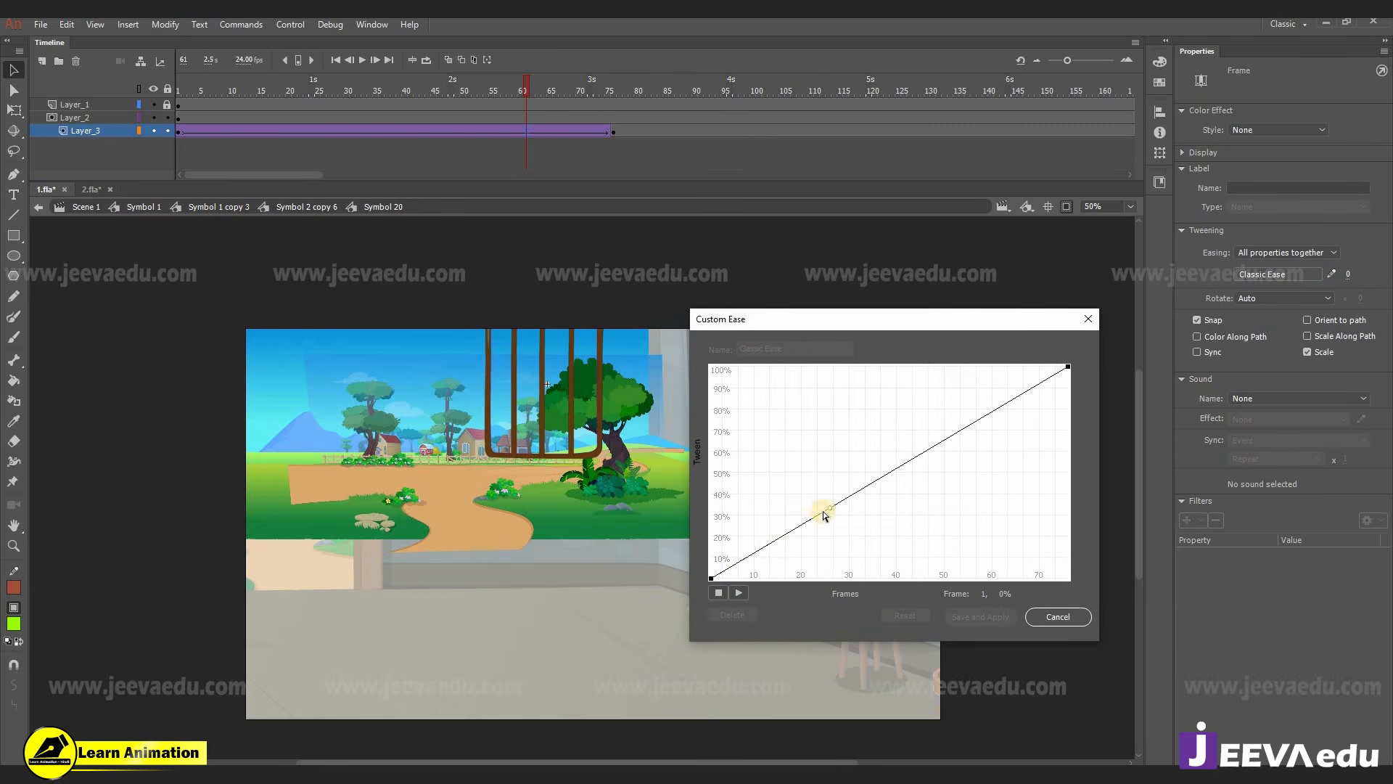
pyautogui.moveTo(829, 509); pyautogui.dragTo(873, 578)
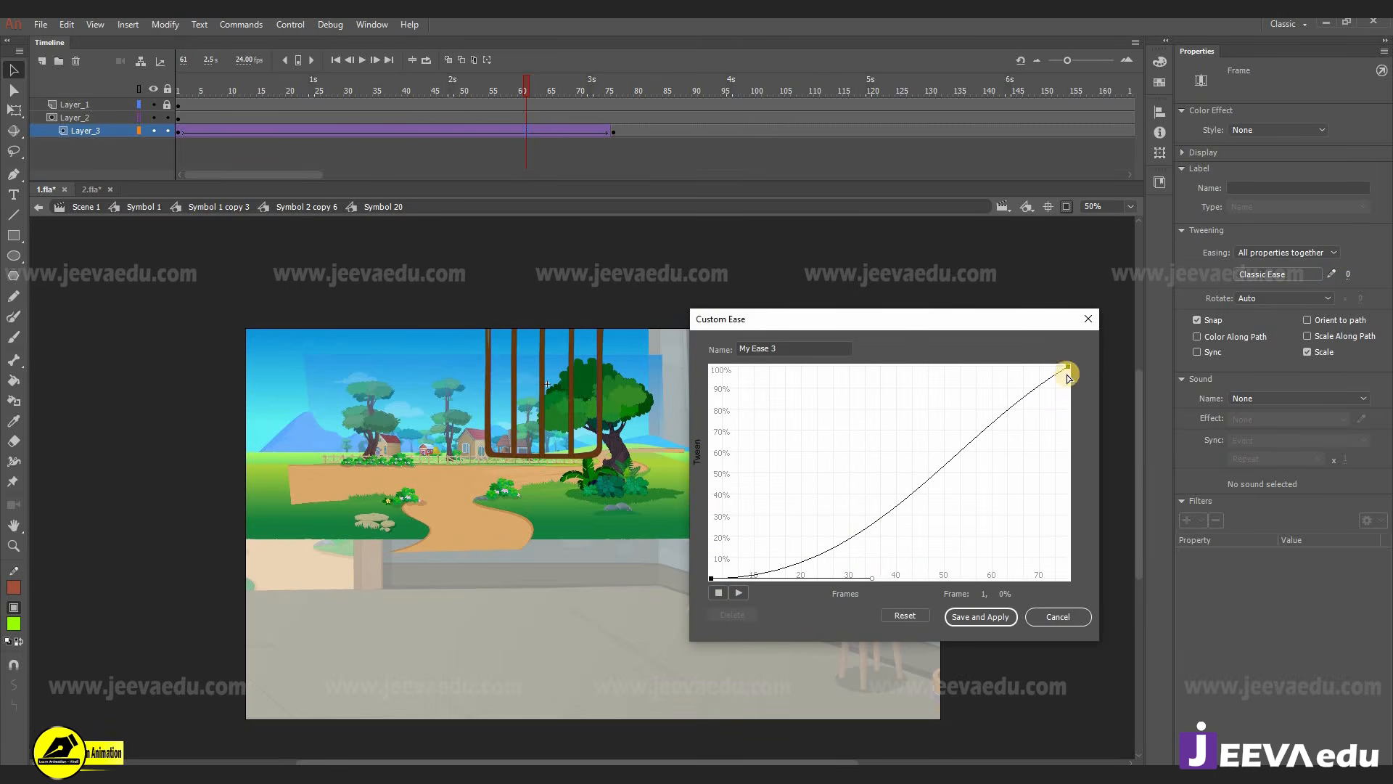
pyautogui.moveTo(1067, 377); pyautogui.dragTo(976, 372)
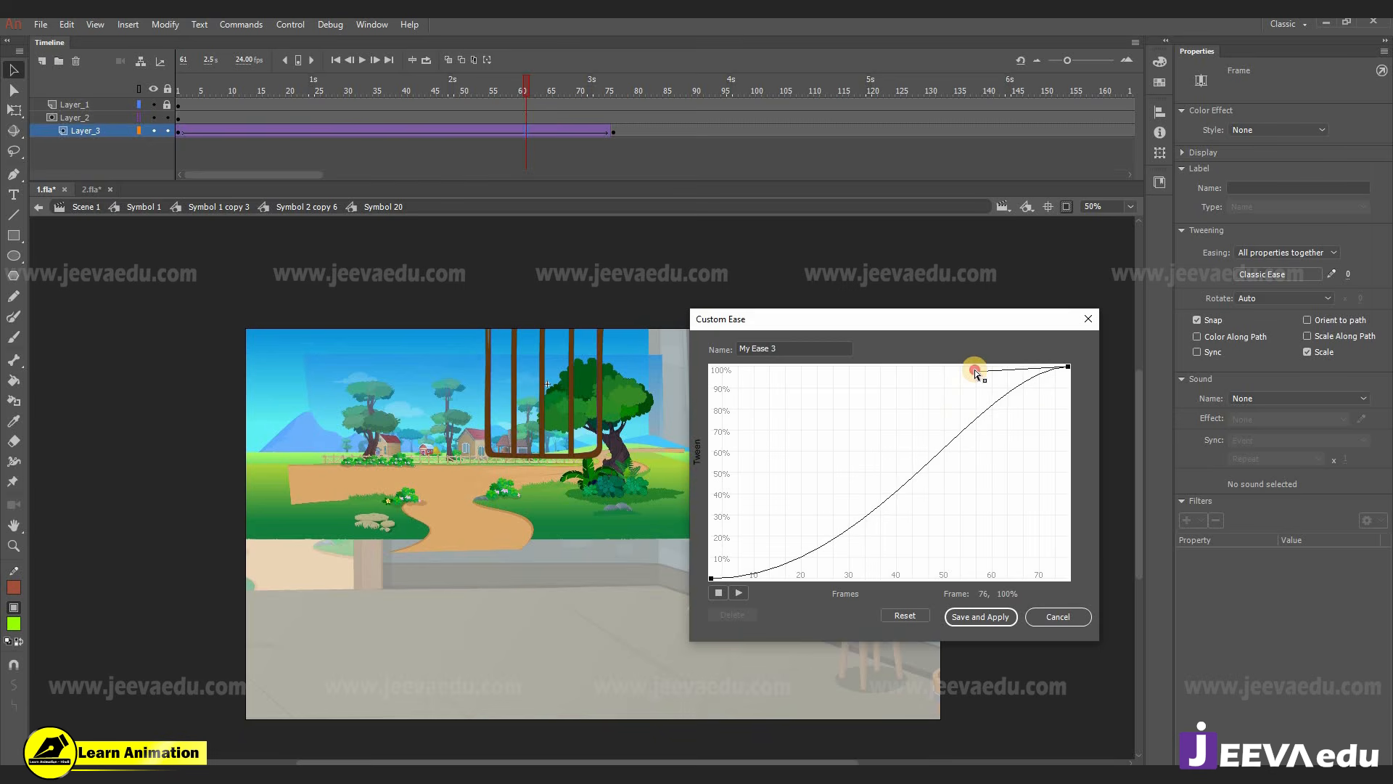
pyautogui.click(980, 616)
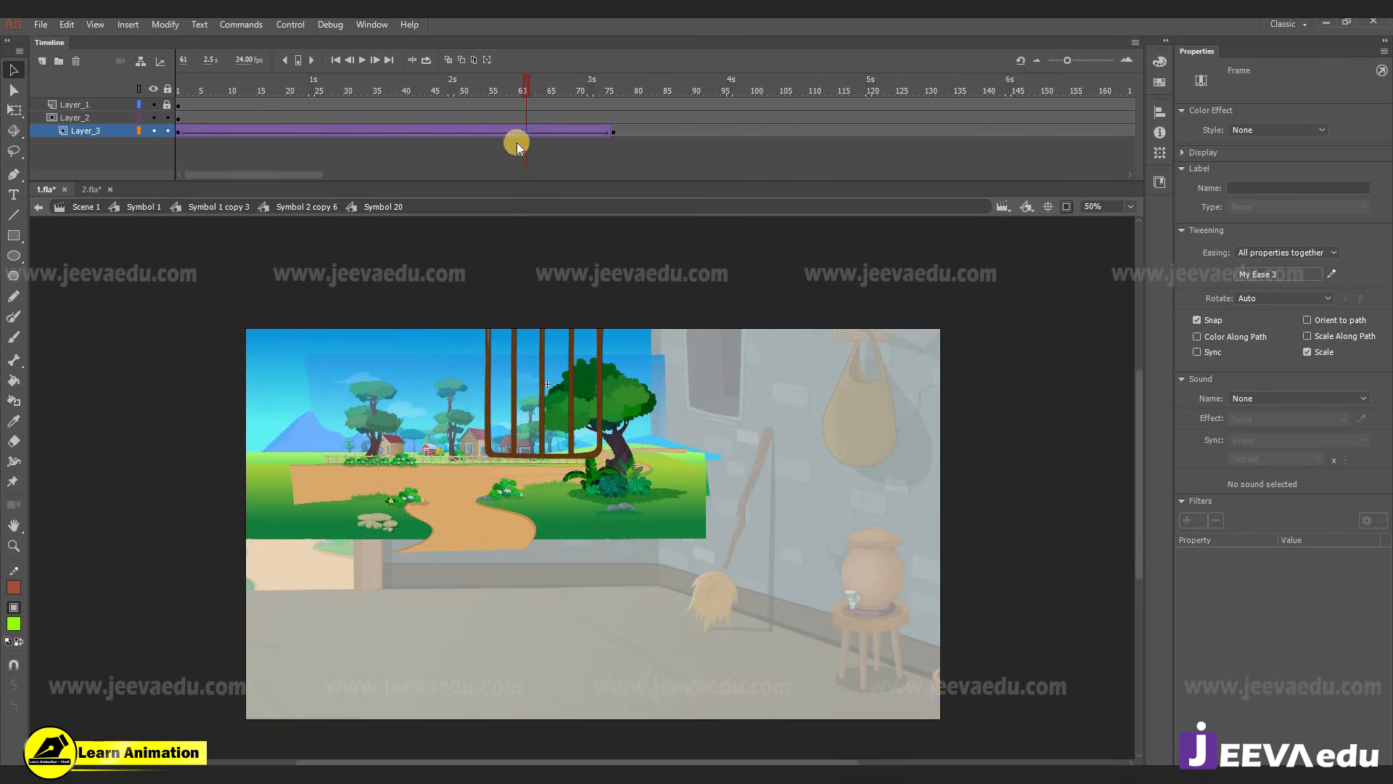
# - Preview the eased landscape movement in Symbol 20, then return to Symbol 1 and compare it with the camera zoom
pyautogui.moveTo(303, 99); pyautogui.dragTo(611, 130)
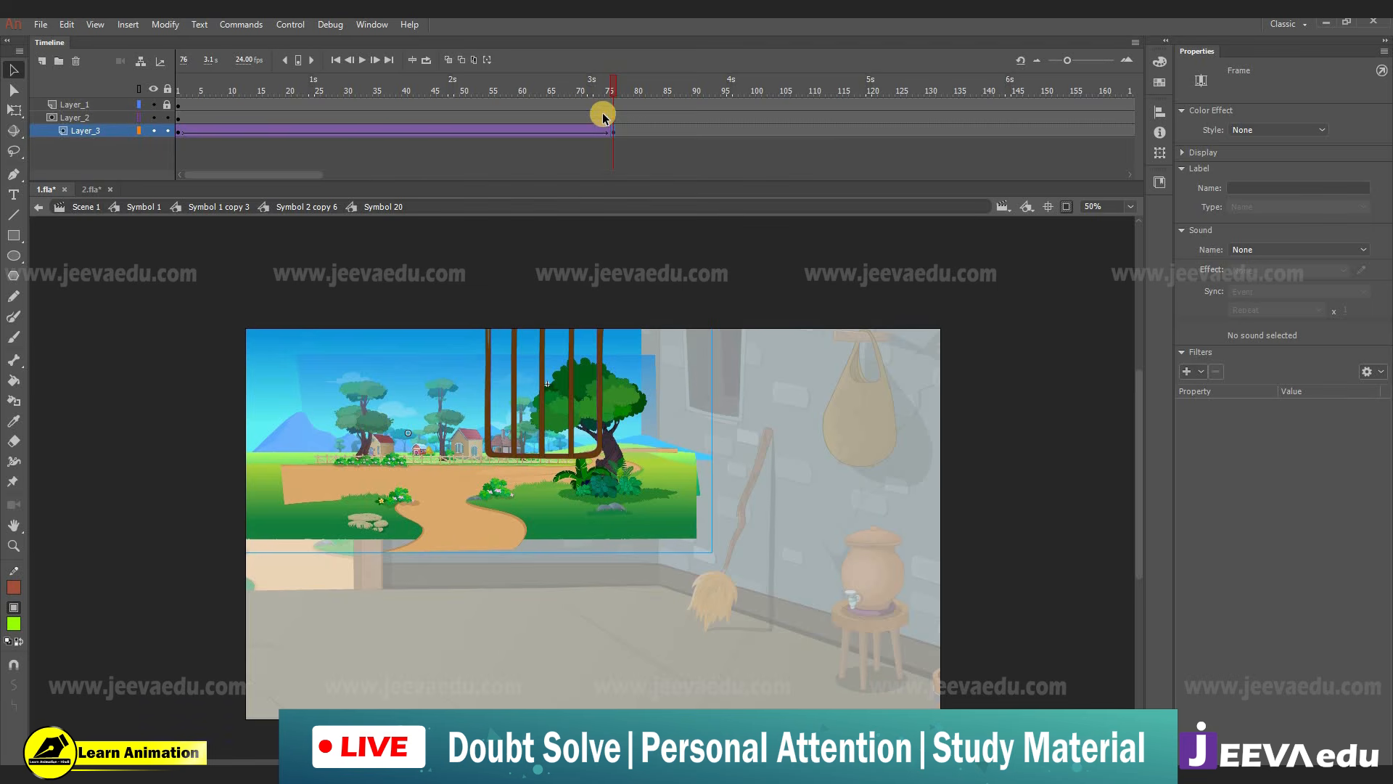
pyautogui.moveTo(461, 97); pyautogui.dragTo(215, 147)
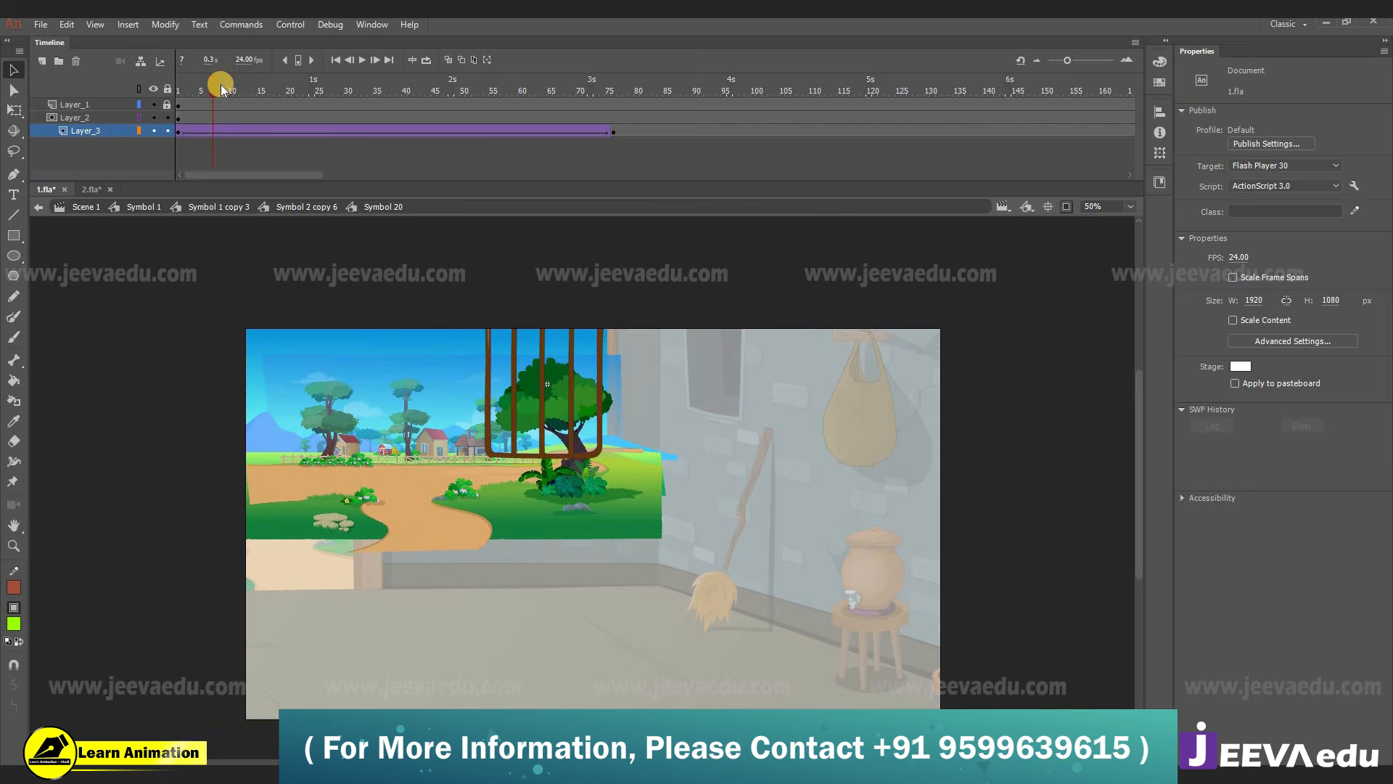
pyautogui.moveTo(205, 90); pyautogui.dragTo(224, 149)
pyautogui.click(133, 207)
pyautogui.press('z')
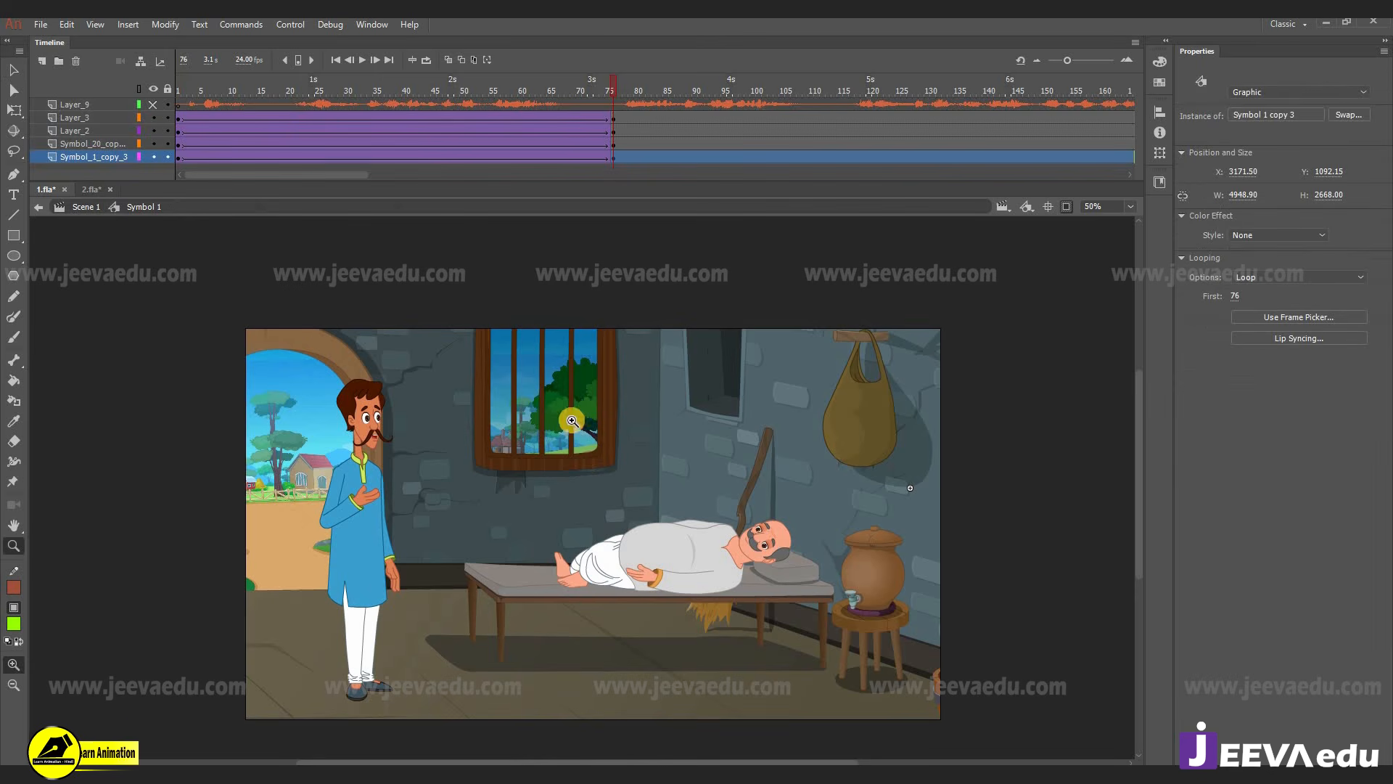
pyautogui.moveTo(597, 86); pyautogui.dragTo(612, 158)
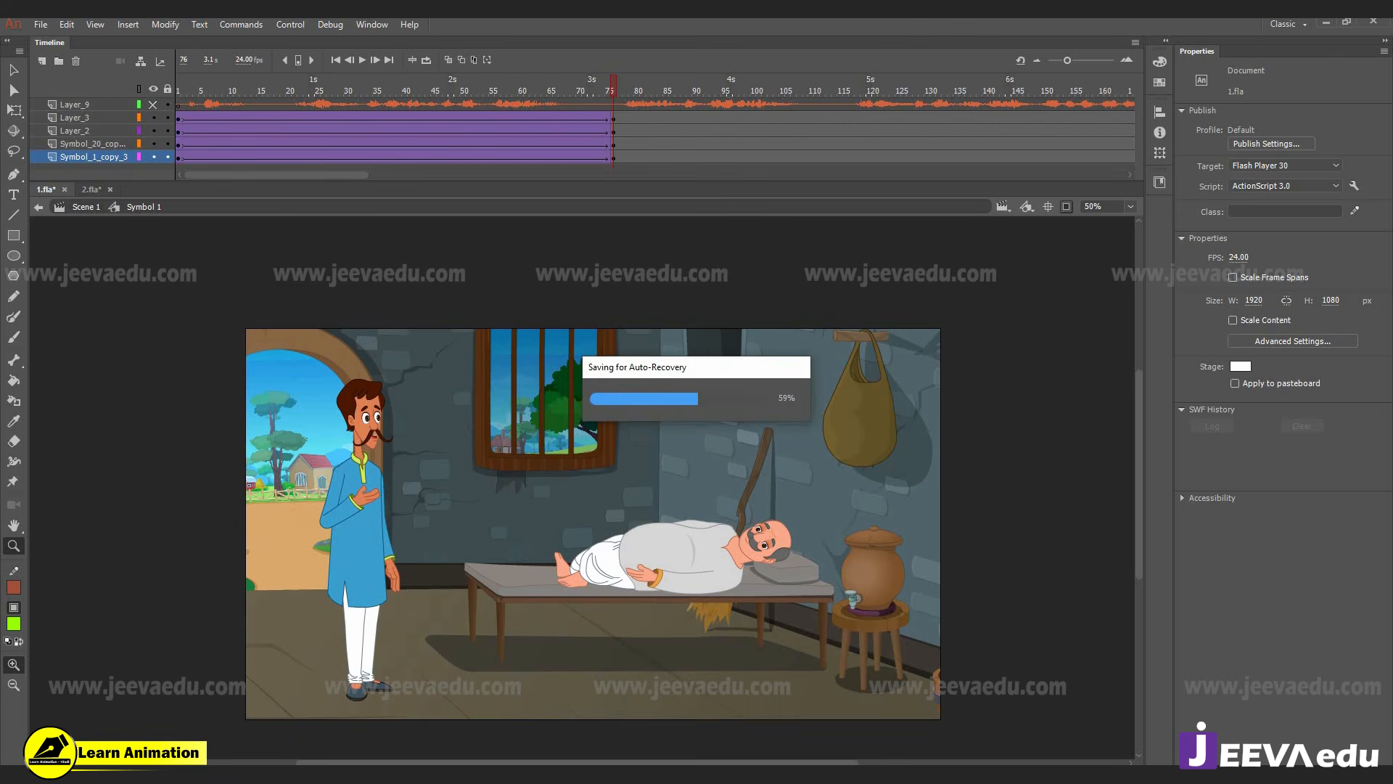
# - Reopen Symbol 20 from the window at 100% magnification and move the landscape left at frame 76, to X -311.90
pyautogui.click(581, 434)
pyautogui.press('v')
pyautogui.doubleClick(538, 456)
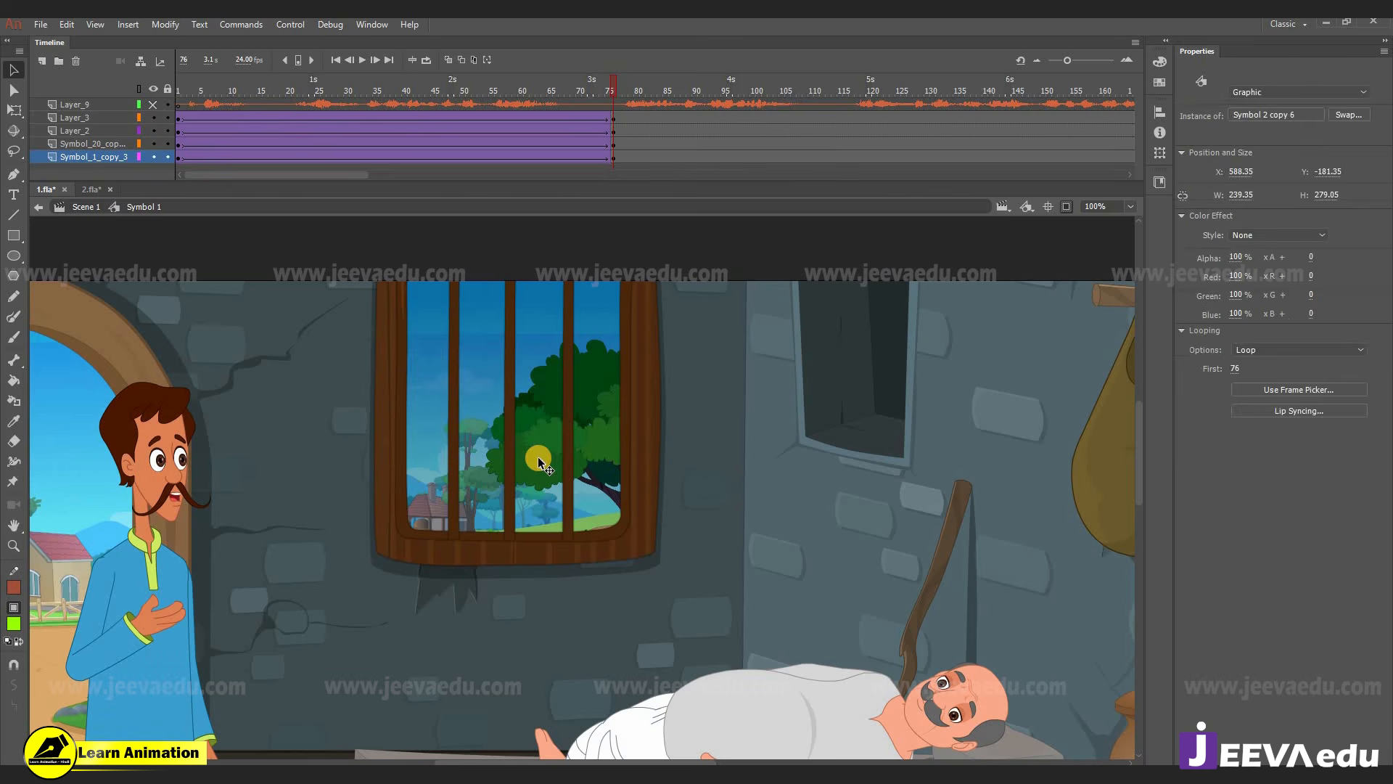
pyautogui.doubleClick(538, 456)
pyautogui.click(542, 456)
pyautogui.doubleClick(543, 457)
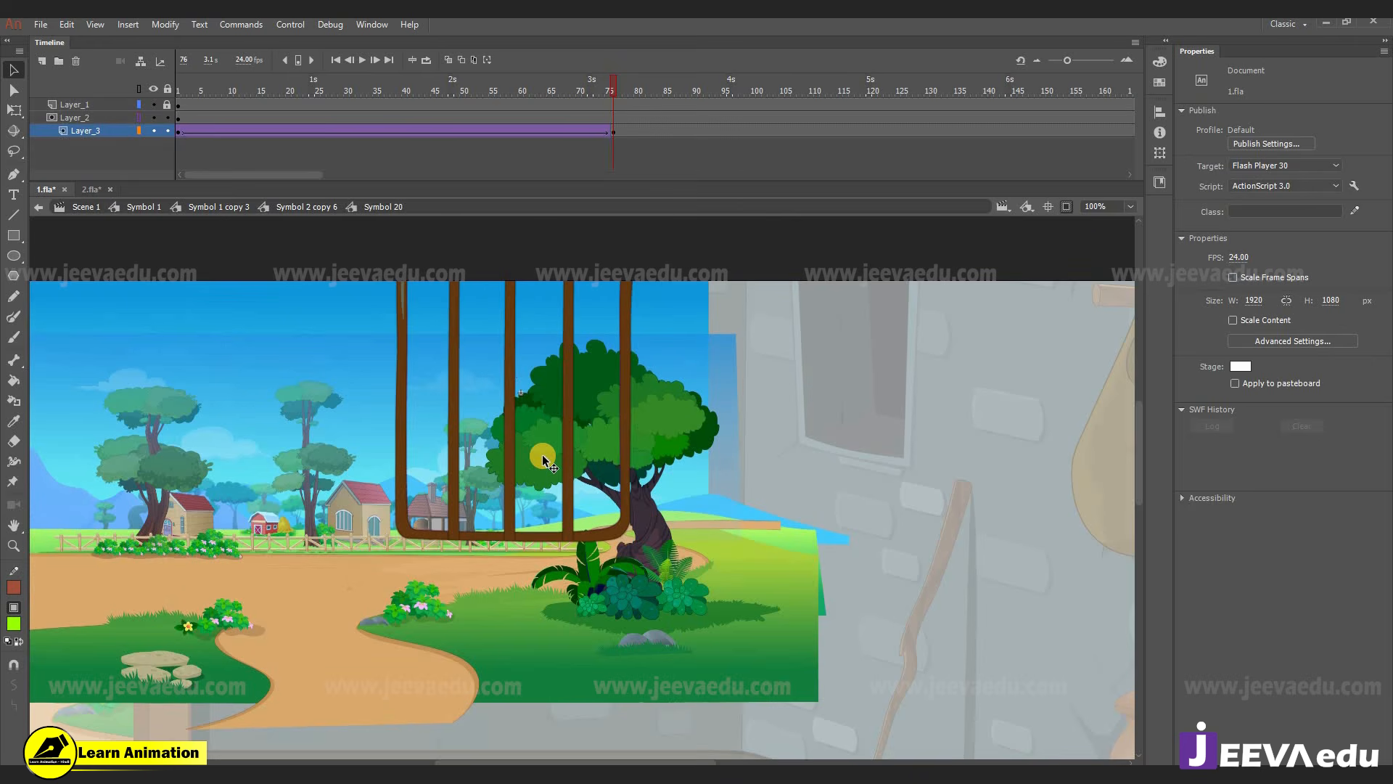
pyautogui.click(542, 454)
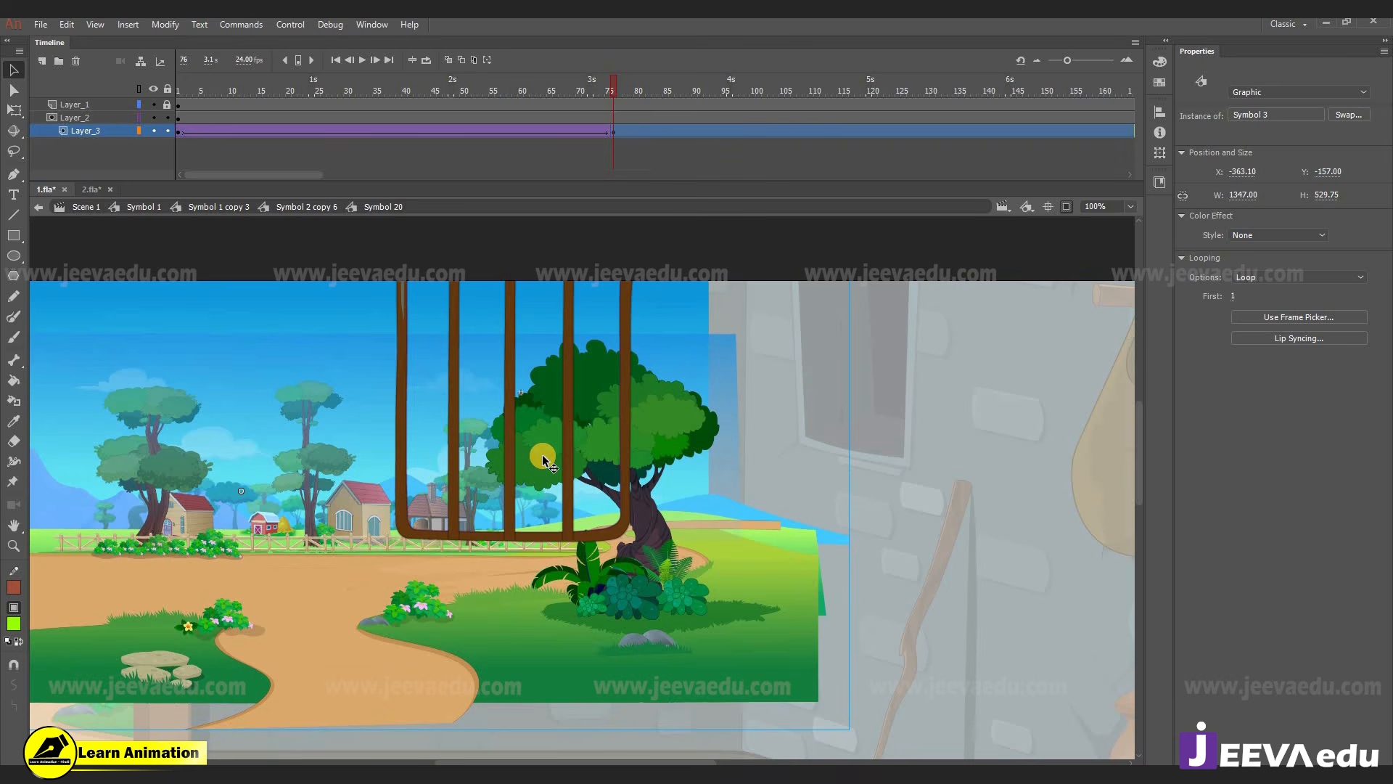
pyautogui.hotkey('shift', 'Left')
pyautogui.hotkey('shift', 'Left')
pyautogui.hotkey('shift', 'Left')
pyautogui.hotkey('shift', 'Left')
pyautogui.hotkey('shift', 'Left')
pyautogui.hotkey('shift', 'Left')
pyautogui.hotkey('shift', 'Left')
pyautogui.hotkey('shift', 'Left')
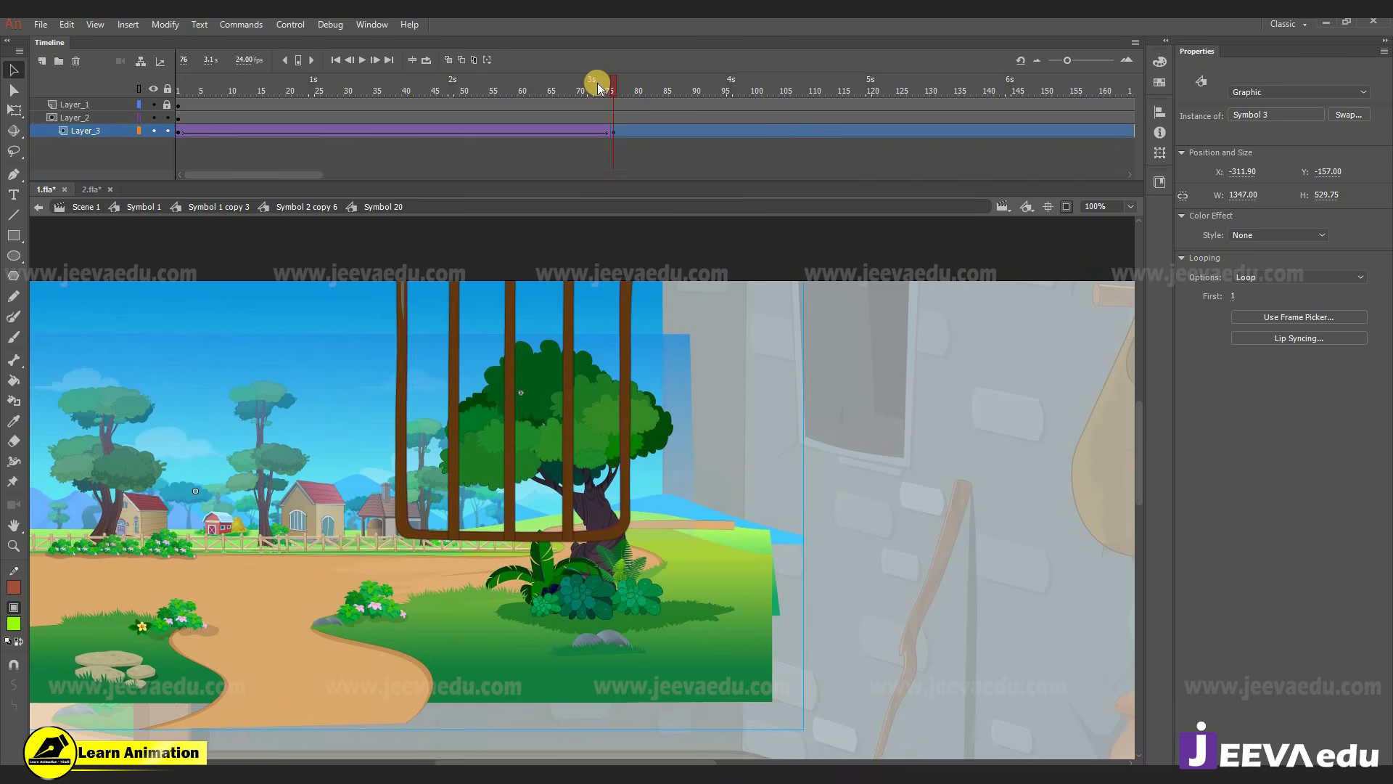
# - Check the reduced landscape movement in Symbol 20 and then against the camera zoom in Symbol 1 at 50% magnification
pyautogui.moveTo(285, 167); pyautogui.dragTo(601, 177)
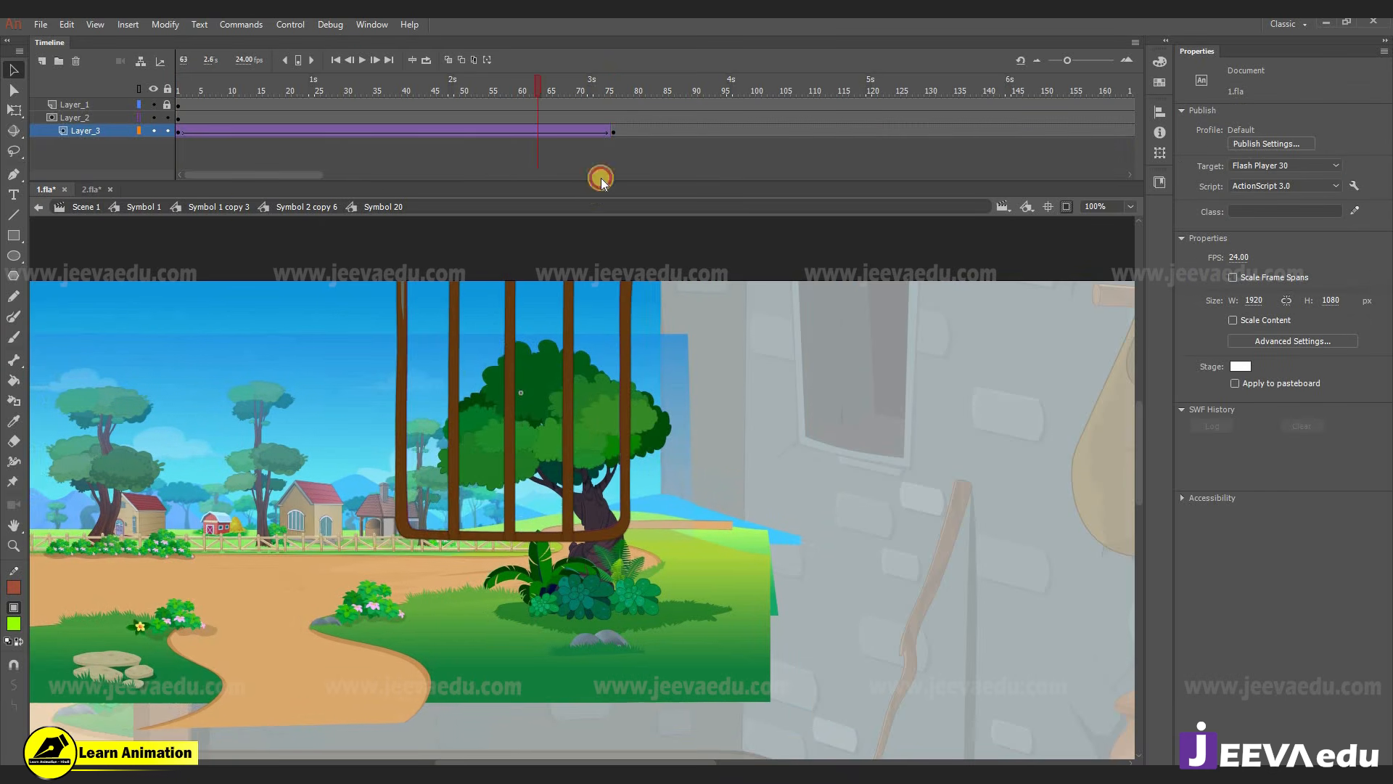
pyautogui.click(614, 135)
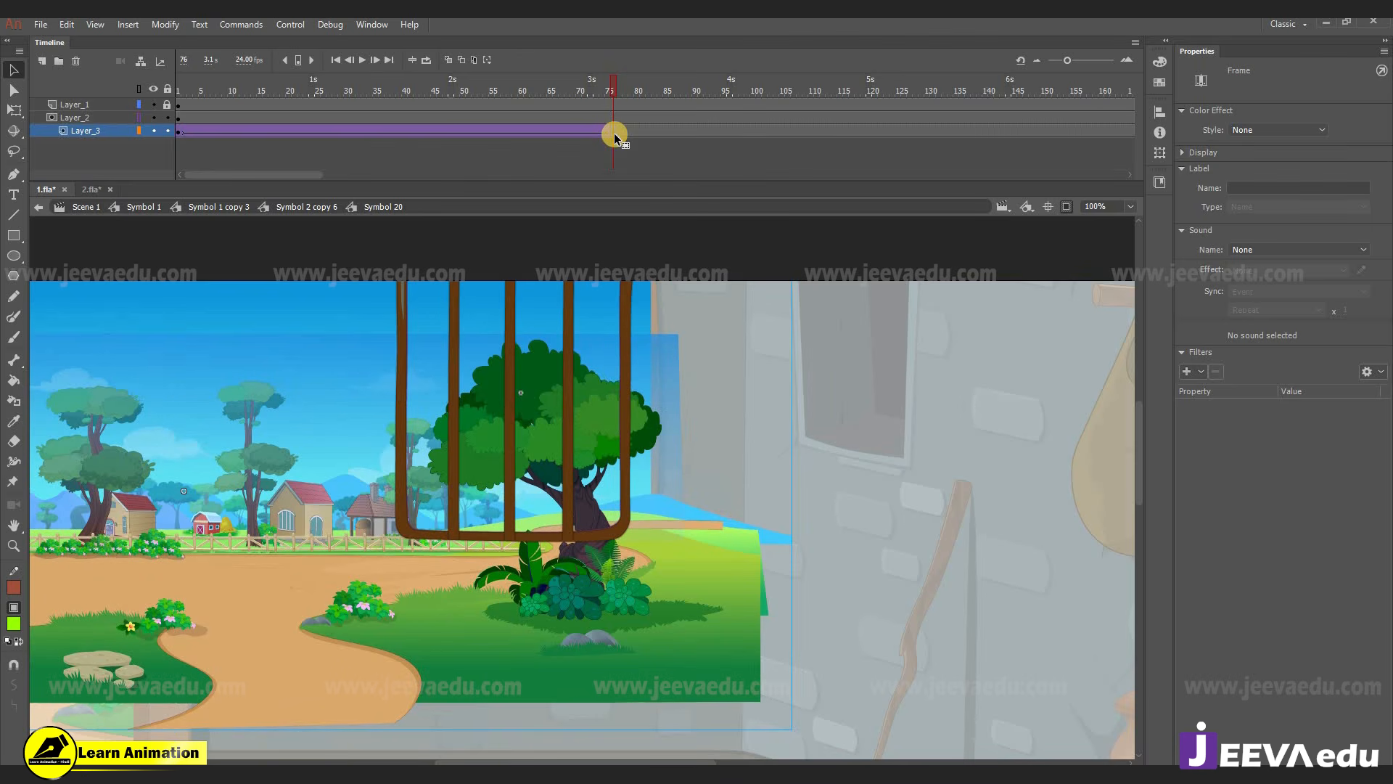
pyautogui.click(127, 210)
pyautogui.press('z')
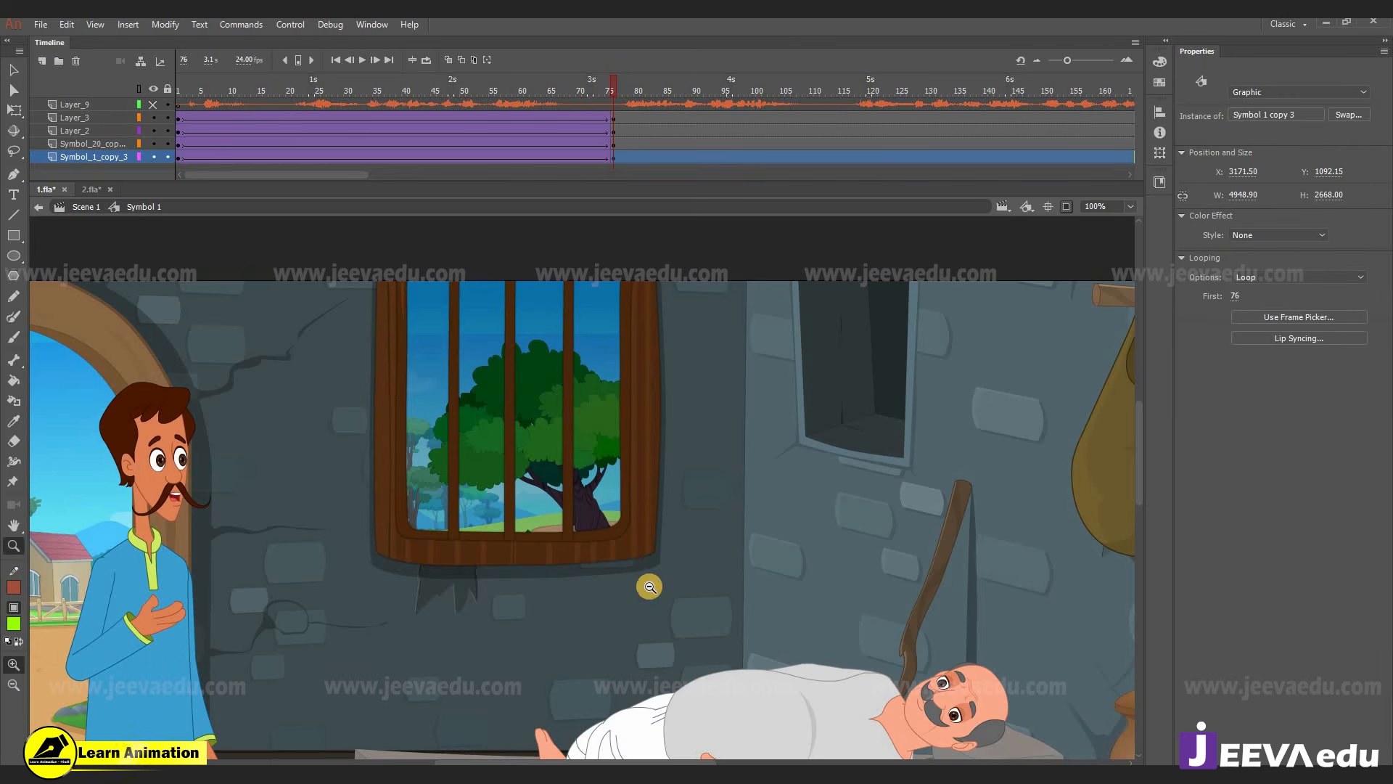
pyautogui.keyDown('alt'); pyautogui.click(649, 586); pyautogui.keyUp('alt')
pyautogui.moveTo(643, 579); pyautogui.dragTo(645, 590)
pyautogui.moveTo(601, 99); pyautogui.dragTo(323, 178)
pyautogui.moveTo(534, 180); pyautogui.dragTo(610, 178)
pyautogui.click(616, 155)
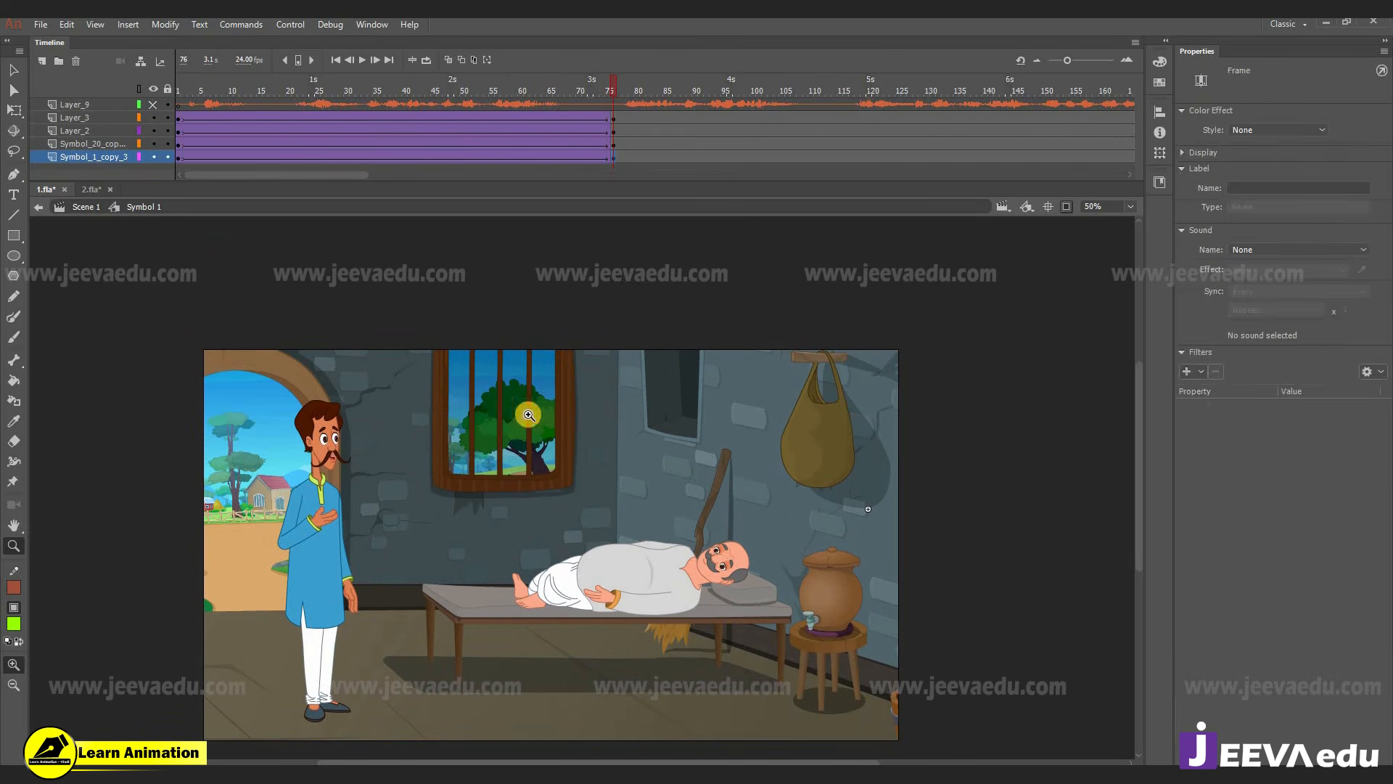
# - Reopen Symbol 20 and nudge the landscape to the right at frame 76, to X -311.95
pyautogui.press('v')
pyautogui.doubleClick(517, 435)
pyautogui.doubleClick(517, 435)
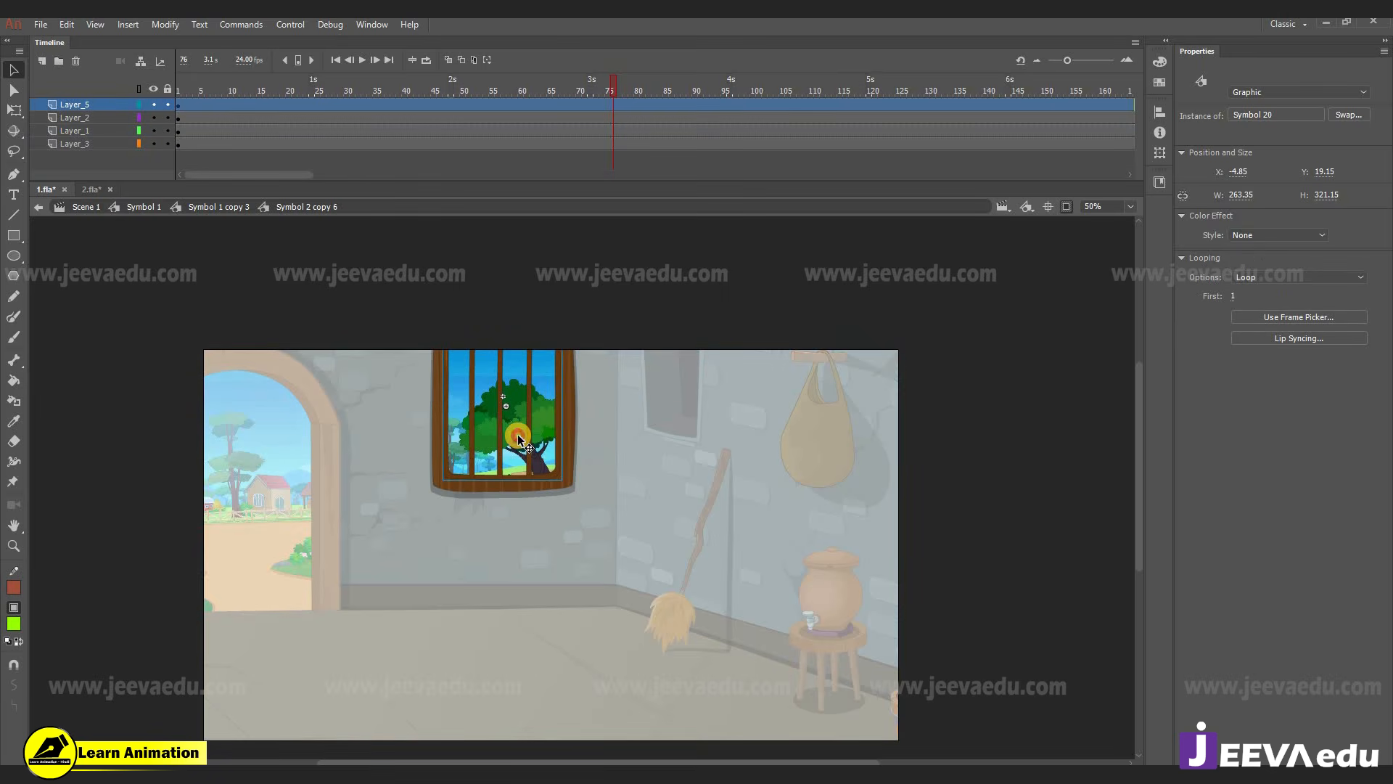
pyautogui.doubleClick(517, 436)
pyautogui.hotkey('shift', 'Right')
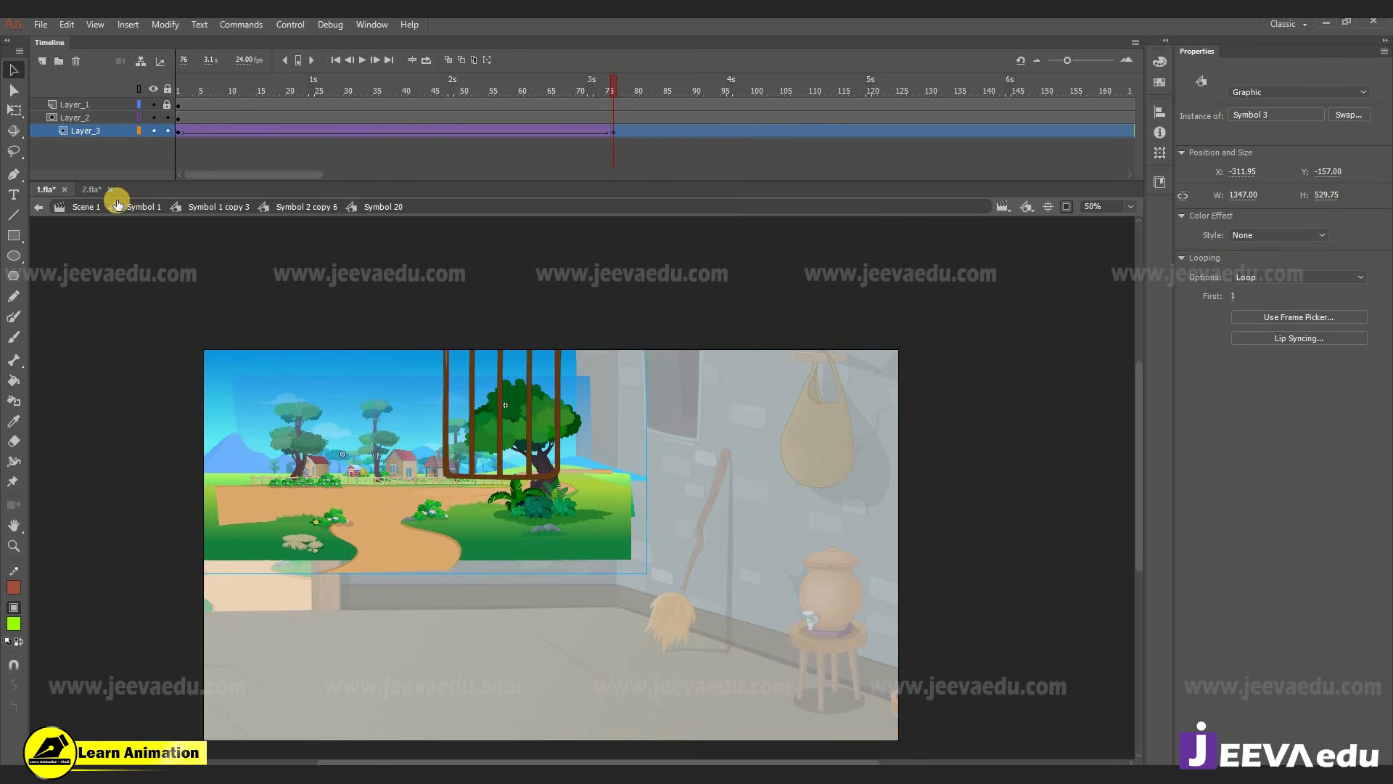
# - Return to Symbol 1 and preview the window parallax together with the camera zoom up to frame 76
pyautogui.click(138, 207)
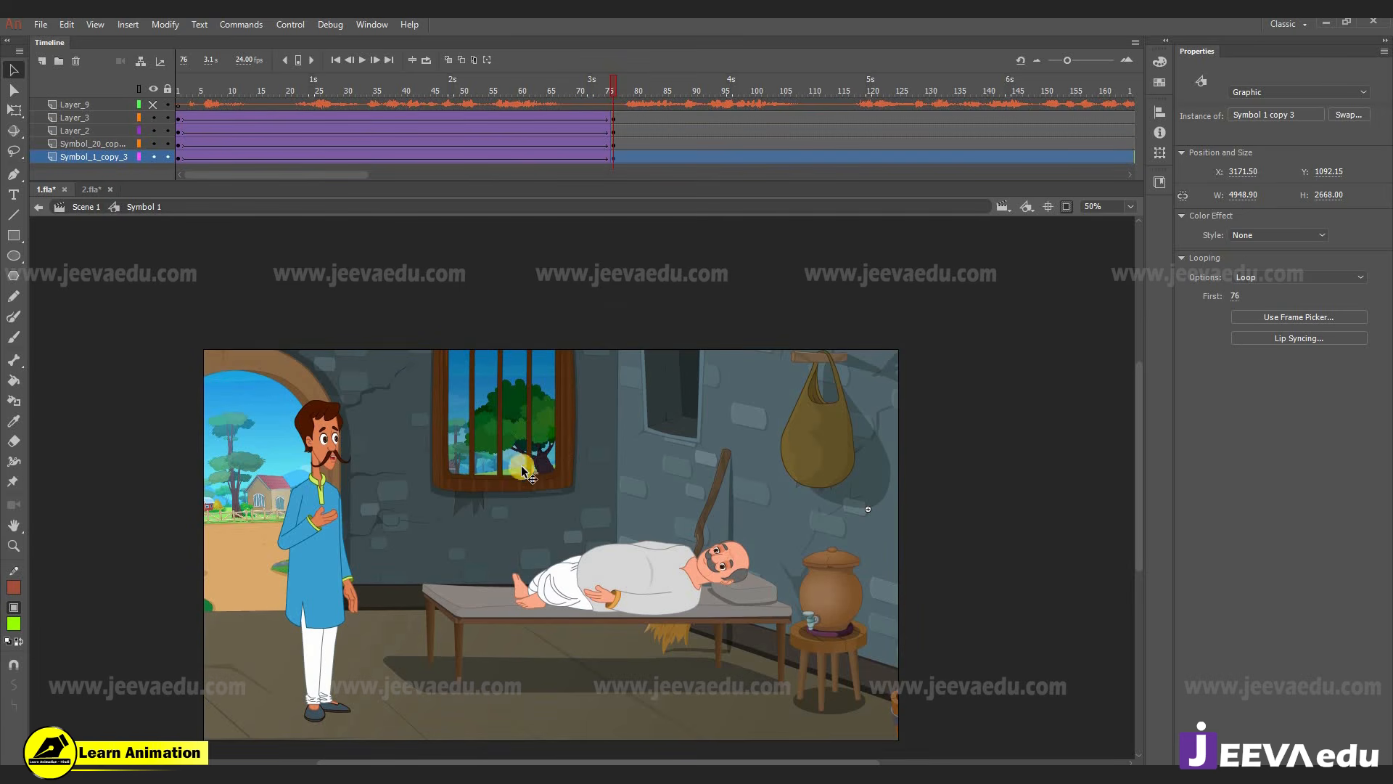
pyautogui.press('z')
pyautogui.moveTo(578, 91); pyautogui.dragTo(249, 180)
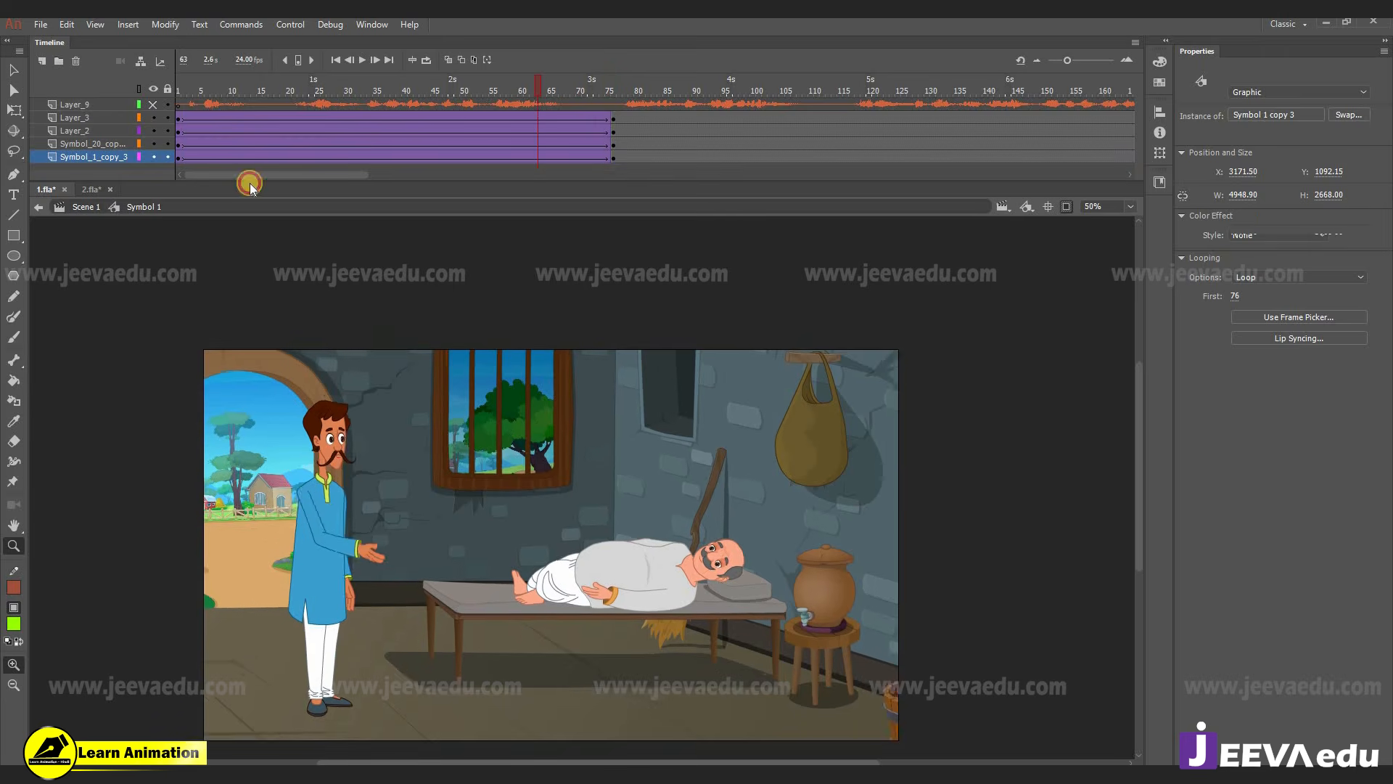
pyautogui.moveTo(434, 221); pyautogui.dragTo(615, 172)
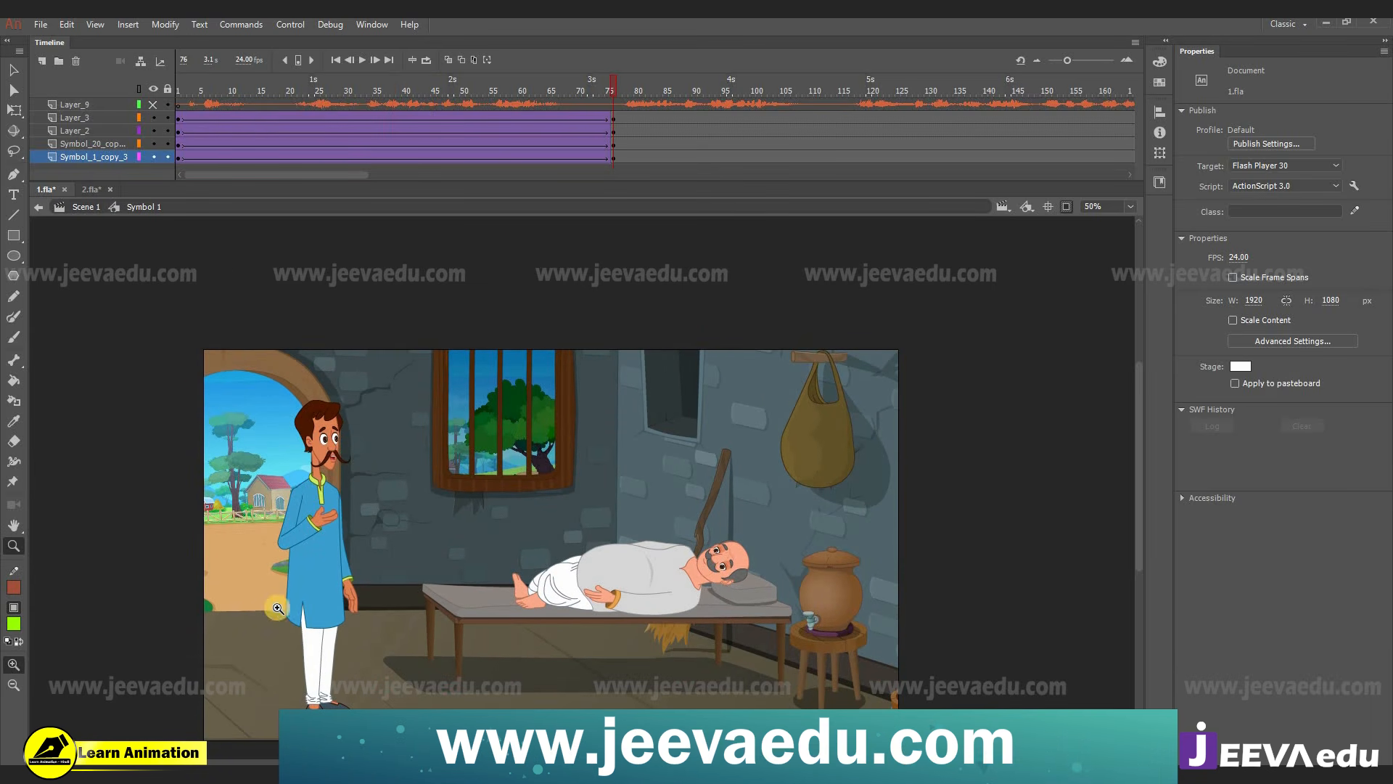
# - Move the standing man left at frame 76, to X 1625.55, in the zoomed-in scene
pyautogui.press('z')
pyautogui.keyDown('alt'); pyautogui.click(424, 619); pyautogui.keyUp('alt')
pyautogui.click(539, 492)
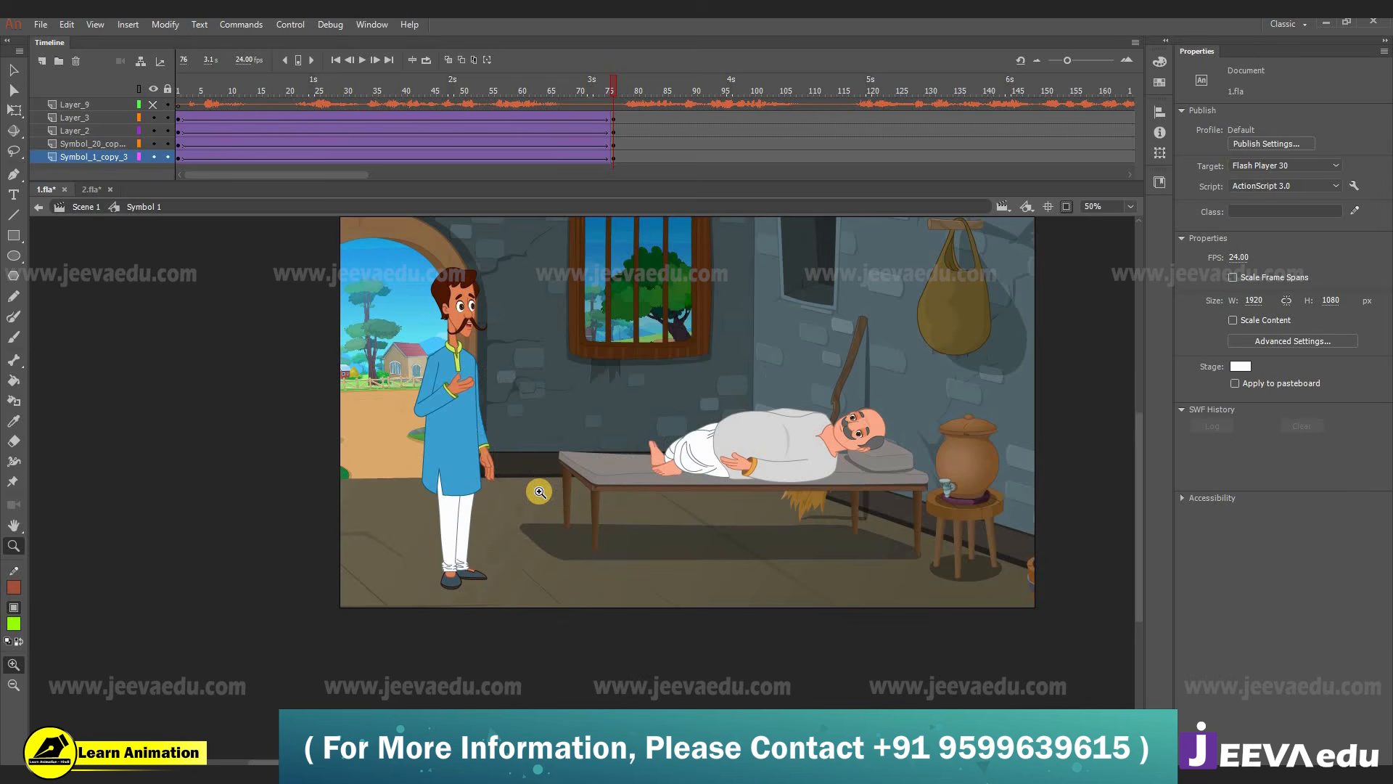
pyautogui.click(492, 578)
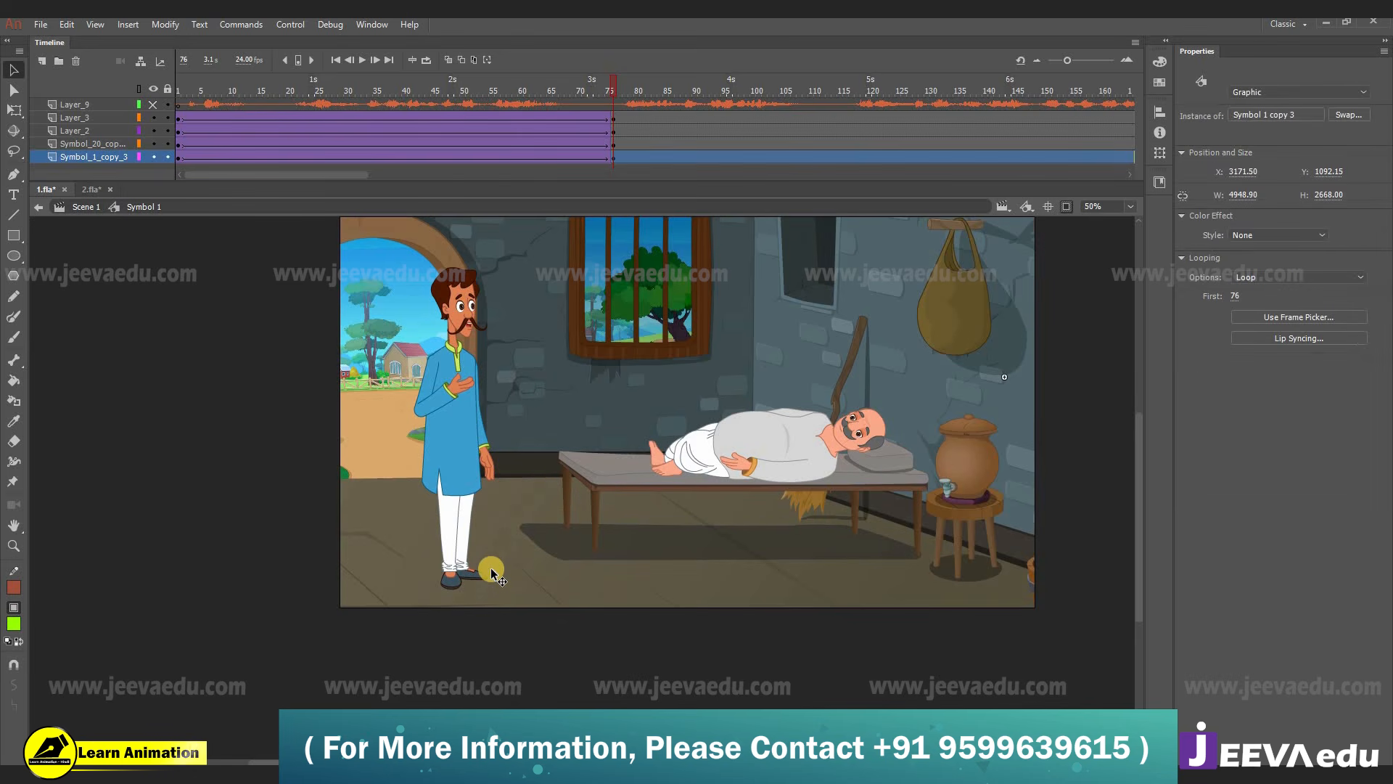
pyautogui.click(548, 535)
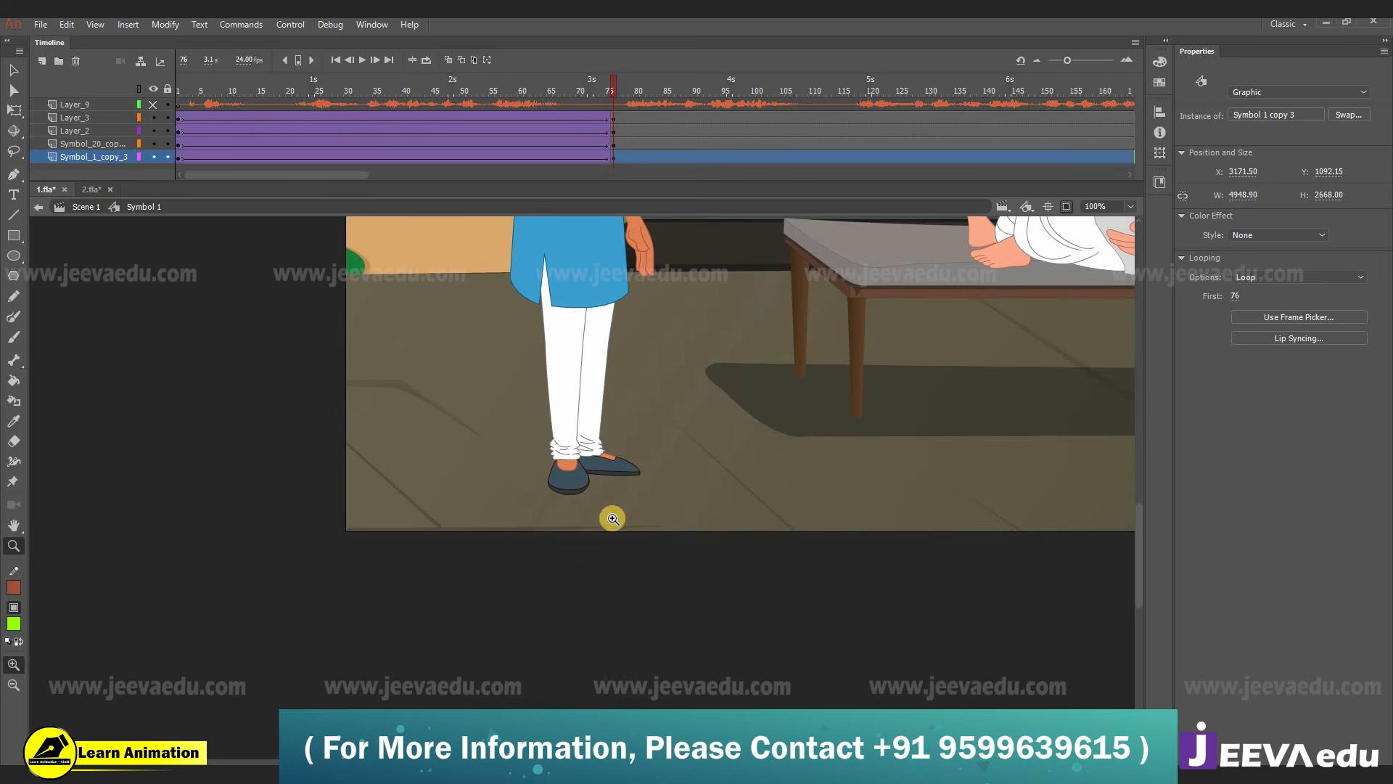
pyautogui.keyDown('alt'); pyautogui.click(628, 406); pyautogui.keyUp('alt')
pyautogui.keyDown('alt'); pyautogui.click(625, 399); pyautogui.keyUp('alt')
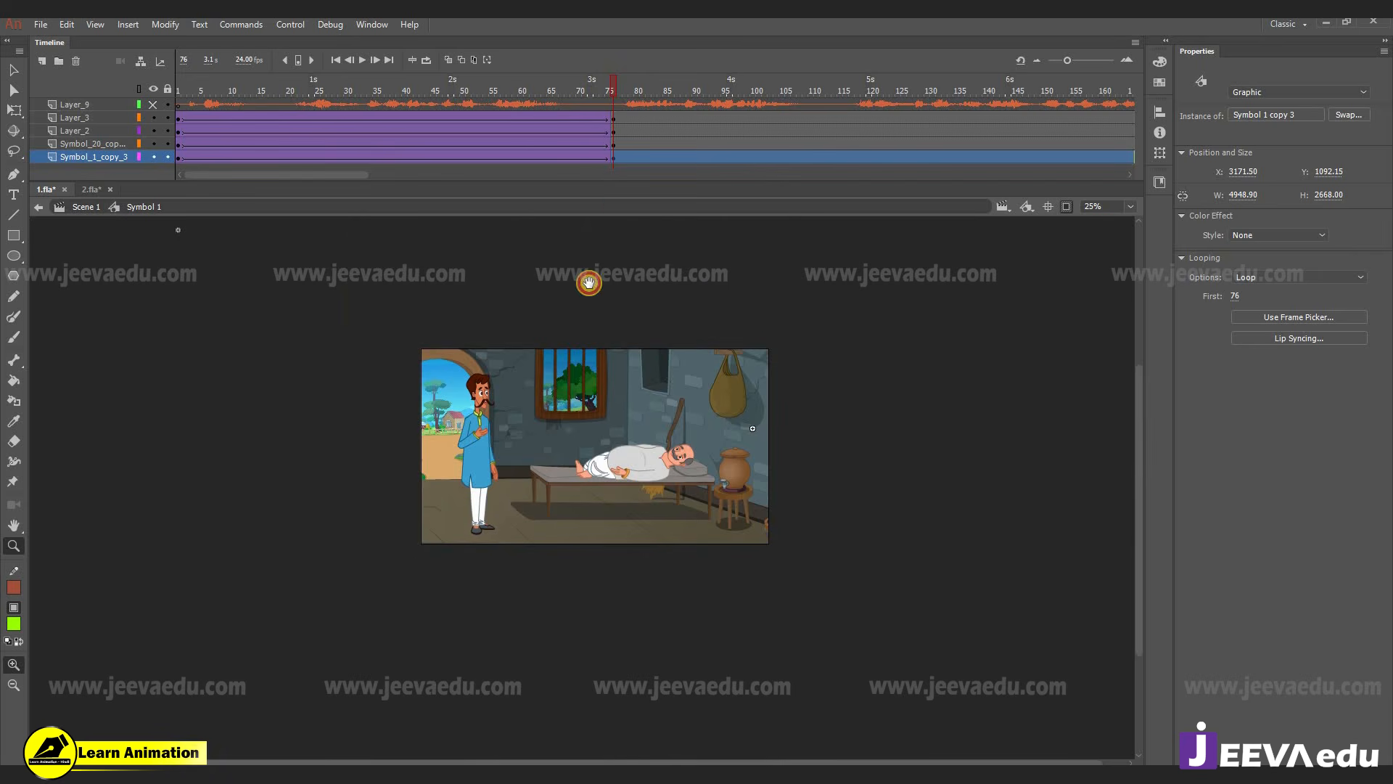
pyautogui.press('v')
pyautogui.click(478, 471)
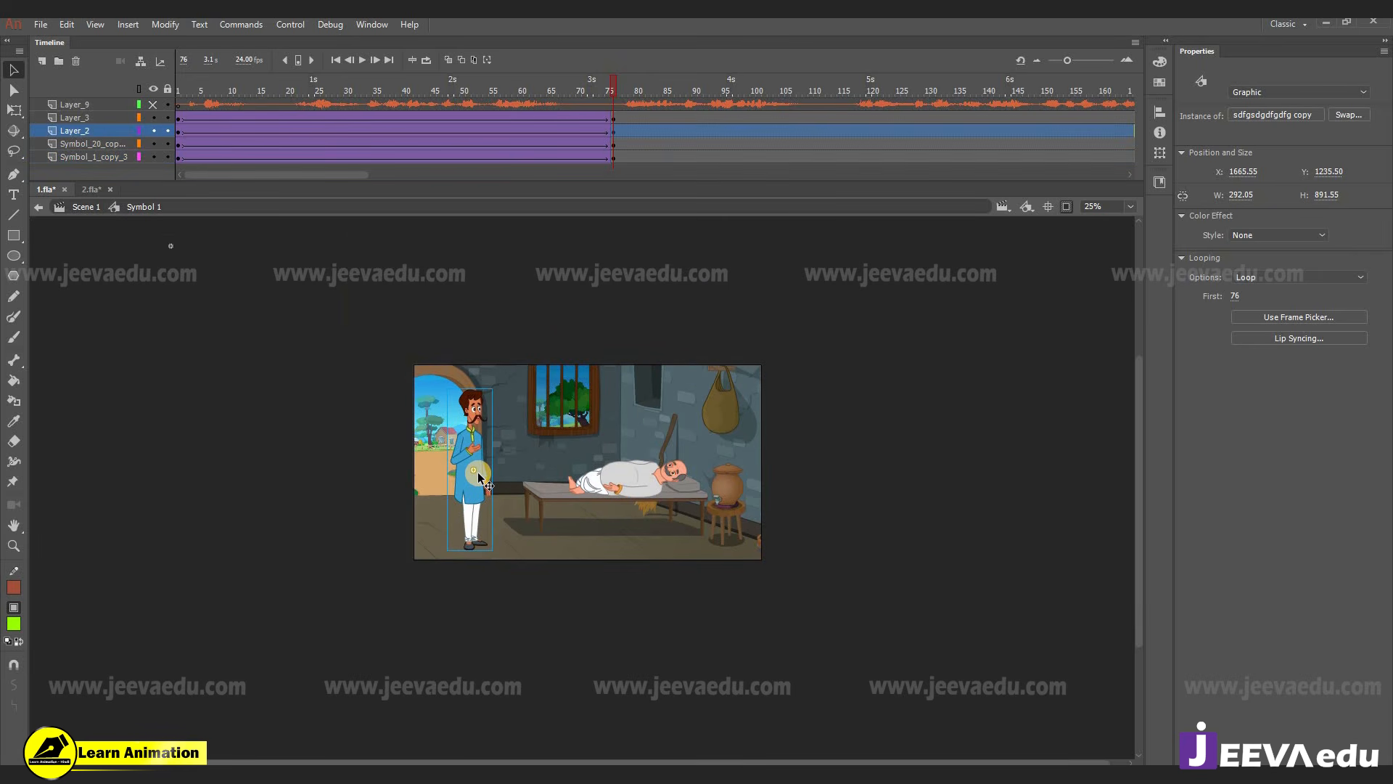
pyautogui.hotkey('shift', 'Left')
pyautogui.hotkey('shift', 'Left')
pyautogui.hotkey('shift', 'Left')
pyautogui.hotkey('shift', 'Left')
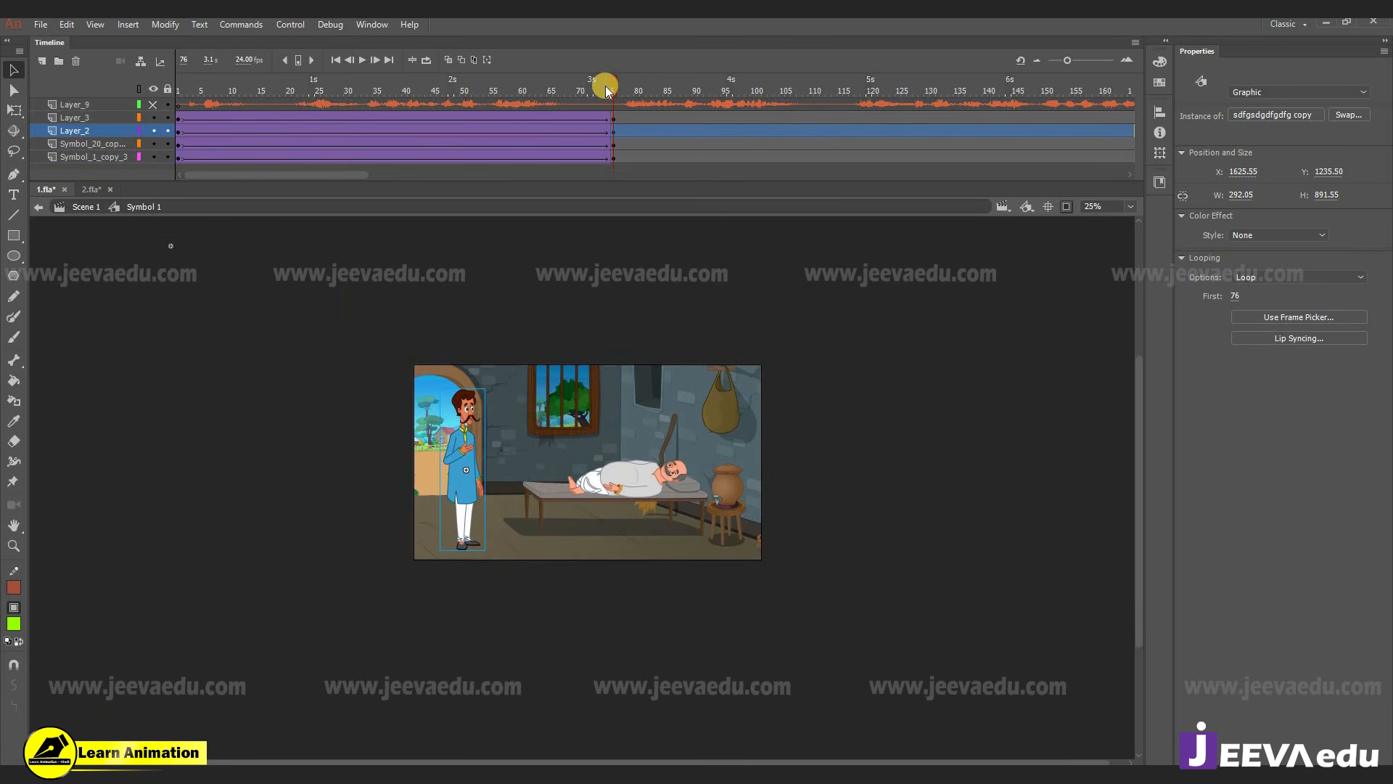
# - Check the standing man's movement during the camera zoom between frames 1 and 80, at 50% and 100% magnification
pyautogui.moveTo(608, 91); pyautogui.dragTo(175, 190)
pyautogui.press('z')
pyautogui.click(587, 481)
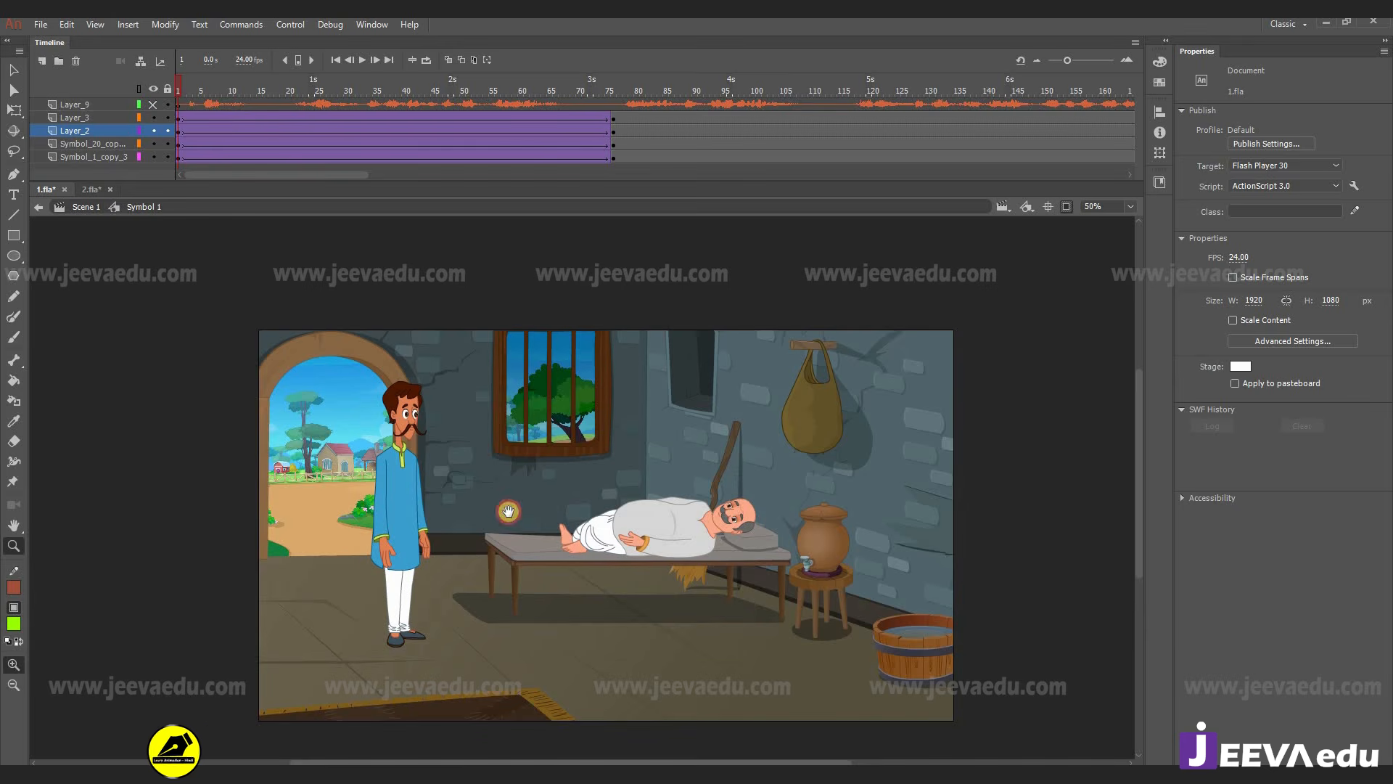
pyautogui.moveTo(508, 511); pyautogui.dragTo(500, 501)
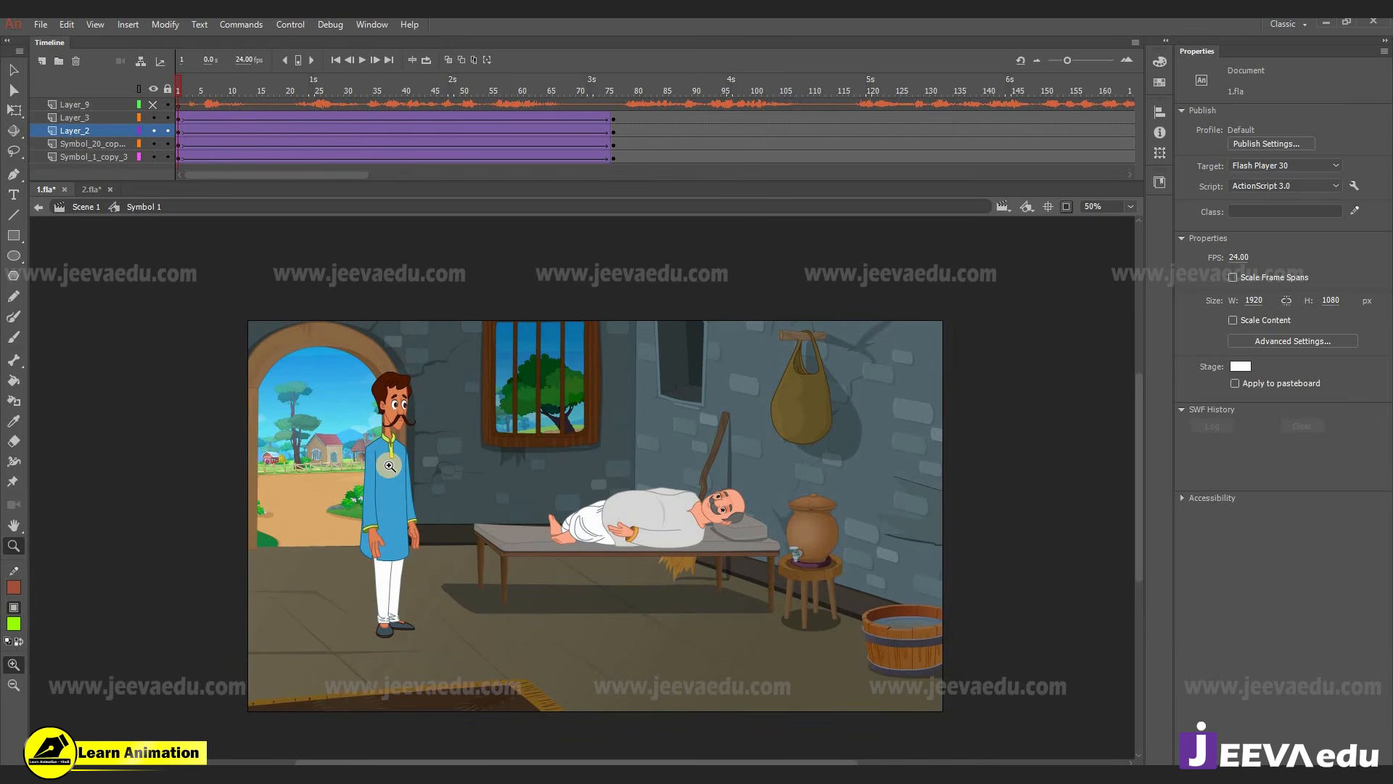
pyautogui.moveTo(193, 86); pyautogui.dragTo(179, 191)
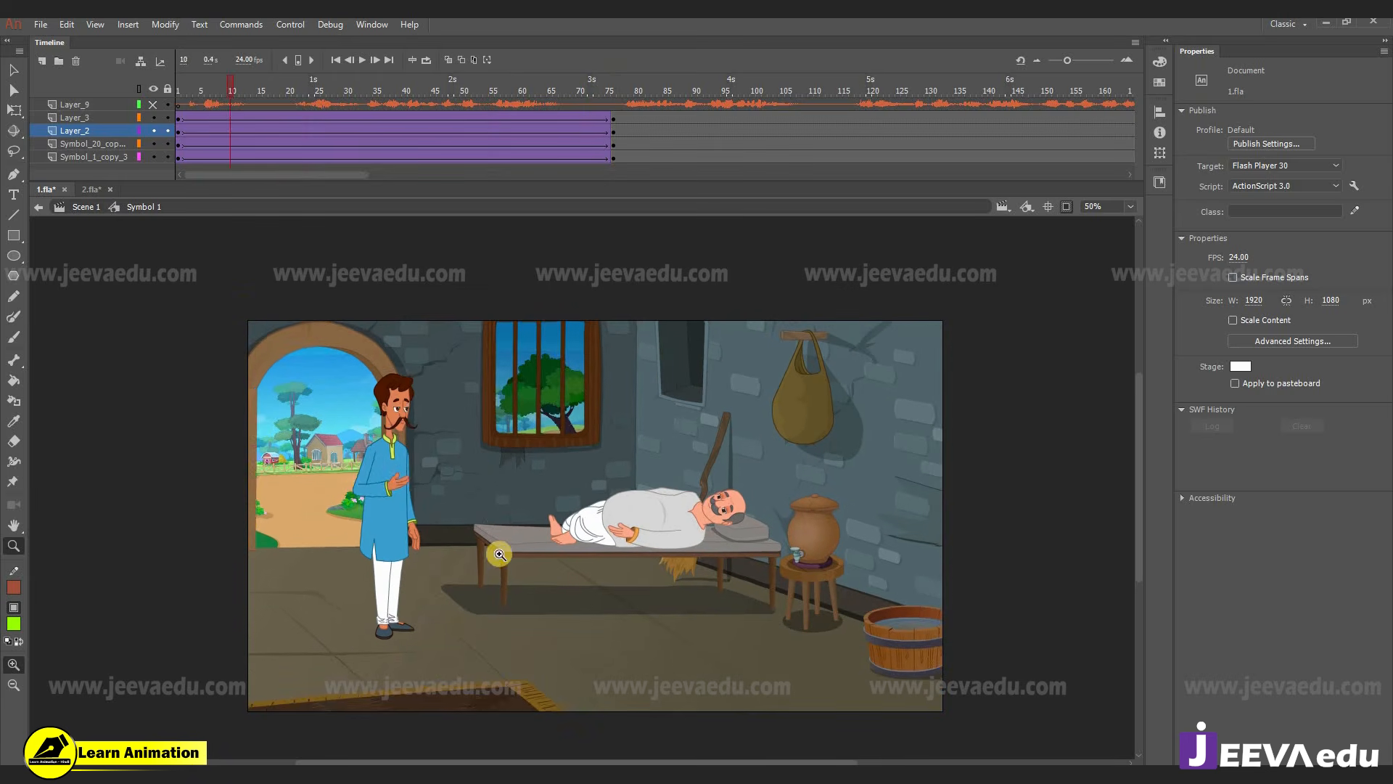
pyautogui.click(367, 442)
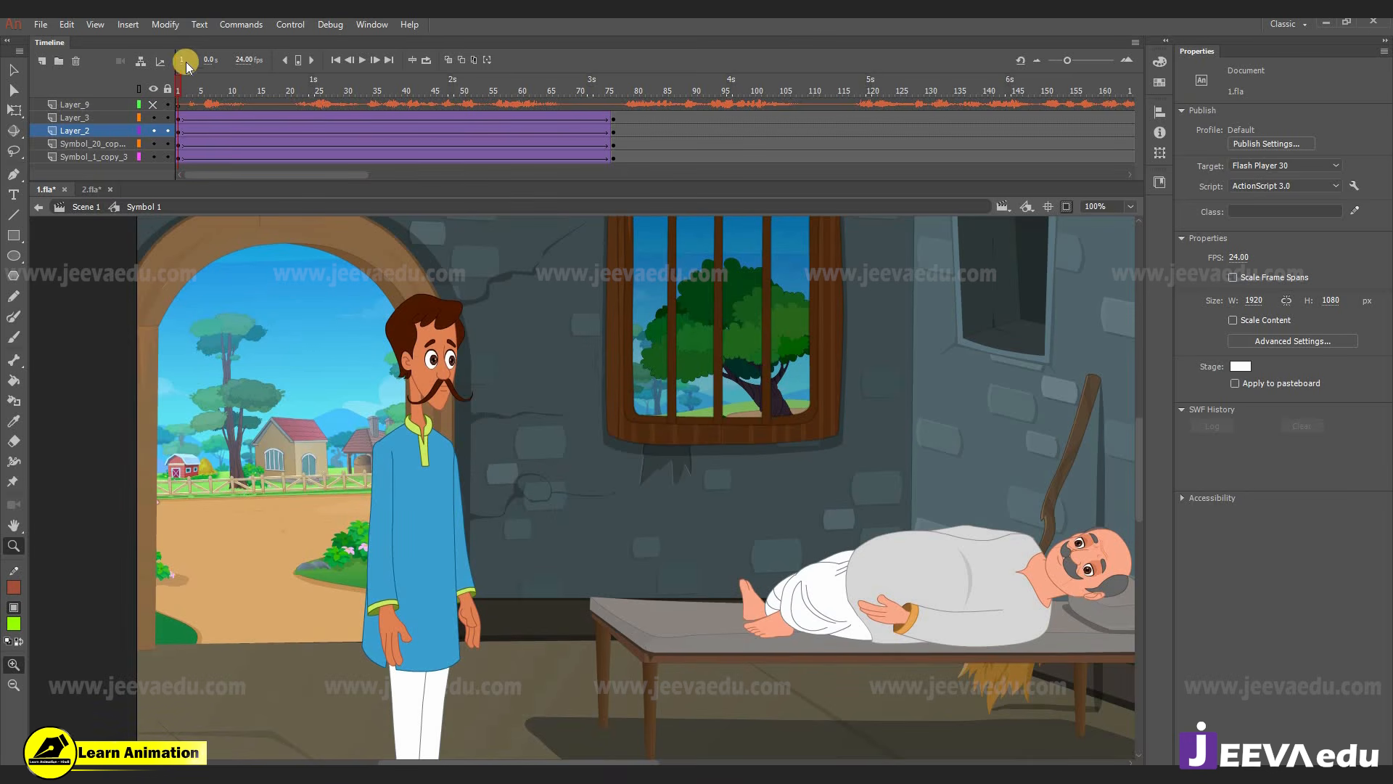
pyautogui.moveTo(233, 104); pyautogui.dragTo(637, 150)
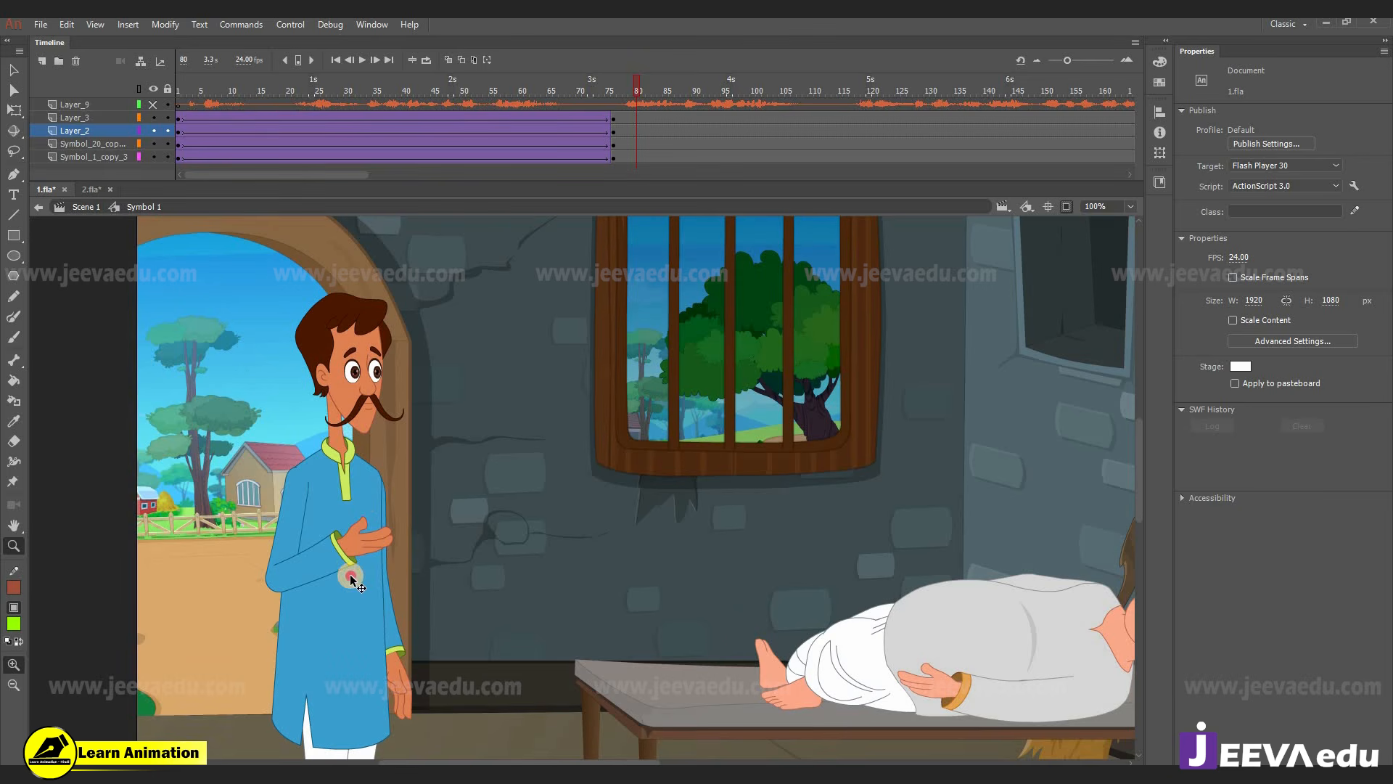
# - Nudge the standing man further left in his end pose, to X 1615.55
pyautogui.press('v')
pyautogui.click(350, 573)
pyautogui.hotkey('shift', 'Left')
pyautogui.press('z')
pyautogui.keyDown('alt'); pyautogui.click(444, 540); pyautogui.keyUp('alt')
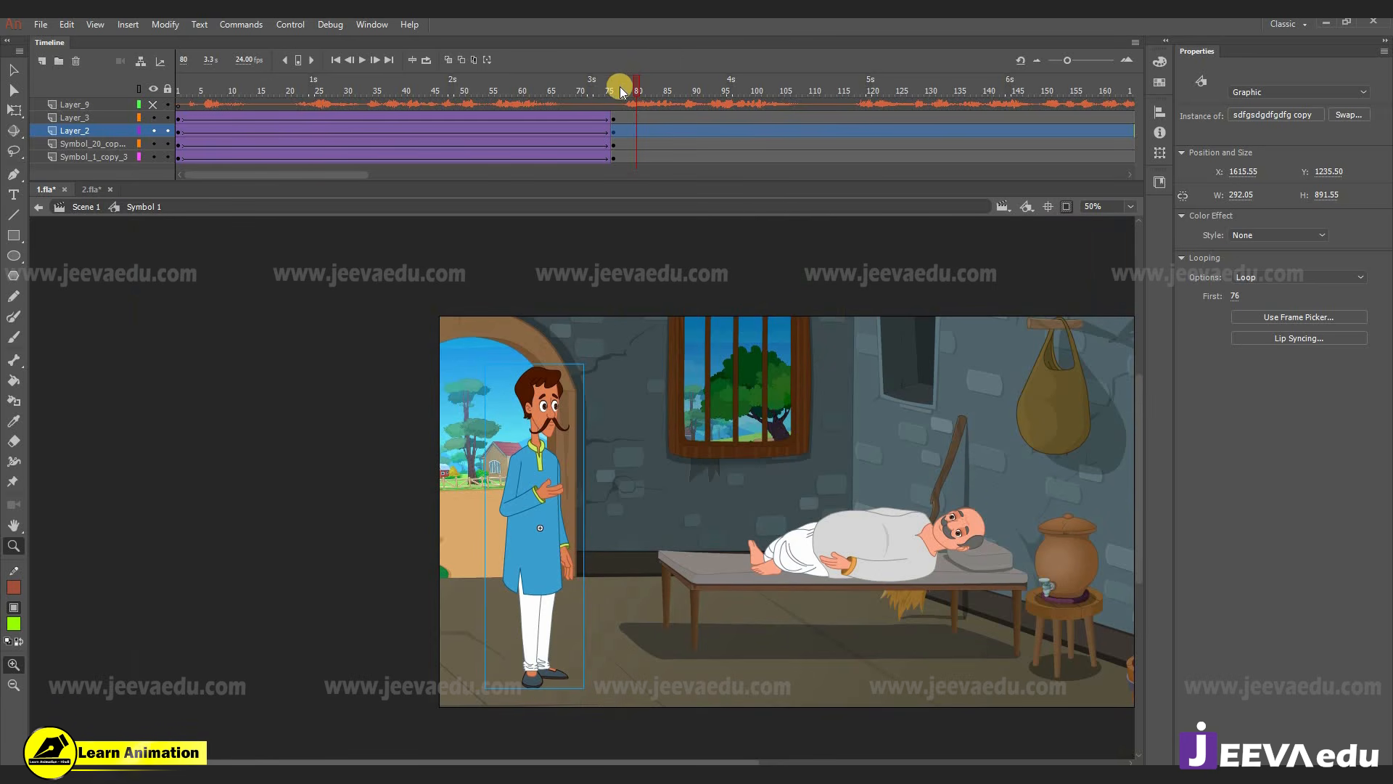
# - Return to frame 1 and examine the standing man against the doorway and floor, close up and in the full scene
pyautogui.moveTo(375, 143); pyautogui.dragTo(168, 232)
pyautogui.click(546, 540)
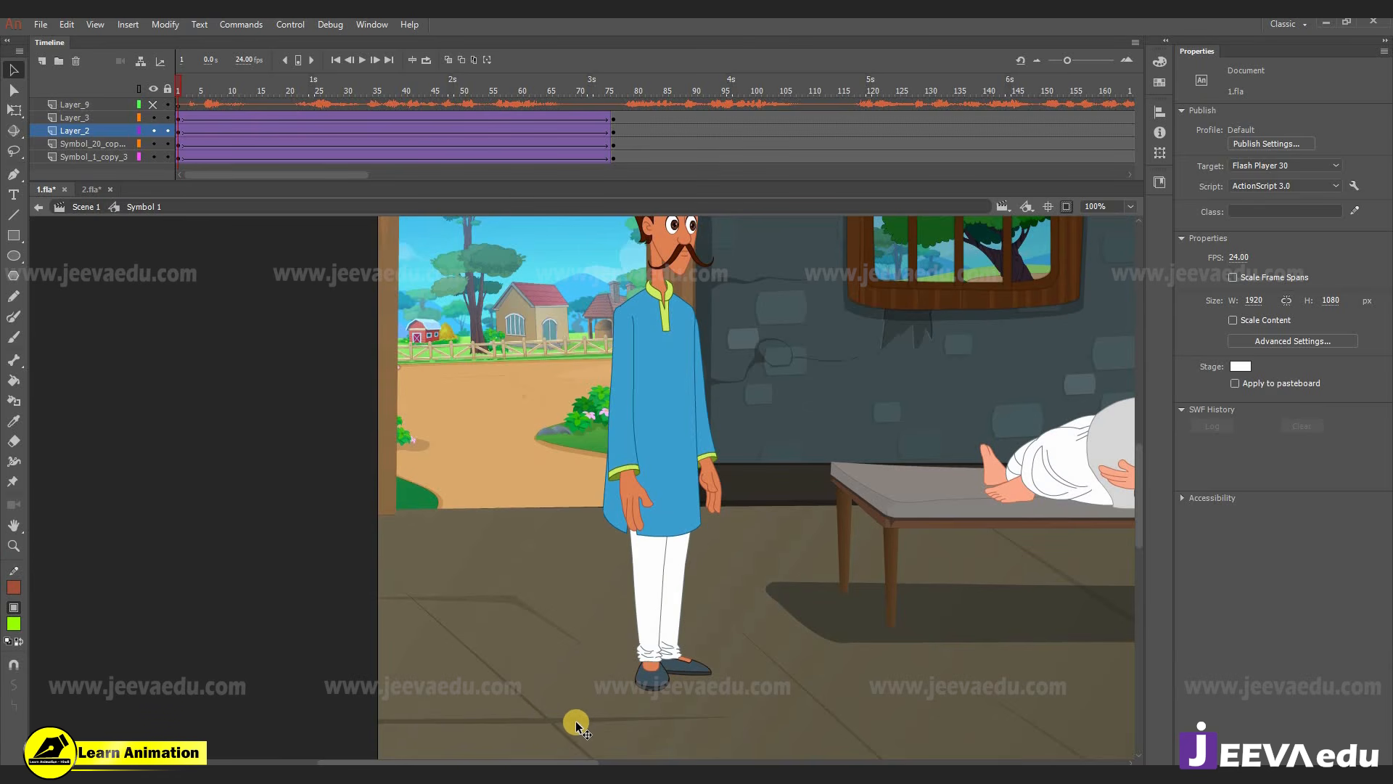
pyautogui.click(490, 723)
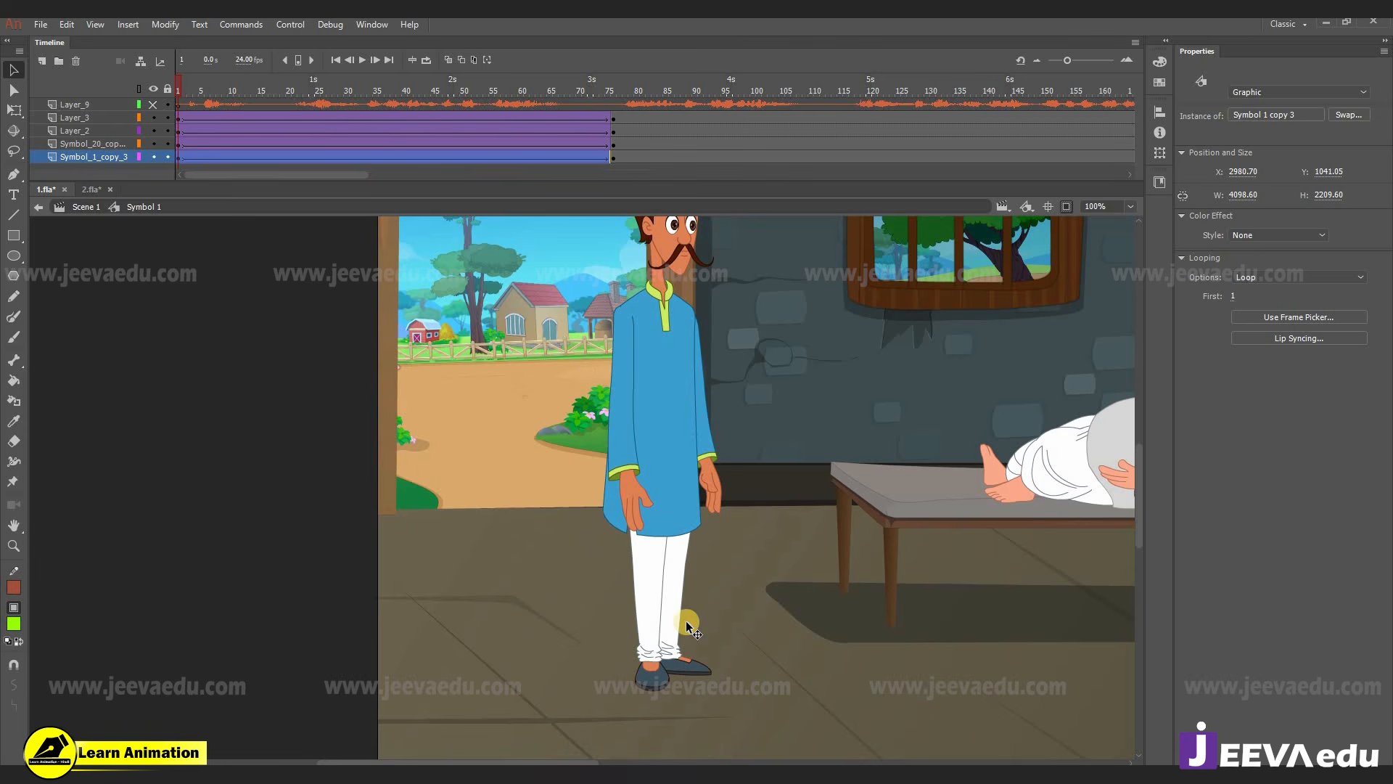
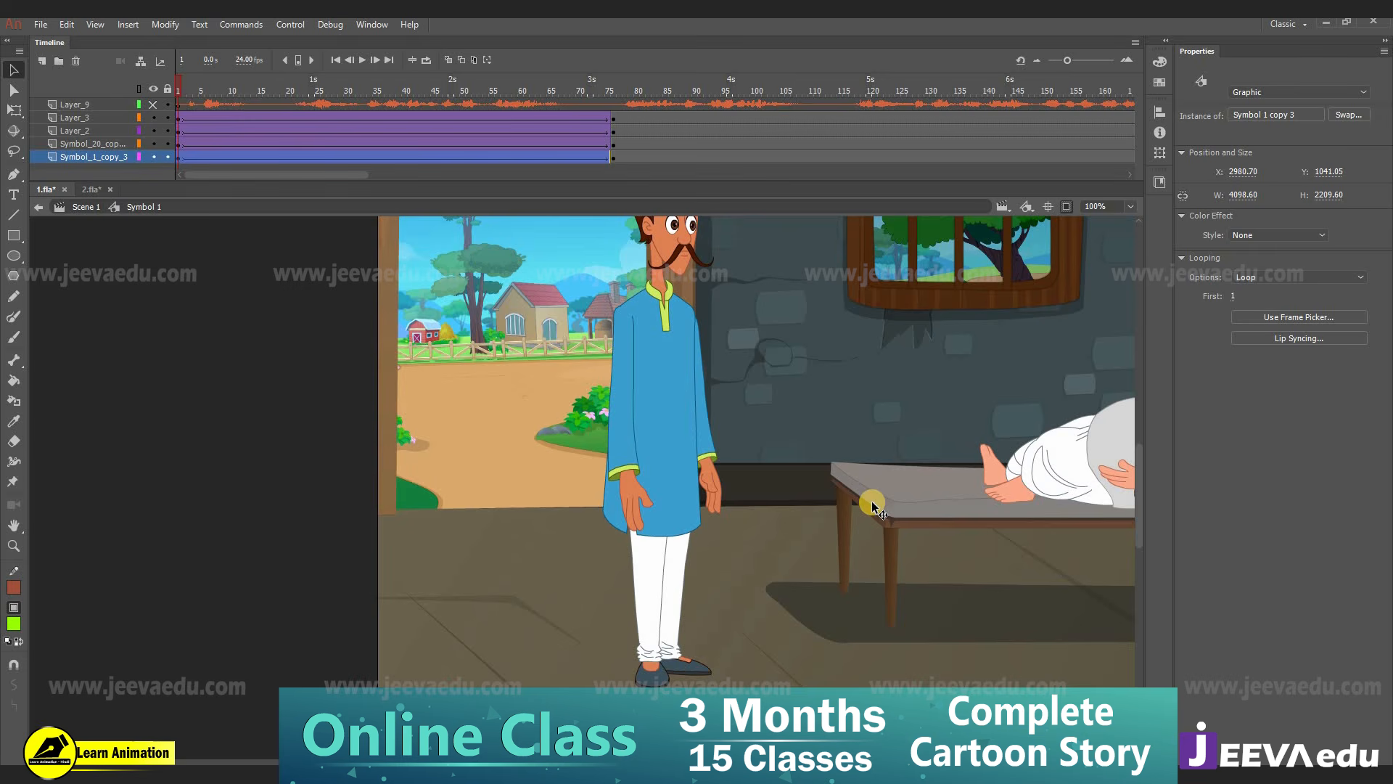
pyautogui.hotkey('ctrl', 'alt', 'space')
pyautogui.keyDown('ctrl'); pyautogui.keyDown('alt'); pyautogui.click(804, 502); pyautogui.keyUp('alt'); pyautogui.keyUp('ctrl')
pyautogui.moveTo(804, 501); pyautogui.dragTo(734, 514)
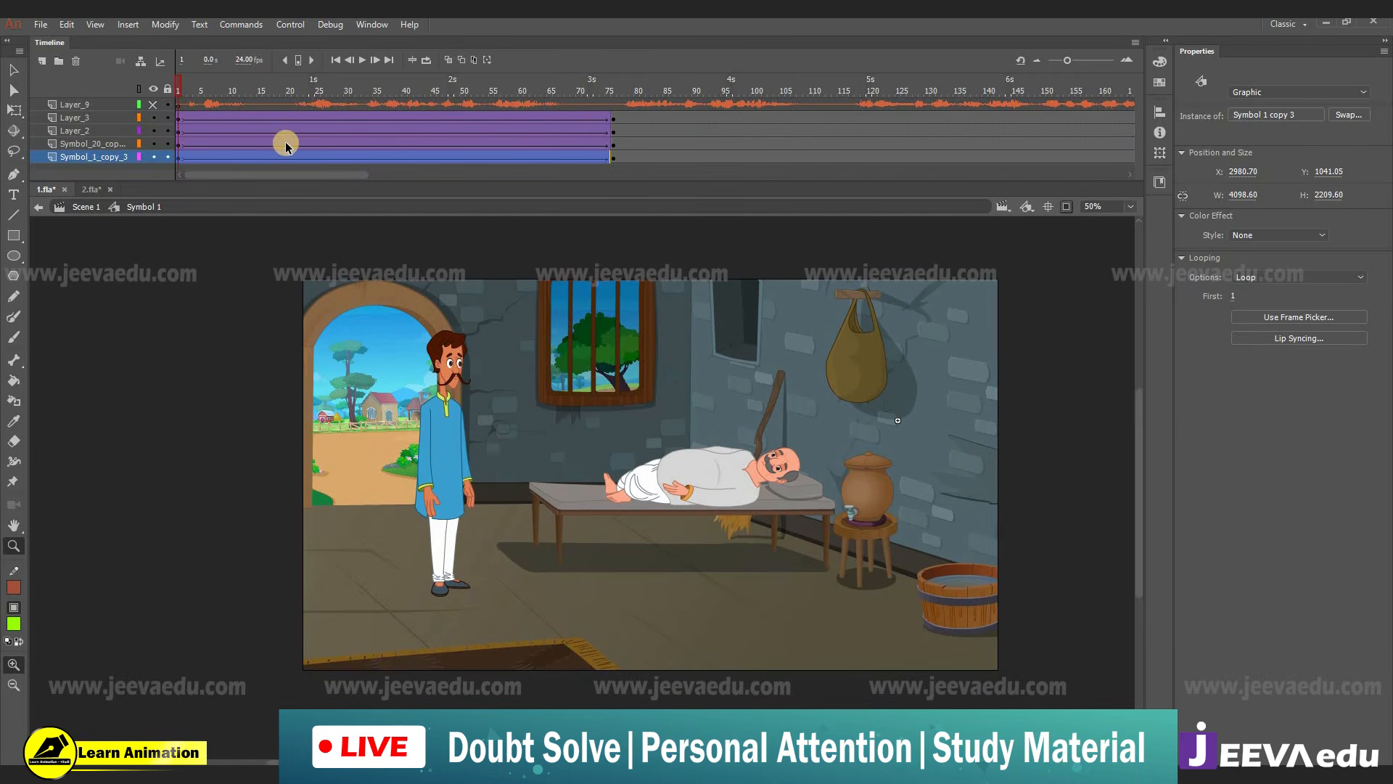
# - Scrub and play the camera zoom from frame 1 towards frame 76 to review the characters and parallax together
pyautogui.moveTo(194, 85); pyautogui.dragTo(537, 190)
pyautogui.moveTo(323, 209); pyautogui.dragTo(177, 183)
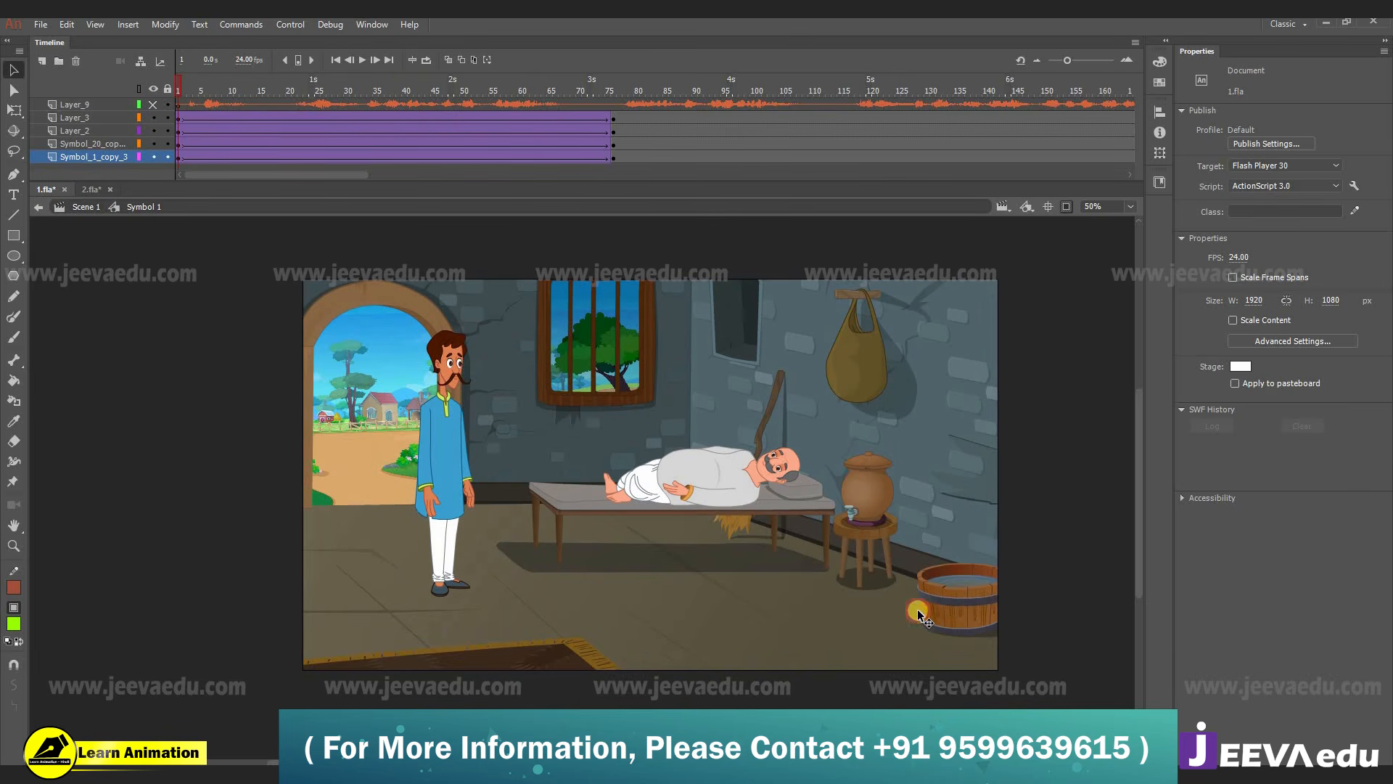
pyautogui.click(918, 614)
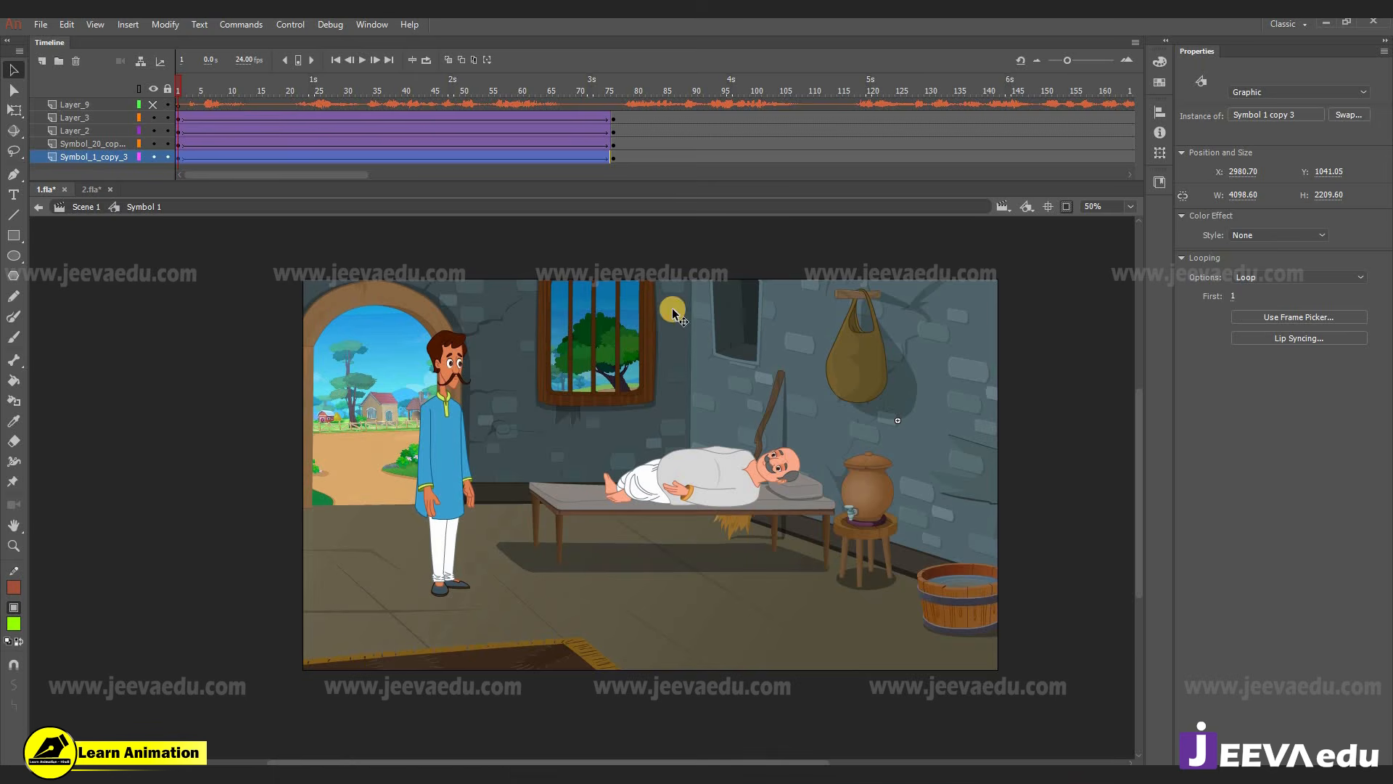
pyautogui.moveTo(203, 87); pyautogui.dragTo(561, 131)
pyautogui.moveTo(437, 142); pyautogui.dragTo(612, 119)
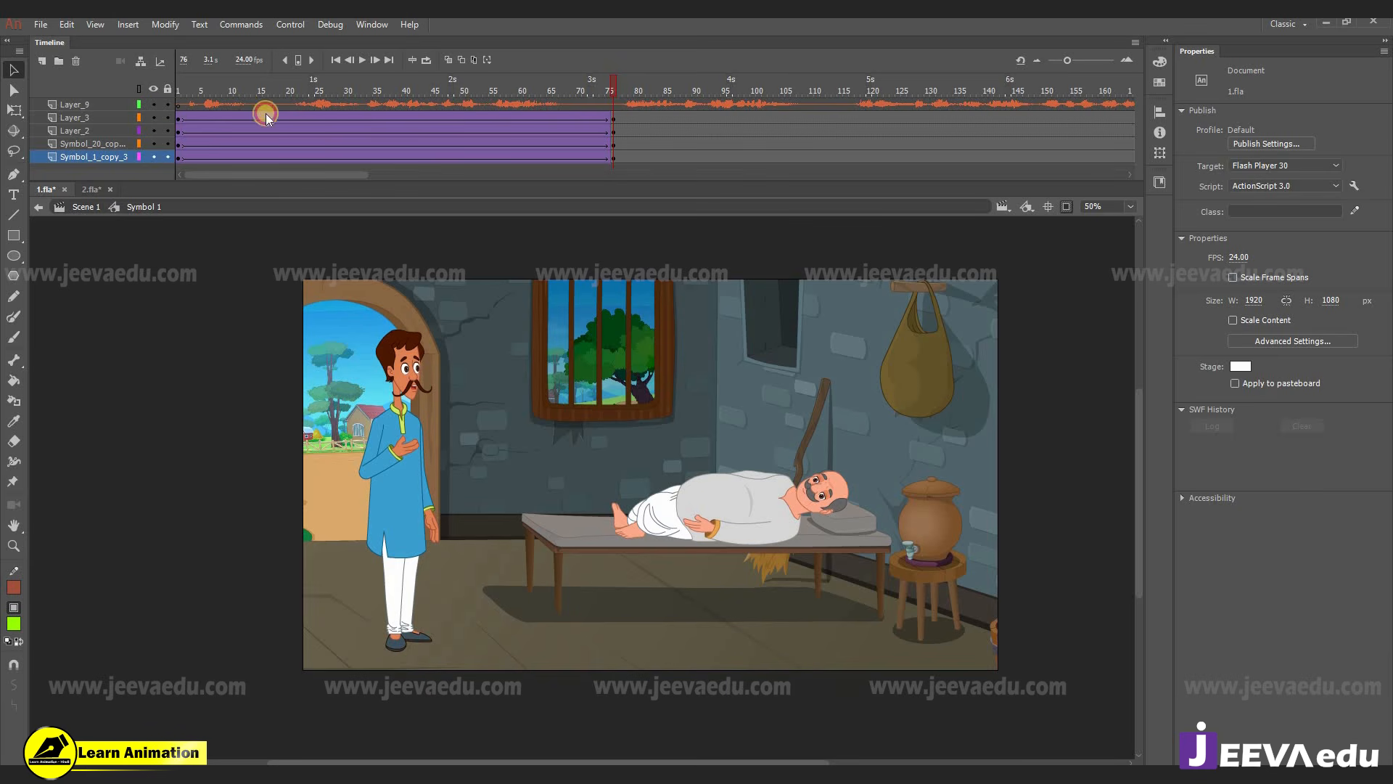
pyautogui.moveTo(266, 114); pyautogui.dragTo(70, 129)
pyautogui.press('Return')
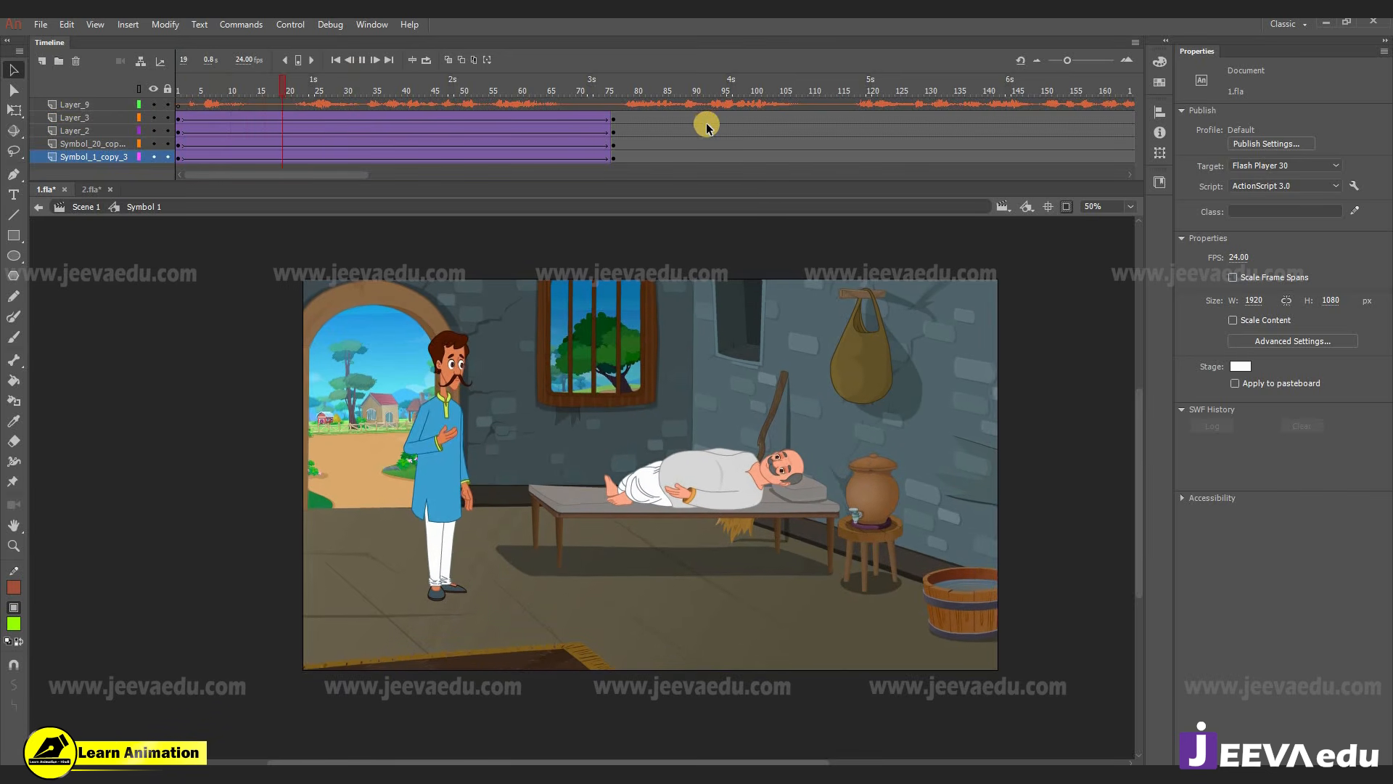
pyautogui.press('Return')
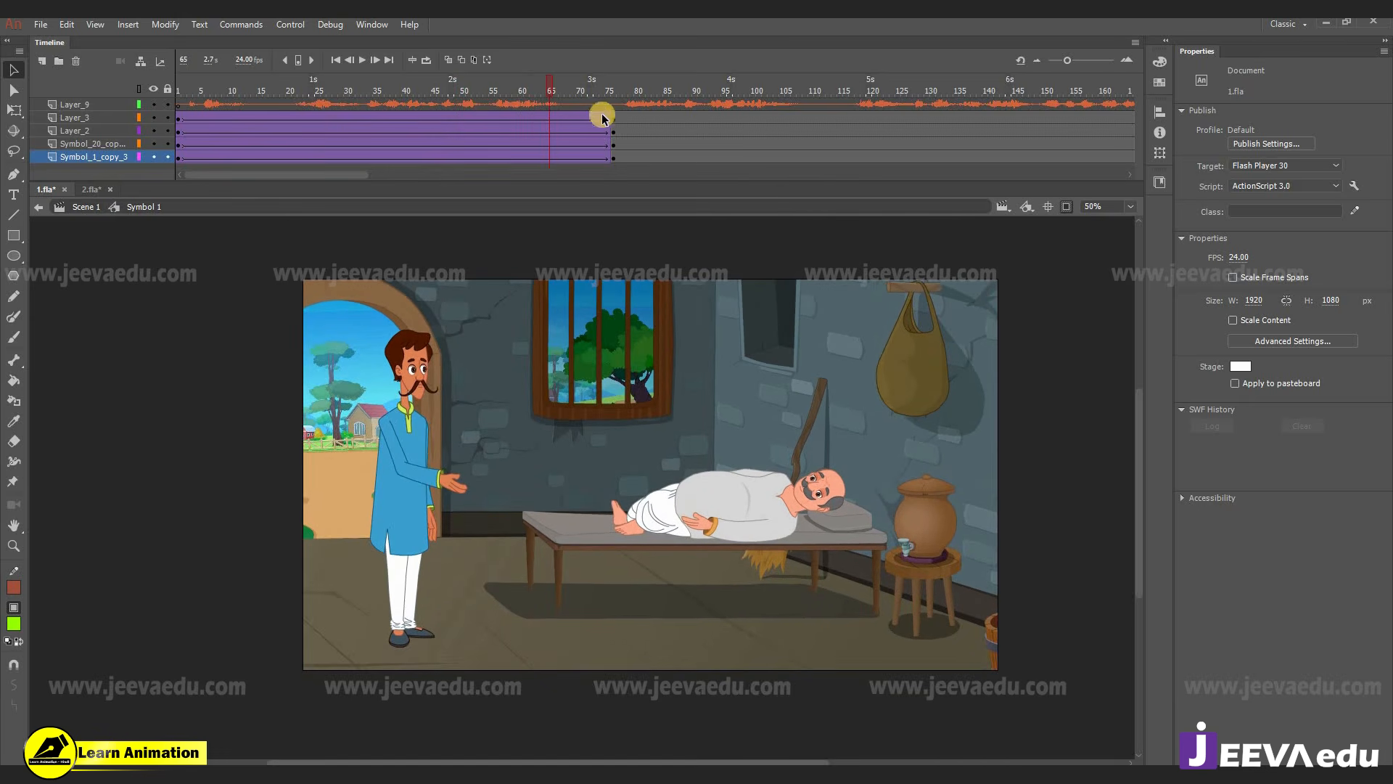
# - Insert keyframes at frame 77 on Layer_3, Layer_2 and the two symbol layers
pyautogui.click(604, 98)
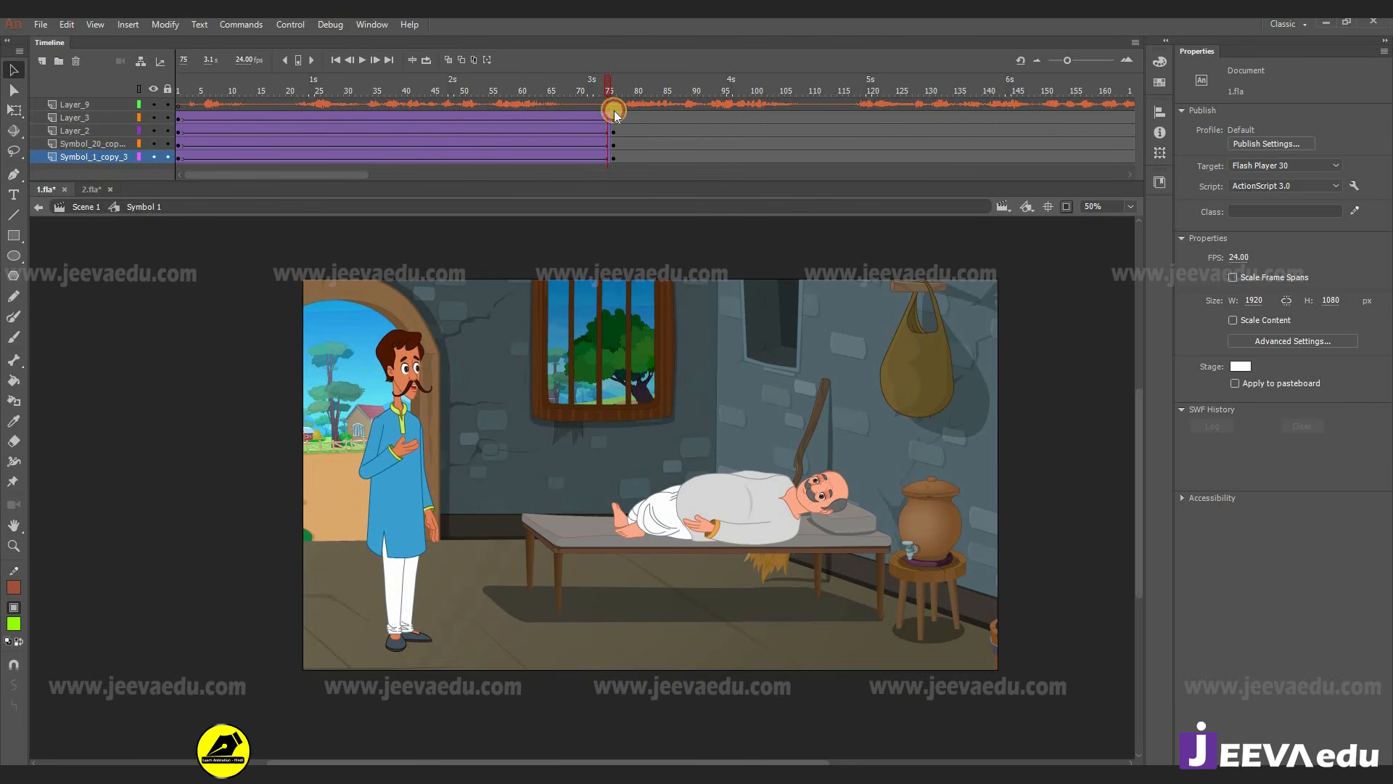
pyautogui.click(614, 110)
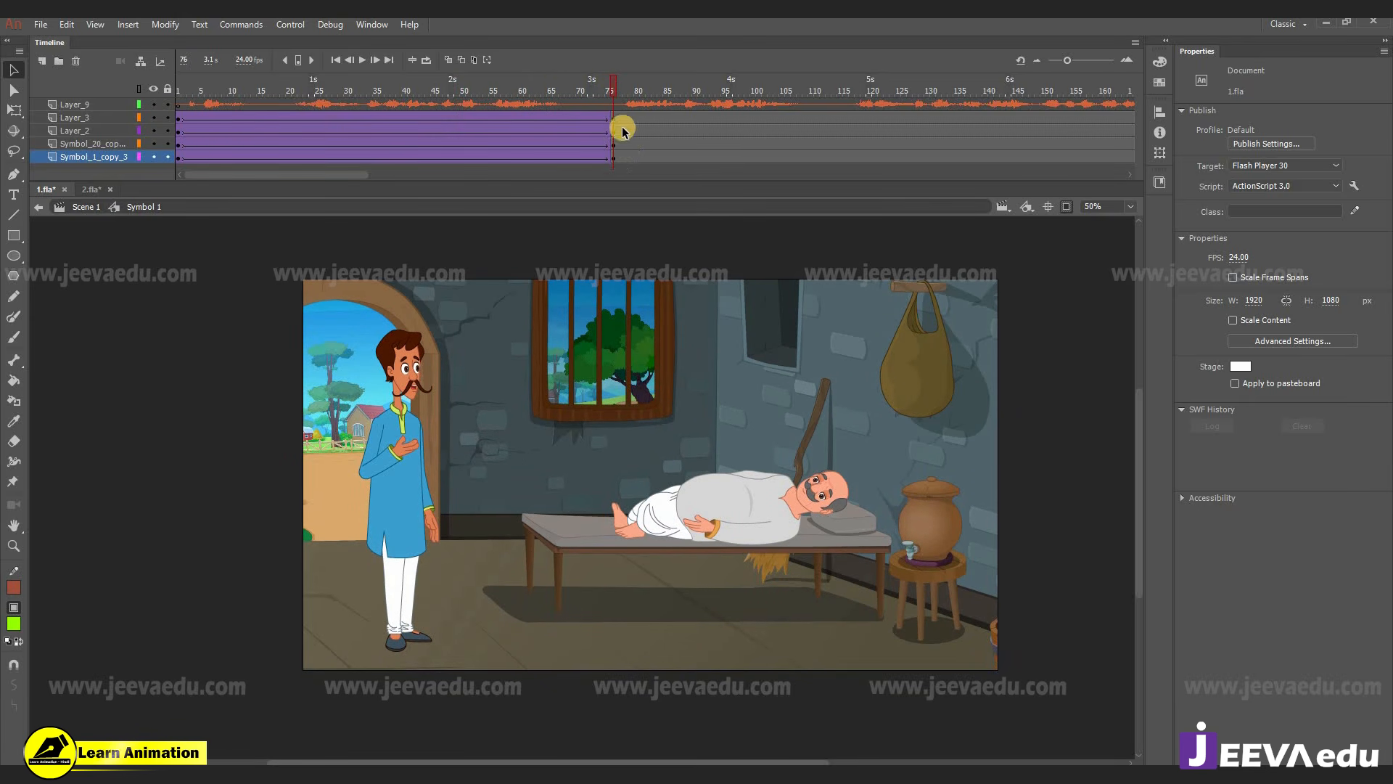
pyautogui.moveTo(620, 117); pyautogui.dragTo(621, 171)
pyautogui.press('F6')
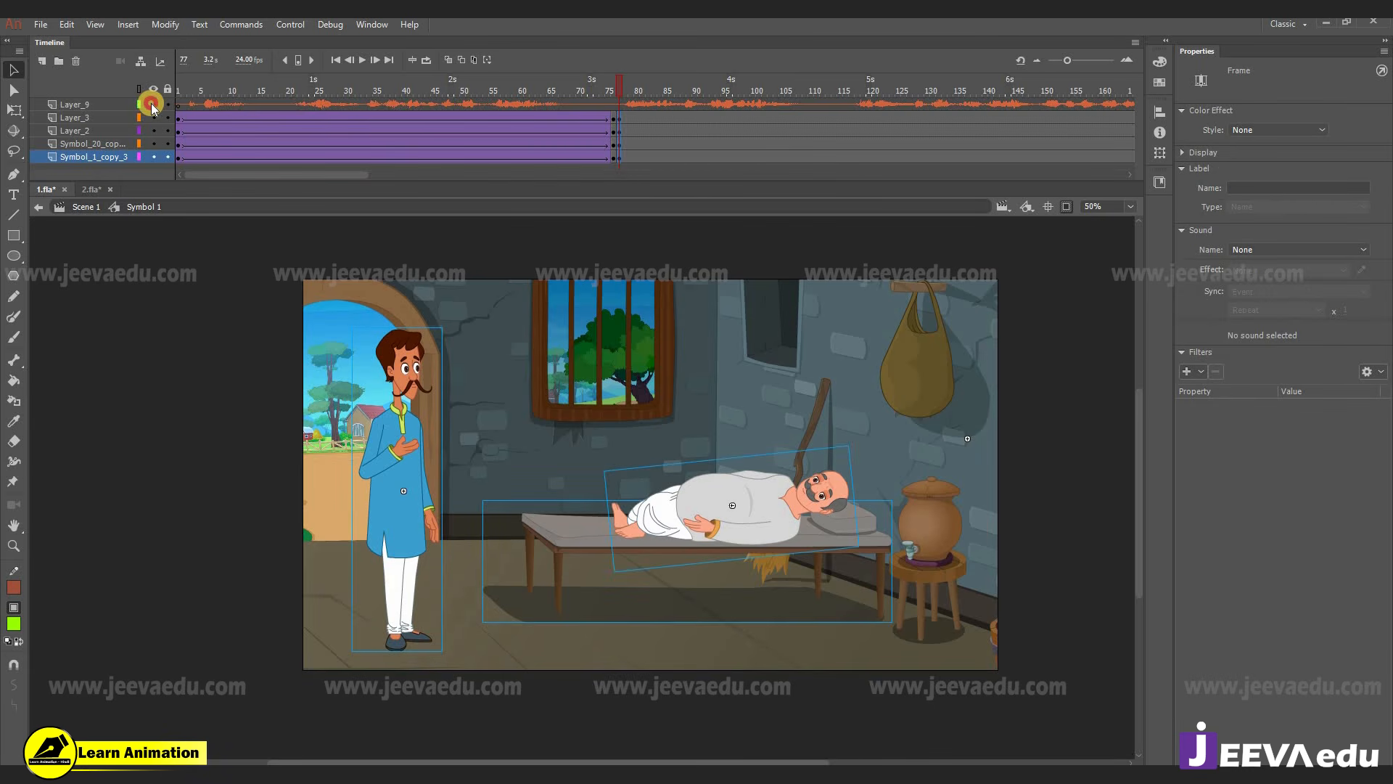
# - Follow the dialogue audio past frame 77 and insert keyframes at frame 117 on the four artwork layers
pyautogui.moveTo(623, 93); pyautogui.dragTo(778, 106)
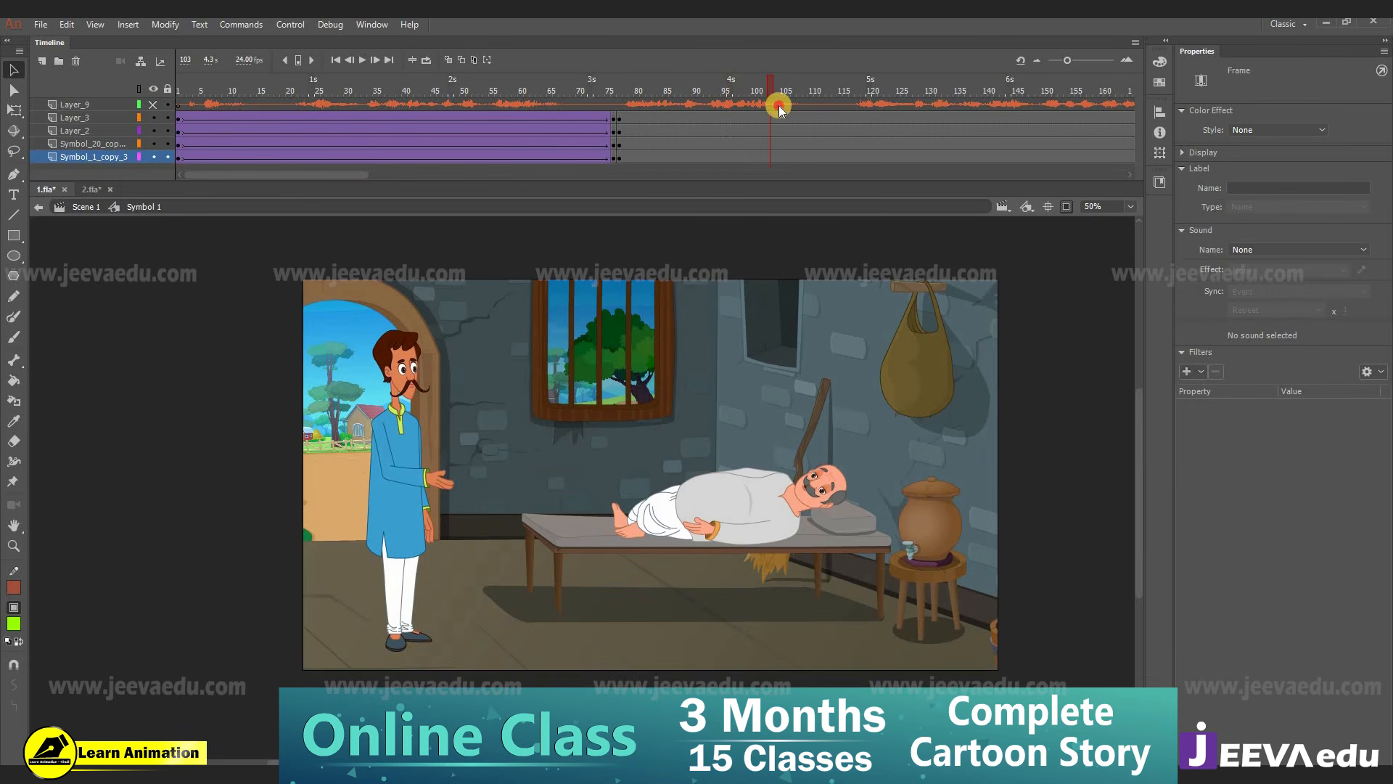
pyautogui.moveTo(694, 111); pyautogui.dragTo(850, 175)
pyautogui.press('z')
pyautogui.press('F6')
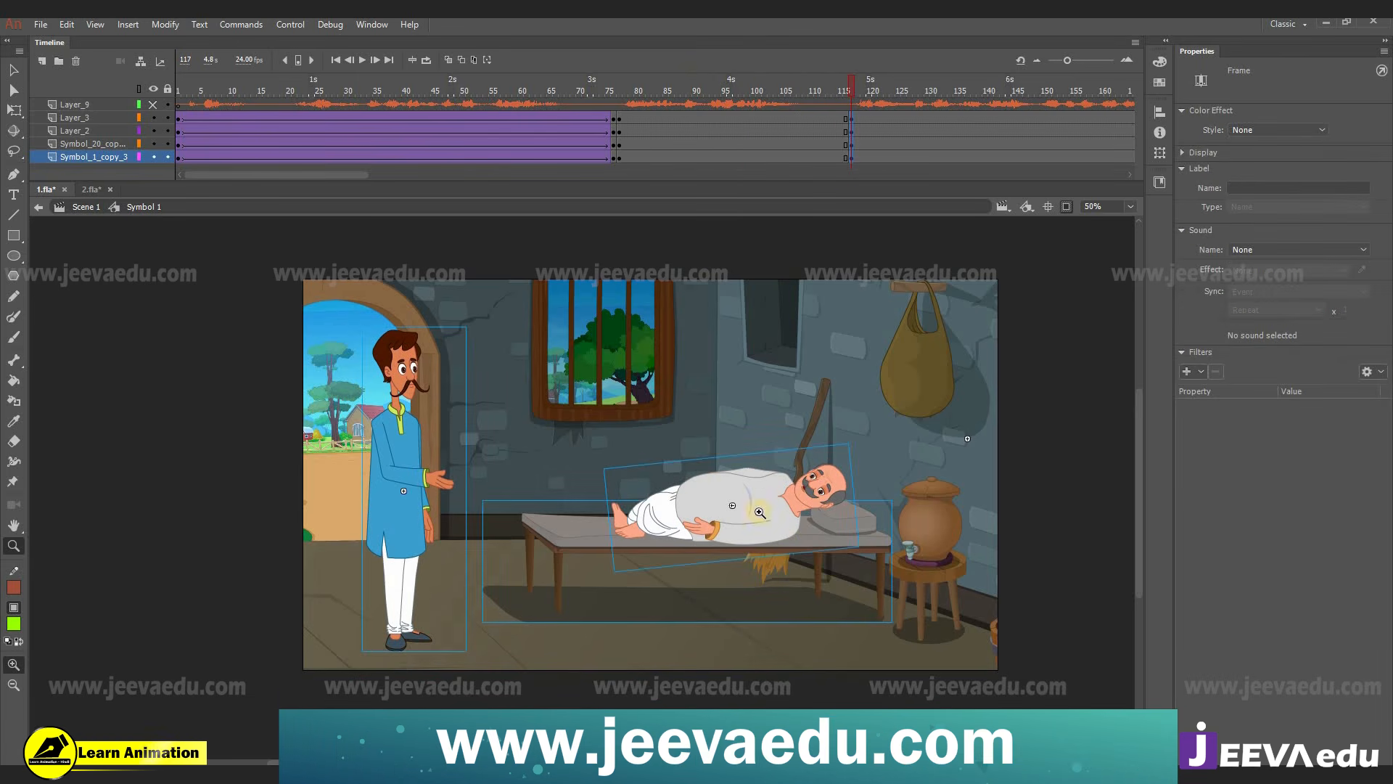
# - Select the four artwork layers between frames 77 and 117 and scale their contents by 150% repeatedly for a close-up
pyautogui.click(621, 117)
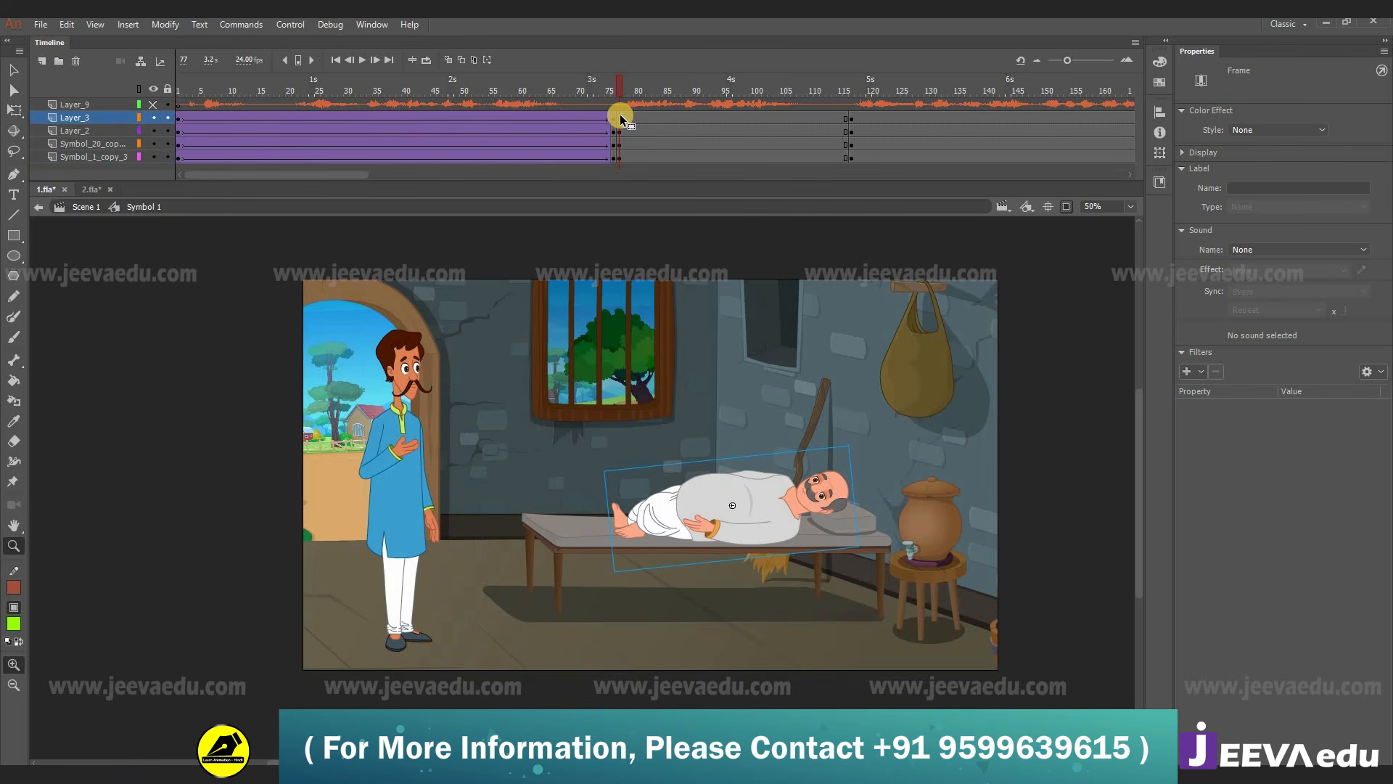
pyautogui.press('v')
pyautogui.click(403, 499)
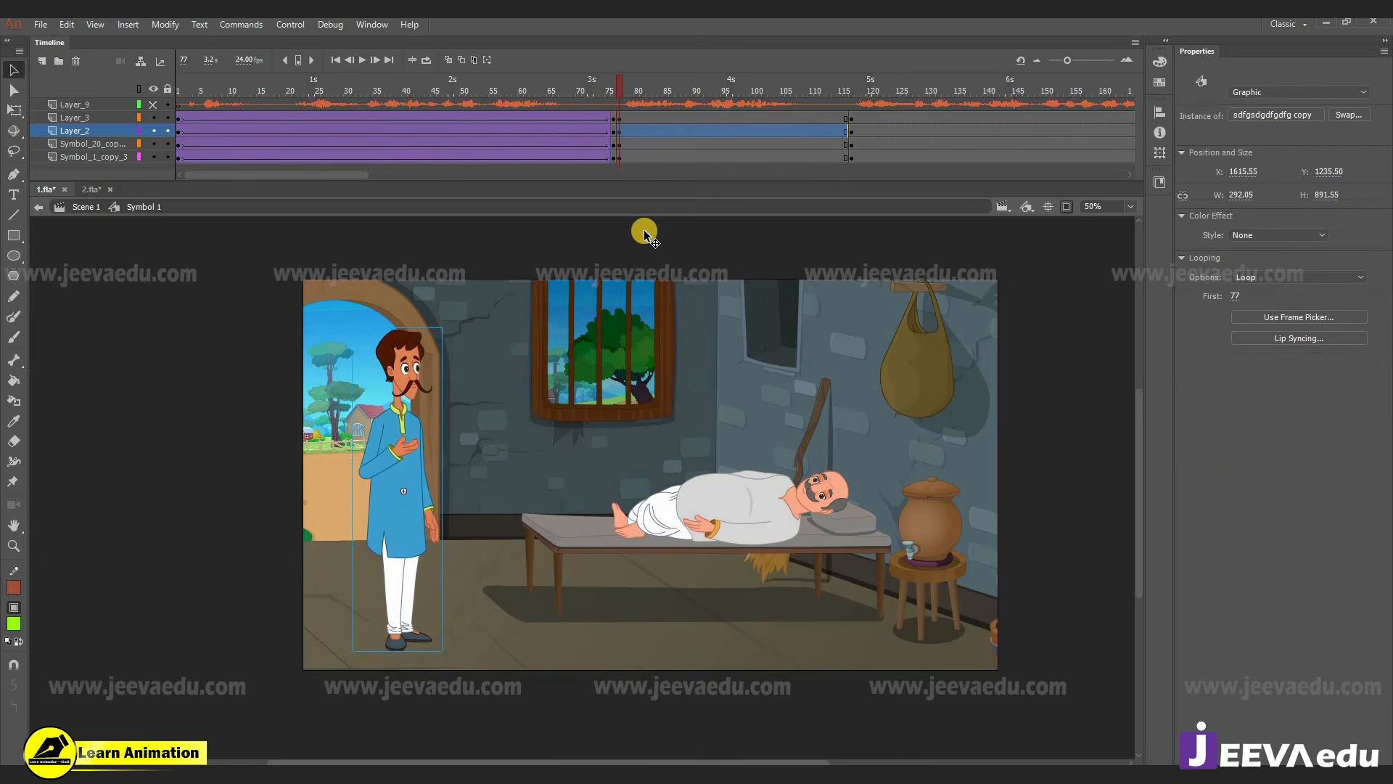
pyautogui.moveTo(648, 118); pyautogui.dragTo(684, 156)
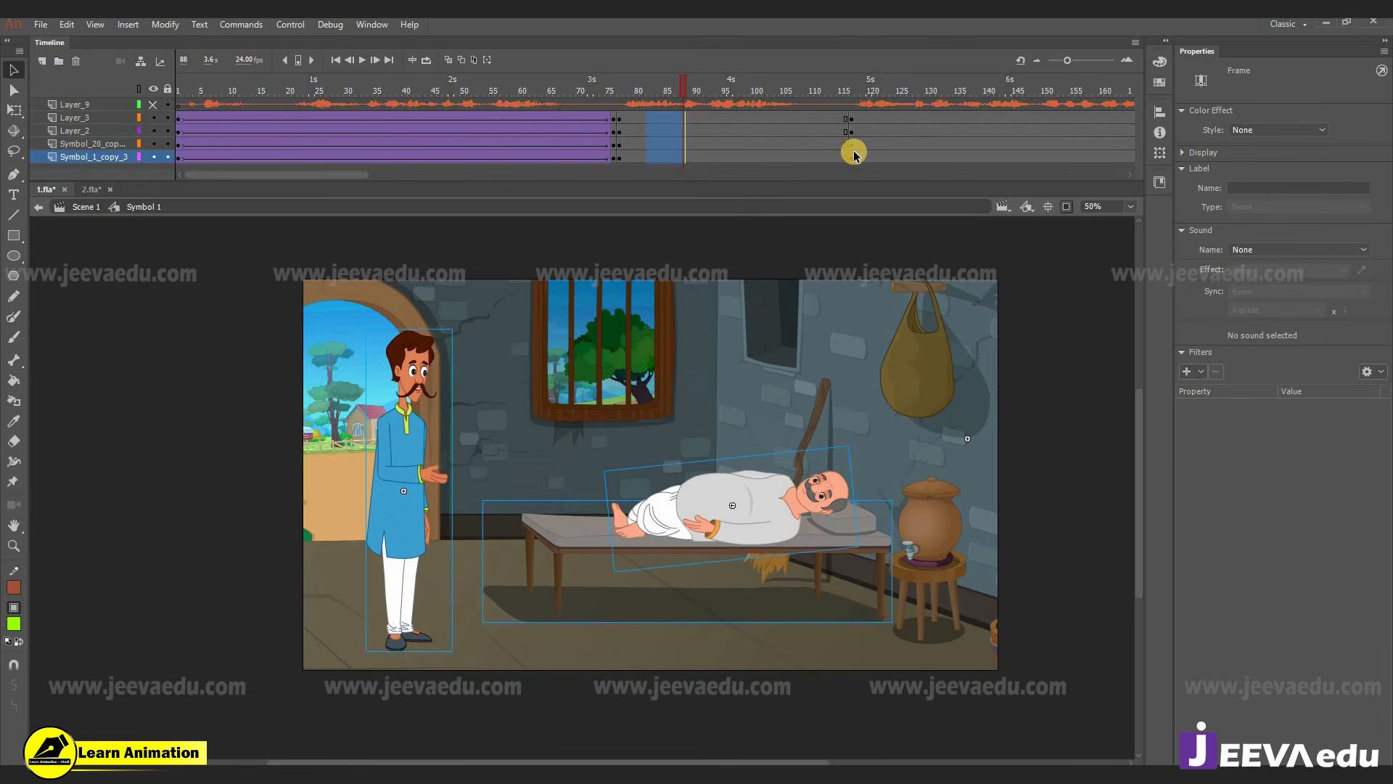
pyautogui.moveTo(865, 102); pyautogui.dragTo(735, 170)
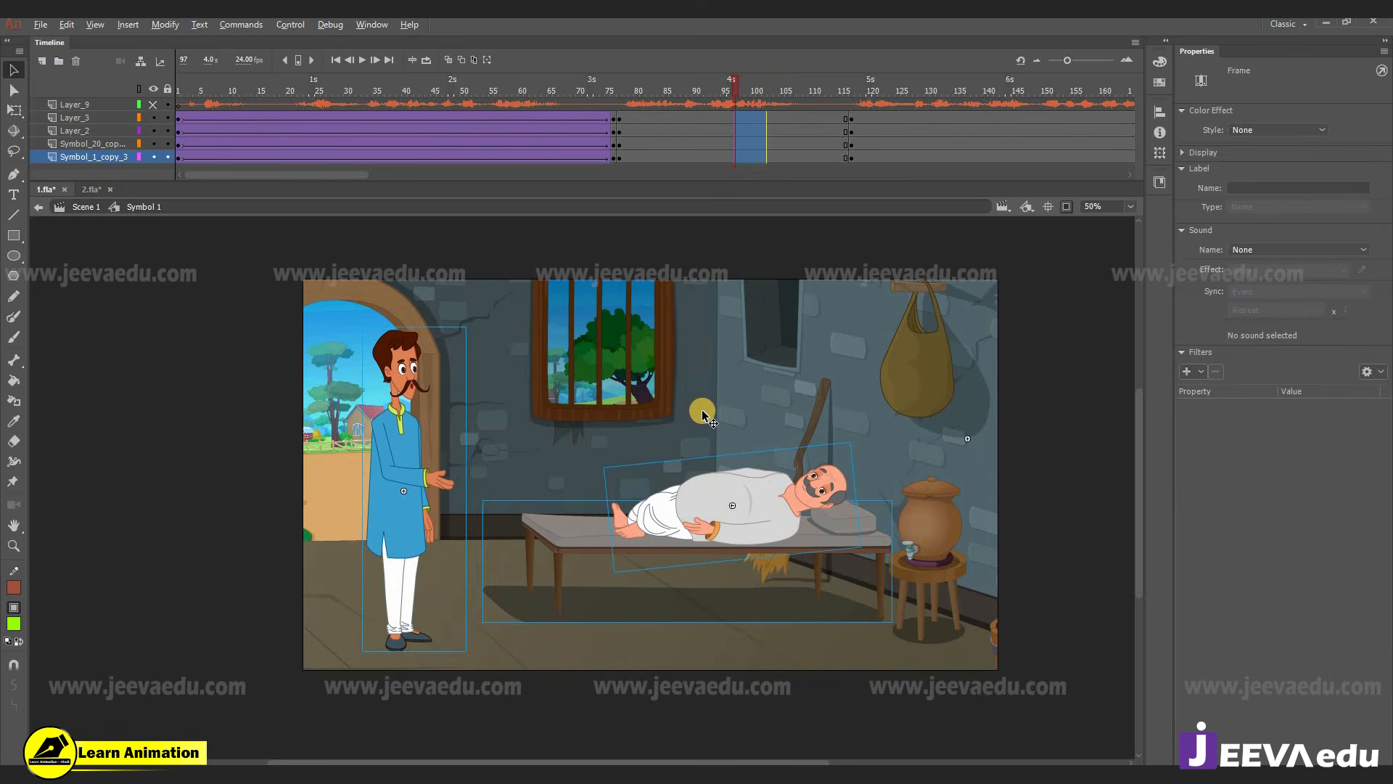
pyautogui.hotkey('ctrl', 'alt', 's')
pyautogui.write('1')
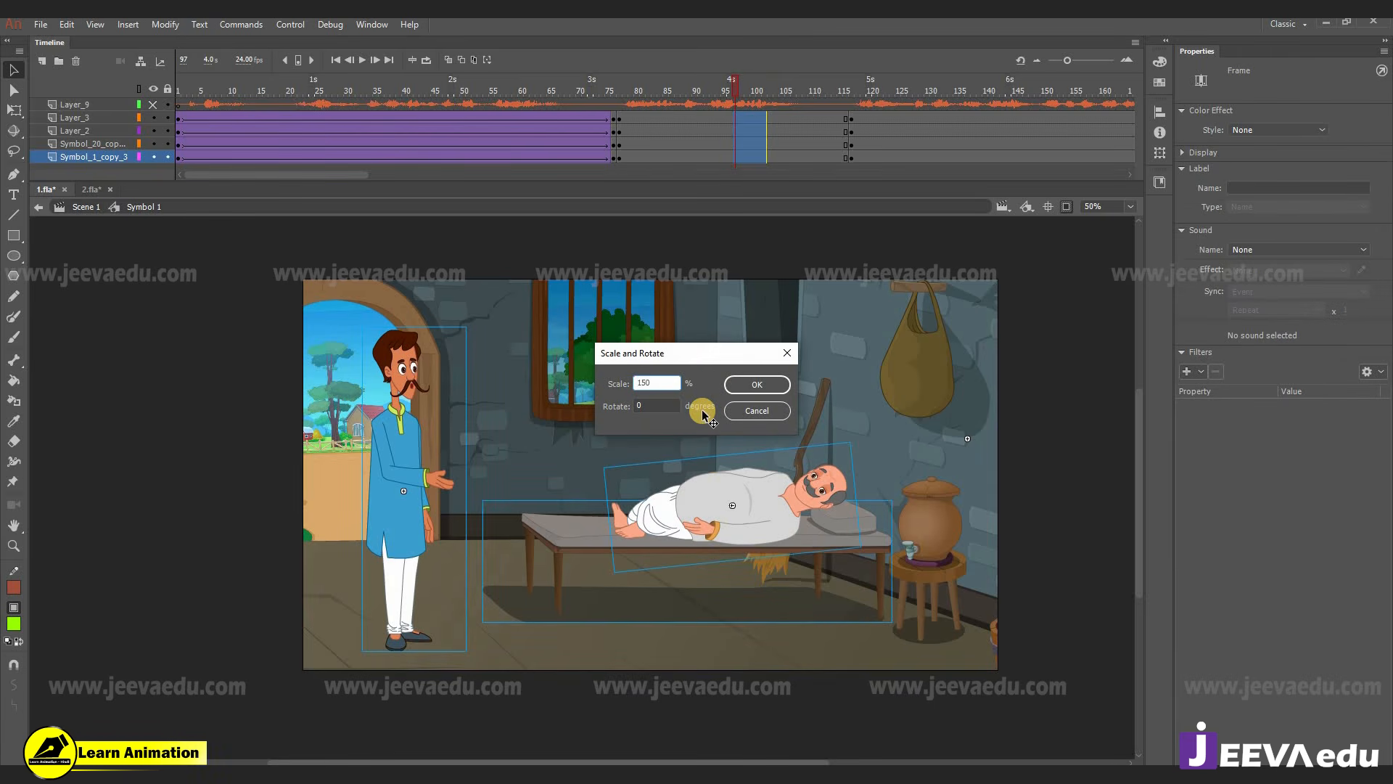
pyautogui.write('50')
pyautogui.press('Return')
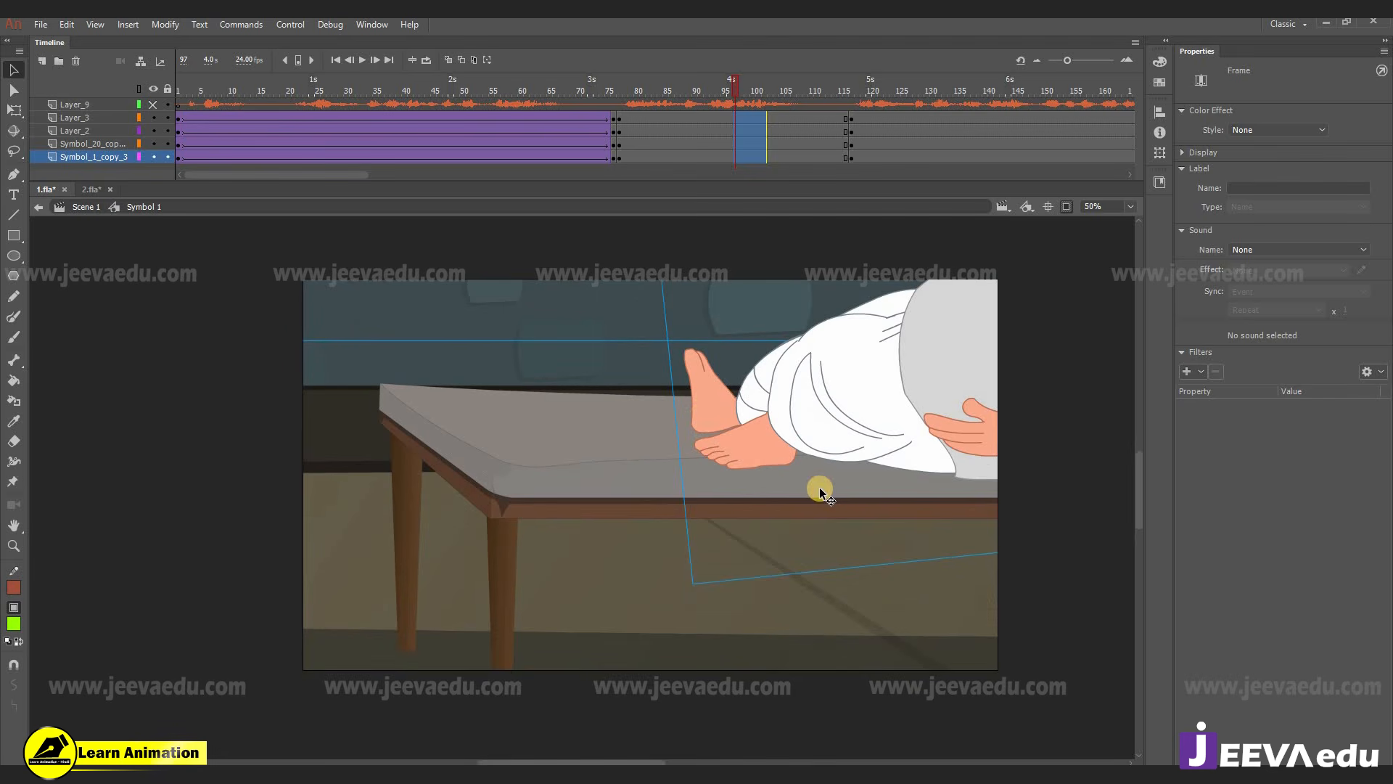
# - Reposition the enlarged artwork of all four layers so the old man's head and pillow sit within the stage
pyautogui.moveTo(819, 489); pyautogui.dragTo(280, 641)
pyautogui.moveTo(576, 561); pyautogui.dragTo(447, 558)
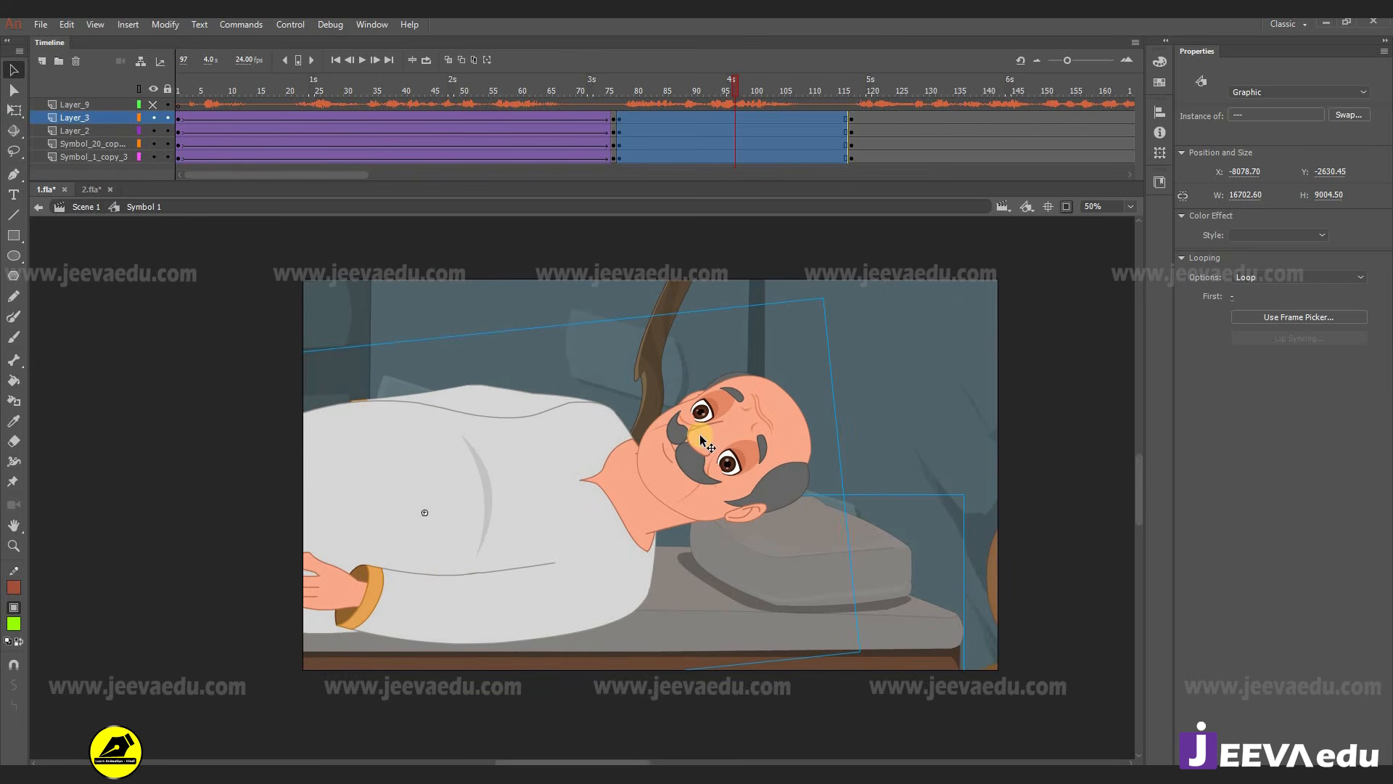
pyautogui.moveTo(676, 428); pyautogui.dragTo(641, 422)
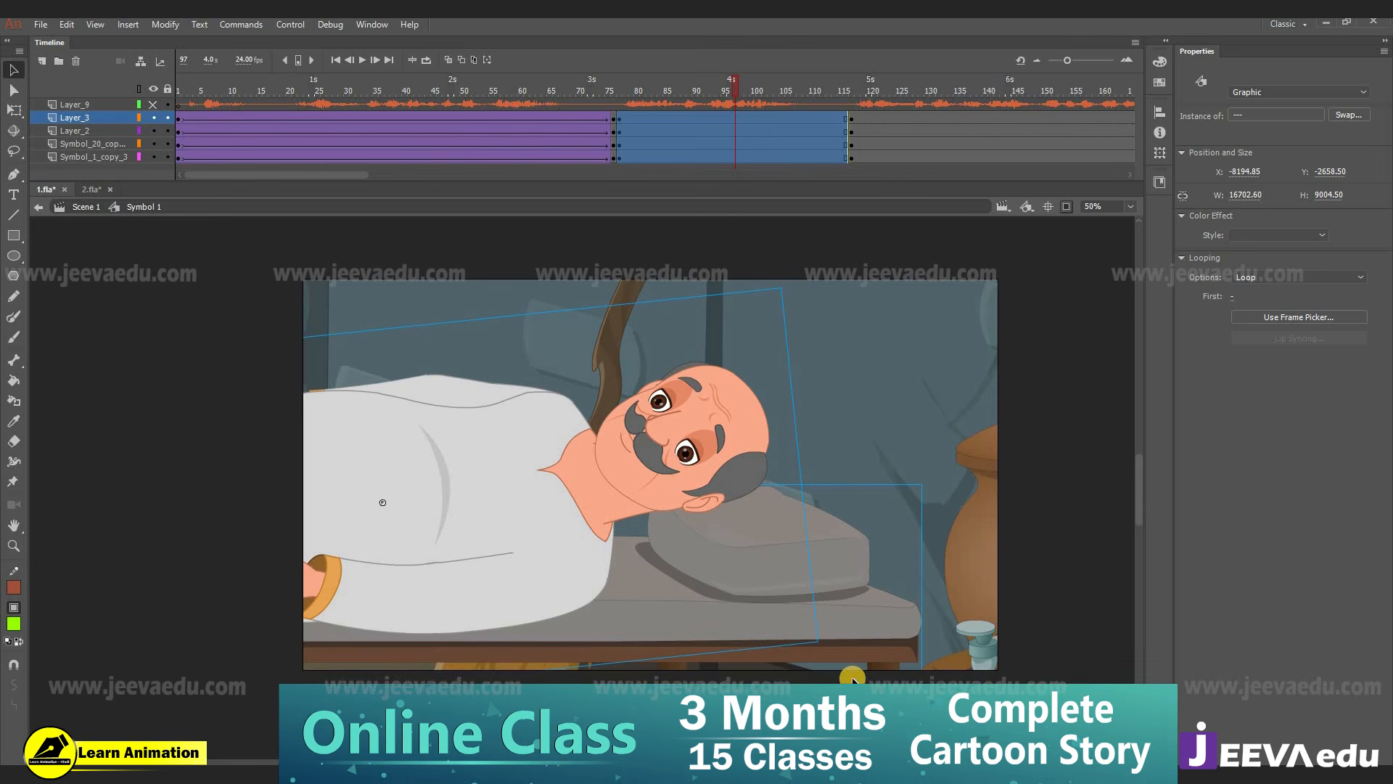
pyautogui.moveTo(968, 586); pyautogui.dragTo(936, 604)
# - Scale the selected close-up artwork by a further 150%
pyautogui.hotkey('ctrl', 'alt', 's')
pyautogui.press('Return')
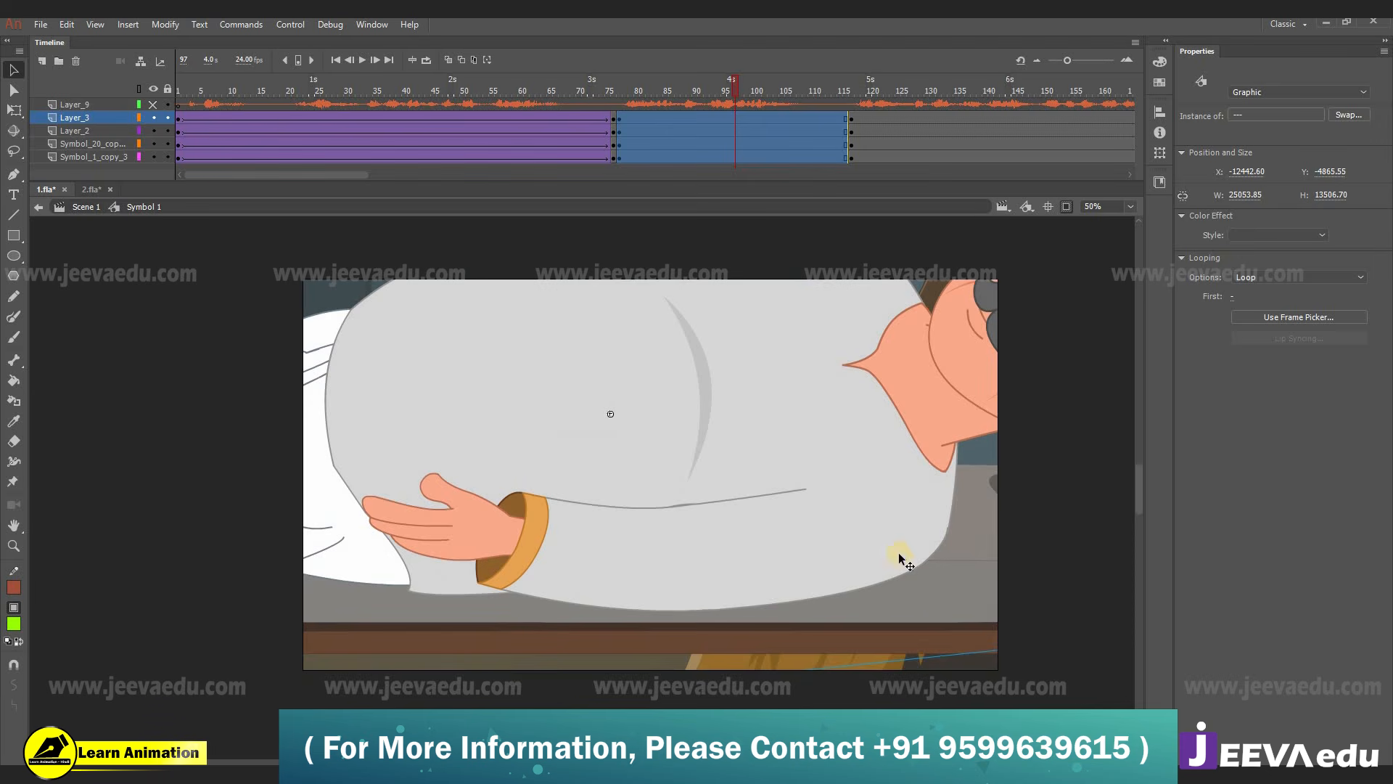
# - Reposition the close-up artwork so the old man's face is framed on the stage, and preview the dialogue past frame 117
pyautogui.moveTo(591, 563); pyautogui.dragTo(446, 575)
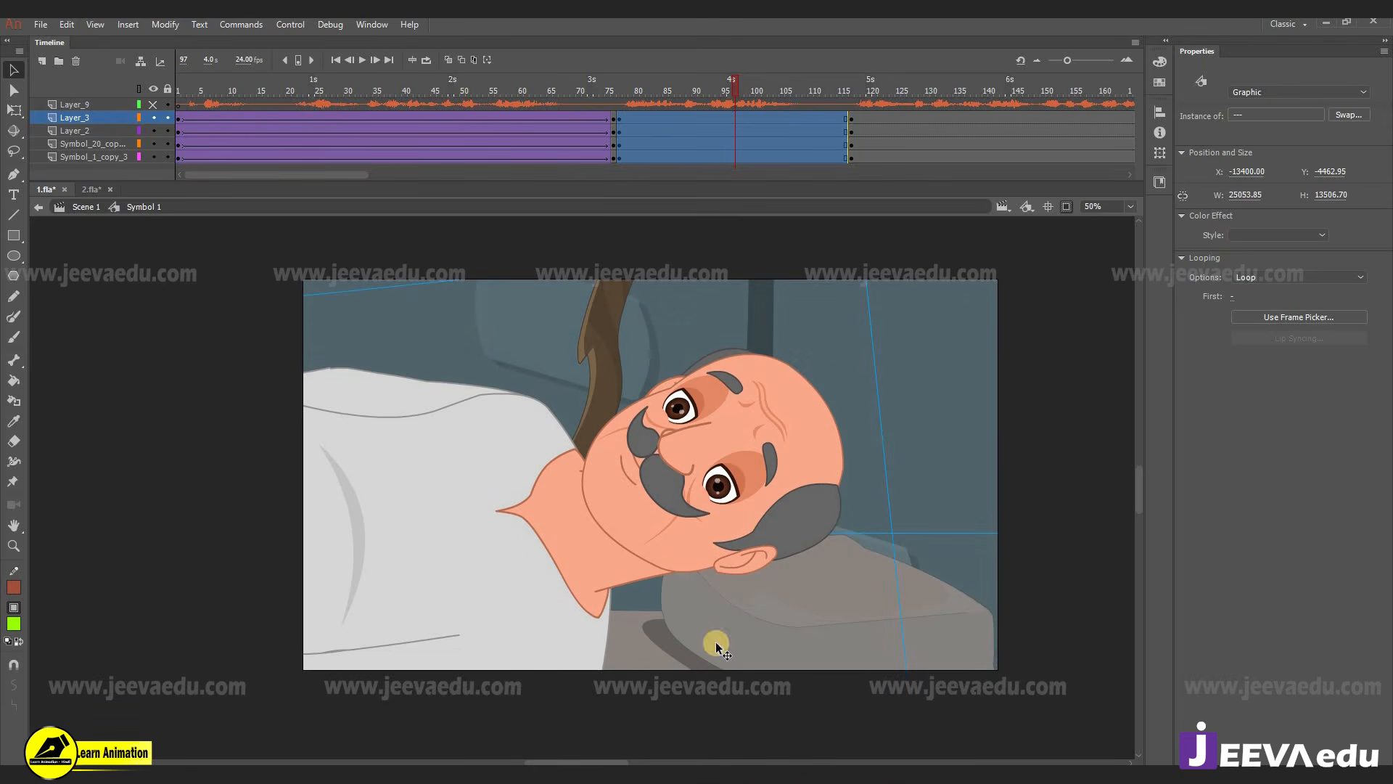
pyautogui.click(621, 109)
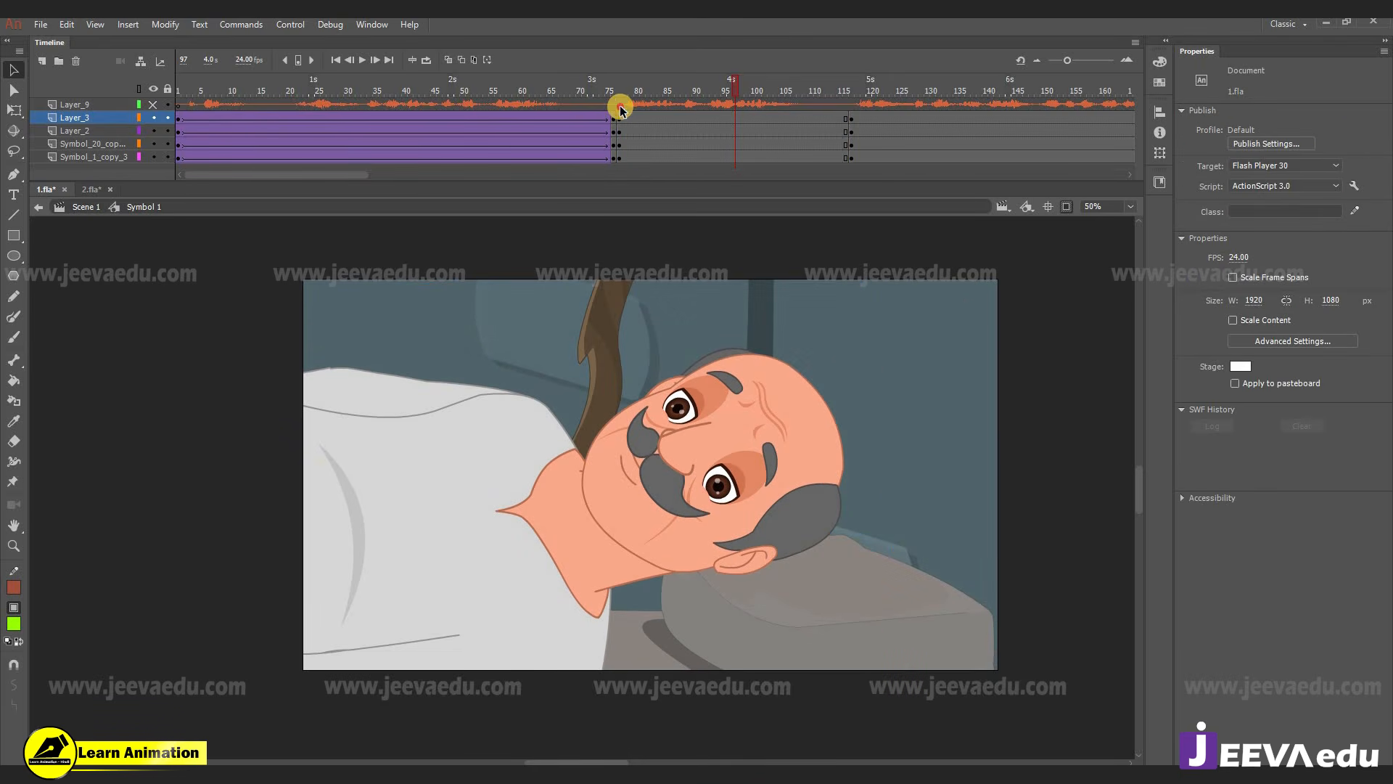
pyautogui.click(619, 106)
pyautogui.moveTo(628, 85); pyautogui.dragTo(837, 116)
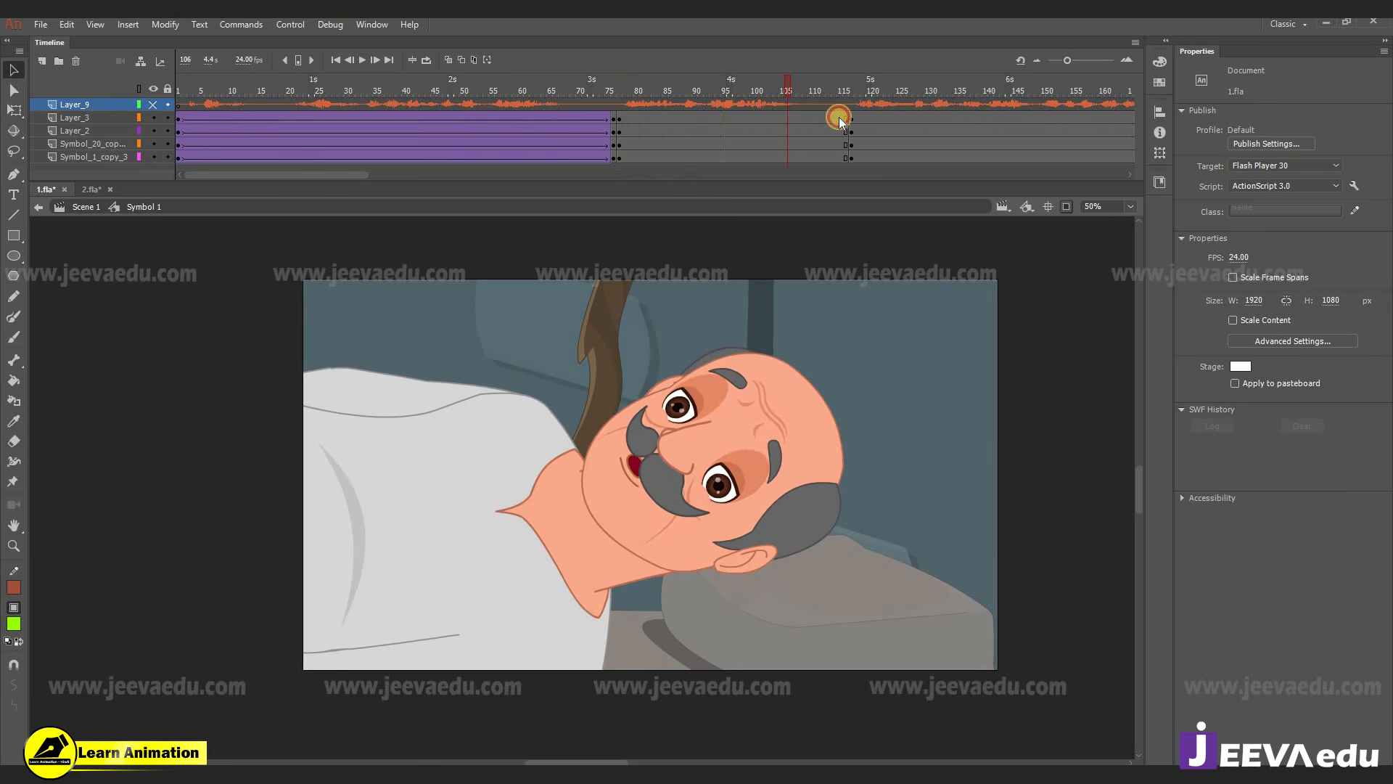
pyautogui.moveTo(603, 141); pyautogui.dragTo(848, 112)
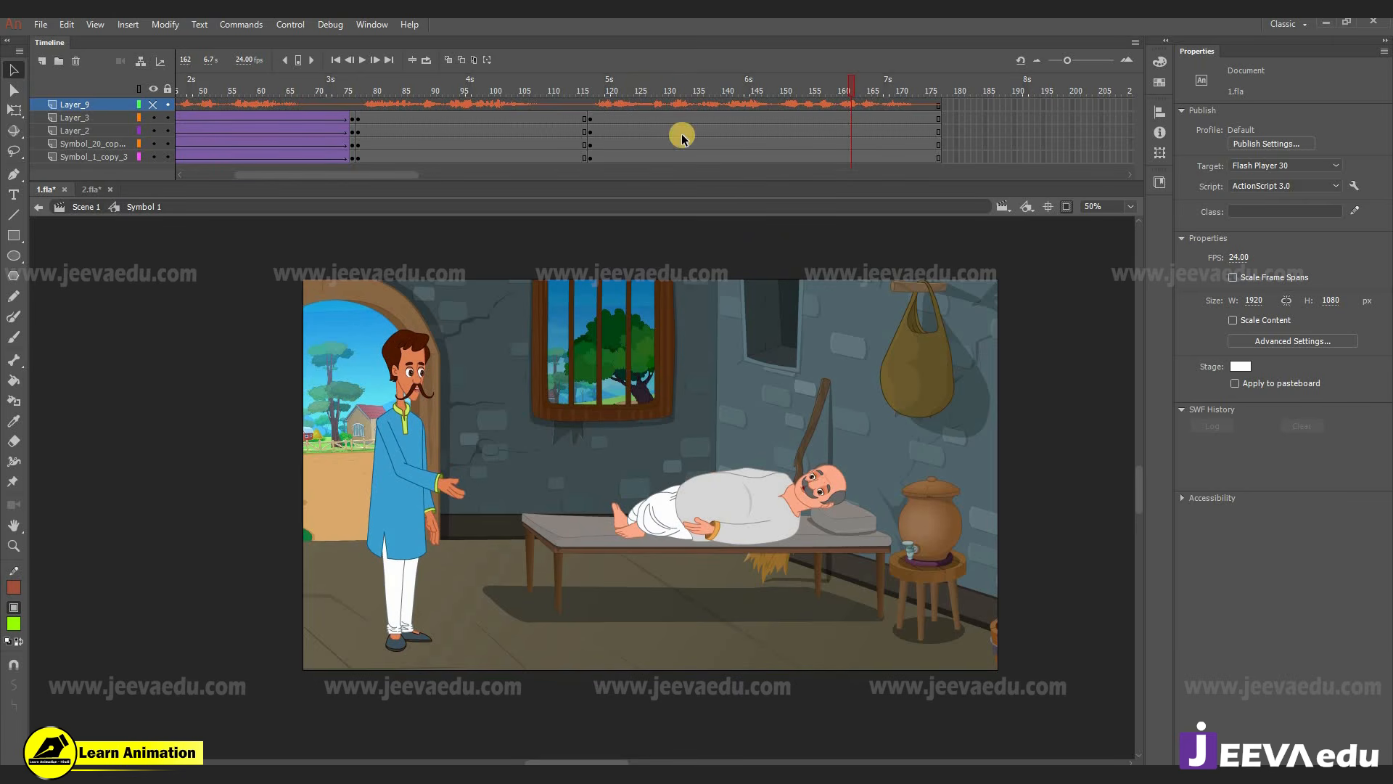
# - Select the artwork of the four layers at frame 117 and scale it by 150%
pyautogui.click(589, 130)
pyautogui.hotkey('ctrl', 'a')
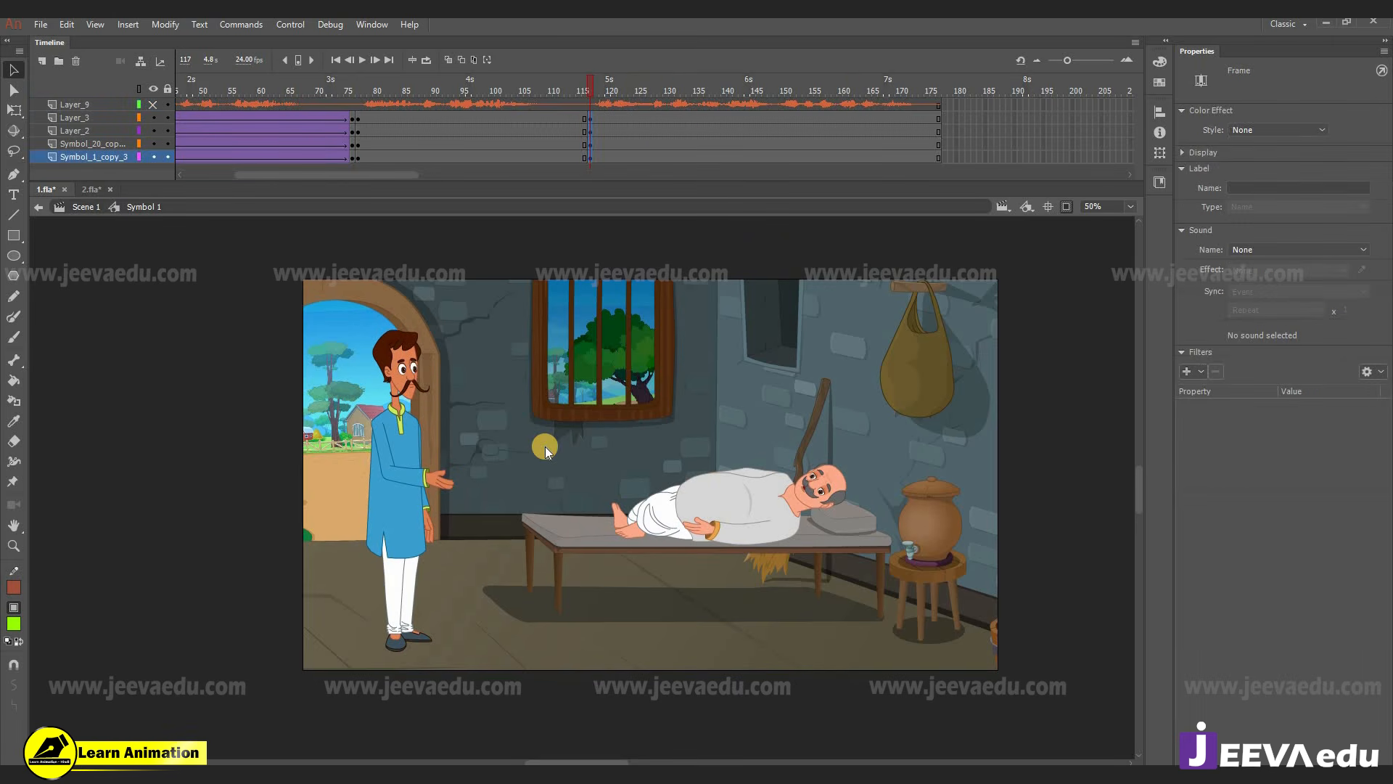
pyautogui.hotkey('ctrl', 'alt', 's')
pyautogui.write('150')
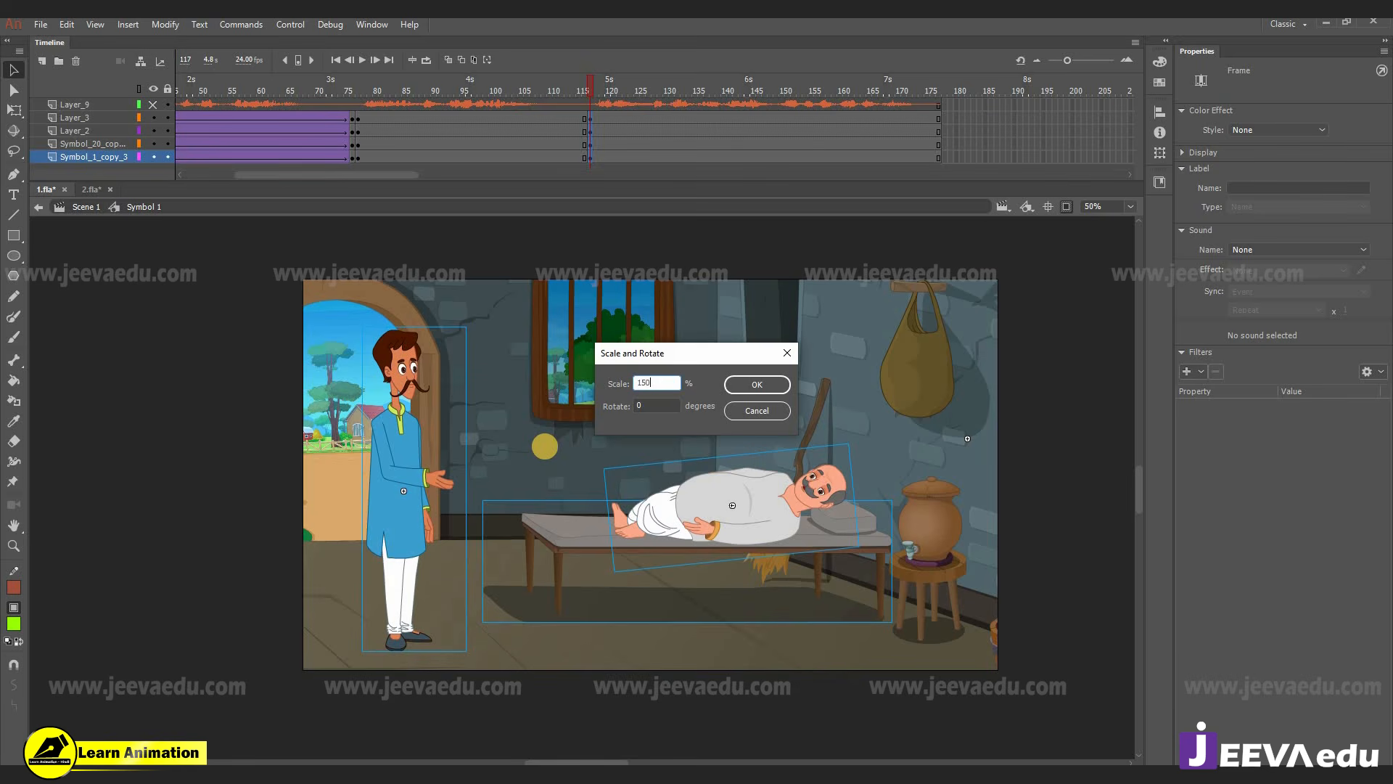
pyautogui.press('Return')
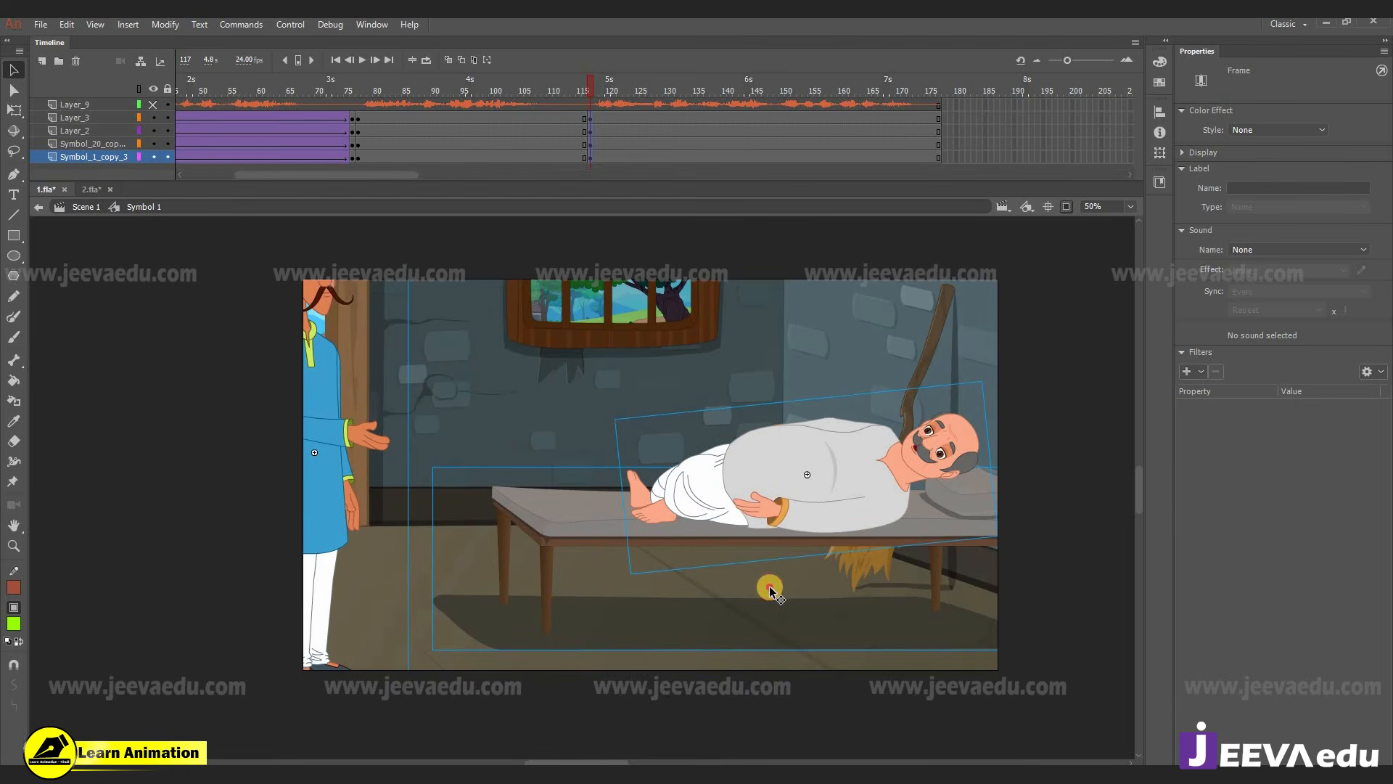
# - Reposition the enlarged artwork at frame 117 and scale it by a further 150% to frame the standing man in a close-up
pyautogui.moveTo(769, 585); pyautogui.dragTo(737, 674)
pyautogui.hotkey('ctrl', 'alt', 's')
pyautogui.press('Return')
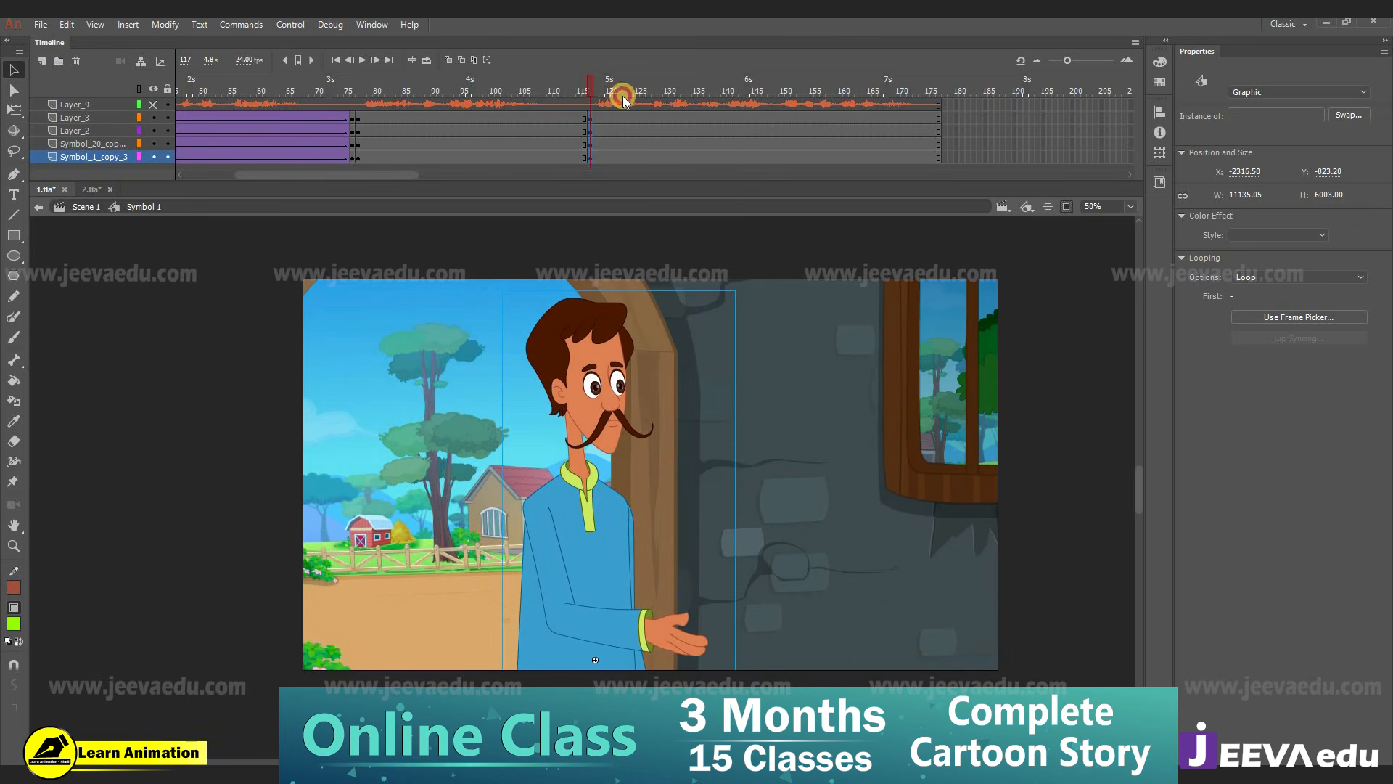
# - Preview the close-up to frame 177 and shift the room background so the doorway edge stands behind the man
pyautogui.moveTo(622, 98); pyautogui.dragTo(939, 148)
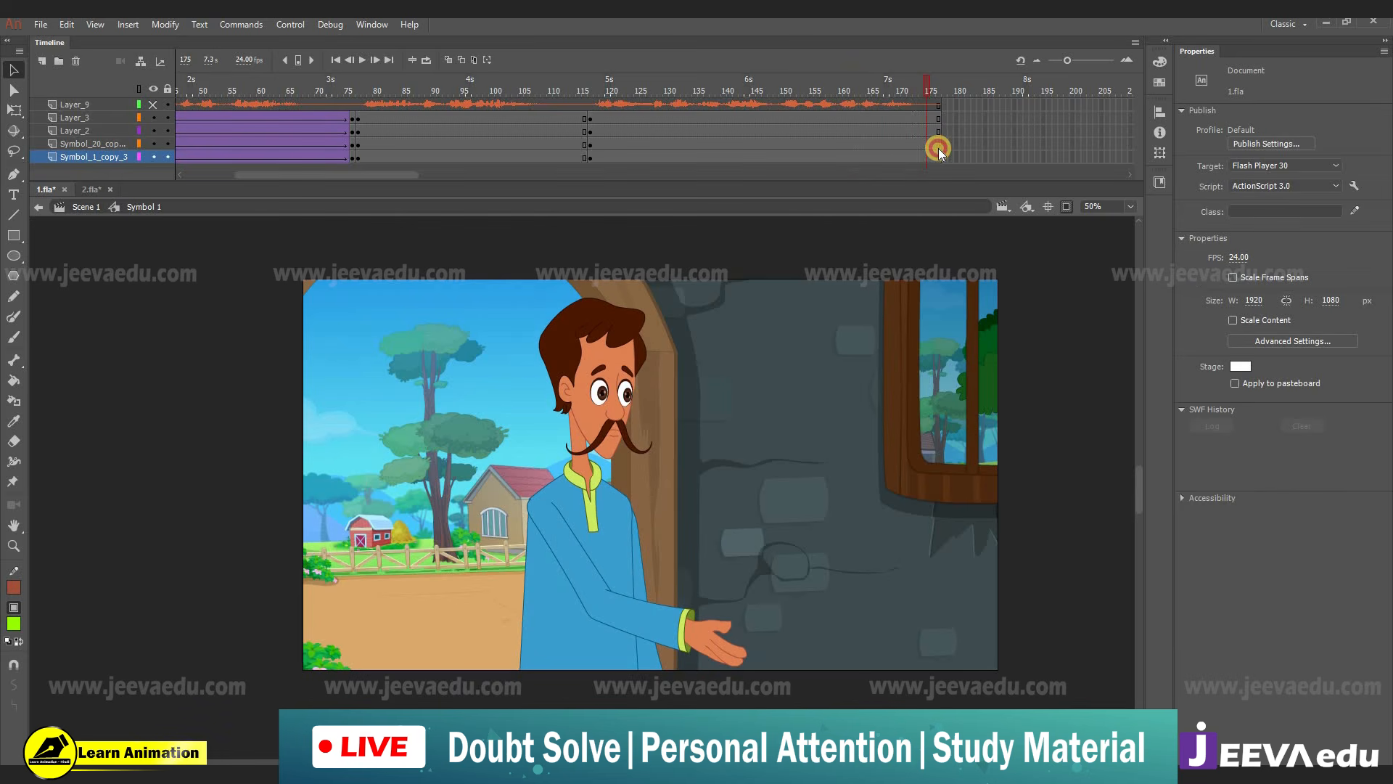
pyautogui.click(764, 479)
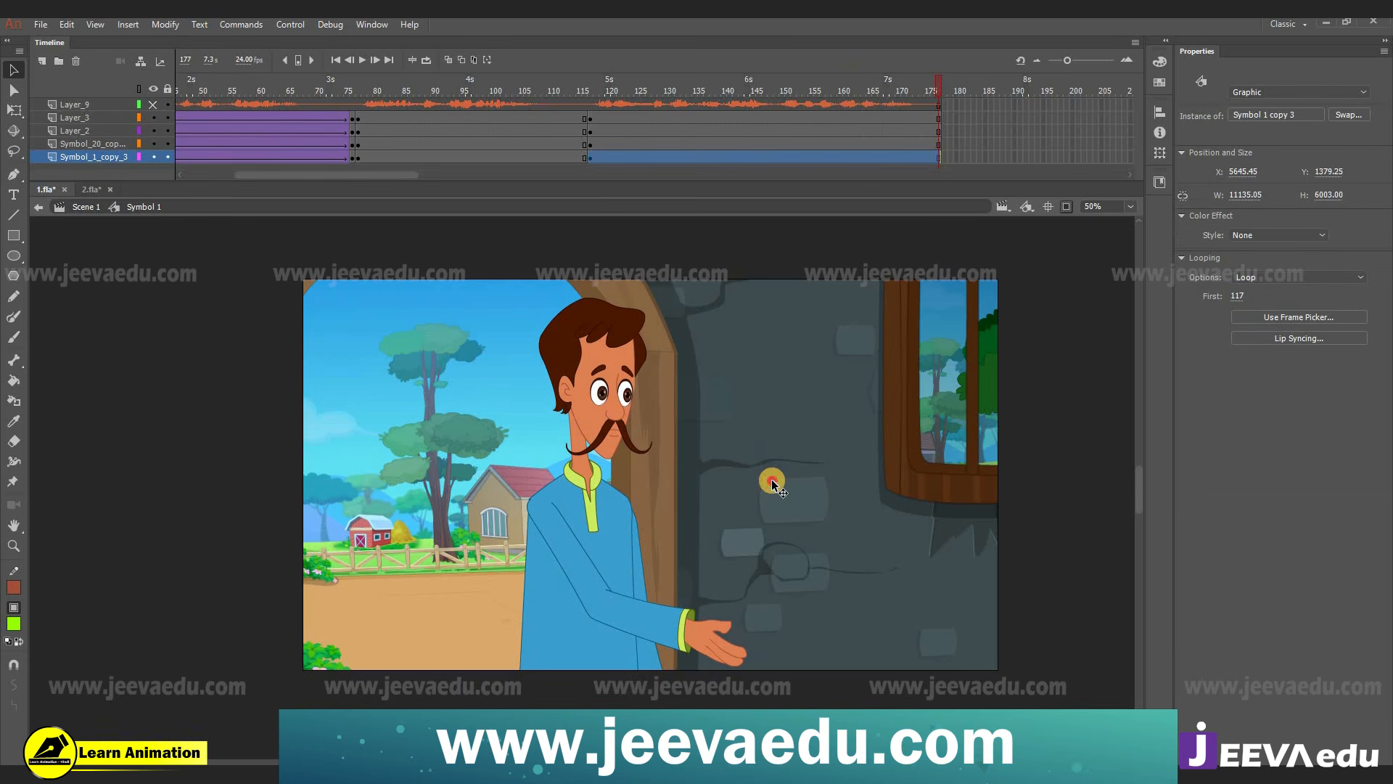
pyautogui.moveTo(772, 481); pyautogui.dragTo(793, 483)
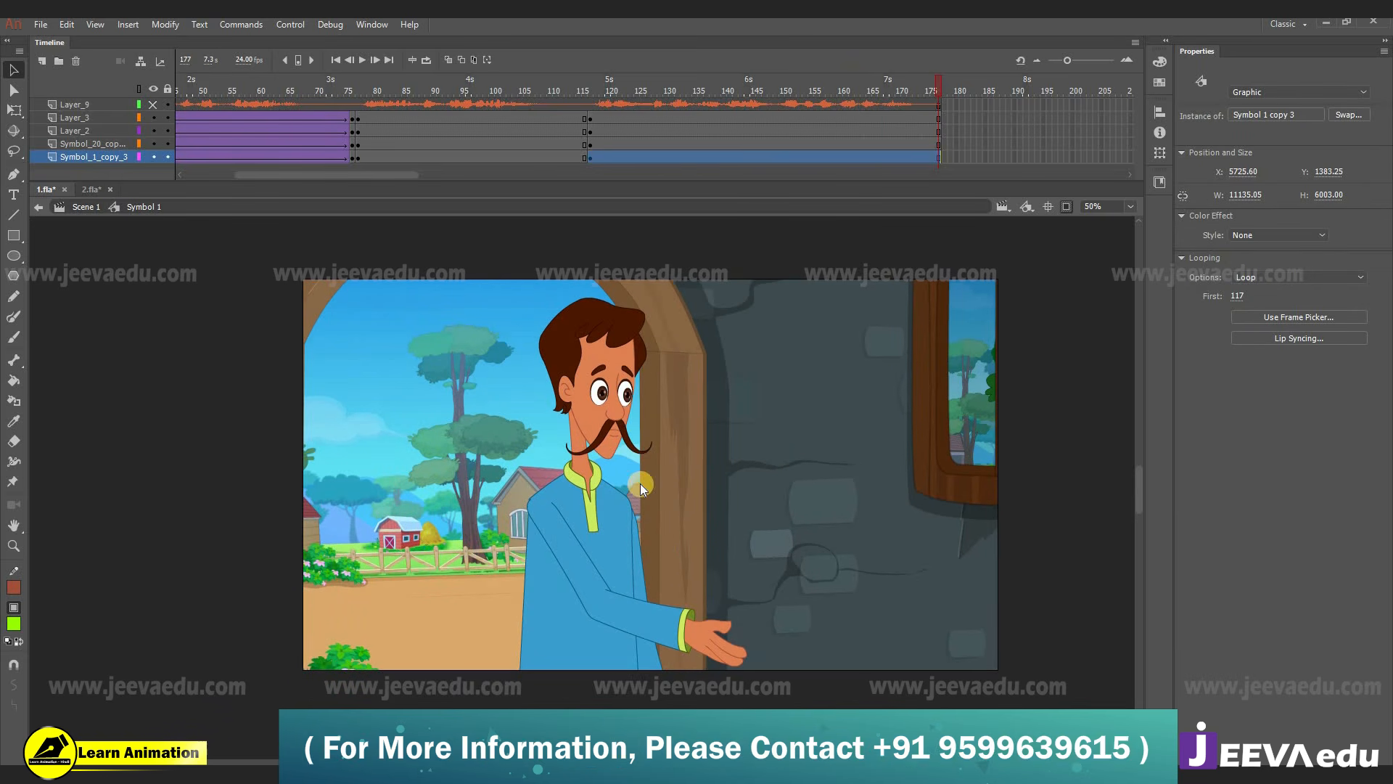
pyautogui.moveTo(723, 428); pyautogui.dragTo(720, 431)
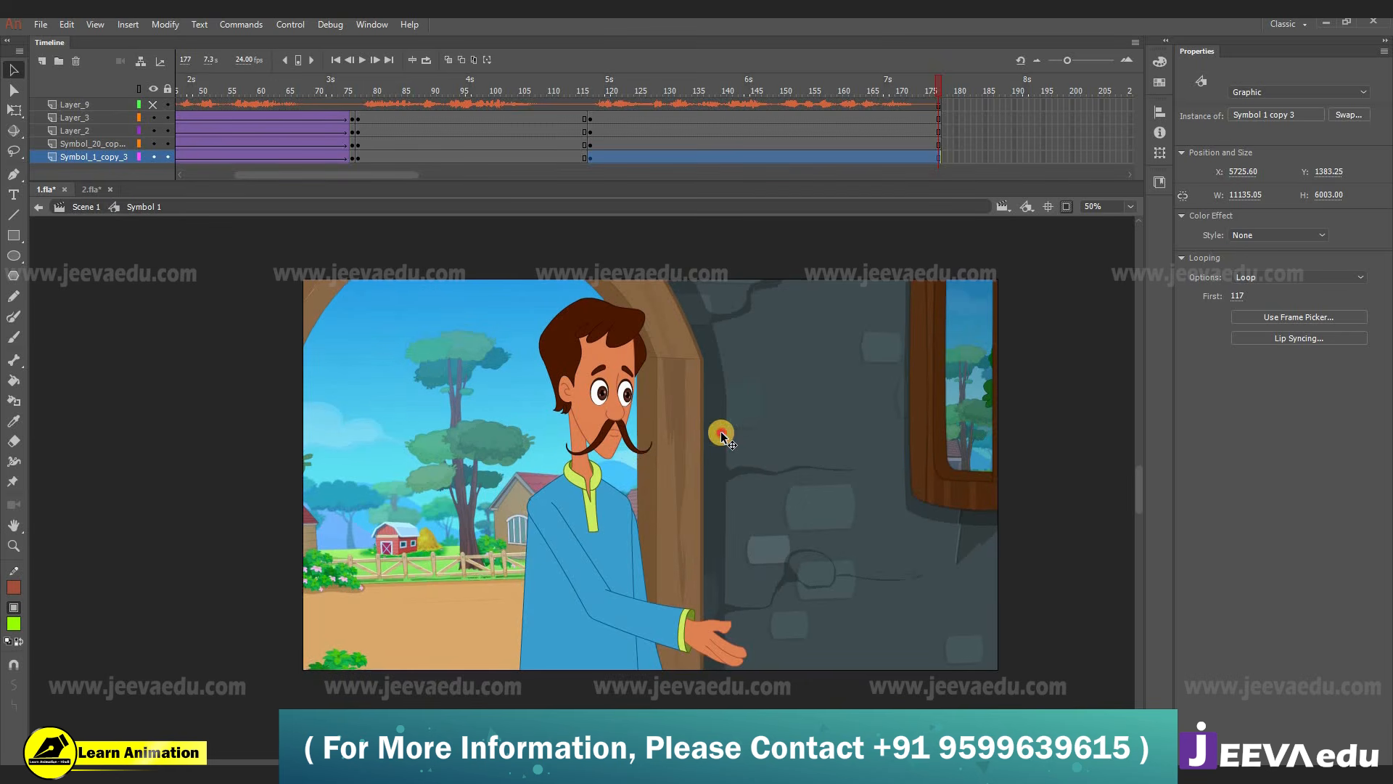
# - Insert keyframes at frame 177 on the four artwork layers and create classic tweens between frames 117 and 177
pyautogui.moveTo(579, 95); pyautogui.dragTo(934, 122)
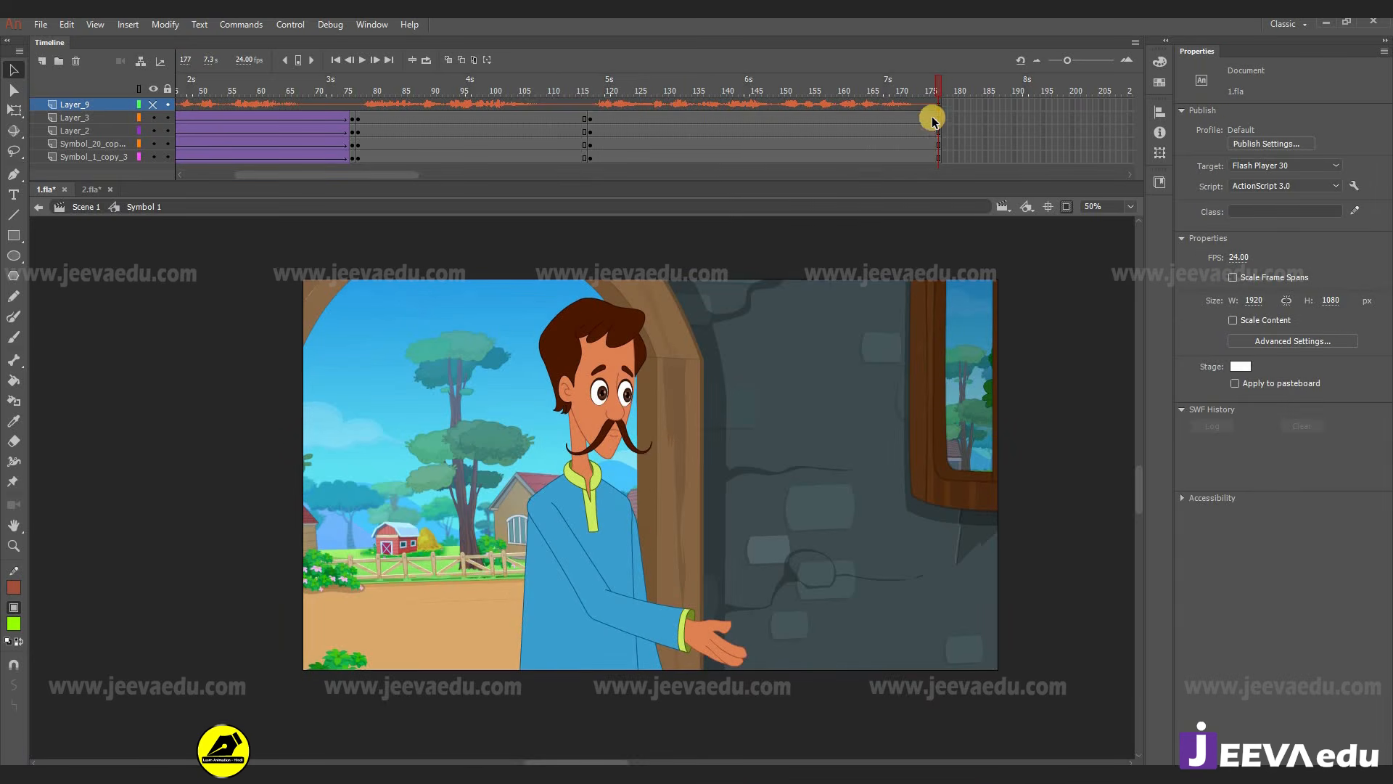
pyautogui.press('F6')
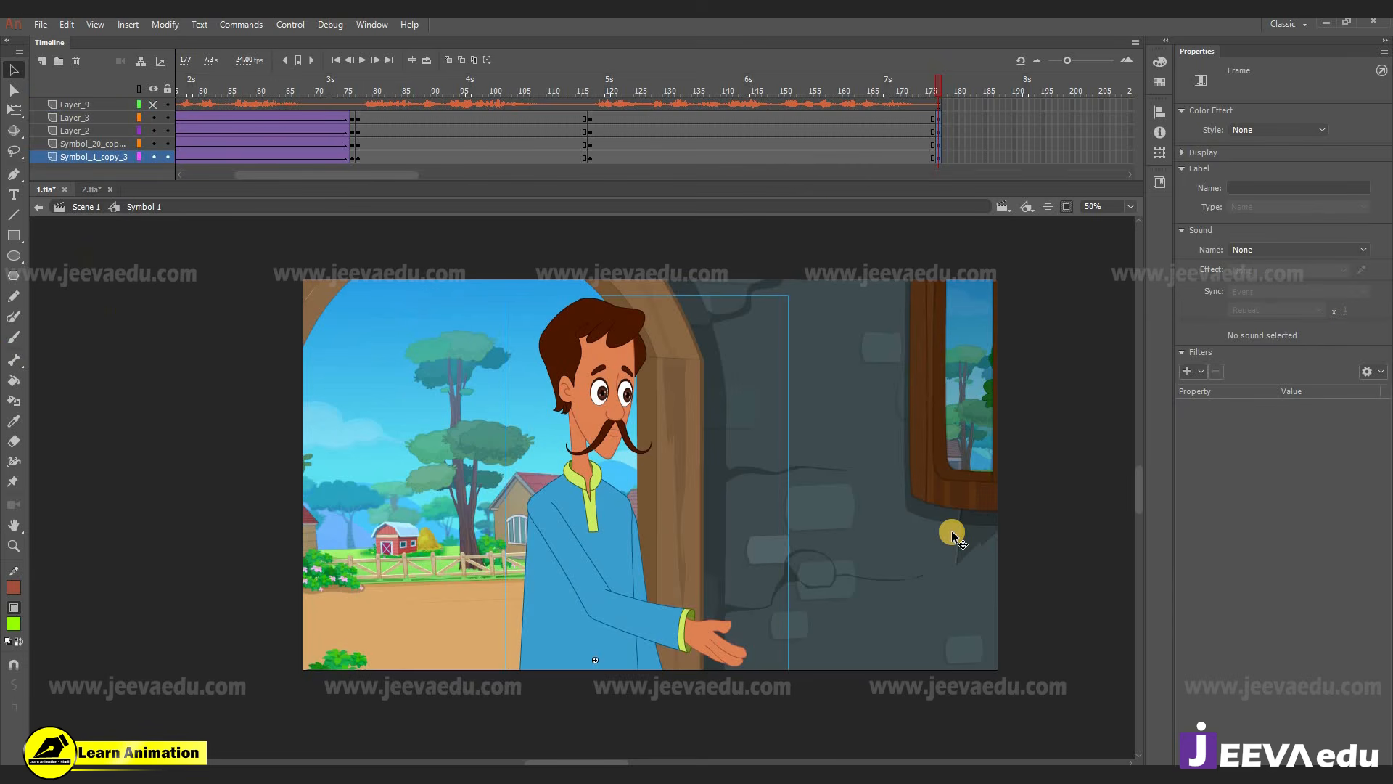
pyautogui.press('z')
pyautogui.keyDown('alt'); pyautogui.click(934, 602); pyautogui.keyUp('alt')
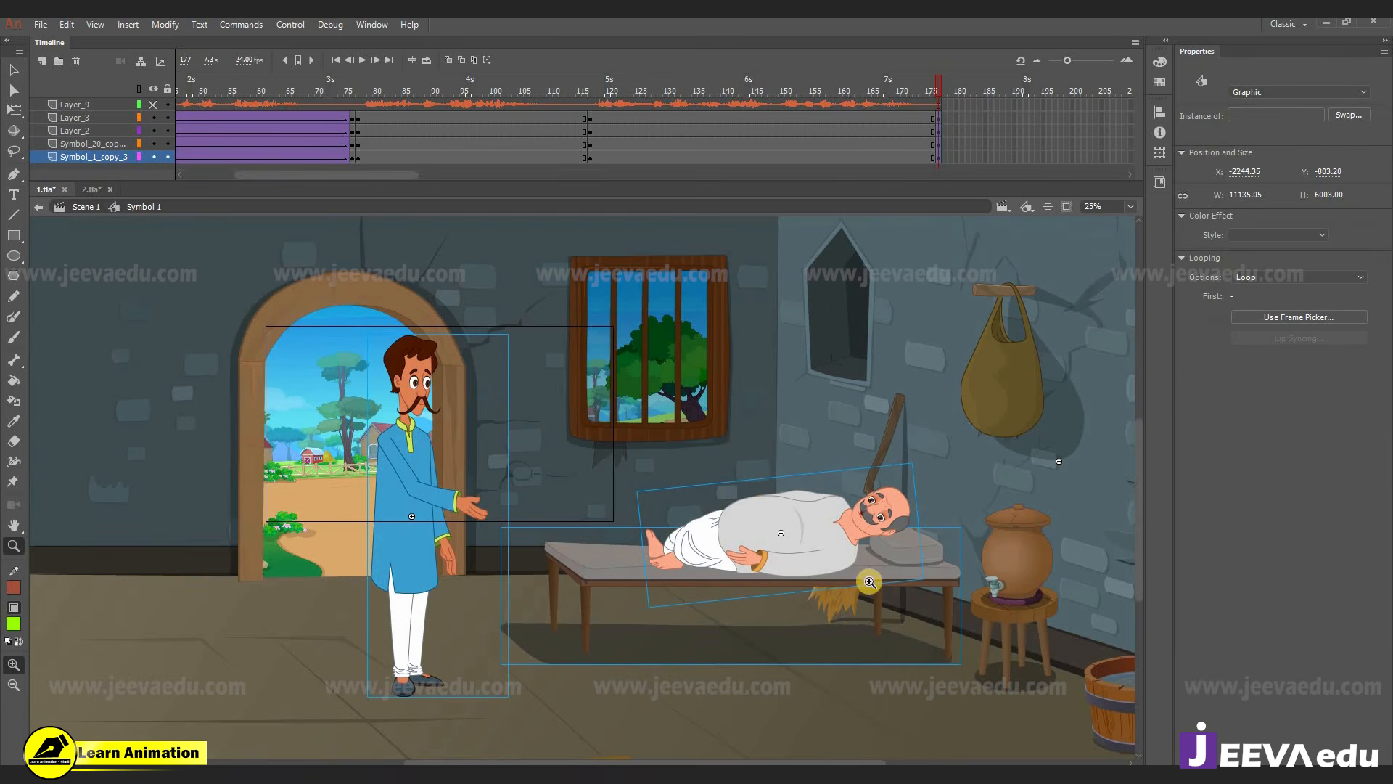
pyautogui.click(1065, 209)
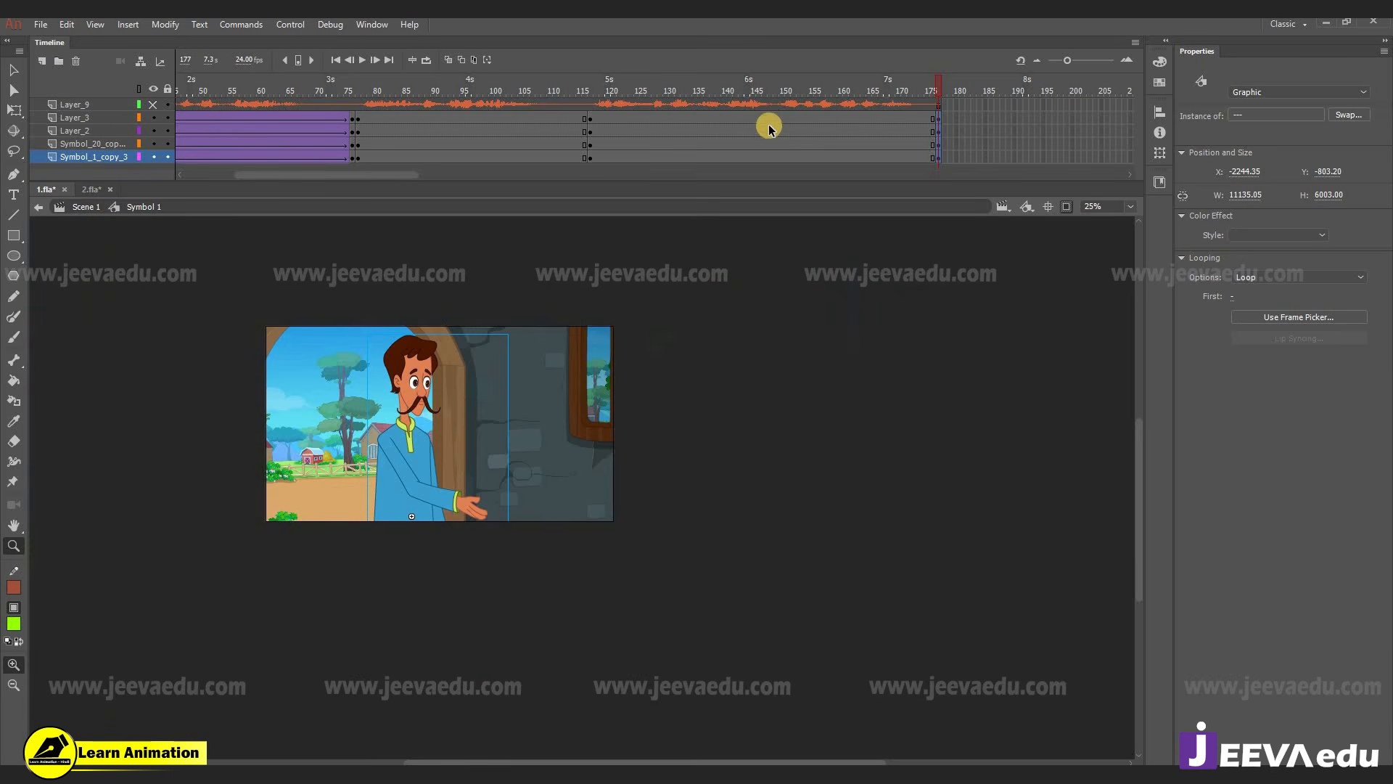
pyautogui.moveTo(765, 129); pyautogui.dragTo(746, 163)
pyautogui.rightClick(767, 137)
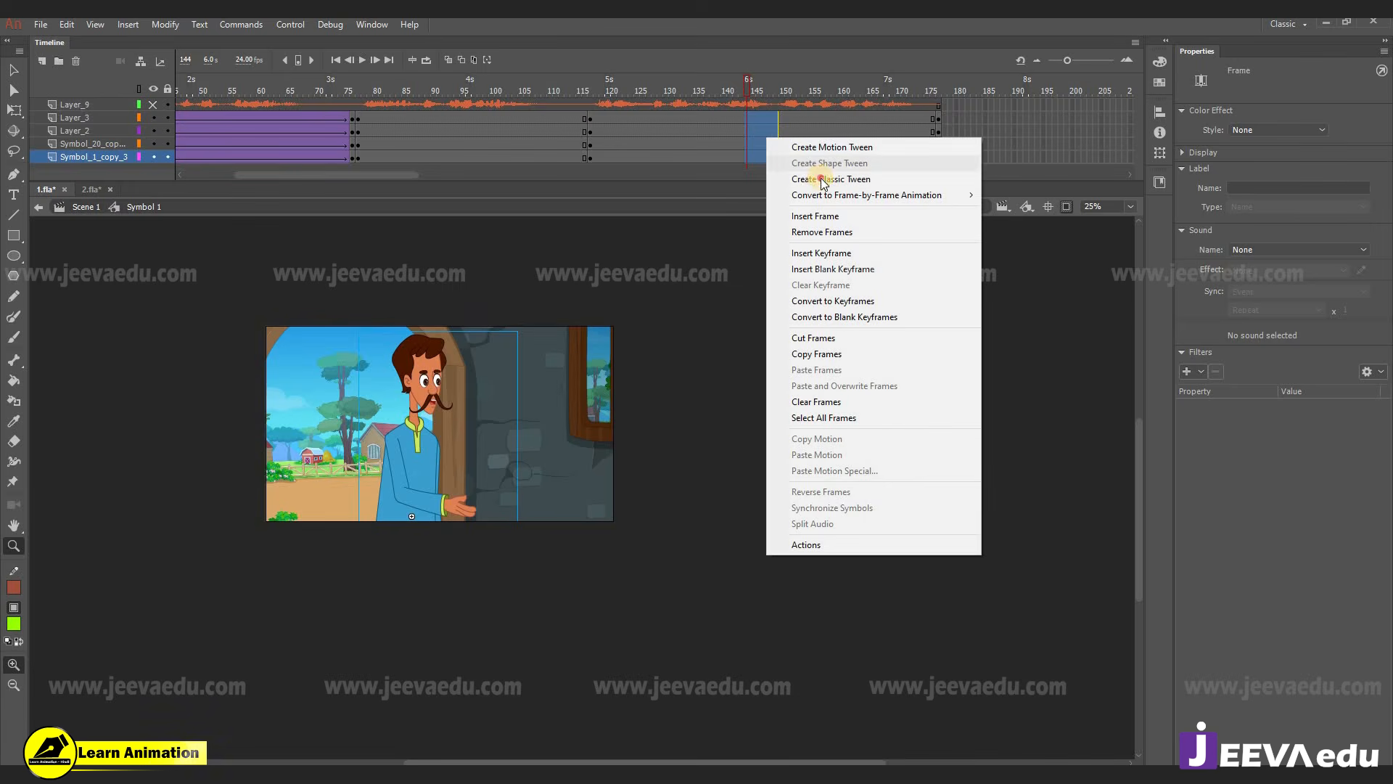
pyautogui.click(909, 178)
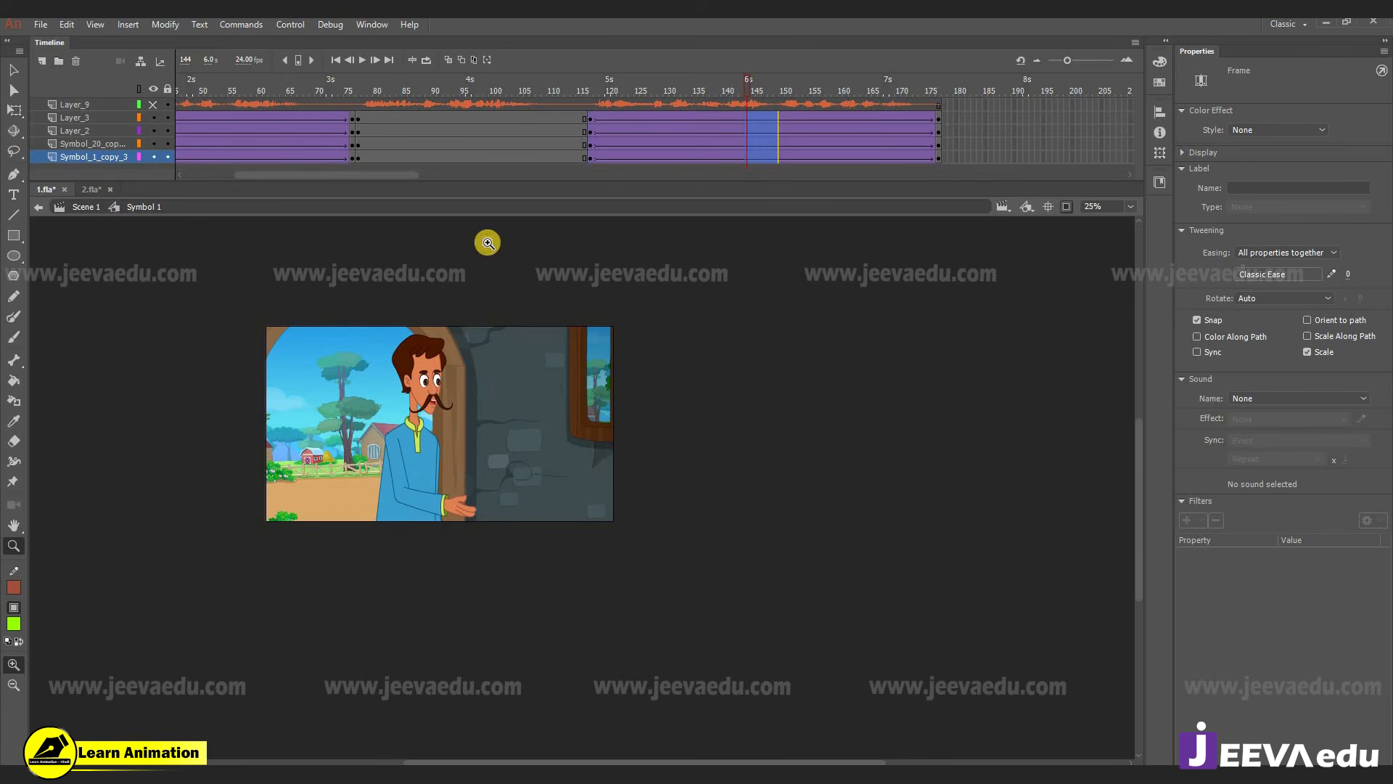
# - Scale the artwork of the four layers at frame 177 by 104%
pyautogui.click(938, 157)
pyautogui.hotkey('ctrl', 'alt', 's')
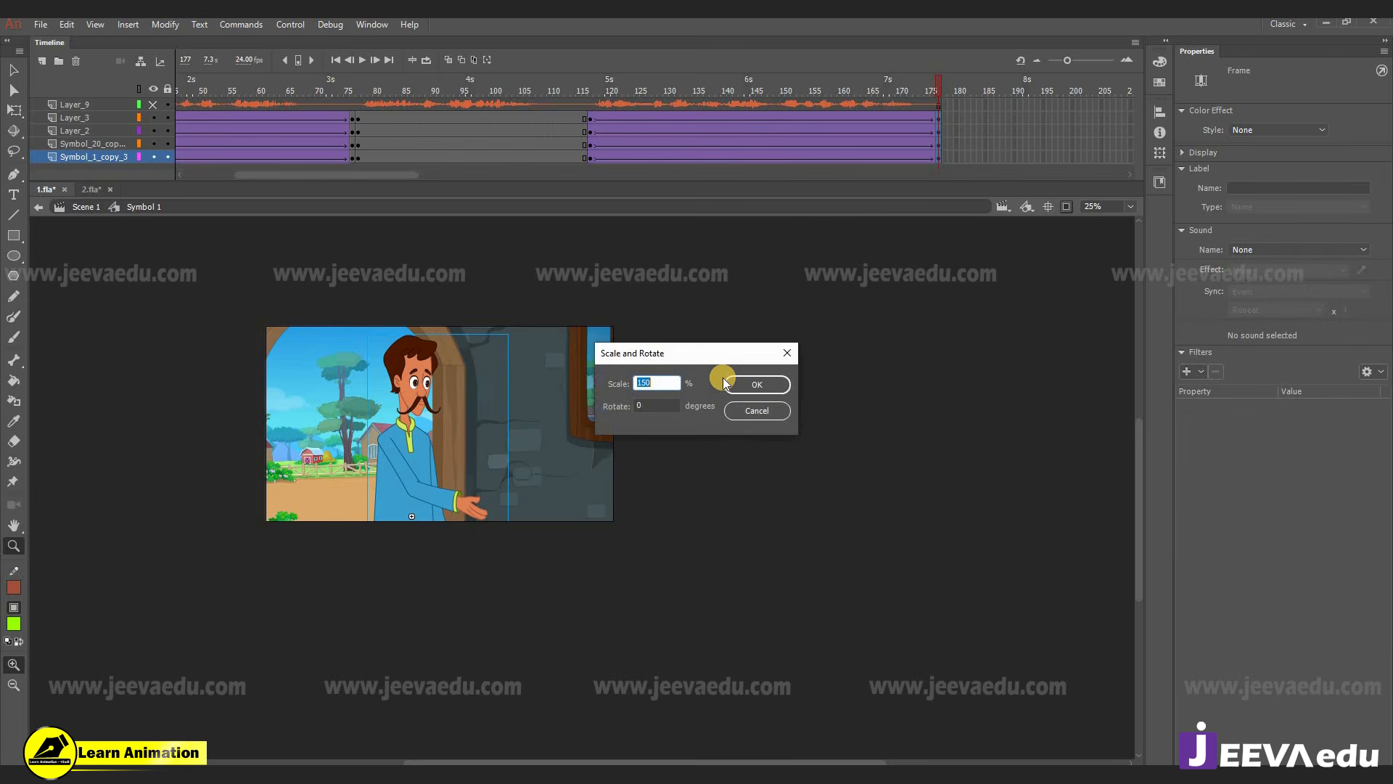
pyautogui.write('104')
pyautogui.click(726, 382)
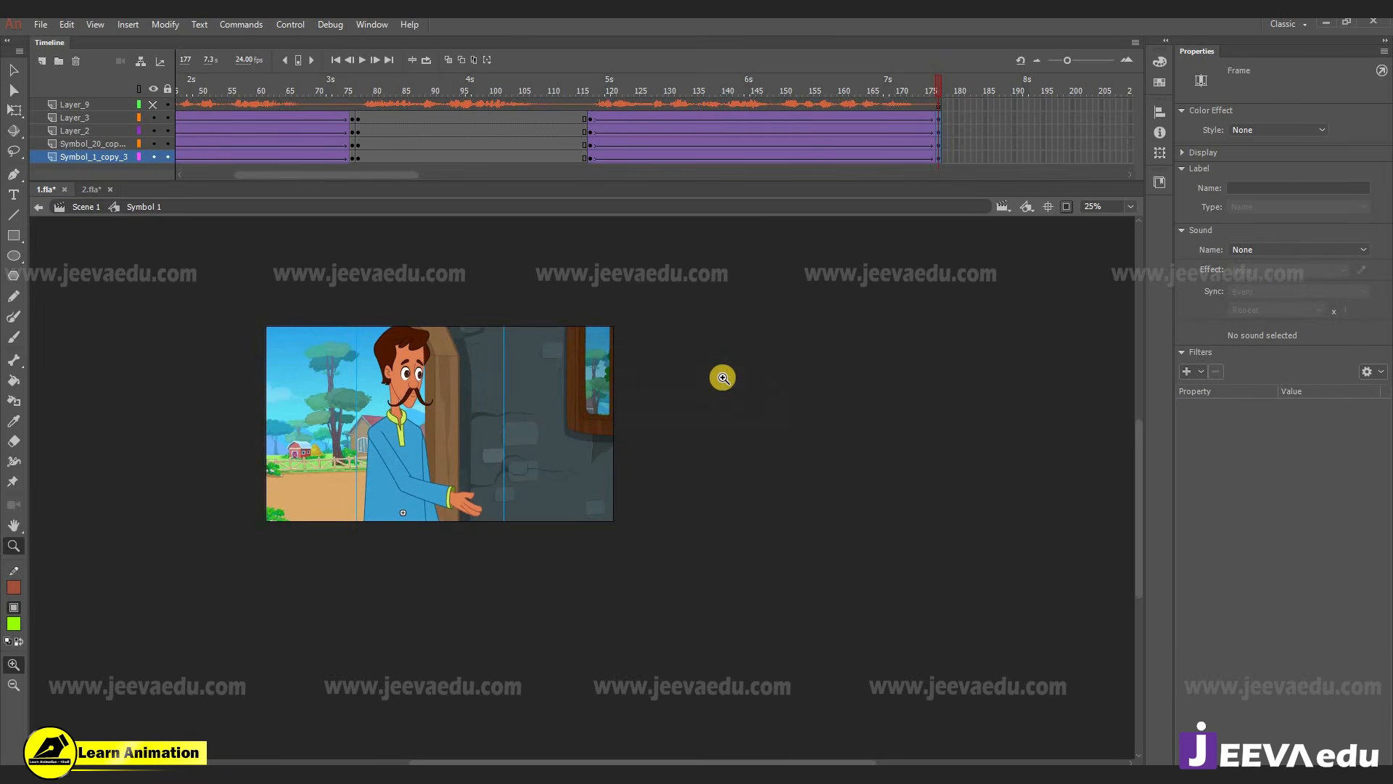
# - Reposition the frame 177 artwork so the man's head stays inside the stage, preview the zoom, and nudge the man slightly sideways
pyautogui.click(341, 386)
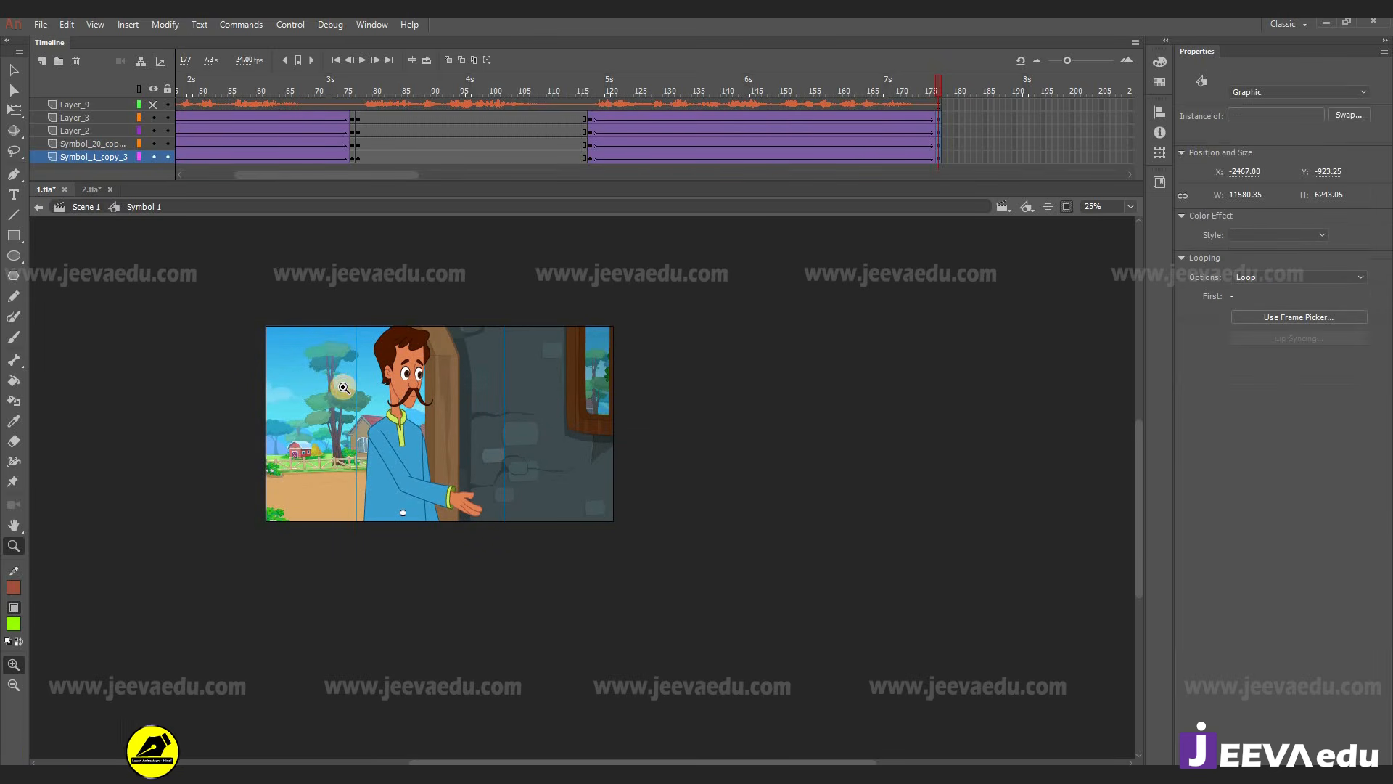
pyautogui.moveTo(817, 592); pyautogui.dragTo(504, 522)
pyautogui.press('v')
pyautogui.moveTo(739, 88); pyautogui.dragTo(964, 124)
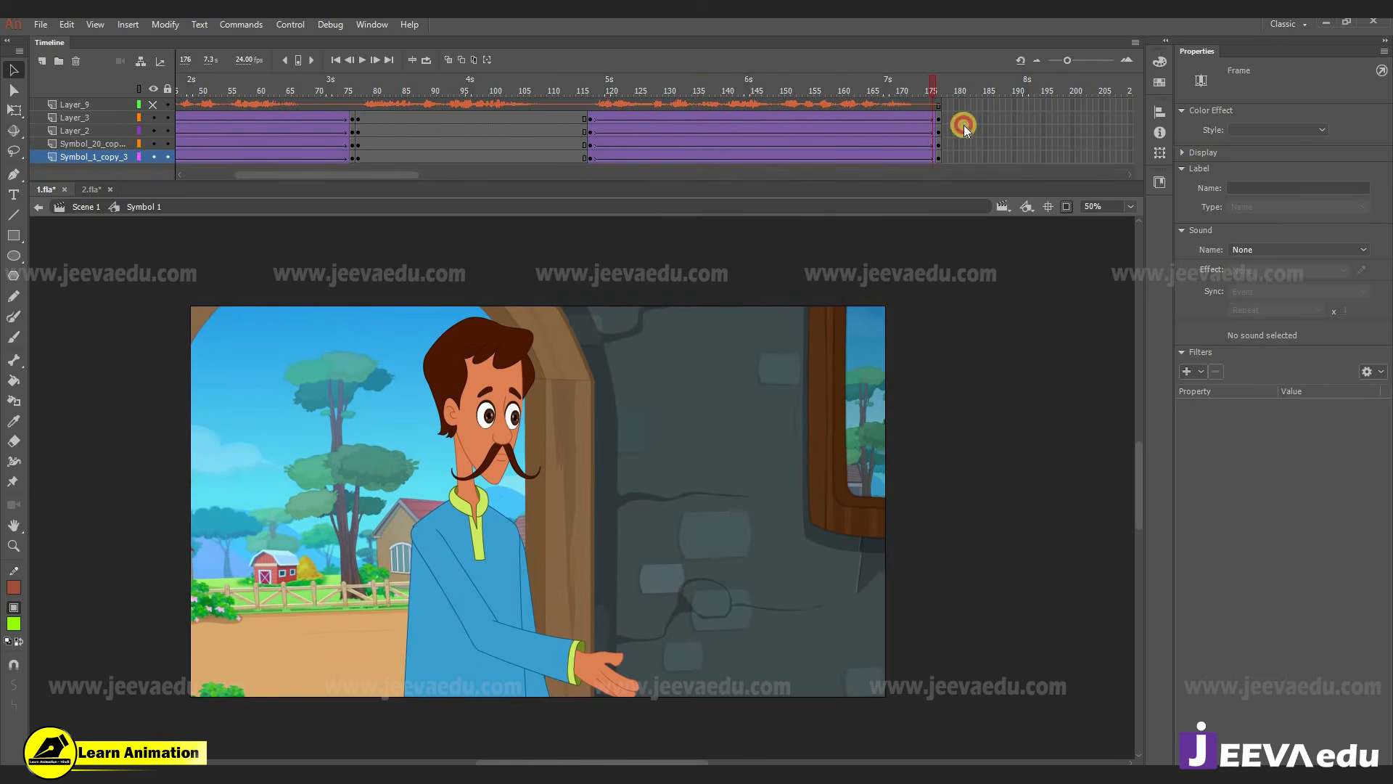
pyautogui.click(491, 526)
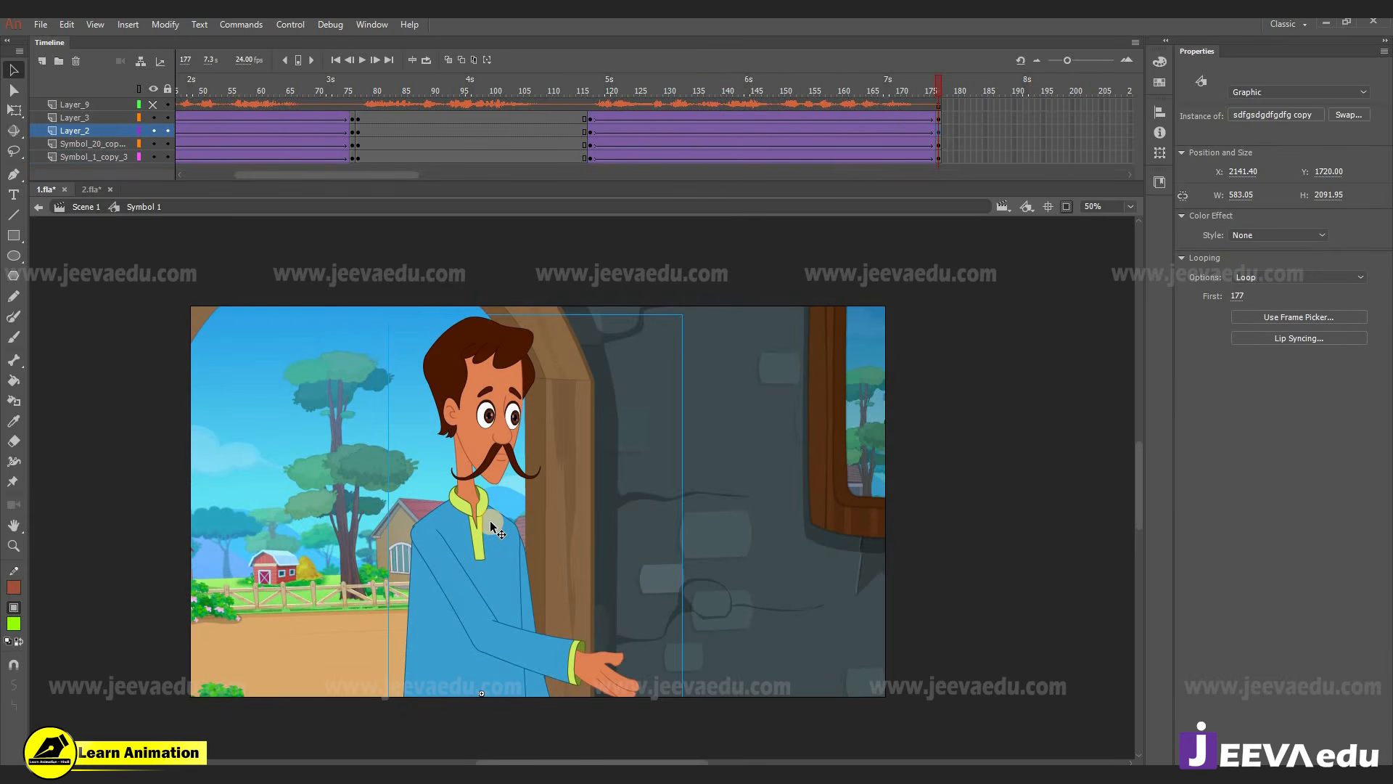
# - Unhide the audio layer Layer_9 inside Symbol 1 and copy it
pyautogui.click(576, 90)
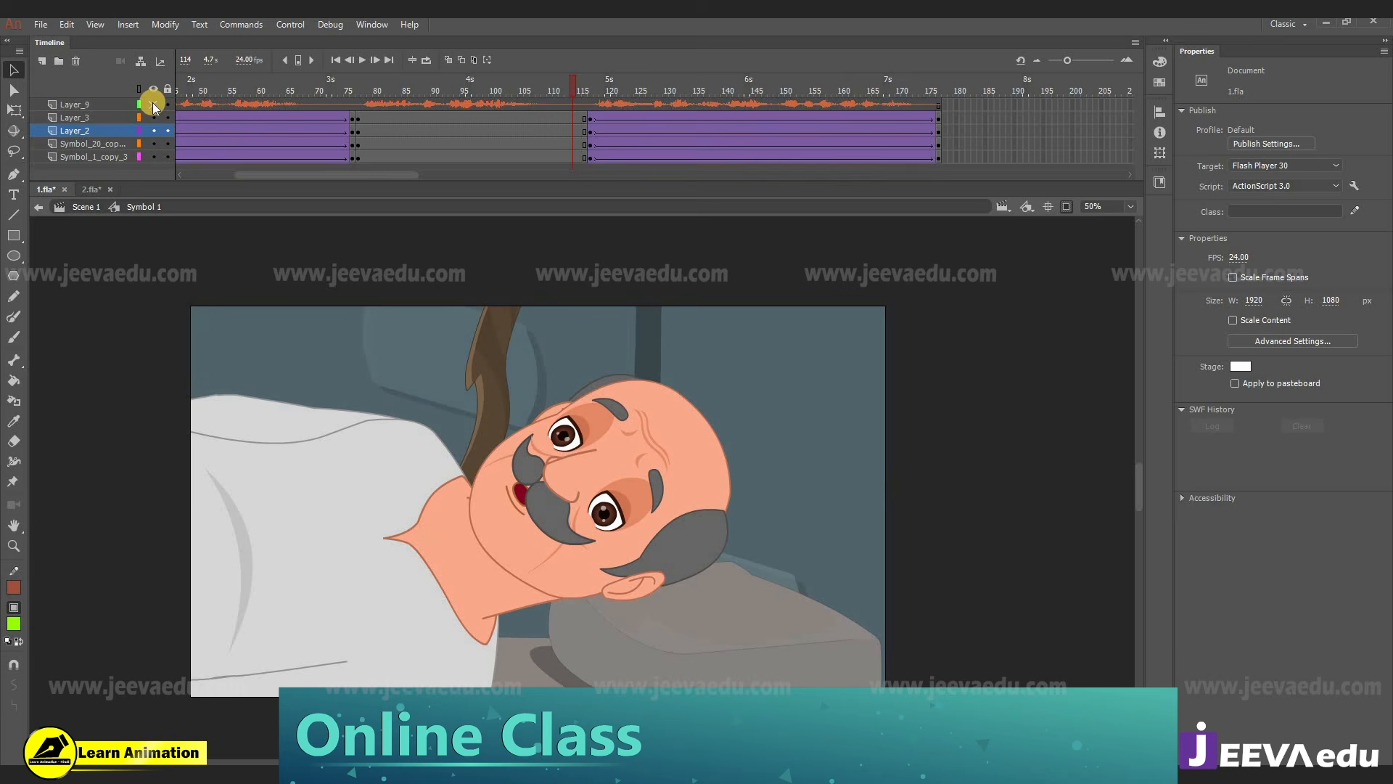
pyautogui.click(98, 102)
pyautogui.moveTo(986, 107); pyautogui.dragTo(1033, 108)
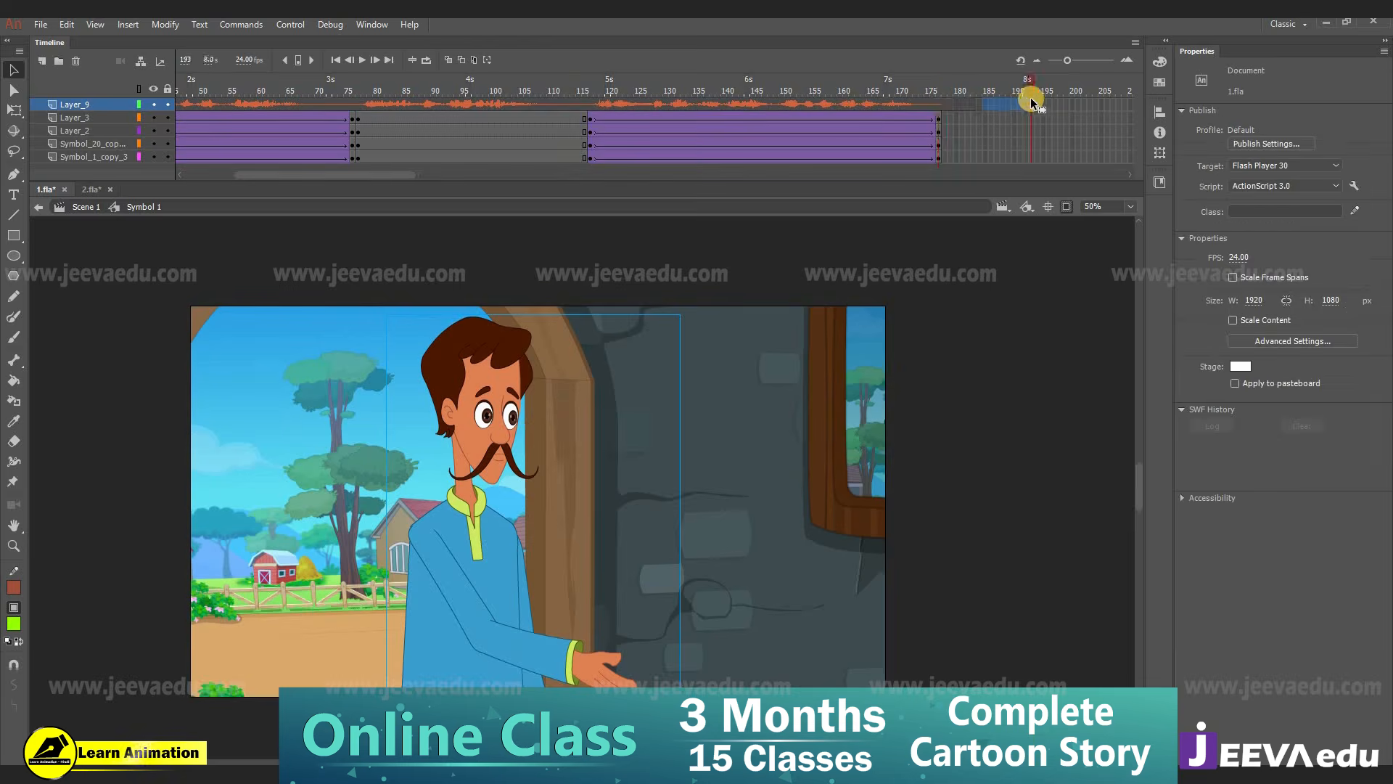
pyautogui.click(939, 90)
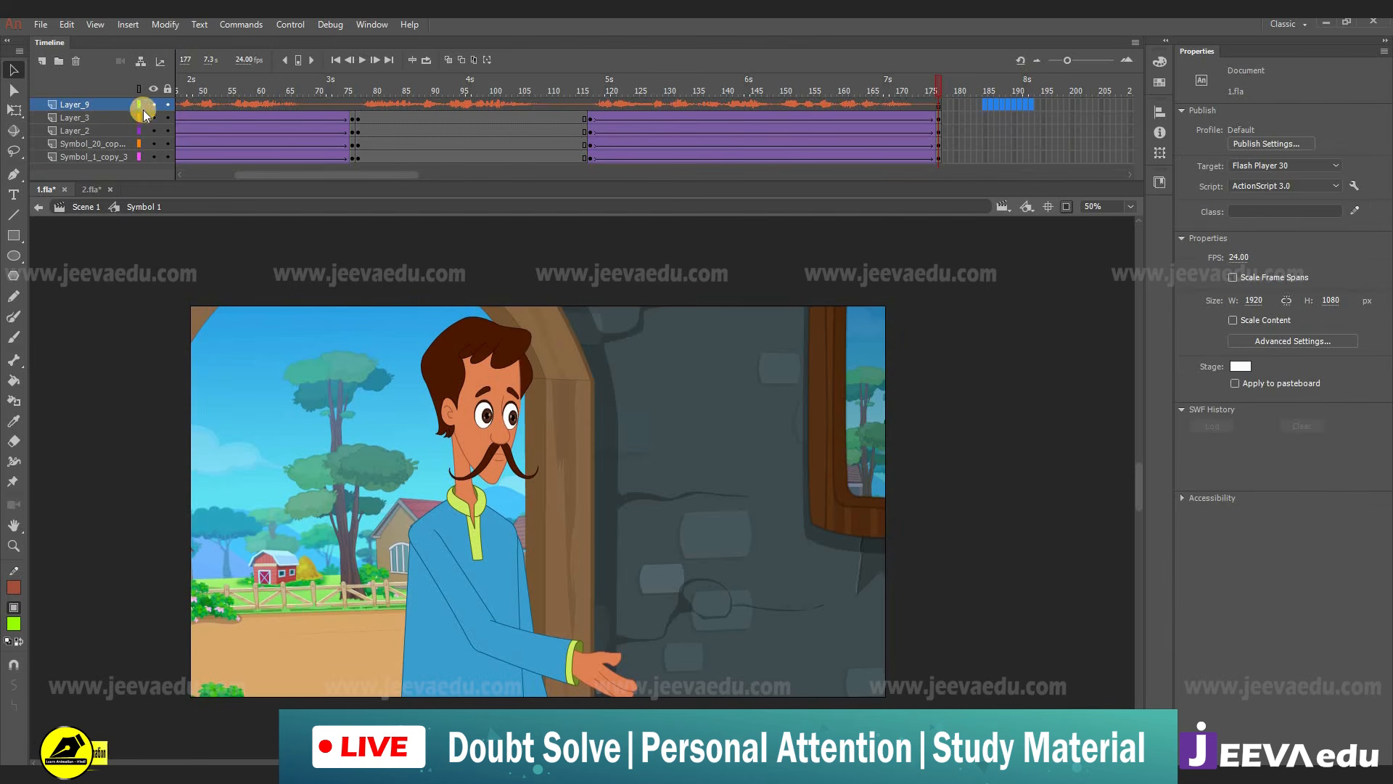
pyautogui.rightClick(122, 105)
pyautogui.click(175, 239)
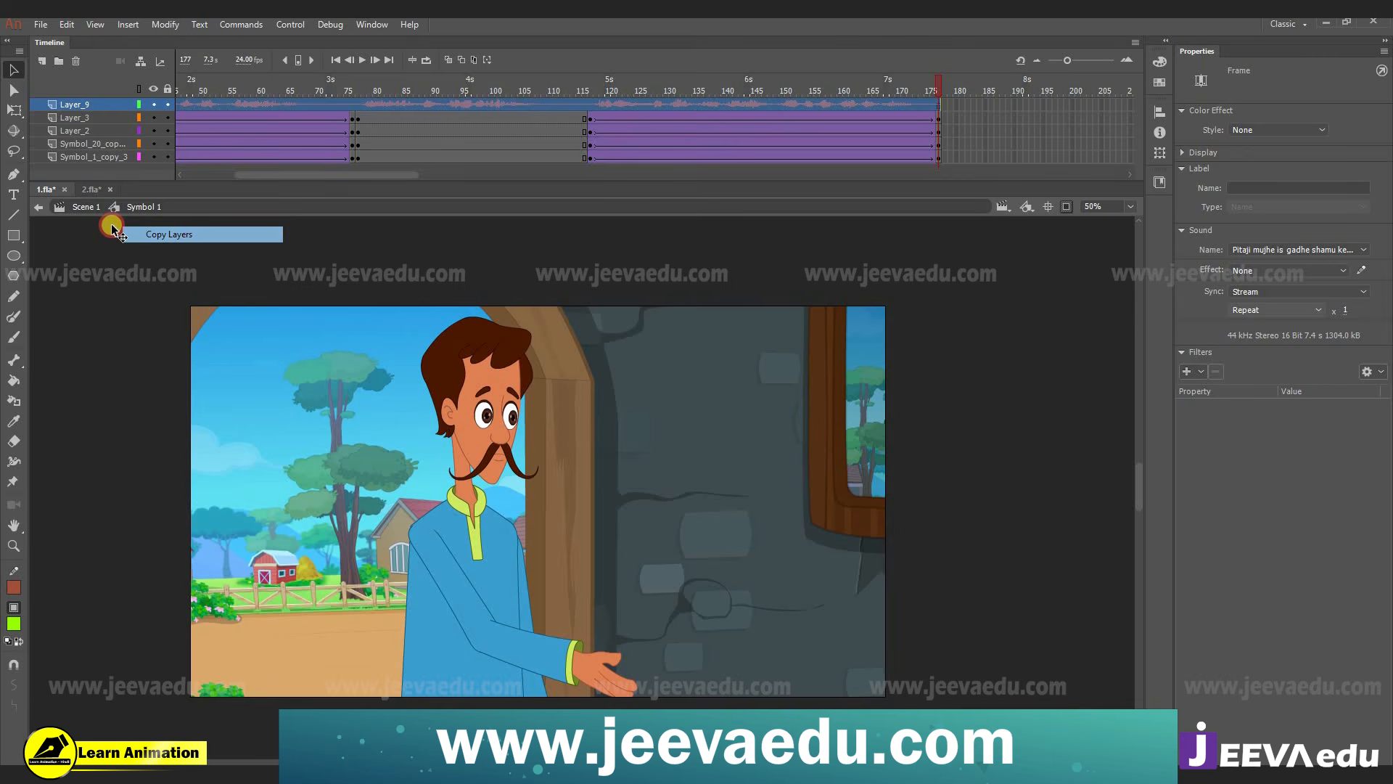
# - In Scene 1, replace the old Layer_9 with the copied audio layer and remove the excess frames after frame 177
pyautogui.click(93, 209)
pyautogui.click(86, 105)
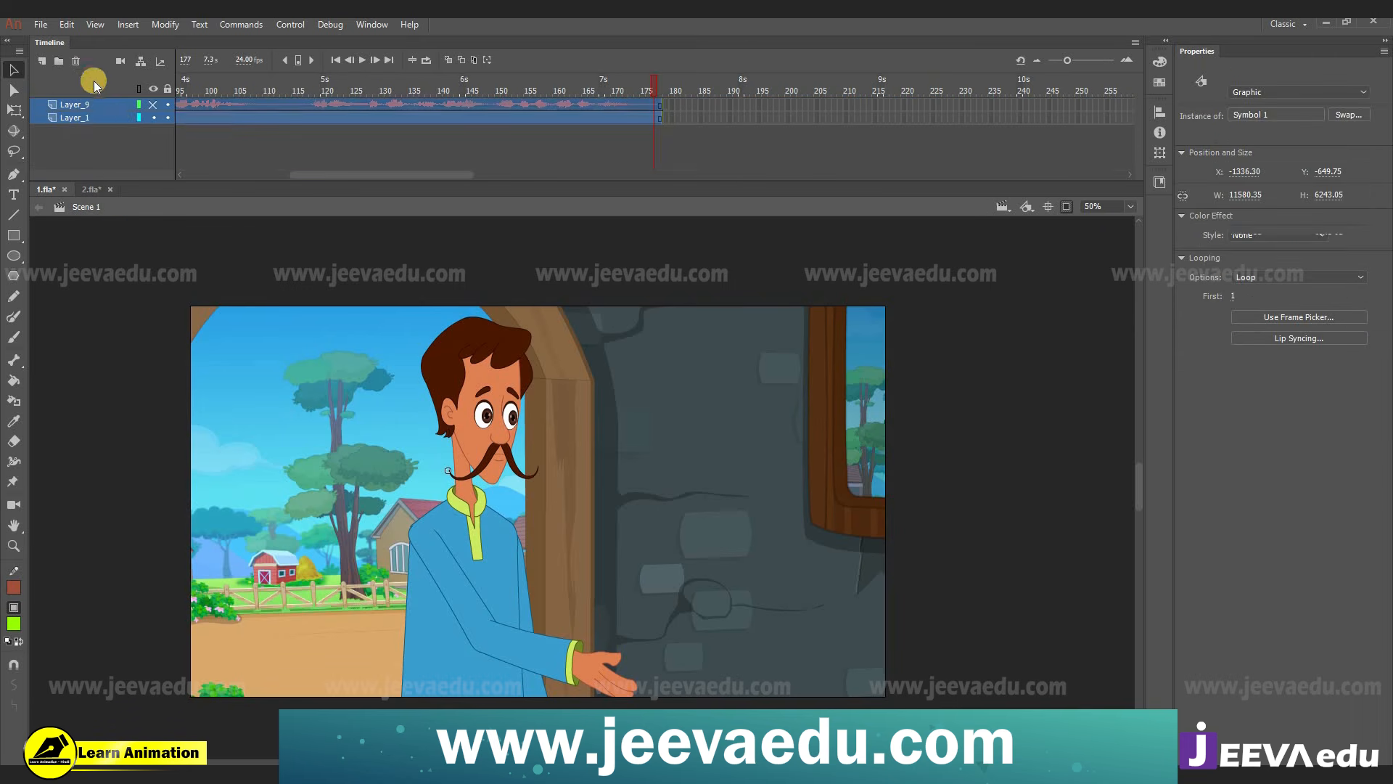
pyautogui.click(76, 61)
pyautogui.rightClick(102, 105)
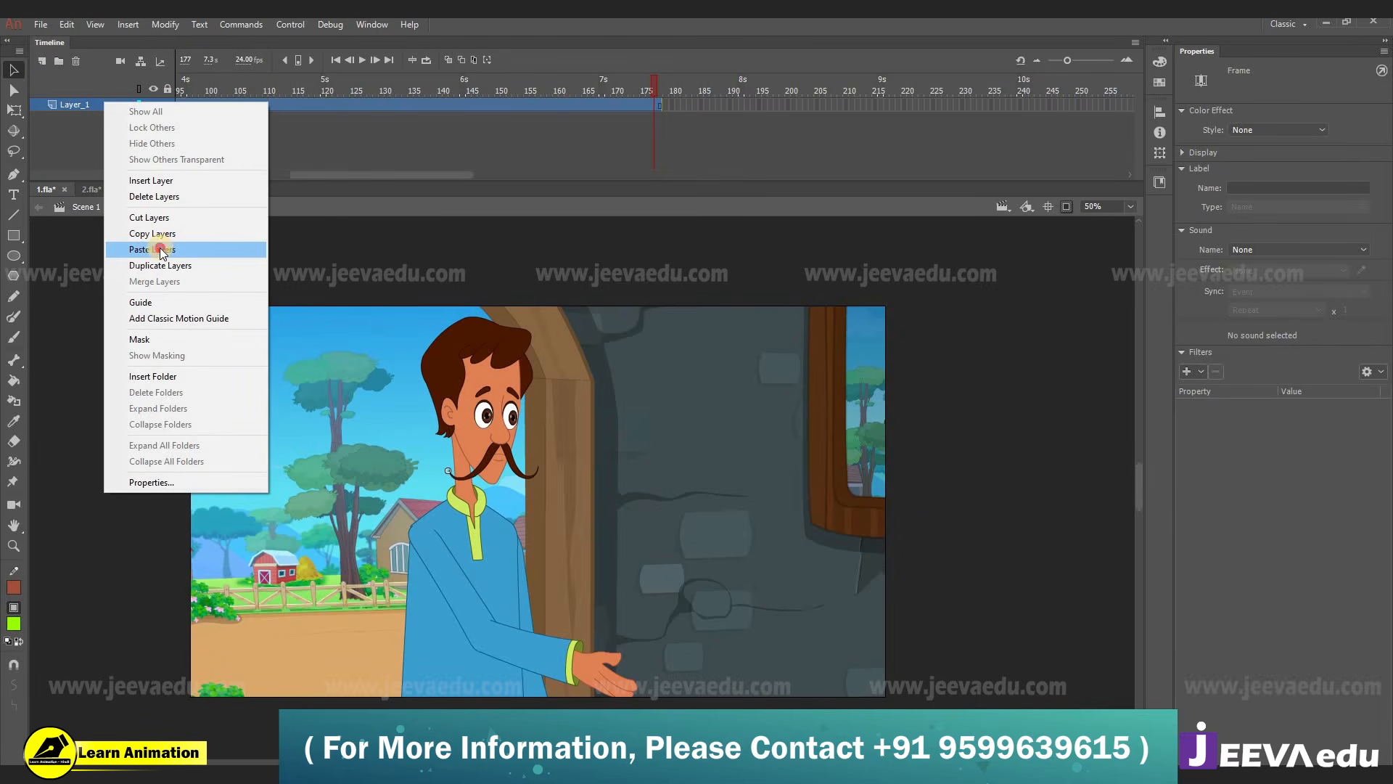
pyautogui.click(161, 249)
pyautogui.moveTo(659, 105); pyautogui.dragTo(696, 119)
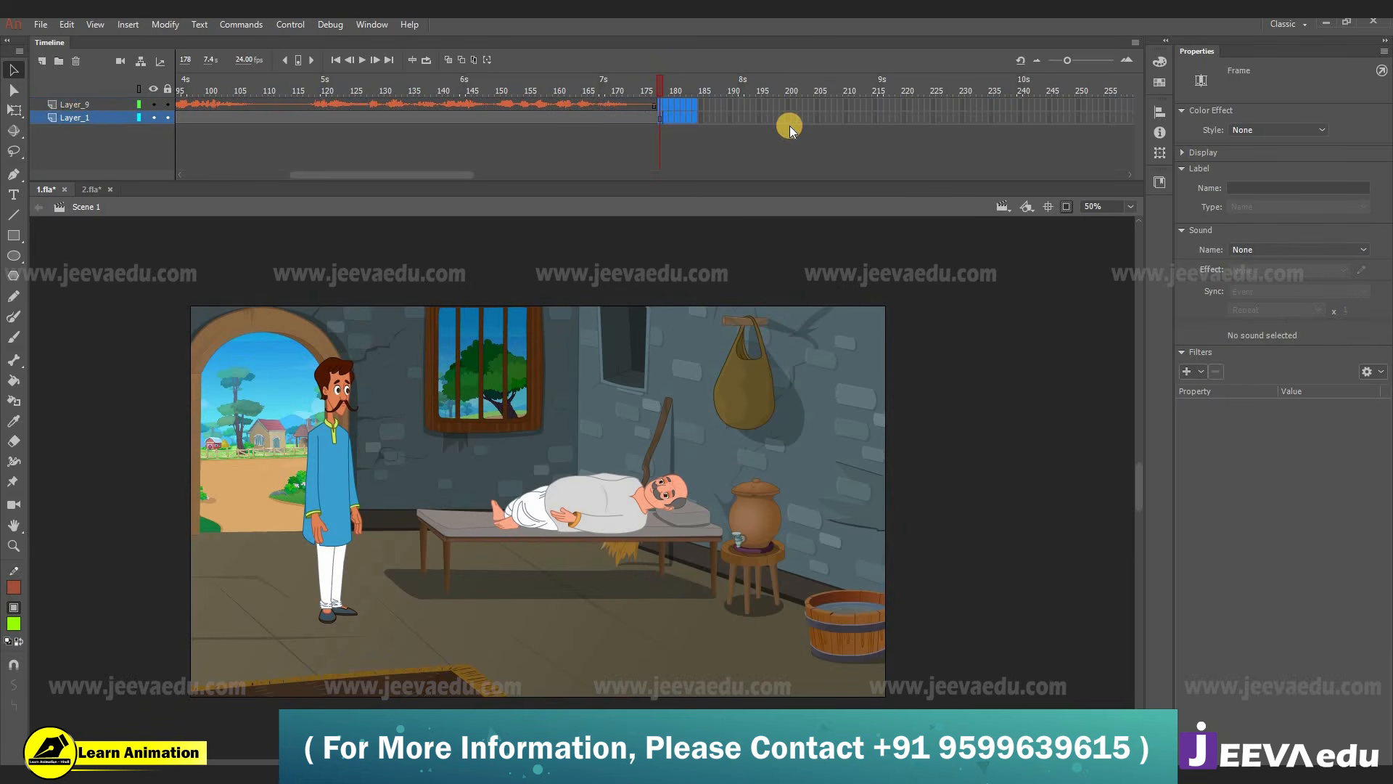
pyautogui.hotkey('shift', 'F5')
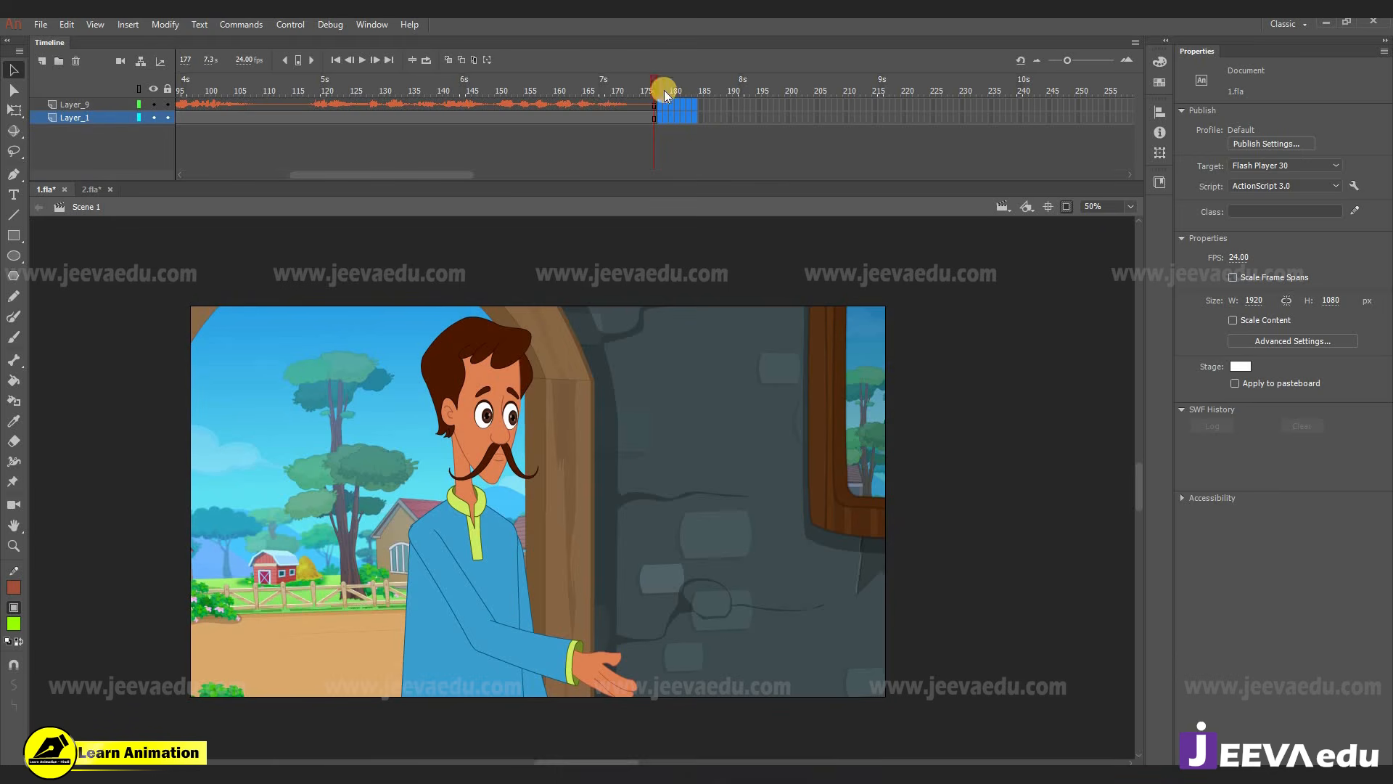
# - Display the artwork beyond the stage edges and view the whole room around the stage at 6%
pyautogui.keyDown('alt'); pyautogui.click(682, 401); pyautogui.keyUp('alt')
pyautogui.click(1066, 208)
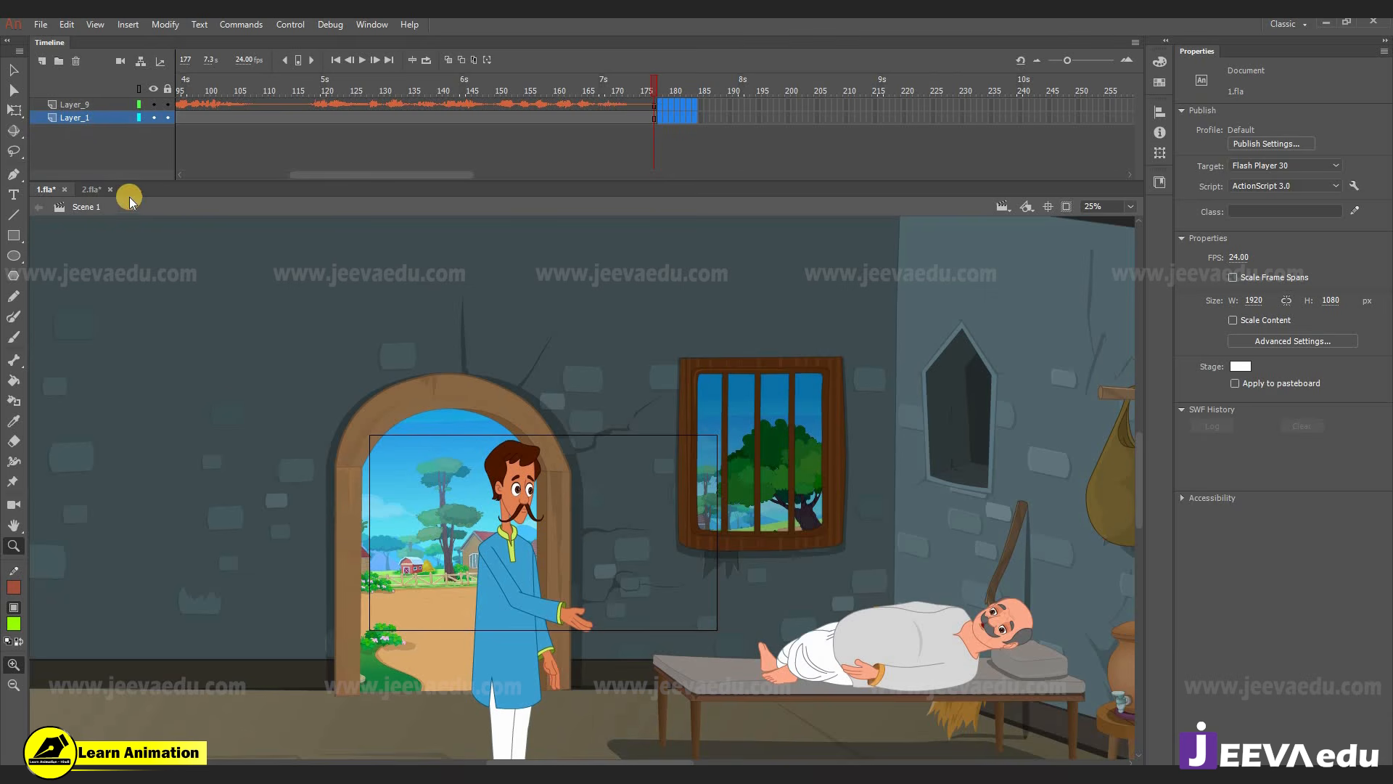
pyautogui.keyDown('alt'); pyautogui.click(579, 583); pyautogui.keyUp('alt')
pyautogui.keyDown('alt'); pyautogui.click(578, 583); pyautogui.keyUp('alt')
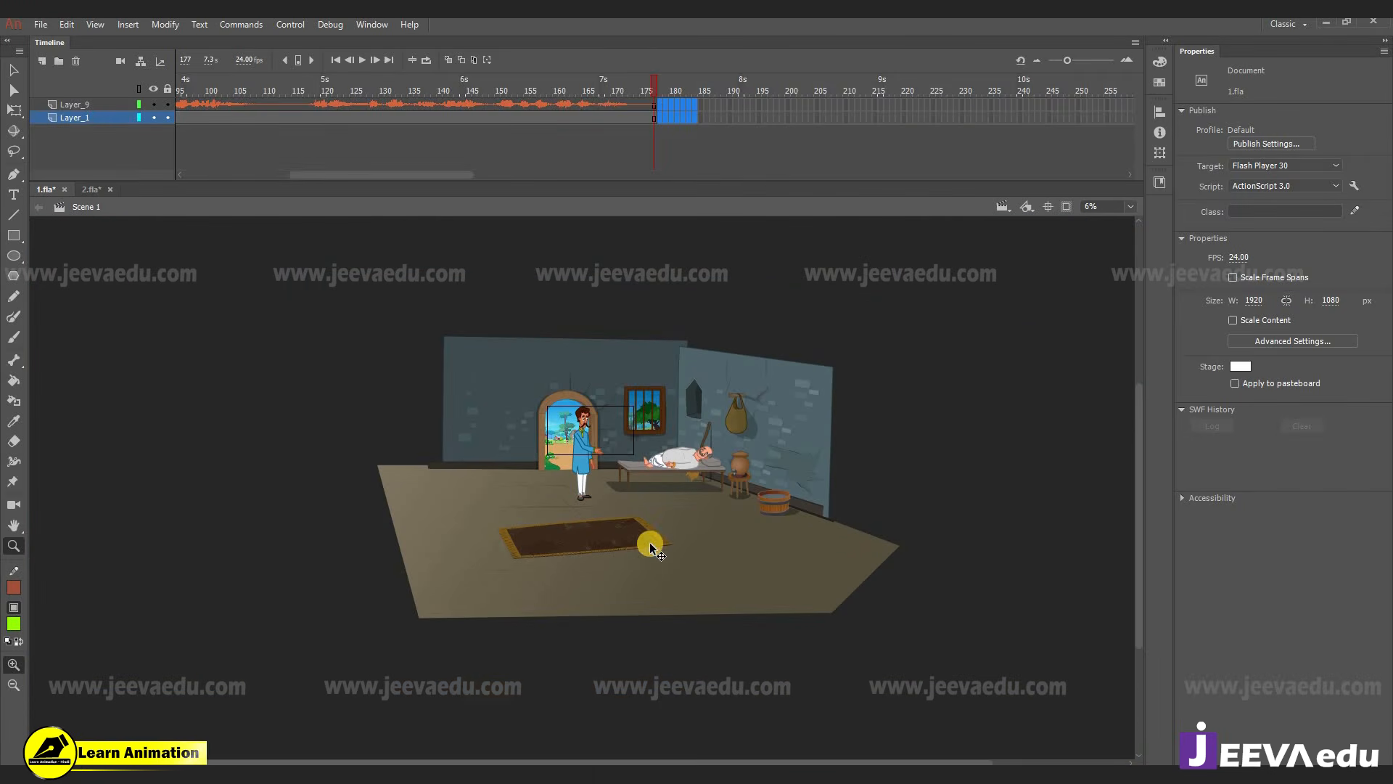
# - Try moving the room symbol slightly upward, undo the move, and deselect it
pyautogui.click(616, 536)
pyautogui.moveTo(635, 550)
pyautogui.mouseDown()
pyautogui.moveTo(535, 520)
pyautogui.moveTo(635, 524)
pyautogui.mouseUp()
pyautogui.hotkey('ctrl', 'z')
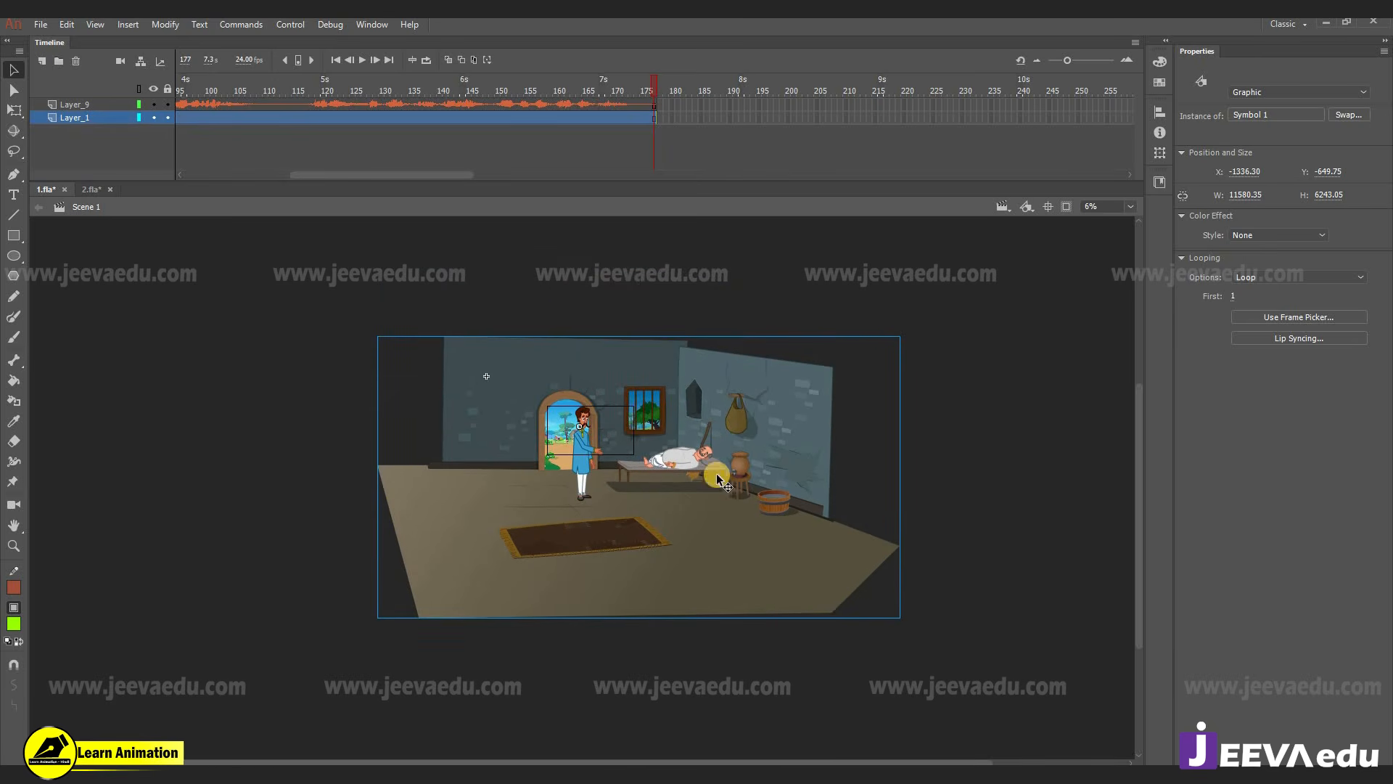
pyautogui.click(942, 363)
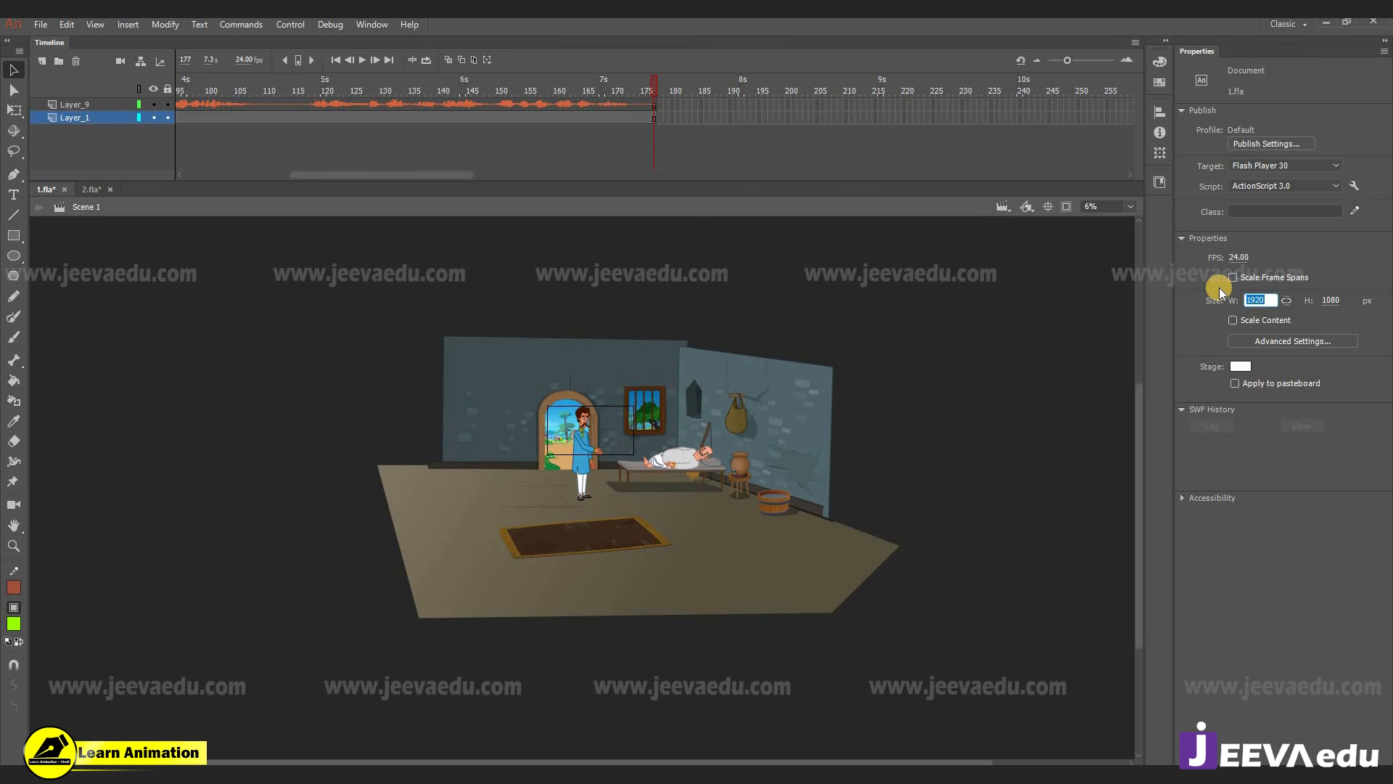
# - Try a stage width of 3020 px, temporarily hiding Layer_1 to check the bare stage
pyautogui.write('30')
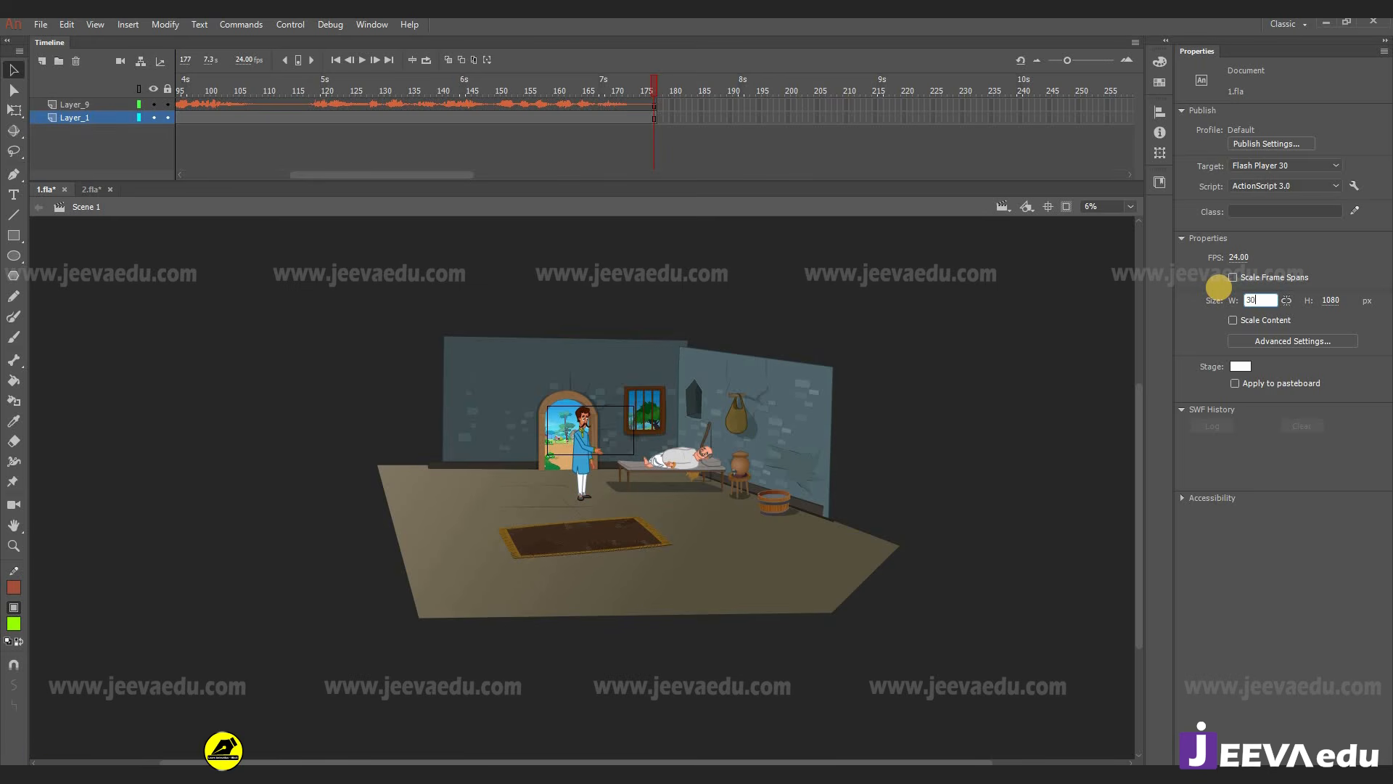
pyautogui.write('20')
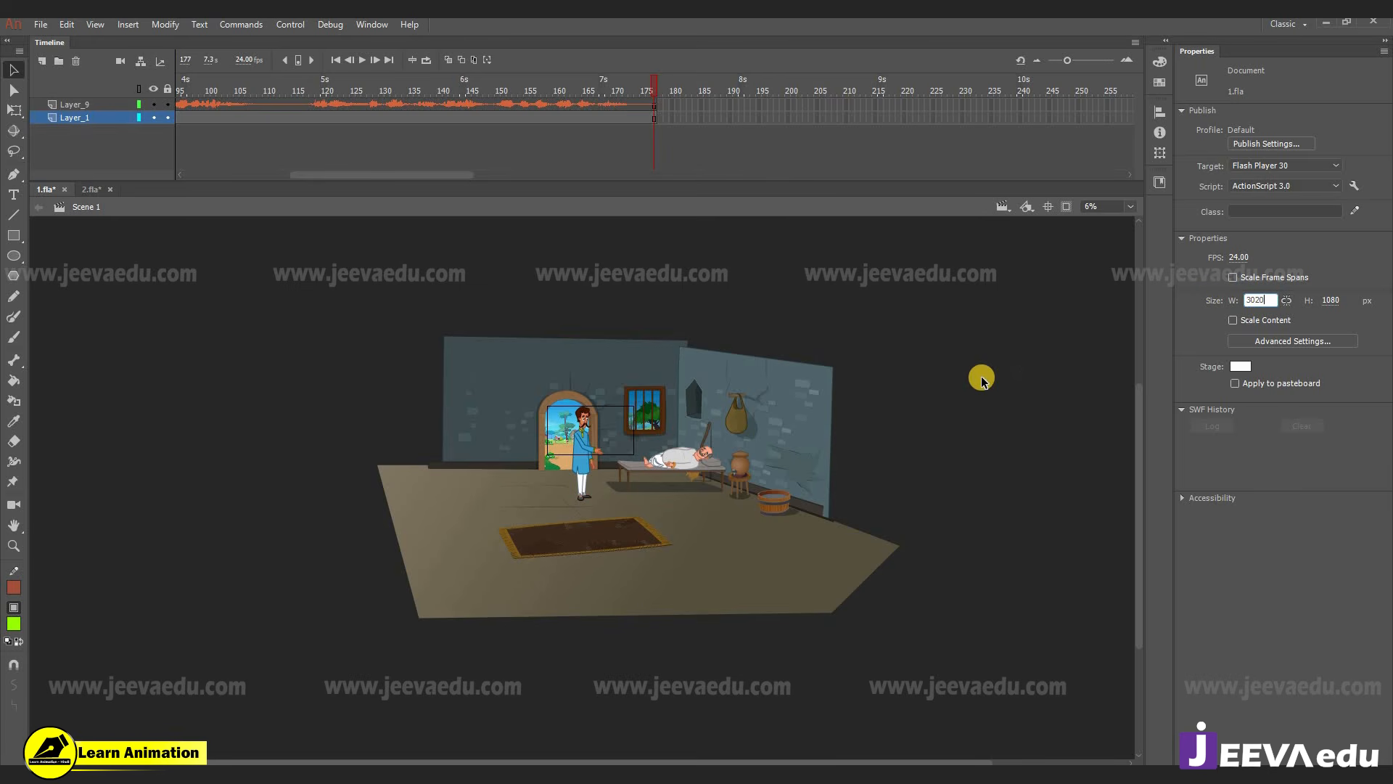
pyautogui.write('z')
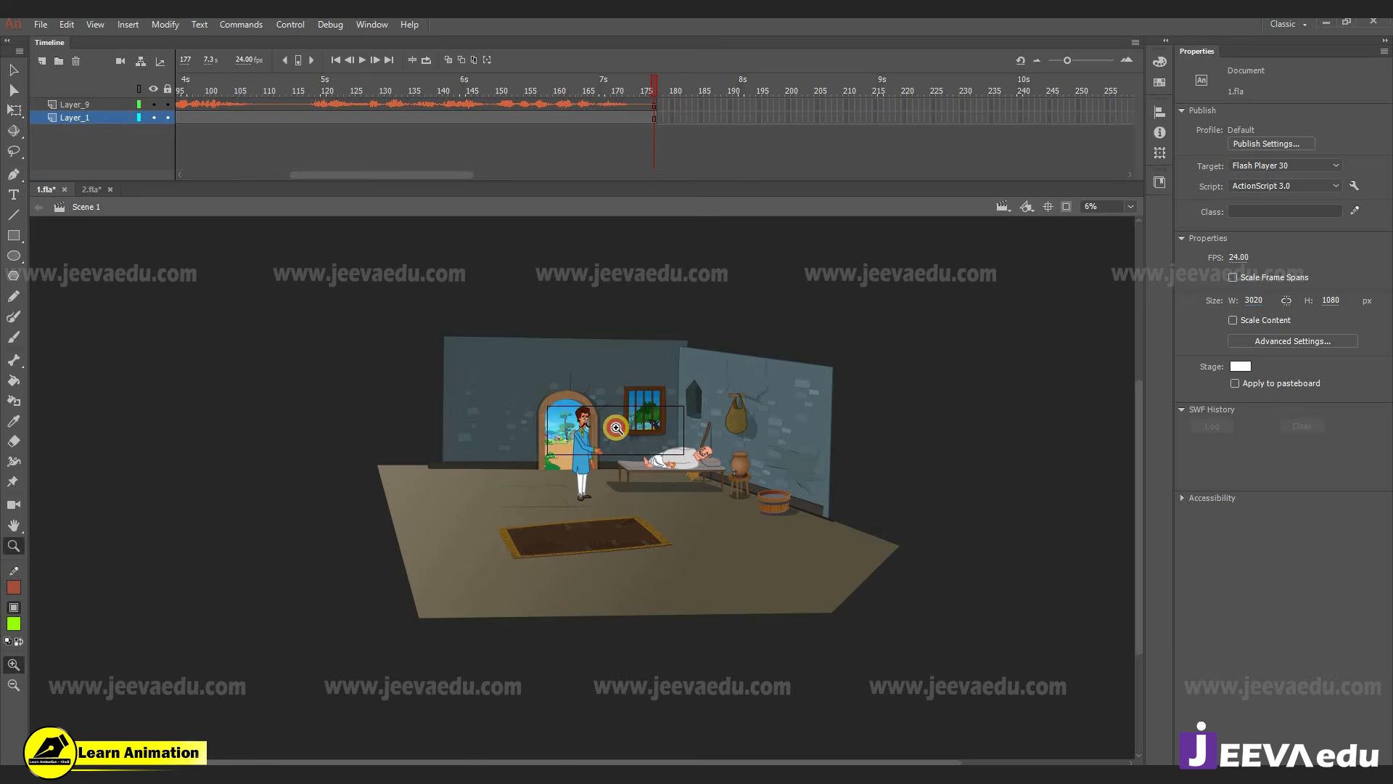
pyautogui.click(616, 428)
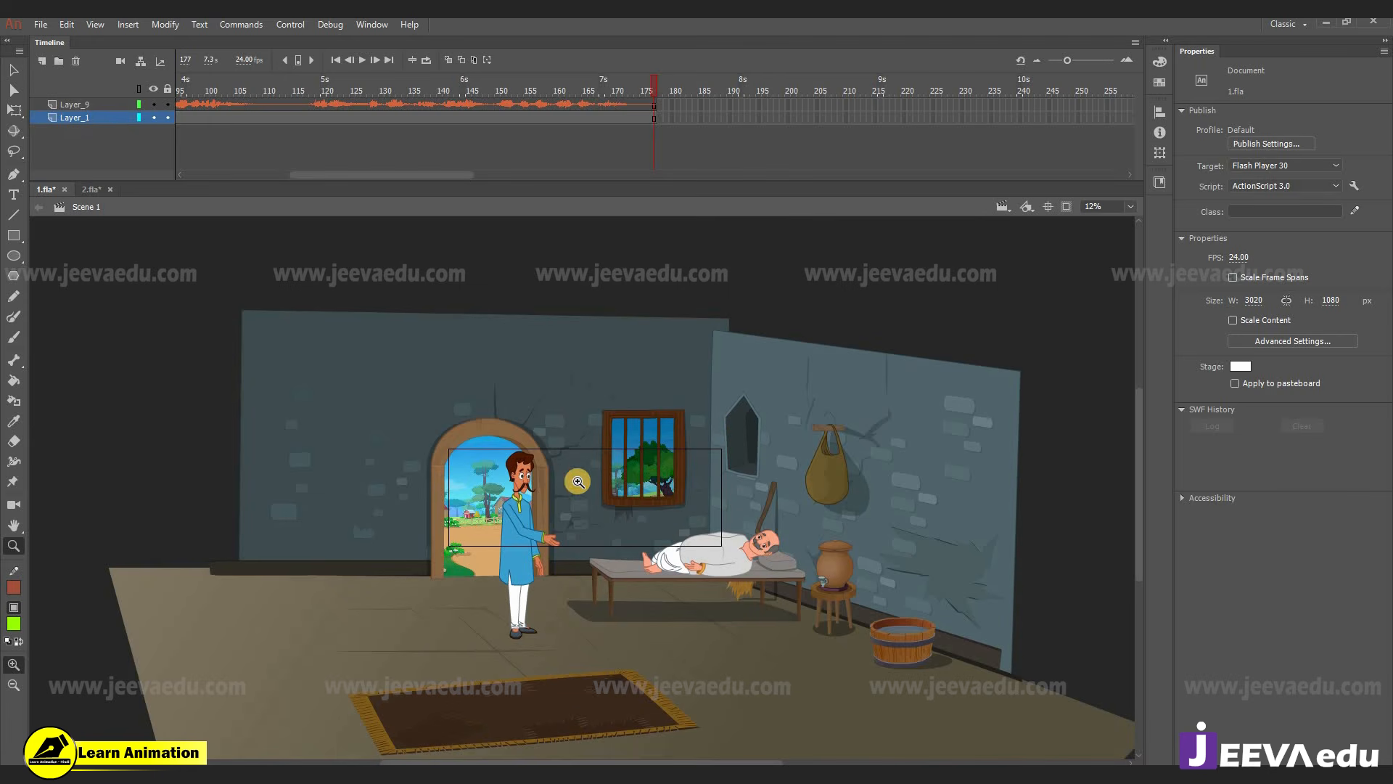
pyautogui.click(153, 118)
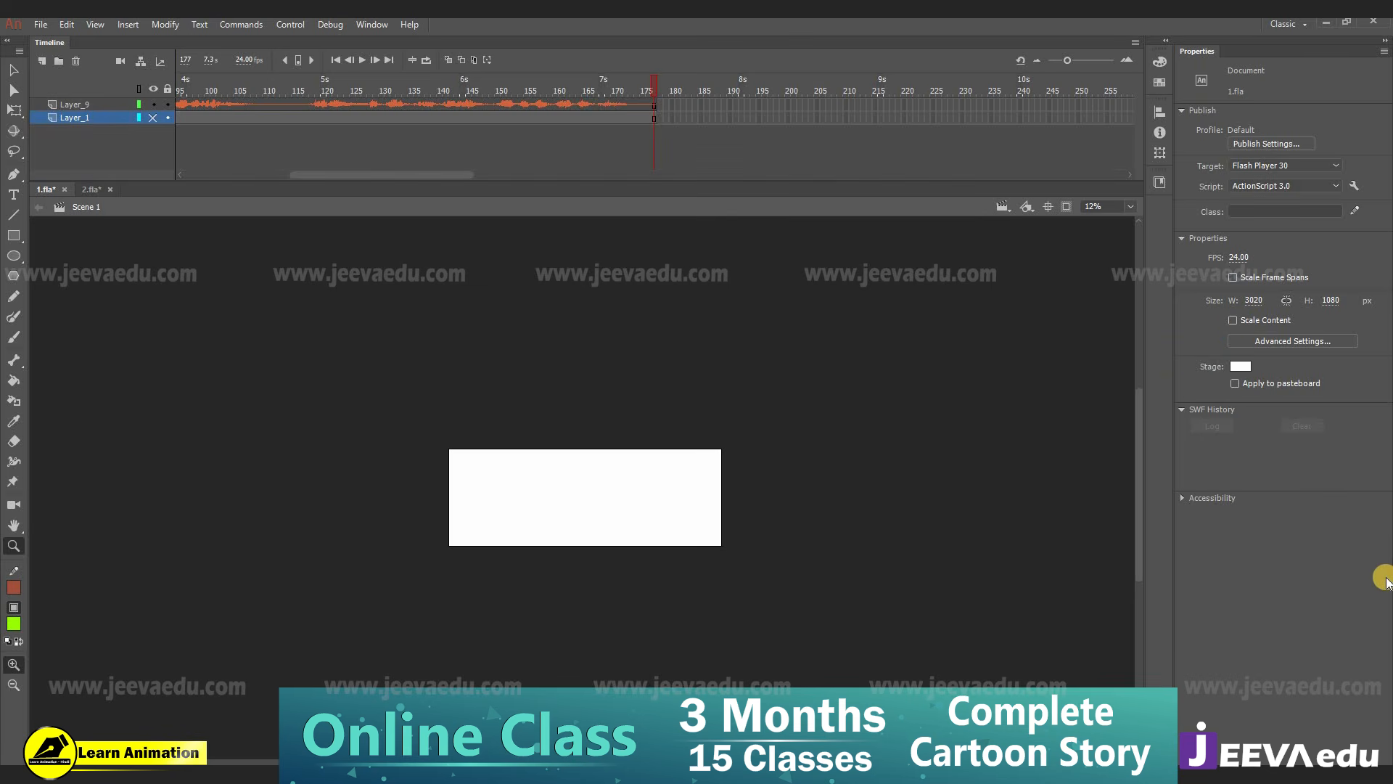
pyautogui.click(1259, 302)
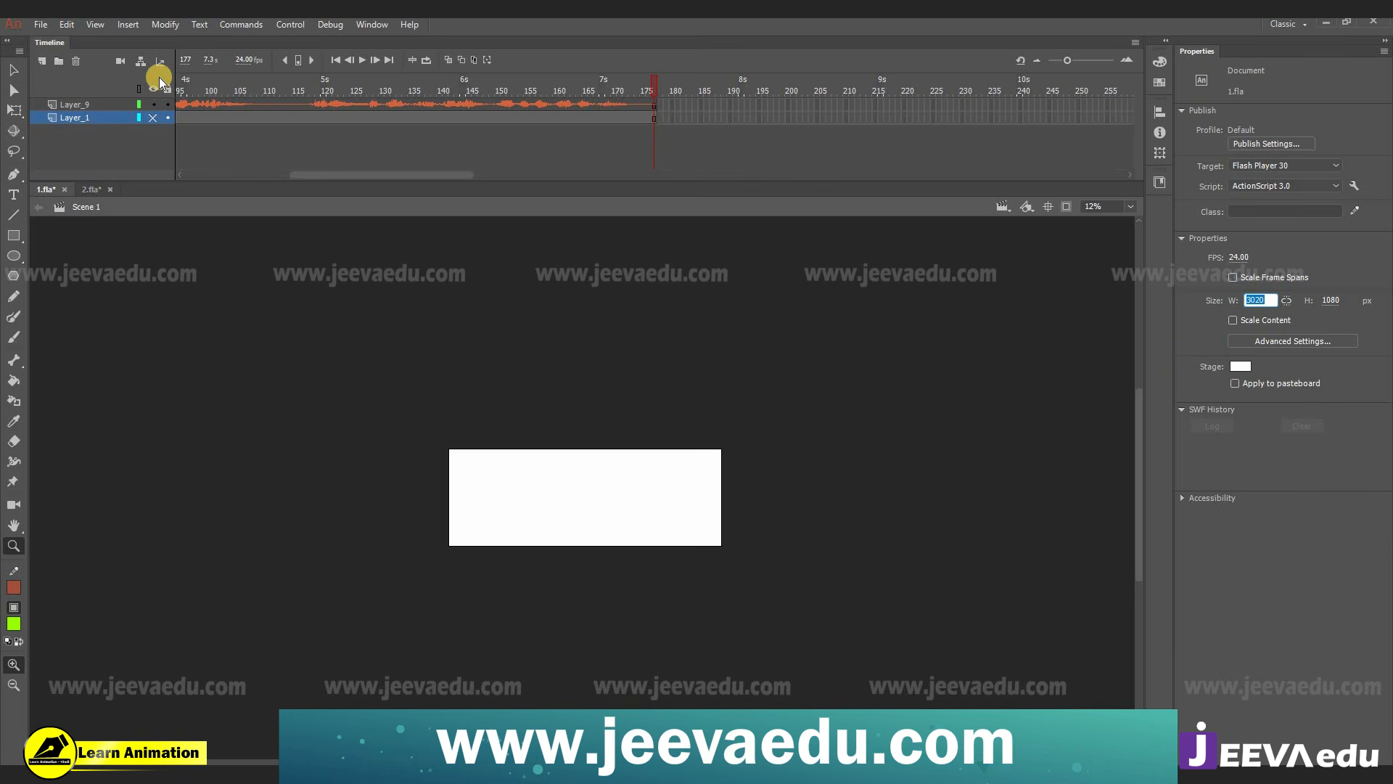
pyautogui.click(151, 116)
# - Select the room symbol, examine the artwork and tweened layers inside Symbol 1, and return to Scene 1
pyautogui.press('v')
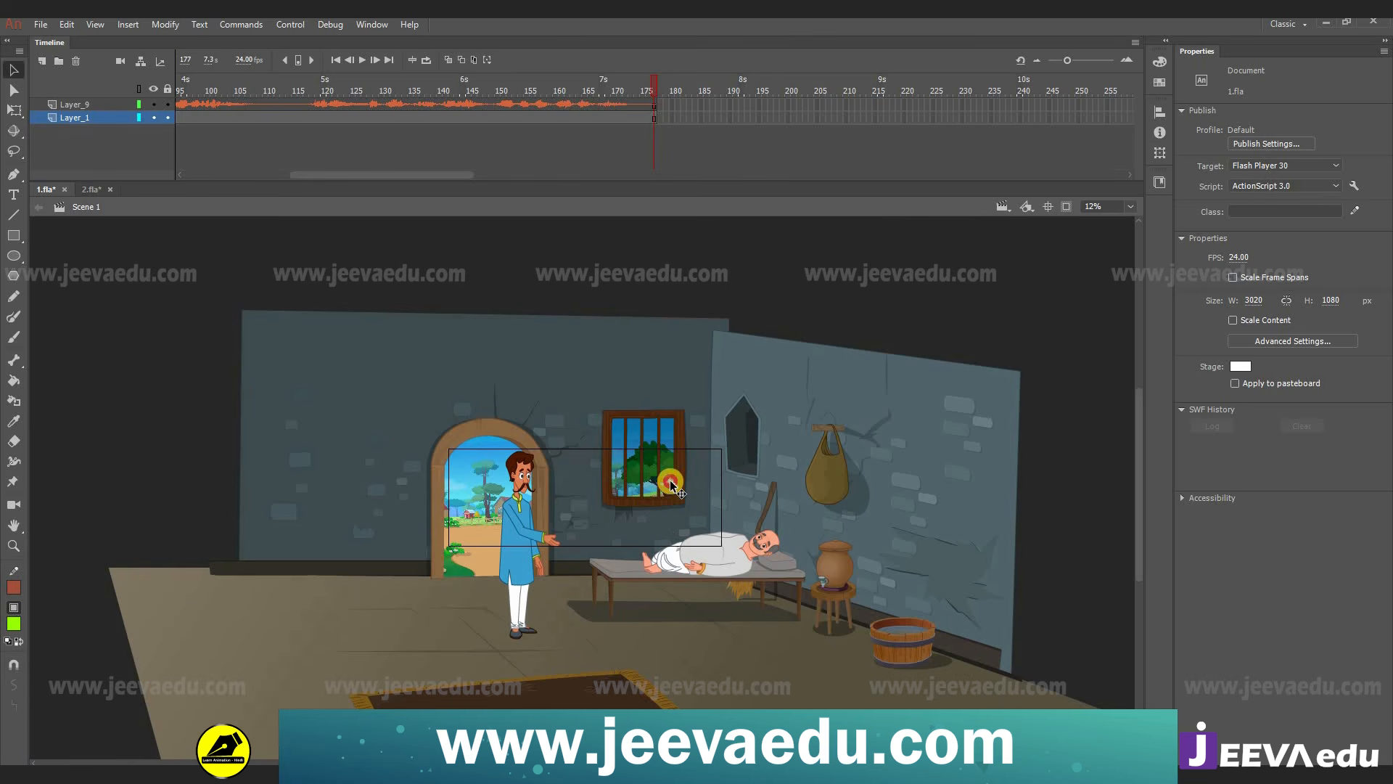
pyautogui.click(639, 482)
pyautogui.moveTo(639, 482); pyautogui.dragTo(676, 518)
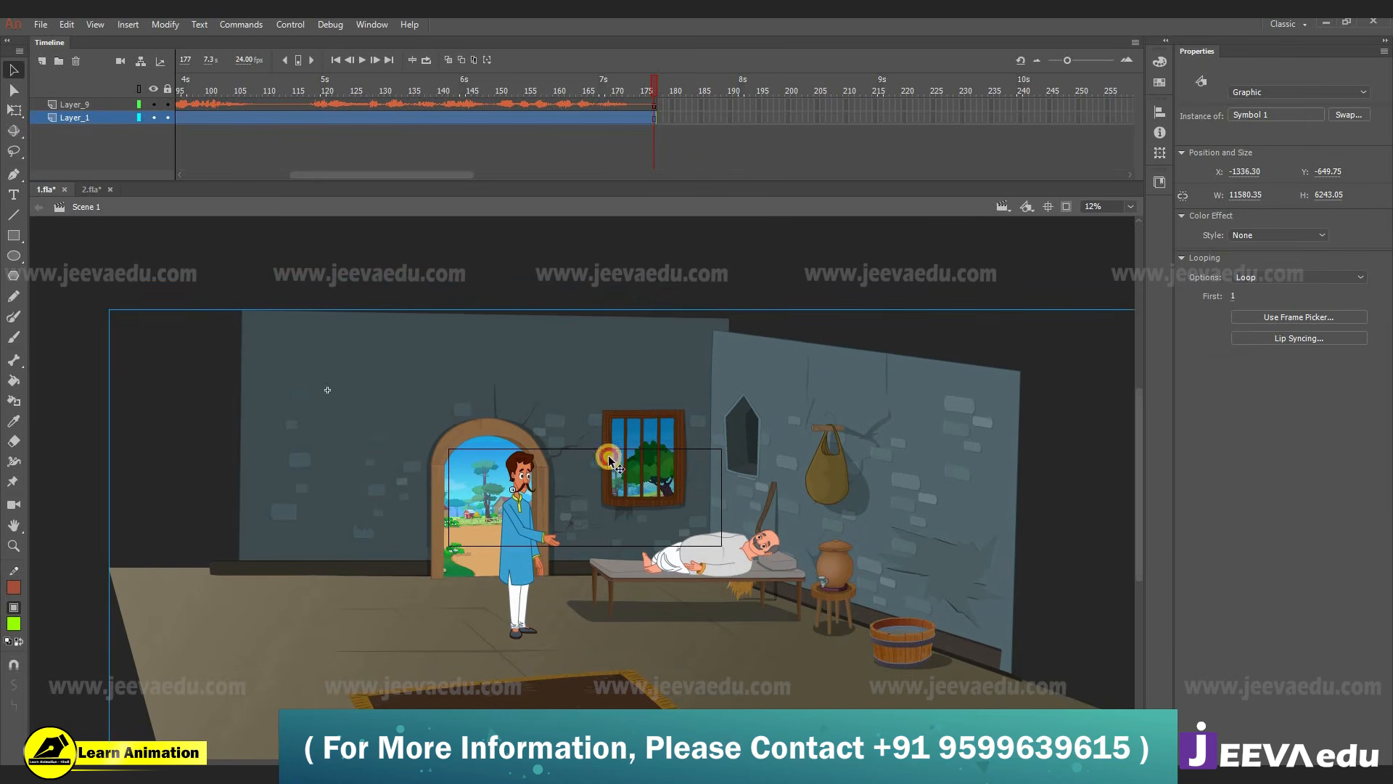
pyautogui.doubleClick(607, 458)
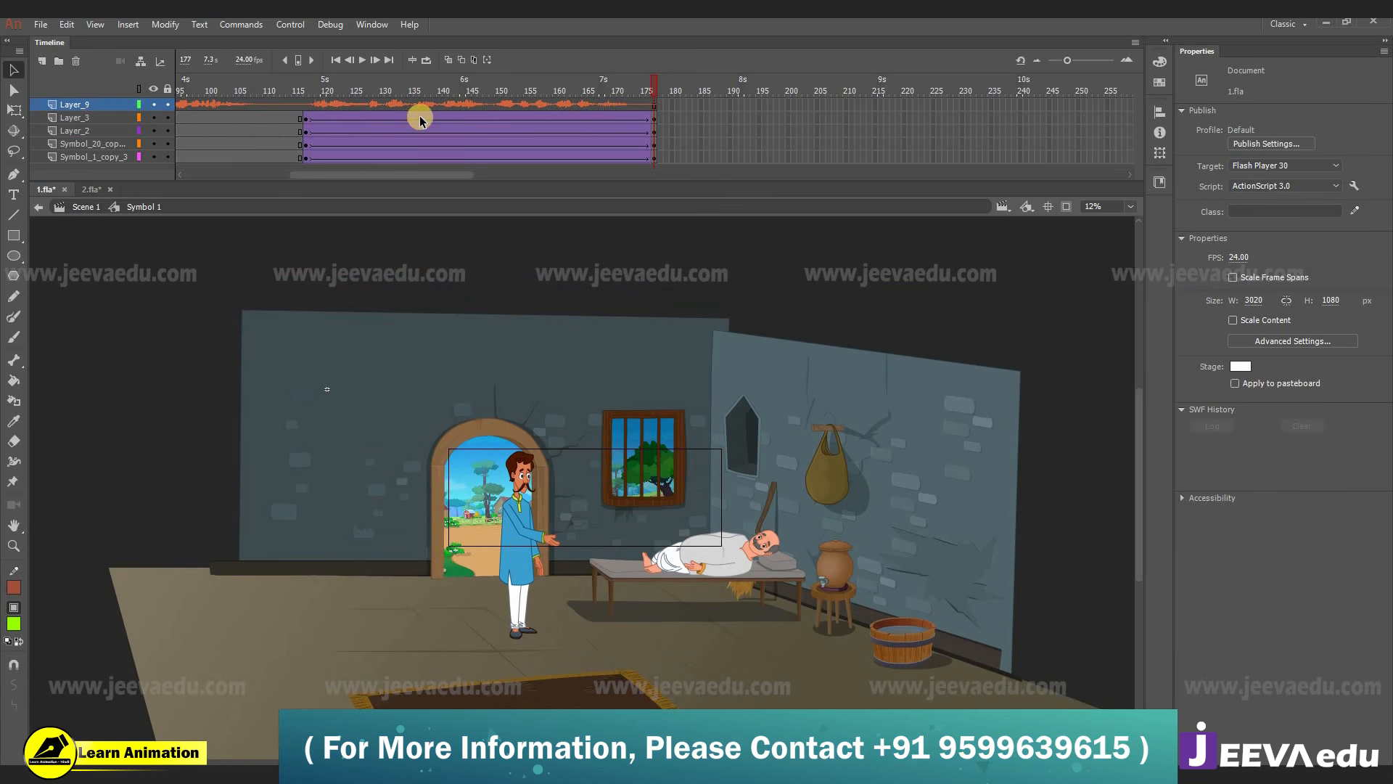
pyautogui.click(544, 408)
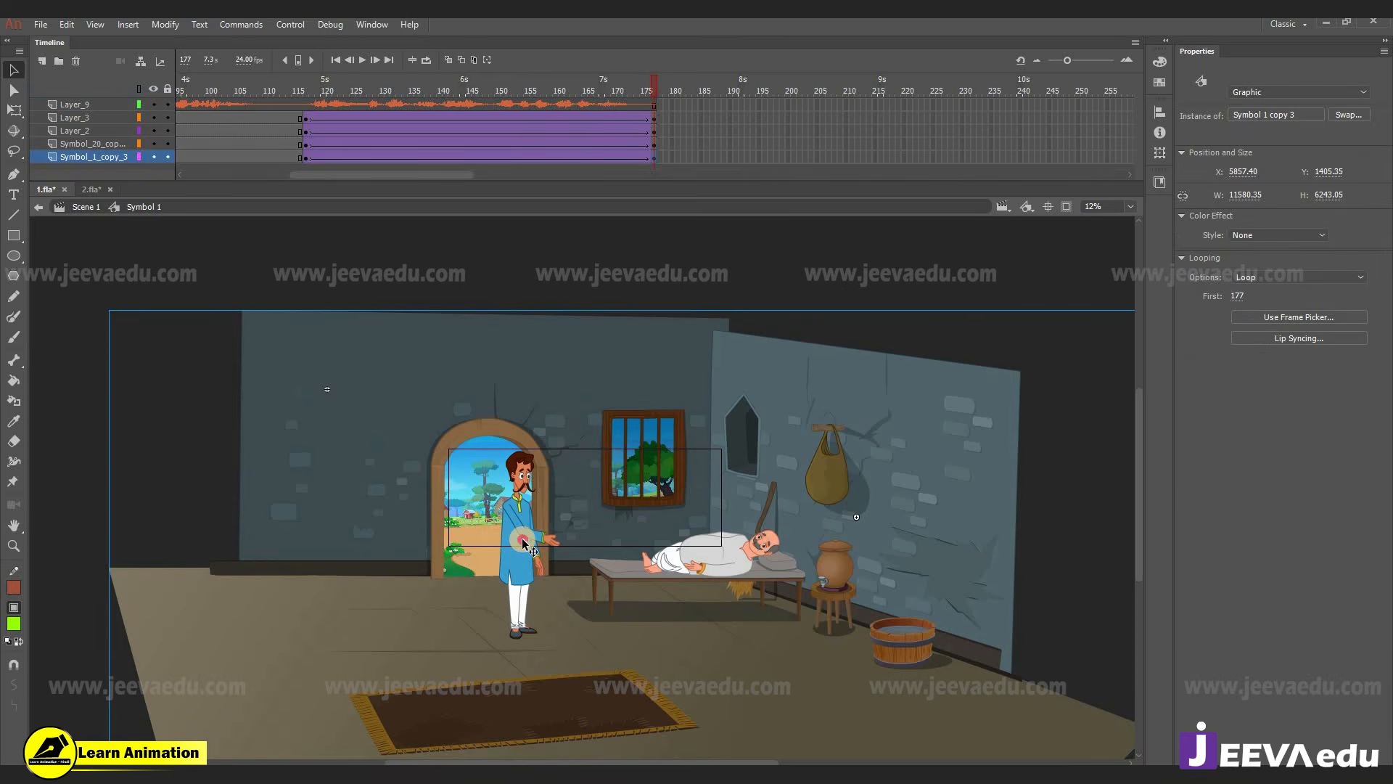
pyautogui.click(91, 207)
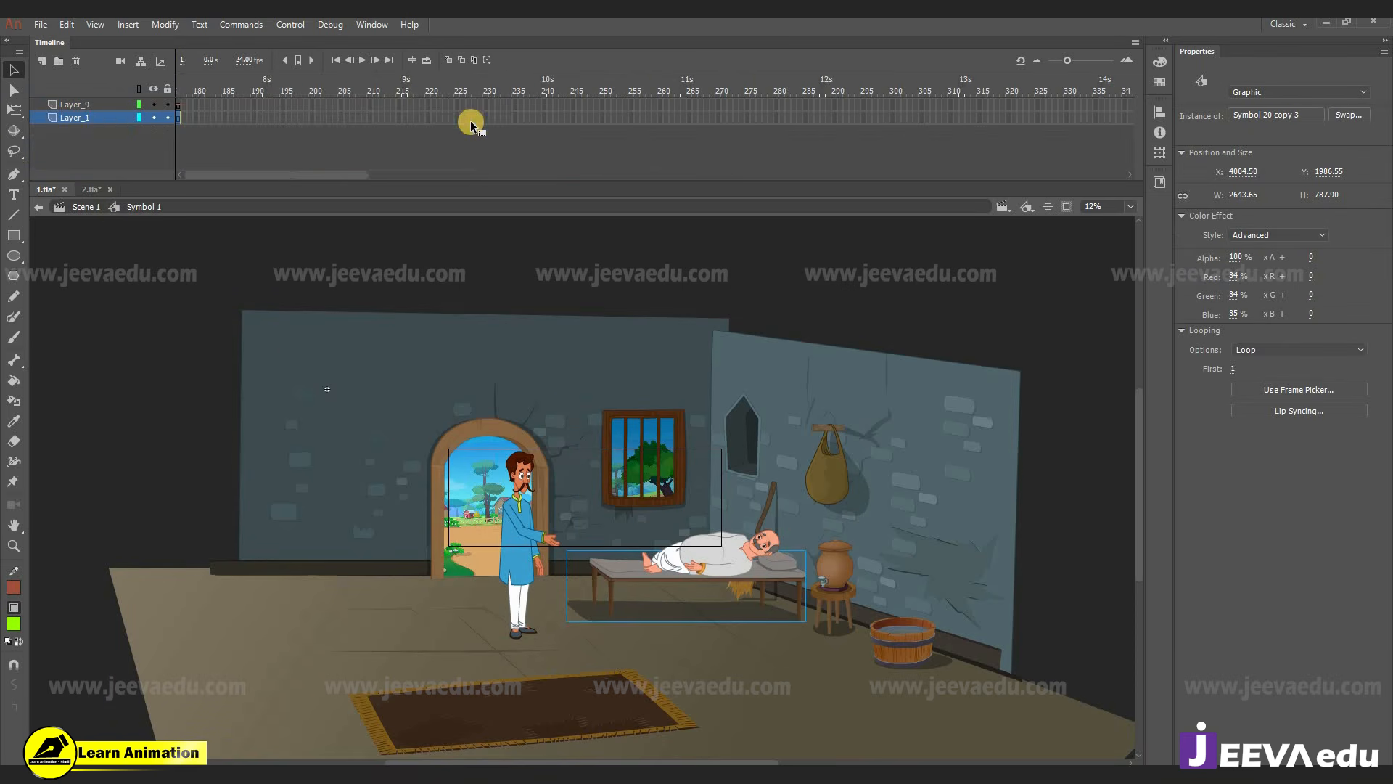
# - Set the stage width to 1920 px and hide Layer_1 to check the bare stage
pyautogui.click(1012, 325)
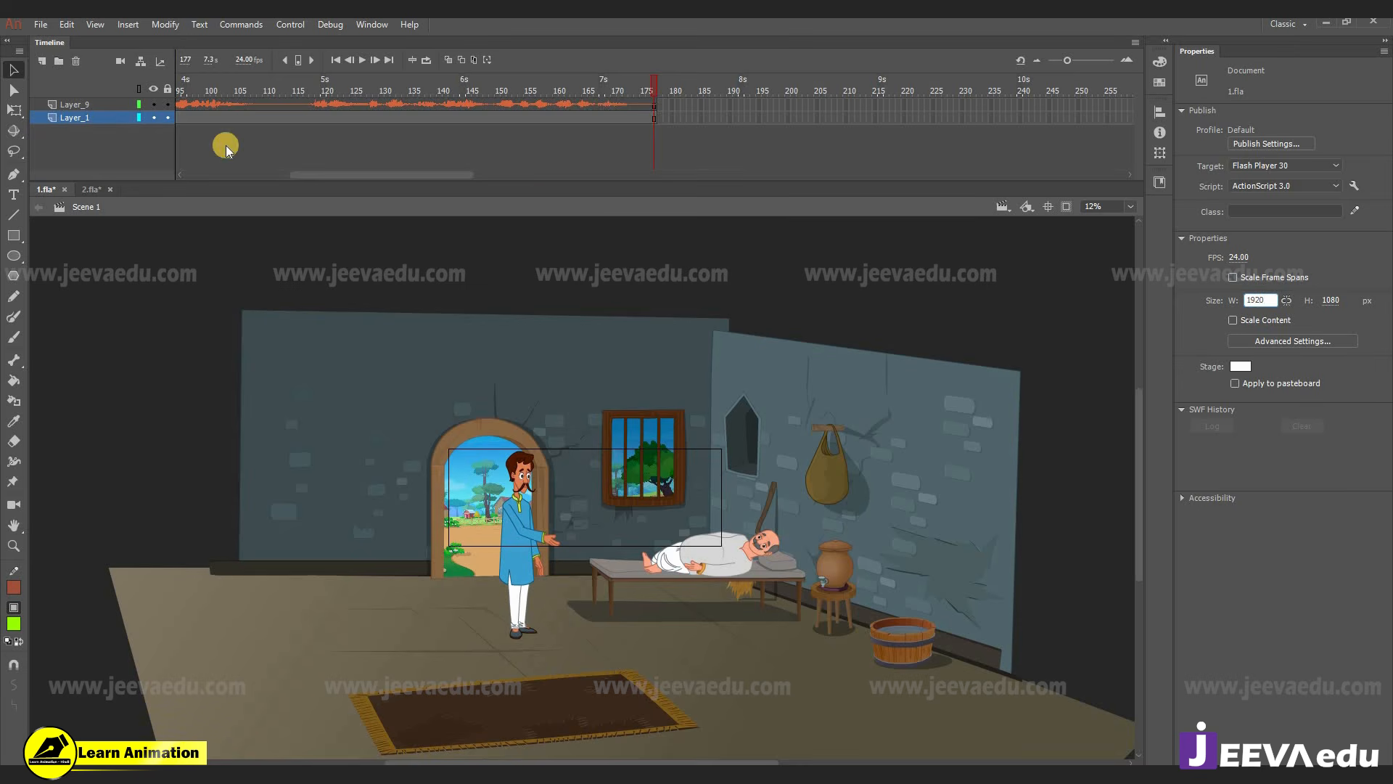
pyautogui.click(154, 113)
pyautogui.click(154, 113)
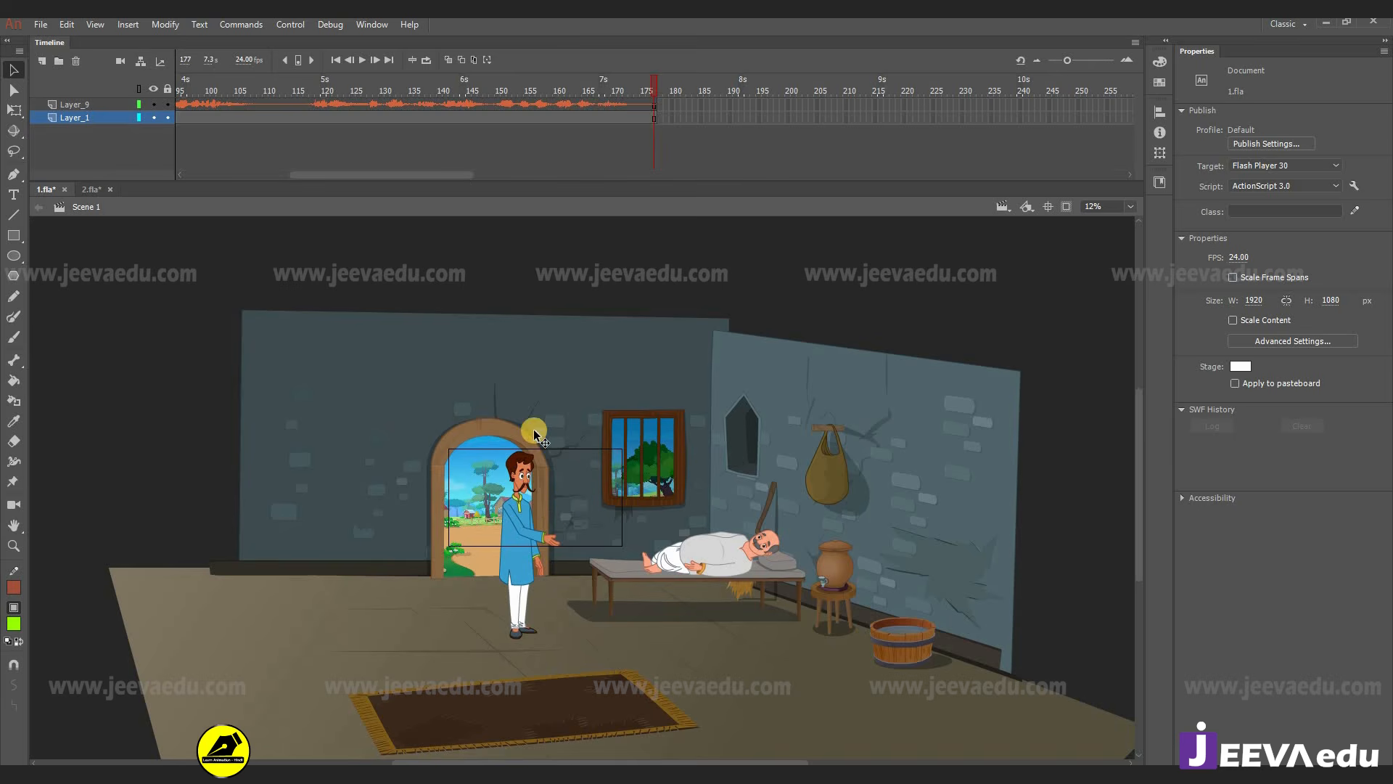
pyautogui.click(160, 122)
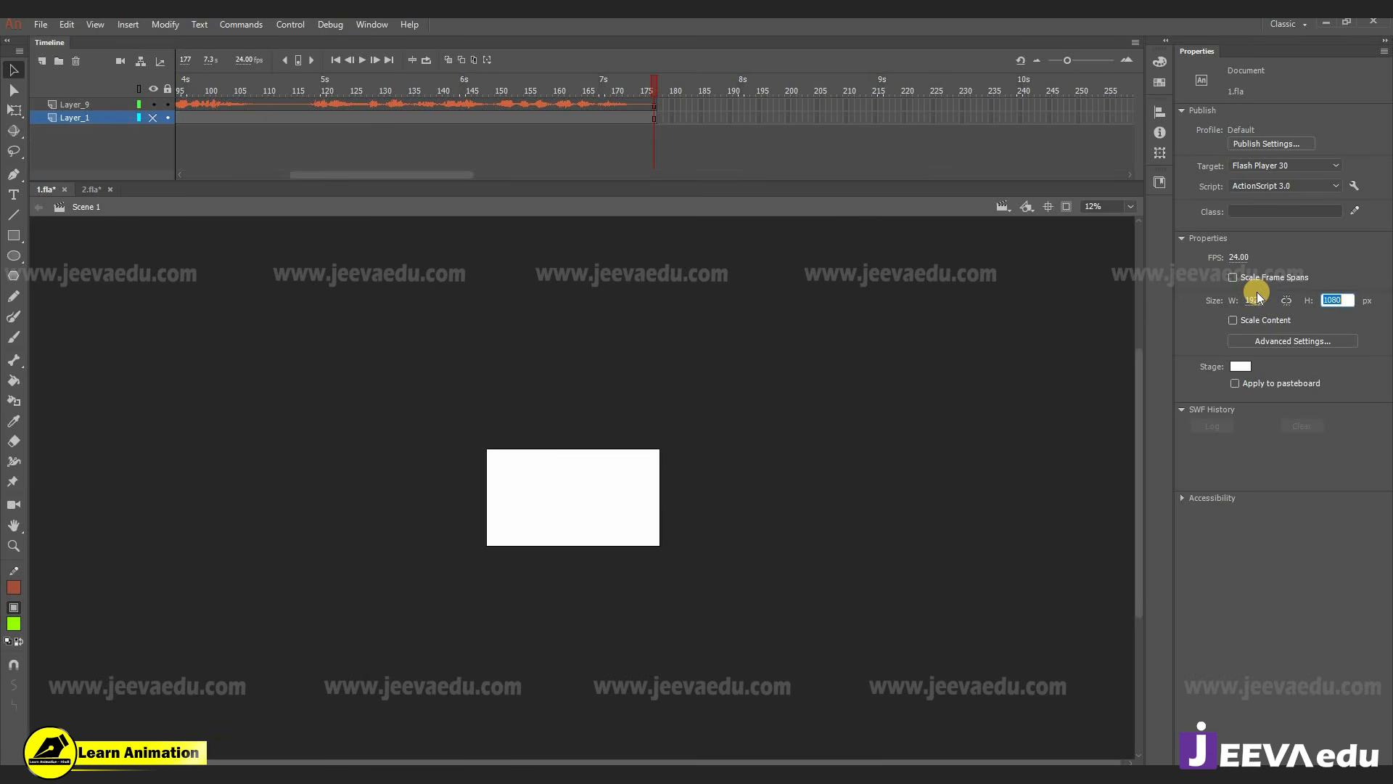
pyautogui.click(1333, 318)
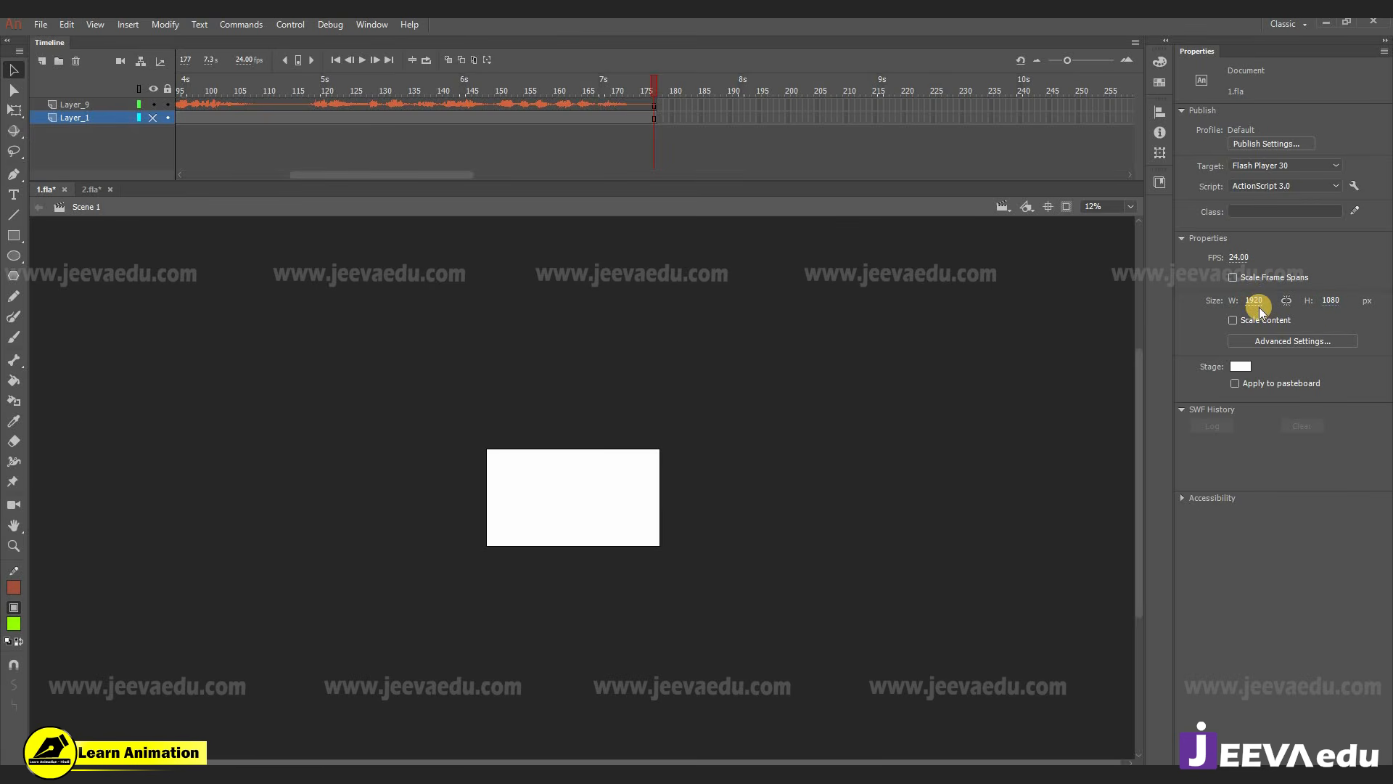
# - Show Layer_1 again, clip the artwork outside the stage, and view the stage at 50%
pyautogui.press('z')
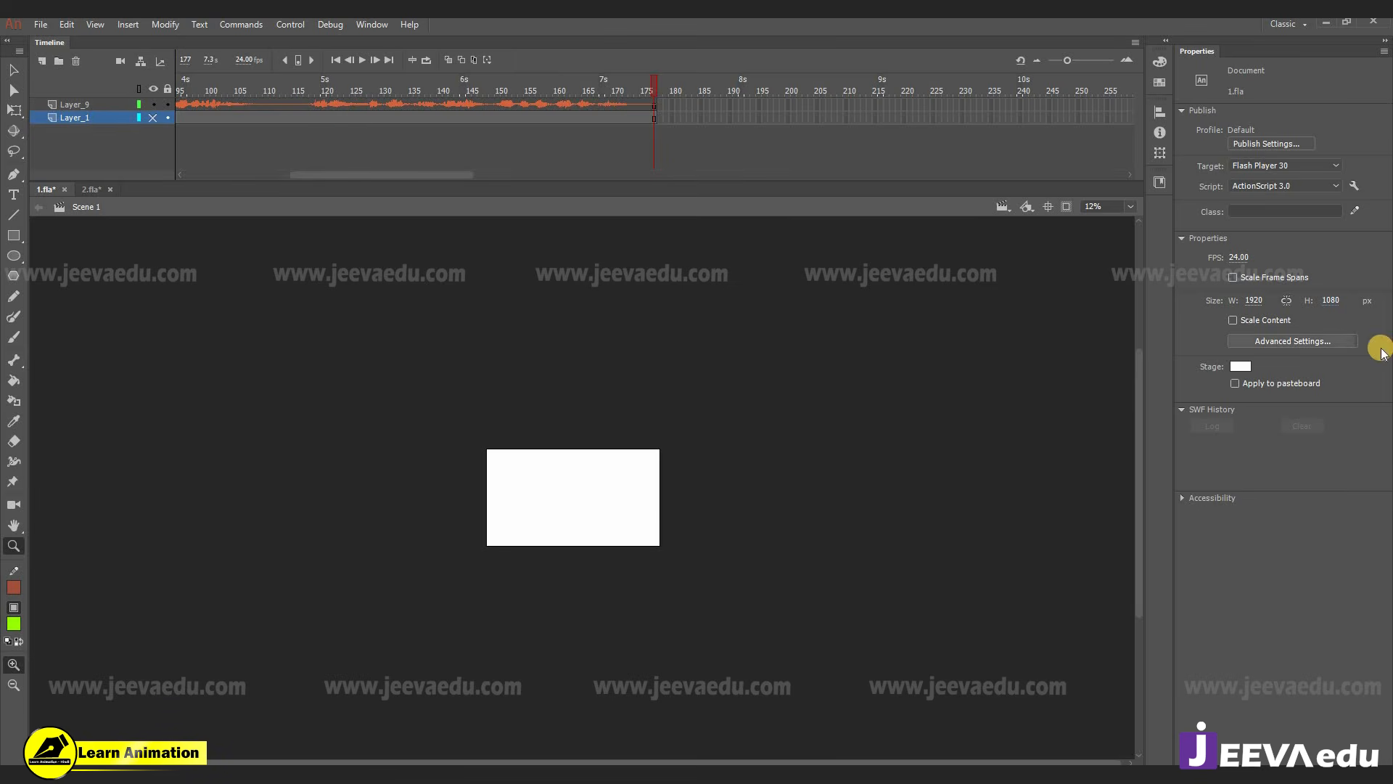
pyautogui.click(150, 120)
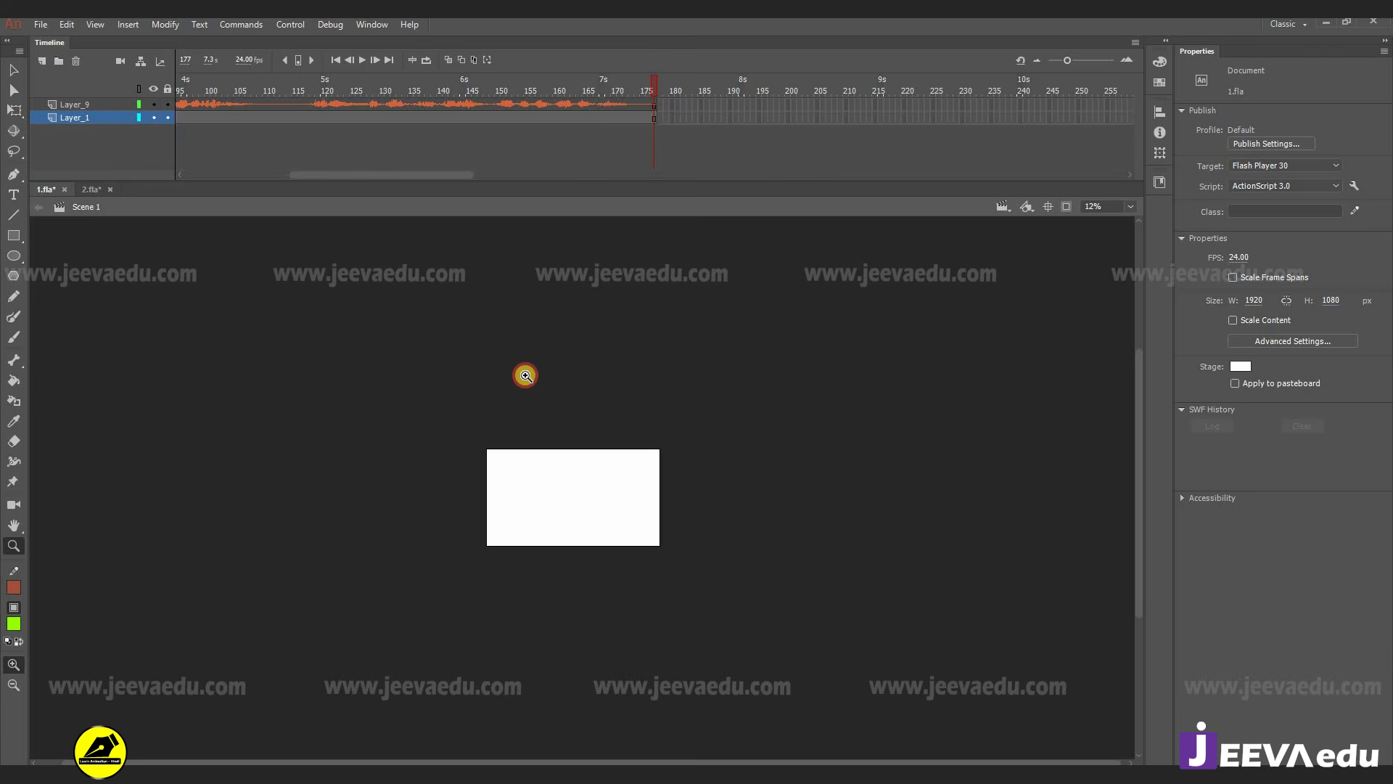
pyautogui.click(571, 486)
pyautogui.click(1068, 209)
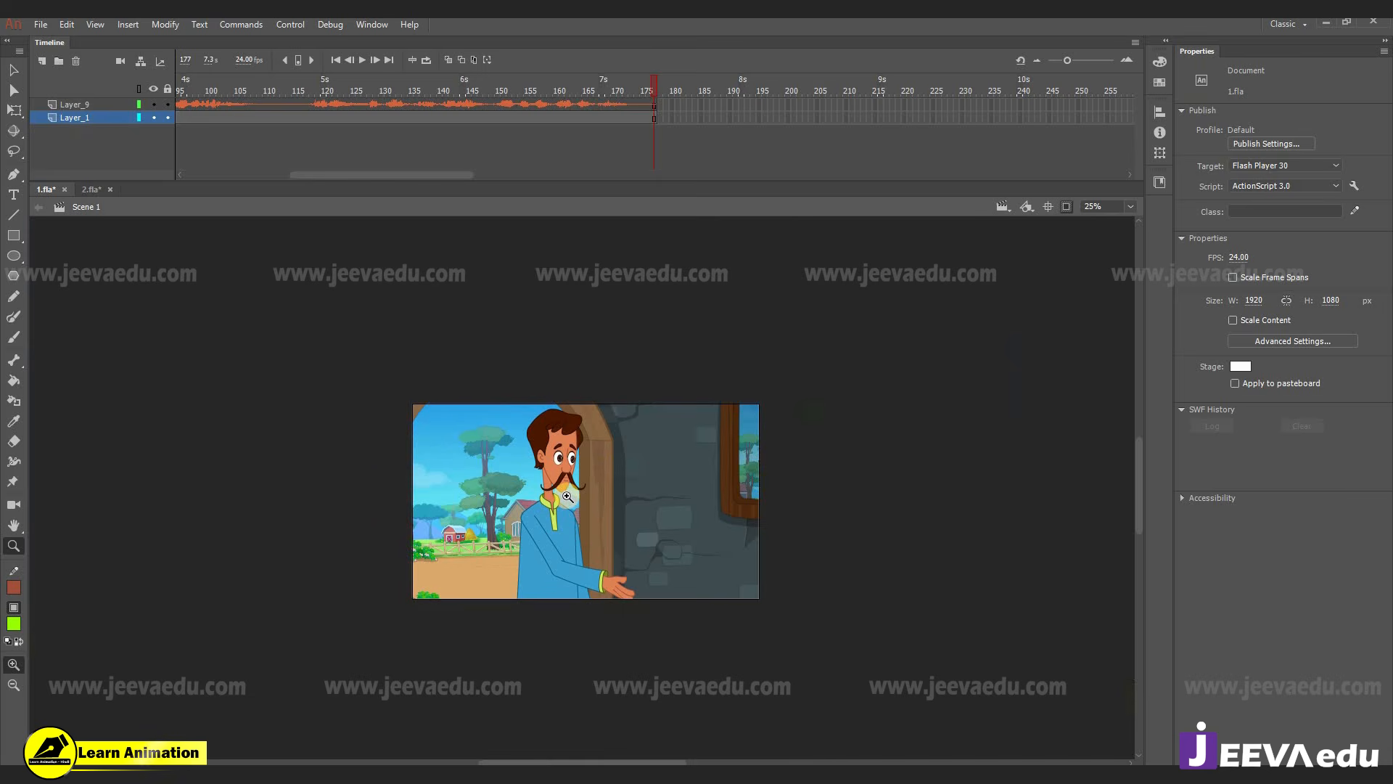
pyautogui.click(616, 520)
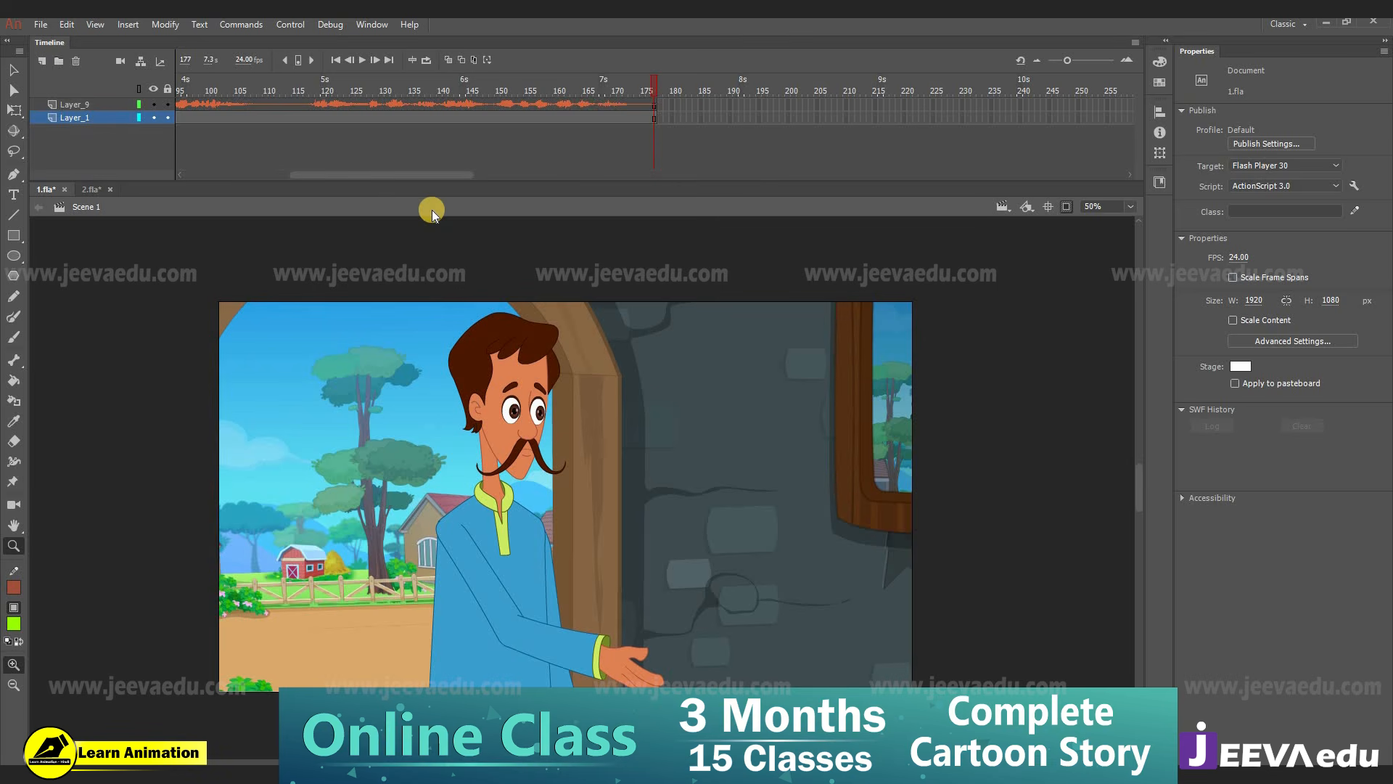
# - Play the Scene 1 timeline from its beginning to review the animation with its audio
pyautogui.moveTo(21, 173); pyautogui.dragTo(21, 174)
pyautogui.moveTo(192, 87); pyautogui.dragTo(135, 85)
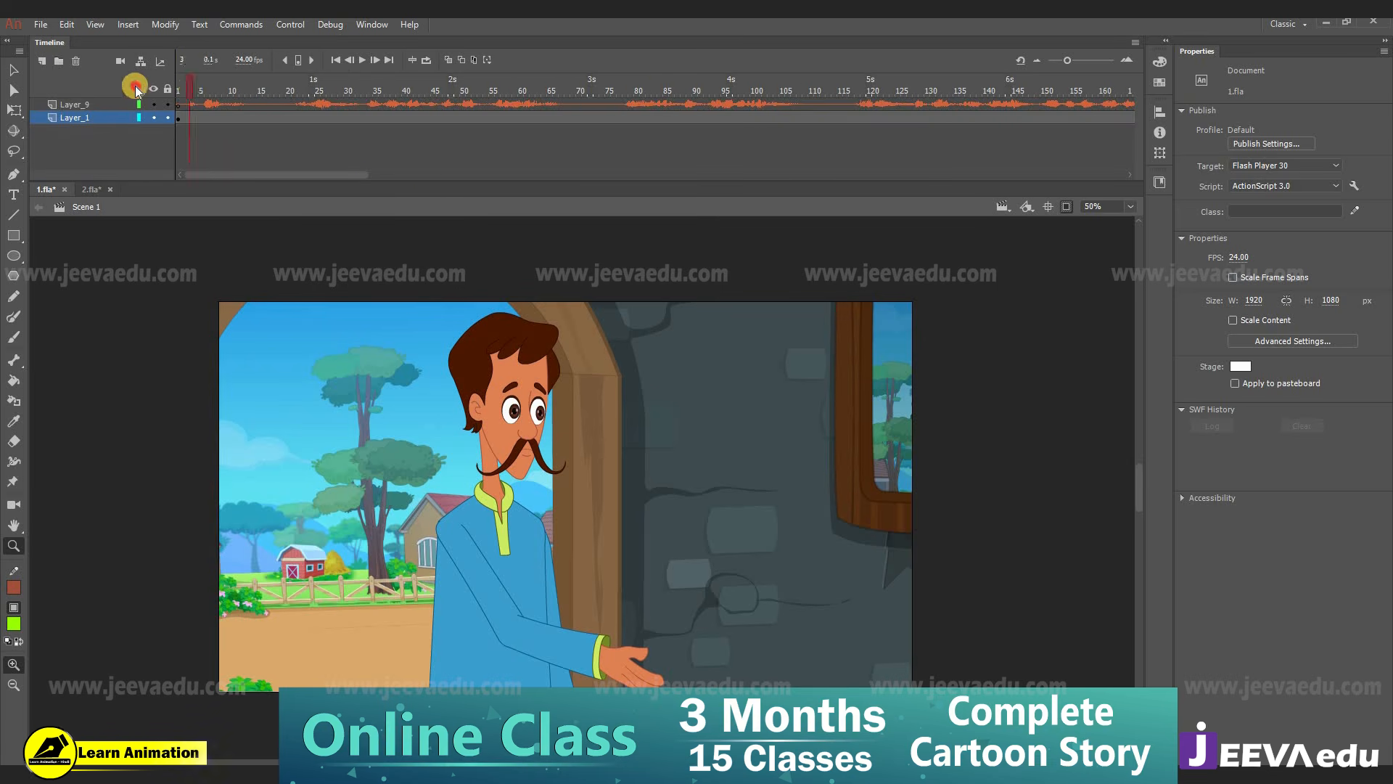
pyautogui.press('Return')
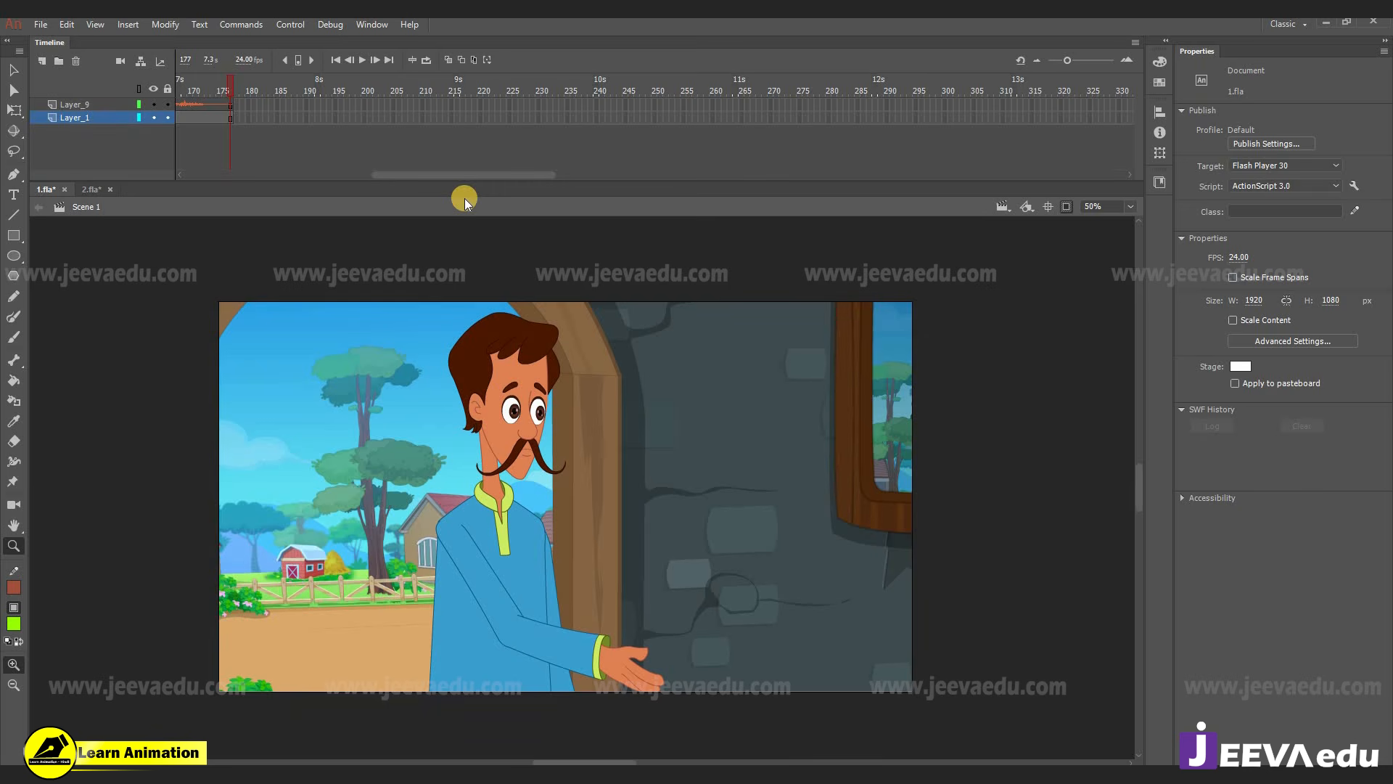
# - In the publish settings, set the JPEG quality to 100 and the audio stream's MP3 bit rate to 128 kbps
pyautogui.click(1270, 143)
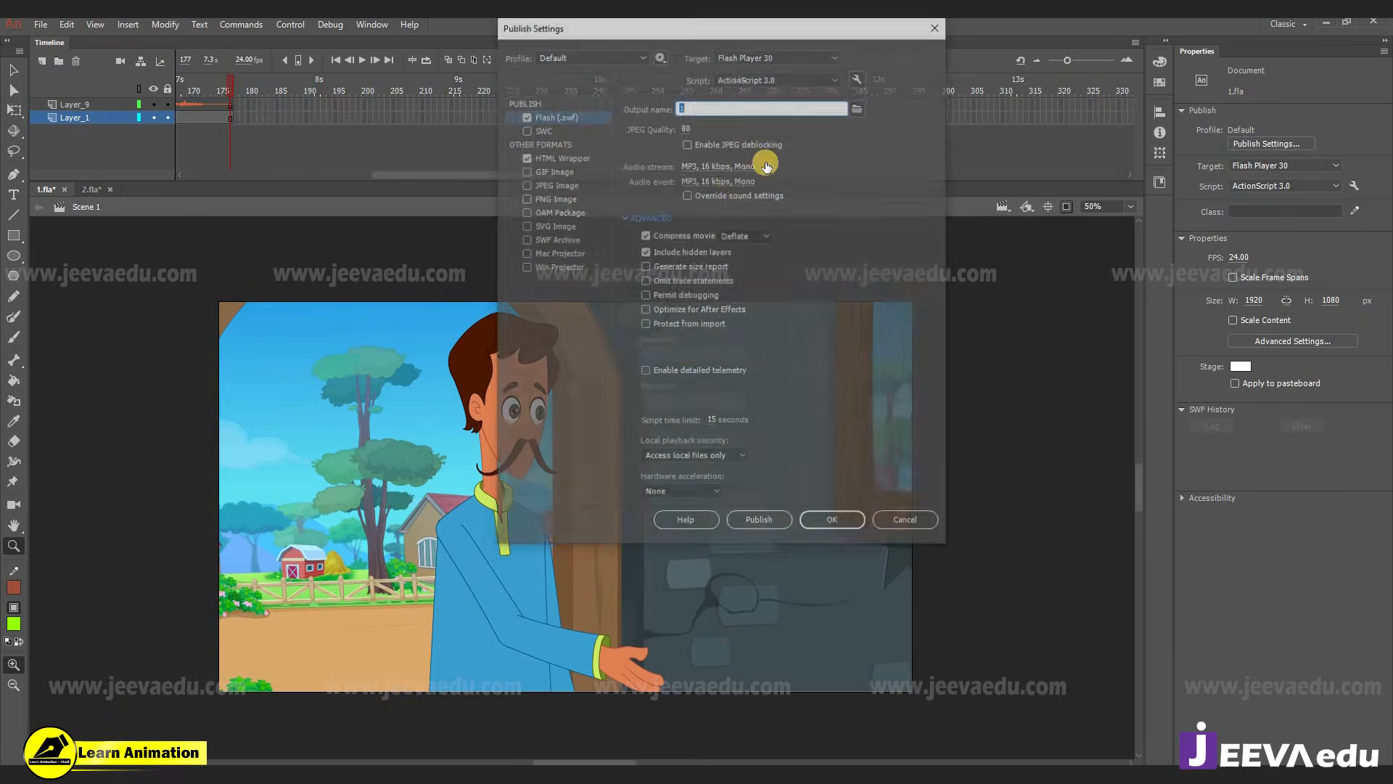
pyautogui.moveTo(686, 127); pyautogui.dragTo(877, 124)
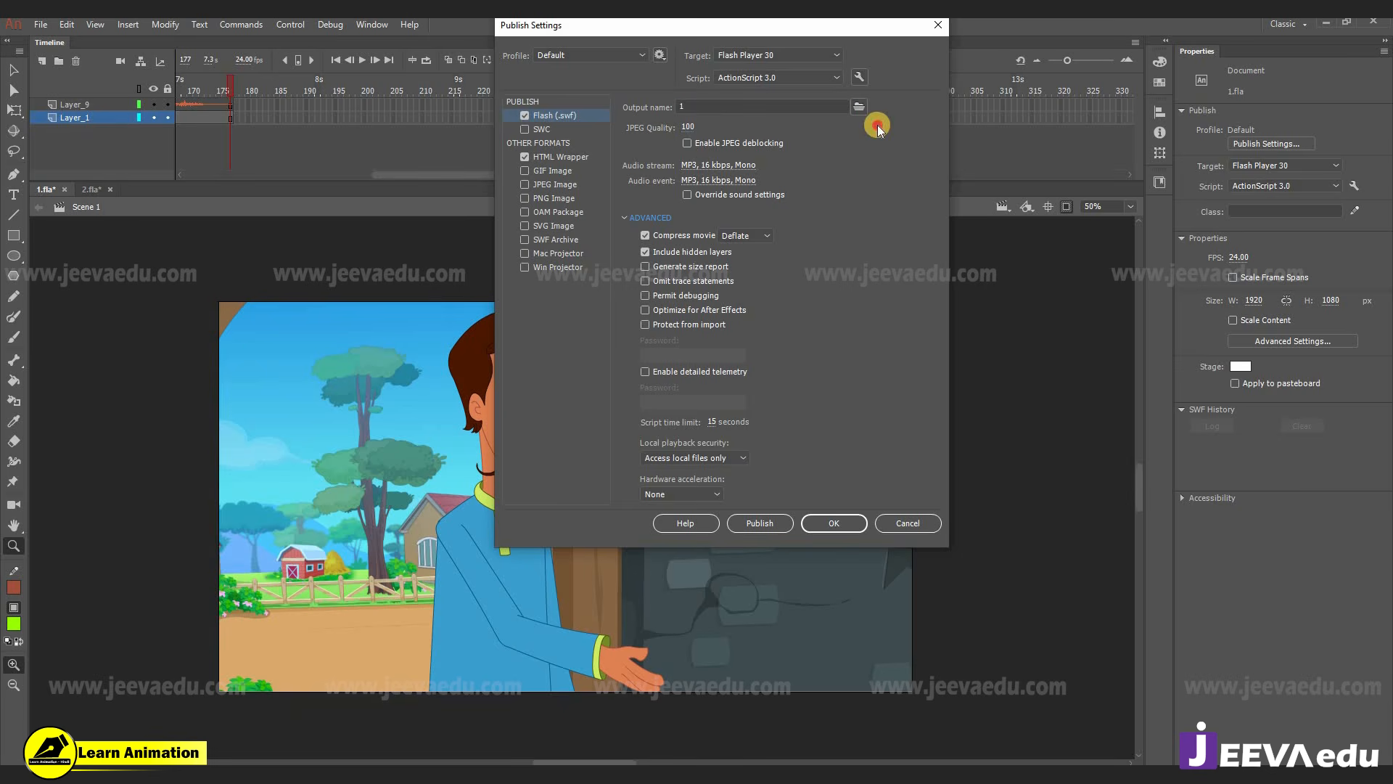
pyautogui.click(708, 167)
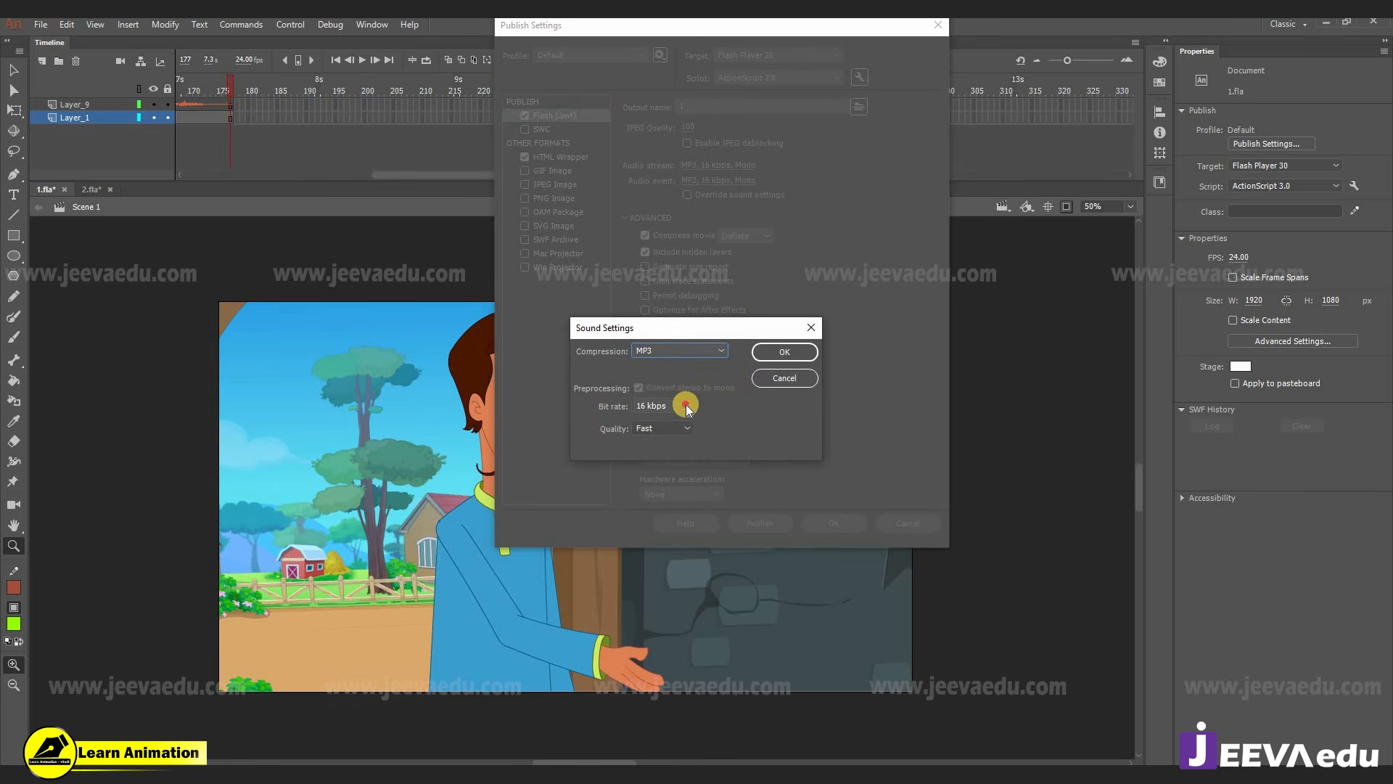
pyautogui.click(682, 405)
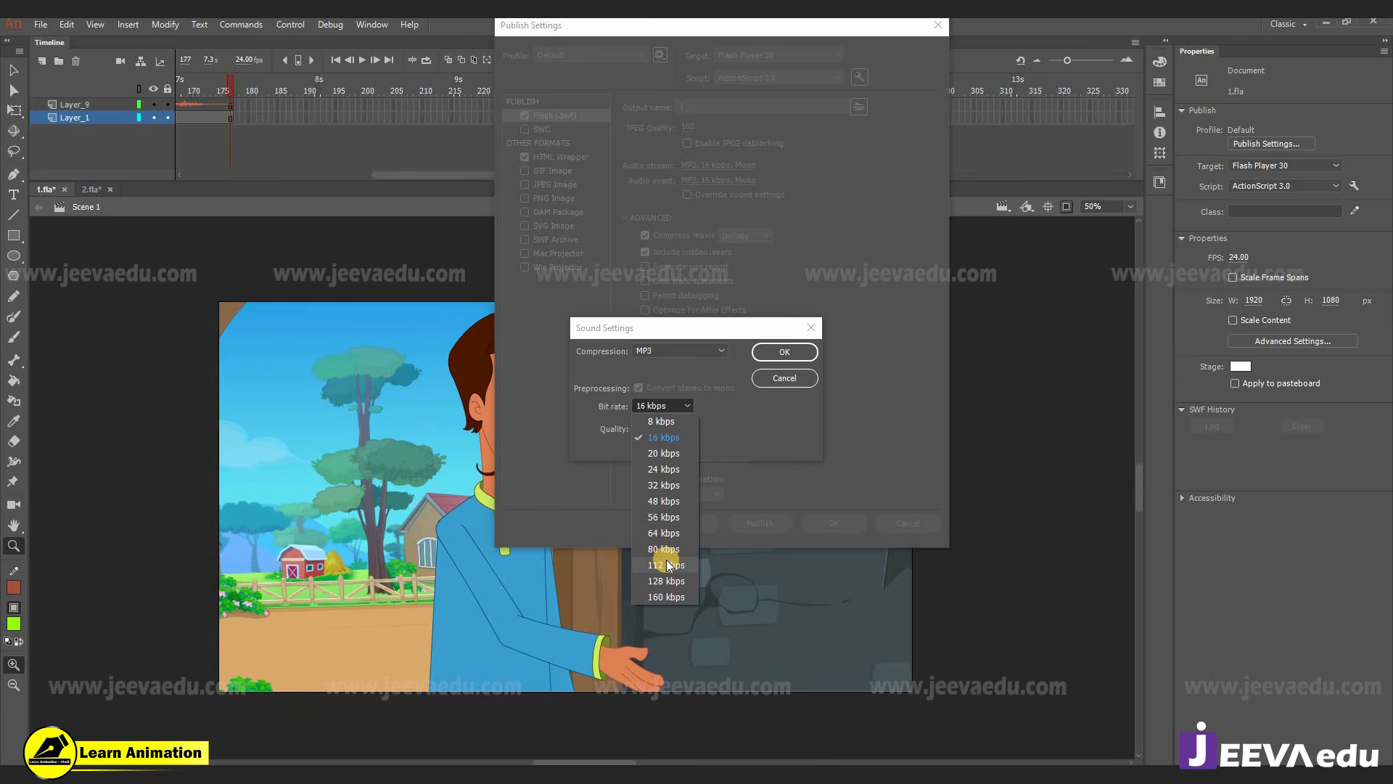
pyautogui.click(664, 578)
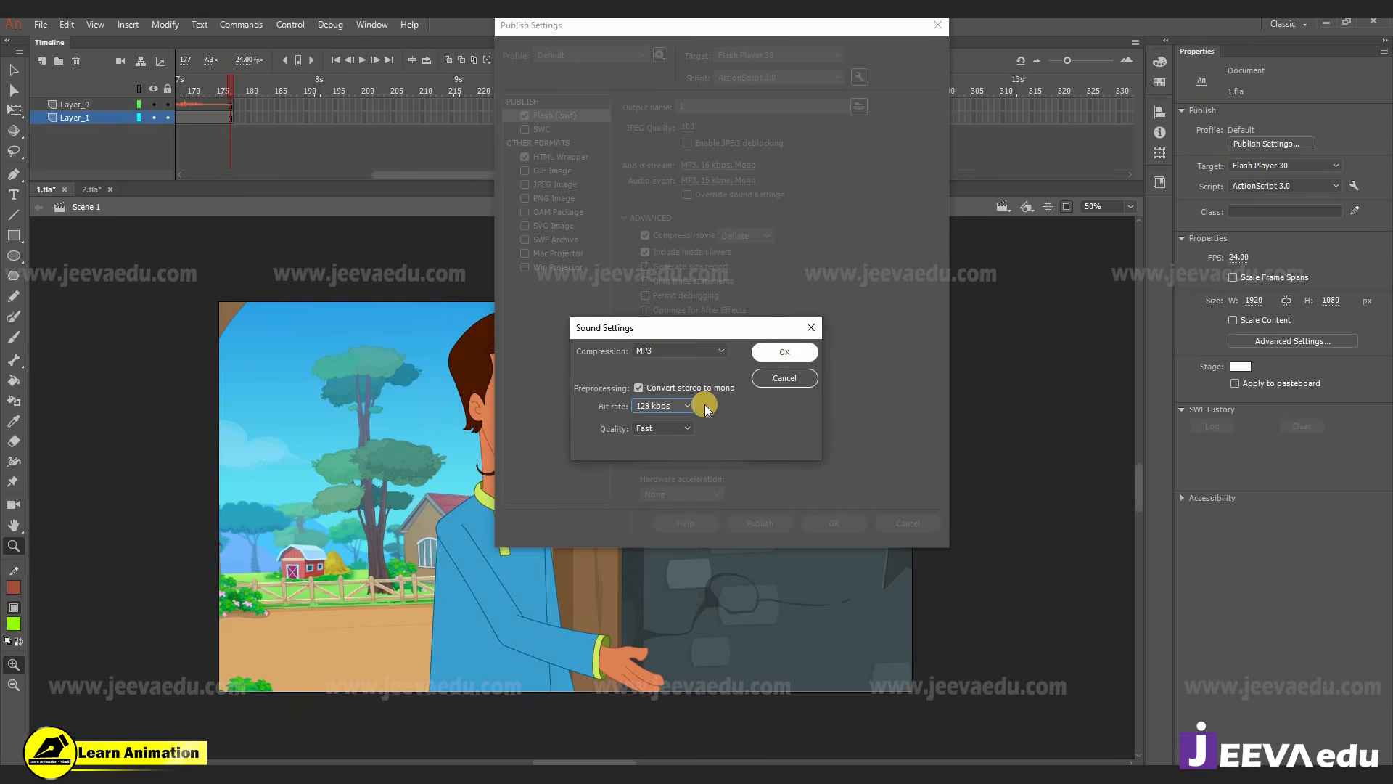
pyautogui.click(784, 352)
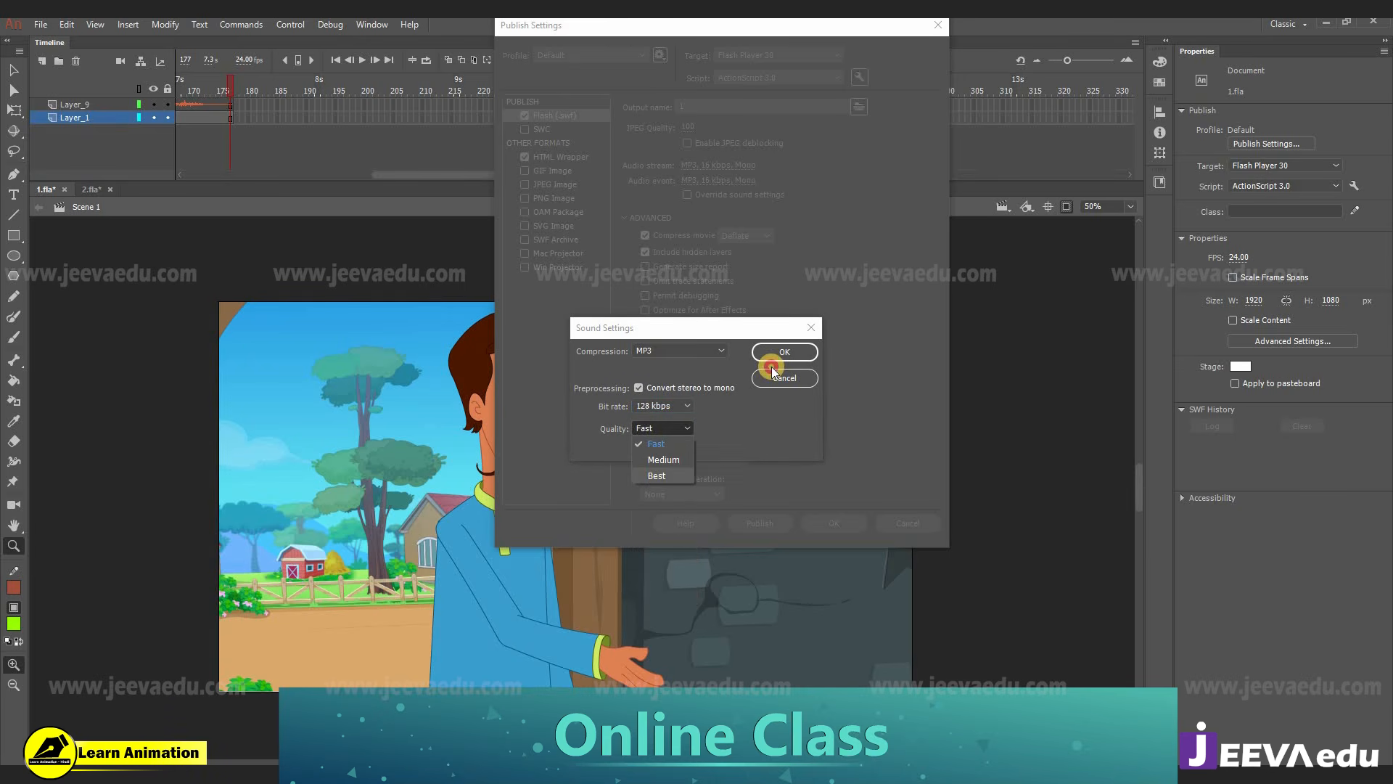
# - Set the audio event's MP3 bit rate to 128 kbps and its quality to Best, and apply the publish settings
pyautogui.click(702, 185)
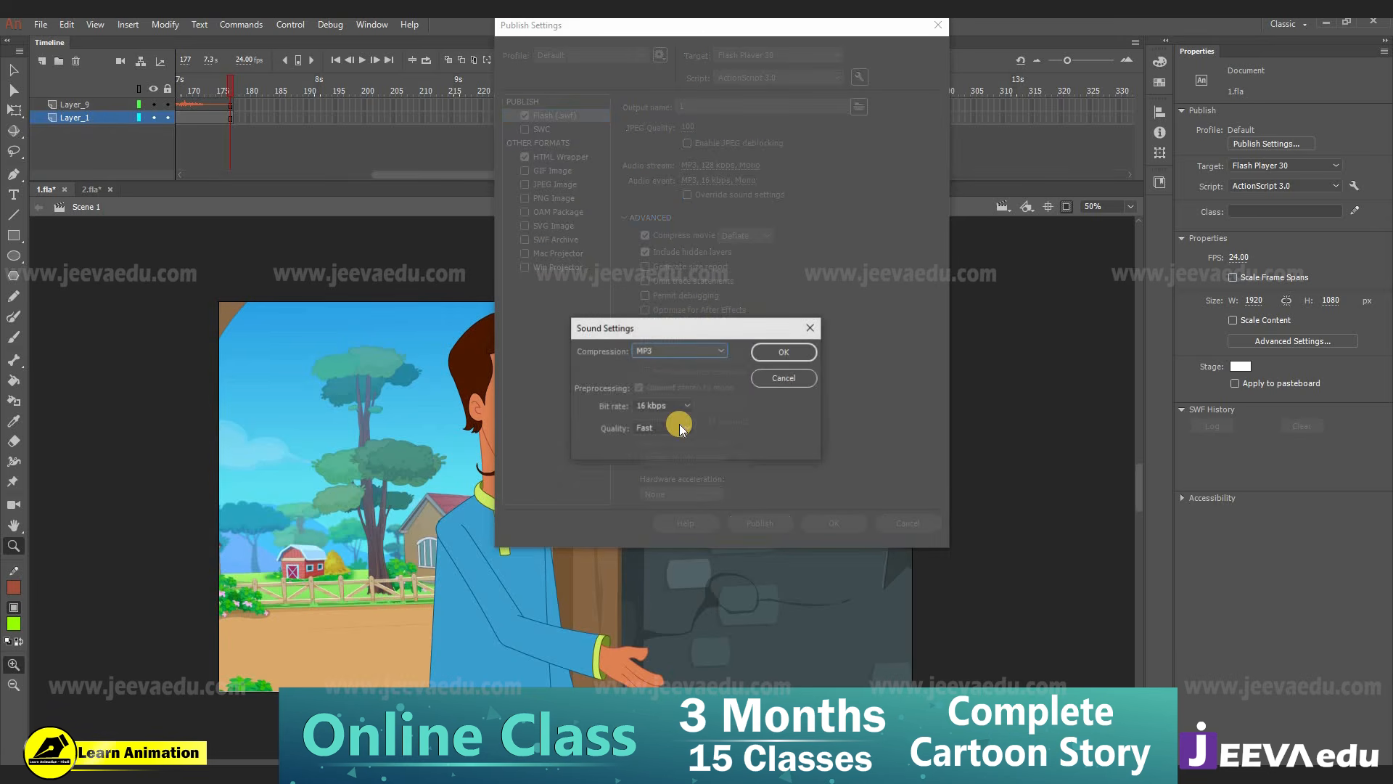
pyautogui.click(662, 406)
pyautogui.click(657, 580)
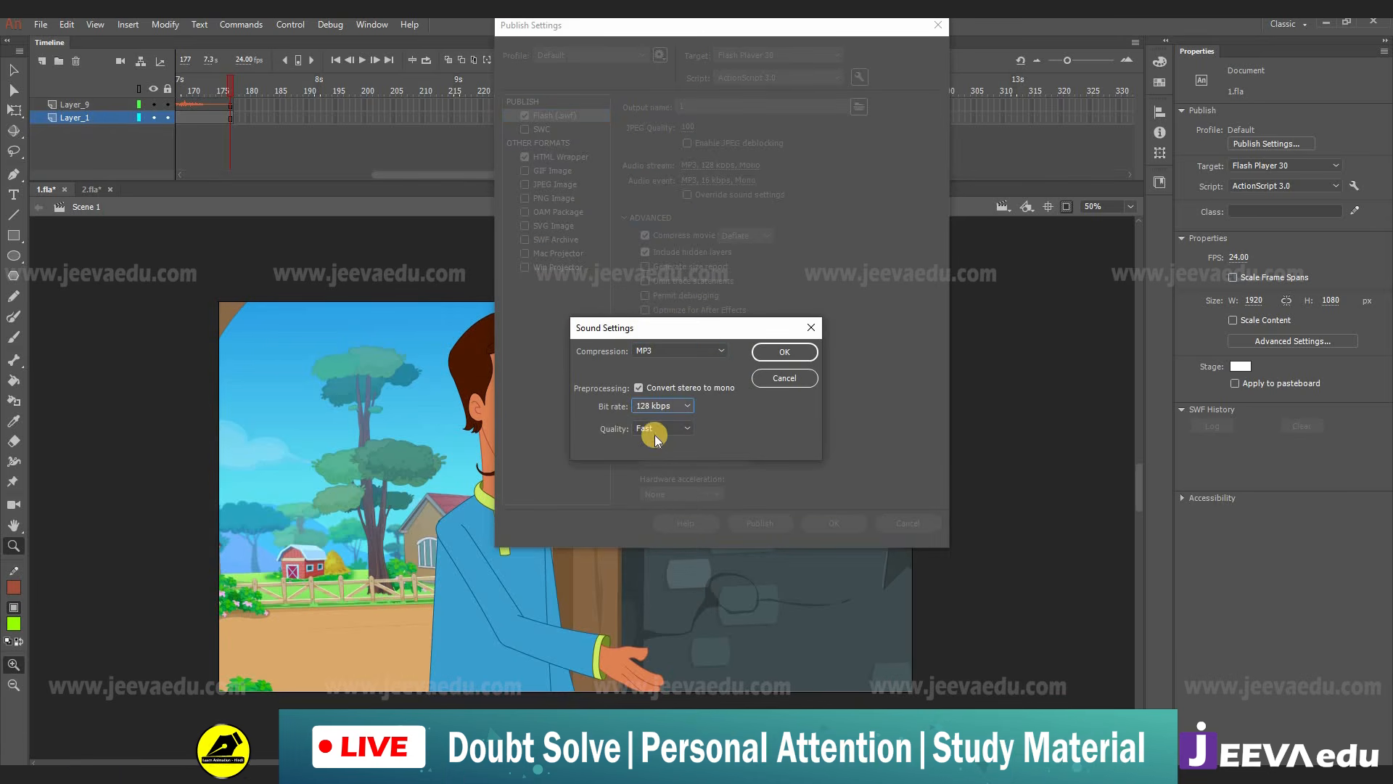
pyautogui.click(662, 428)
pyautogui.click(660, 468)
pyautogui.click(773, 356)
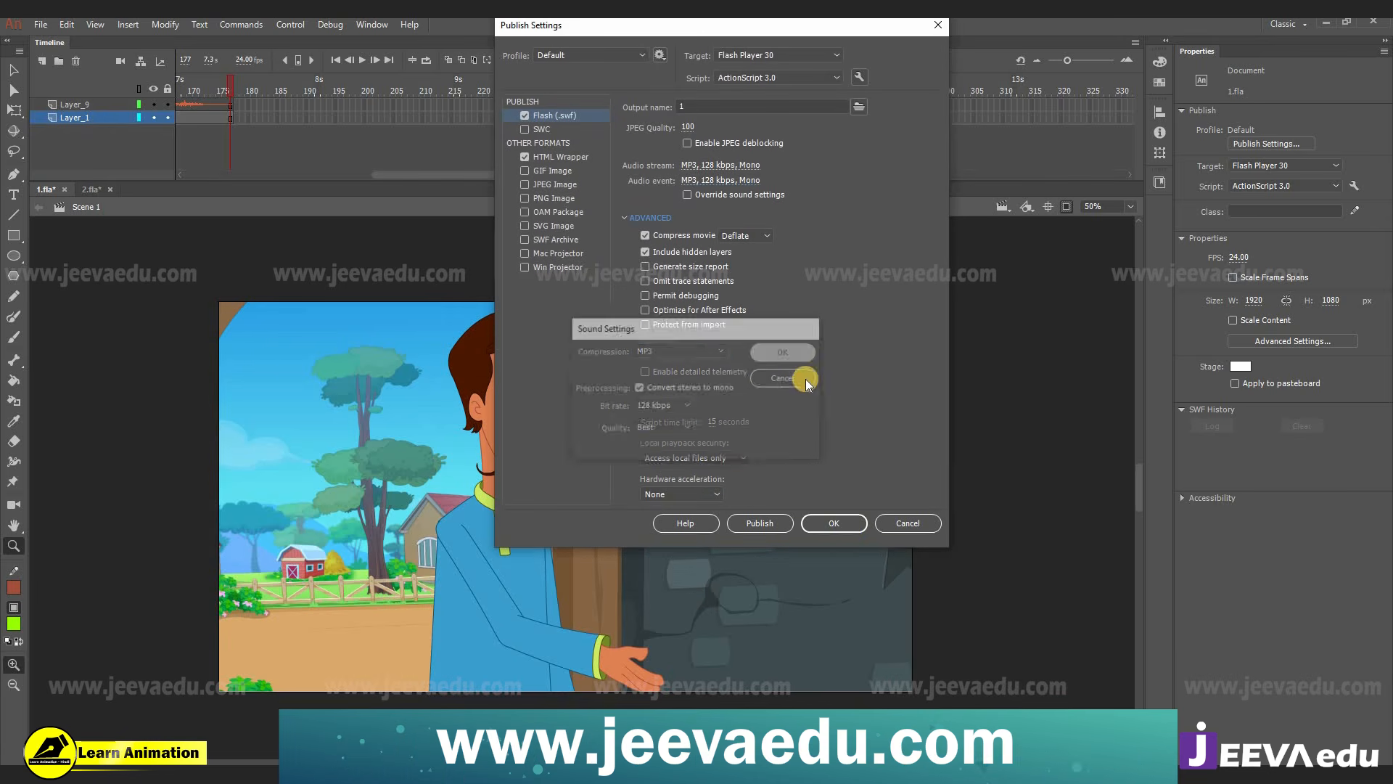
pyautogui.click(836, 523)
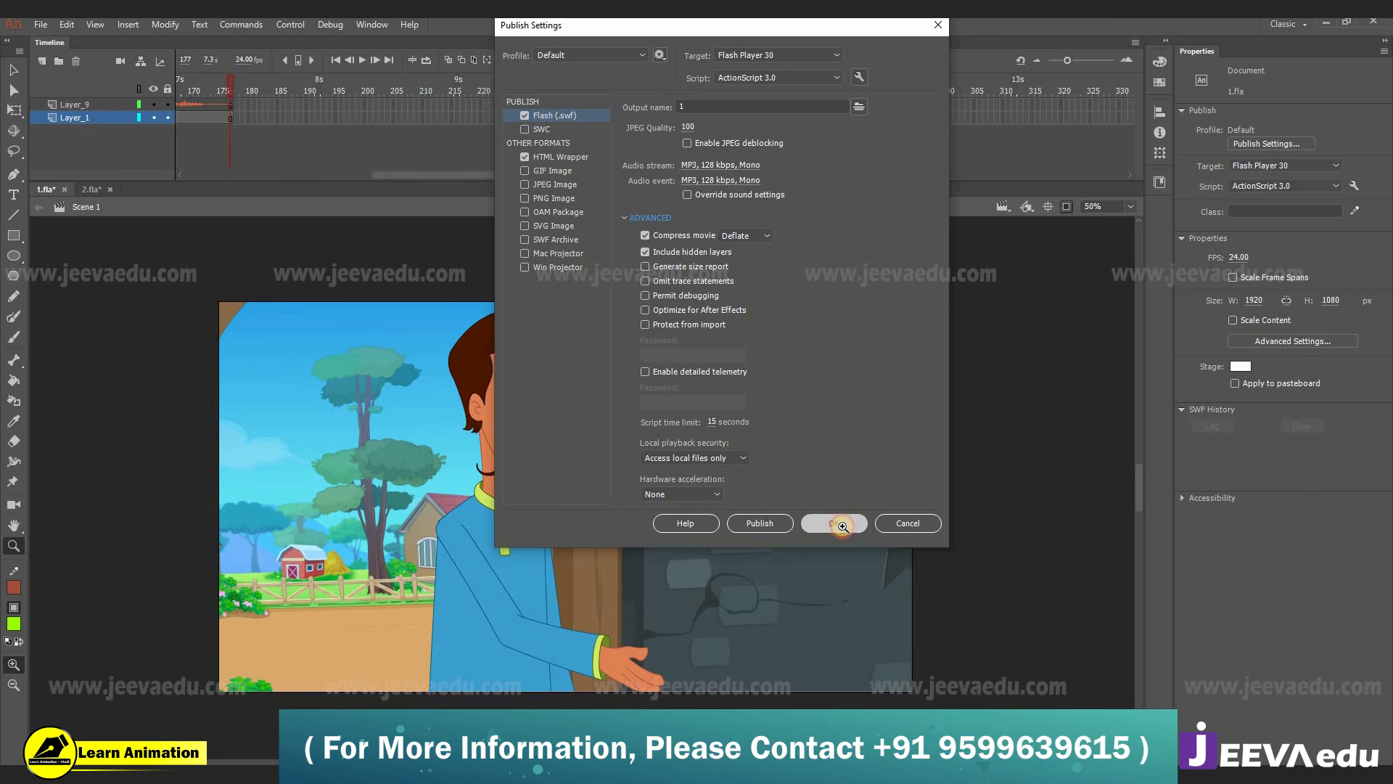
# - Export the scene as a QuickTime video named sc 1 to the Desktop
pyautogui.click(41, 24)
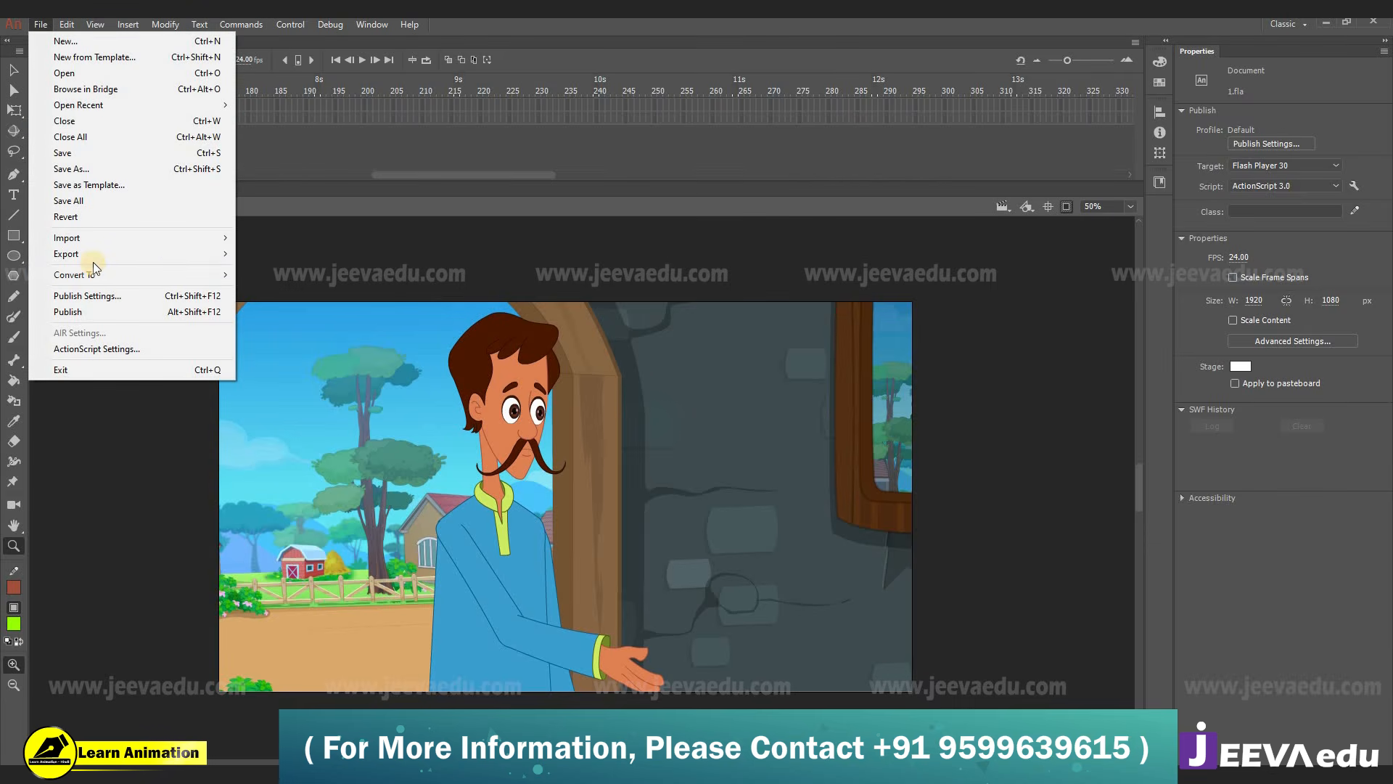
pyautogui.moveTo(102, 256)
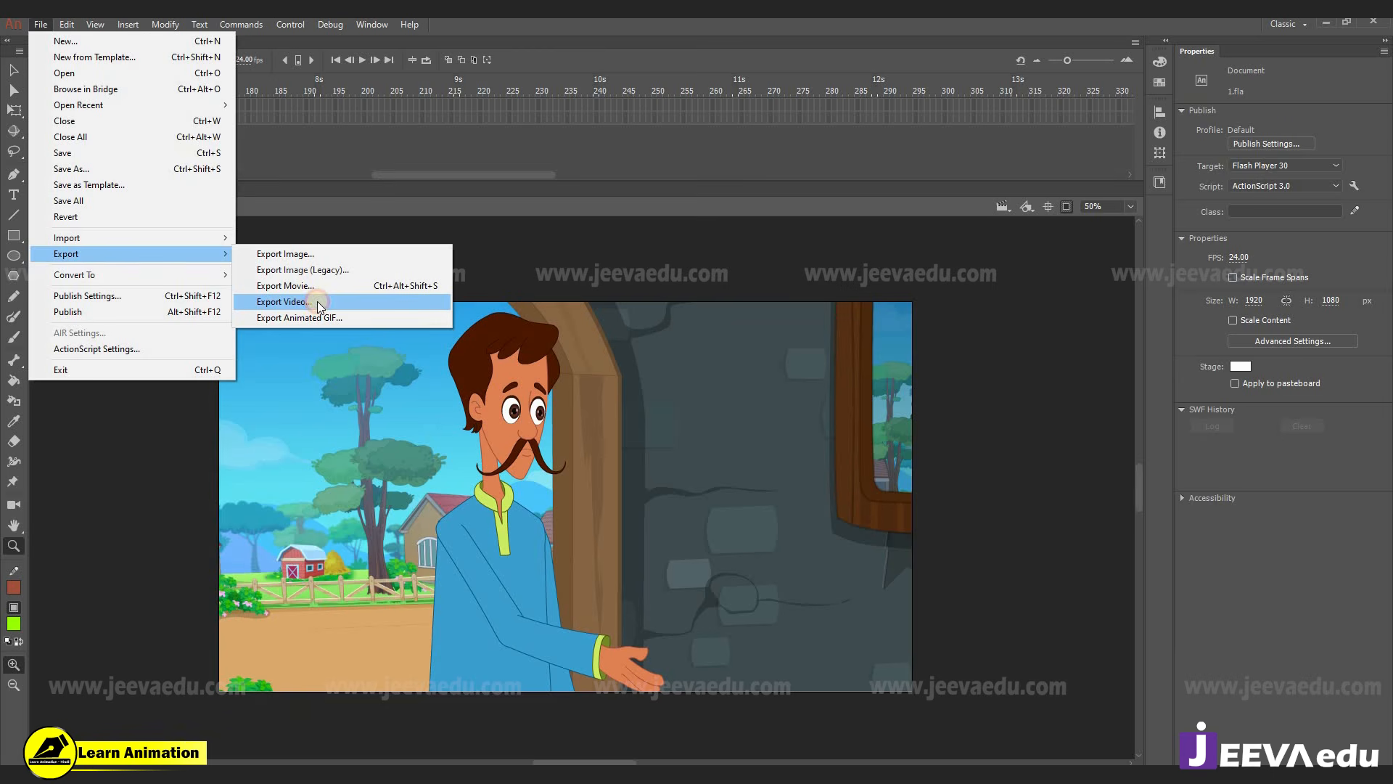
pyautogui.click(317, 302)
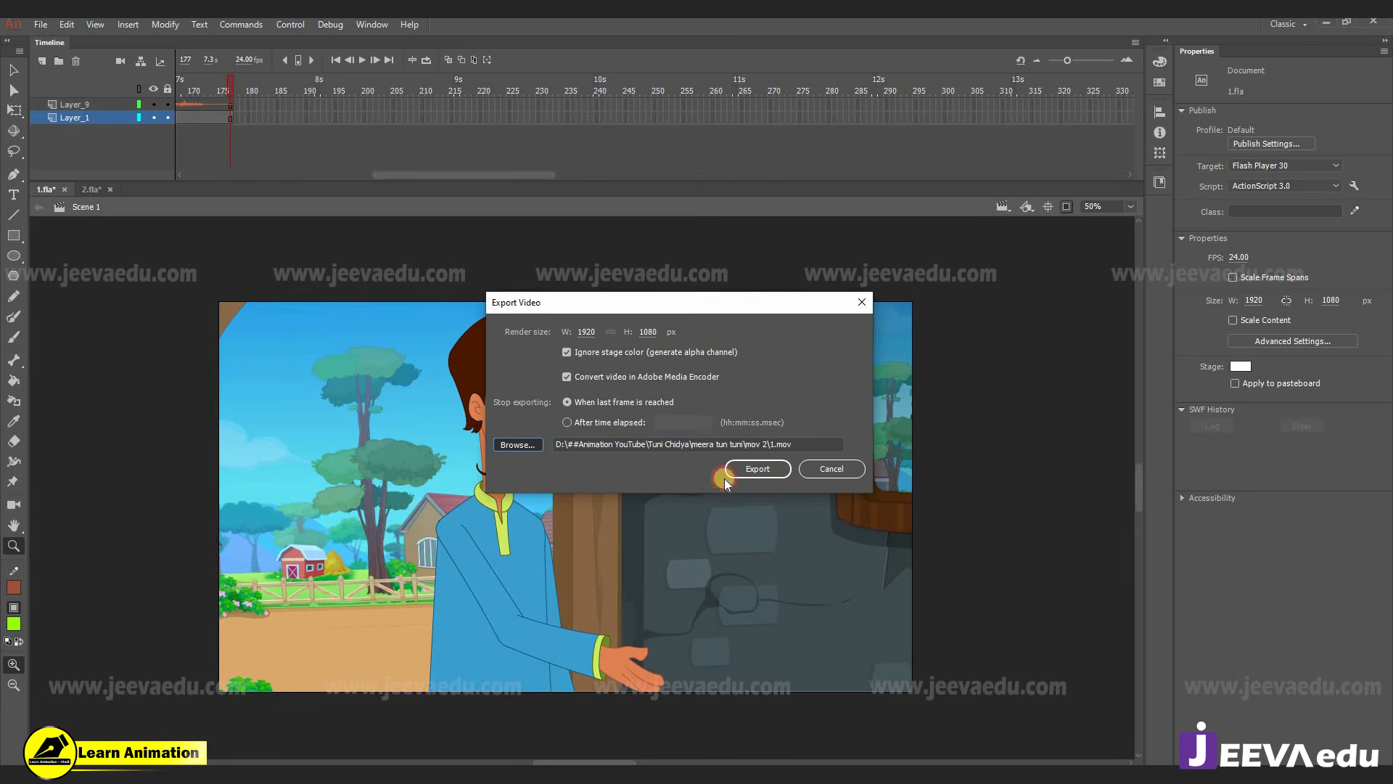
pyautogui.click(728, 473)
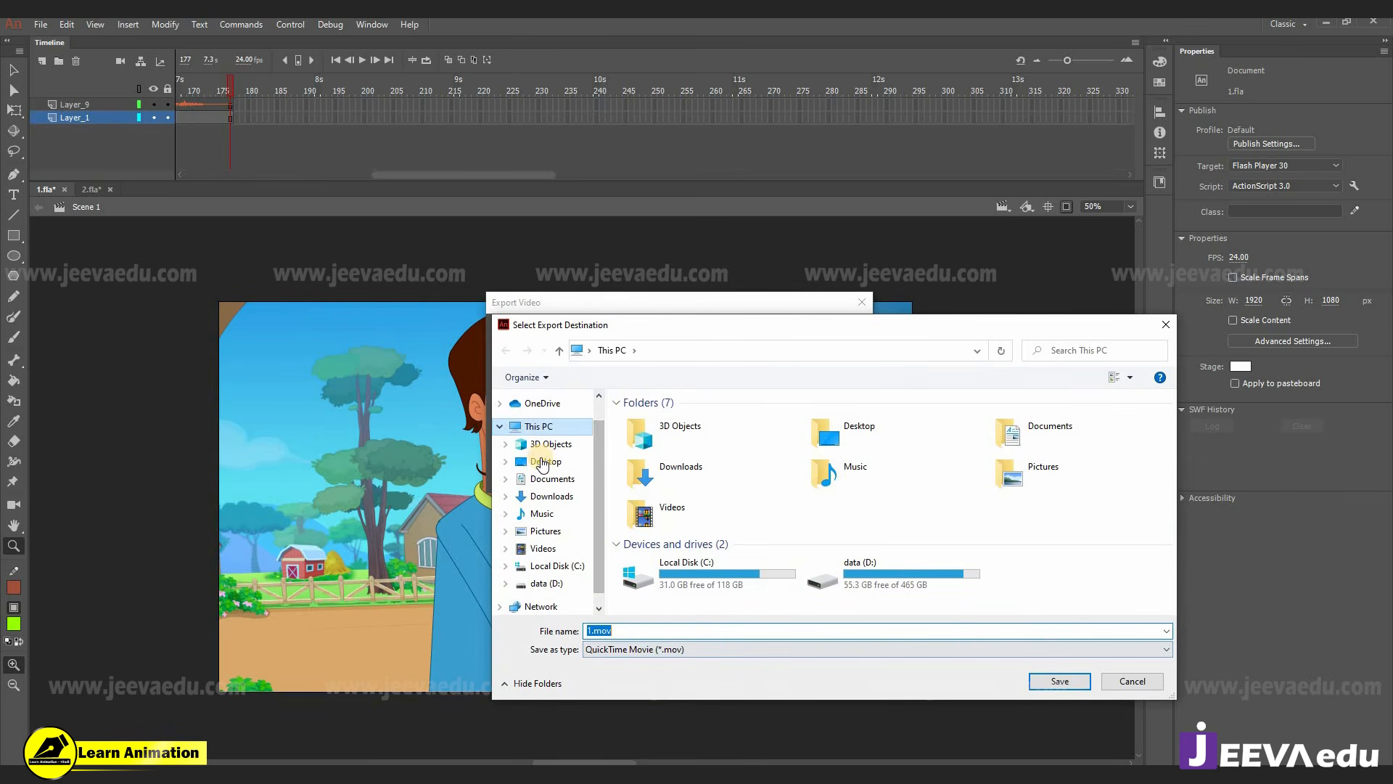
pyautogui.click(541, 463)
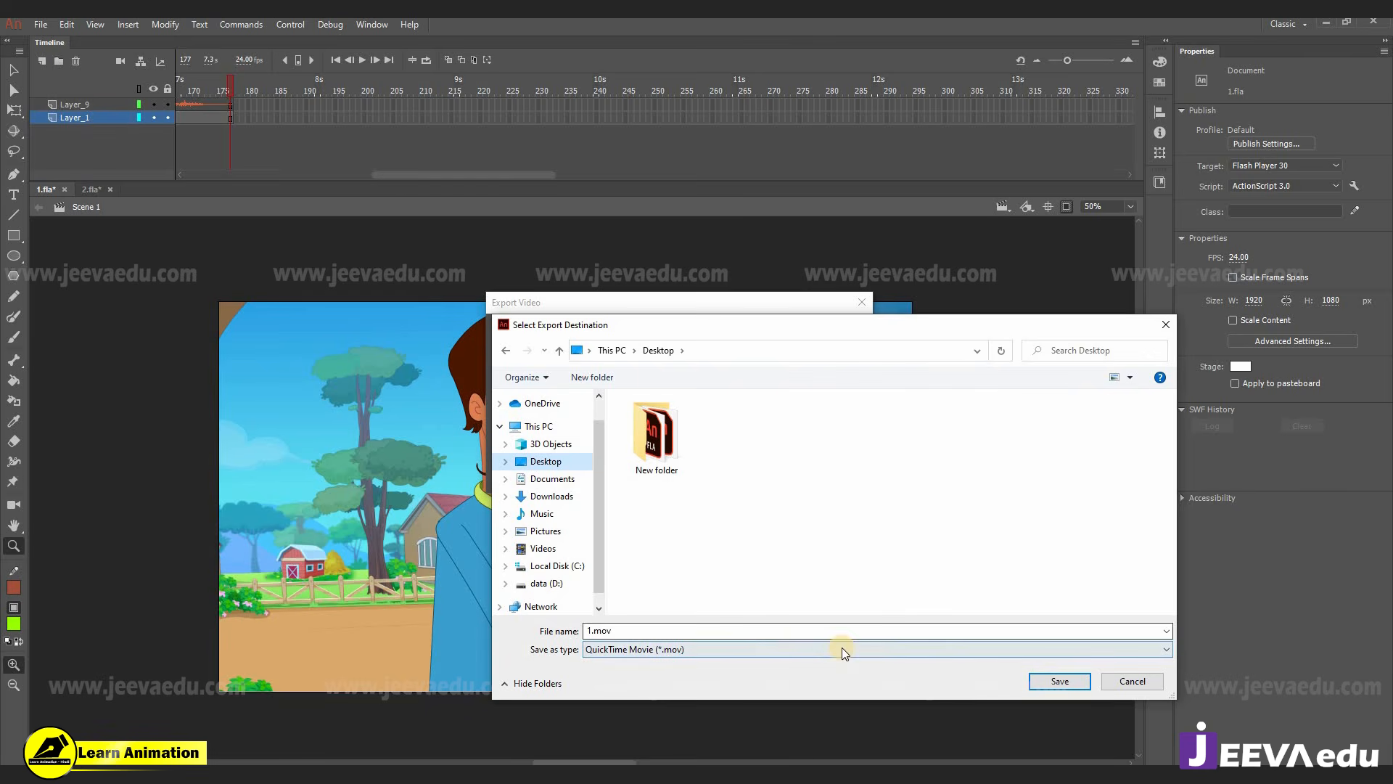
pyautogui.doubleClick(618, 632)
pyautogui.write('video 1')
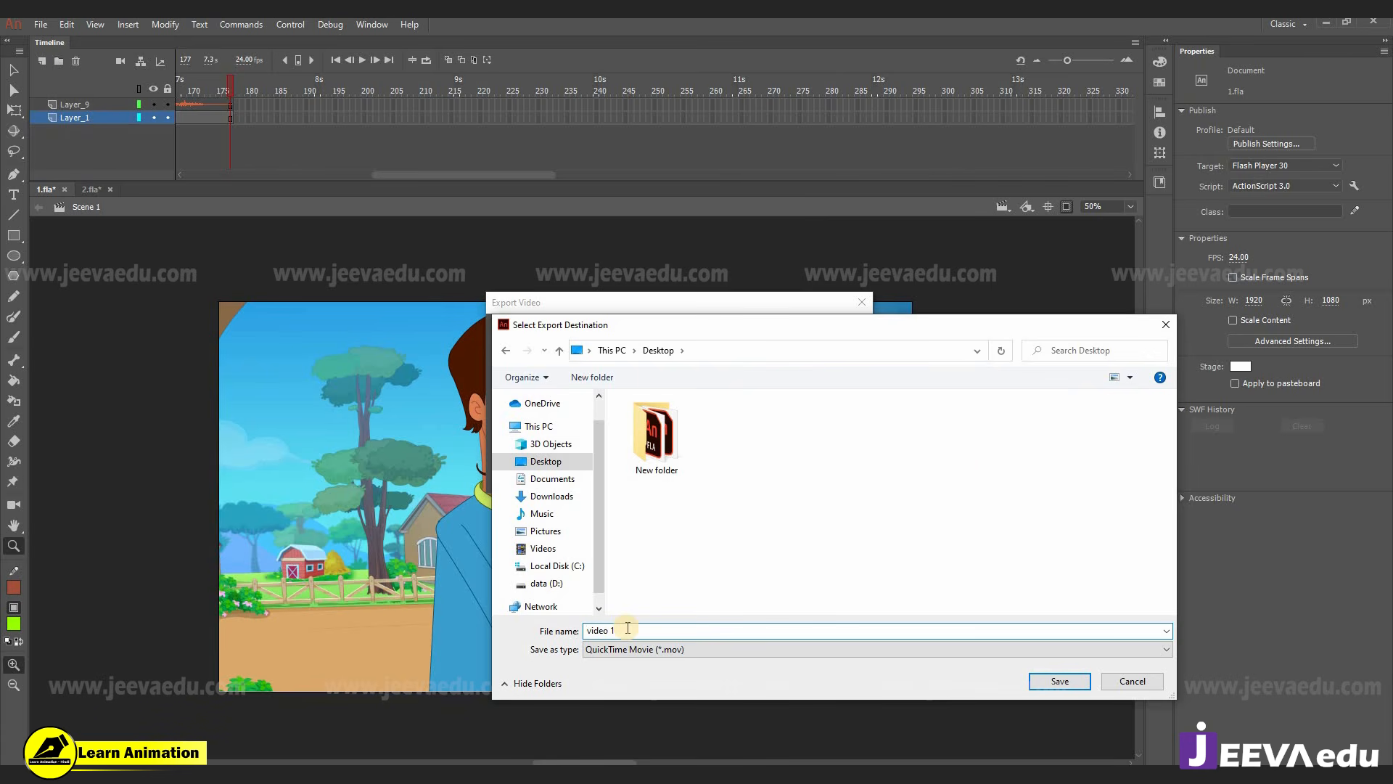
pyautogui.write('sc 1')
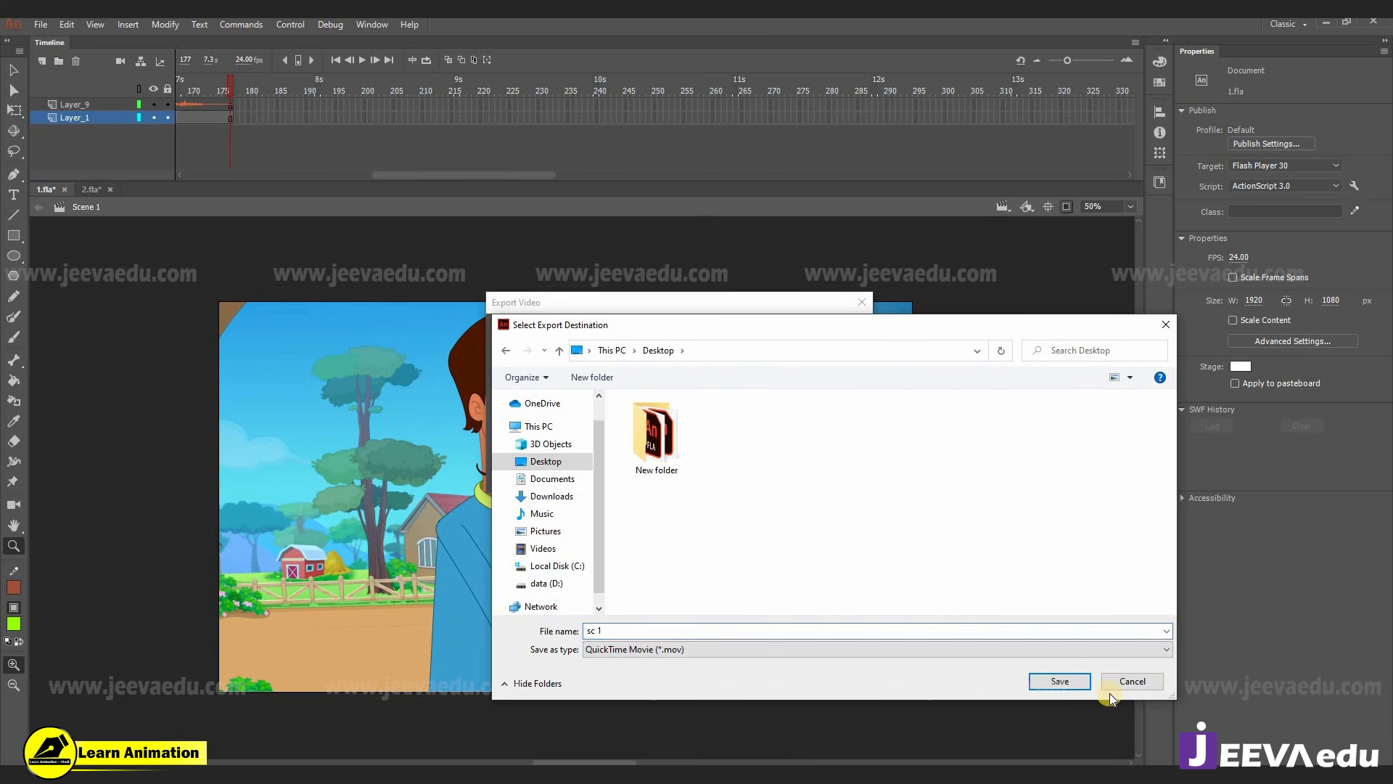
pyautogui.click(1062, 681)
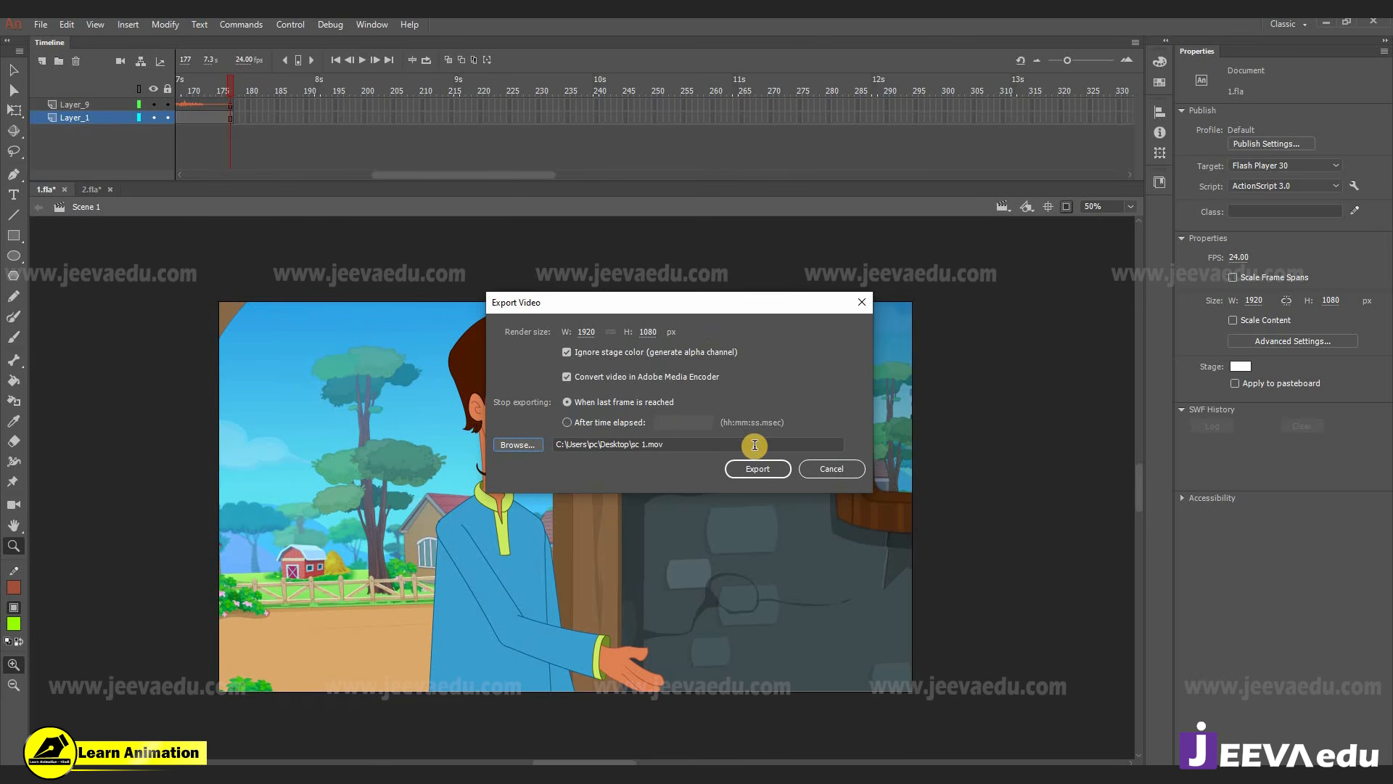
pyautogui.click(759, 469)
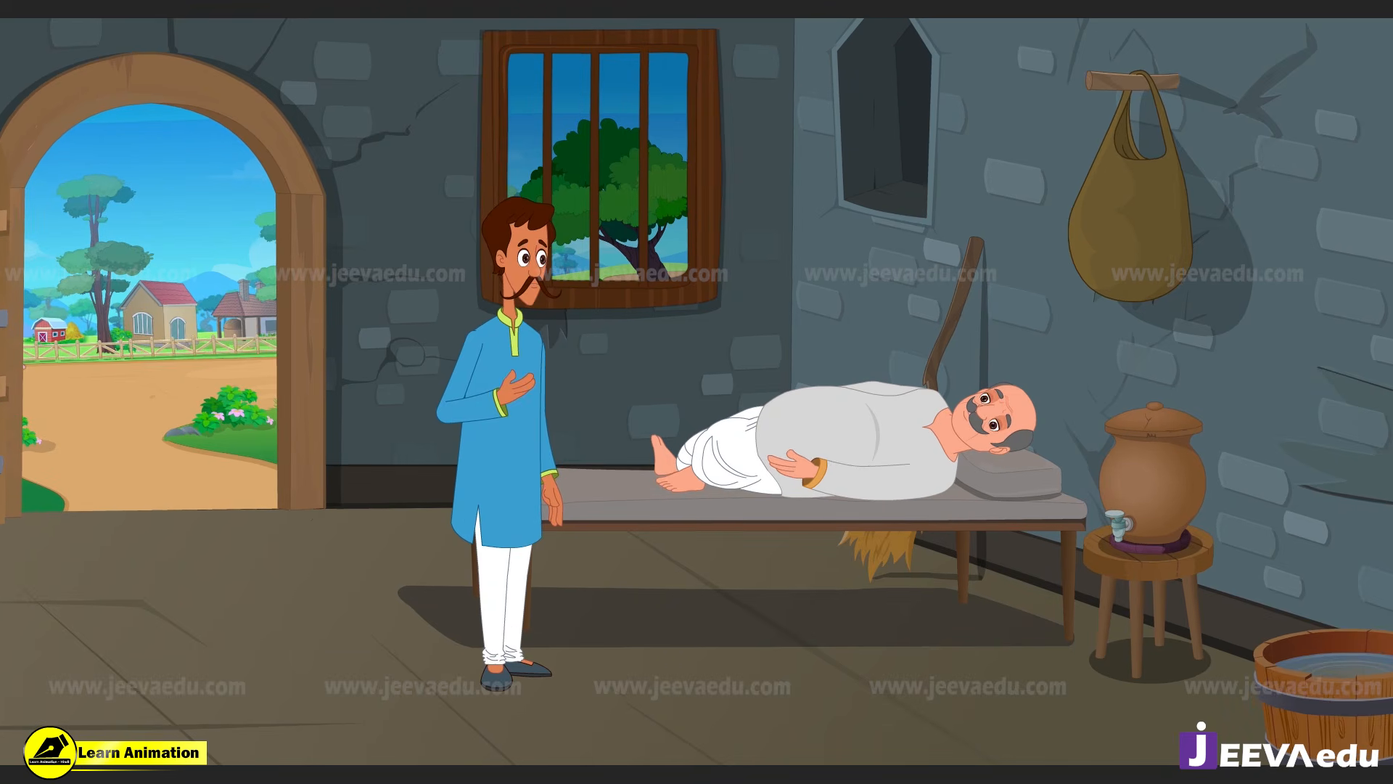